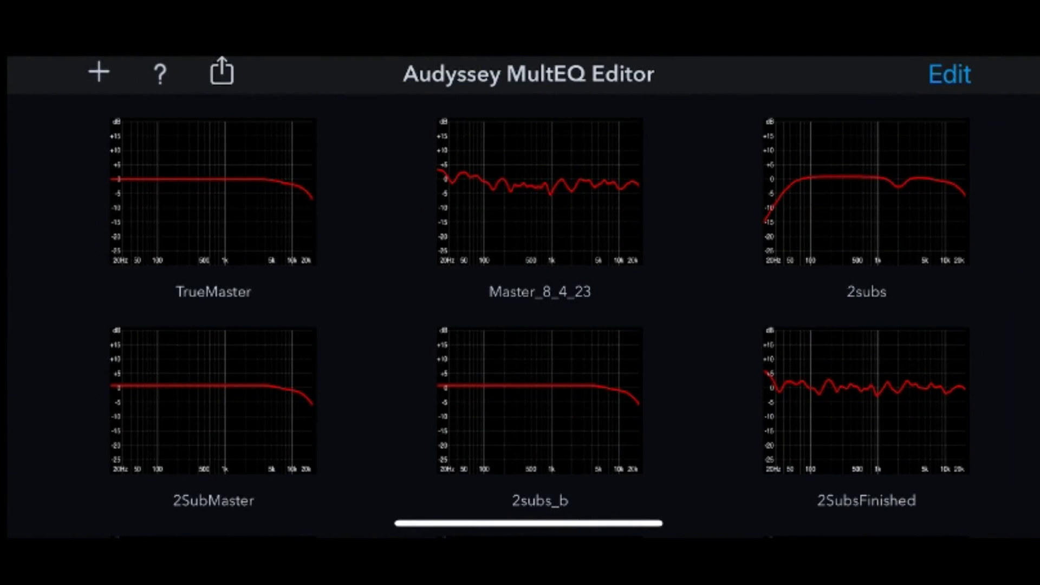
# - Find and open the Auro3D measurement in the list of saved calibration files
pyautogui.scroll(10, 539, 320)
pyautogui.scroll(-15, 539, 320)
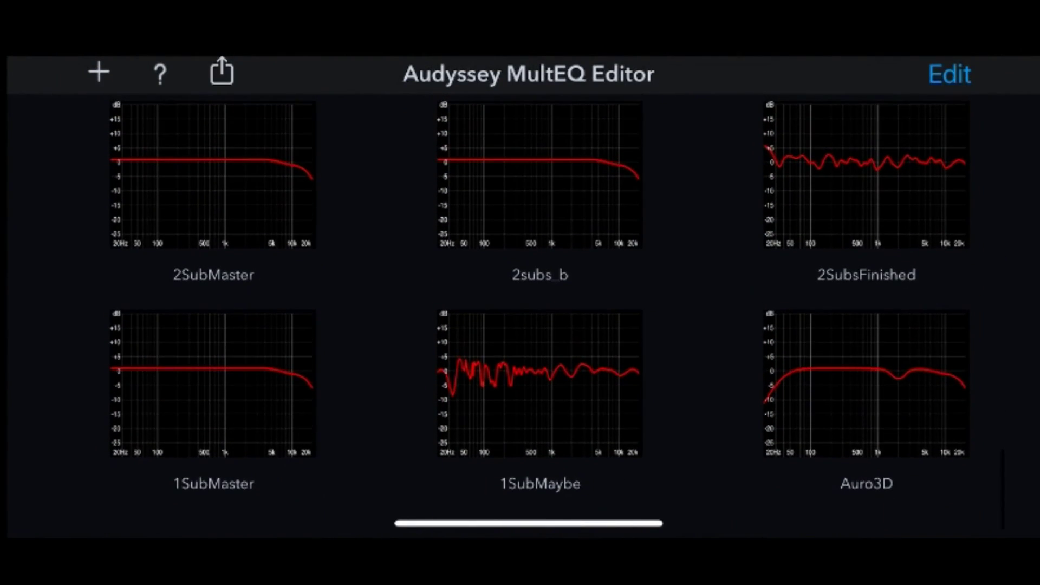
pyautogui.click(866, 383)
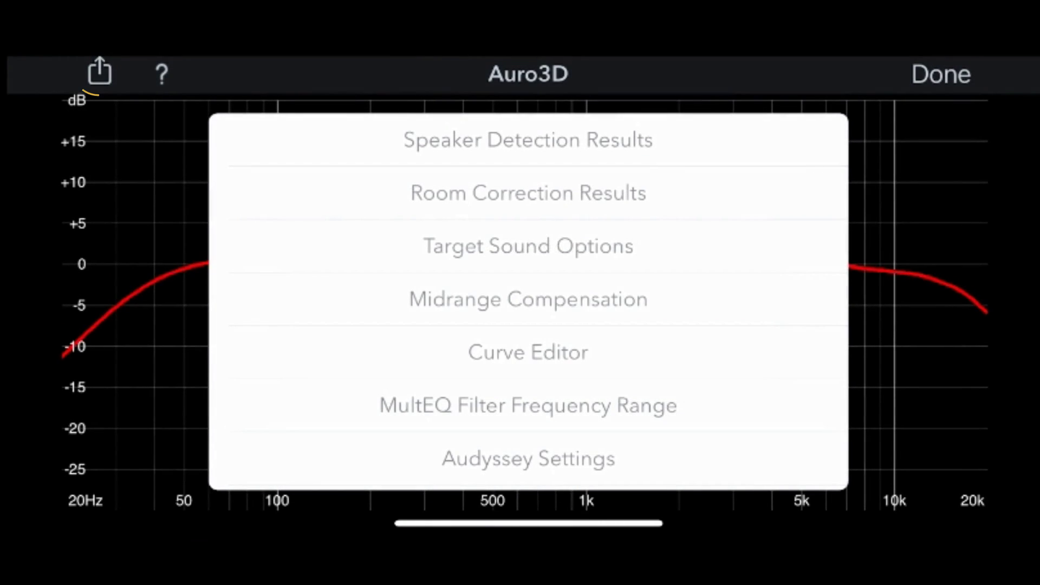
# - Share a copy of the Auro3D calibration file through one of the available sharing apps
pyautogui.click(99, 71)
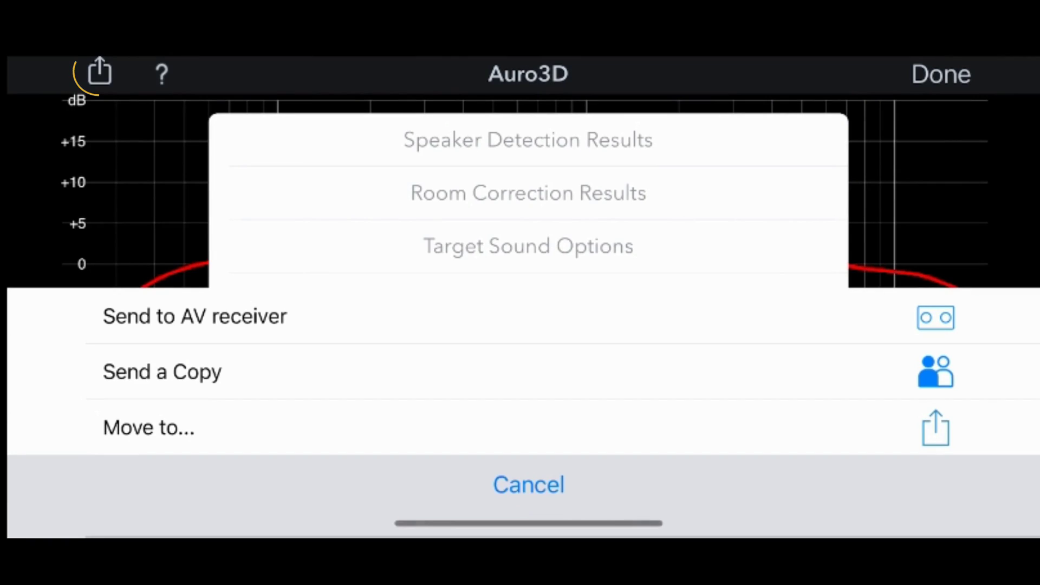
pyautogui.click(99, 71)
pyautogui.scroll(-3, 528, 325)
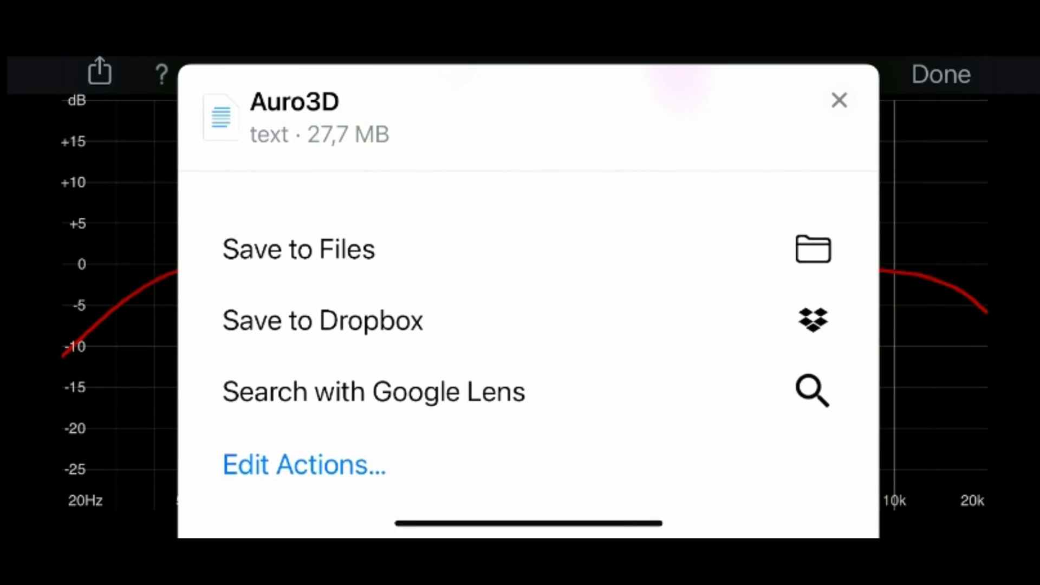
pyautogui.scroll(3, 528, 347)
pyautogui.hscroll(5, 528, 265)
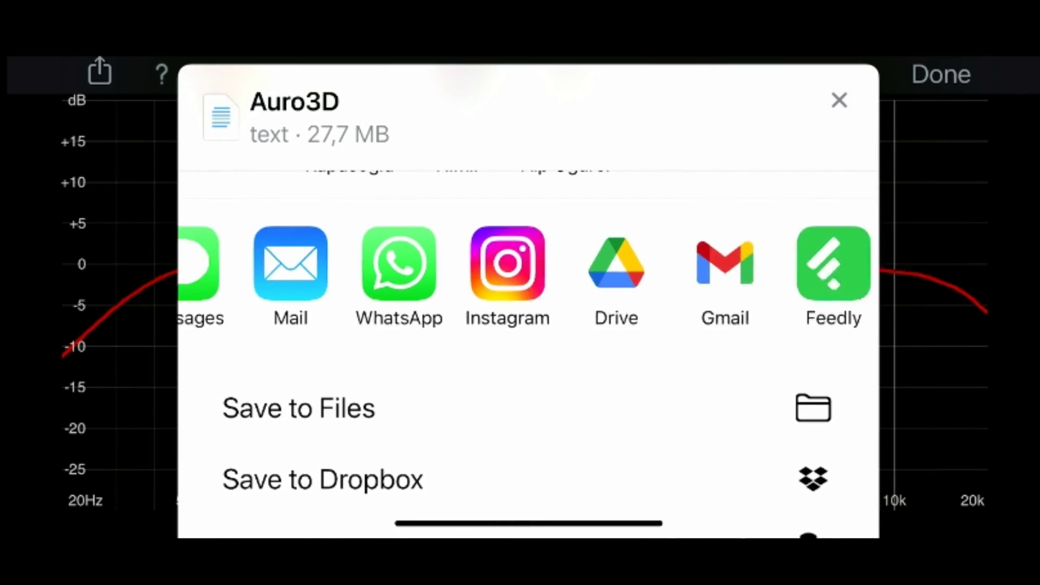
pyautogui.click(511, 263)
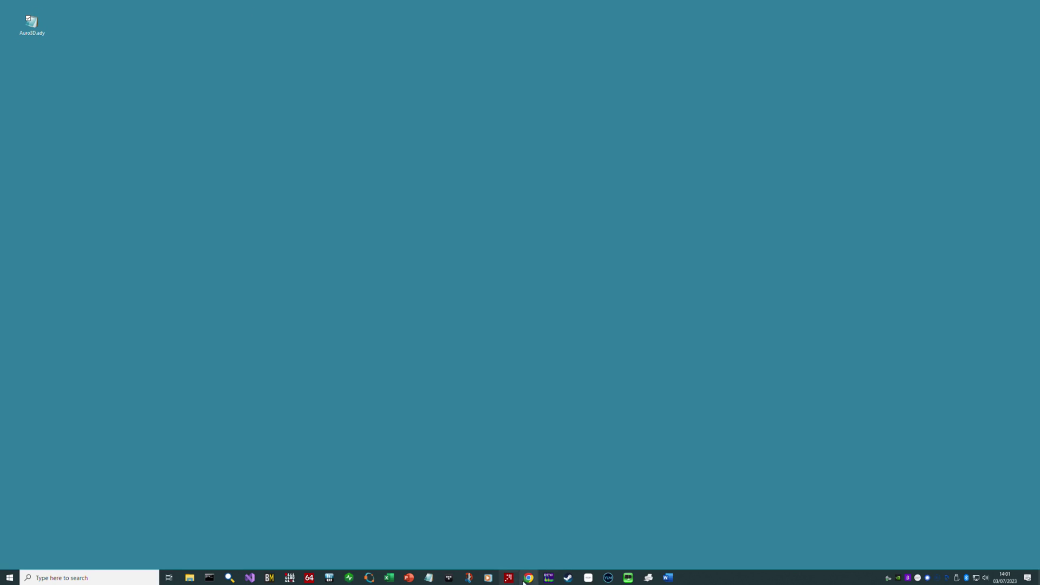
# - Open JSON Editor Online in Chrome by searching for "json online editor" and load Auro3D.ady from the desktop into it
pyautogui.click(530, 577)
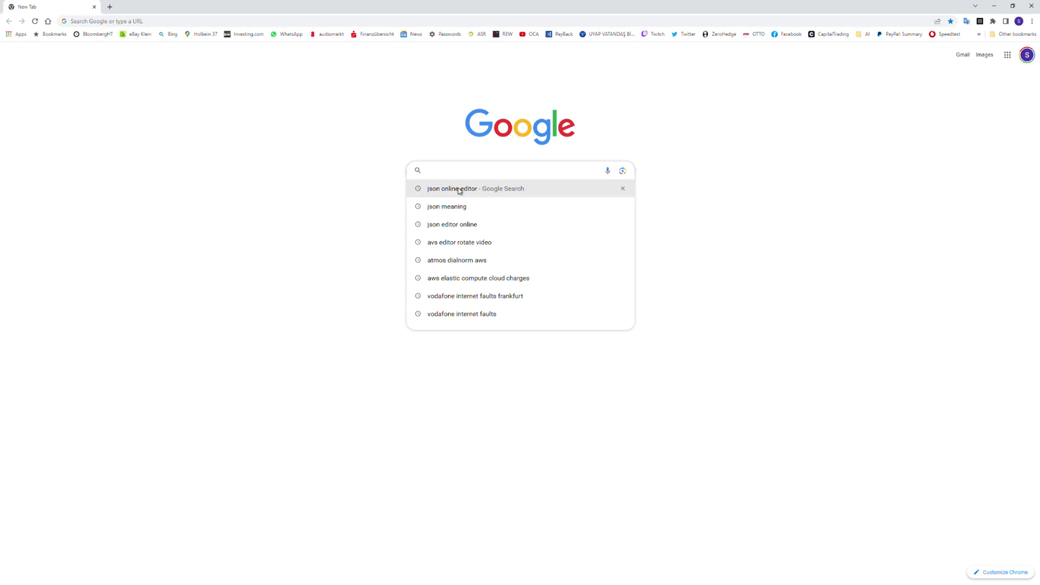
pyautogui.click(462, 189)
pyautogui.click(232, 156)
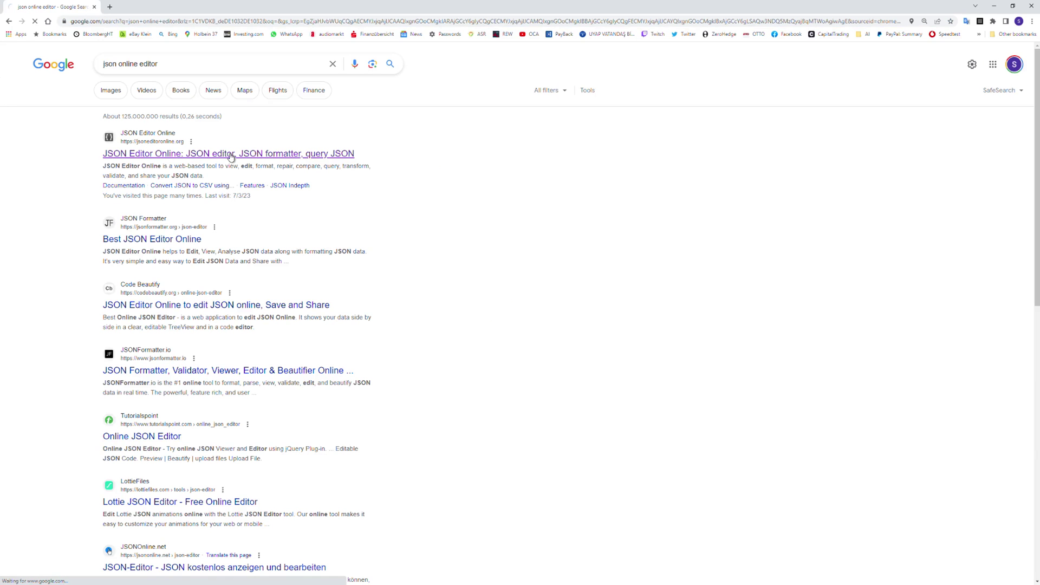
pyautogui.press('super+Down')
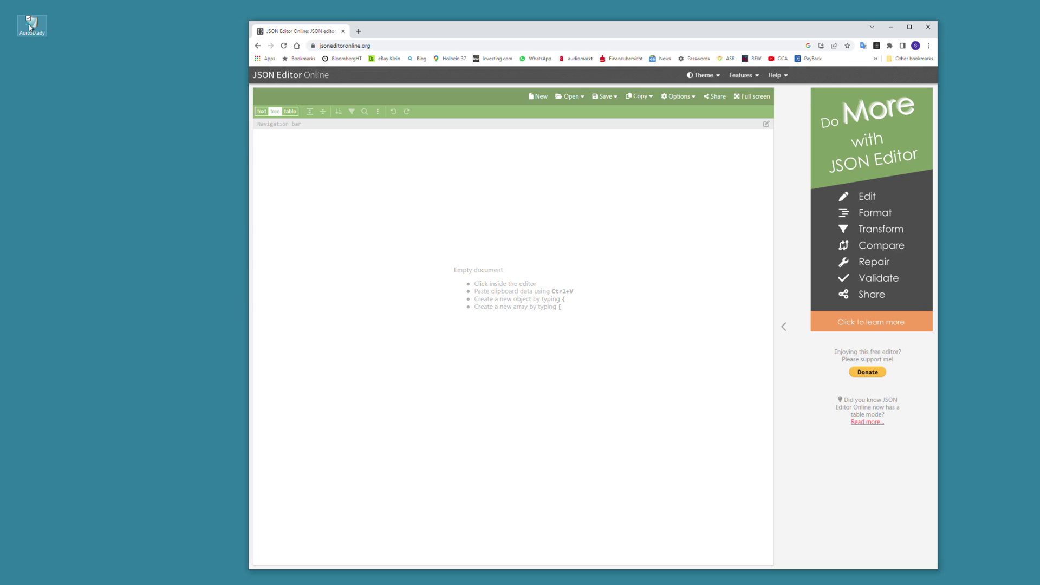
pyautogui.moveTo(30, 26); pyautogui.dragTo(477, 287)
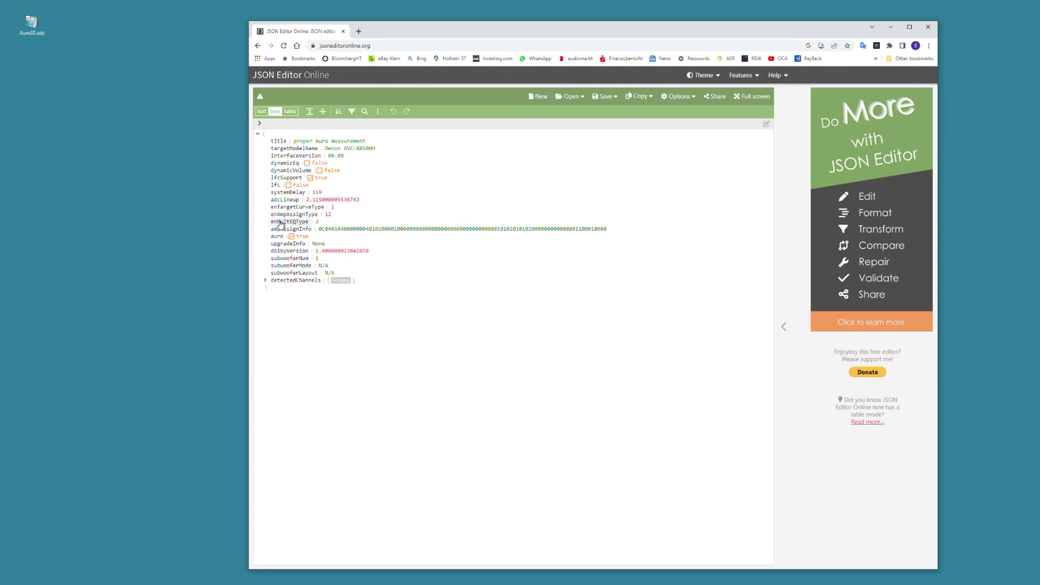
# - Expand detectedChannels, channel 0 and its responseData to examine the channel's stored measurements
pyautogui.click(265, 280)
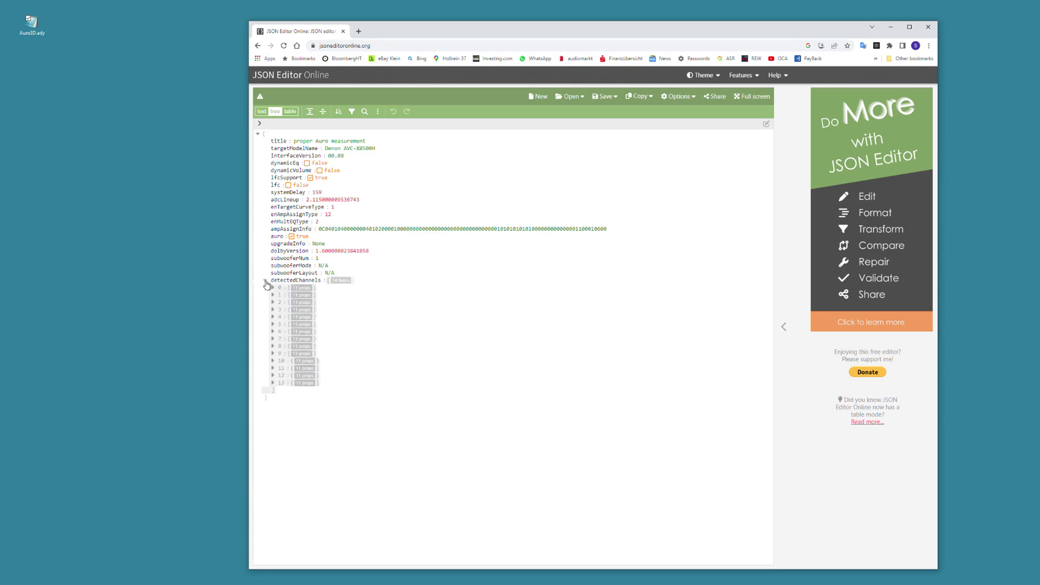
pyautogui.click(273, 289)
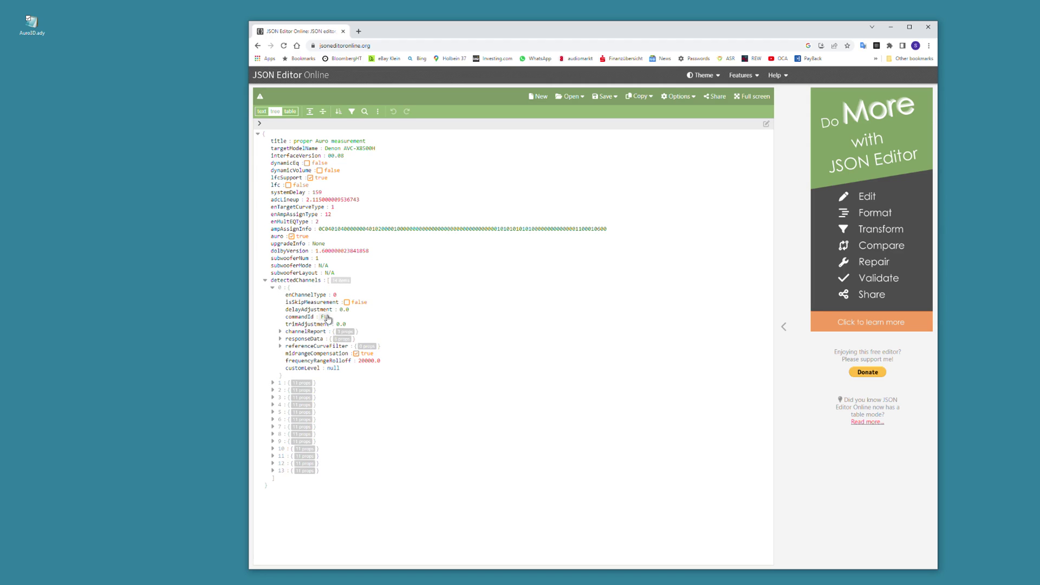
pyautogui.click(280, 338)
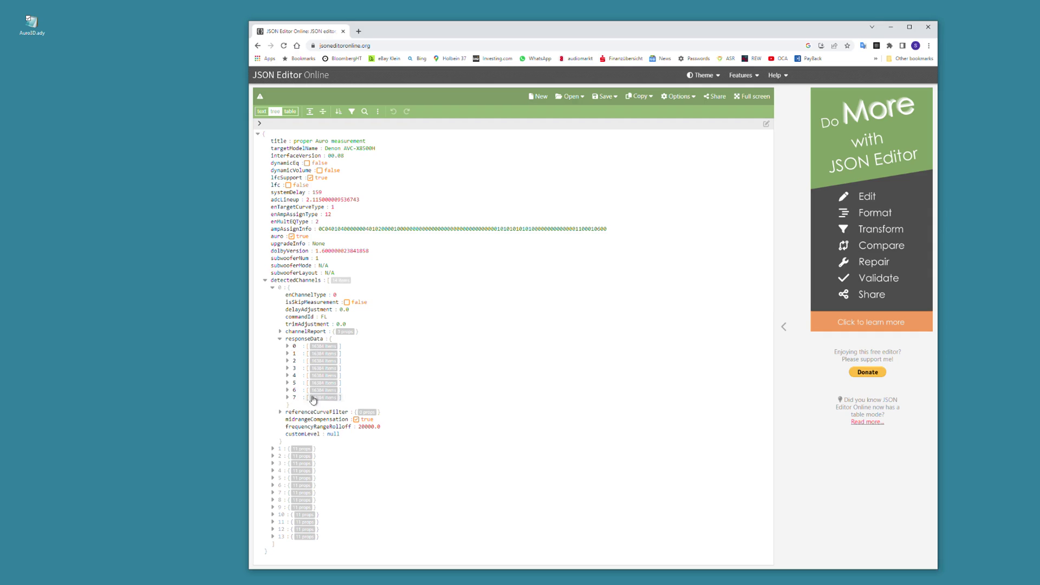
# - Expand channel 1 and its responseData, examine the values in response 0, and collapse that response
pyautogui.click(273, 449)
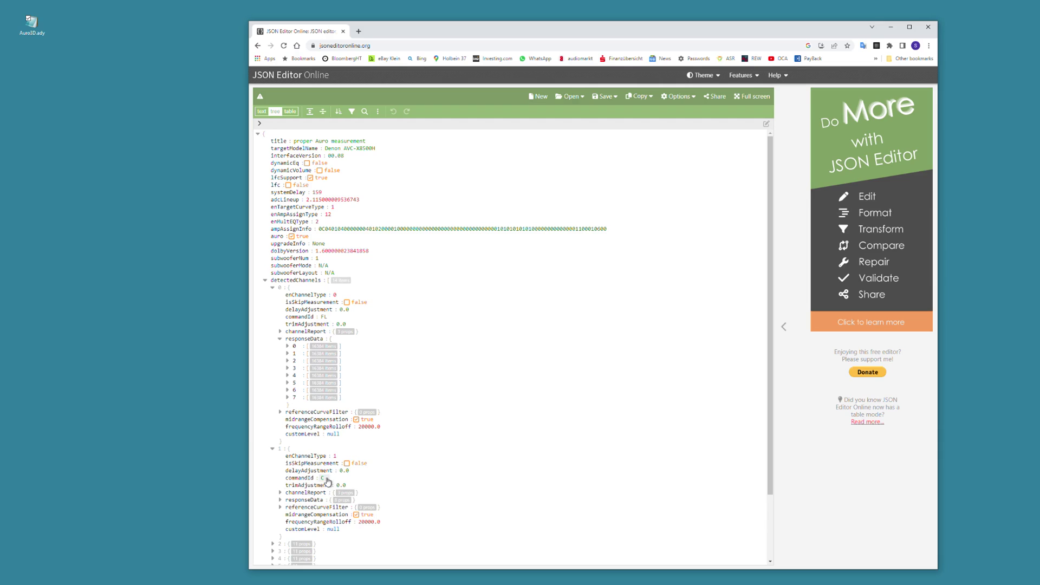
pyautogui.click(280, 499)
pyautogui.scroll(-3, 303, 368)
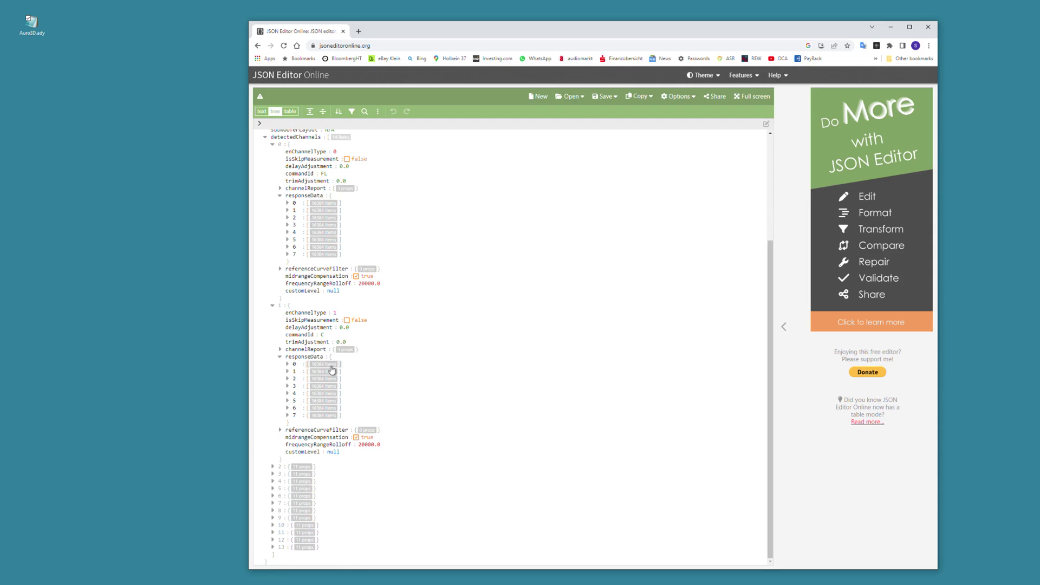
pyautogui.click(287, 364)
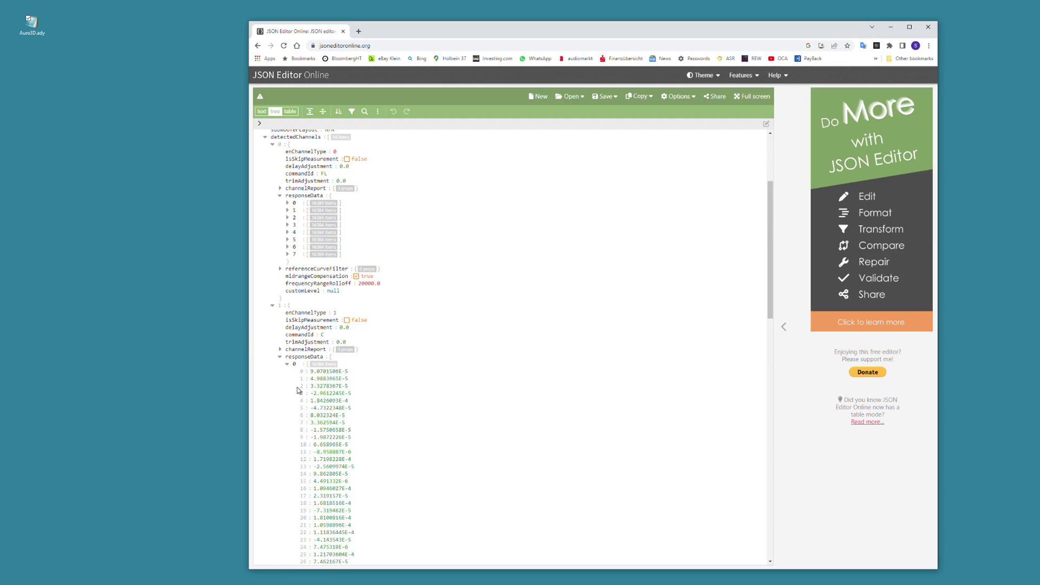
pyautogui.click(287, 364)
# - Expand detected channels 11 and 12 to examine their commandId entries
pyautogui.click(272, 533)
pyautogui.scroll(-2, 464, 469)
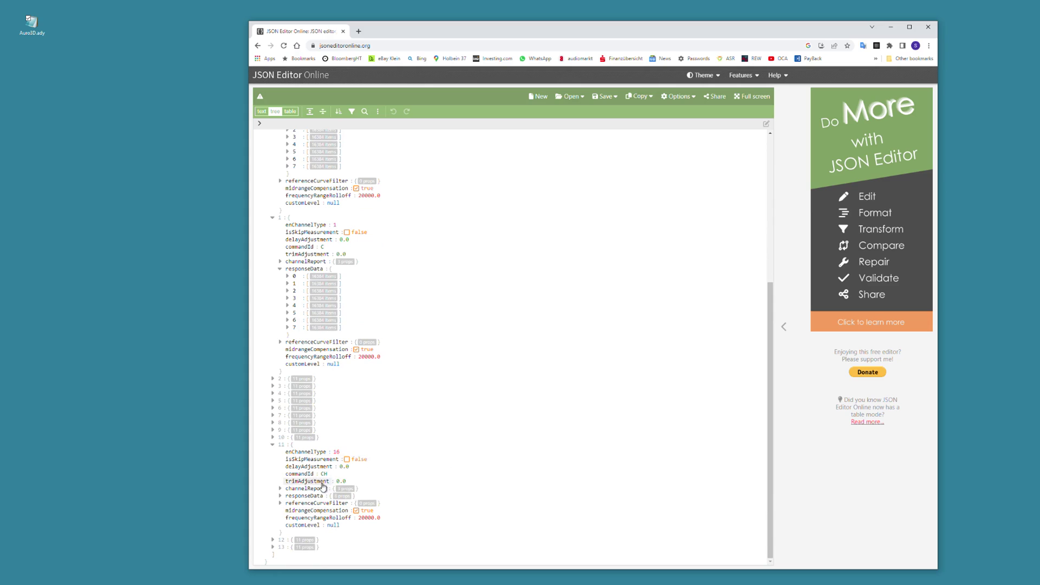
pyautogui.click(273, 540)
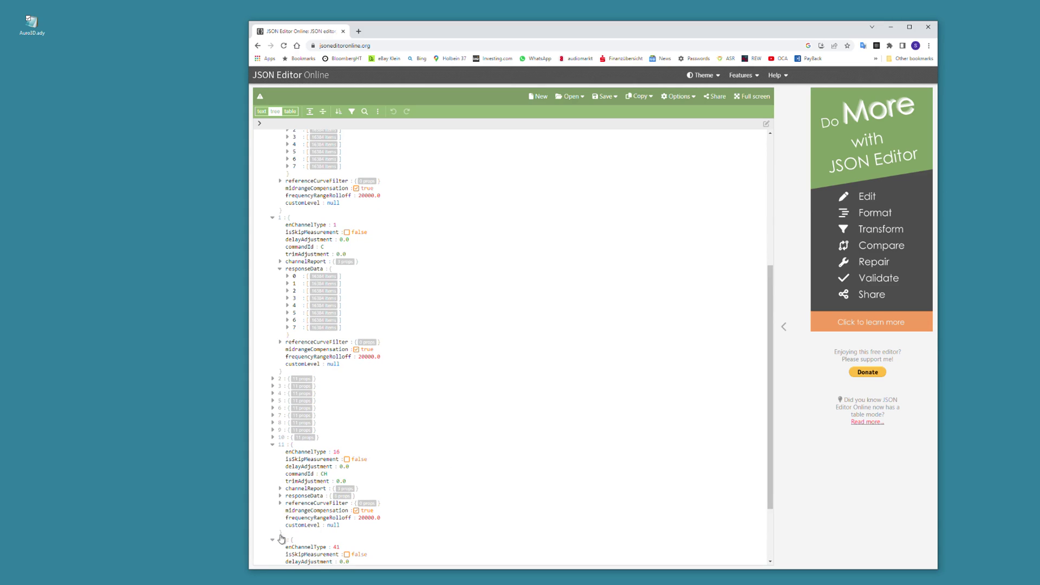
pyautogui.scroll(-2, 485, 474)
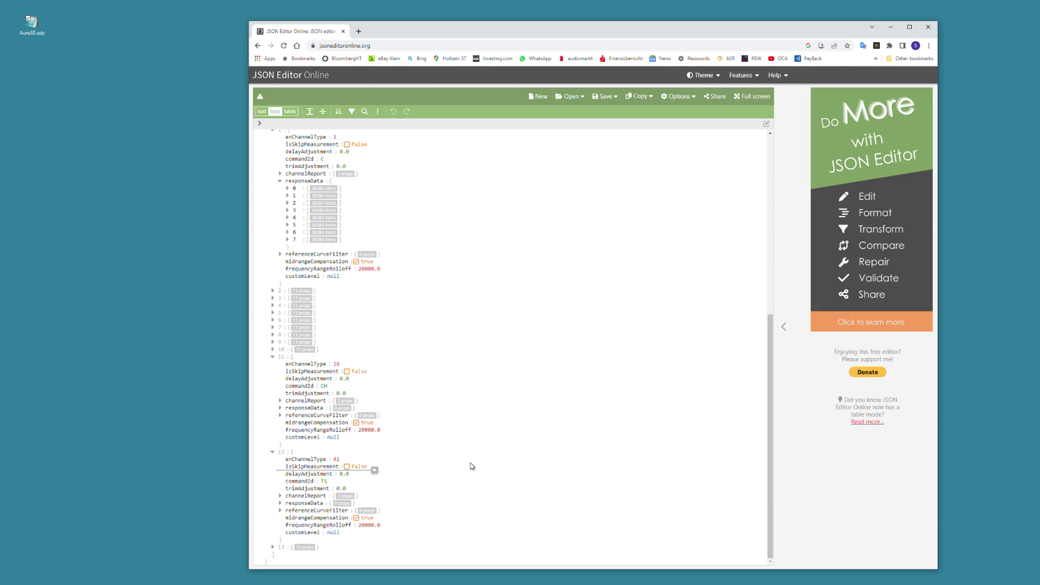
# - Expand channel 12's responseData, examine the values in response 0, and collapse responseData
pyautogui.click(281, 503)
pyautogui.scroll(-1, 282, 487)
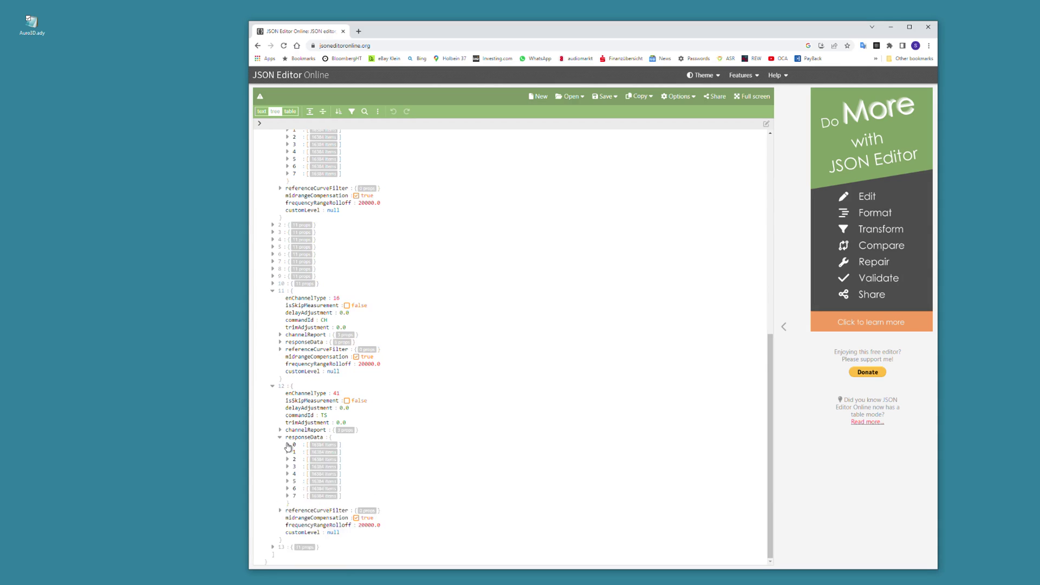
pyautogui.click(288, 448)
pyautogui.scroll(-3, 477, 471)
pyautogui.scroll(-2, 504, 474)
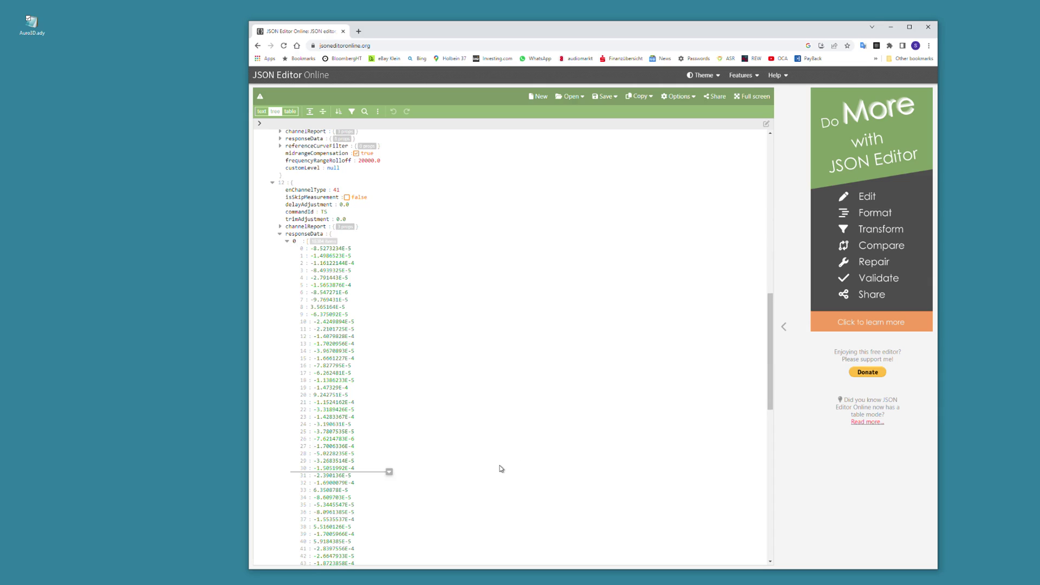
pyautogui.click(280, 233)
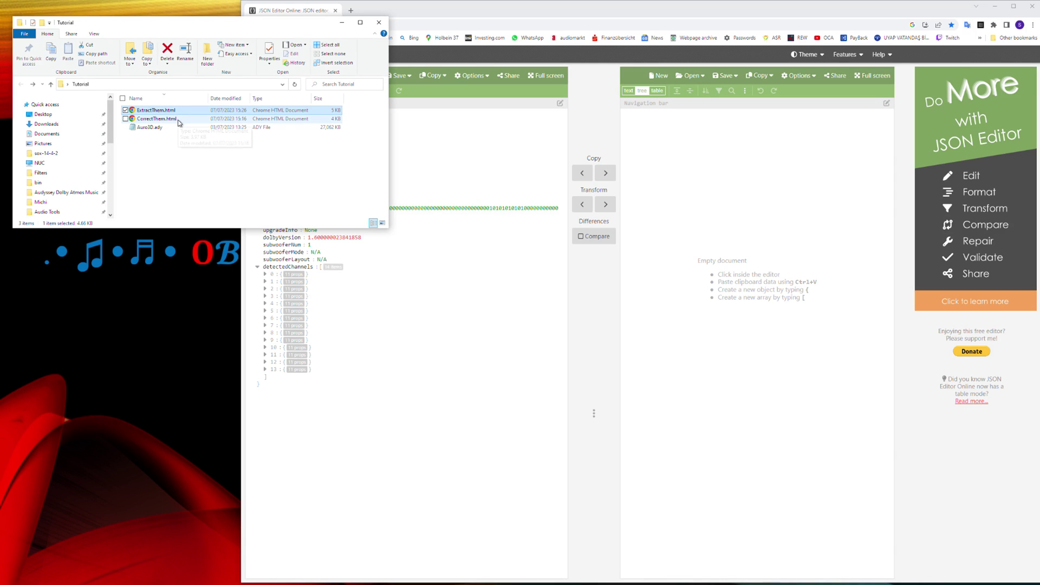
# - Open ExtractThem.html from the Tutorial folder in Chrome and load Auro3D.ady into the page
pyautogui.click(177, 120)
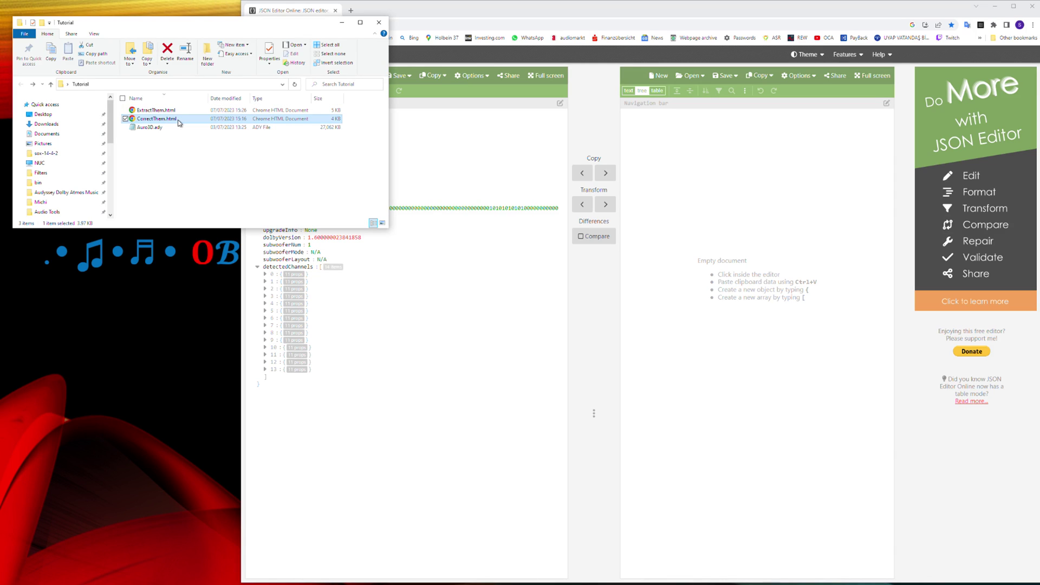
pyautogui.click(154, 128)
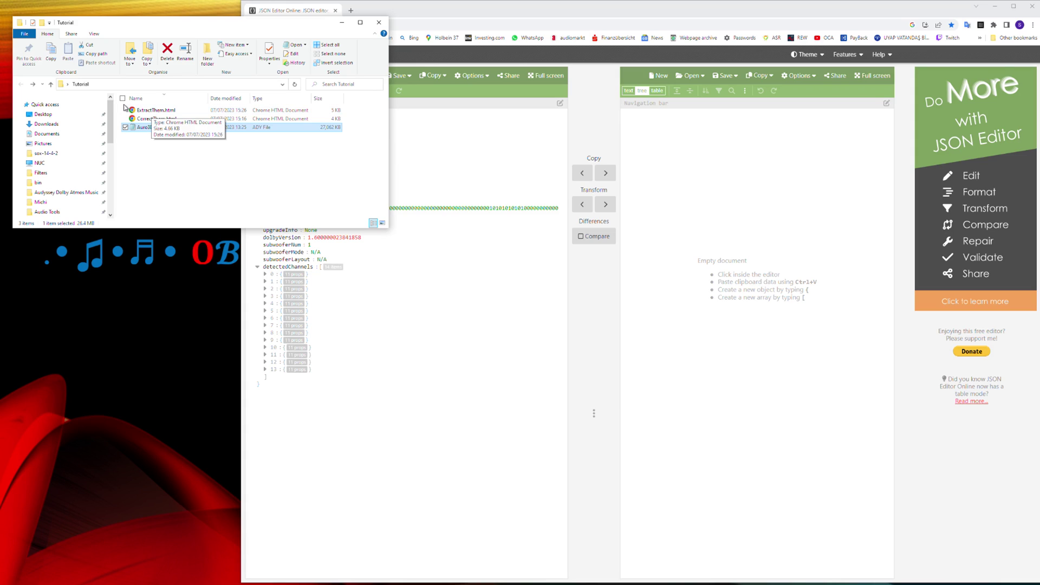
pyautogui.doubleClick(155, 111)
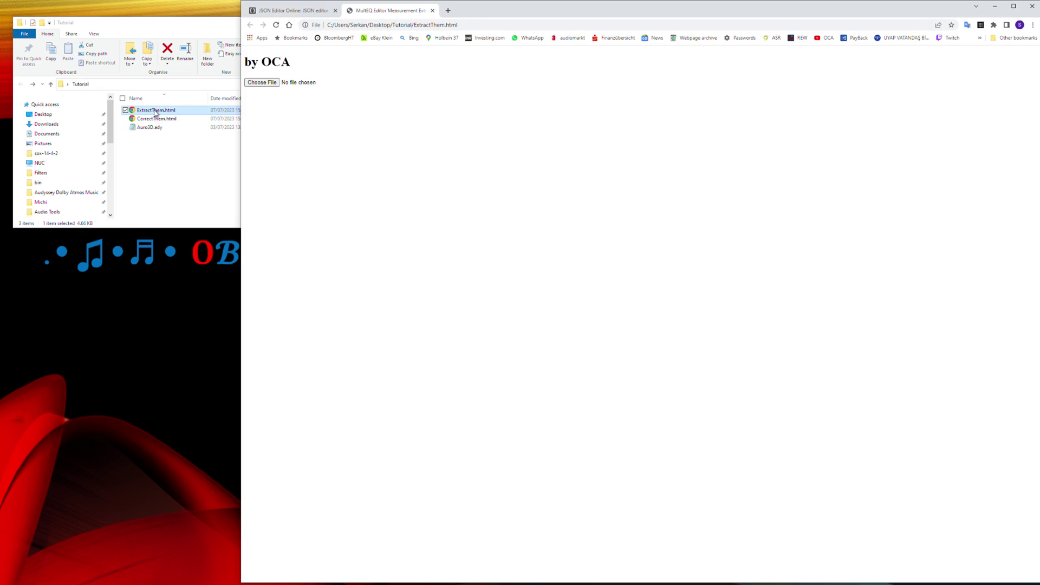
pyautogui.click(269, 85)
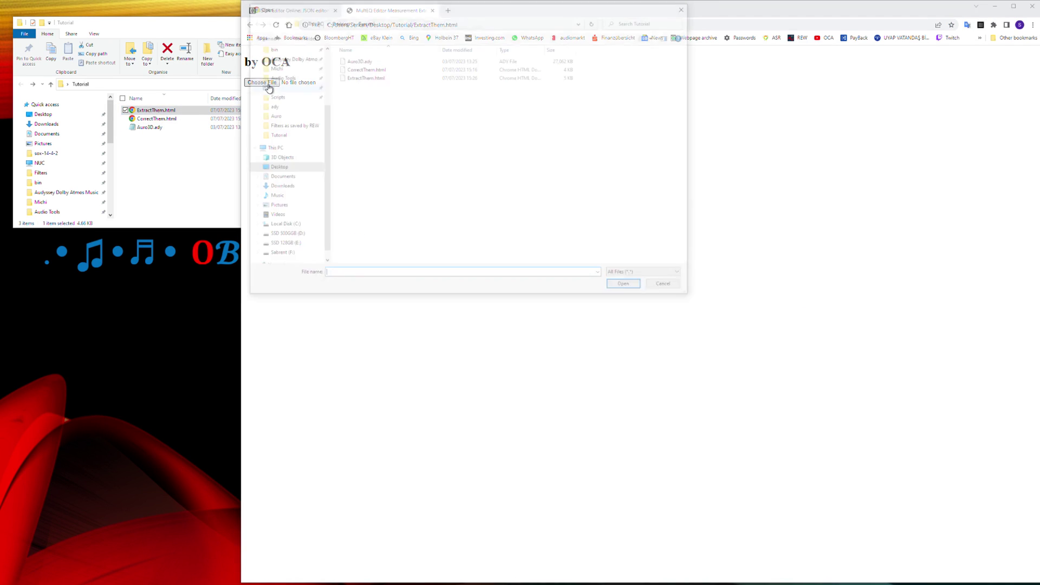
pyautogui.click(356, 59)
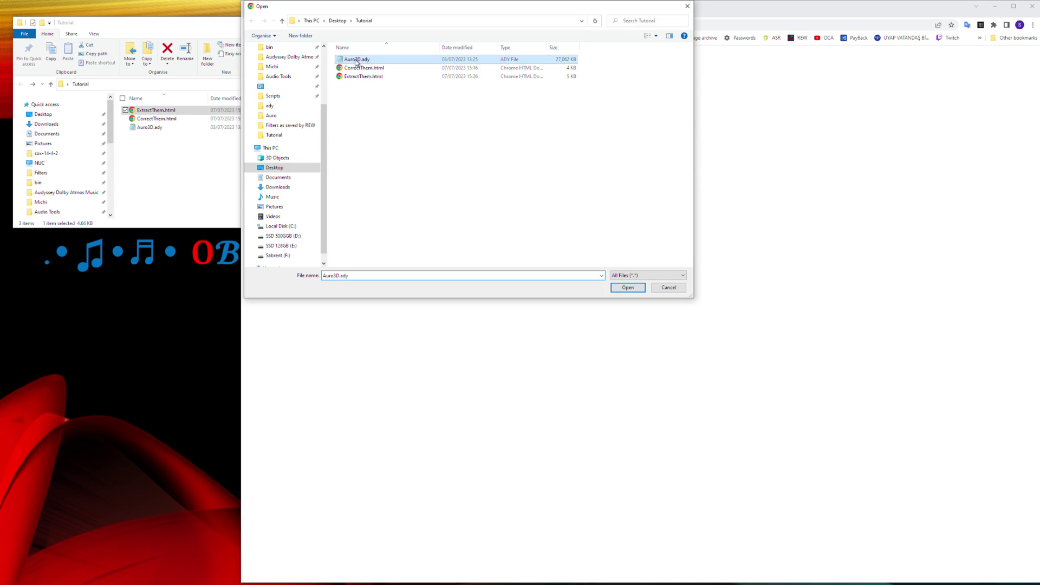
pyautogui.click(630, 287)
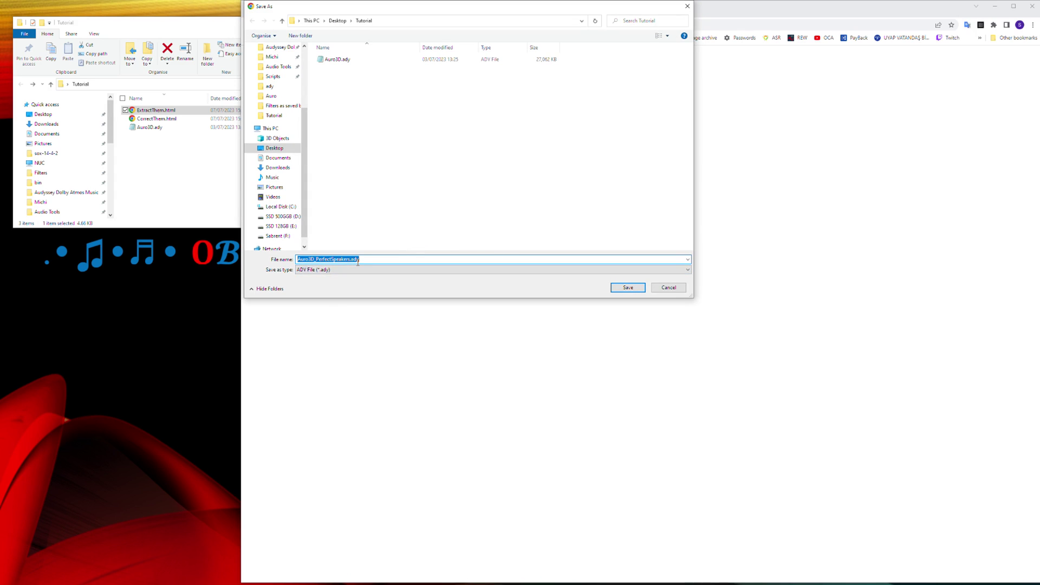
# - Save Auro3D_PerfectSpeakers.ady and Auro3D_responses.zip in the Tutorial folder, allowing the page to download multiple files
pyautogui.click(629, 288)
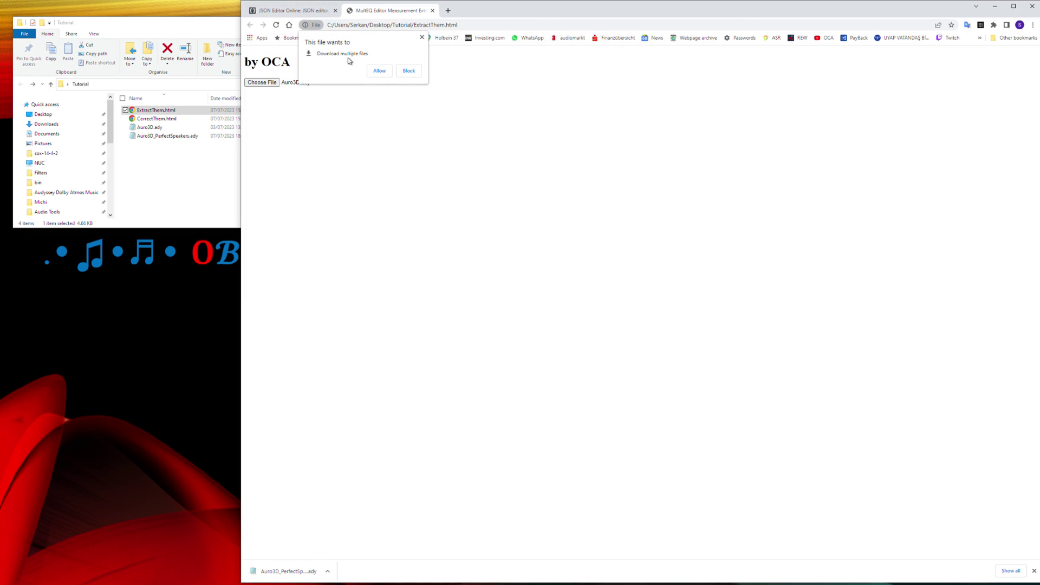
pyautogui.click(380, 71)
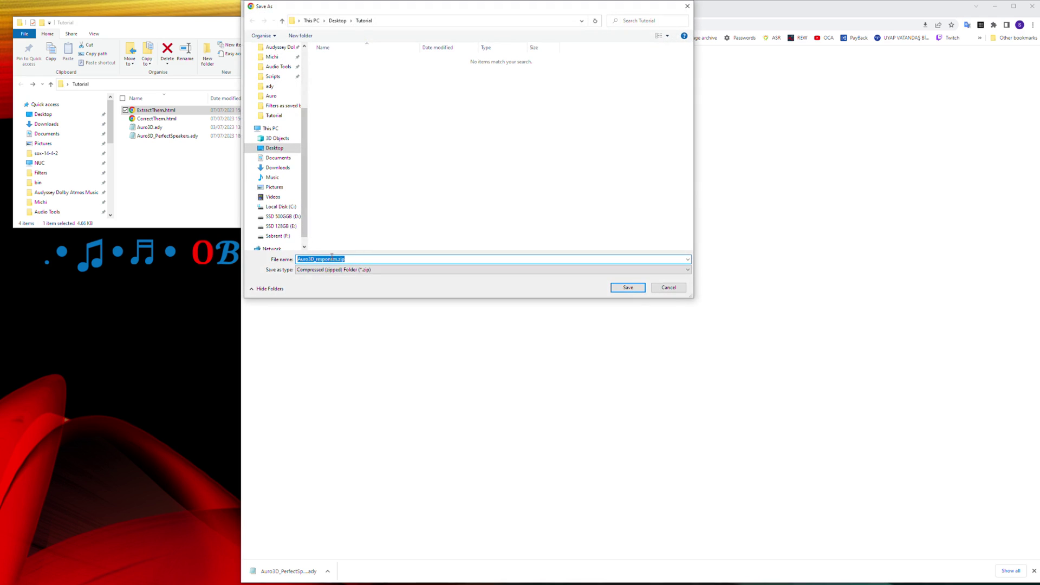
pyautogui.click(623, 290)
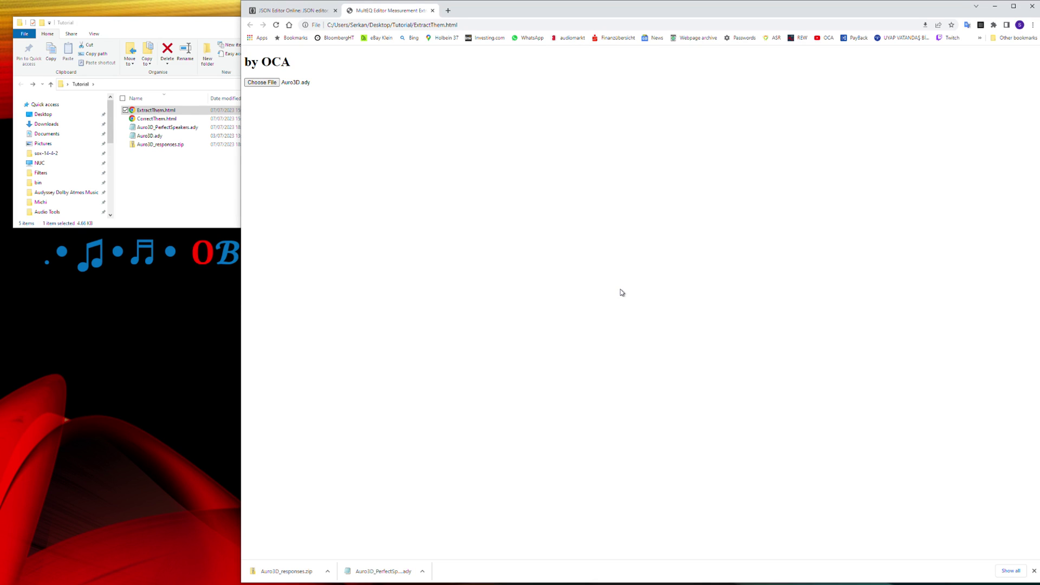
# - Open Auro3D_responses.zip in an enlarged File Explorer window and examine C0.txt and the extracted response file list
pyautogui.doubleClick(161, 145)
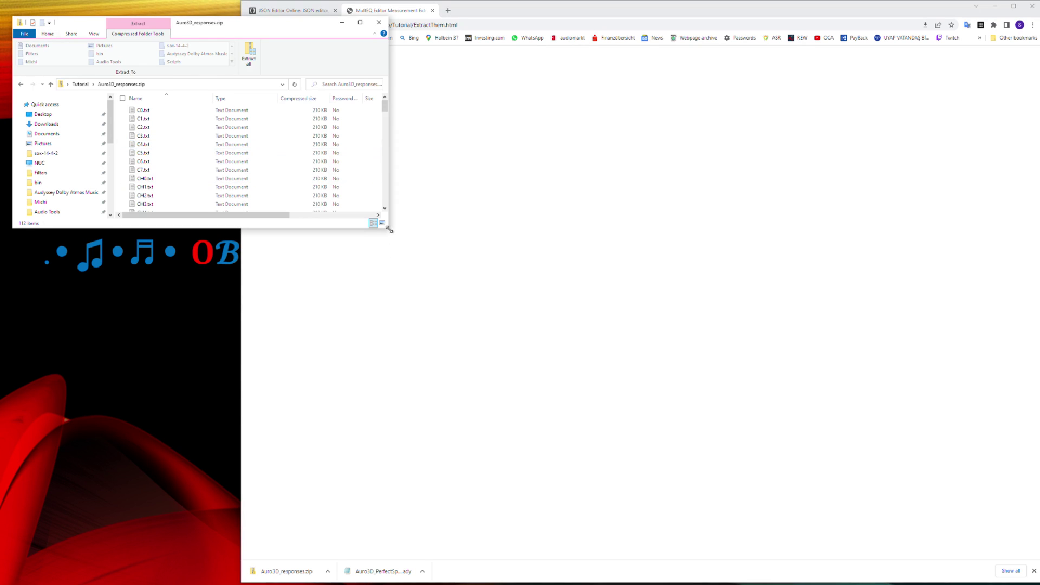
pyautogui.moveTo(388, 228); pyautogui.dragTo(680, 479)
pyautogui.doubleClick(157, 110)
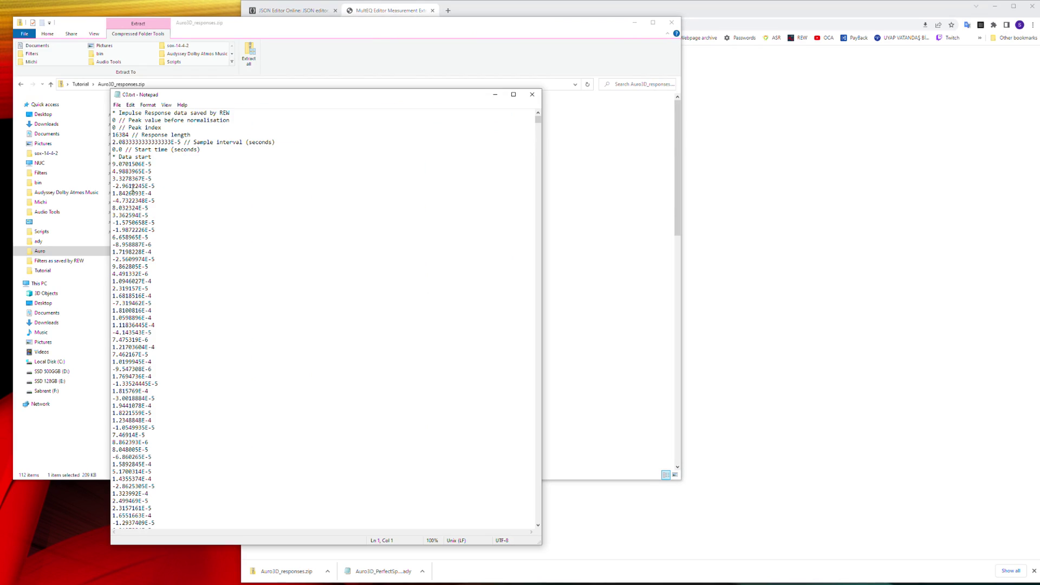
pyautogui.click(533, 96)
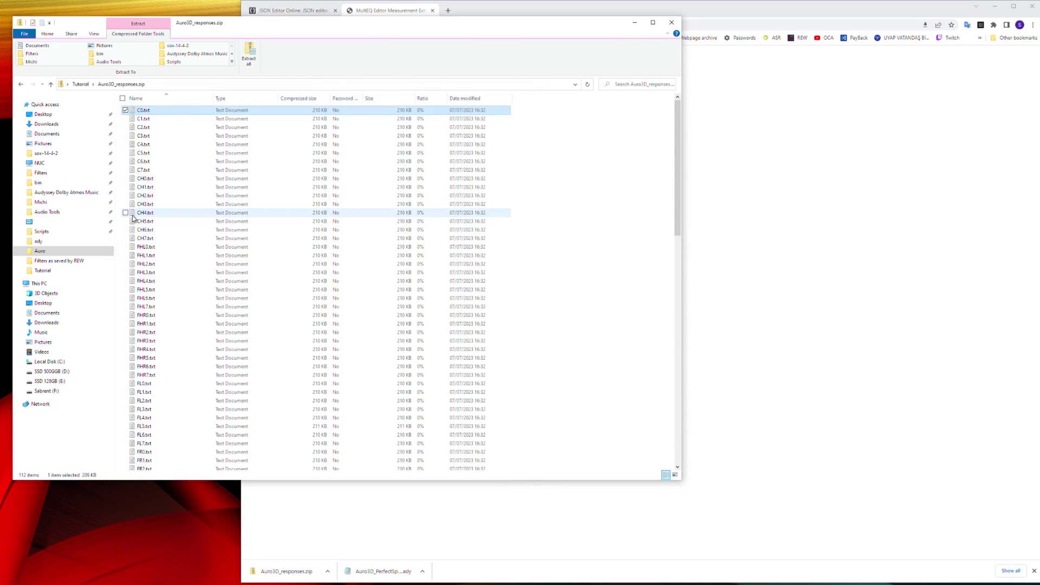
pyautogui.click(150, 180)
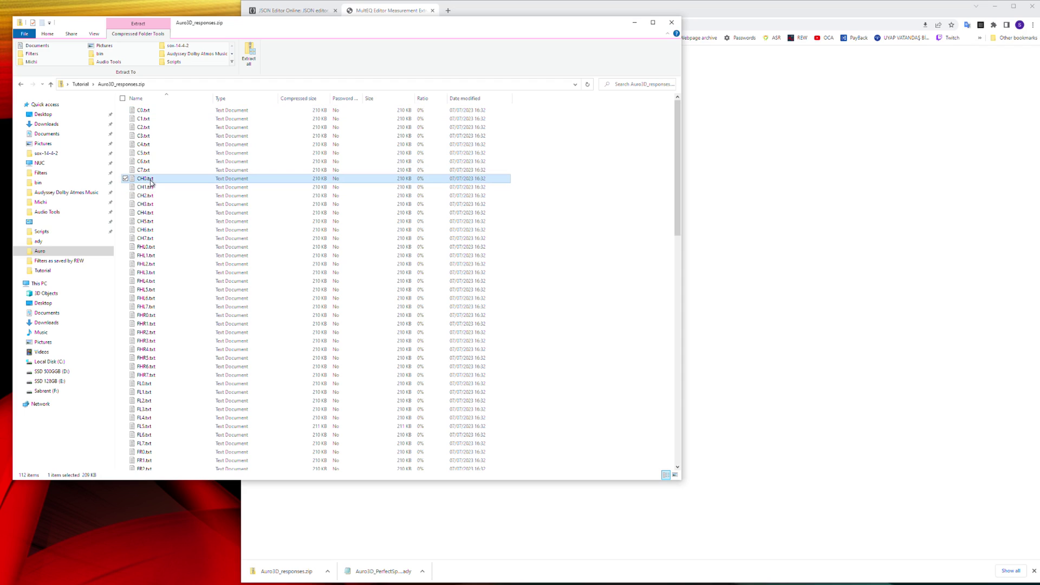
# - Close the zip window, load Auro3D_PerfectSpeakers.ady into the empty JSON Editor document beside Auro3D.ady, and expand its detectedChannels
pyautogui.click(671, 23)
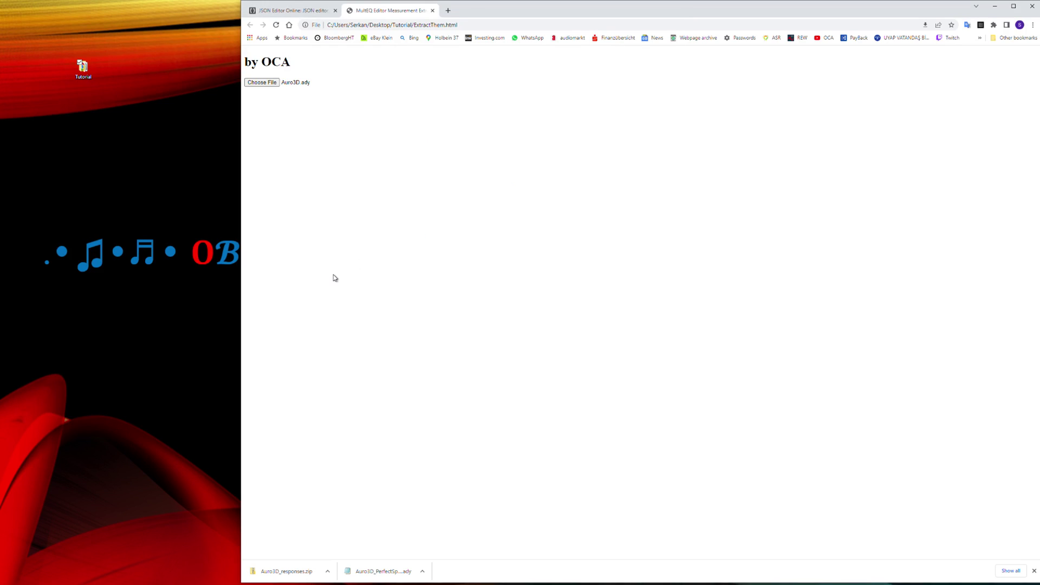
pyautogui.click(302, 10)
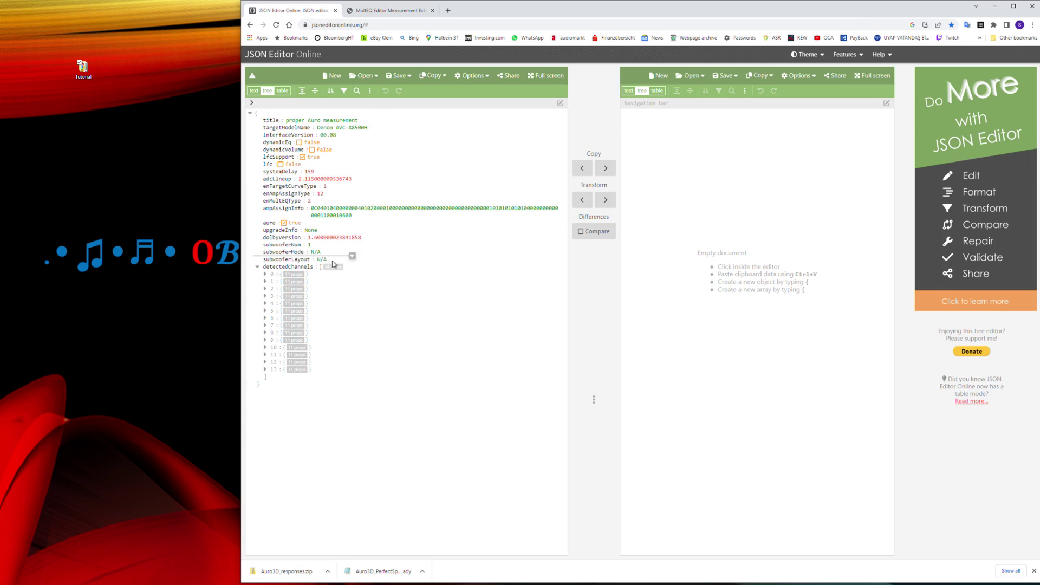
pyautogui.moveTo(378, 571); pyautogui.dragTo(704, 356)
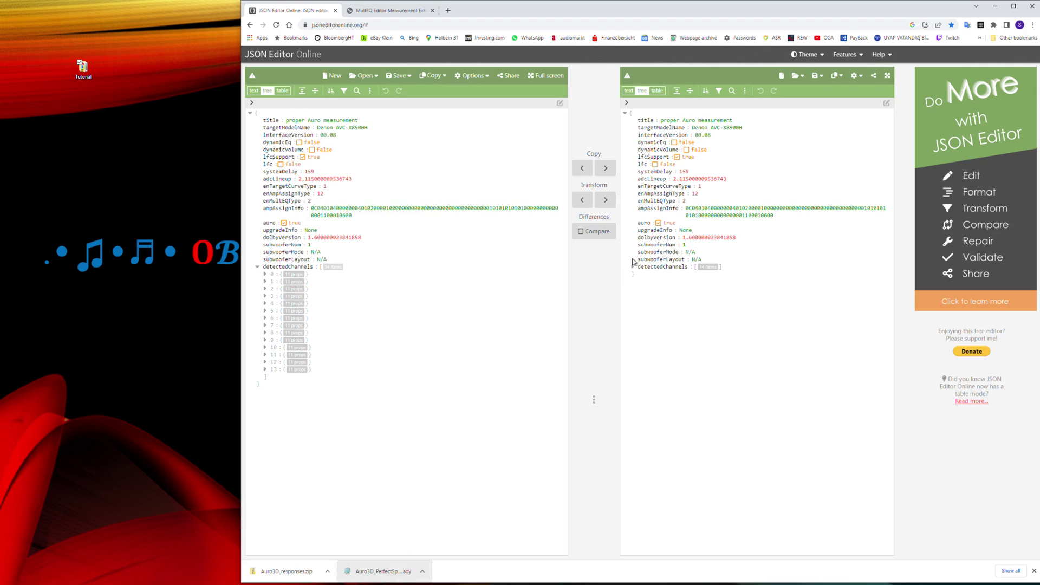
pyautogui.click(632, 268)
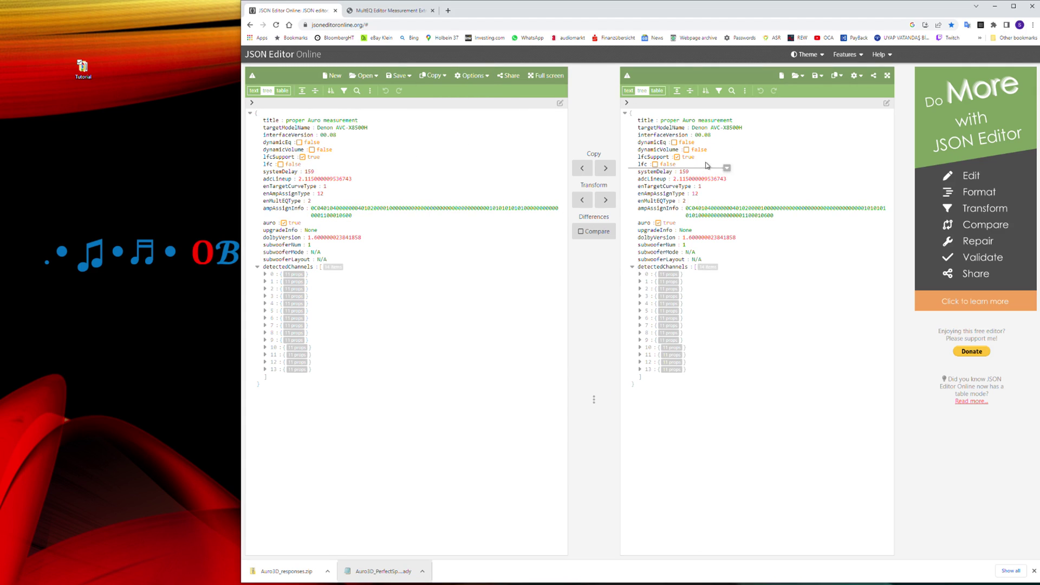
# - Compare the values in channel 0's response 0 between the original and PerfectSpeakers files, and collapse that response in both
pyautogui.click(640, 274)
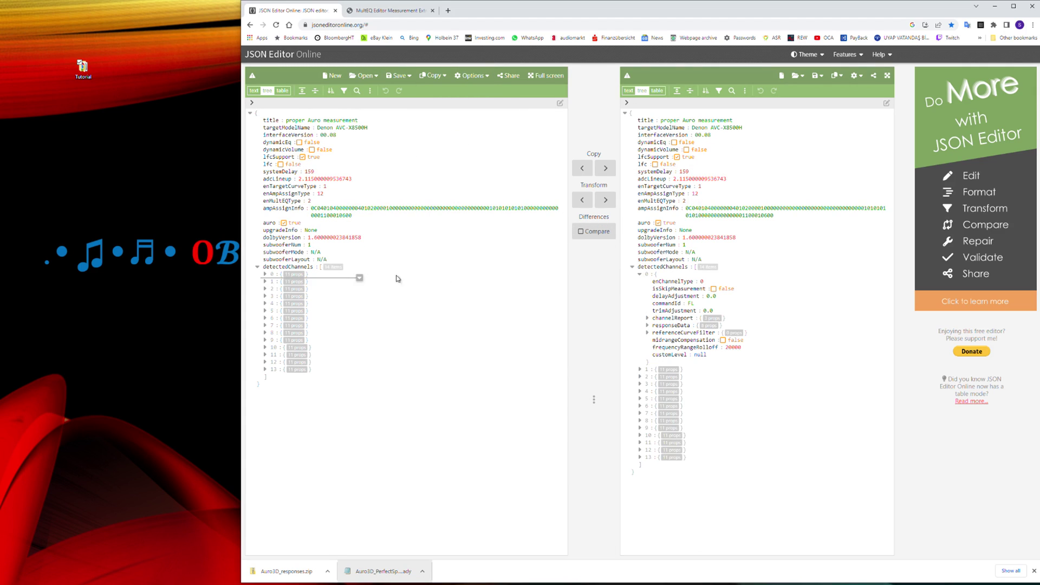
pyautogui.click(266, 274)
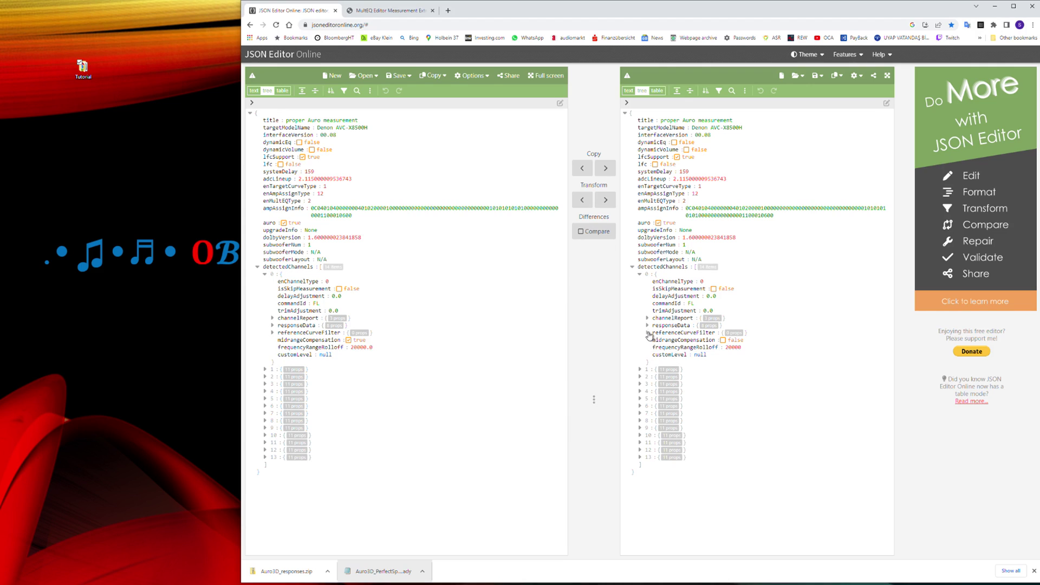
pyautogui.click(647, 326)
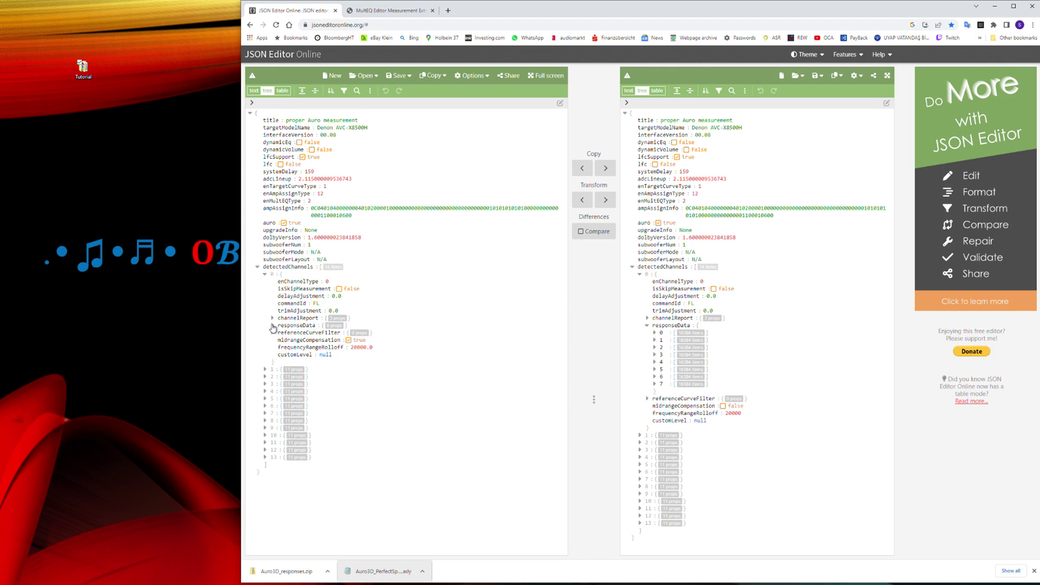
pyautogui.click(272, 326)
pyautogui.click(279, 334)
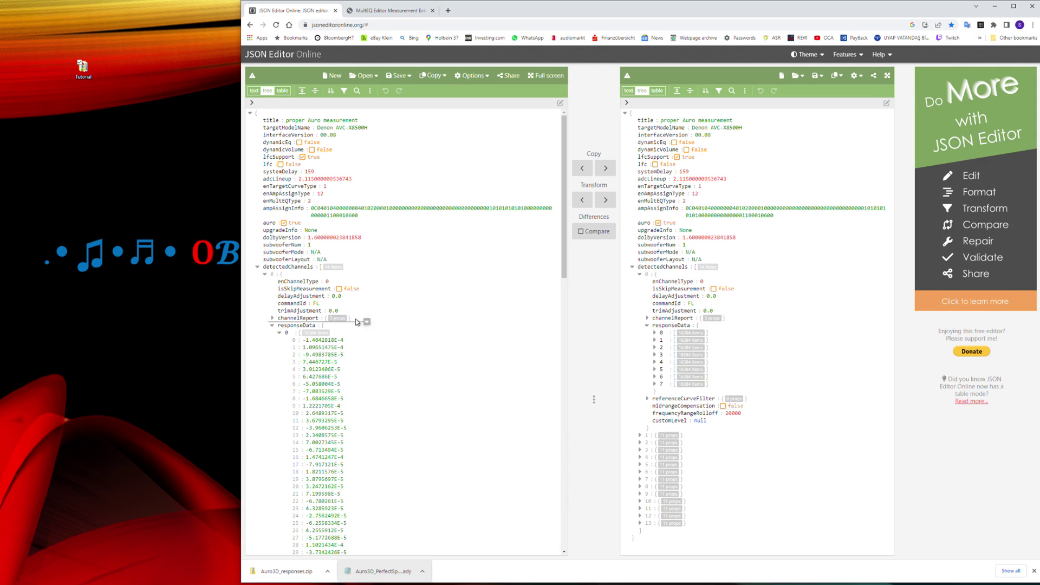
pyautogui.click(655, 333)
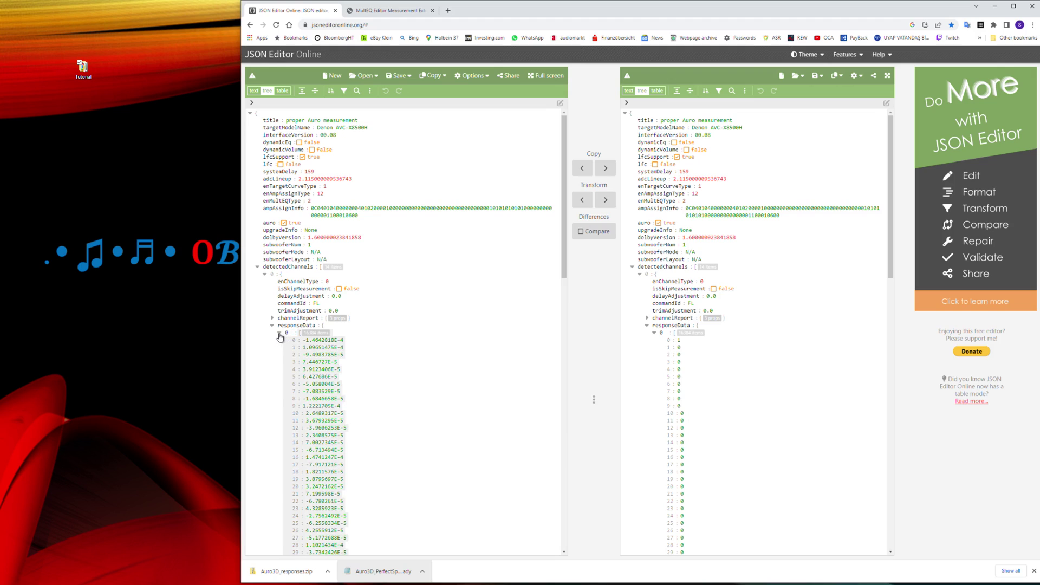
pyautogui.click(280, 333)
pyautogui.click(654, 332)
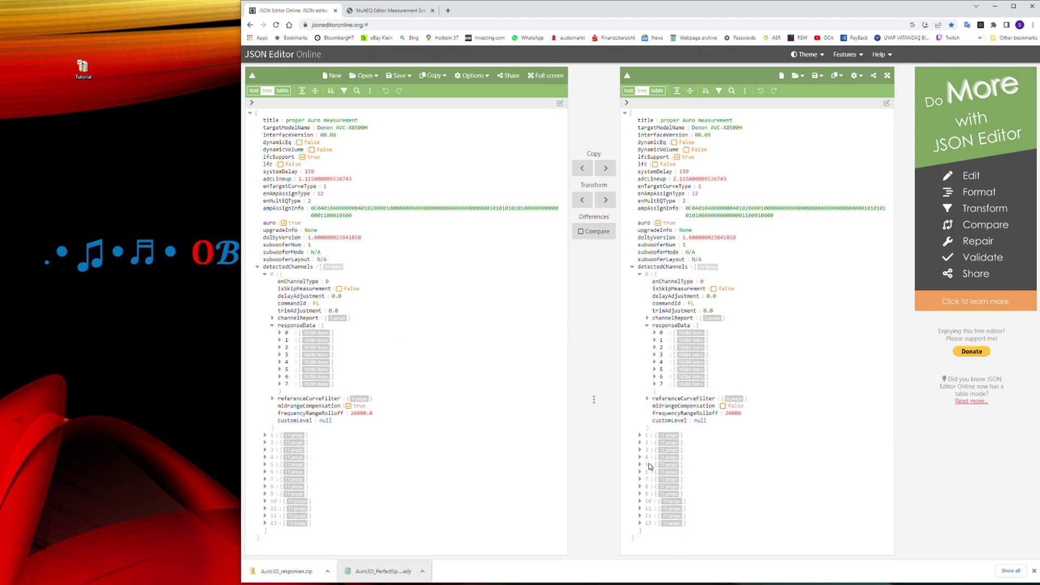
# - Compare the values in channel 10's response 1 between the original and PerfectSpeakers files
pyautogui.click(265, 501)
pyautogui.scroll(-2, 303, 488)
pyautogui.click(272, 479)
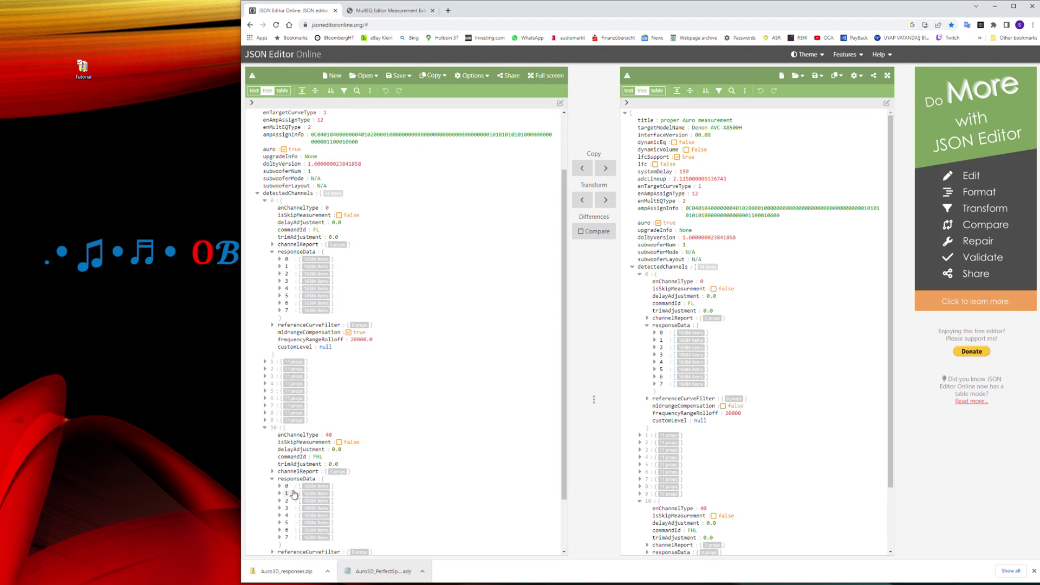
pyautogui.click(280, 493)
pyautogui.scroll(-2, 704, 477)
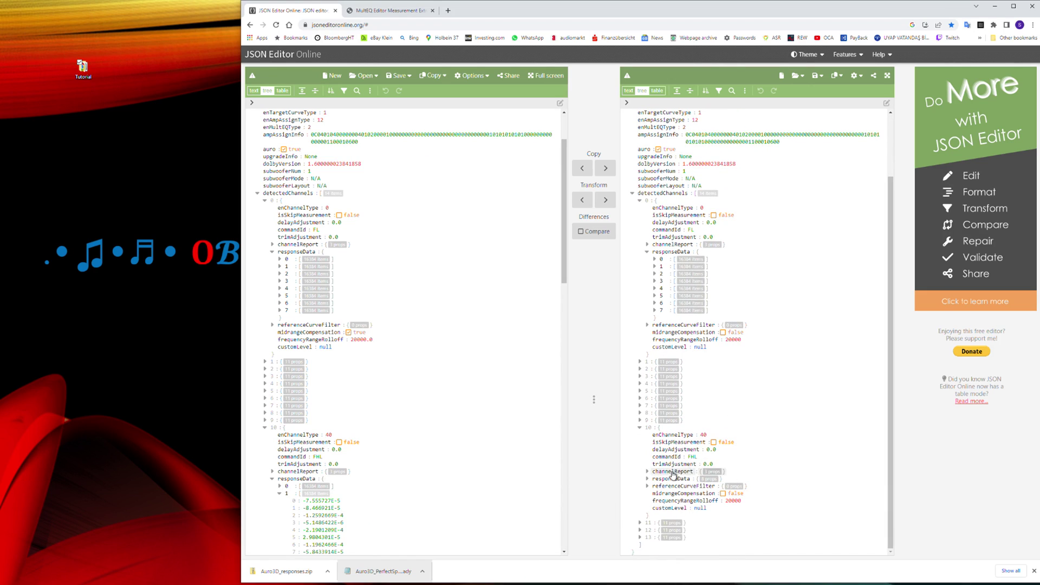
pyautogui.click(647, 479)
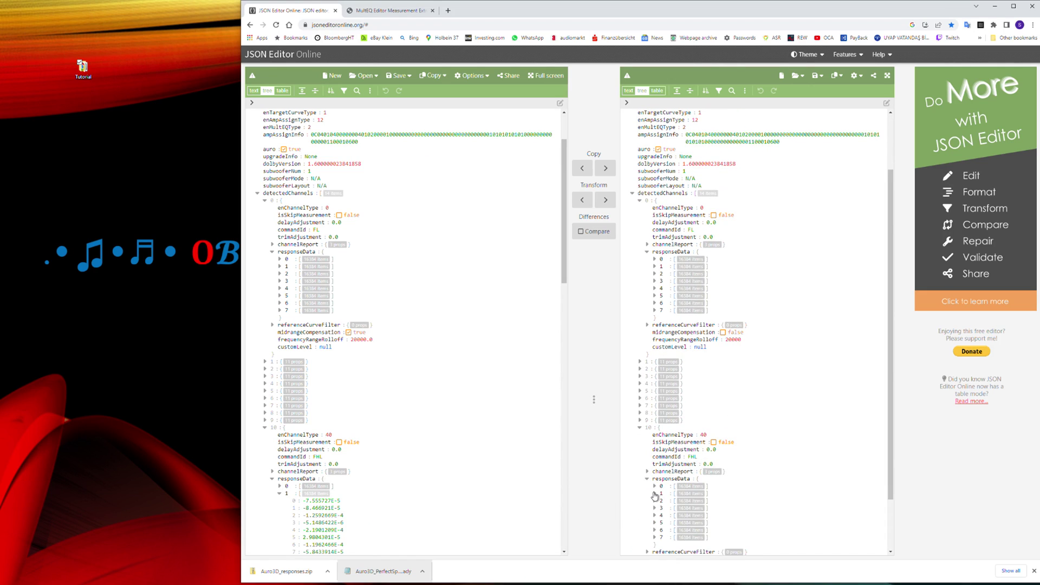
pyautogui.click(655, 493)
pyautogui.scroll(3, 755, 332)
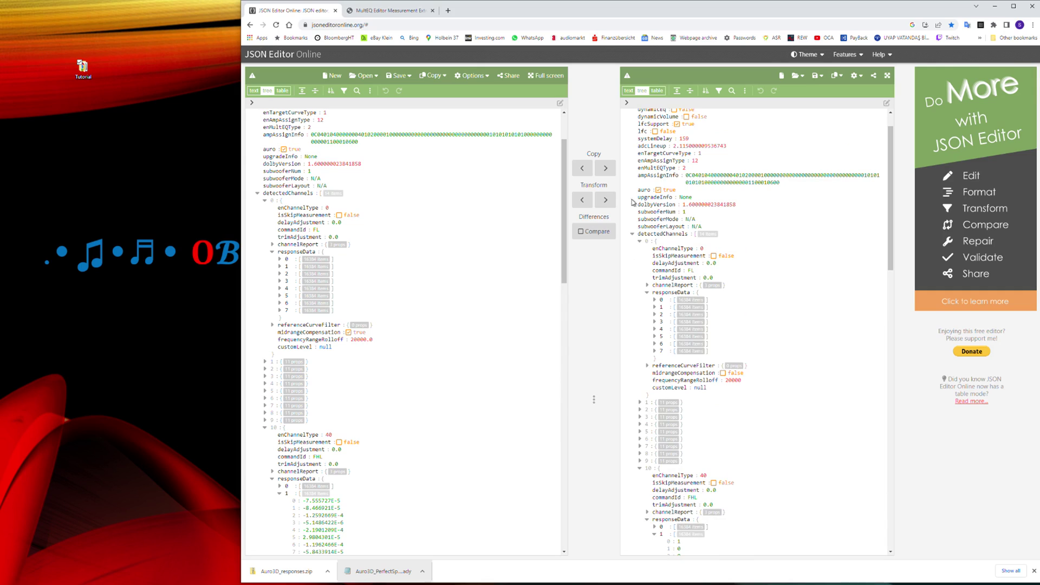
# - Collapse detectedChannels in both files and review channel 0's properties in the PerfectSpeakers file
pyautogui.click(632, 233)
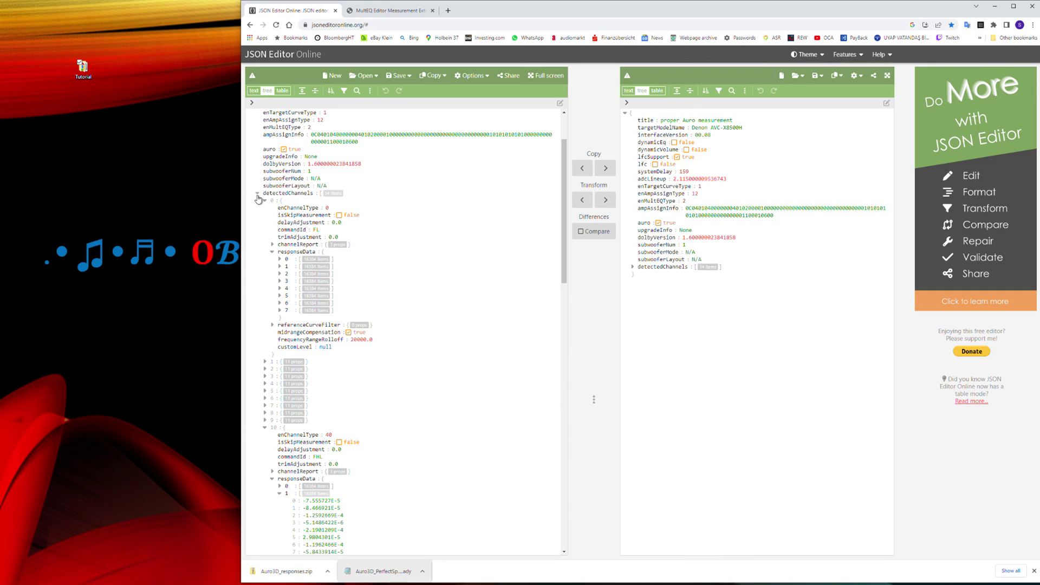
pyautogui.click(258, 195)
pyautogui.click(632, 267)
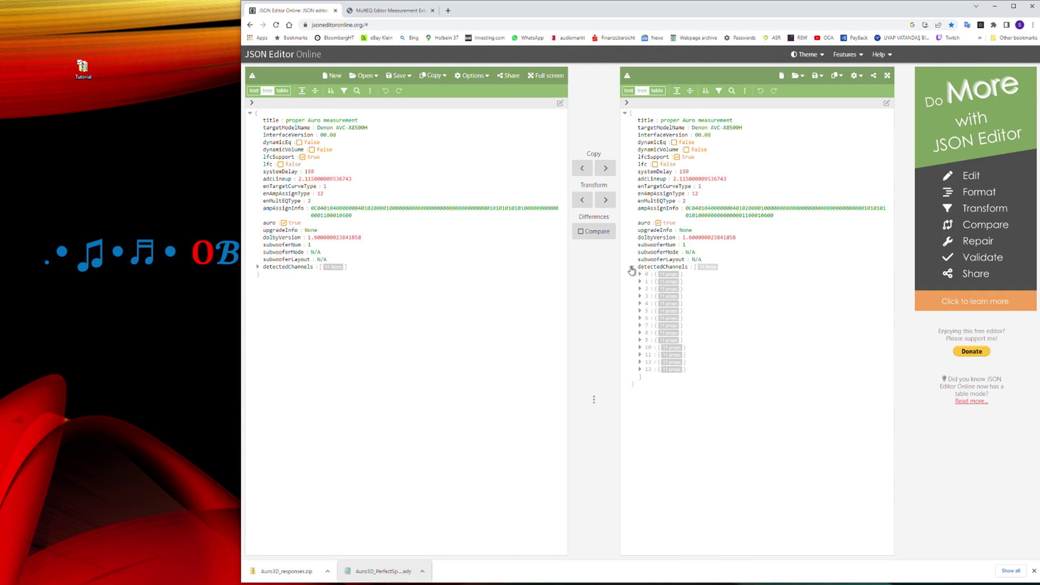
pyautogui.click(640, 275)
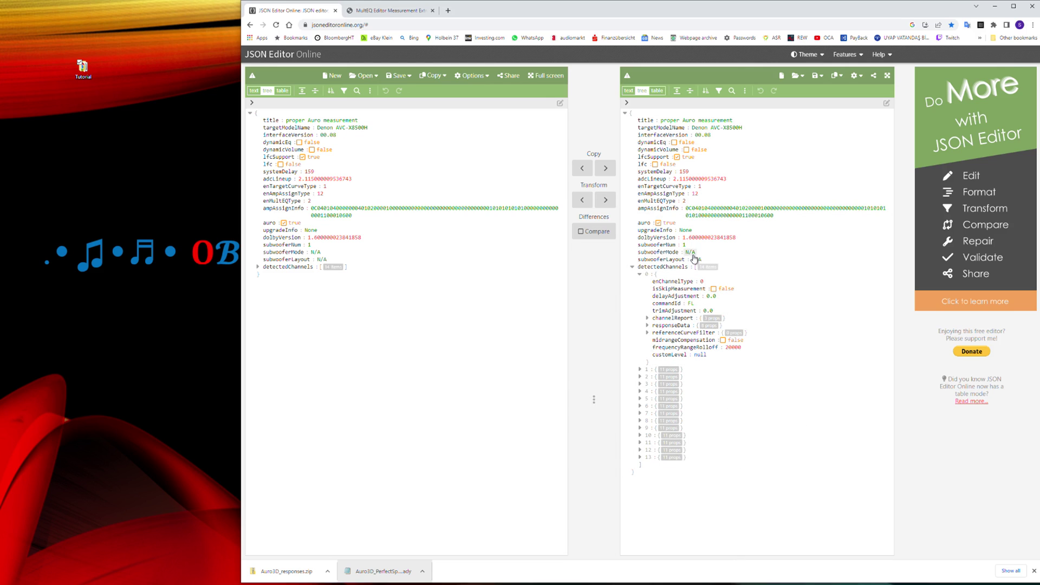
pyautogui.click(640, 274)
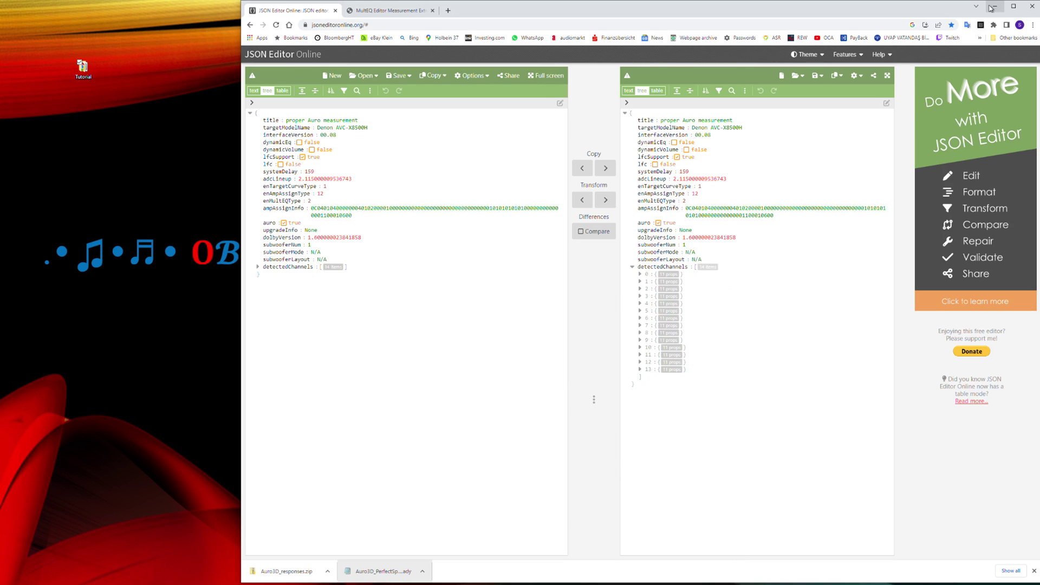
# - Switch from the browser to REW and open the extracted Auro3D_responses folder inside Tutorial in File Explorer
pyautogui.click(992, 7)
pyautogui.moveTo(547, 580)
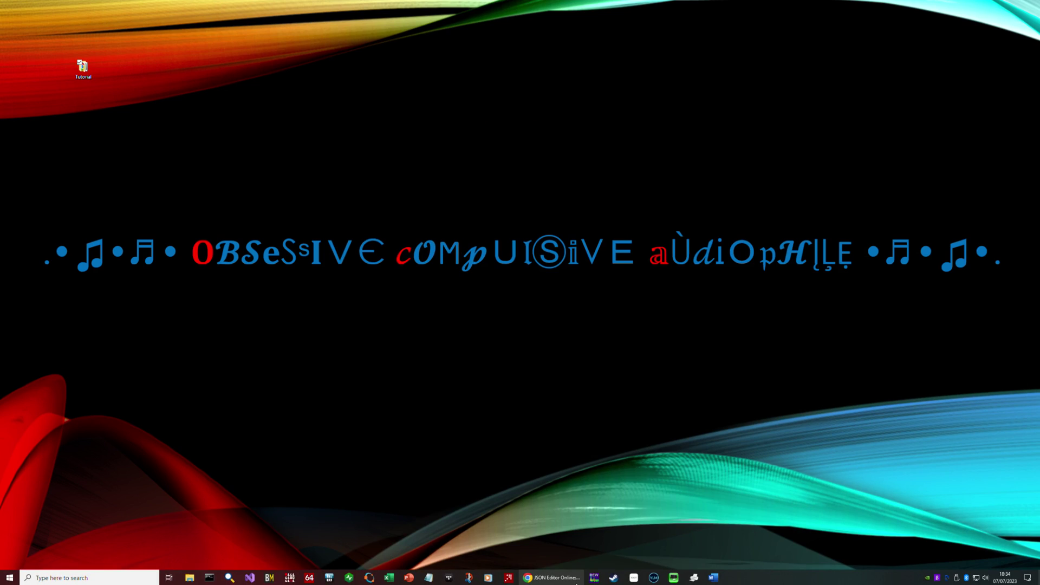
pyautogui.click(595, 578)
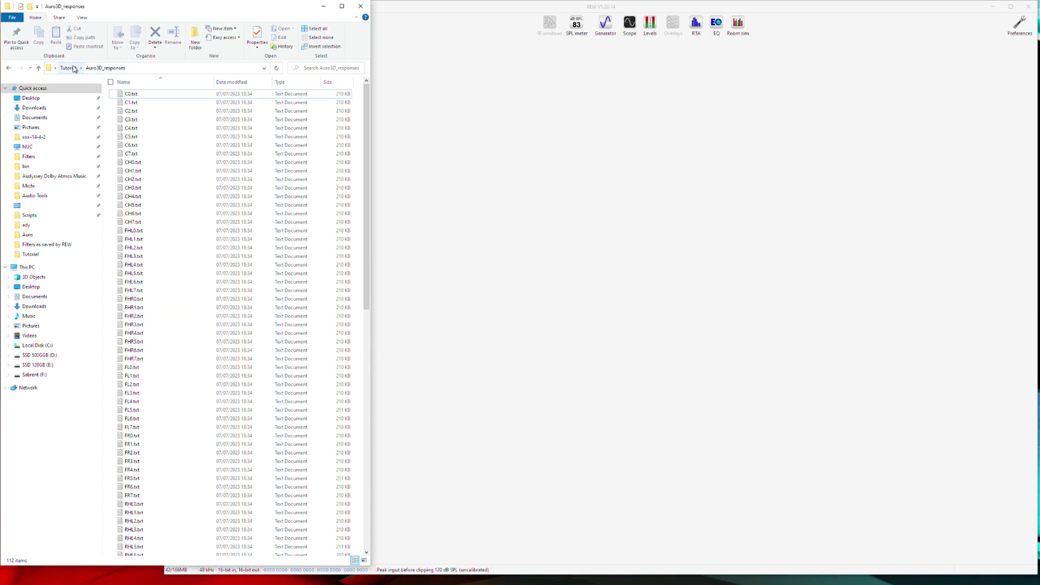
pyautogui.click(75, 69)
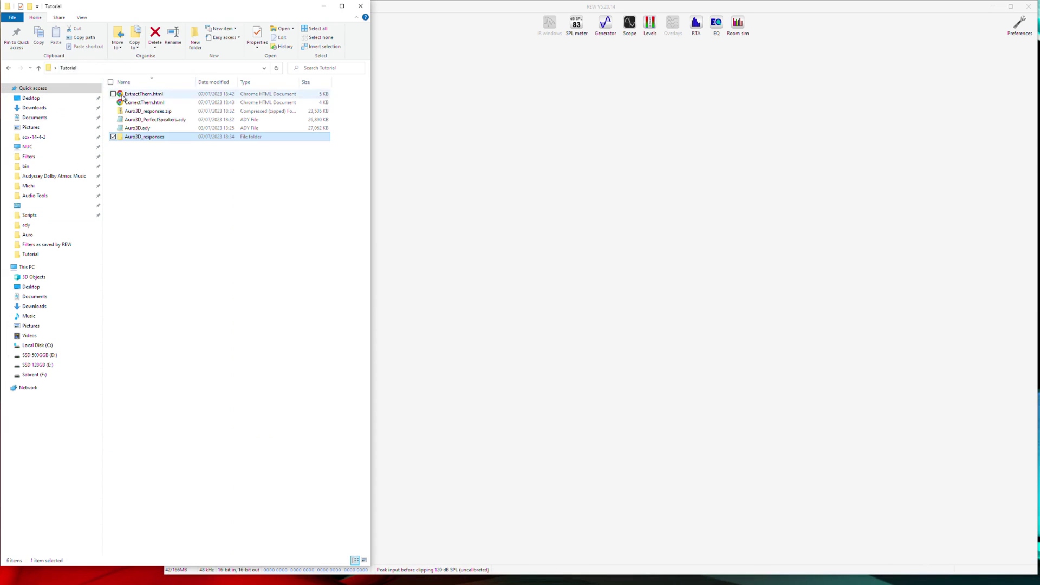
pyautogui.doubleClick(140, 138)
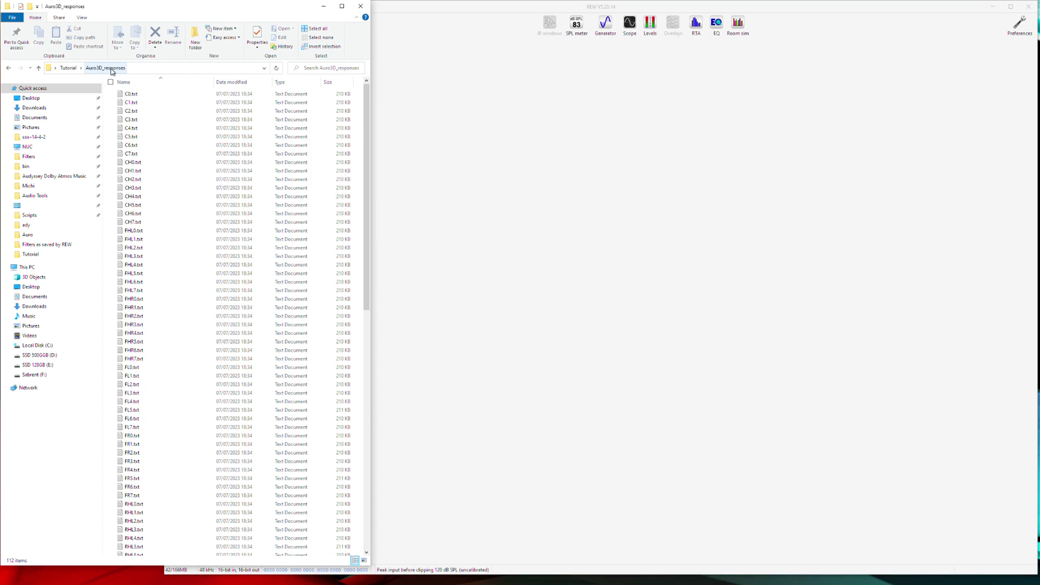
# - Import the eight centre-speaker impulse response files, C0.txt through C7.txt, from Auro3D_responses into REW
pyautogui.click(142, 95)
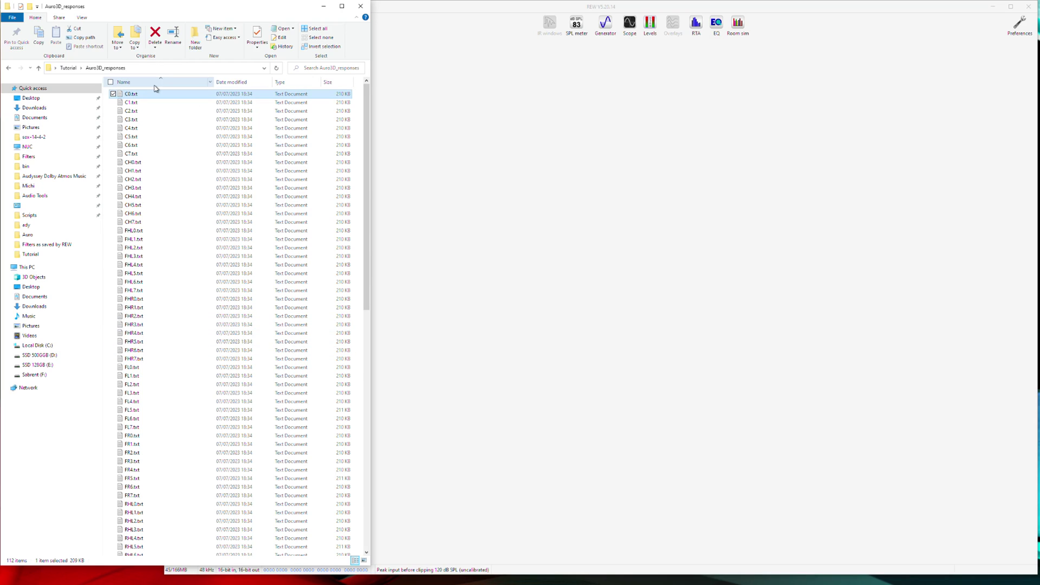
pyautogui.hotkey('shift', 'Down')
pyautogui.hotkey('shift', 'Down')
pyautogui.hotkey('shift', 'Down')
pyautogui.hotkey('shift', 'Down')
pyautogui.hotkey('shift', 'Down')
pyautogui.hotkey('shift', 'Down')
pyautogui.hotkey('shift', 'Down')
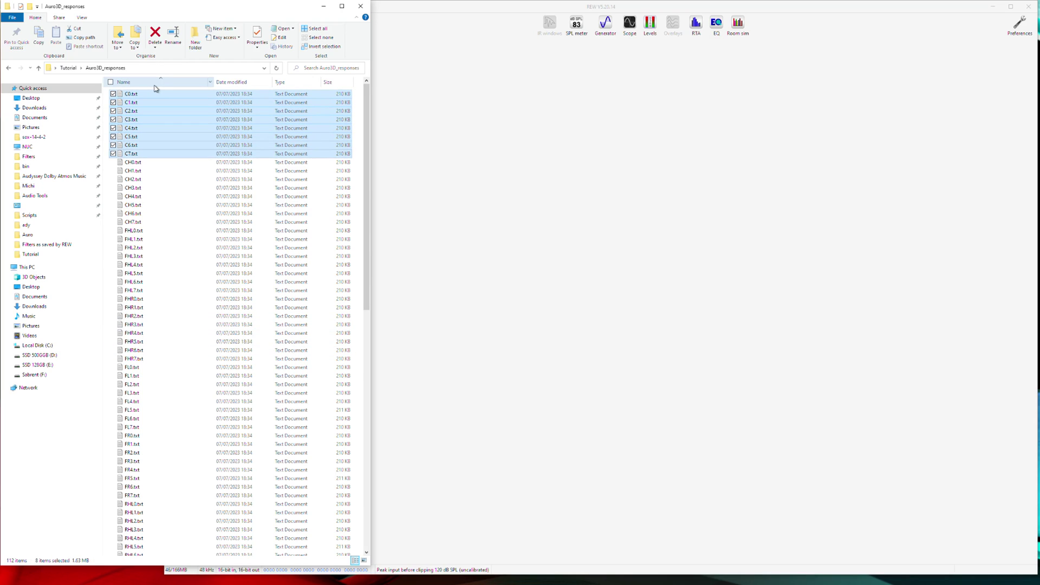
pyautogui.moveTo(150, 112); pyautogui.dragTo(451, 131)
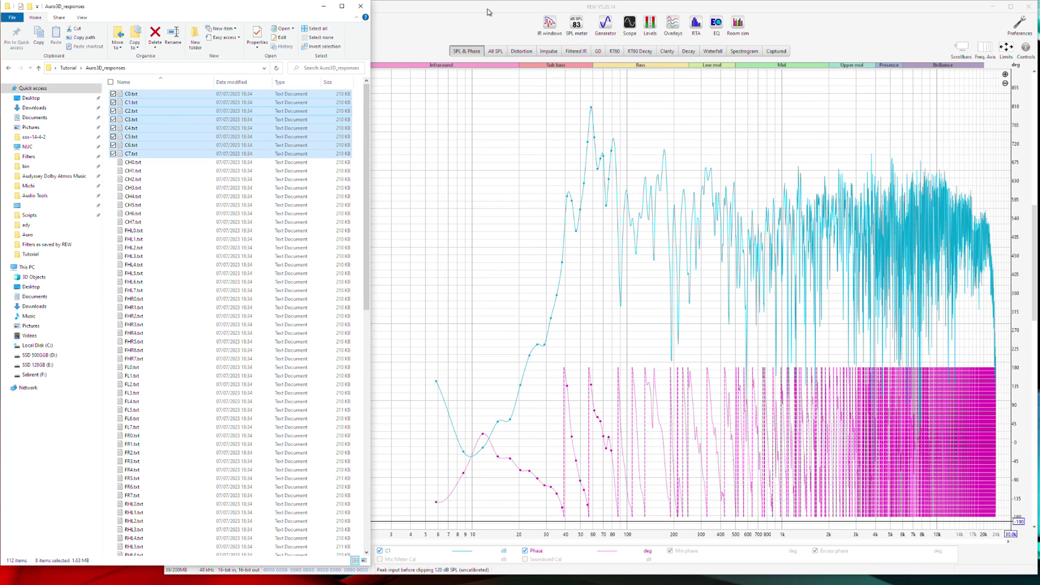
# - Bring REW forward, show the All SPL graph, and move measurement C0 to the first place in the measurement list
pyautogui.click(489, 12)
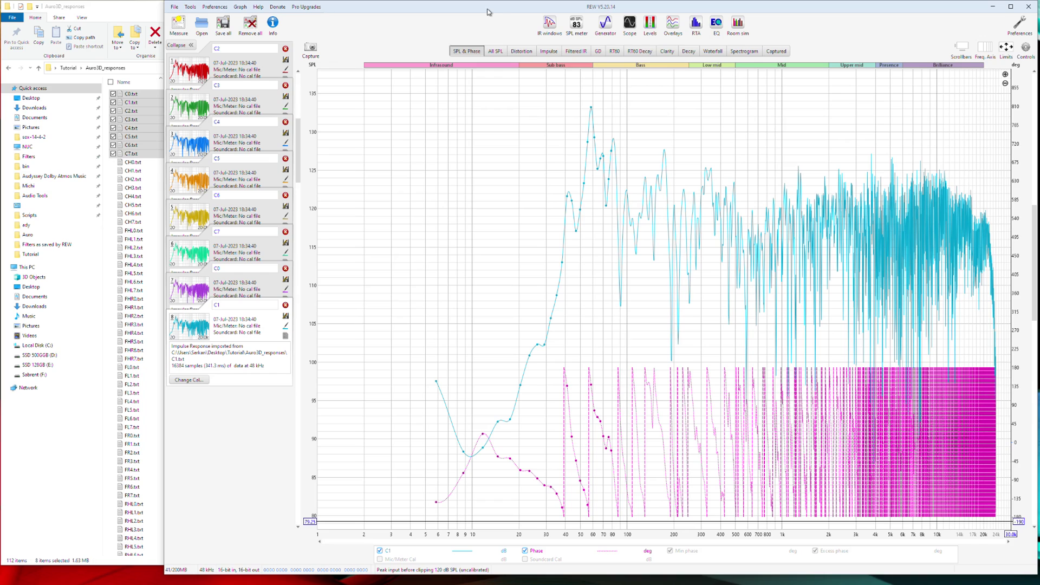
pyautogui.click(495, 51)
pyautogui.click(240, 285)
pyautogui.moveTo(240, 286); pyautogui.dragTo(227, 80)
# - Overlay the imported measurements' impulse responses and measure the time offset between the earliest peak and C0's peak
pyautogui.click(673, 25)
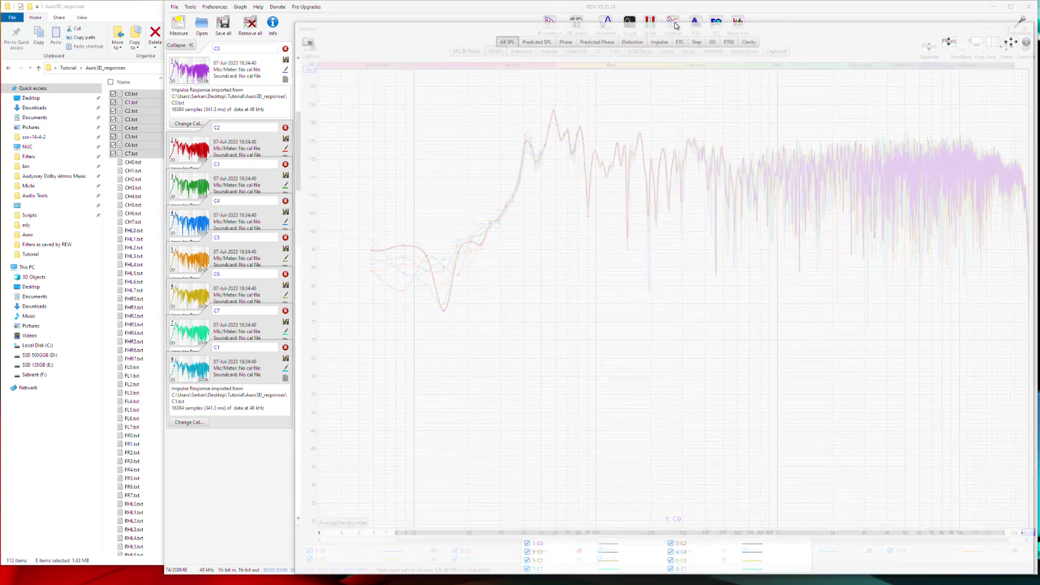
pyautogui.click(660, 39)
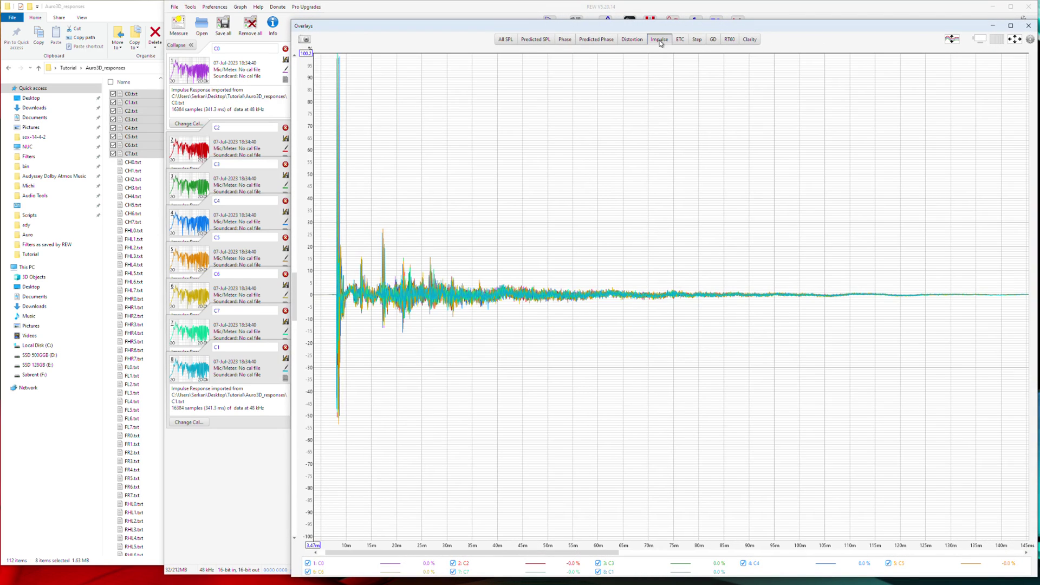
pyautogui.click(1023, 535)
pyautogui.click(1023, 535)
pyautogui.click(1023, 535)
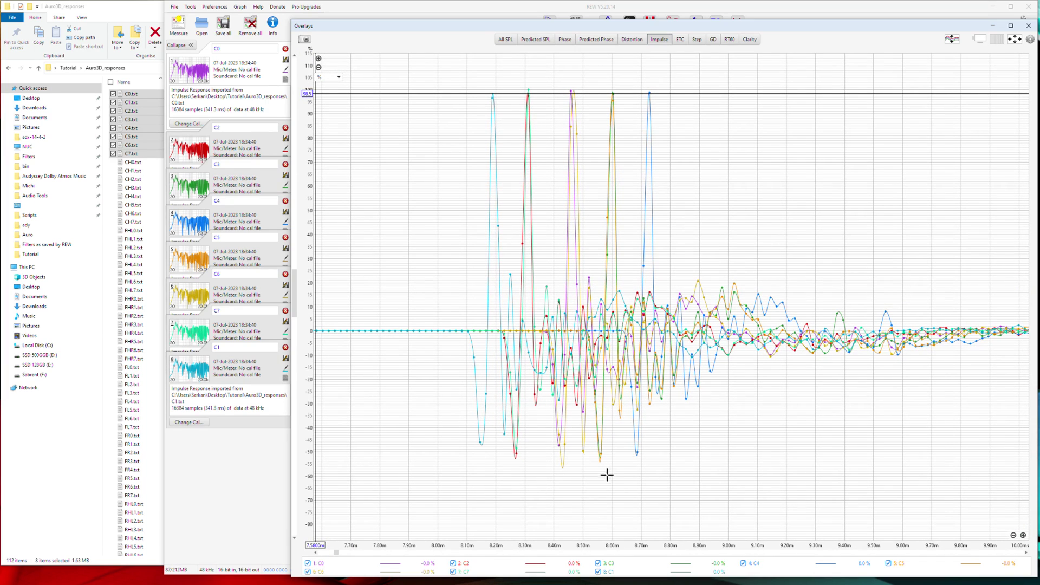
pyautogui.moveTo(316, 566)
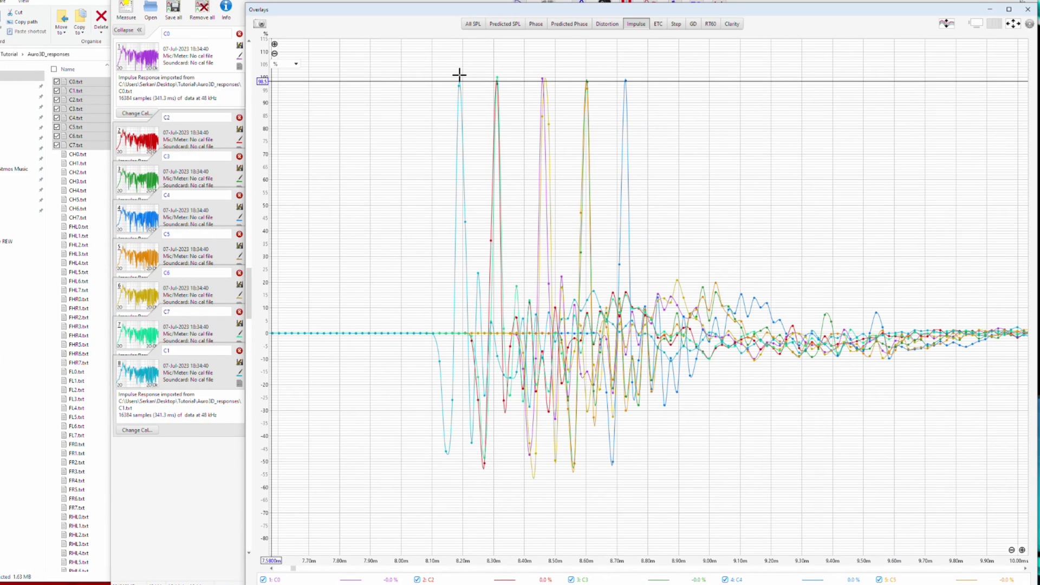
pyautogui.moveTo(493, 87)
pyautogui.mouseDown()
pyautogui.moveTo(565, 79)
pyautogui.moveTo(543, 75)
pyautogui.mouseUp()
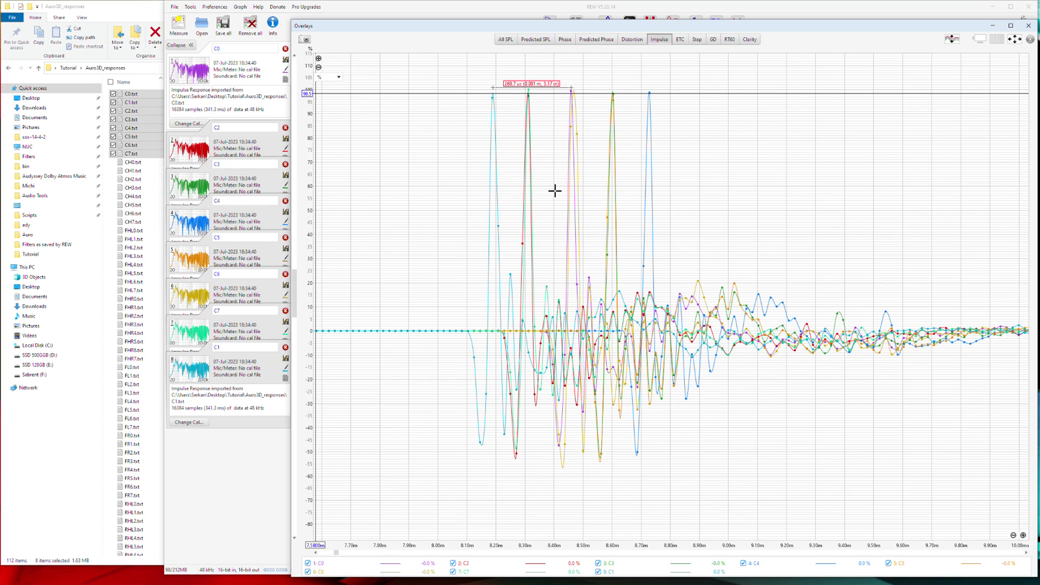
# - Resize and arrange the Overlays window and the main REW window side by side
pyautogui.moveTo(405, 27); pyautogui.dragTo(118, 16)
pyautogui.moveTo(749, 219); pyautogui.dragTo(441, 219)
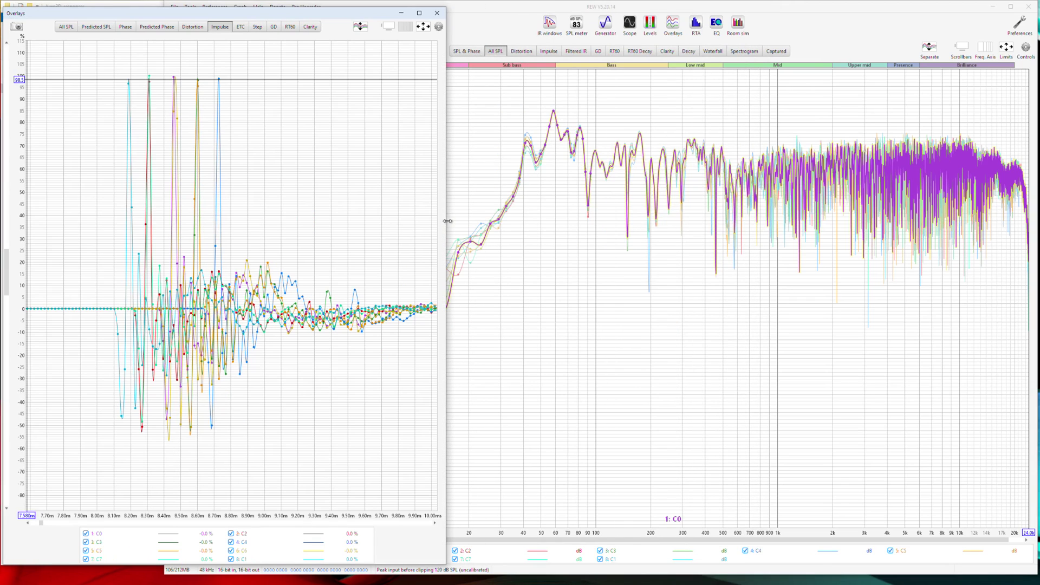
pyautogui.click(450, 222)
pyautogui.moveTo(165, 132); pyautogui.dragTo(447, 159)
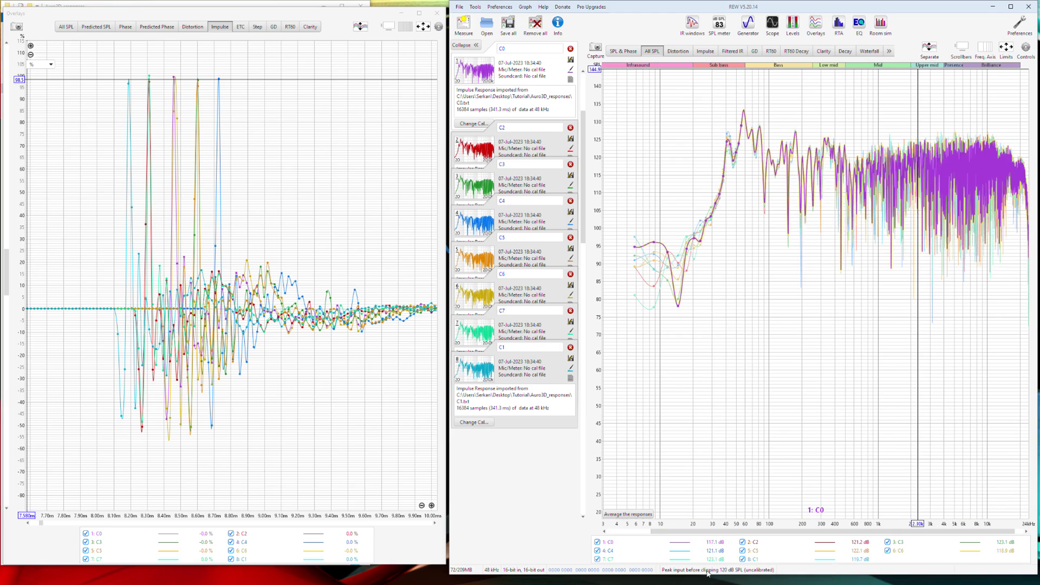
# - Align all selected centre-speaker measurements in time by cross correlation
pyautogui.click(1026, 47)
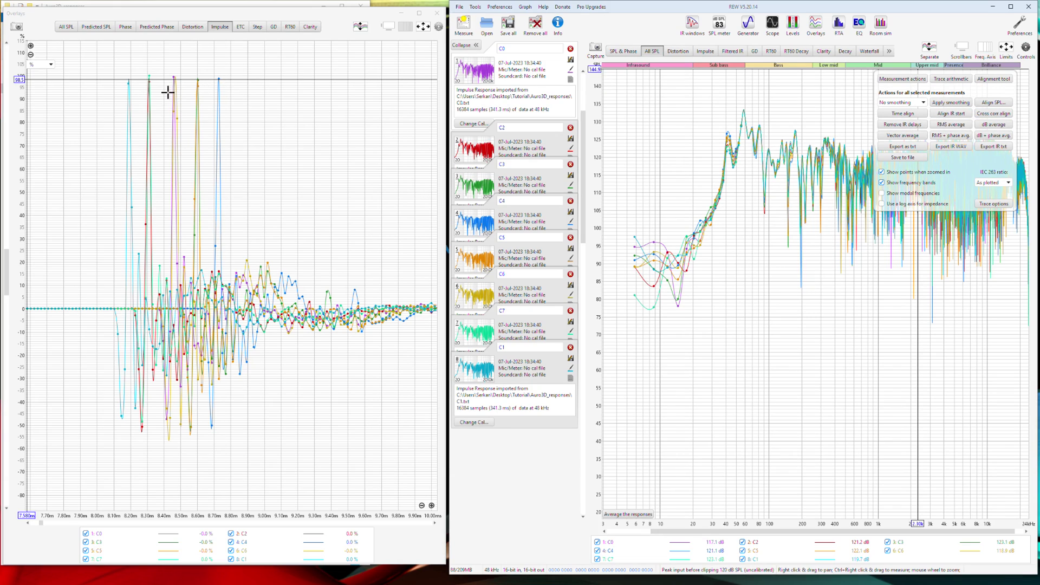
pyautogui.click(987, 114)
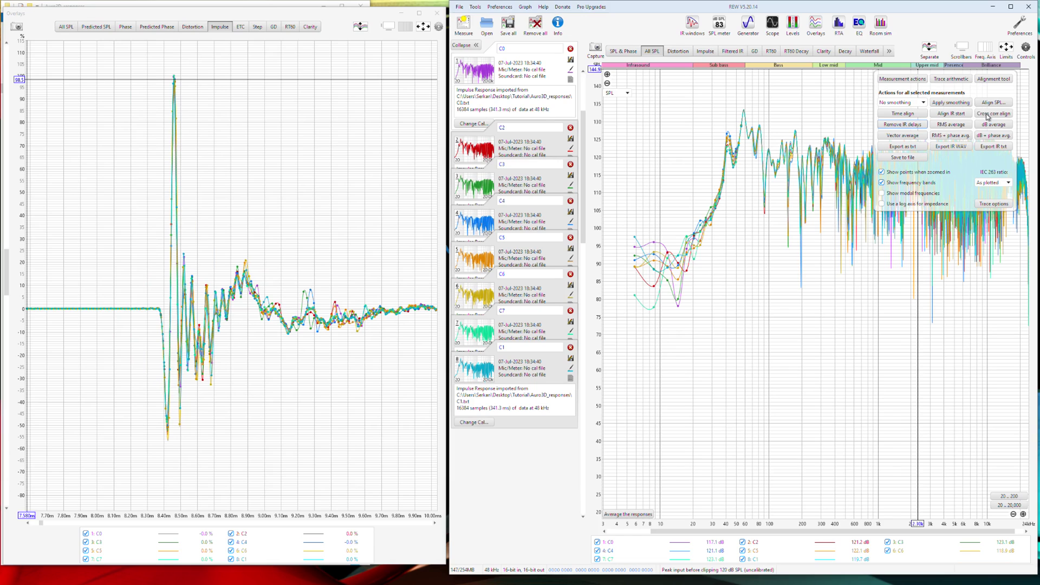
# - Create a vector average of all selected centre-speaker measurements and name it C
pyautogui.click(1026, 48)
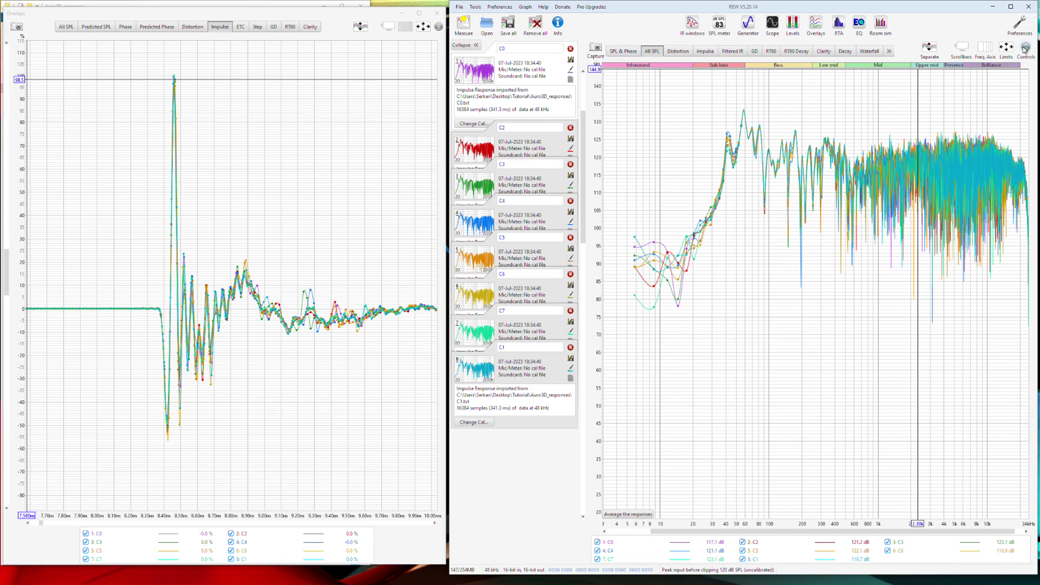
pyautogui.click(1026, 49)
pyautogui.click(903, 136)
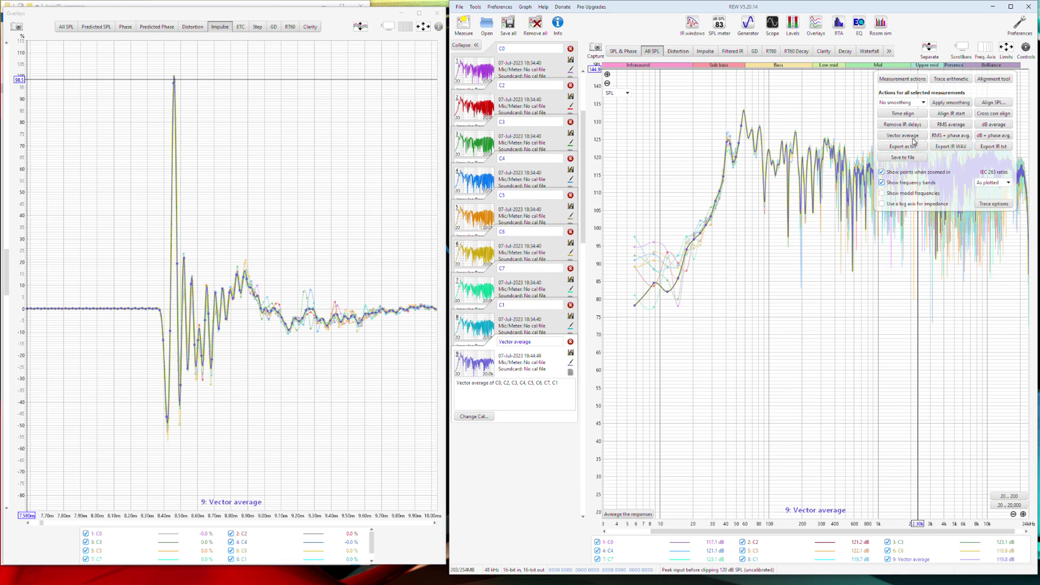
pyautogui.click(1026, 49)
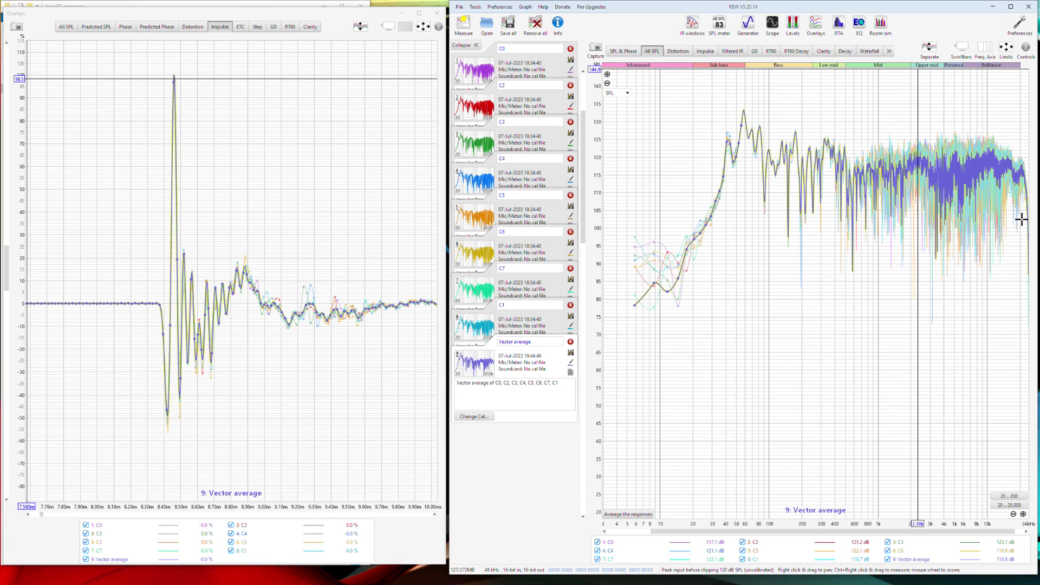
pyautogui.click(537, 342)
pyautogui.write('C')
pyautogui.press('Return')
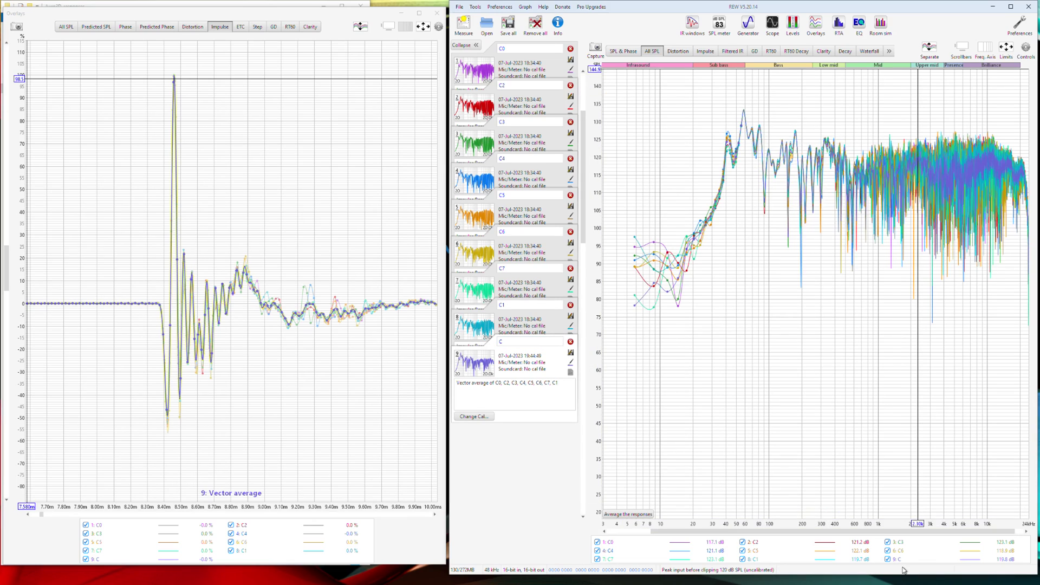
# - Remove the individual centre measurements C0 to C7 from REW, keeping only the averaged measurement C
pyautogui.click(888, 559)
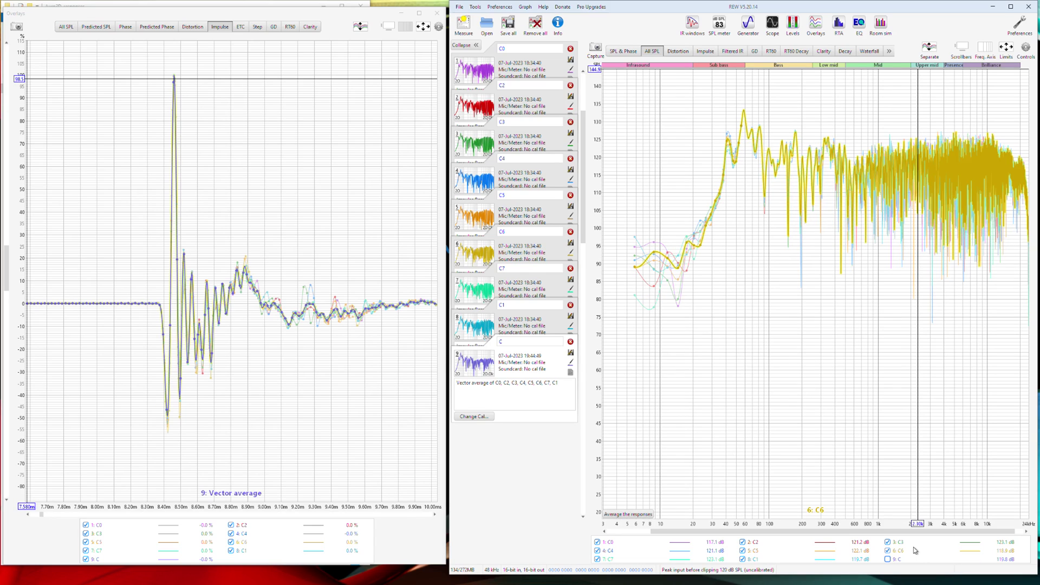
pyautogui.rightClick(916, 551)
pyautogui.click(929, 553)
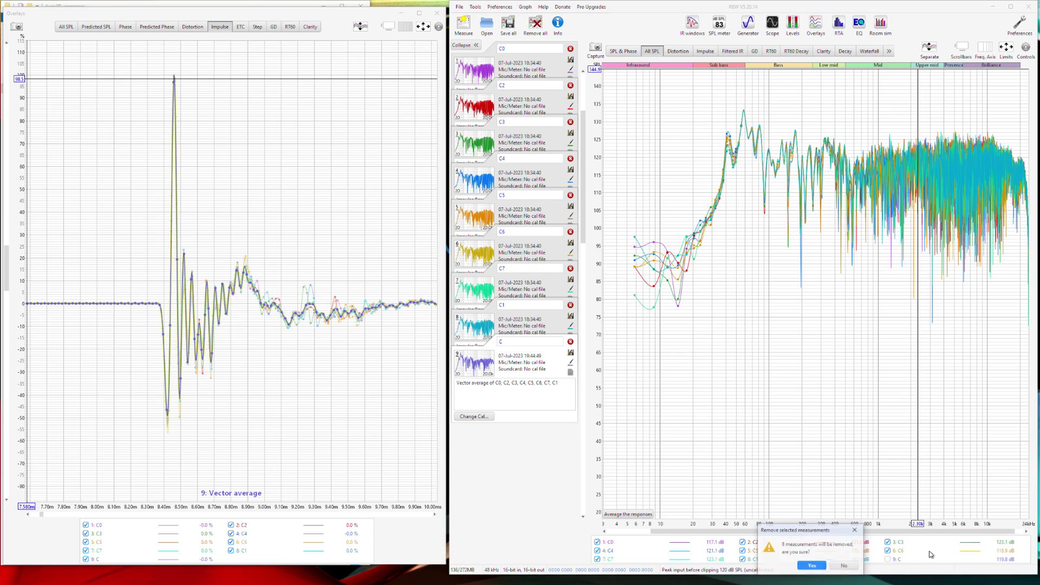
pyautogui.click(814, 567)
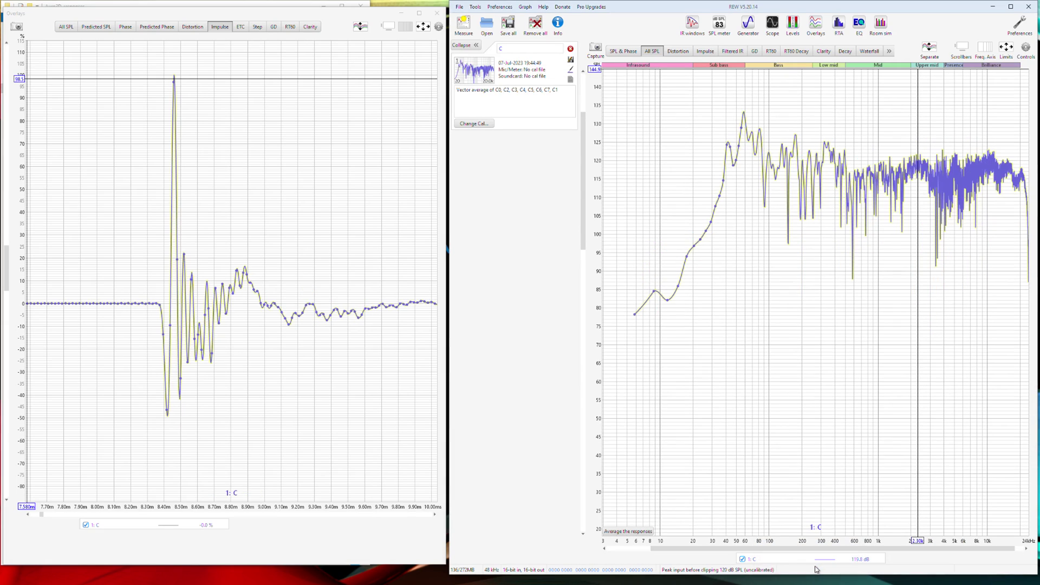
# - Hide the Overlays window and import CH0.txt through CH7.txt from the Auro3D_responses folder into REW
pyautogui.click(403, 14)
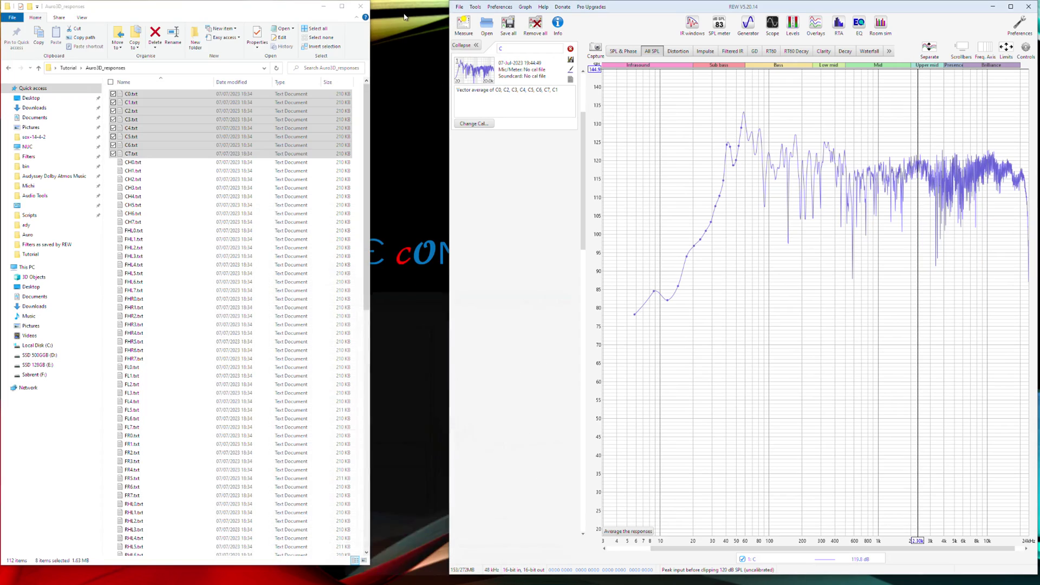
pyautogui.click(135, 162)
pyautogui.hotkey('shift', 'Down')
pyautogui.hotkey('shift', 'Down')
pyautogui.hotkey('shift', 'Down')
pyautogui.hotkey('shift', 'Down')
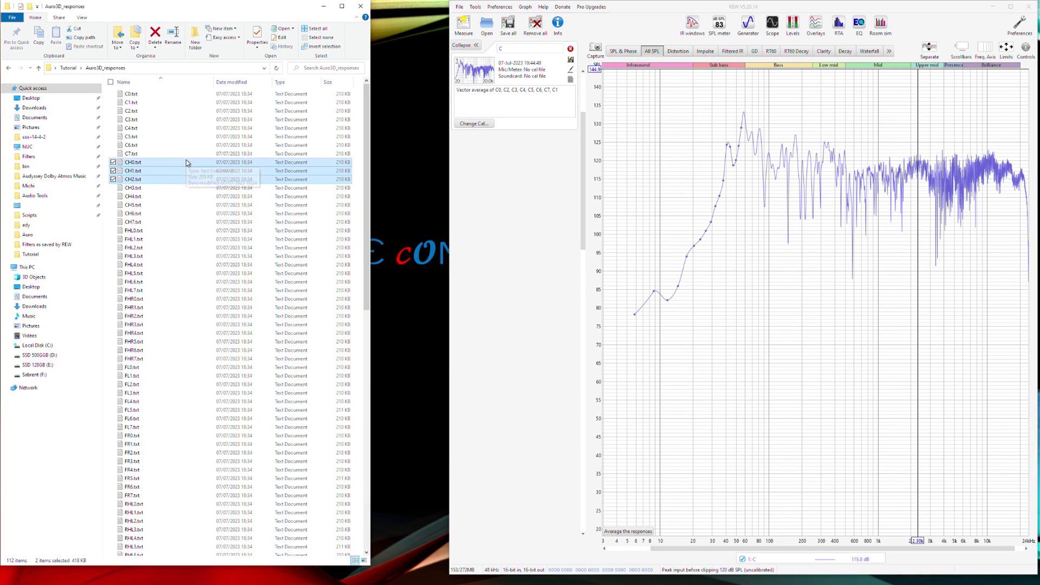
pyautogui.hotkey('shift', 'Down')
pyautogui.hotkey('shift', 'Down')
pyautogui.hotkey('shift', 'Down')
pyautogui.moveTo(173, 186); pyautogui.dragTo(639, 181)
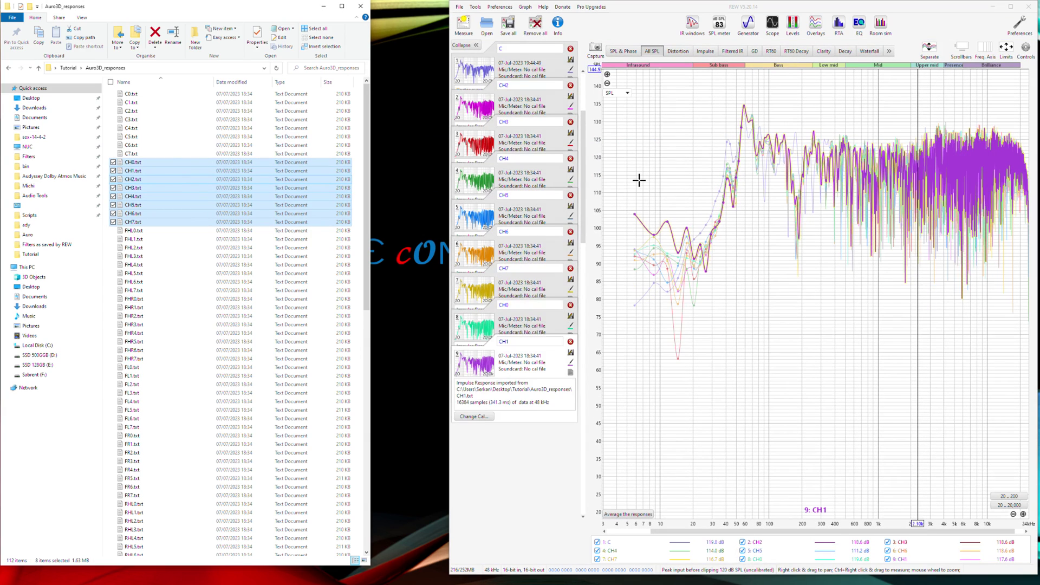
# - Move measurement CH0 directly below C in the measurement list and exclude C from the All SPL selection
pyautogui.click(519, 320)
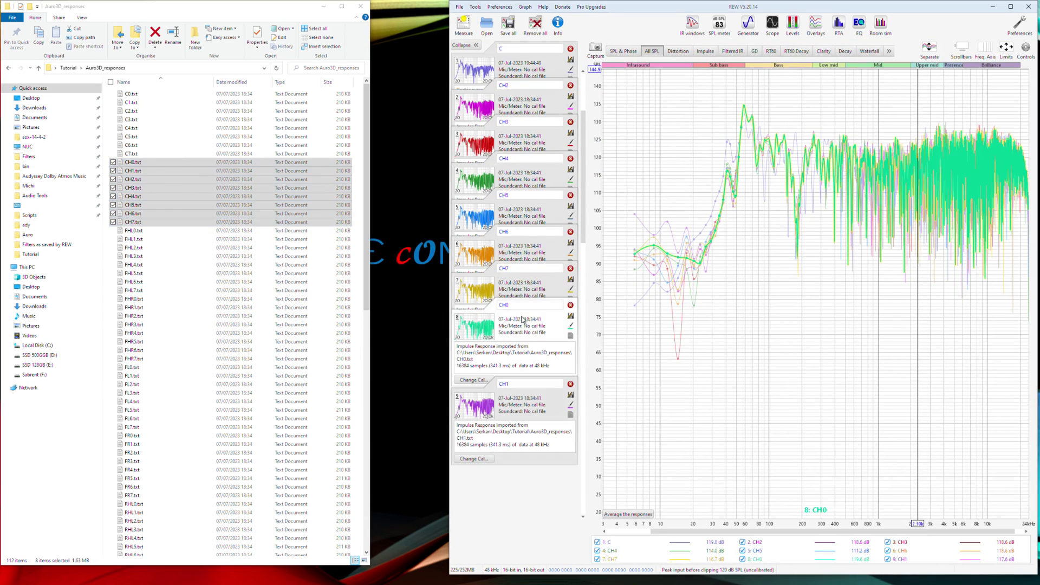
pyautogui.moveTo(523, 328); pyautogui.dragTo(517, 108)
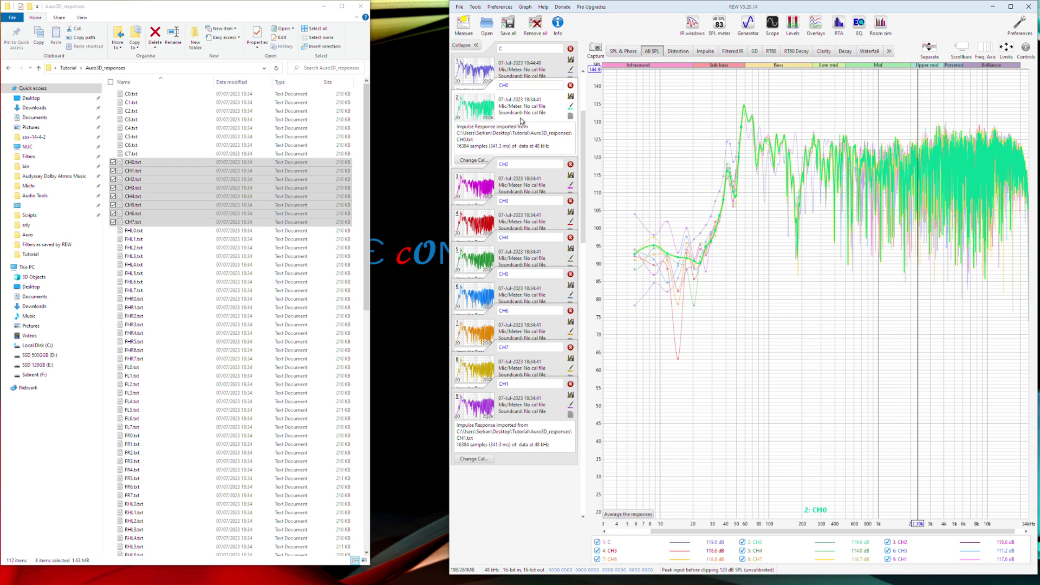
pyautogui.click(596, 541)
# - Copy the trace selection to the other overlay graphs and show the CH impulse peaks in the Overlays window
pyautogui.rightClick(789, 546)
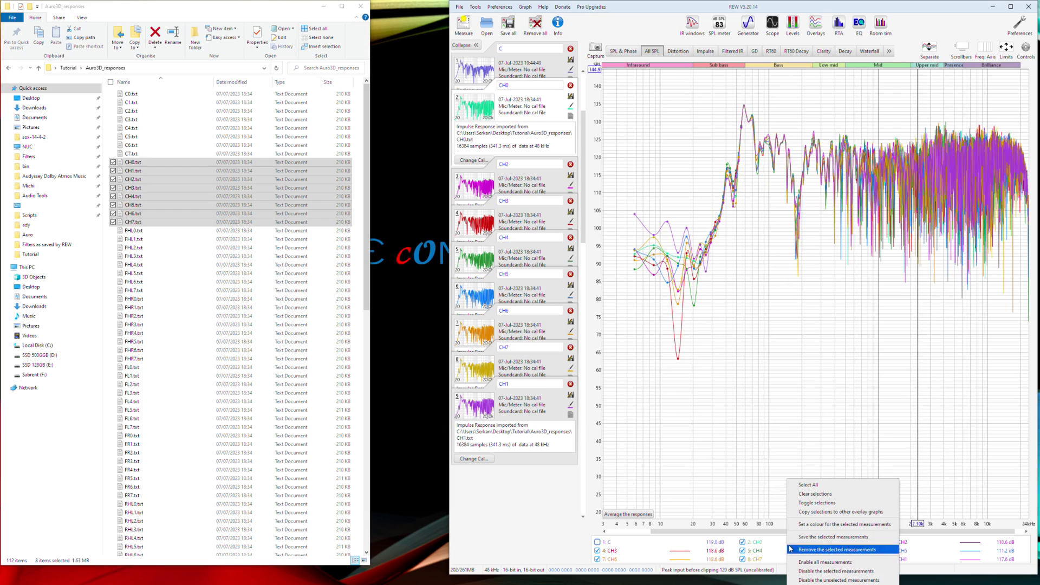
pyautogui.click(812, 513)
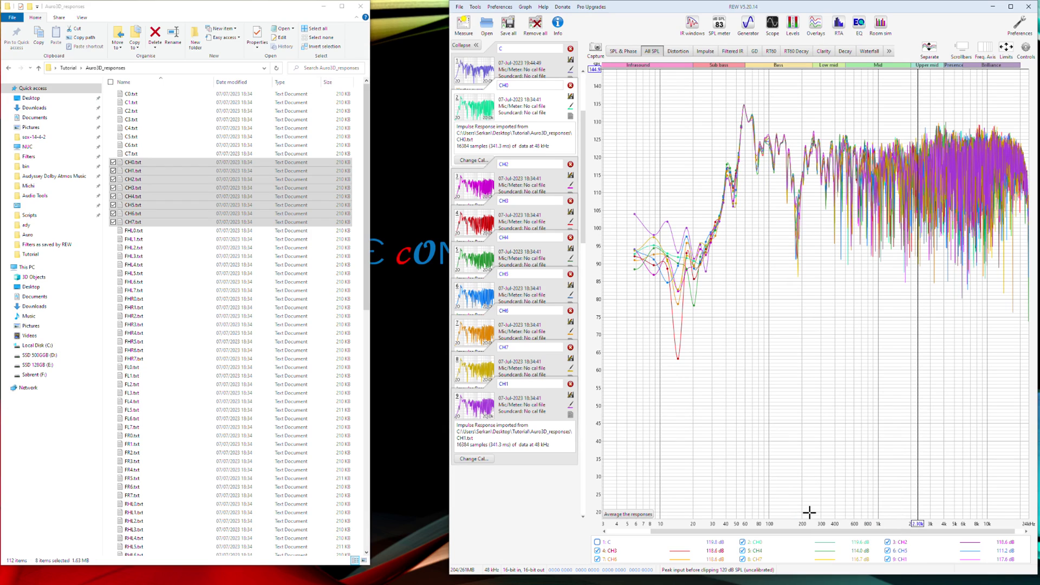
pyautogui.click(813, 27)
pyautogui.moveTo(225, 337); pyautogui.dragTo(156, 346)
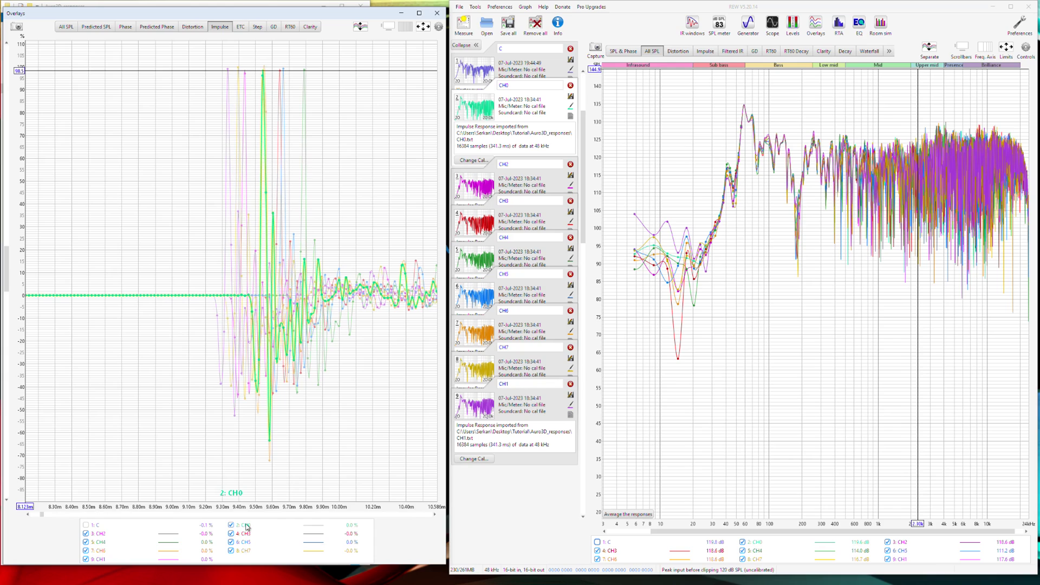
# - Align the selected CH measurements by cross correlation and create their vector average, named CH
pyautogui.click(1025, 48)
pyautogui.click(987, 114)
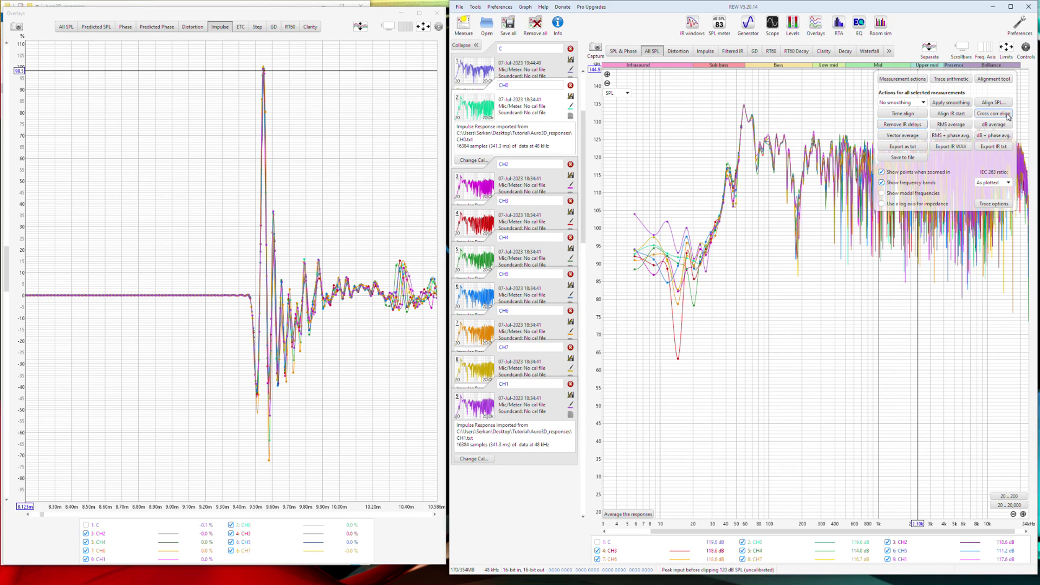
pyautogui.click(903, 135)
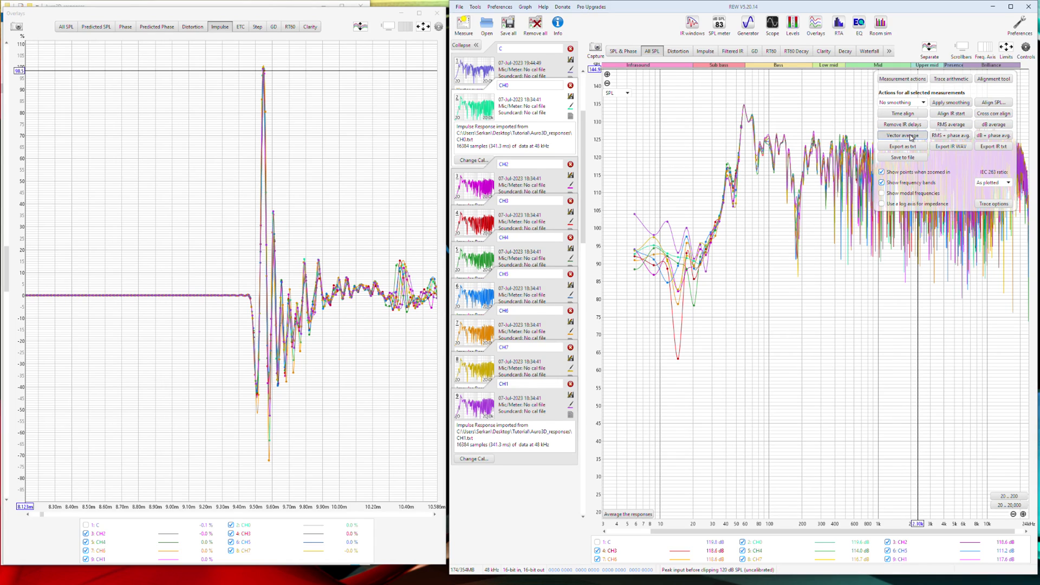
pyautogui.tripleClick(542, 378)
pyautogui.write('CH')
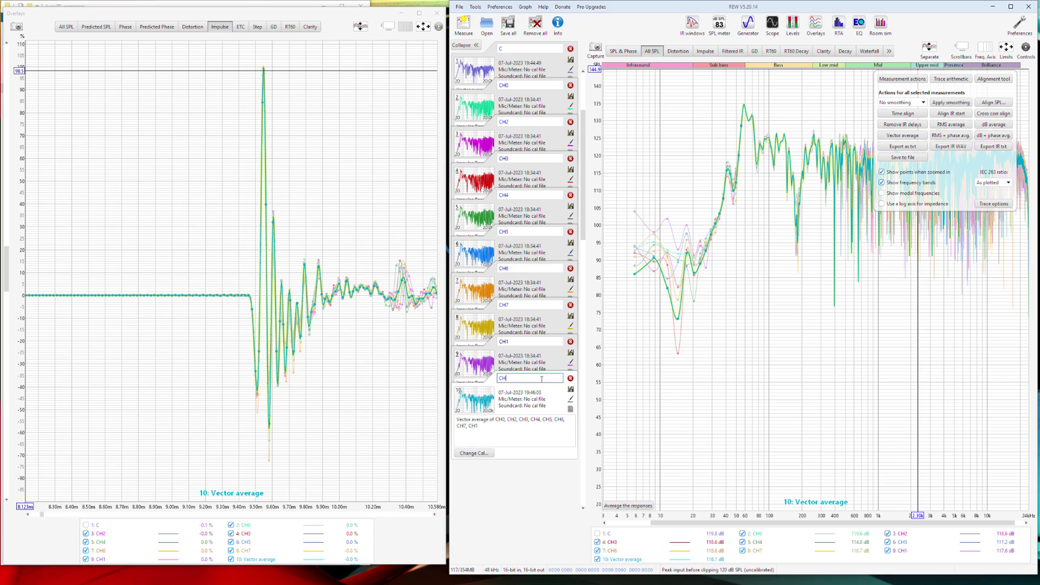
pyautogui.press('Return')
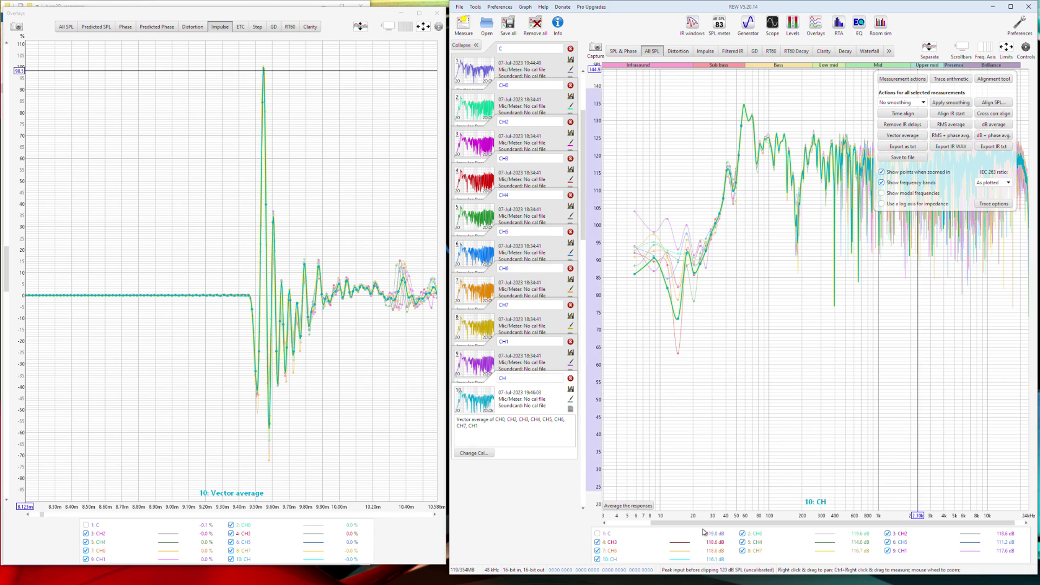
# - Remove the individual measurements CH0 to CH7, keeping the averages C and CH
pyautogui.click(597, 559)
pyautogui.rightClick(659, 558)
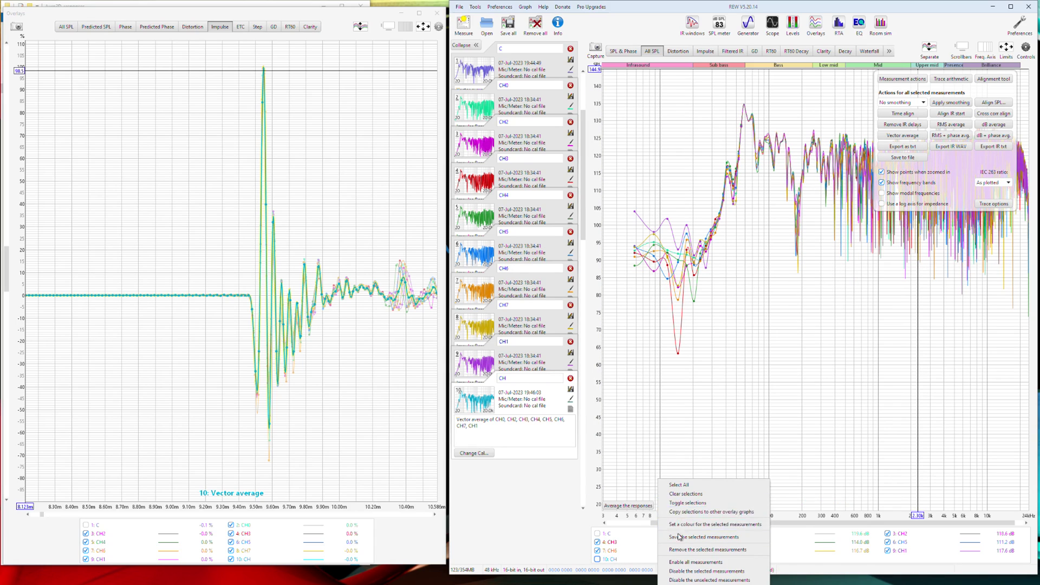
pyautogui.click(684, 550)
pyautogui.click(809, 562)
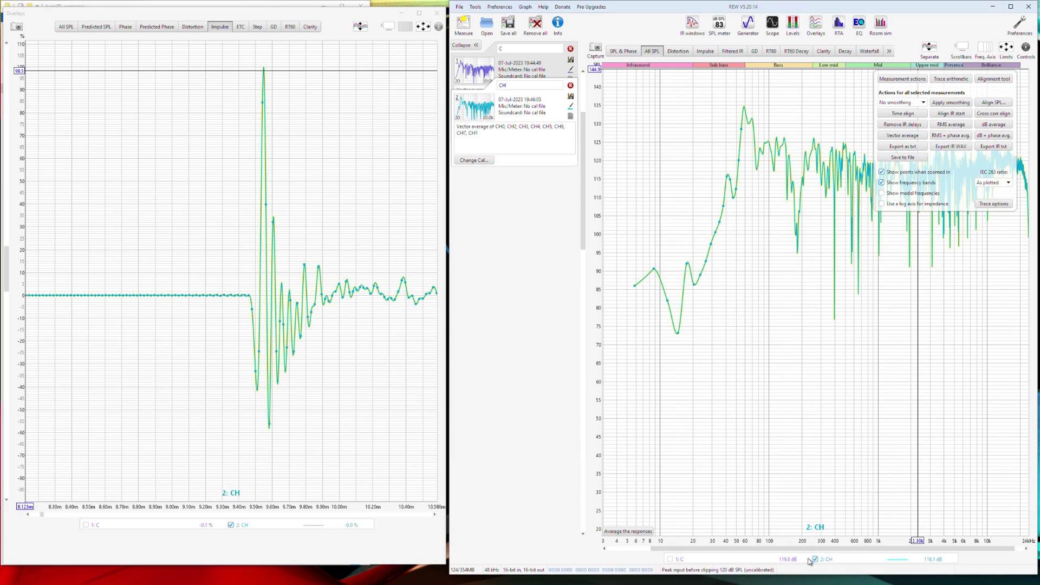
# - Hide the Overlays window and import FHL0.txt through FHL7.txt from the Auro3D_responses folder into REW
pyautogui.click(401, 13)
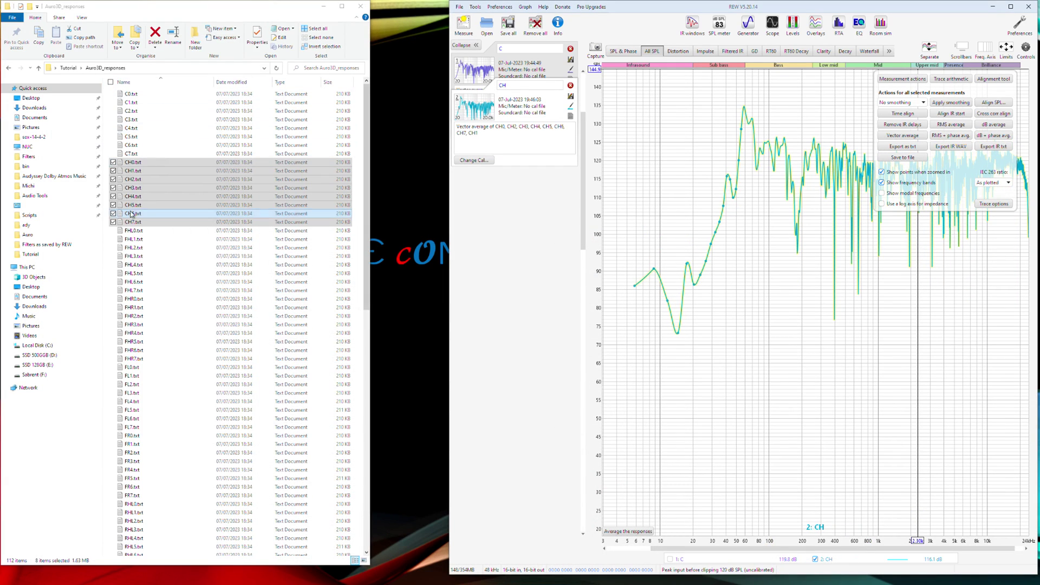
pyautogui.scroll(-19, 248, 317)
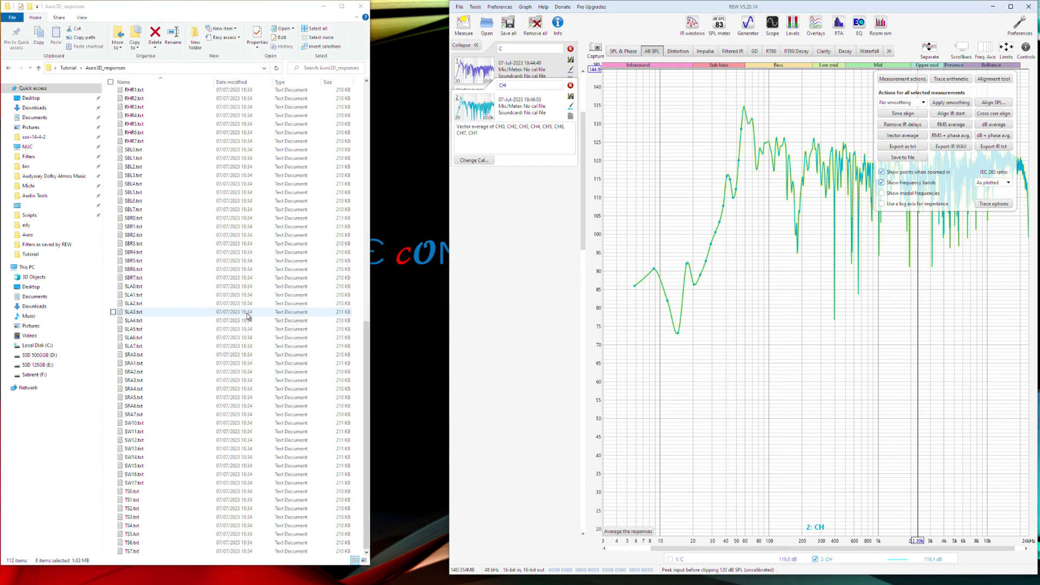
pyautogui.scroll(19, 248, 316)
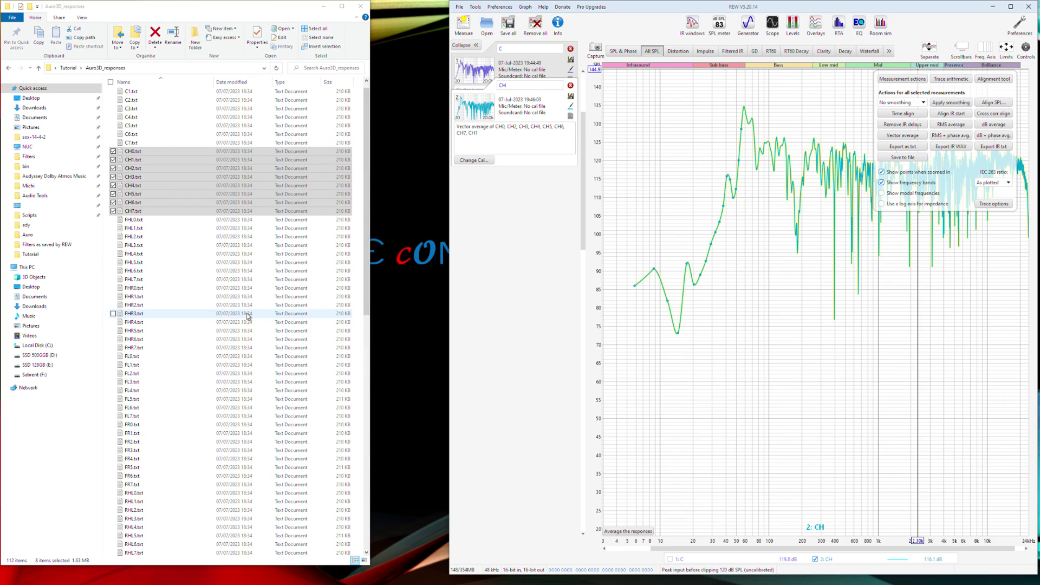
pyautogui.click(148, 223)
pyautogui.hotkey('shift', 'Down')
pyautogui.hotkey('shift', 'Down')
pyautogui.hotkey('shift', 'Down')
pyautogui.hotkey('shift', 'Down')
pyautogui.hotkey('shift', 'Down')
pyautogui.hotkey('shift', 'Down')
pyautogui.hotkey('shift', 'Down')
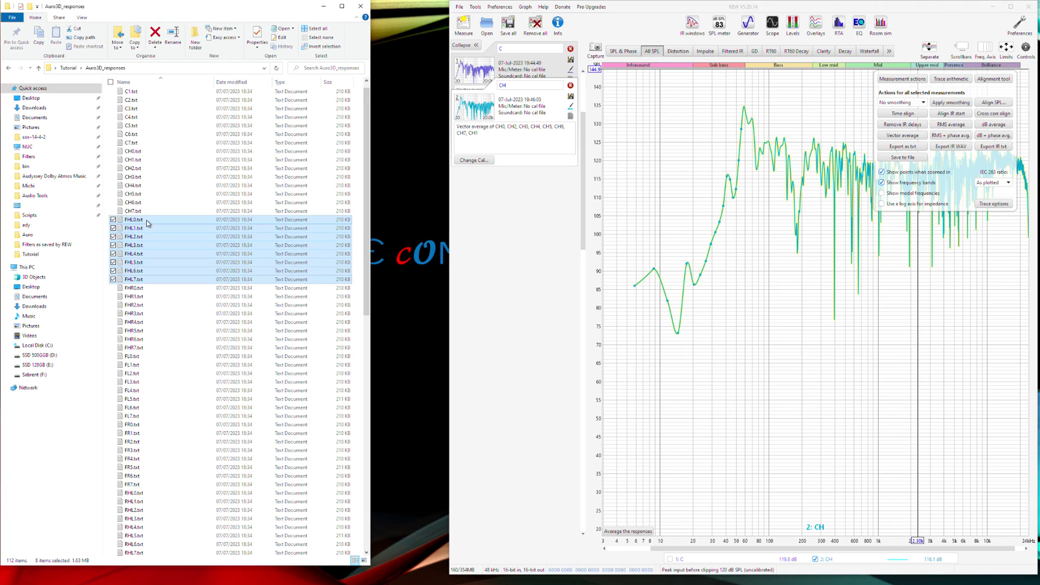
pyautogui.moveTo(161, 250); pyautogui.dragTo(479, 101)
pyautogui.moveTo(155, 243); pyautogui.dragTo(674, 343)
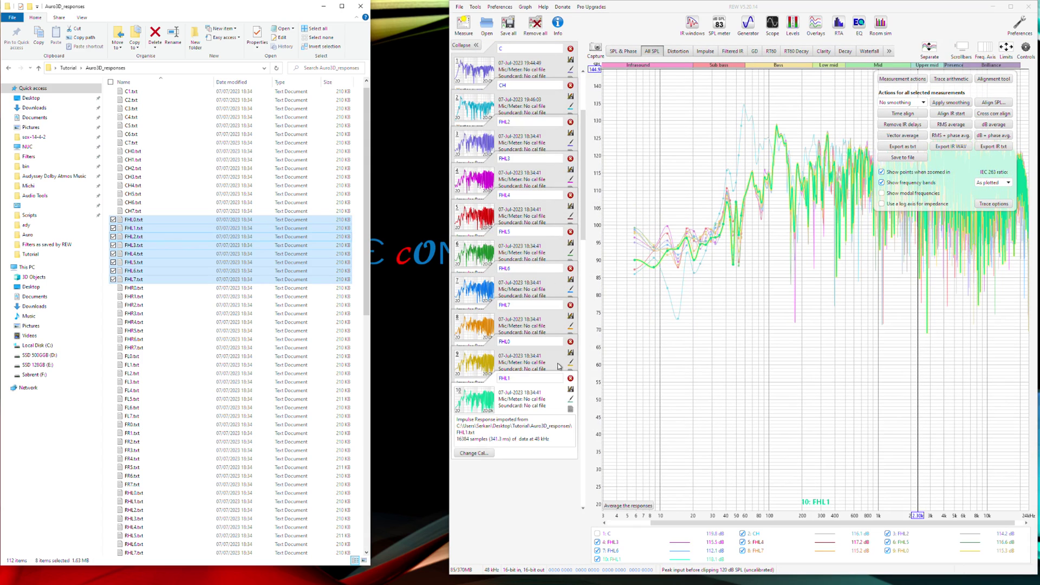
# - Move measurement FHL0 directly below CH in the measurement list and exclude CH from the All SPL selection
pyautogui.click(525, 364)
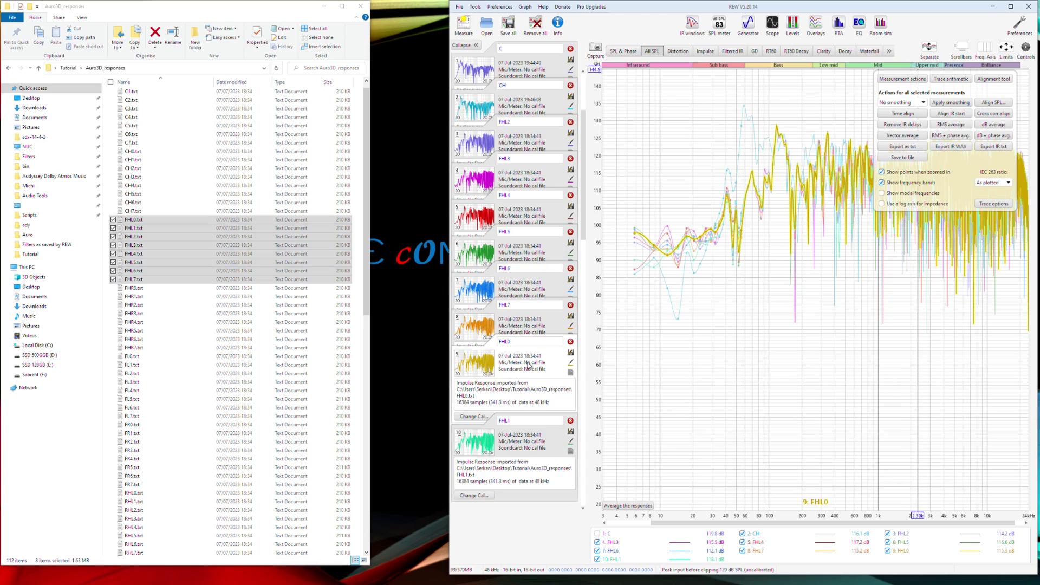
pyautogui.moveTo(530, 365); pyautogui.dragTo(519, 135)
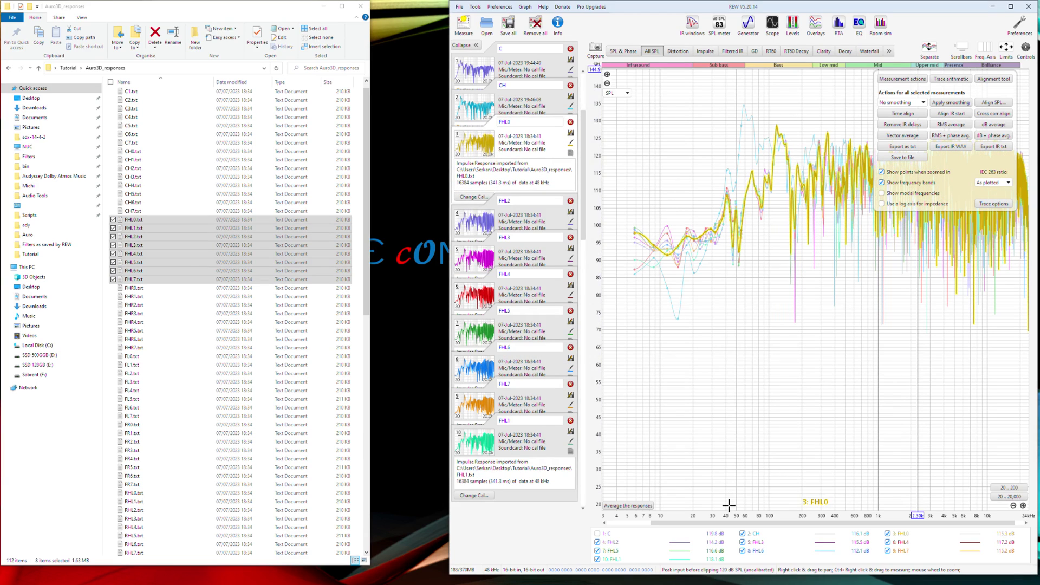
pyautogui.click(755, 534)
pyautogui.click(742, 534)
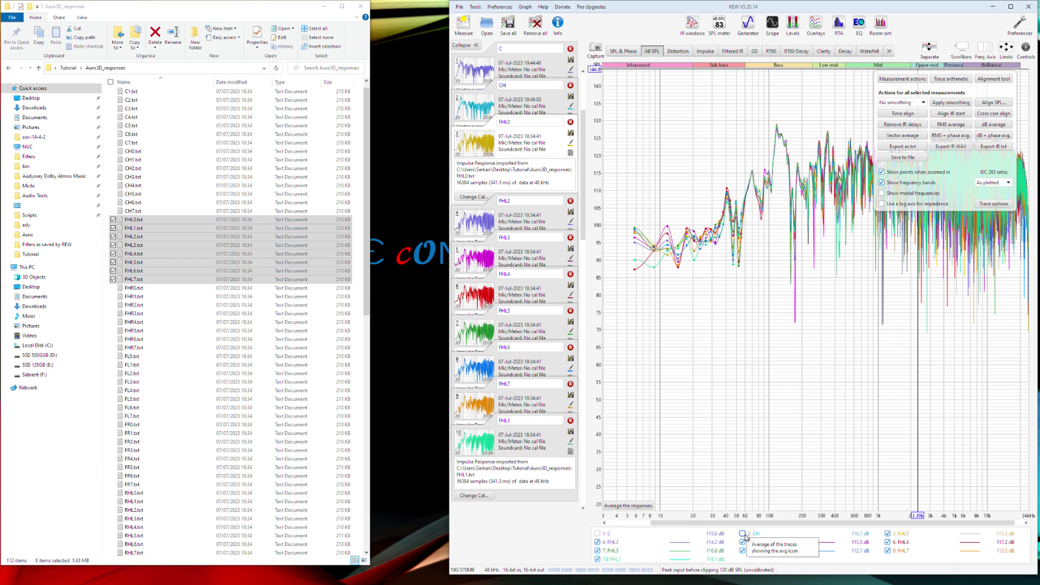
# - Apply the current trace selection to the other overlay graphs and bring the FHL impulse peaks into view in Overlays
pyautogui.hotkey('alt', 'o')
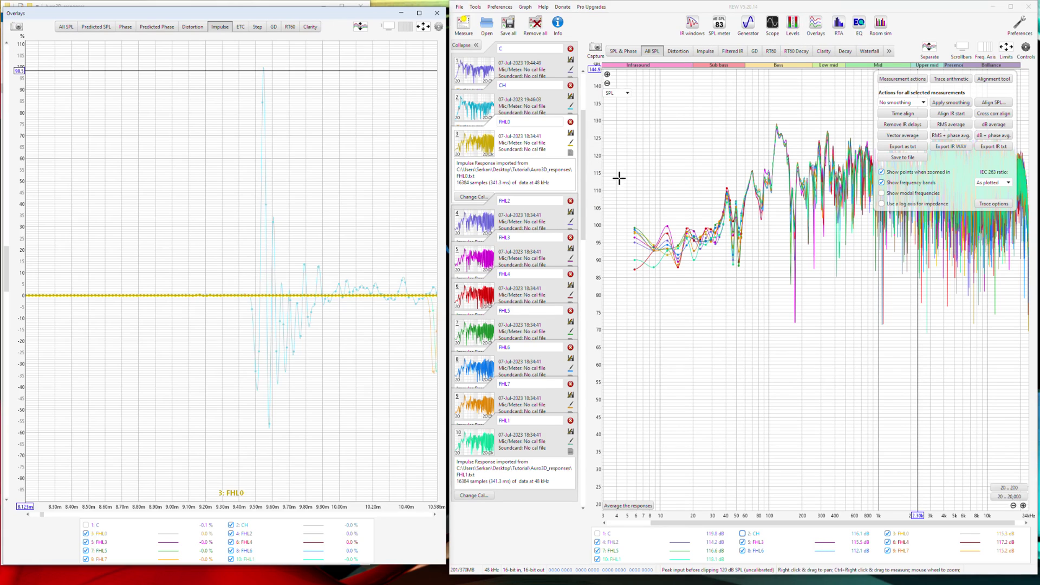
pyautogui.rightClick(677, 539)
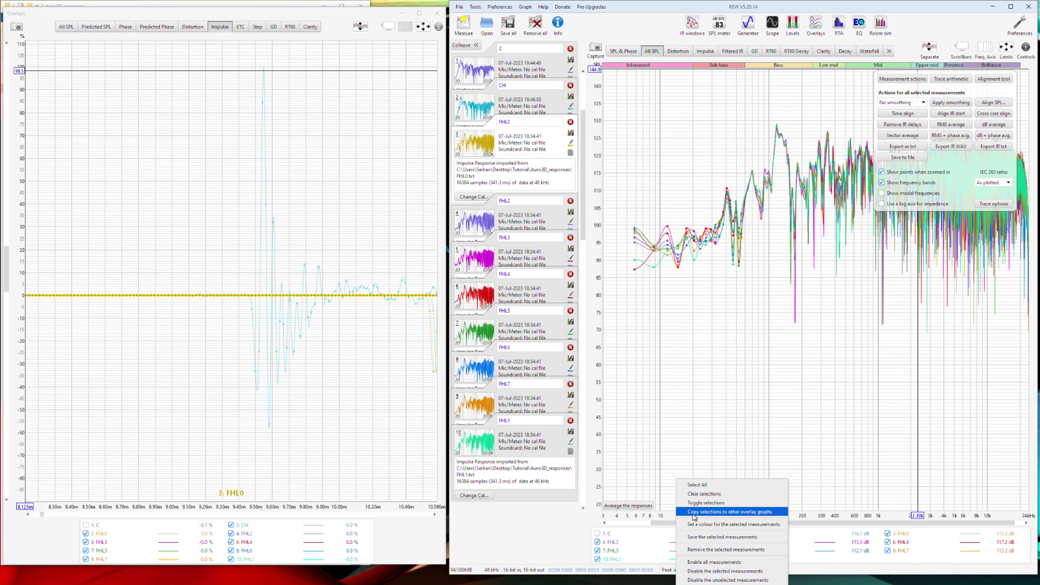
pyautogui.click(694, 512)
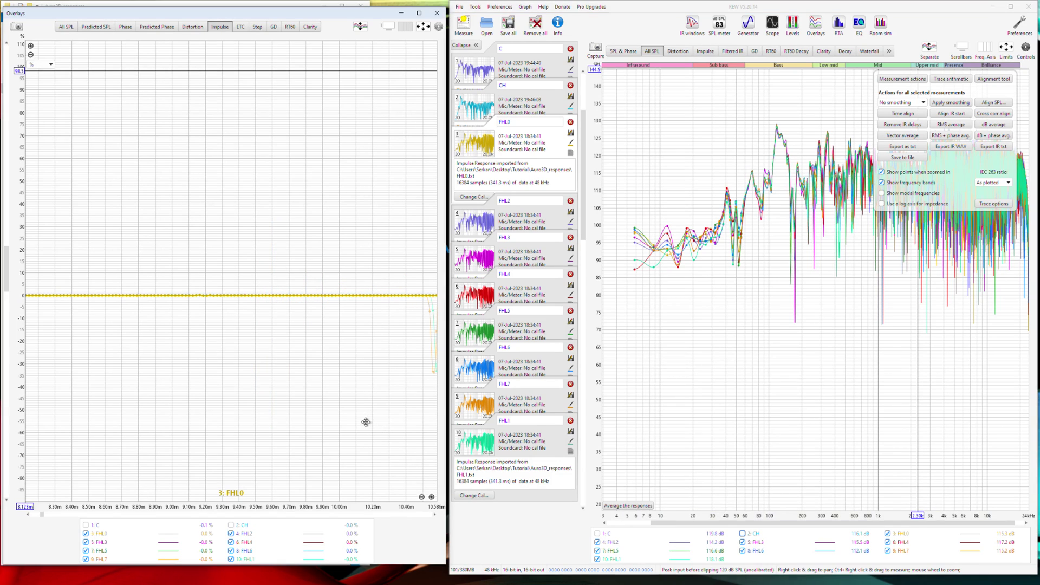
pyautogui.moveTo(339, 383); pyautogui.dragTo(321, 427)
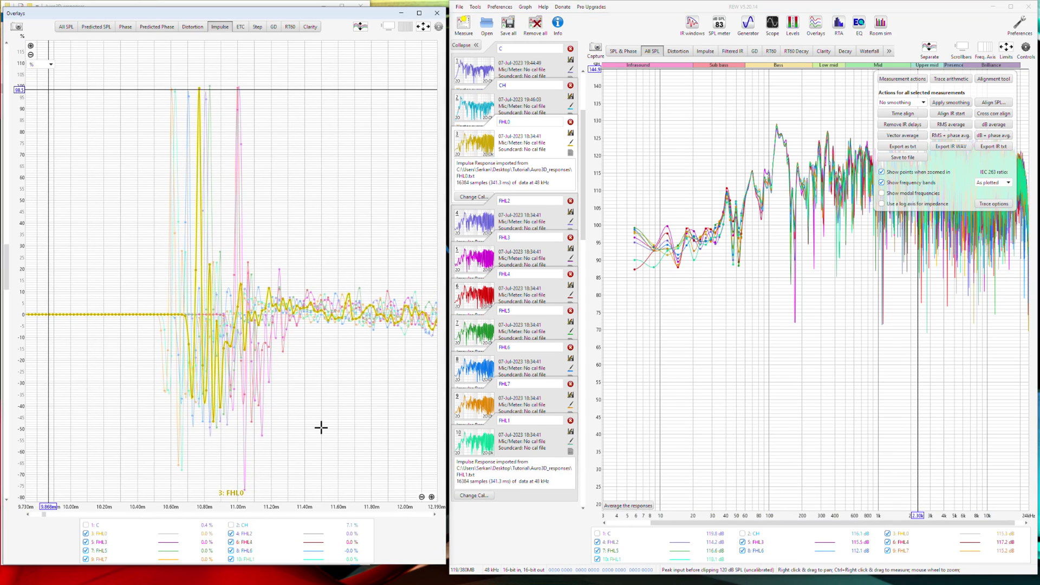
# - Align the selected FHL0 to FHL7 impulse responses by cross correlation, create their vector average and name it FHL
pyautogui.click(993, 114)
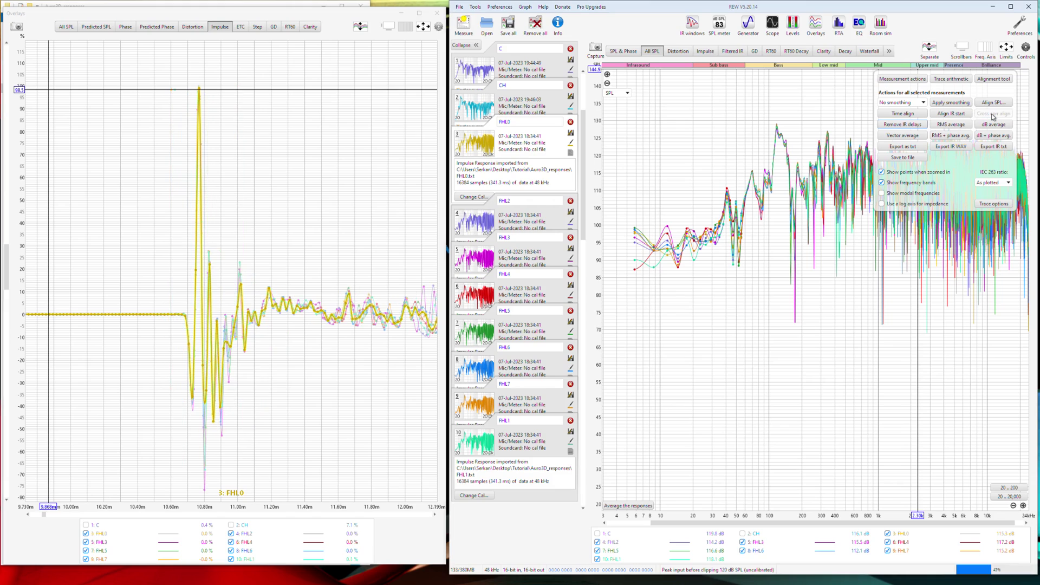
pyautogui.click(902, 136)
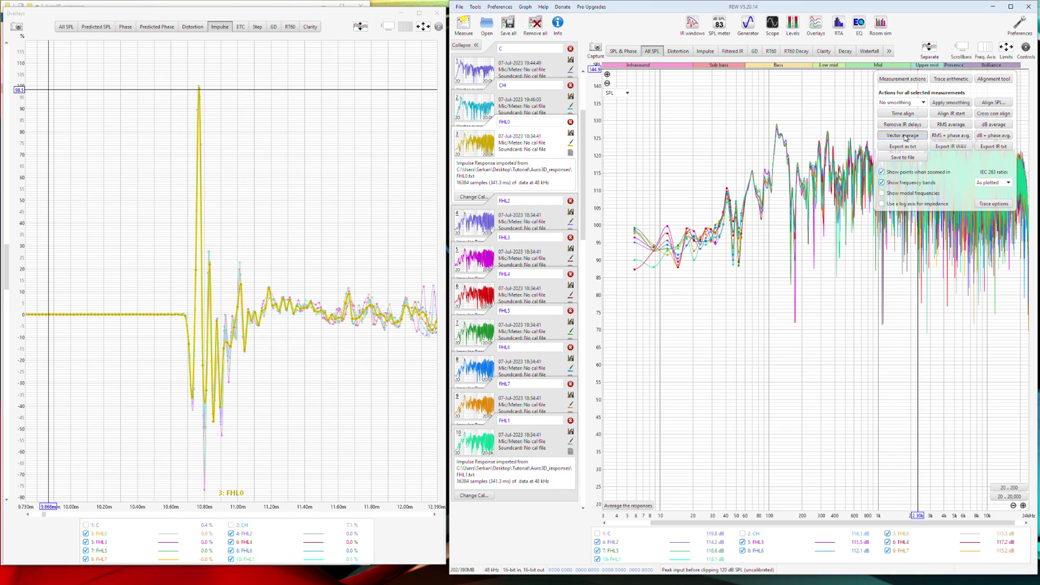
pyautogui.click(540, 414)
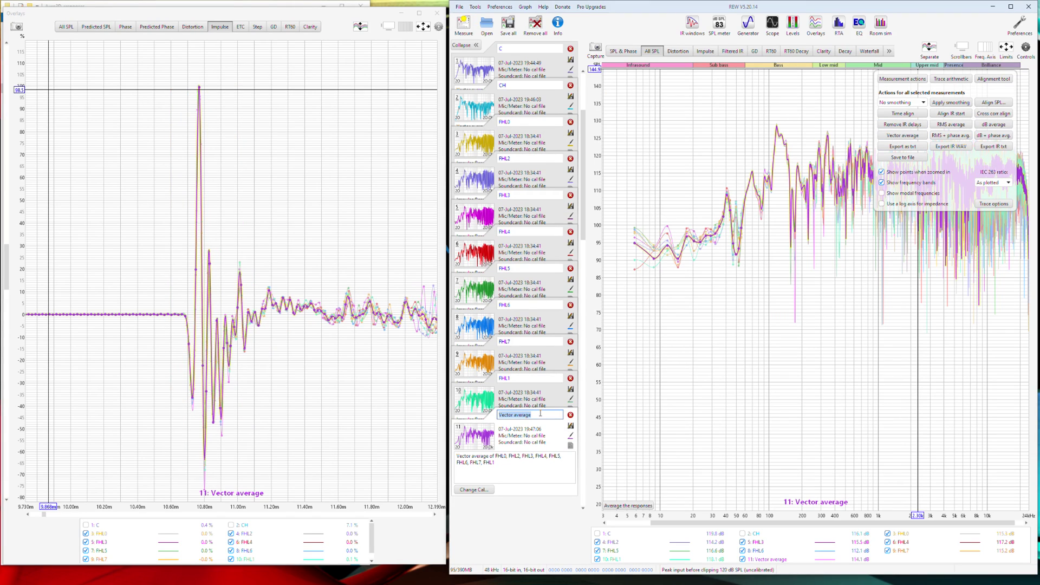
pyautogui.write('FHL')
pyautogui.press('Return')
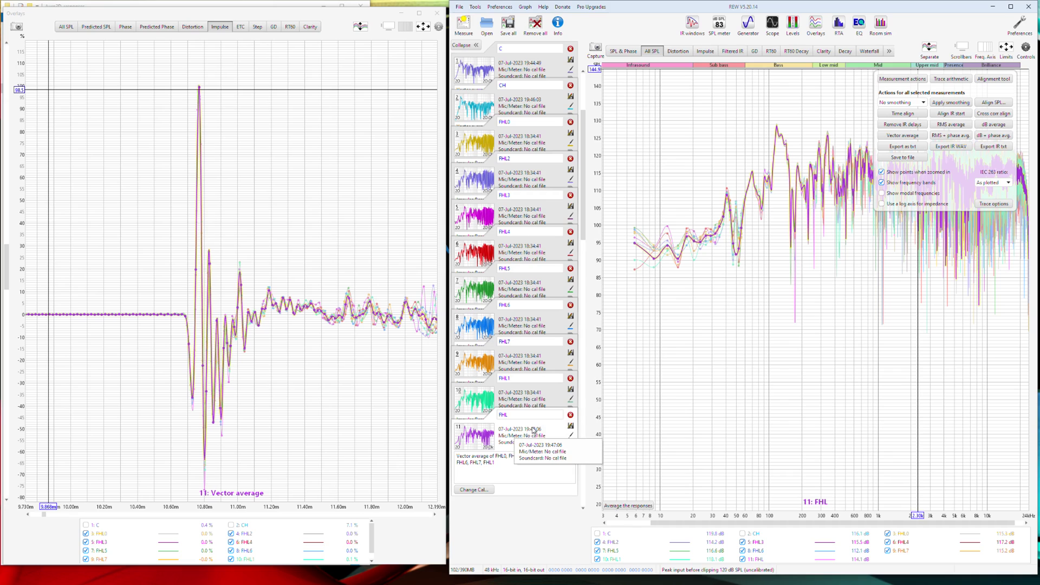
# - Remove the individual measurements FHL0 to FHL7, keeping the average FHL
pyautogui.rightClick(786, 541)
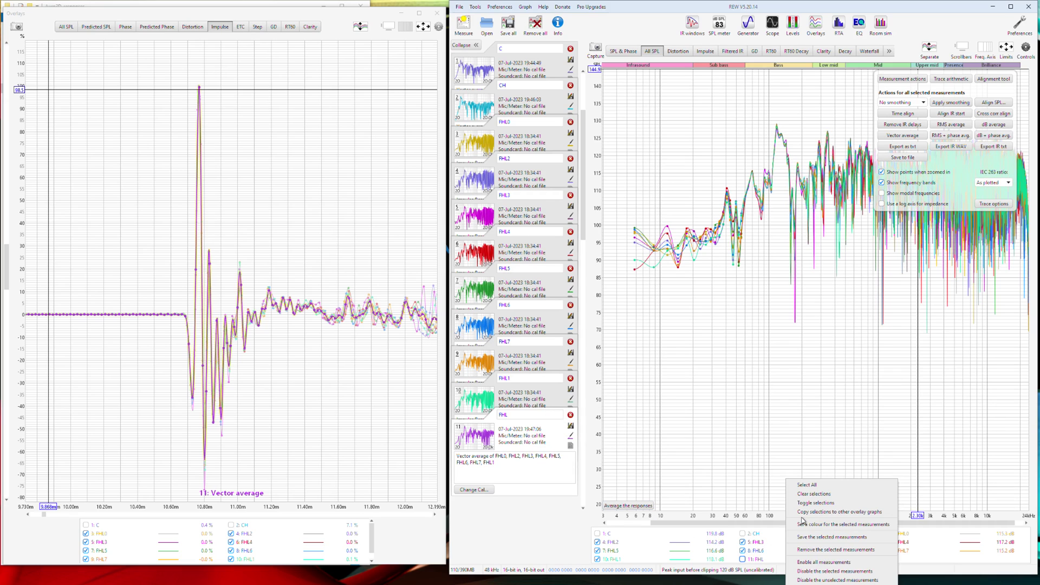
pyautogui.click(818, 549)
pyautogui.click(812, 562)
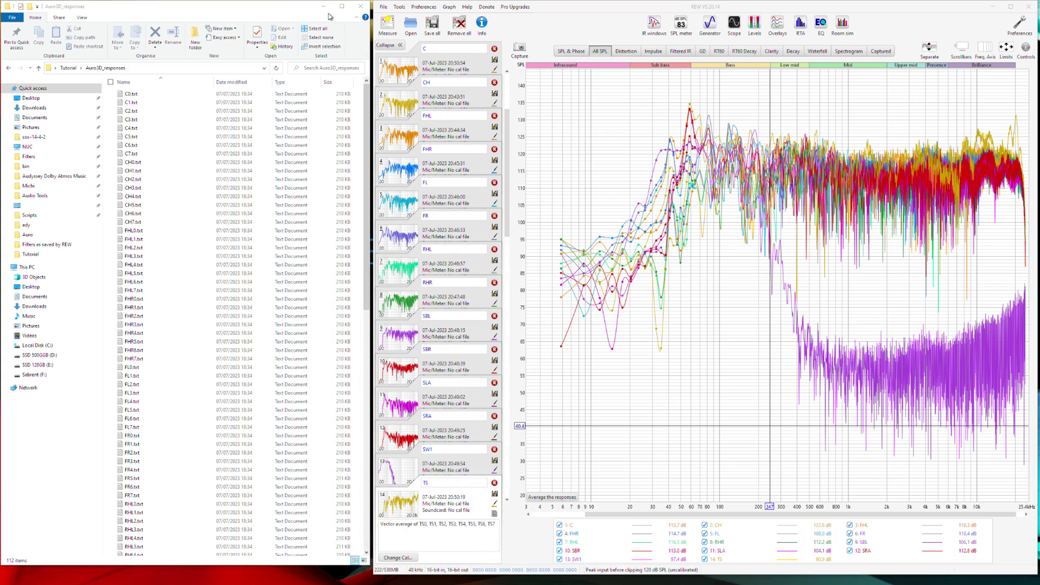
# - Look through the Auro3D_responses file list and view the impulse responses of all speaker averages in Overlays
pyautogui.scroll(-13, 264, 320)
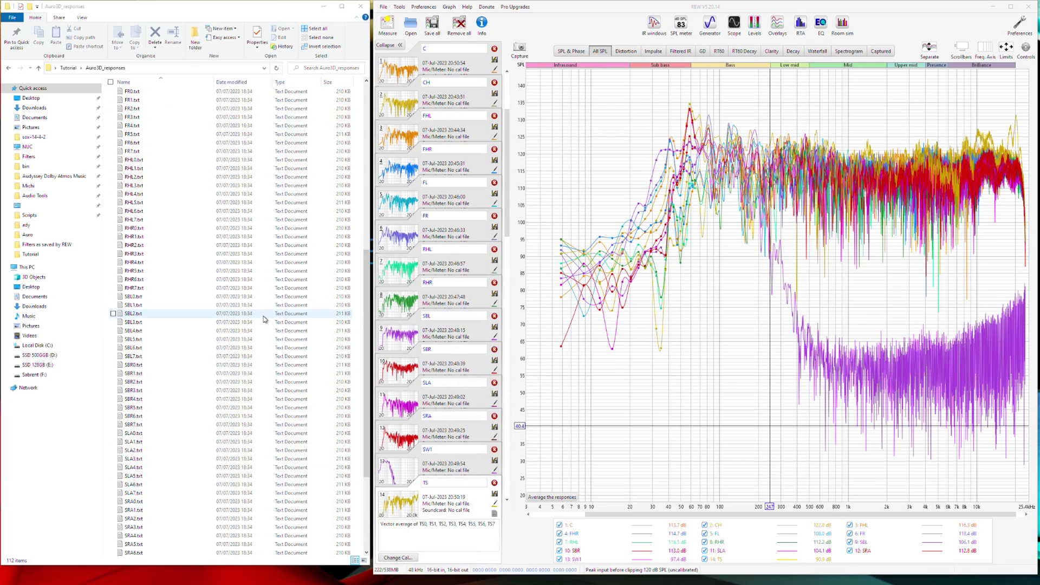
pyautogui.scroll(13, 265, 319)
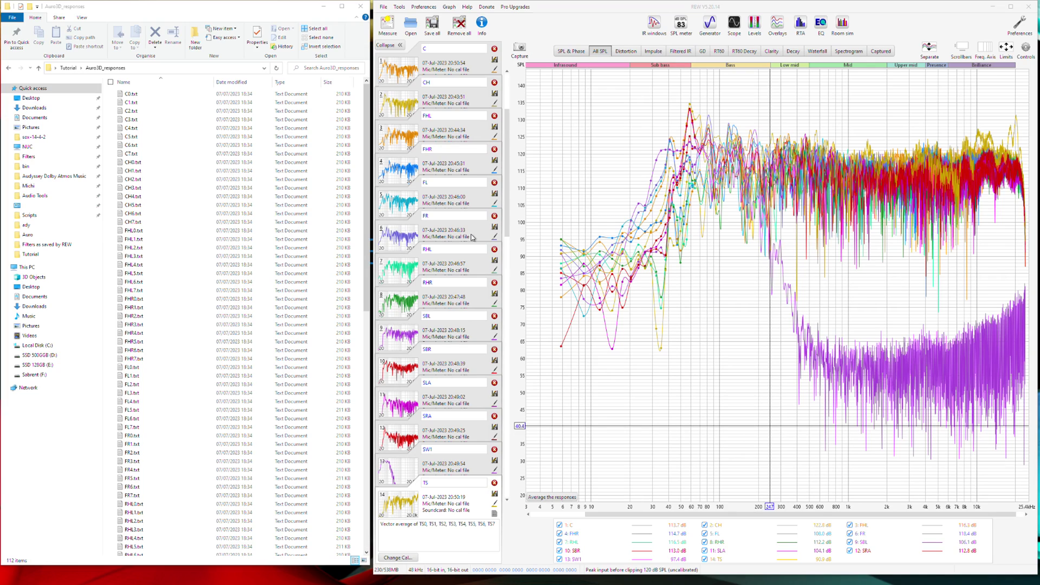
pyautogui.click(777, 25)
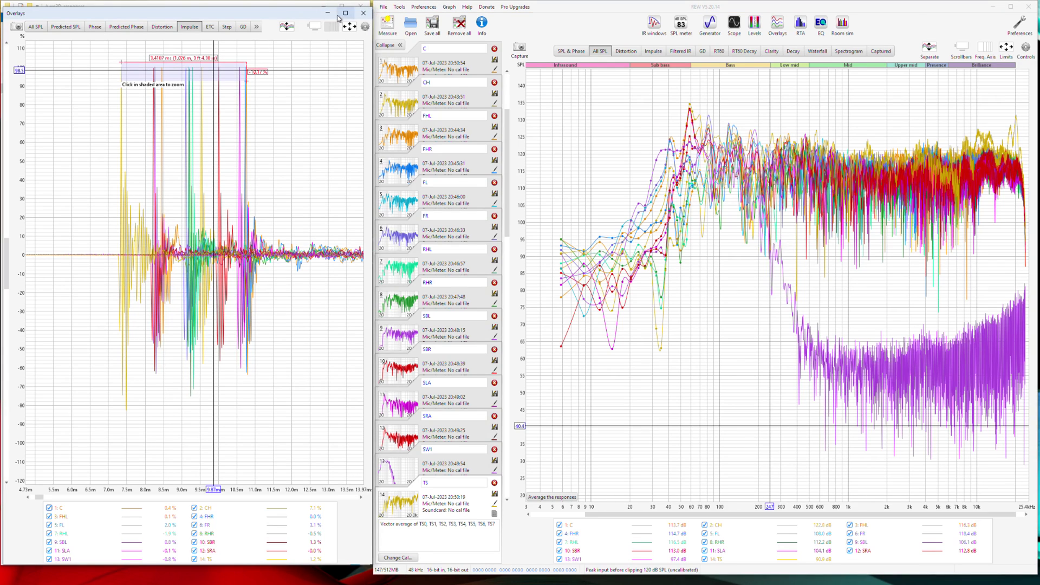
pyautogui.click(363, 12)
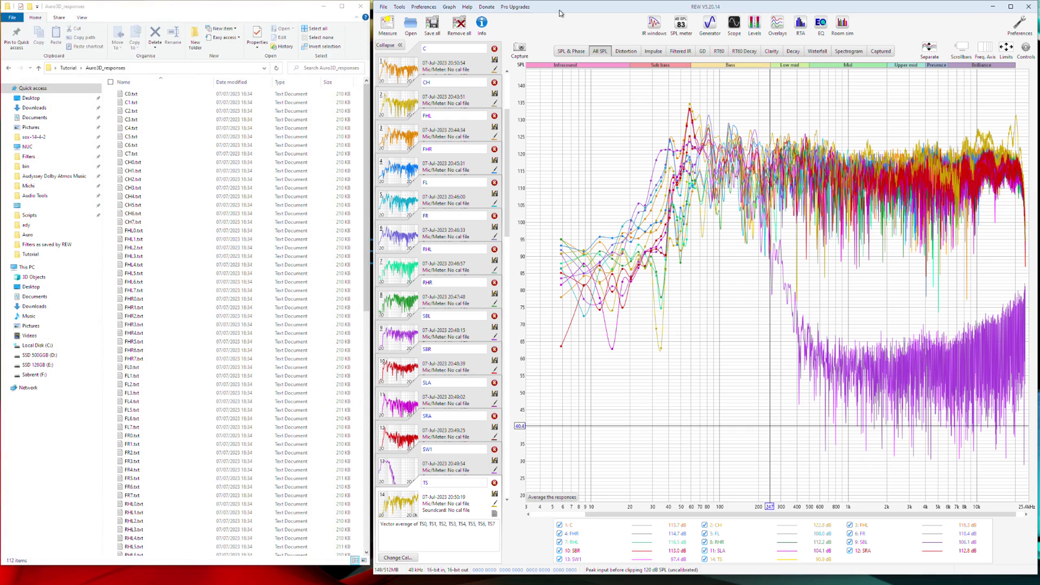
# - Apply 1/48 smoothing to all selected speaker averages in the All SPL graph
pyautogui.click(1026, 50)
pyautogui.click(902, 102)
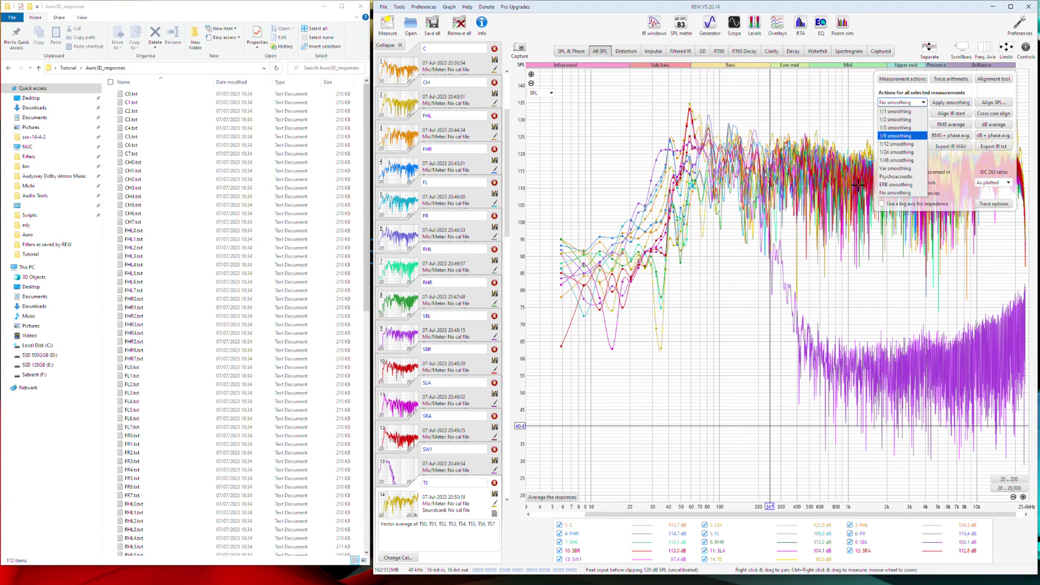
pyautogui.click(897, 160)
pyautogui.click(941, 104)
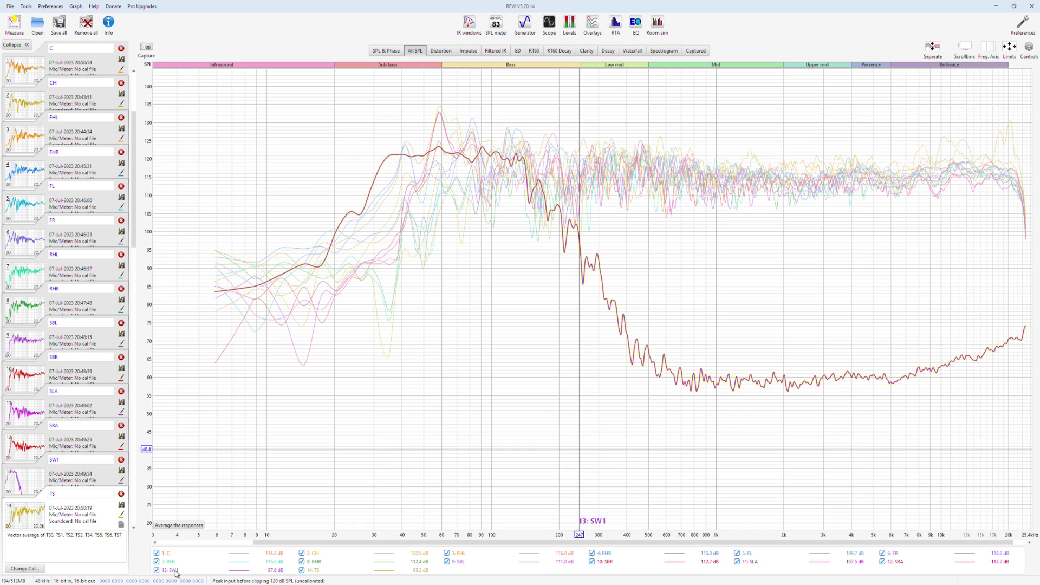
# - Exclude SW1 from the All SPL selection and create a dB average of the remaining speaker measurements
pyautogui.click(175, 571)
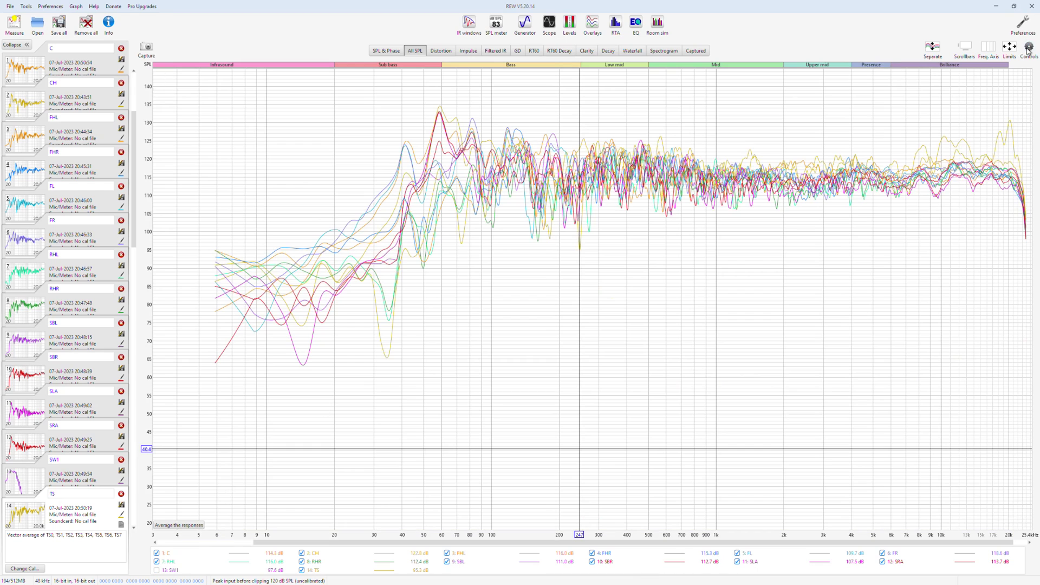
pyautogui.click(1029, 48)
pyautogui.click(998, 124)
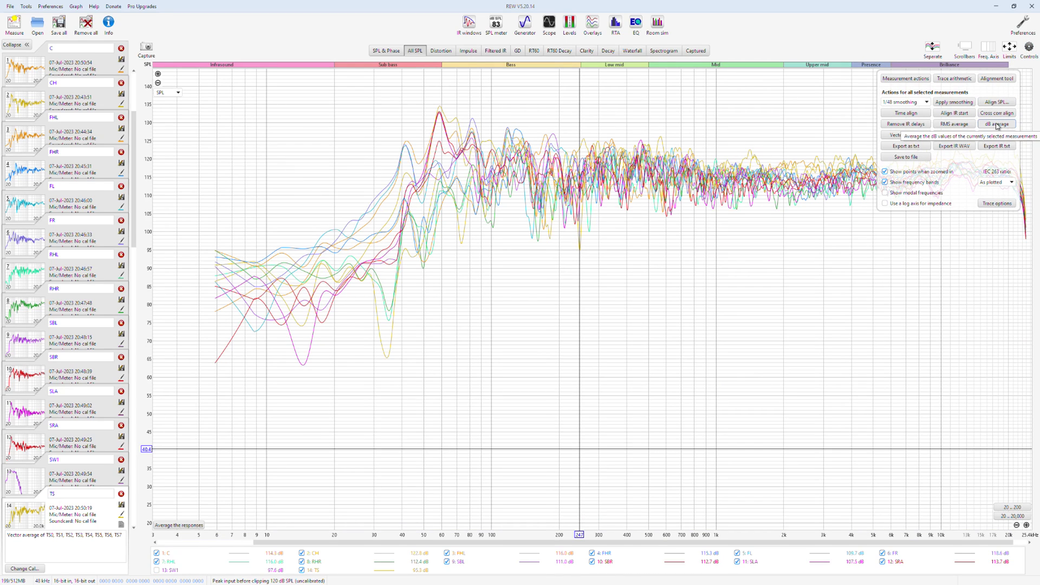
pyautogui.click(1032, 52)
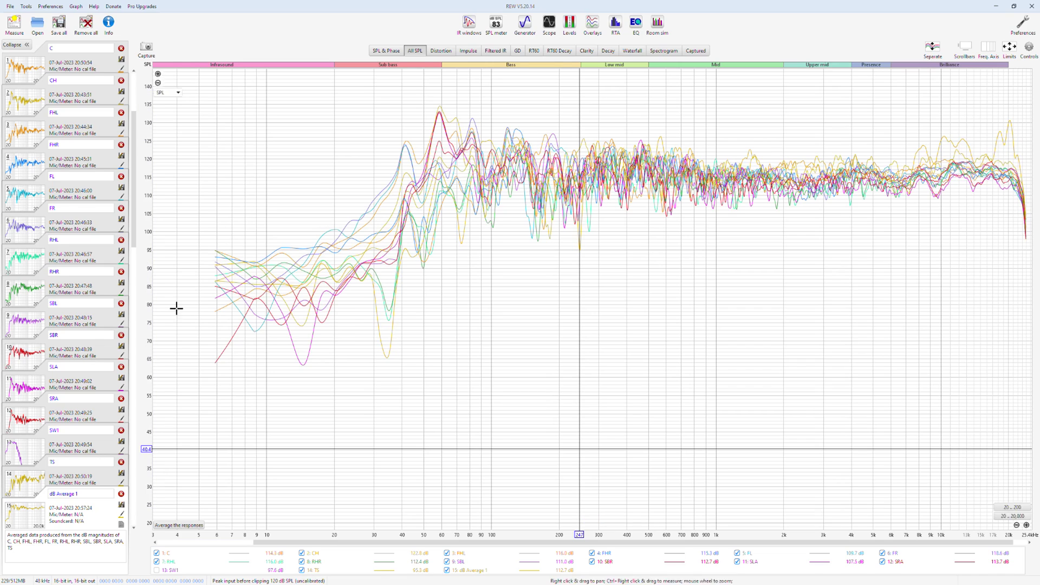
# - Open the EQ window for the dB average and load Harmon.txt from the Target Curves folder as its house curve
pyautogui.click(634, 27)
pyautogui.moveTo(678, 22); pyautogui.dragTo(598, 36)
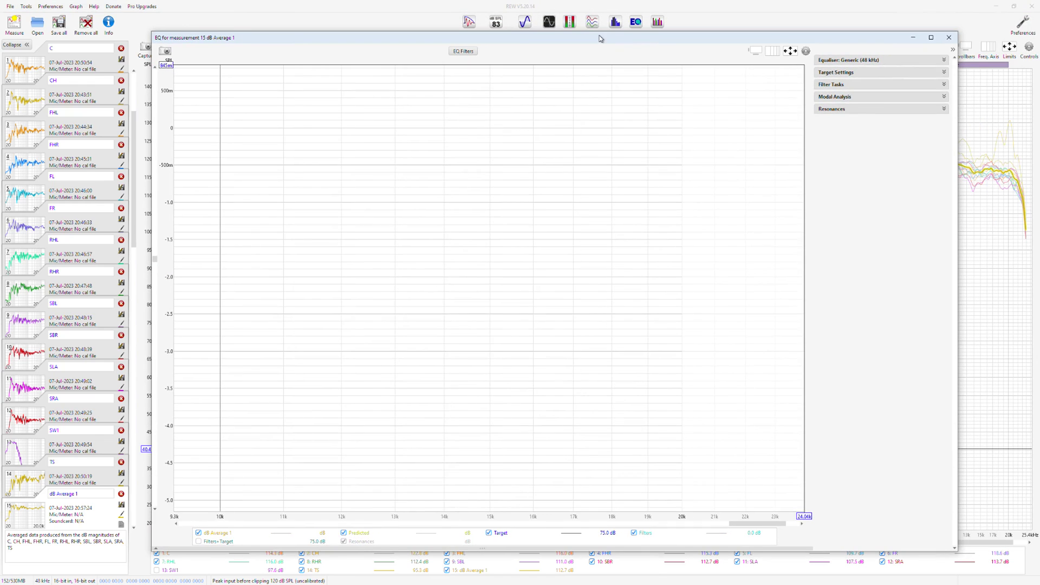
pyautogui.click(837, 73)
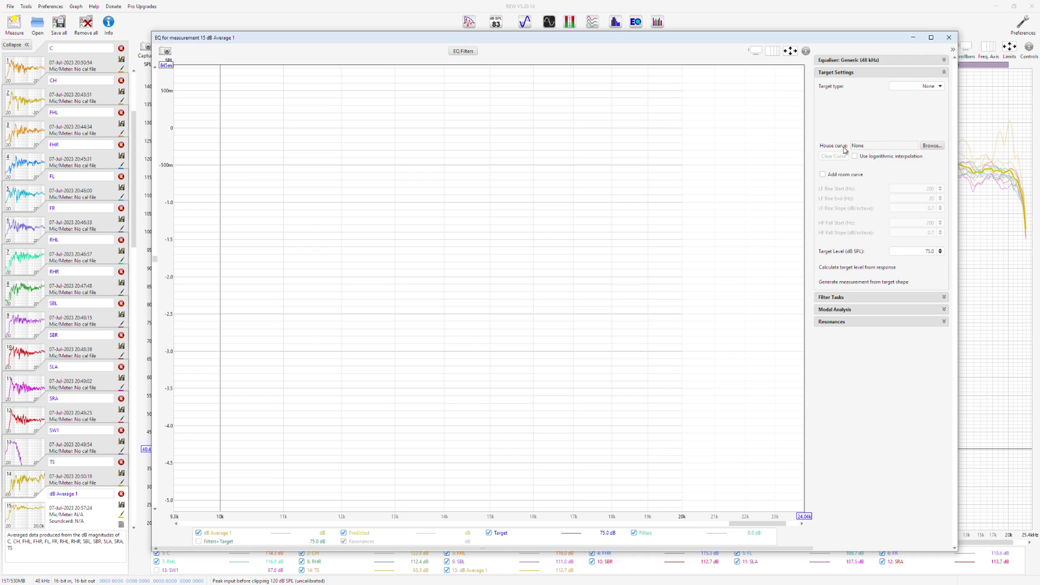
pyautogui.click(932, 145)
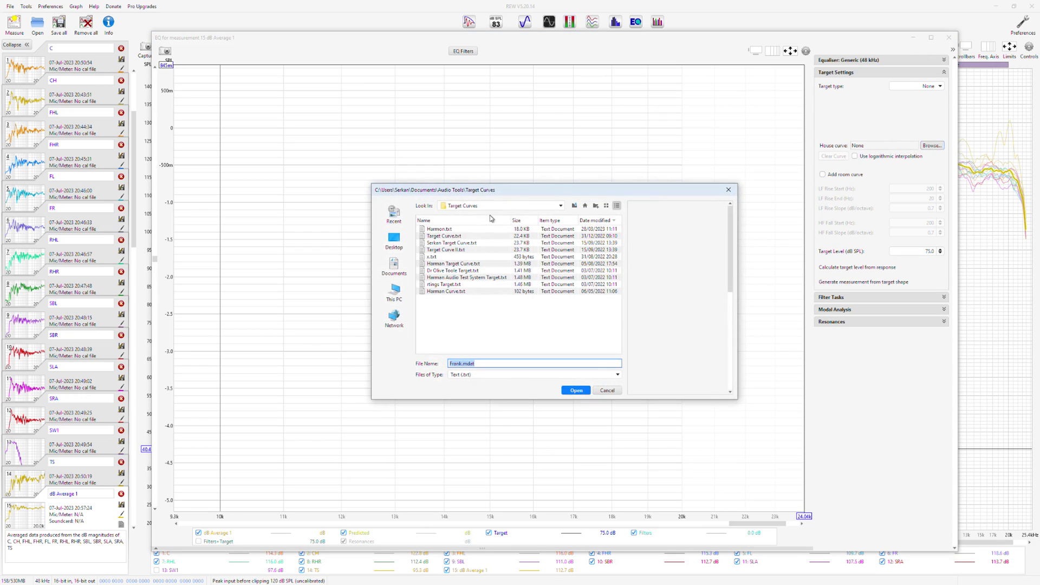
pyautogui.doubleClick(442, 230)
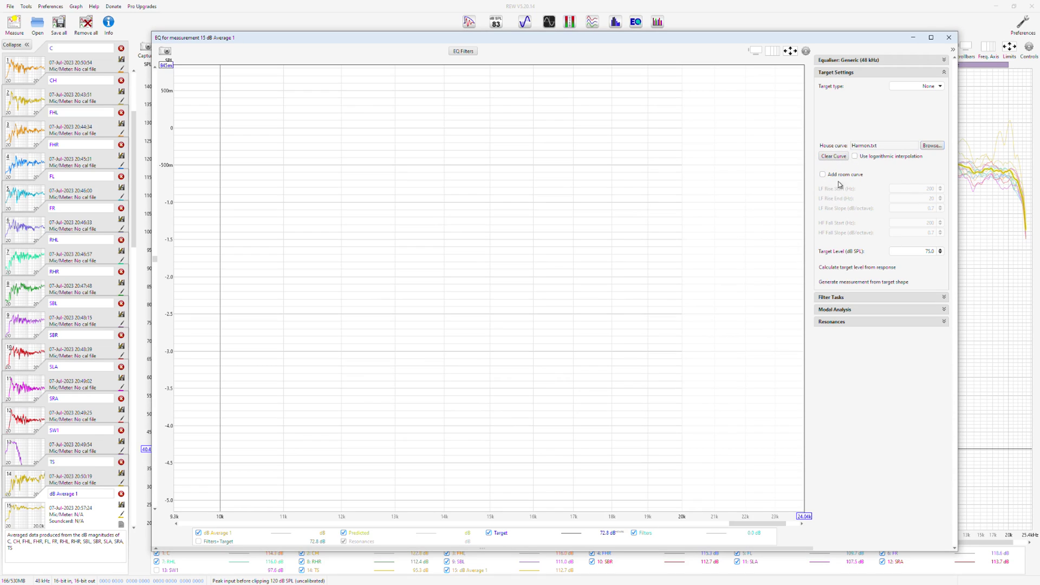
# - Calculate the target level from the dB average's response and fit the EQ graph axes to the data
pyautogui.click(843, 269)
pyautogui.click(790, 50)
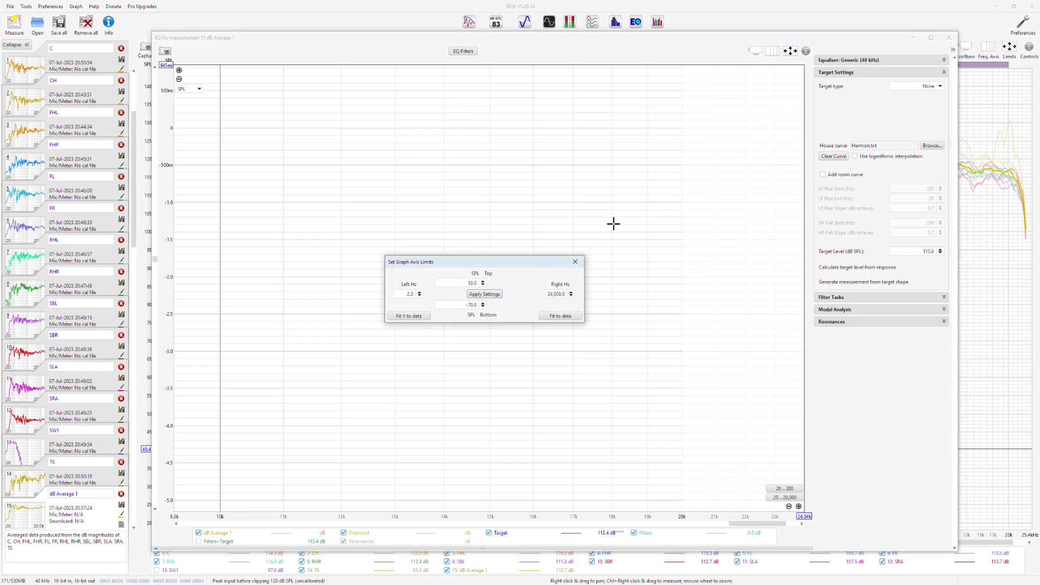
pyautogui.click(568, 315)
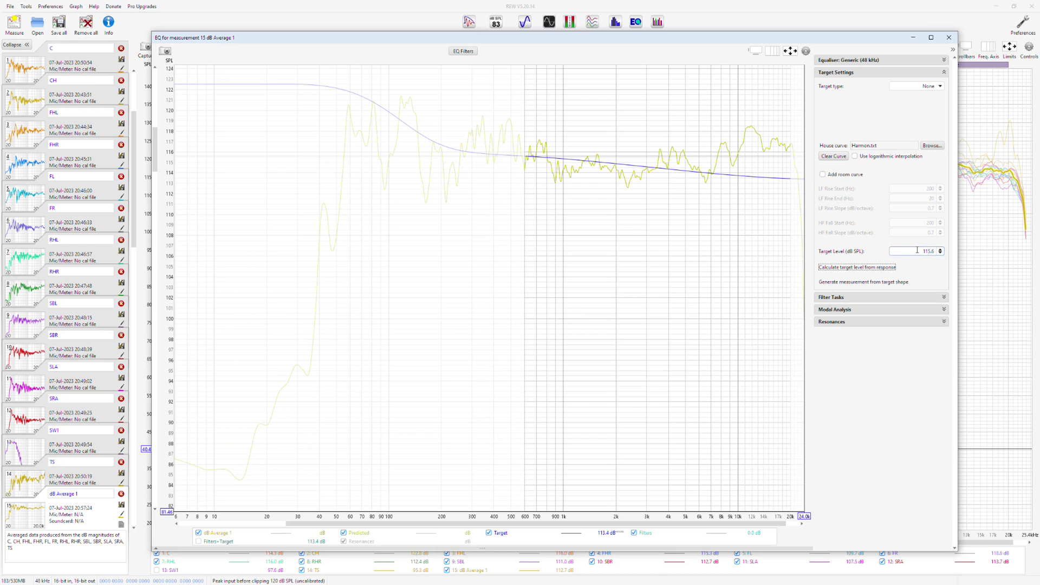
# - Generate a measurement from the target shape and close the EQ window
pyautogui.doubleClick(934, 251)
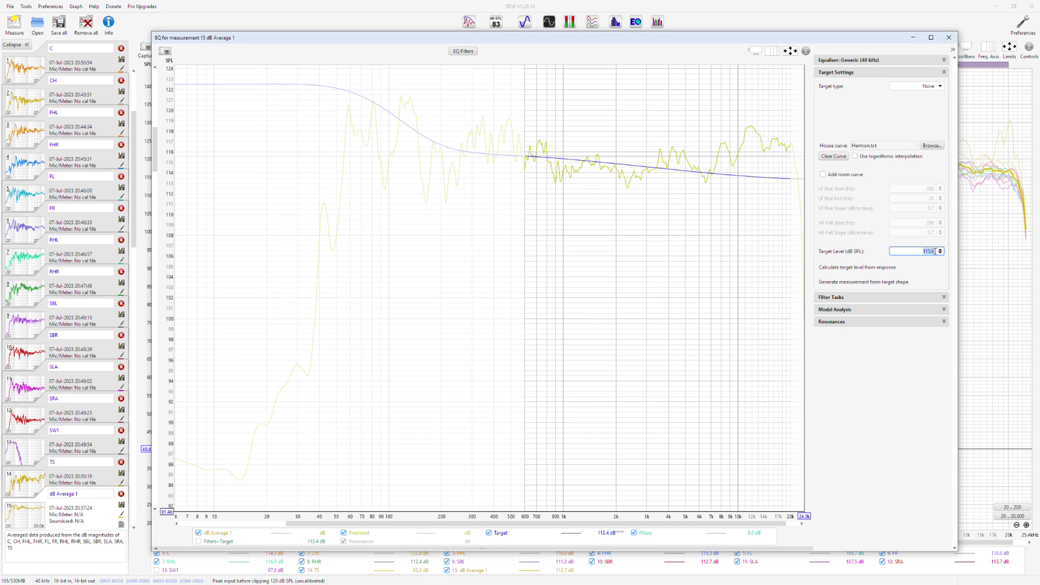
pyautogui.click(867, 282)
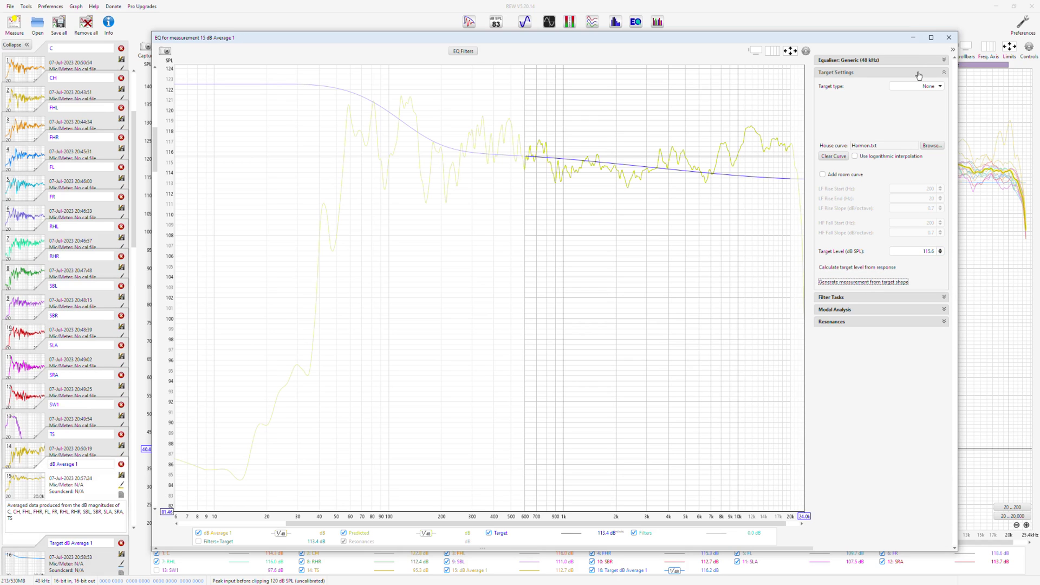
pyautogui.click(949, 38)
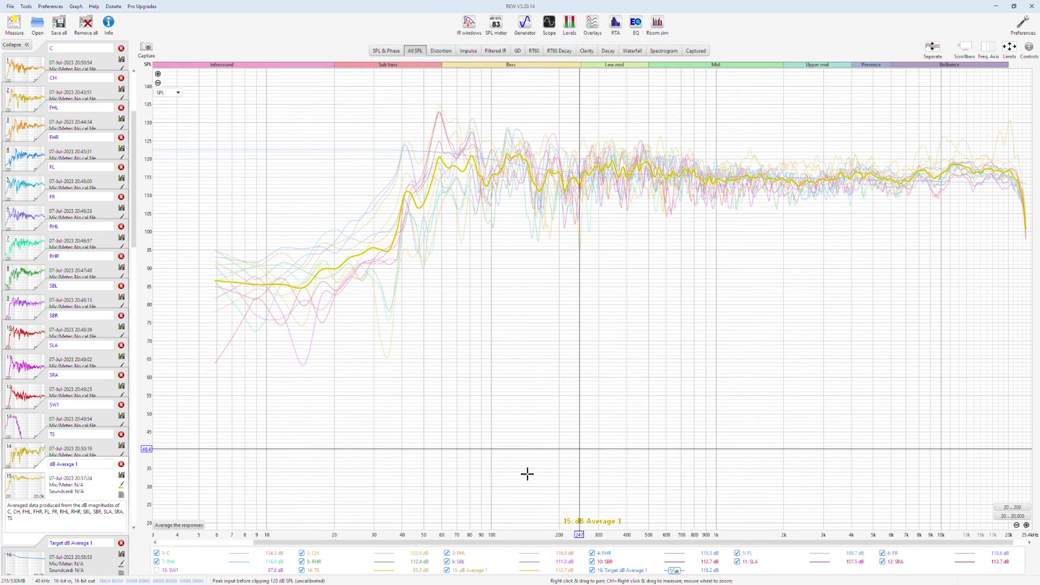
# - Rename the generated target measurement as Target and remove the dB Average 1 measurement
pyautogui.click(621, 571)
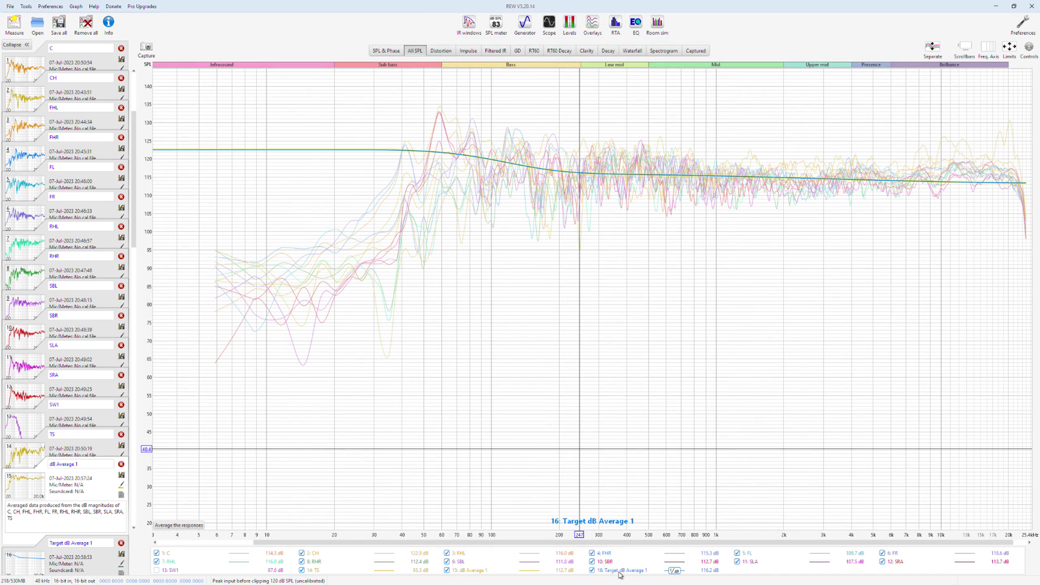
pyautogui.click(99, 494)
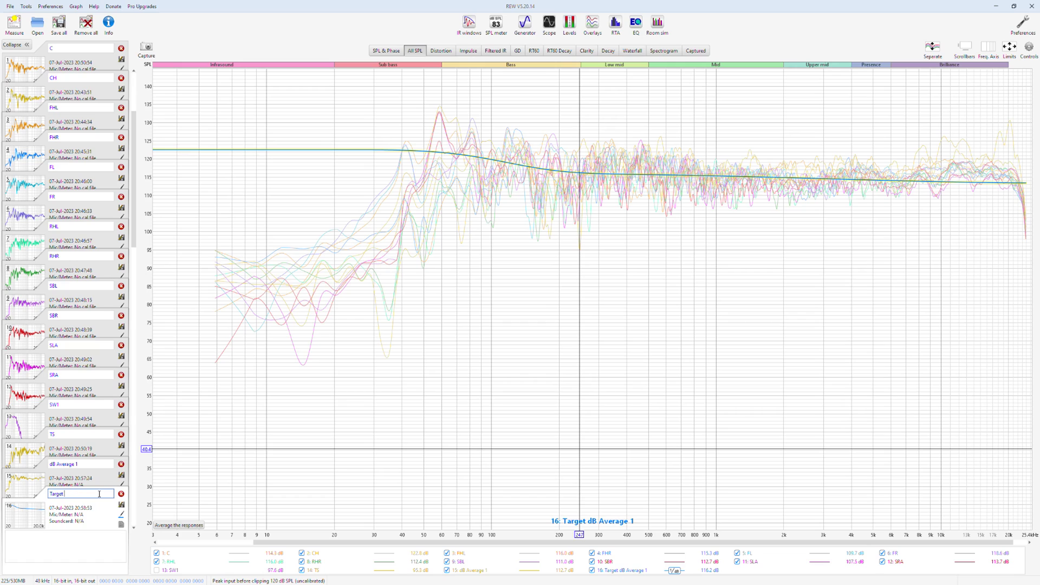
pyautogui.press('Return')
pyautogui.click(120, 465)
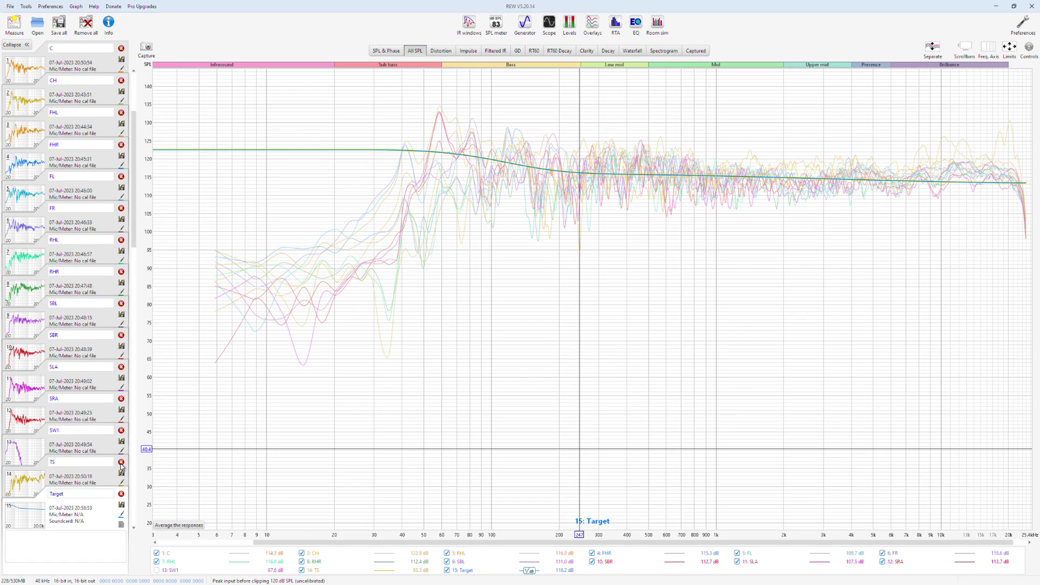
# - Check the data offset in Target's measurement info and set the EQ target level of measurement C to 115.6 dB
pyautogui.click(109, 22)
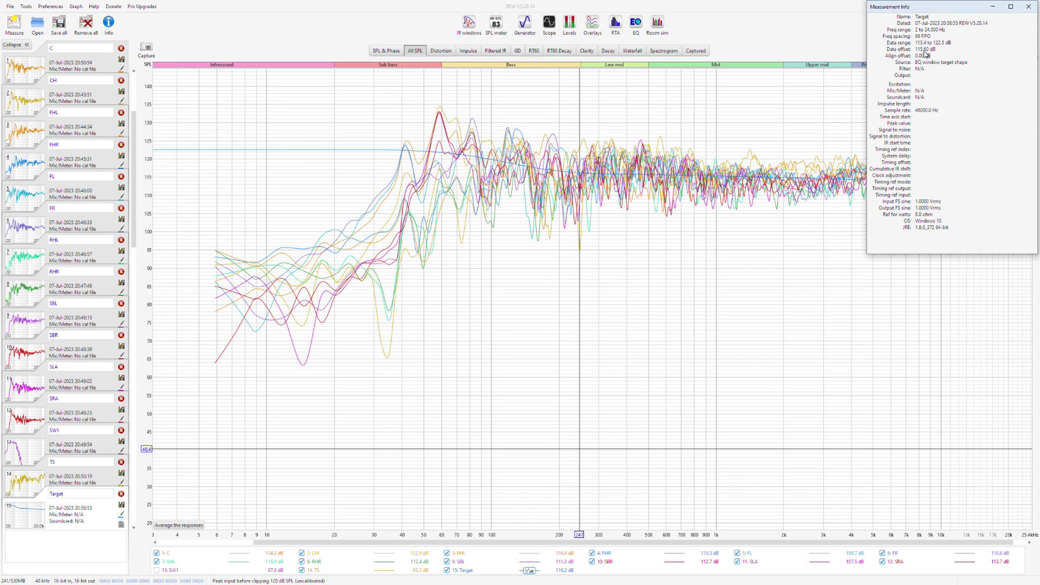
pyautogui.click(1029, 7)
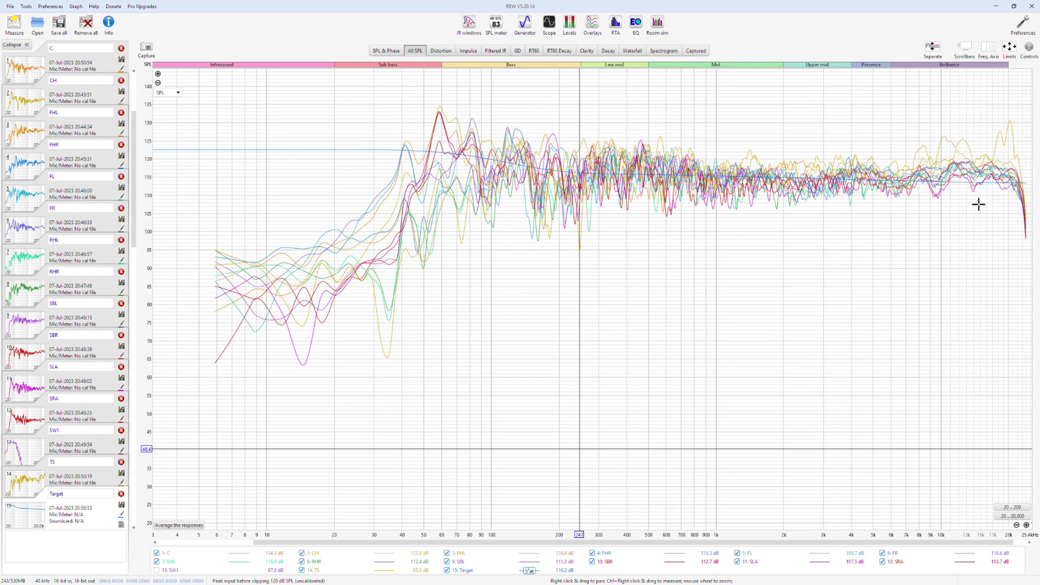
pyautogui.click(83, 66)
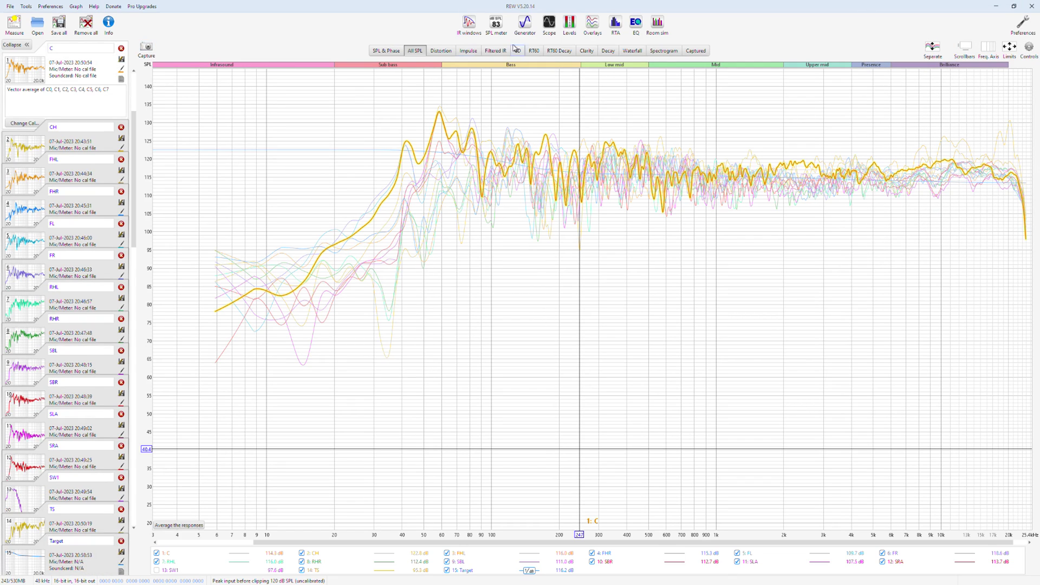
pyautogui.click(632, 25)
pyautogui.click(898, 251)
pyautogui.write('115.6')
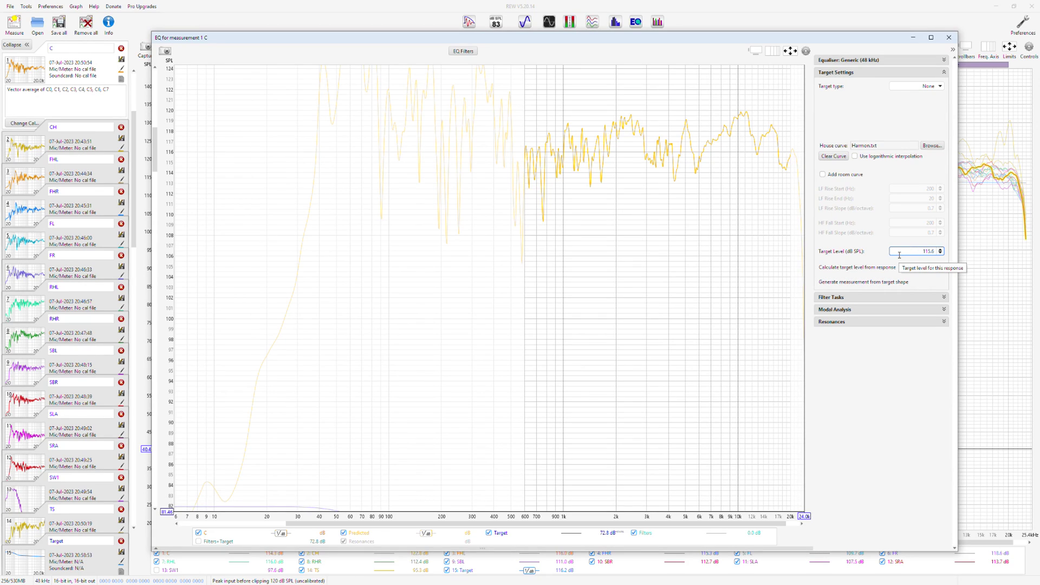
pyautogui.press('Tab')
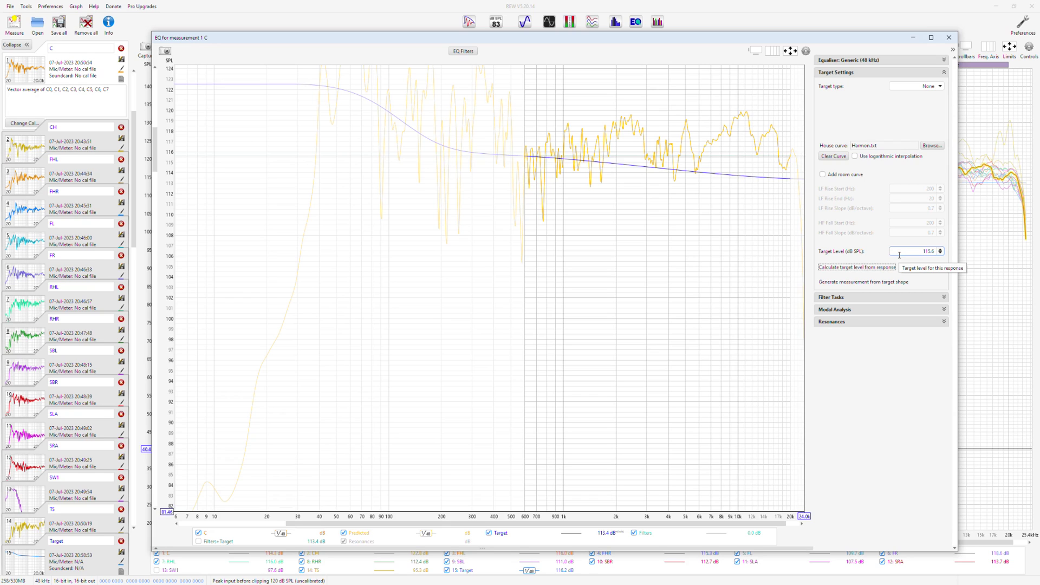
# - Fit the EQ graph to the data, and set a 20–200 Hz match range with individual and overall max boost of 5 dB
pyautogui.click(790, 51)
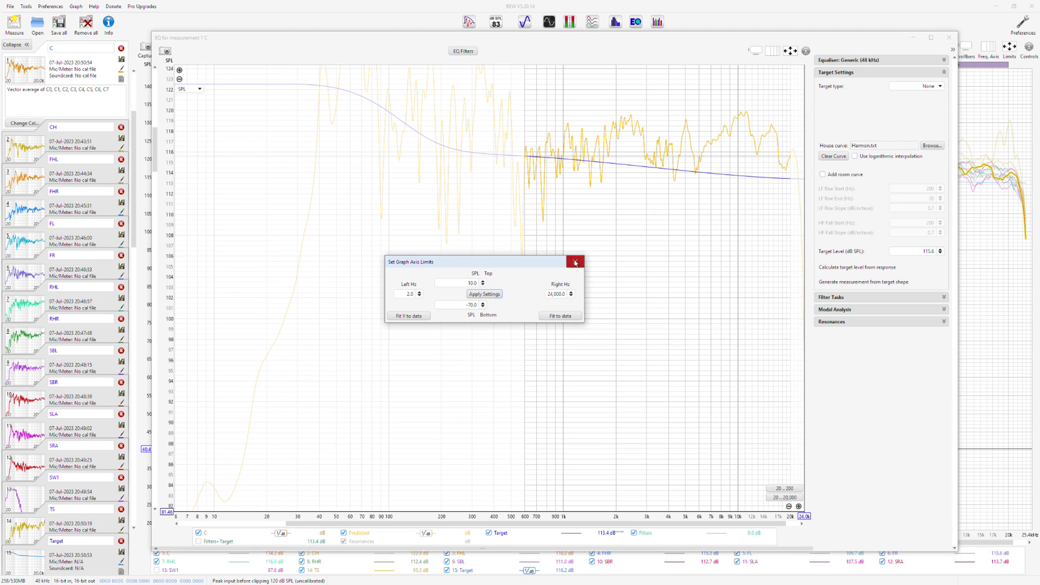
pyautogui.click(560, 316)
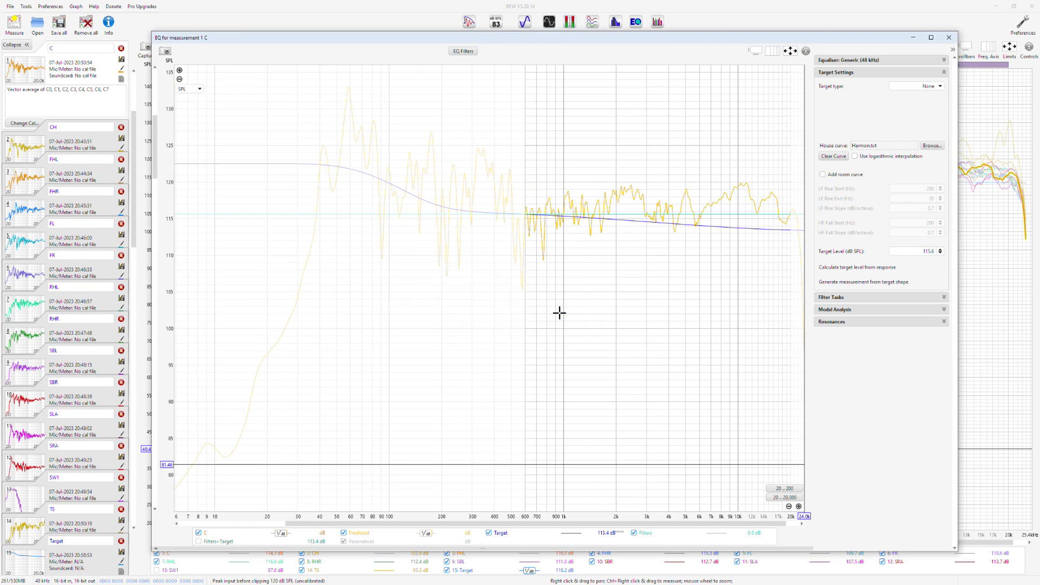
pyautogui.click(835, 297)
pyautogui.doubleClick(875, 311)
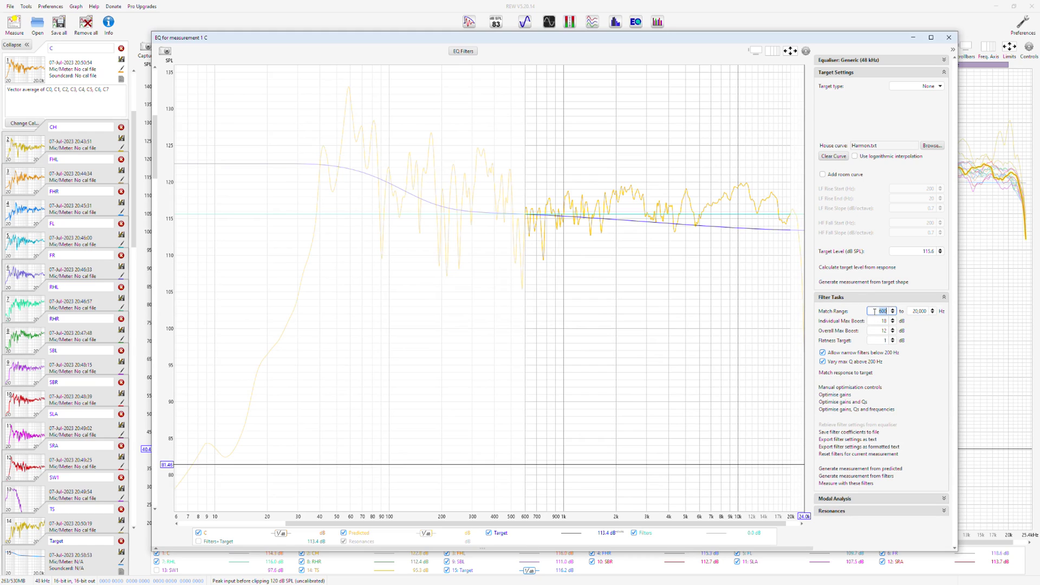
pyautogui.press('Tab')
pyautogui.write('200')
pyautogui.press('Tab')
pyautogui.press('Tab')
pyautogui.write('5')
pyautogui.press('Tab')
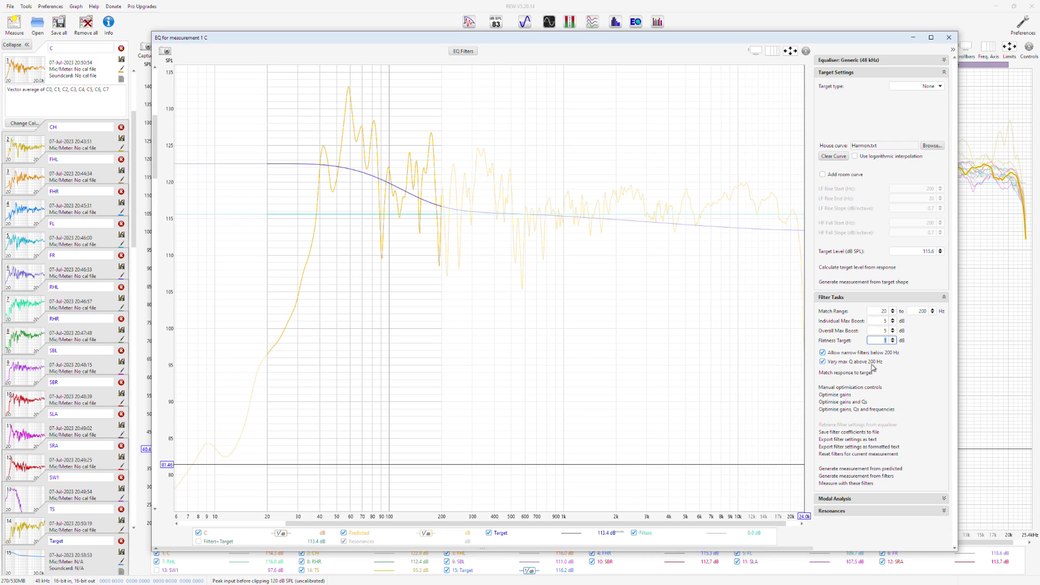
# - Match measurement C's response to the target and generate a measurement from the resulting filters
pyautogui.click(859, 374)
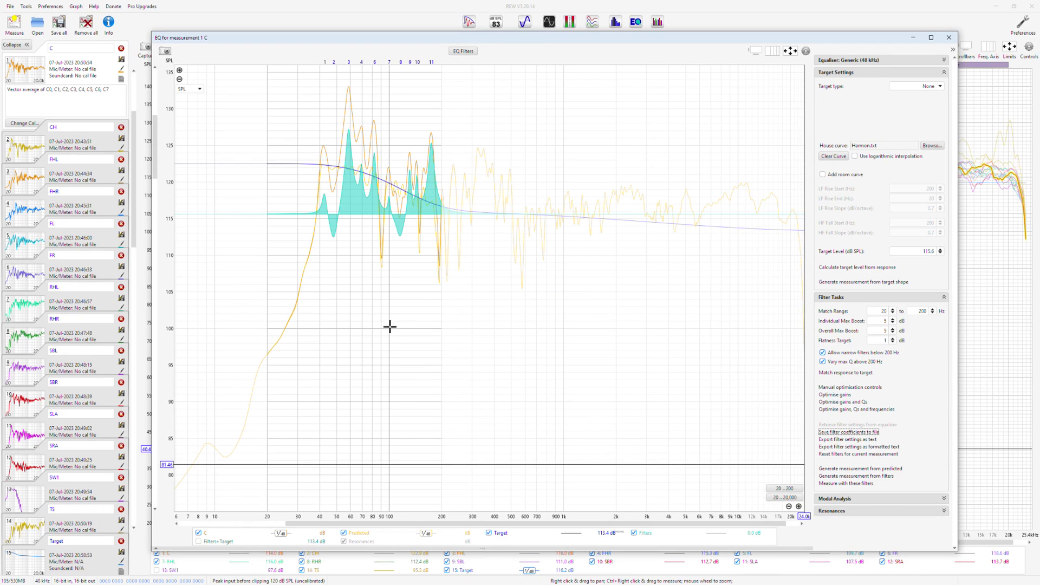
pyautogui.click(360, 533)
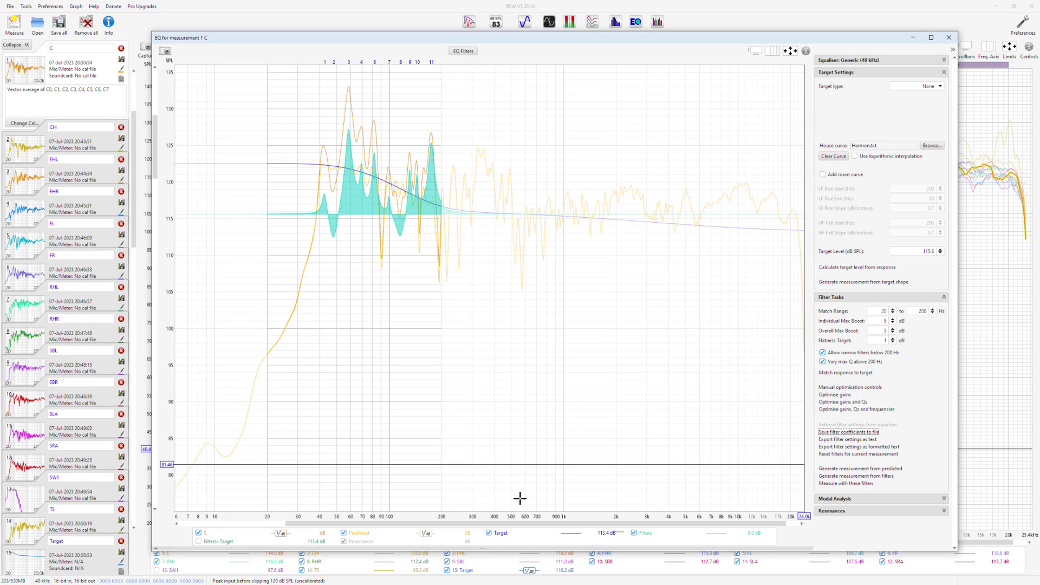
pyautogui.click(856, 476)
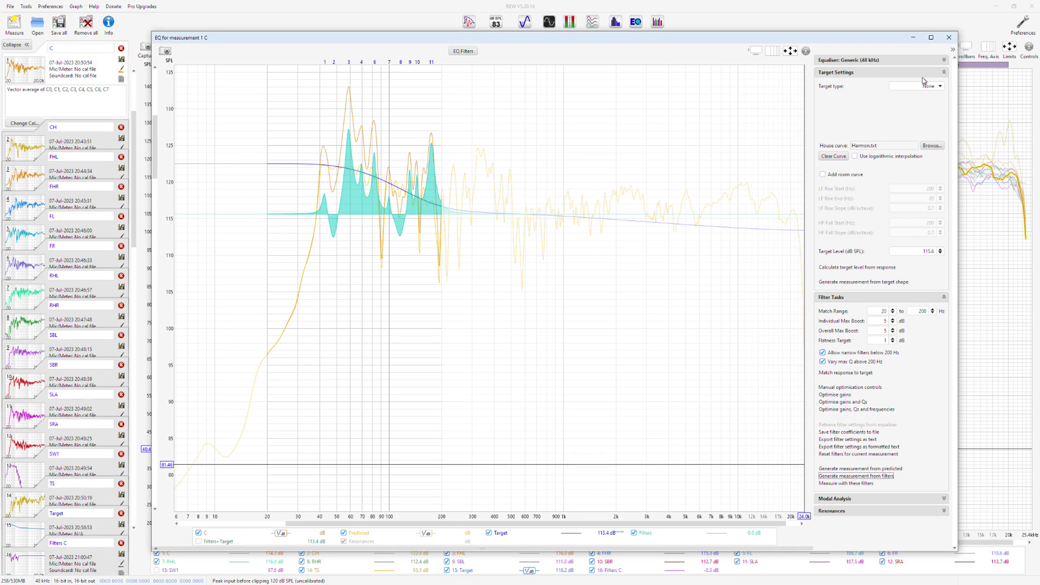
# - Examine the Filters C curve against the 0 dB line on the All SPL graph
pyautogui.click(914, 38)
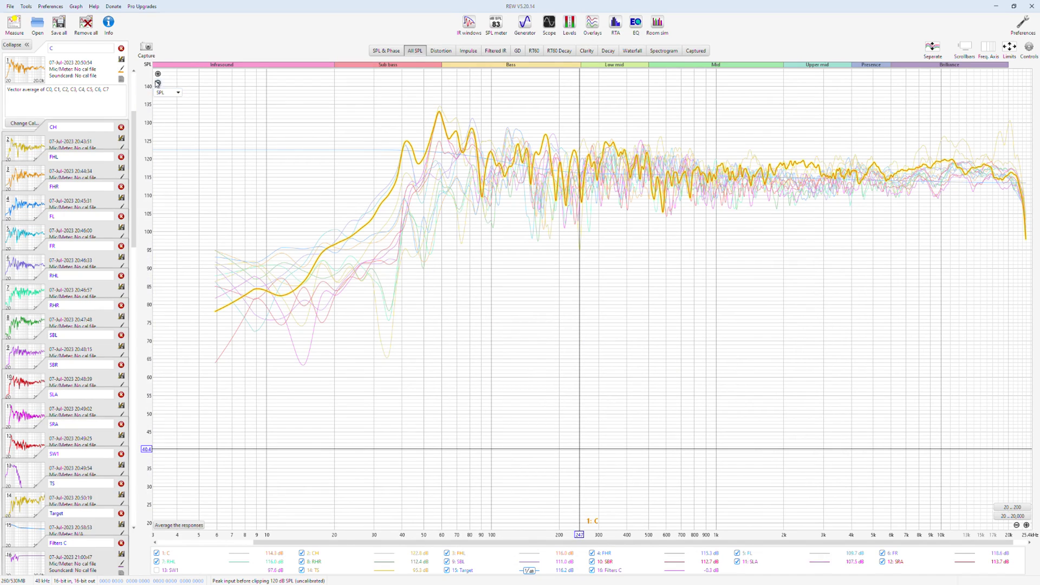
pyautogui.scroll(-3, 166, 122)
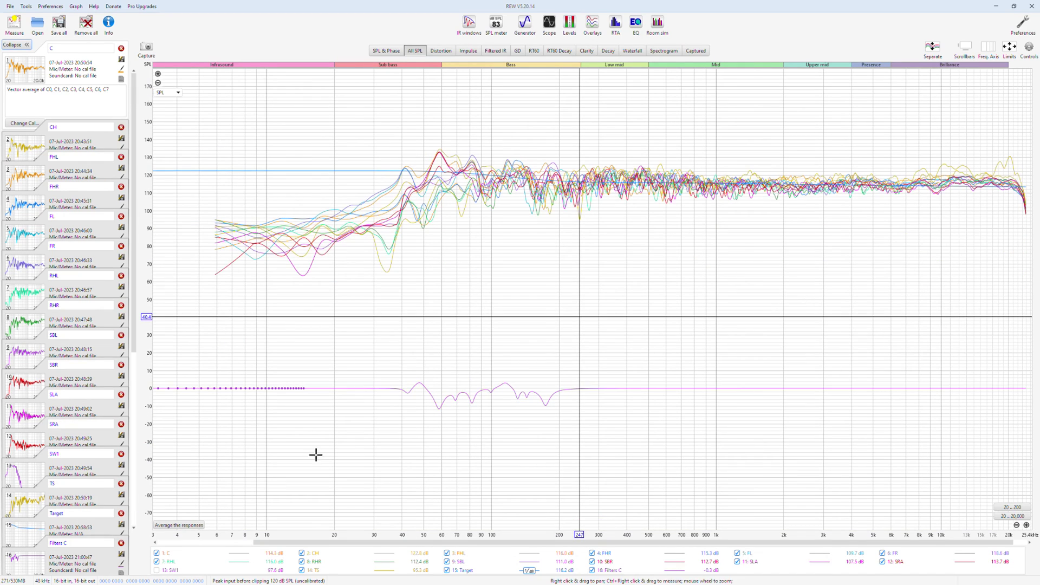
pyautogui.click(250, 388)
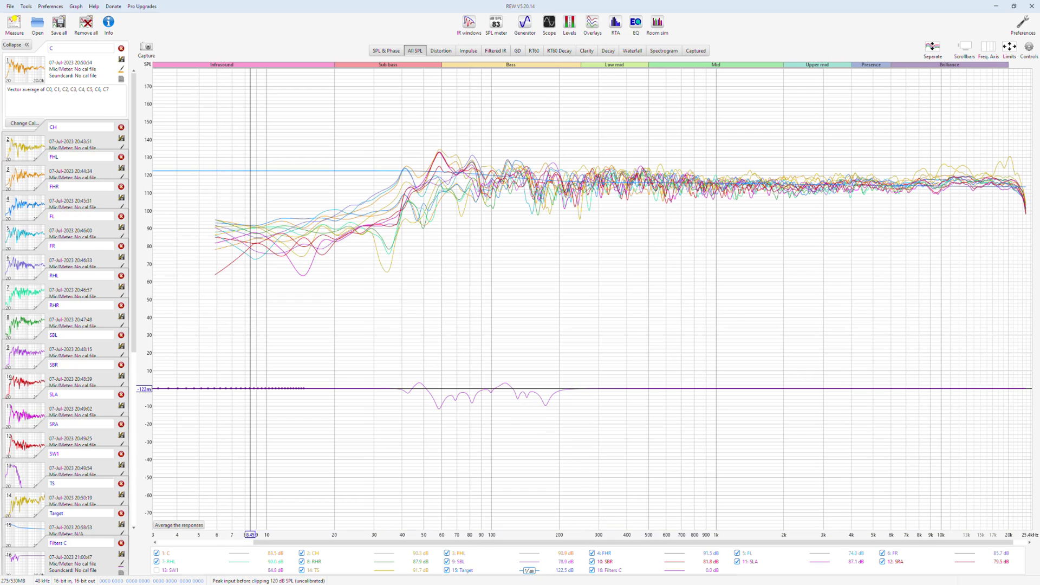
# - Generate a measurement from C's predicted response and close the EQ window
pyautogui.click(642, 26)
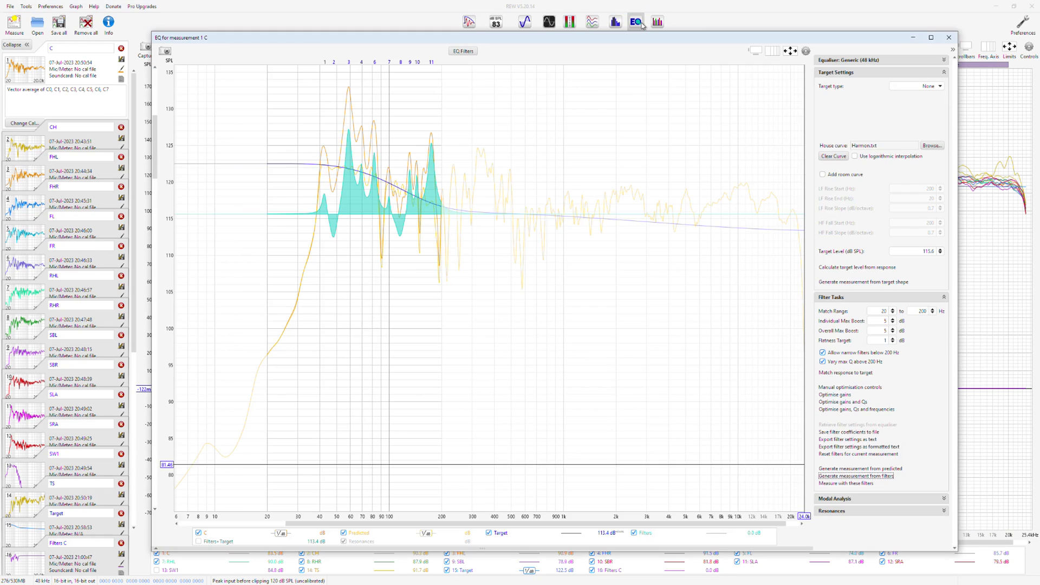
pyautogui.click(857, 469)
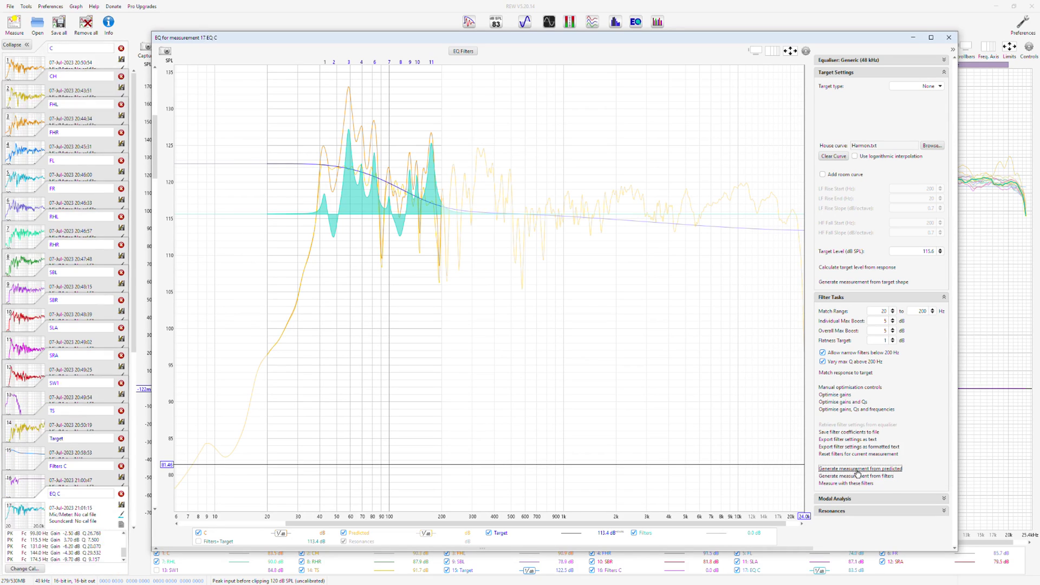
pyautogui.click(949, 38)
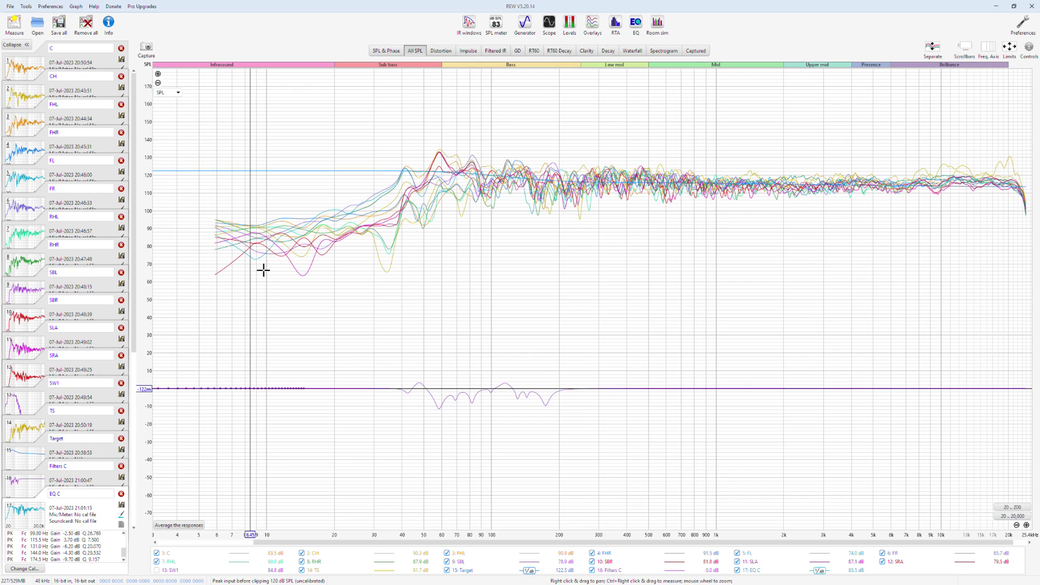
# - Open the EQ for measurement CH and set its target level to 115.6 dB
pyautogui.click(268, 230)
pyautogui.click(637, 25)
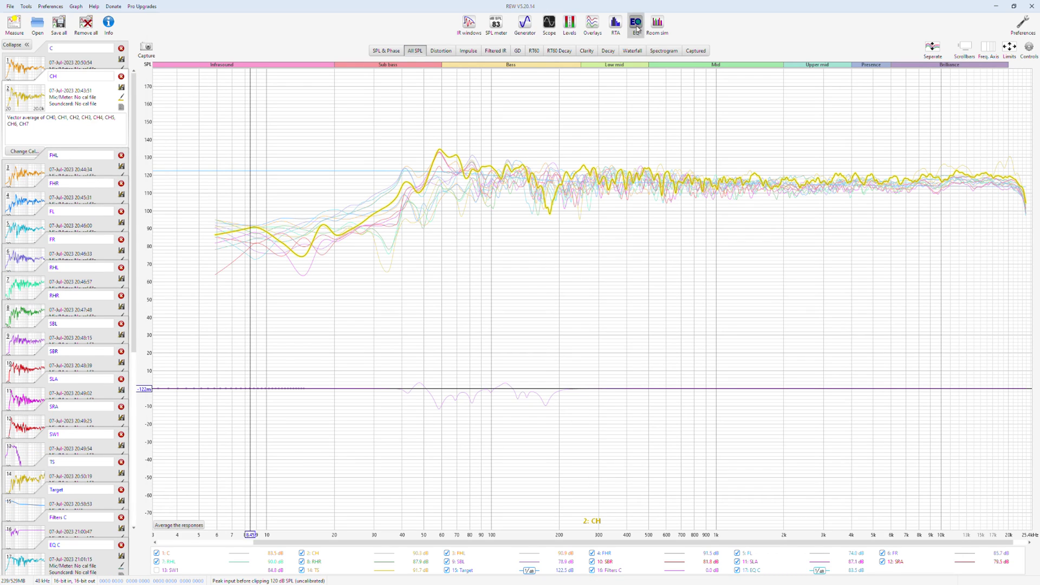
pyautogui.doubleClick(923, 251)
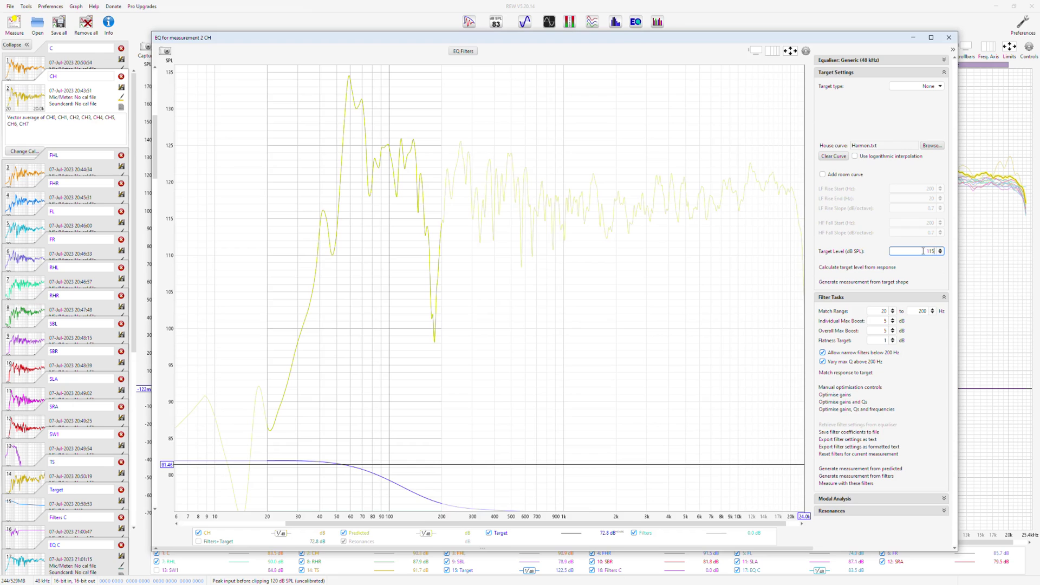
pyautogui.write('115.6')
pyautogui.press('Return')
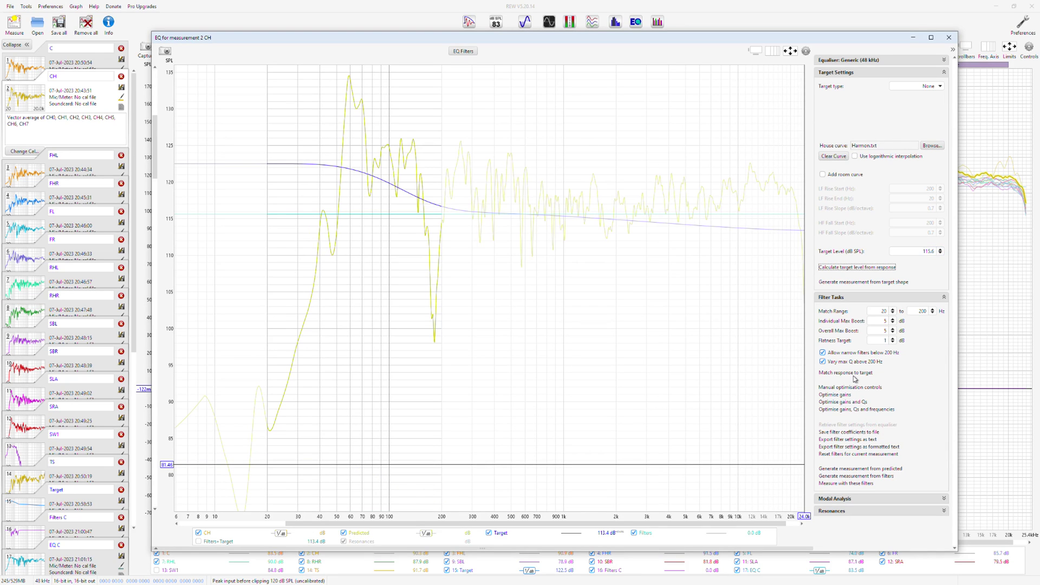
# - Match CH's response to the target and generate measurements from its filters and its predicted response
pyautogui.click(854, 373)
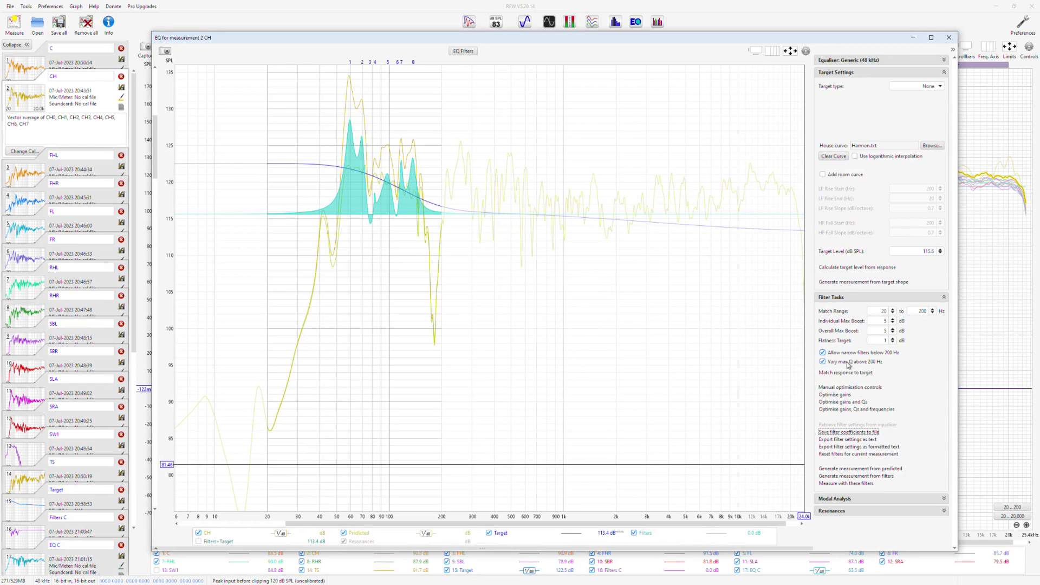
pyautogui.click(862, 477)
pyautogui.click(860, 468)
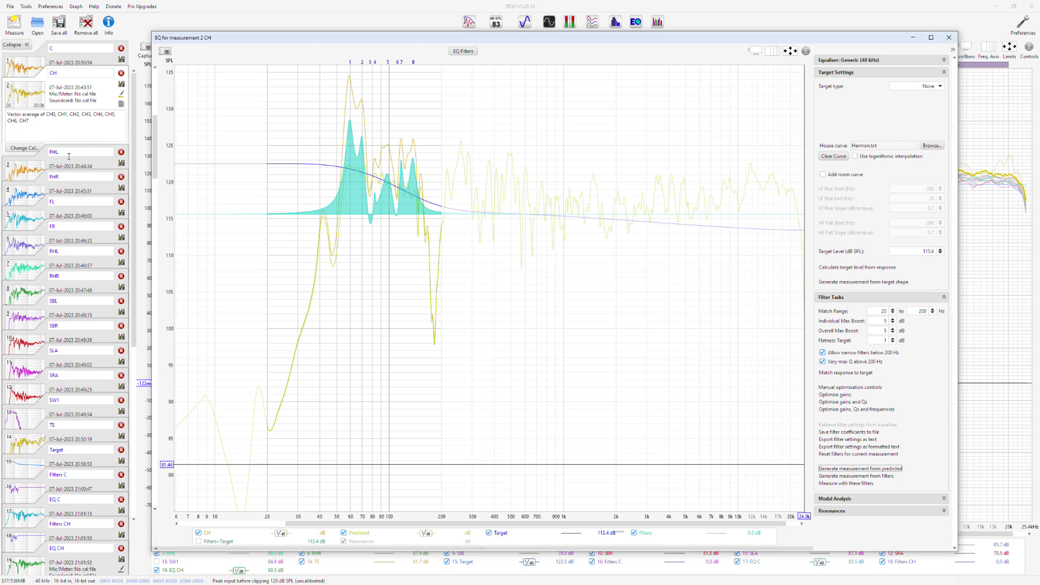
# - Switch the EQ to measurement FHL and set its target level to 115.6 dB
pyautogui.click(67, 167)
pyautogui.click(635, 23)
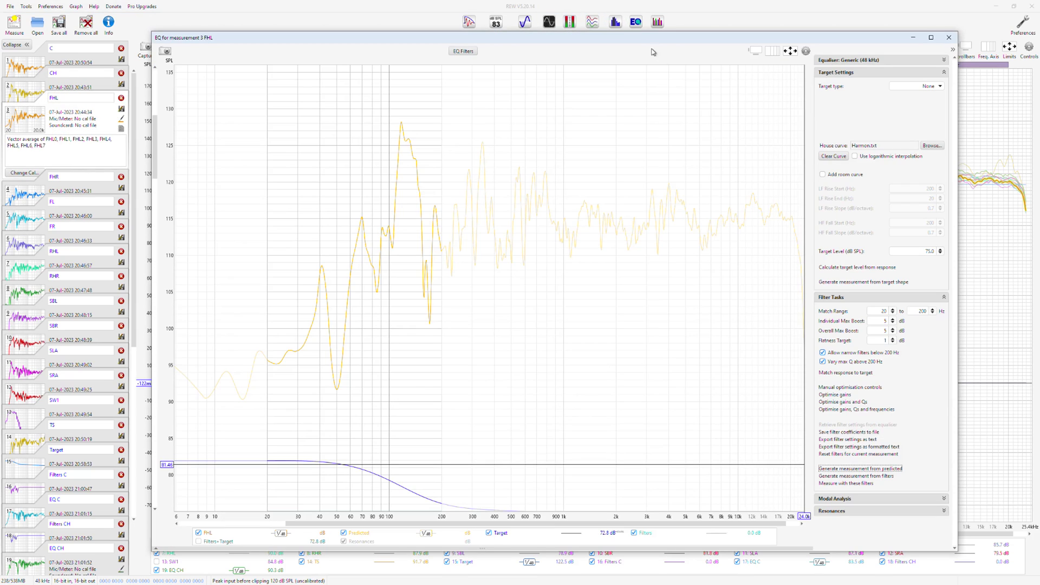
pyautogui.click(918, 251)
pyautogui.write('115.6')
pyautogui.press('Tab')
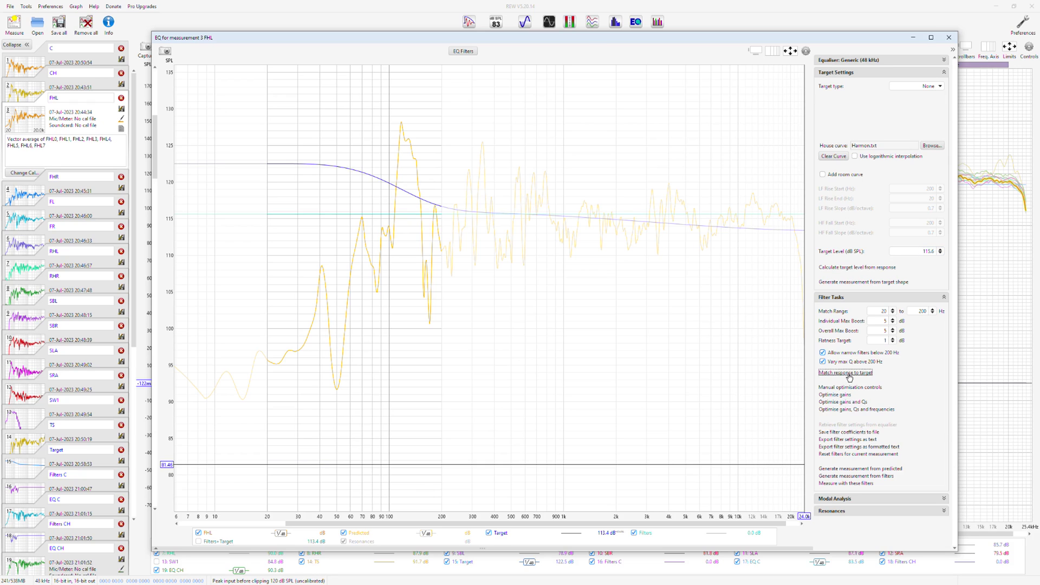
# - Match FHL's response to the target despite the level warning, and generate measurements from its filters and predicted response
pyautogui.click(845, 373)
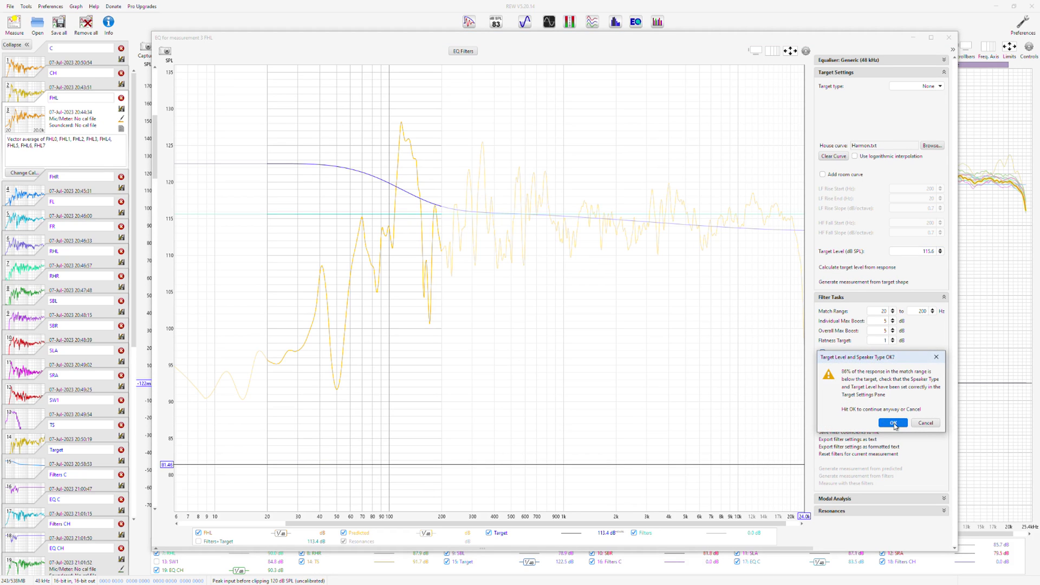
pyautogui.click(894, 423)
pyautogui.click(866, 477)
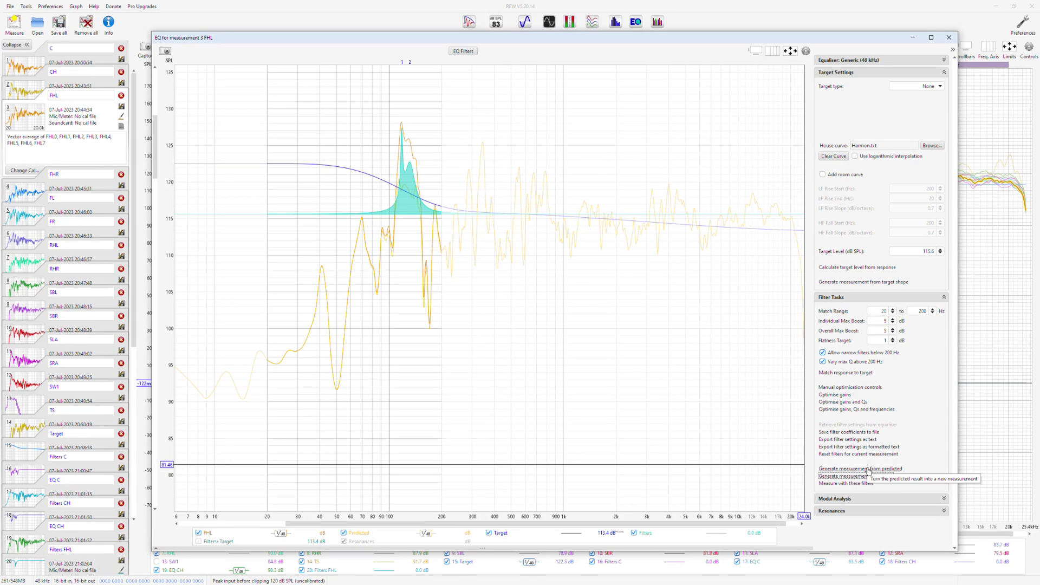
pyautogui.click(868, 469)
pyautogui.click(949, 37)
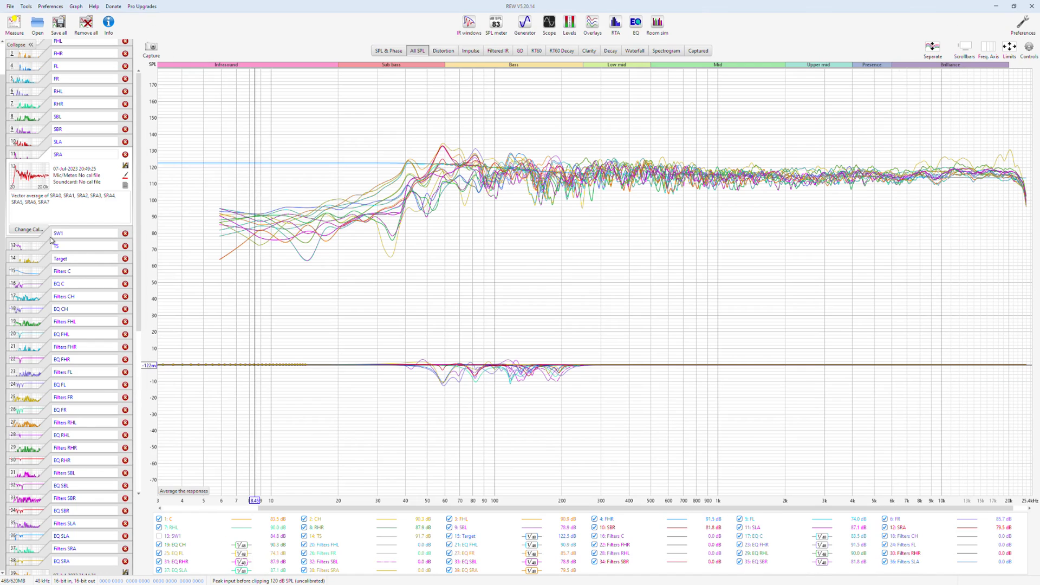
# - Select measurement SW1 and show only the Target and SW1 traces on the All SPL graph
pyautogui.click(51, 237)
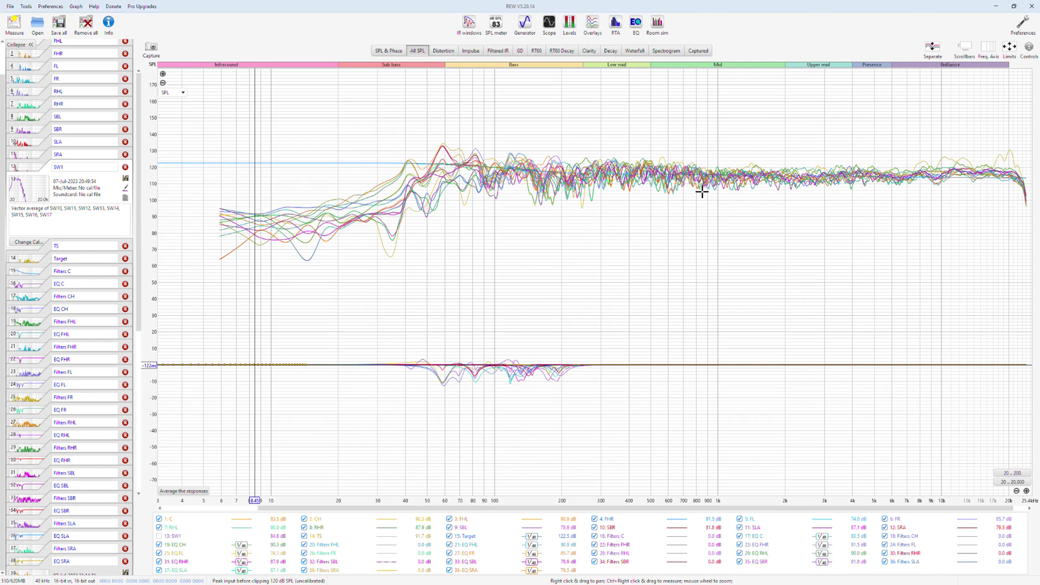
pyautogui.rightClick(649, 534)
pyautogui.click(672, 506)
pyautogui.click(469, 536)
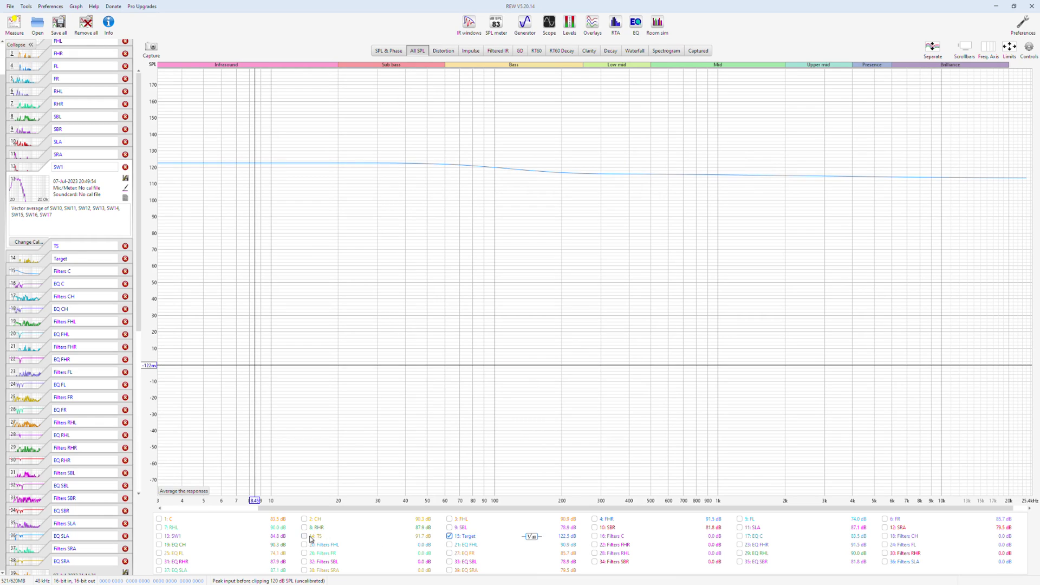
pyautogui.click(159, 536)
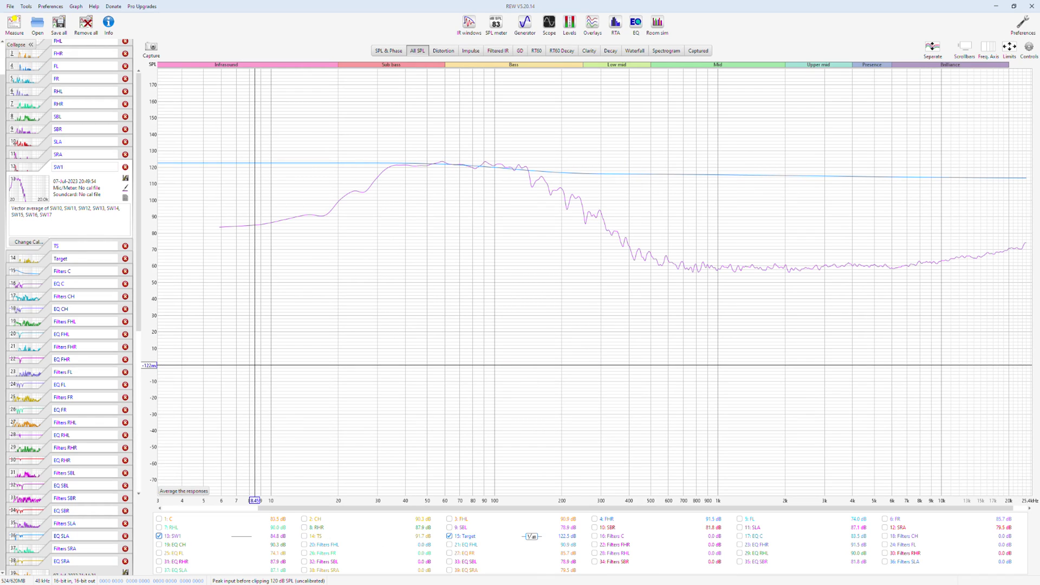
pyautogui.click(1029, 48)
pyautogui.click(1009, 48)
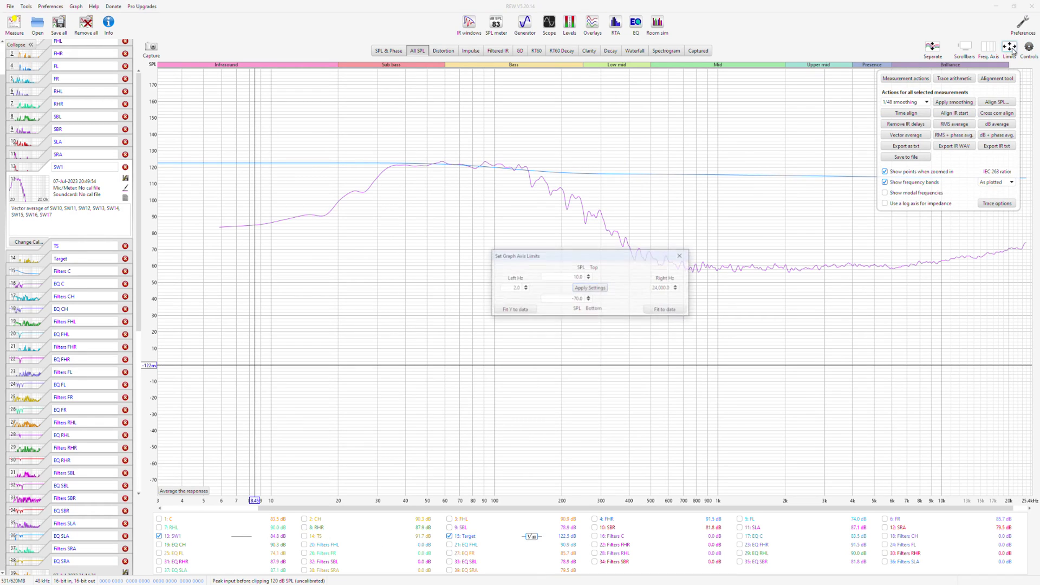
pyautogui.click(682, 256)
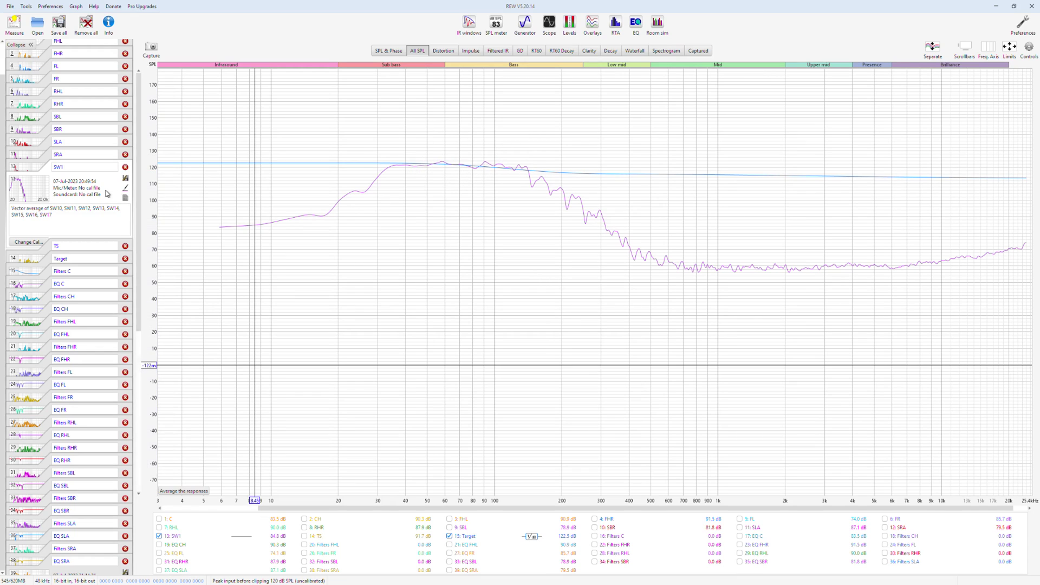
# - Open the EQ for measurement SW1 and set its target level to 115.6 dB
pyautogui.click(636, 23)
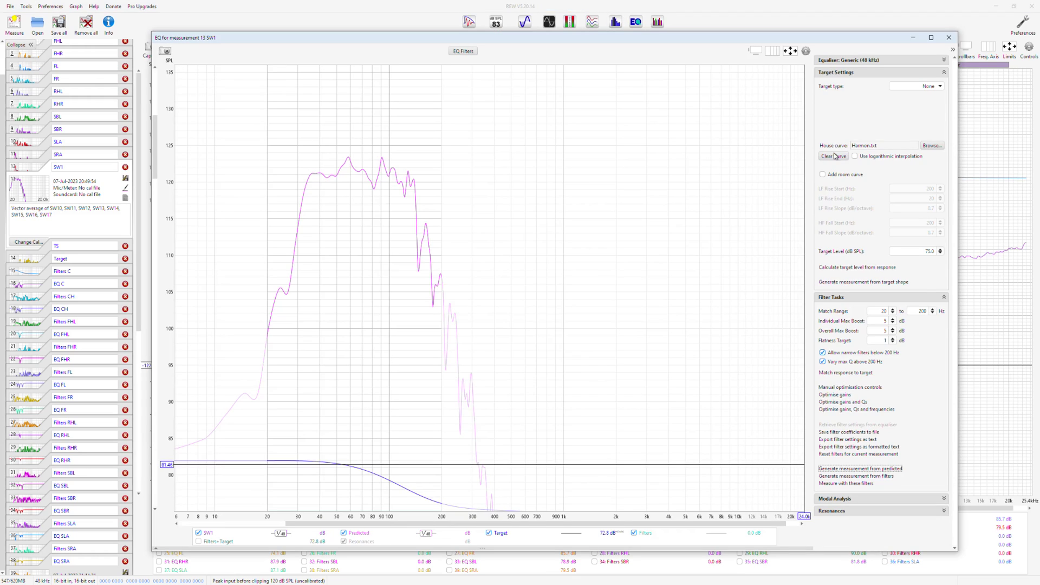
pyautogui.click(915, 253)
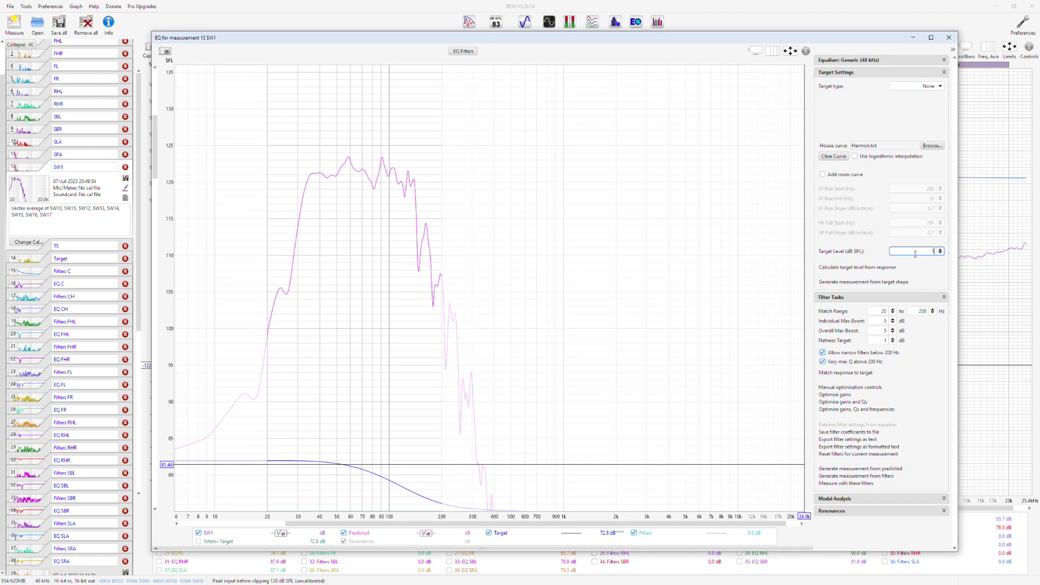
pyautogui.press('Tab')
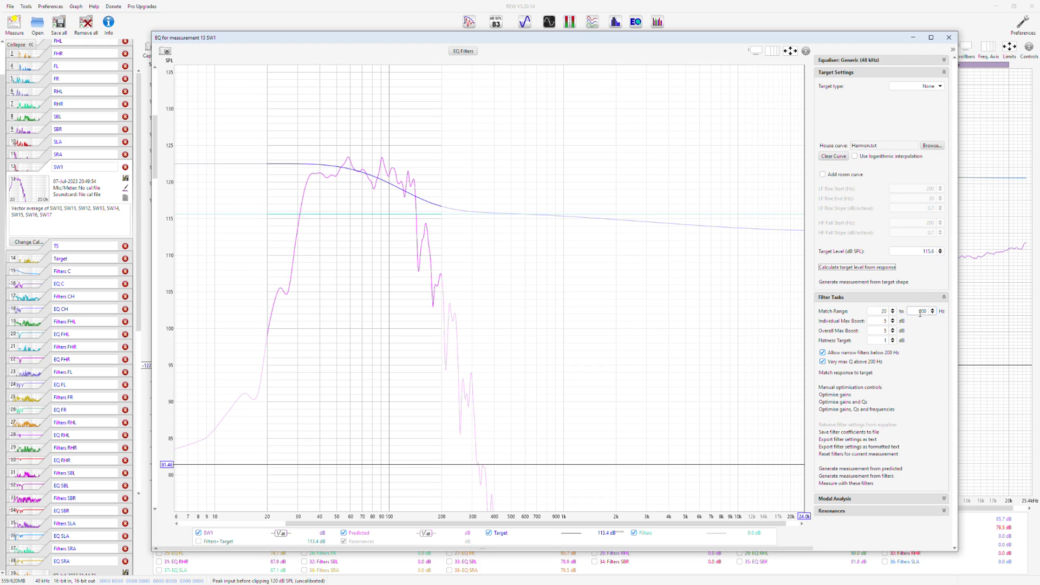
# - Match SW1's response to the target, accepting the level warning, and generate measurements from its filters and predicted response
pyautogui.click(851, 373)
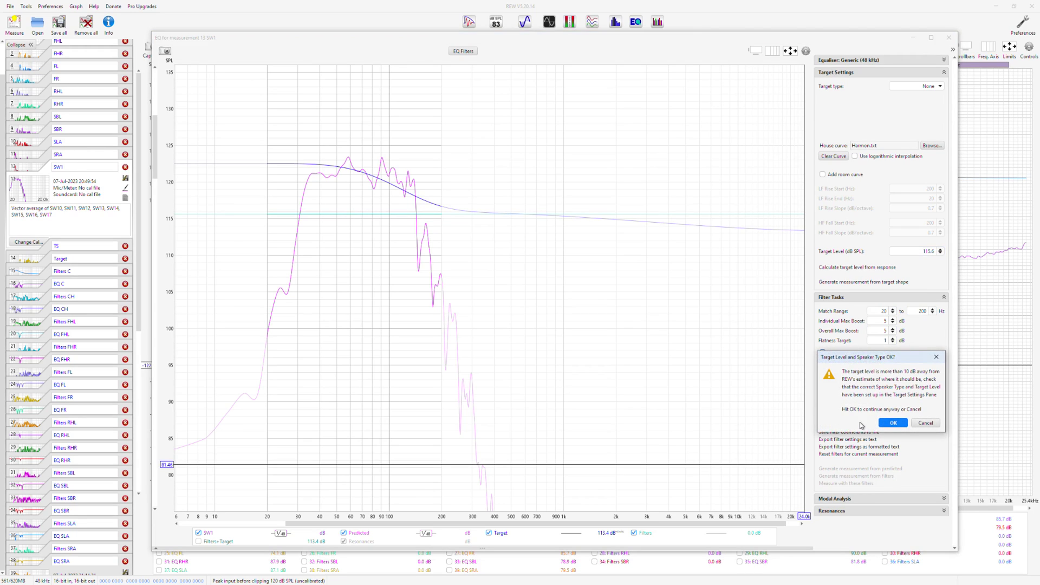
pyautogui.click(893, 423)
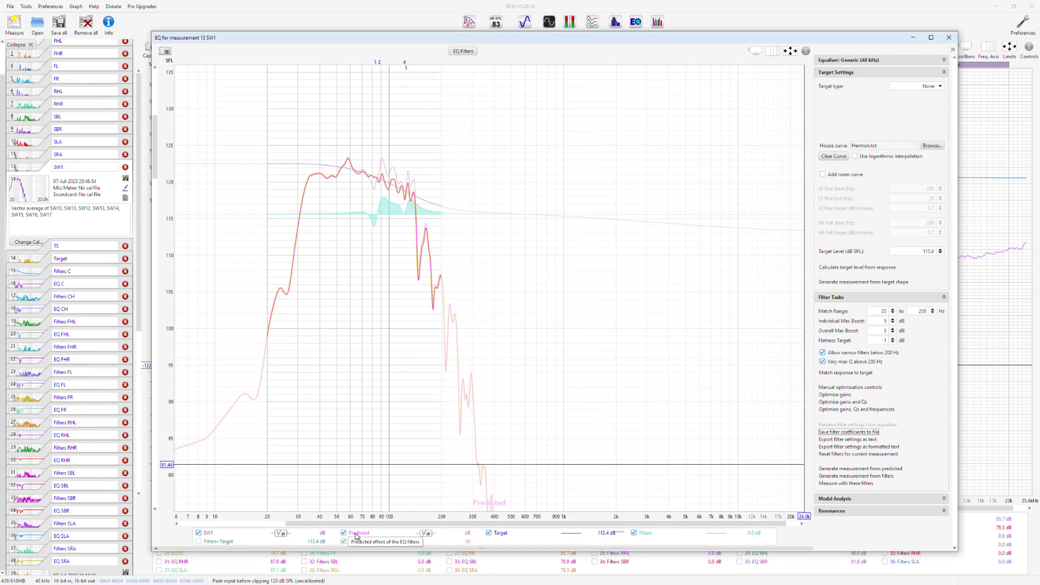
pyautogui.click(865, 477)
pyautogui.click(866, 469)
pyautogui.click(949, 37)
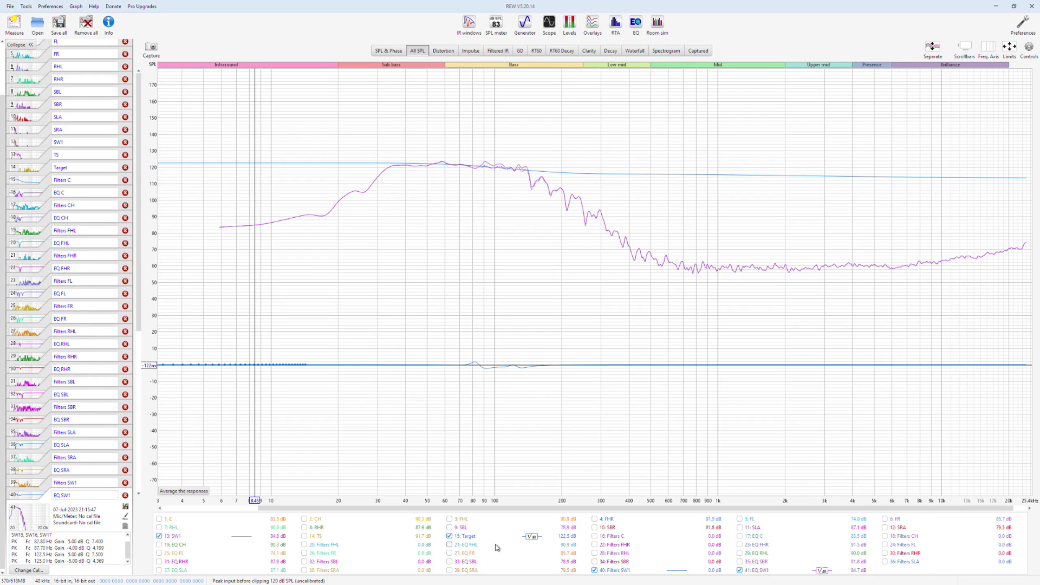
# - Clear all trace selections on the All SPL graph
pyautogui.rightClick(496, 547)
pyautogui.click(518, 495)
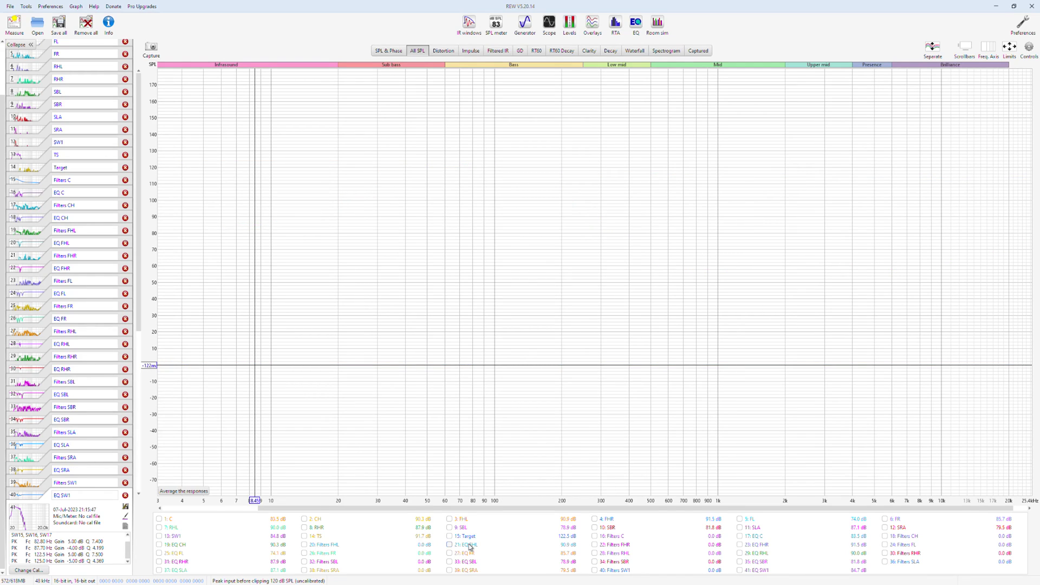
# - Show only the EQ C and Target traces on the All SPL graph and fit the axis limits to the data
pyautogui.click(740, 537)
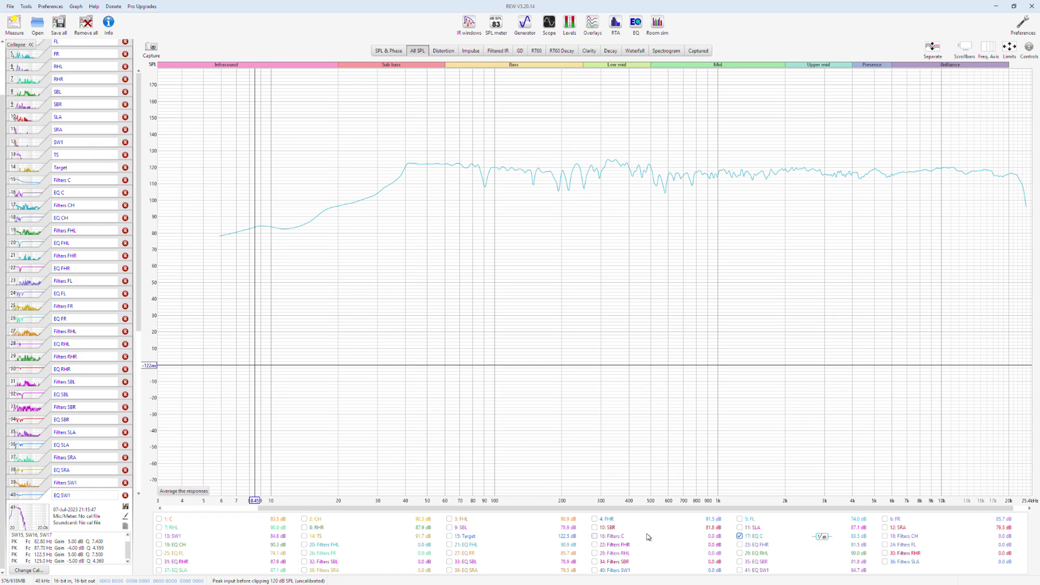
pyautogui.click(470, 537)
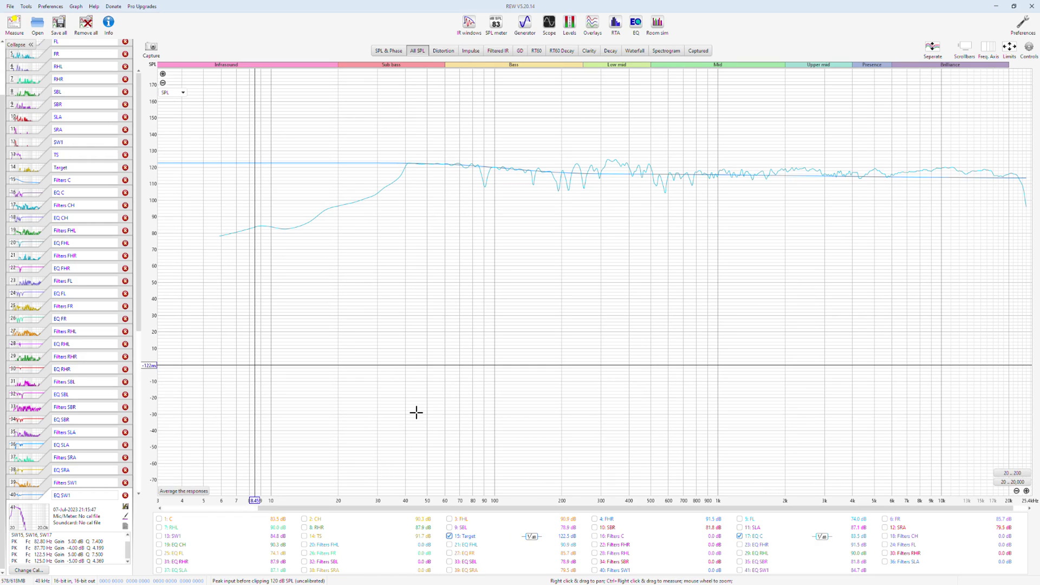
pyautogui.click(1009, 47)
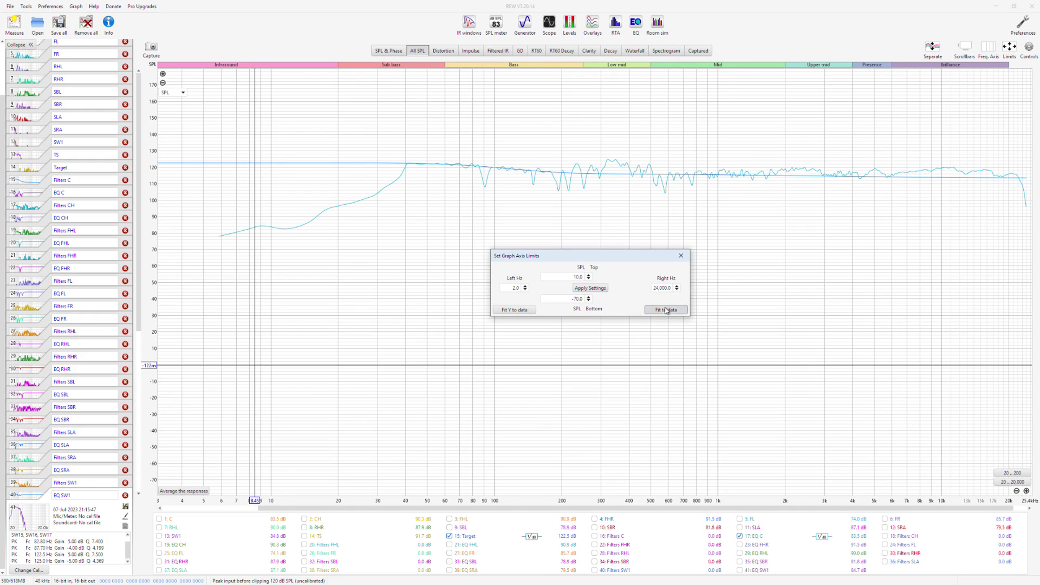
pyautogui.click(665, 309)
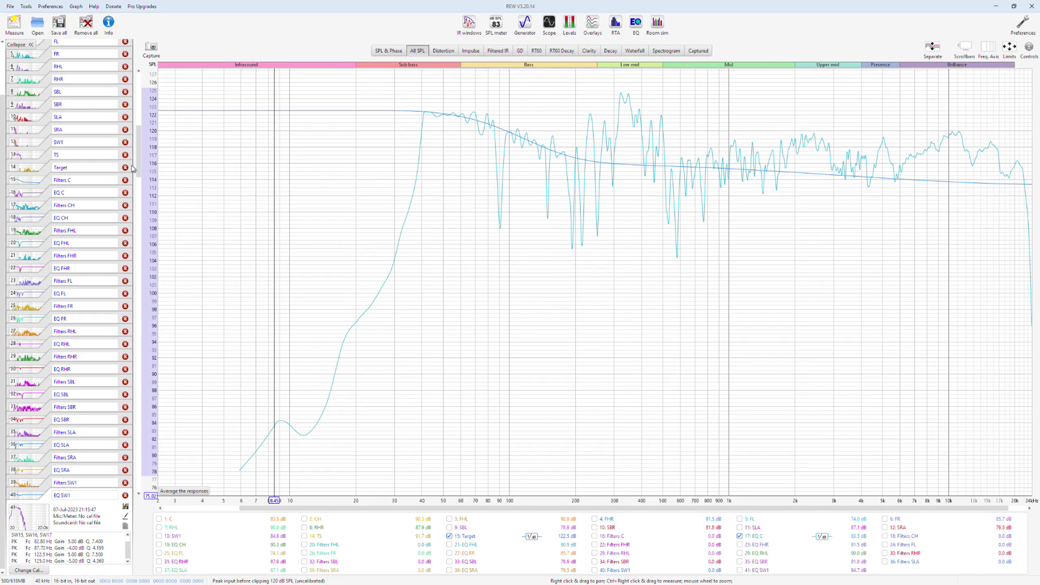
# - Open the EQ for measurement 17 EQ C and set its filter match range to 200 to 500 Hz
pyautogui.scroll(2, 105, 138)
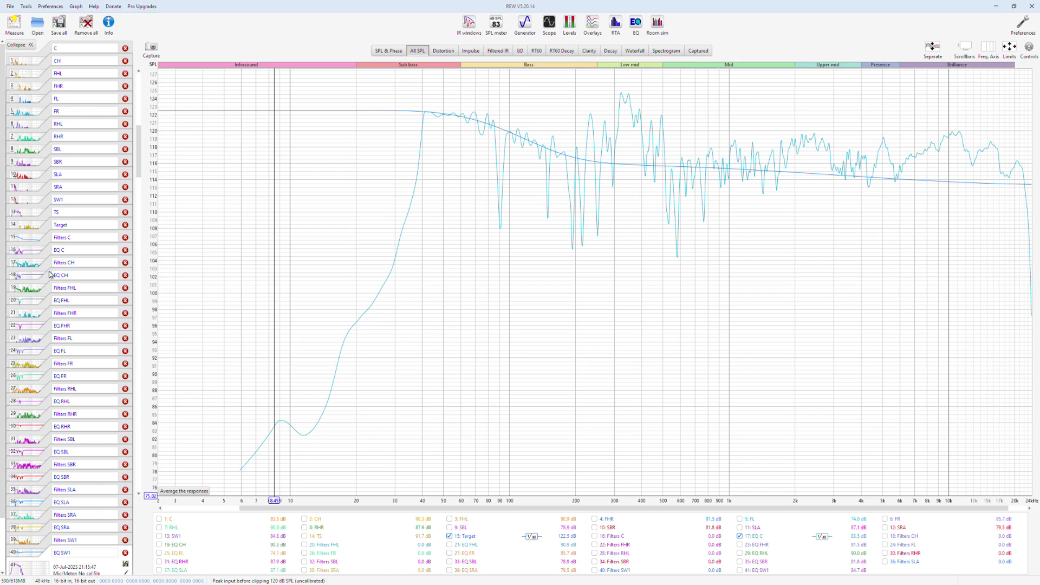
pyautogui.click(50, 253)
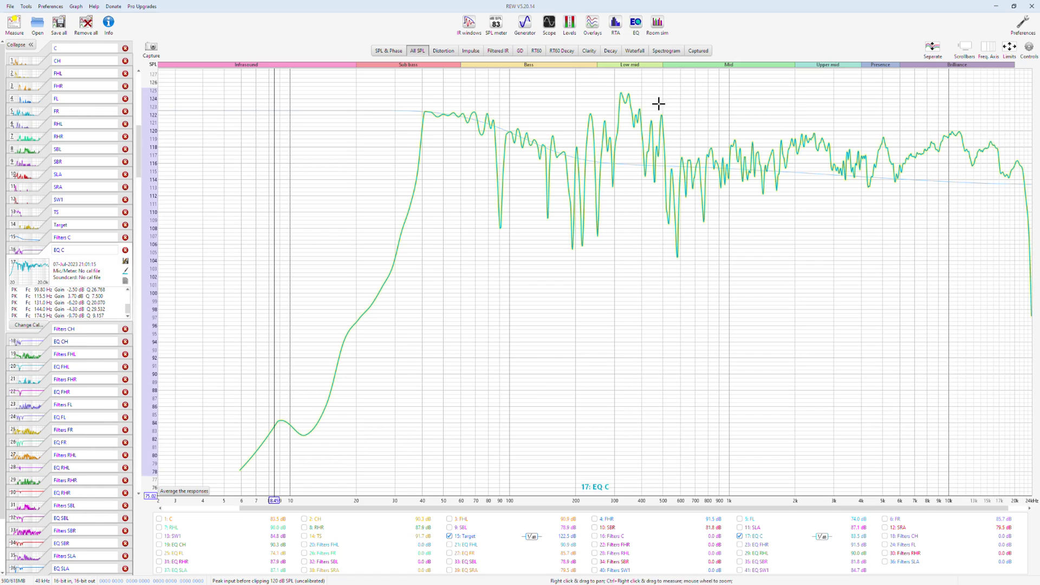
pyautogui.click(637, 25)
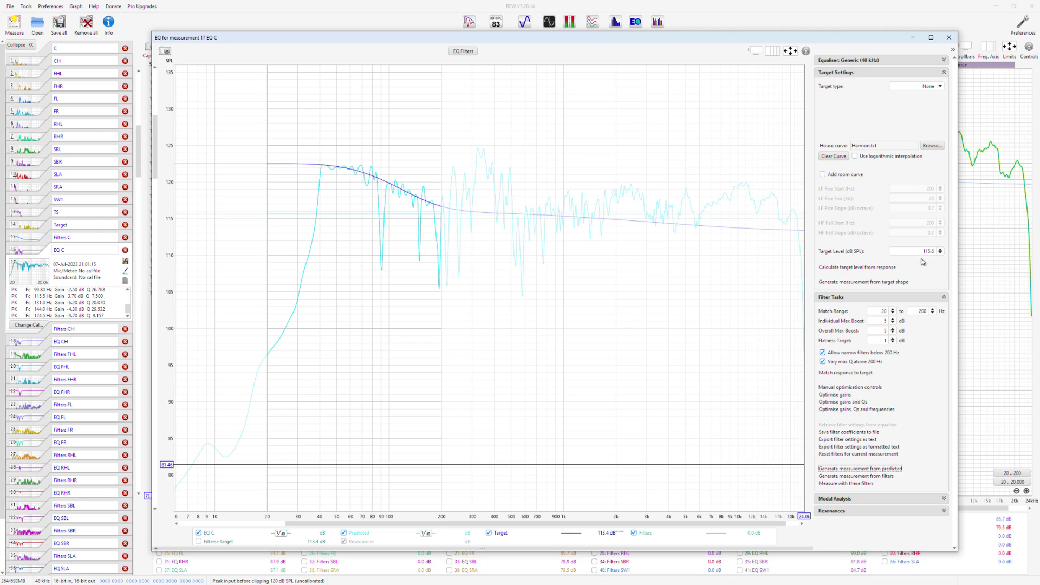
pyautogui.click(878, 311)
pyautogui.write('200')
pyautogui.press('Tab')
pyautogui.write('500')
pyautogui.press('Tab')
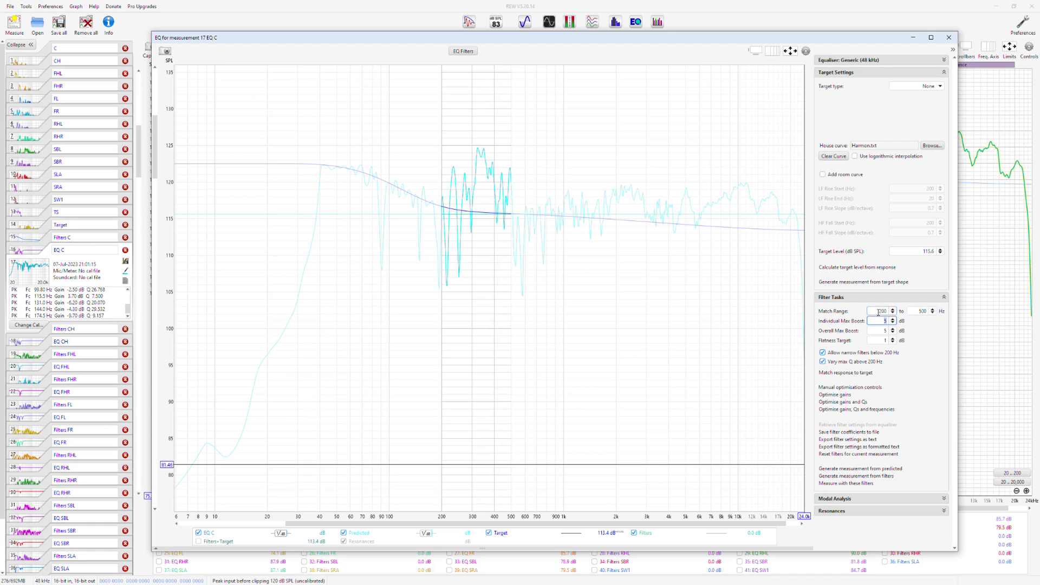
# - Set both the individual max boost and the overall max boost to 0 dB
pyautogui.write('0')
pyautogui.press('Tab')
pyautogui.write('0')
pyautogui.press('Tab')
pyautogui.press('Tab')
# - Match EQ C's response to the target, accepting the level warning, and generate measurements from its filters and predicted response
pyautogui.click(849, 373)
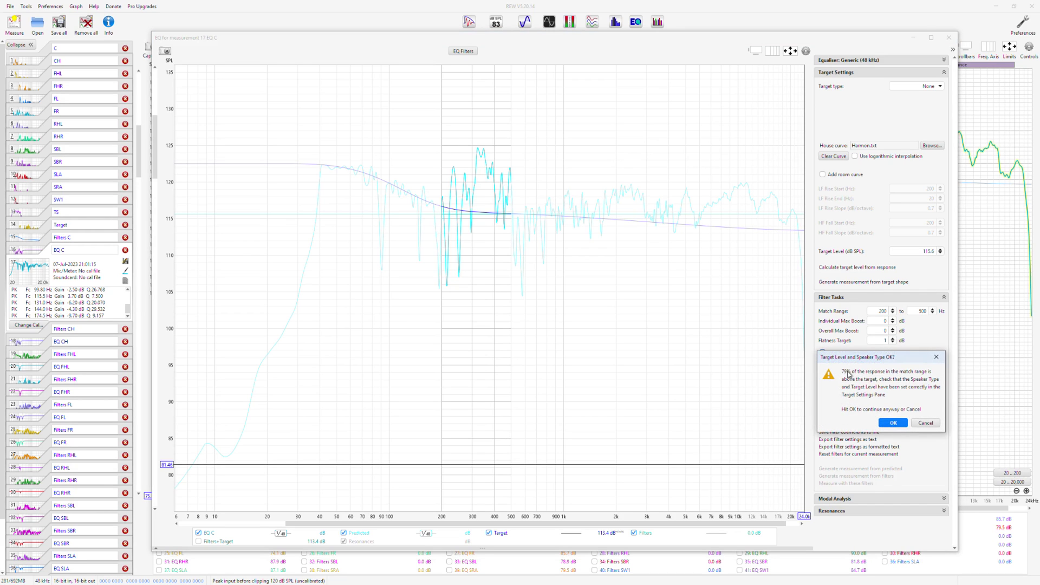
pyautogui.click(892, 423)
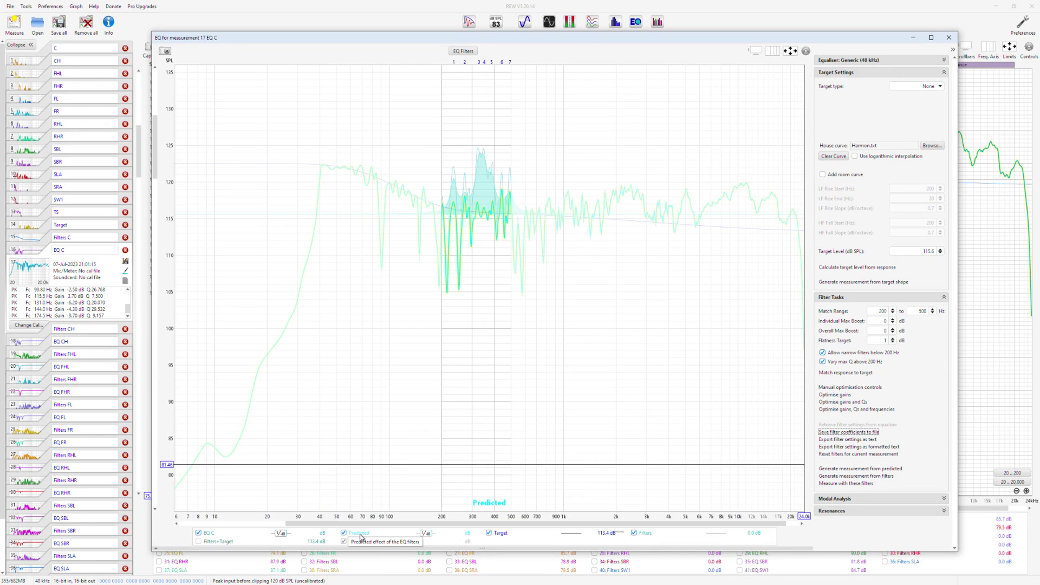
pyautogui.click(875, 477)
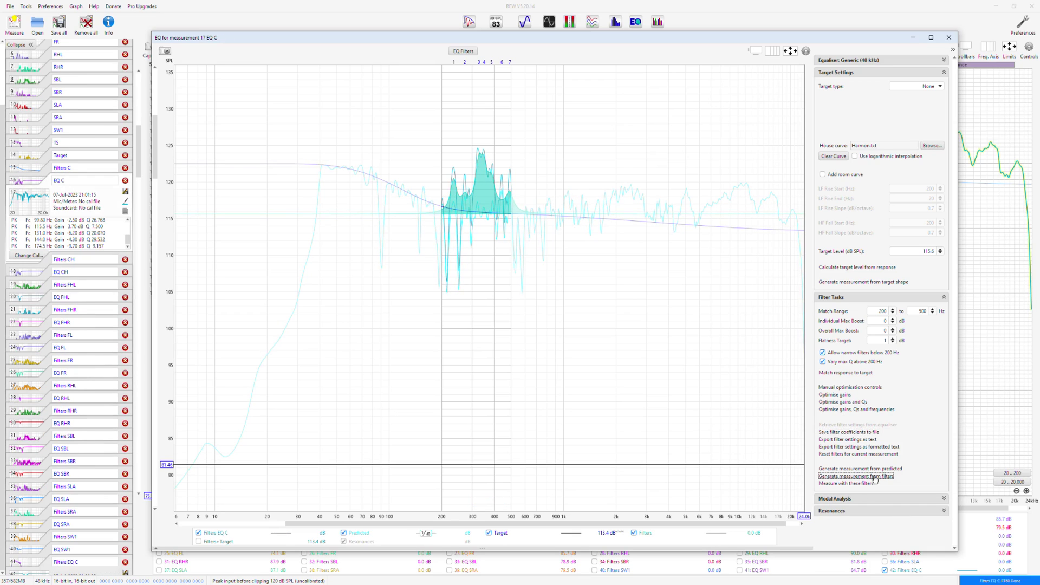
pyautogui.click(880, 469)
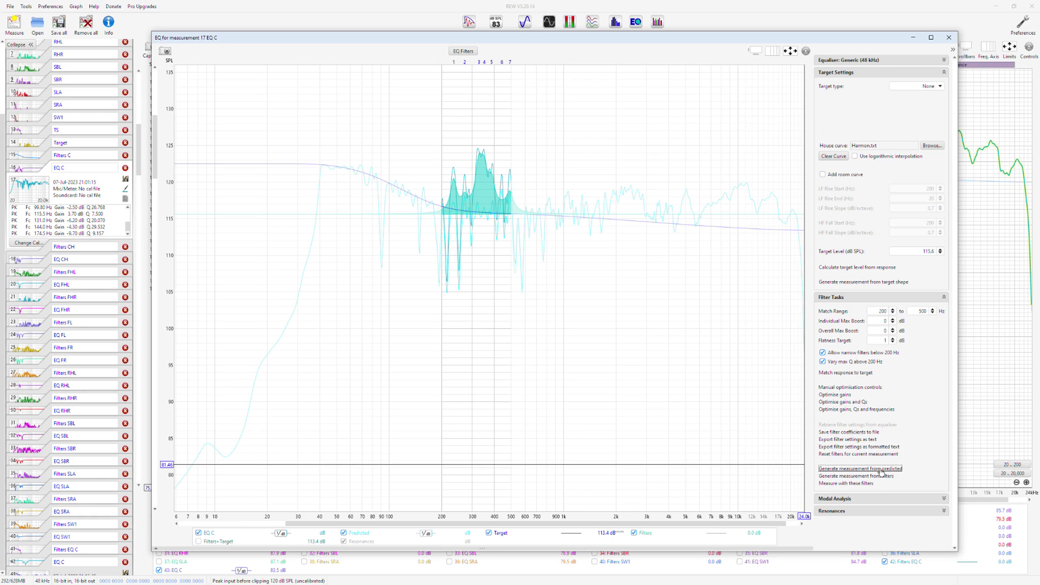
# - Compare the newly generated filter and predicted EQ C measurements with the earlier EQ C response on the All SPL graph
pyautogui.click(37, 560)
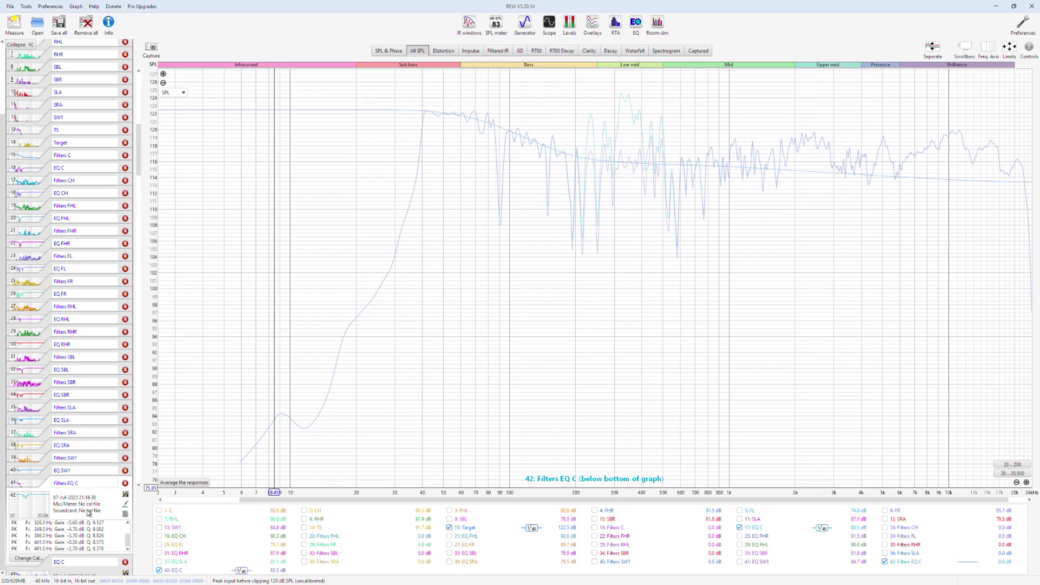
pyautogui.click(65, 573)
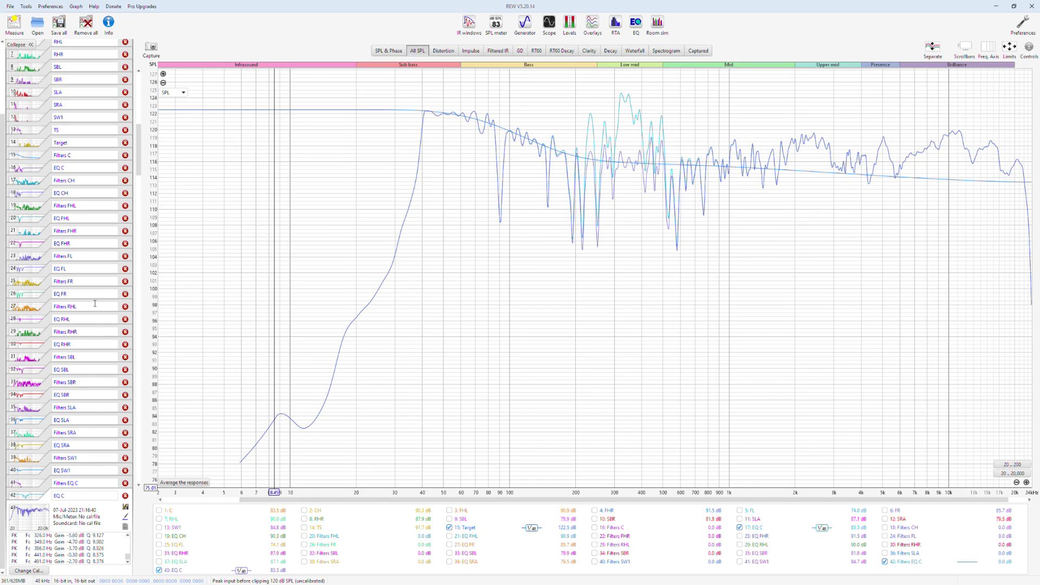
pyautogui.click(46, 177)
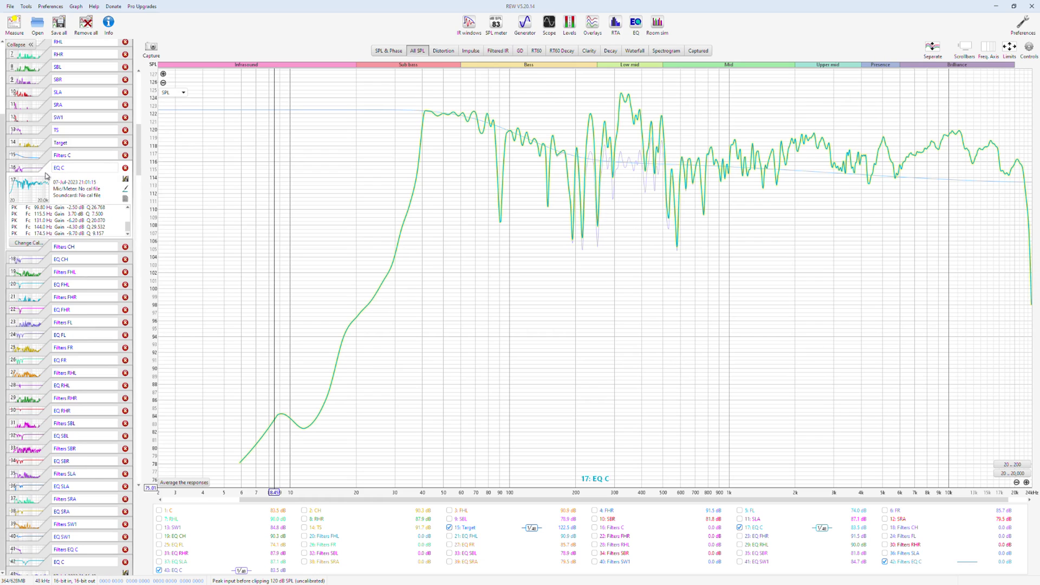
# - Open the EQ for EQ CH, match its response to the target, and generate measurements from its filters and predicted response
pyautogui.click(47, 262)
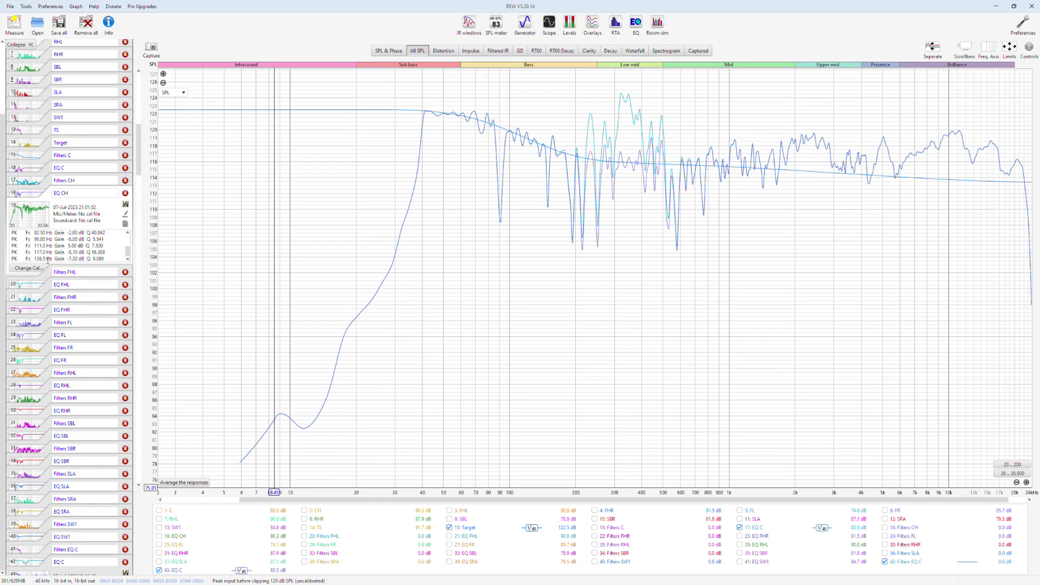
pyautogui.click(637, 22)
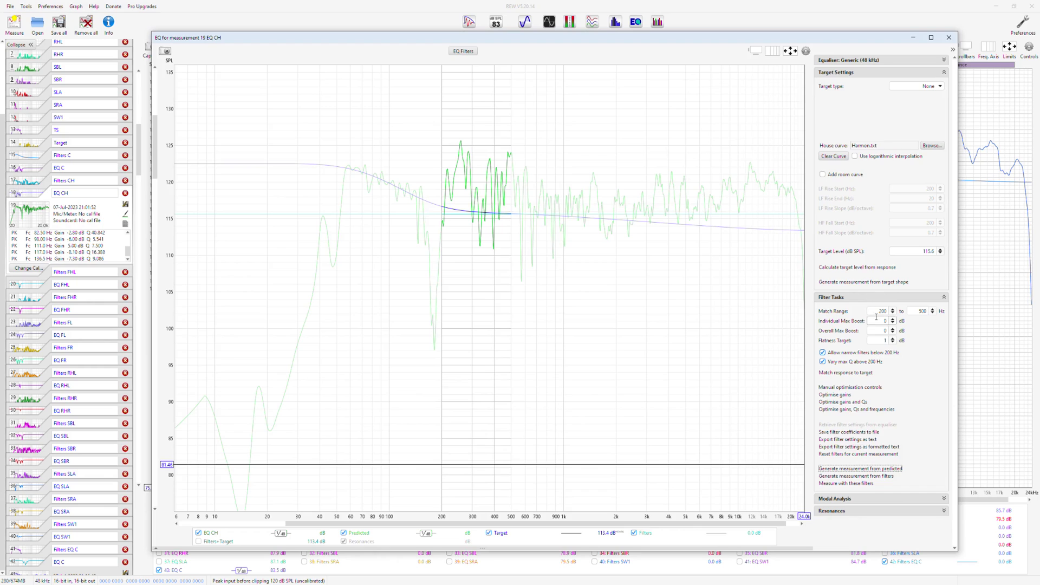
pyautogui.click(843, 373)
pyautogui.click(894, 423)
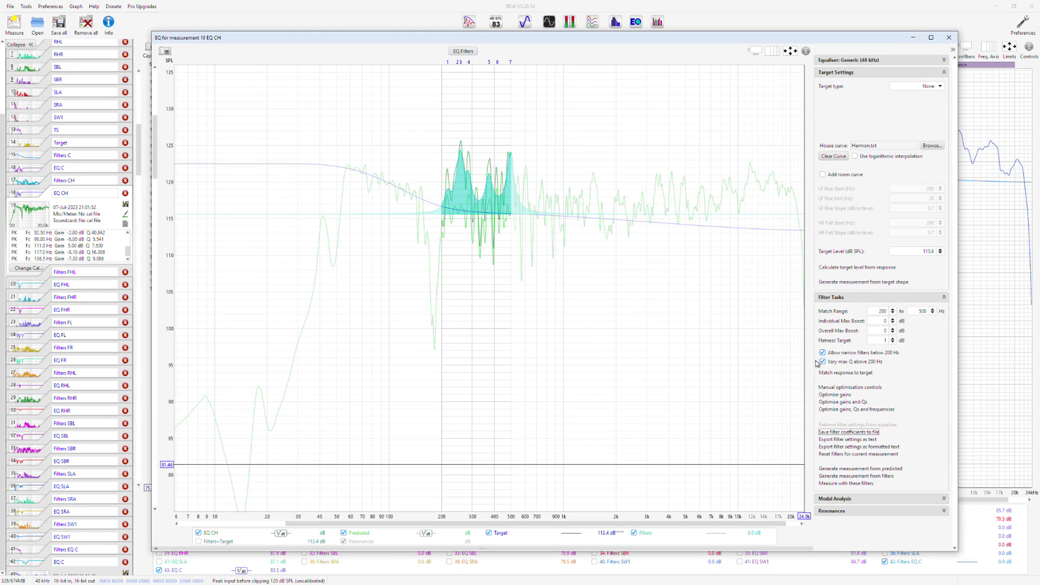
pyautogui.click(884, 477)
pyautogui.click(882, 469)
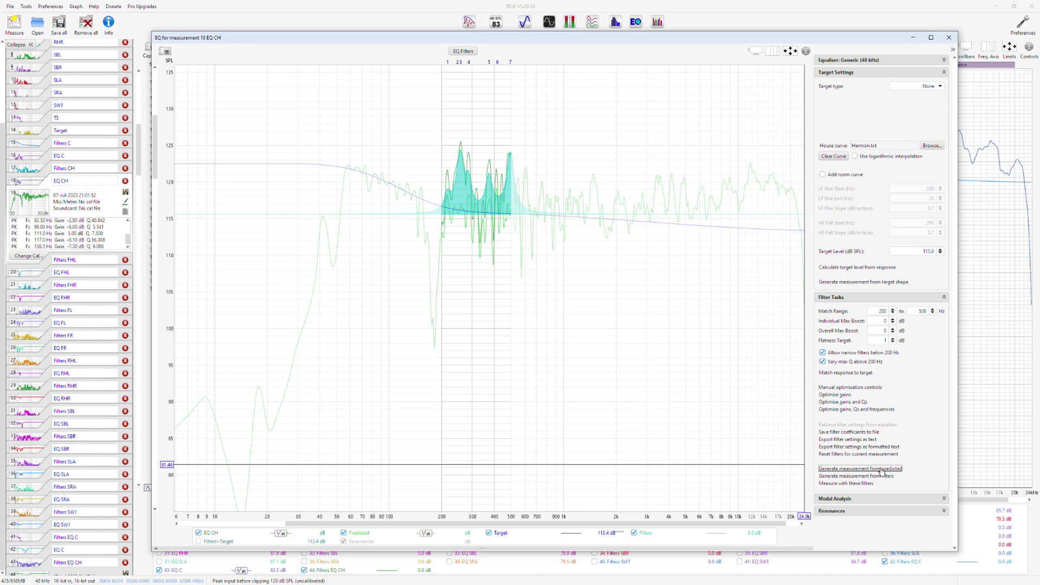
# - Open the EQ for EQ FHL, match its response to the target, and generate measurements from its filters and predicted response
pyautogui.click(596, 25)
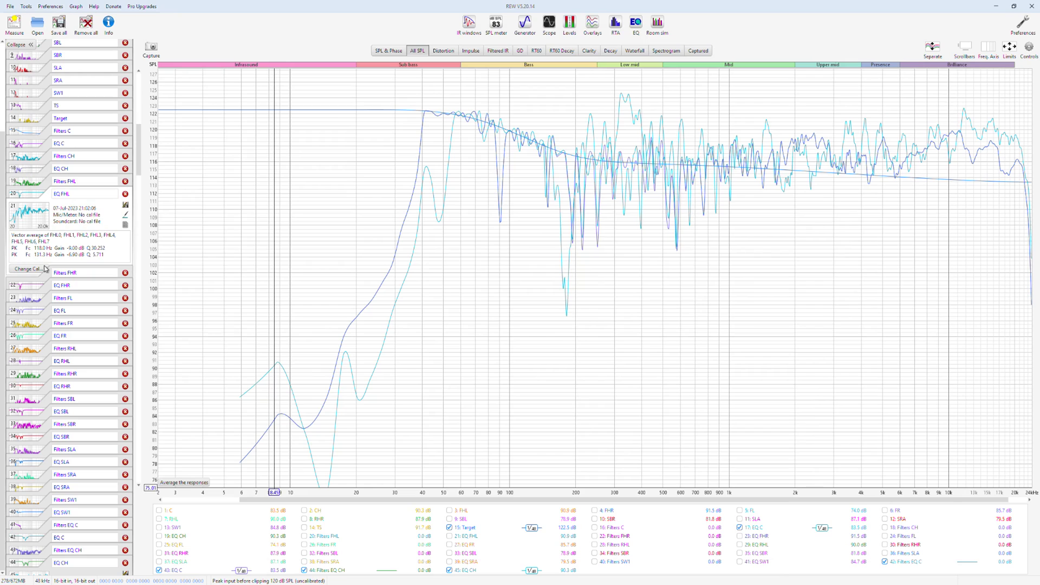
pyautogui.click(636, 24)
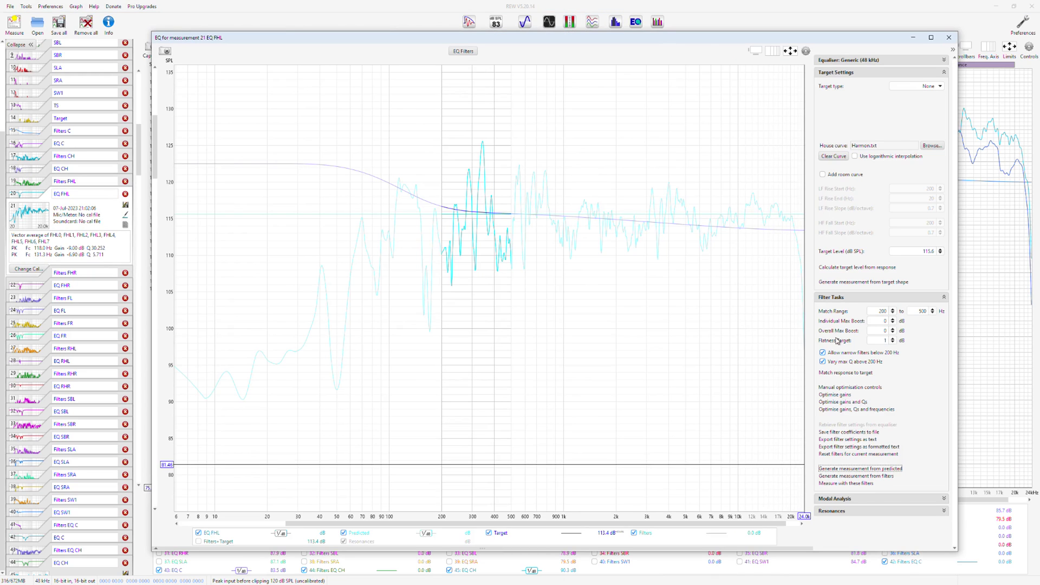
pyautogui.click(853, 374)
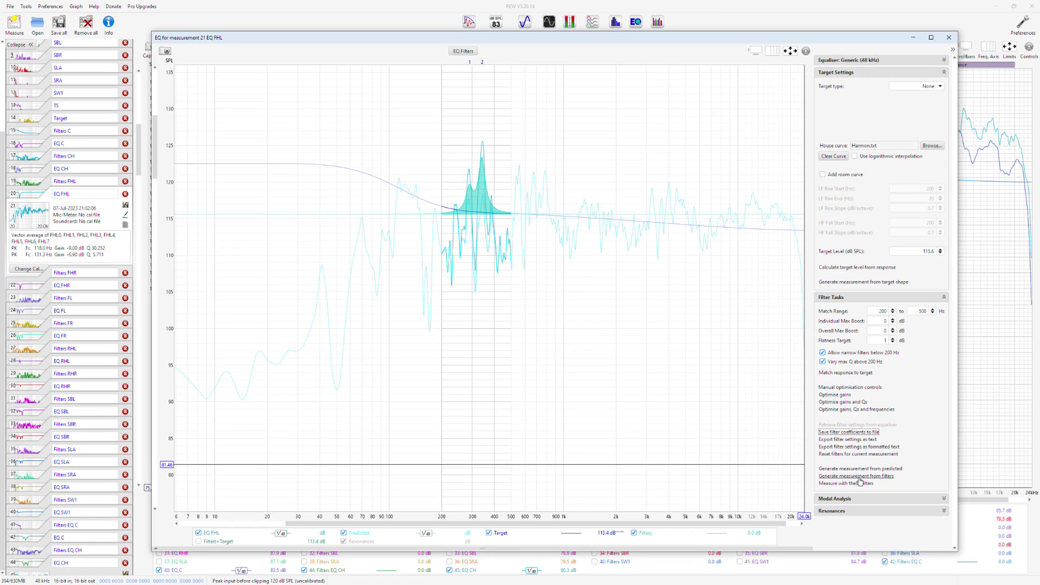
pyautogui.click(863, 476)
pyautogui.click(864, 469)
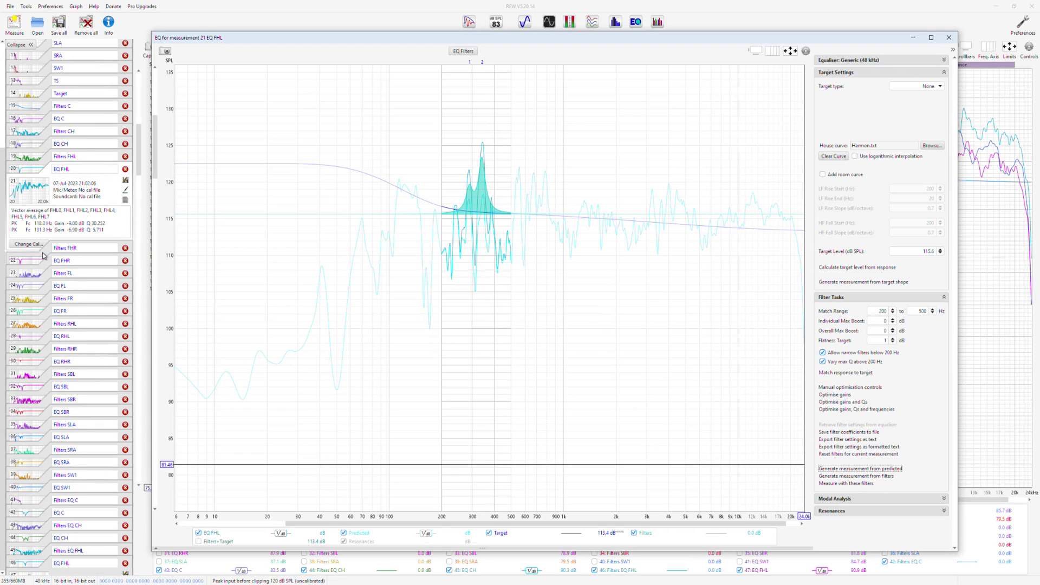
# - Open the EQ for EQ FHR, match its response to the target, and generate measurements from its filters and predicted response
pyautogui.click(46, 270)
pyautogui.click(636, 21)
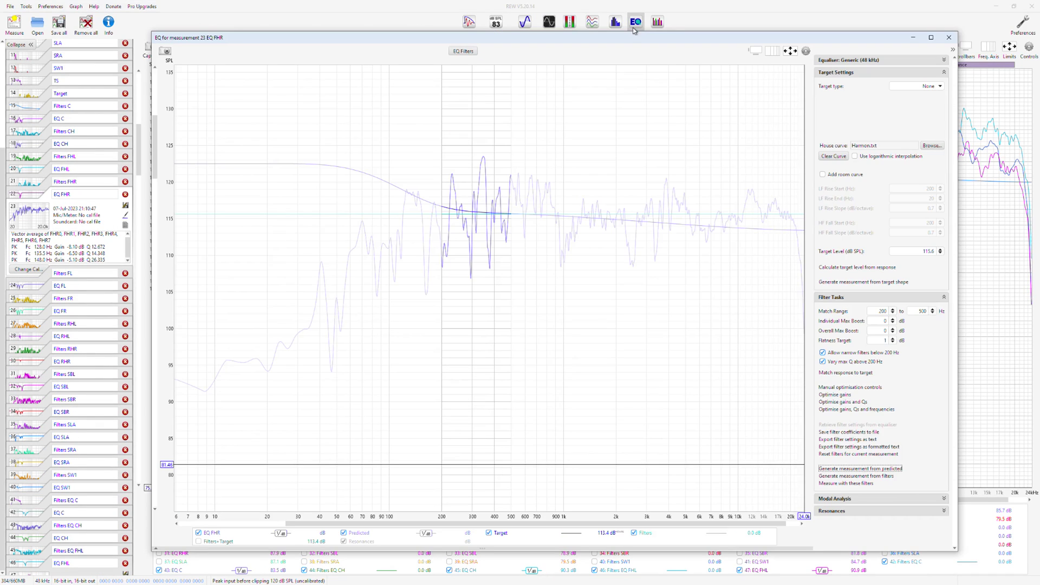
pyautogui.click(853, 374)
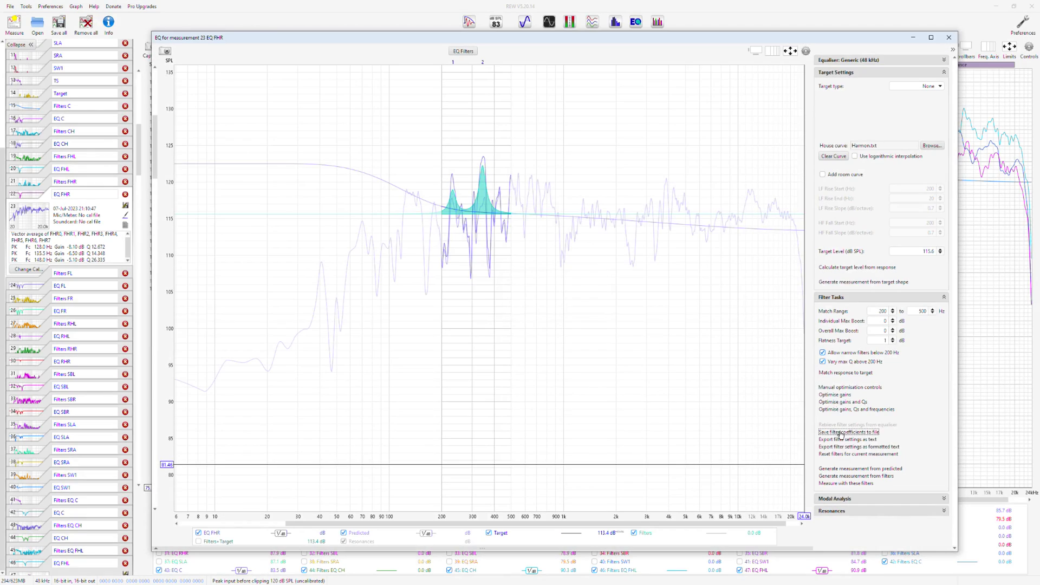
pyautogui.click(861, 476)
pyautogui.click(863, 470)
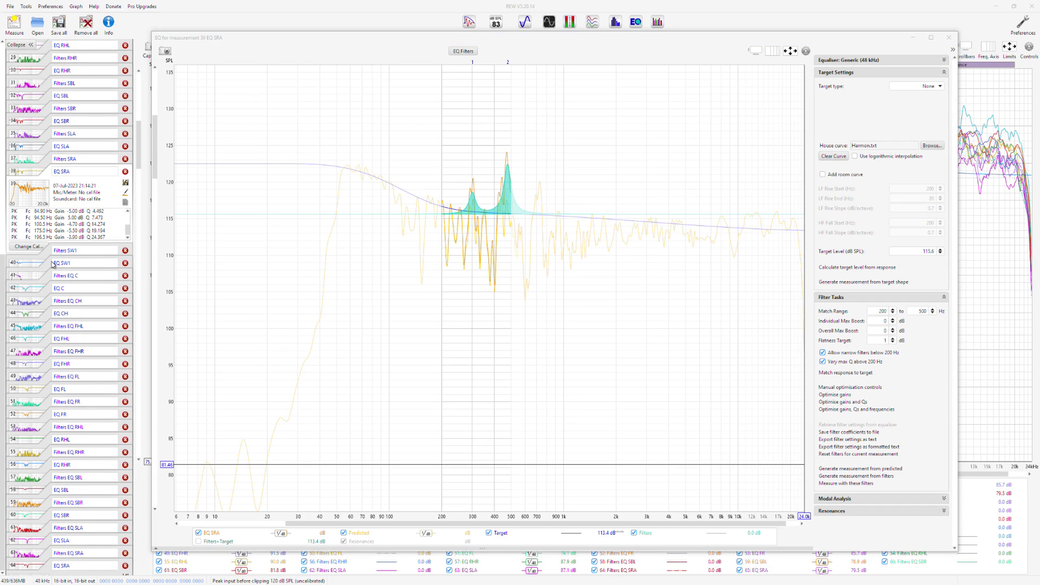
# - Return to the All SPL graph with EQ SW1 selected and clear all trace selections
pyautogui.click(45, 264)
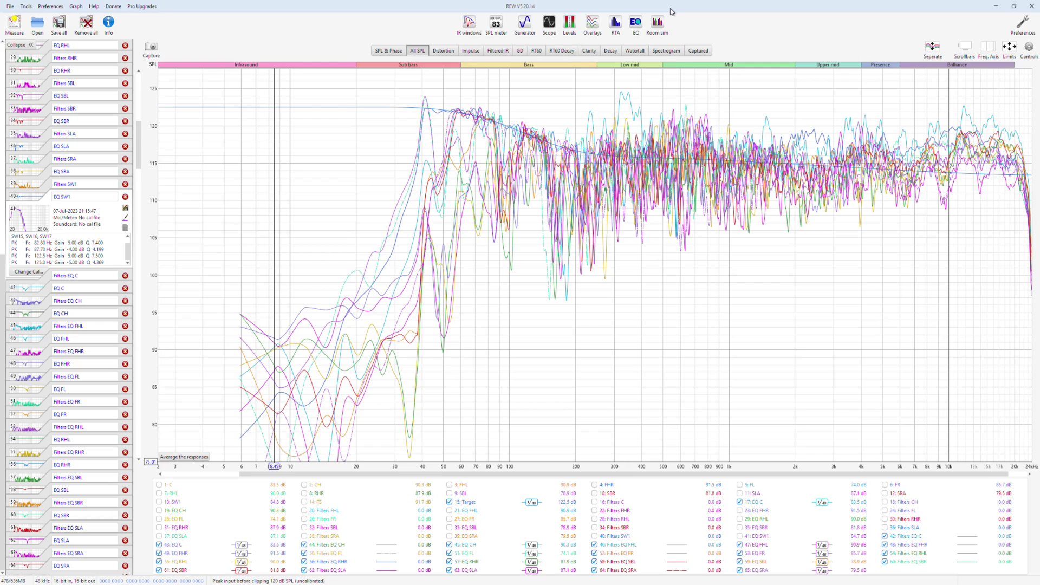
pyautogui.rightClick(506, 524)
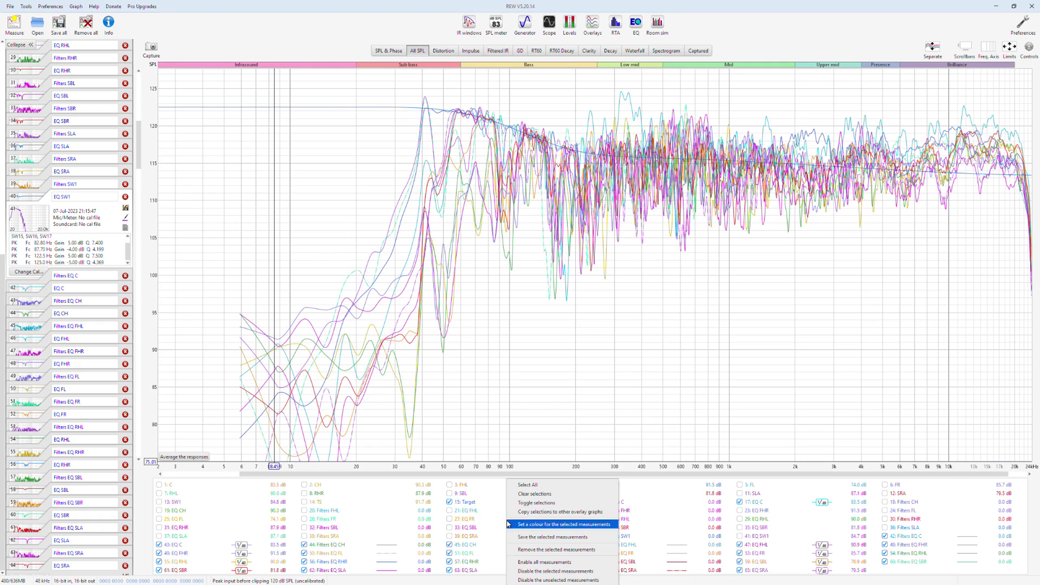
pyautogui.click(534, 494)
# - Select measurement 43 EQ C and show it with 17 EQ C and the Target on the All SPL graph
pyautogui.click(48, 288)
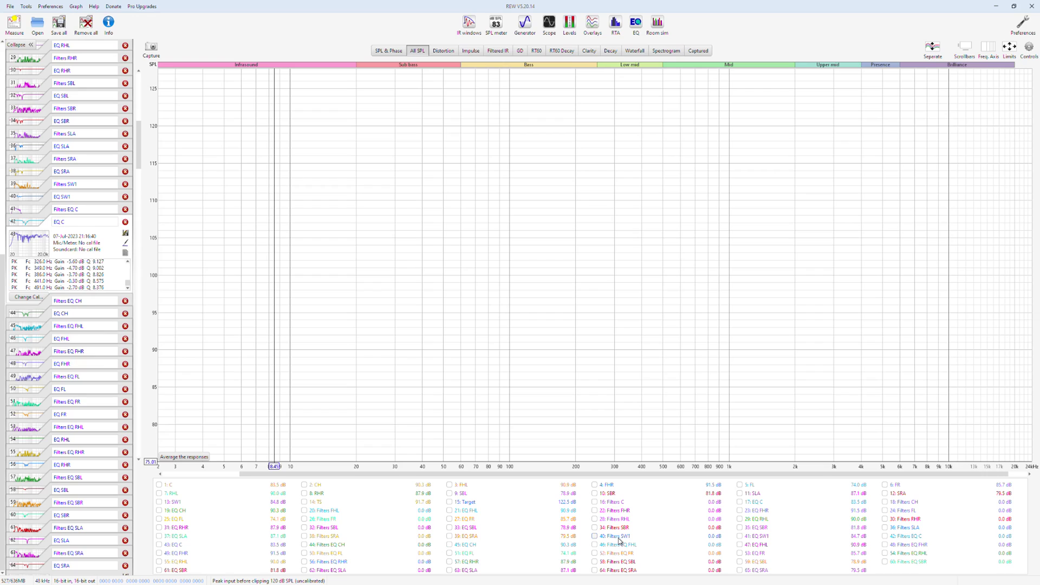
pyautogui.click(739, 502)
pyautogui.click(449, 502)
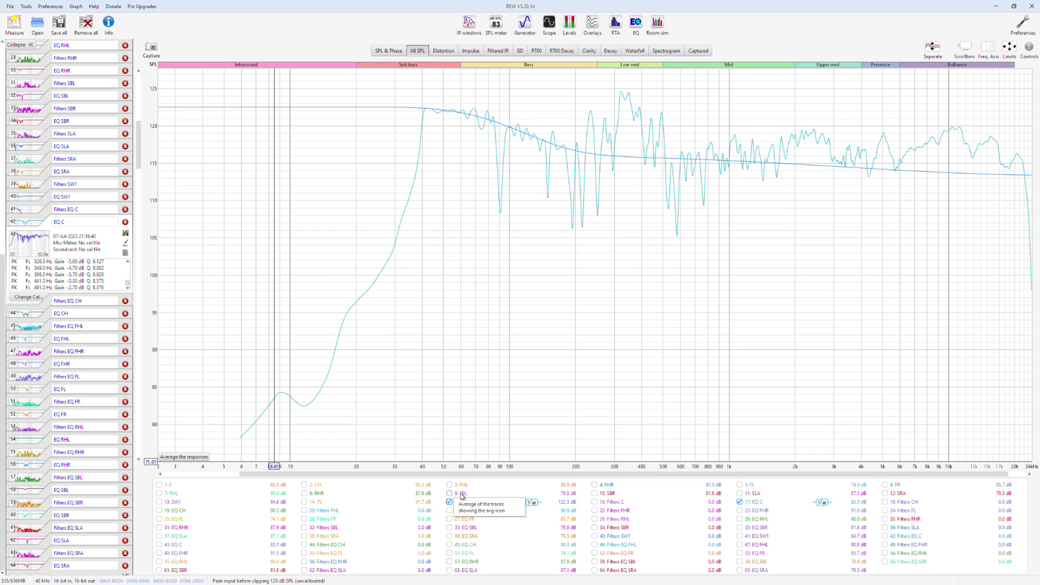
pyautogui.click(159, 545)
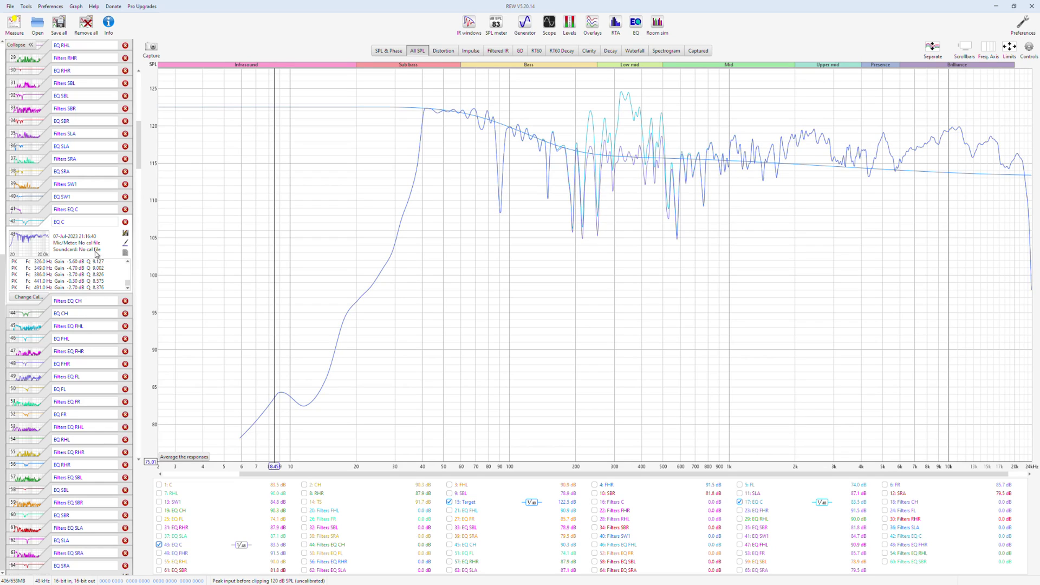
# - Open the IR windows settings for measurement 43 EQ C and move the dialog clear of the measurement list
pyautogui.click(469, 24)
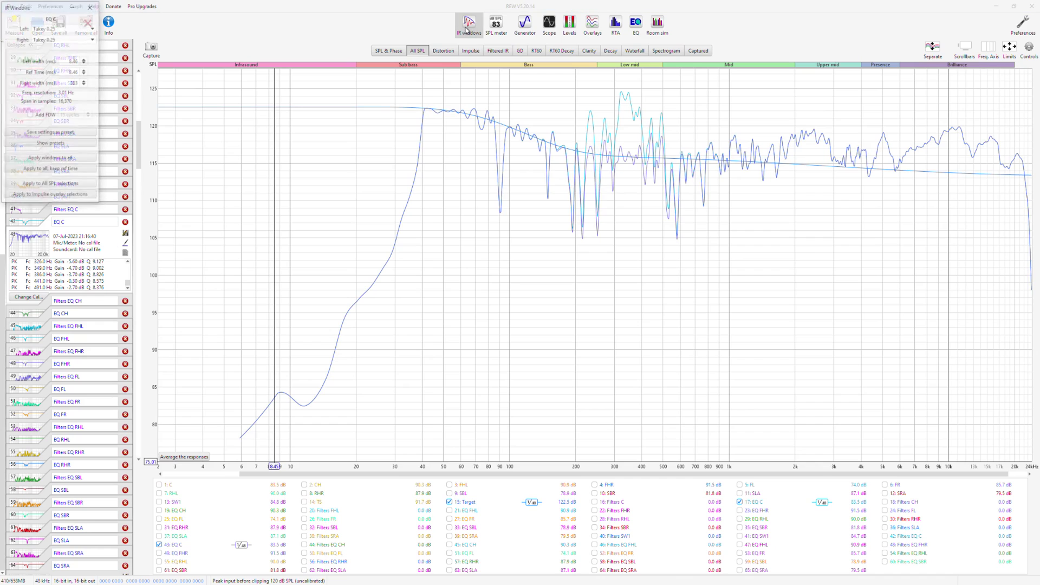
pyautogui.moveTo(41, 7); pyautogui.dragTo(893, 237)
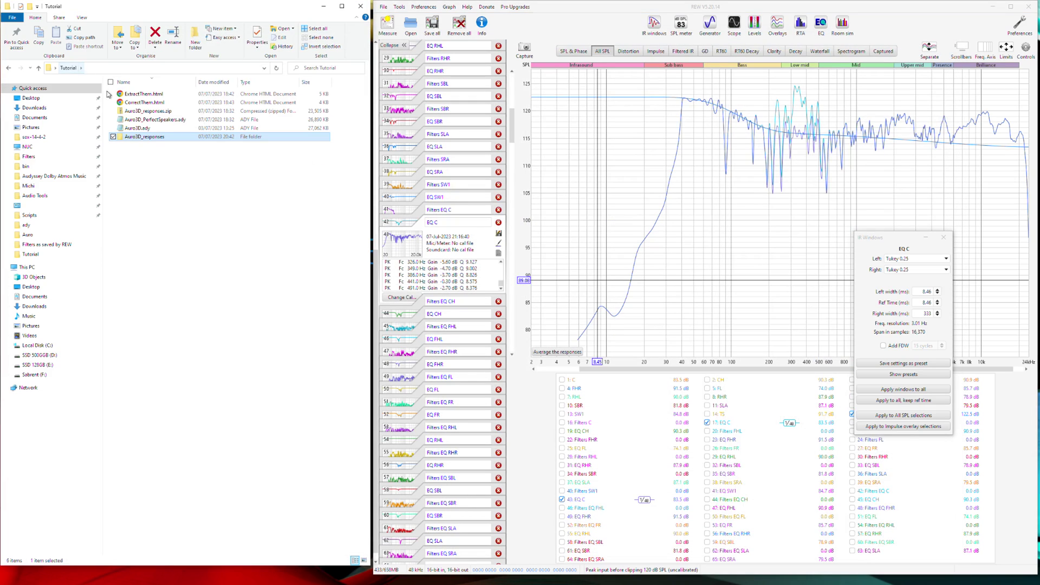
# - Switch to Chrome, find JSON Editor Online through a "json editor online" search, and load the Auro3D.ady file into its first editor
pyautogui.moveTo(435, 584)
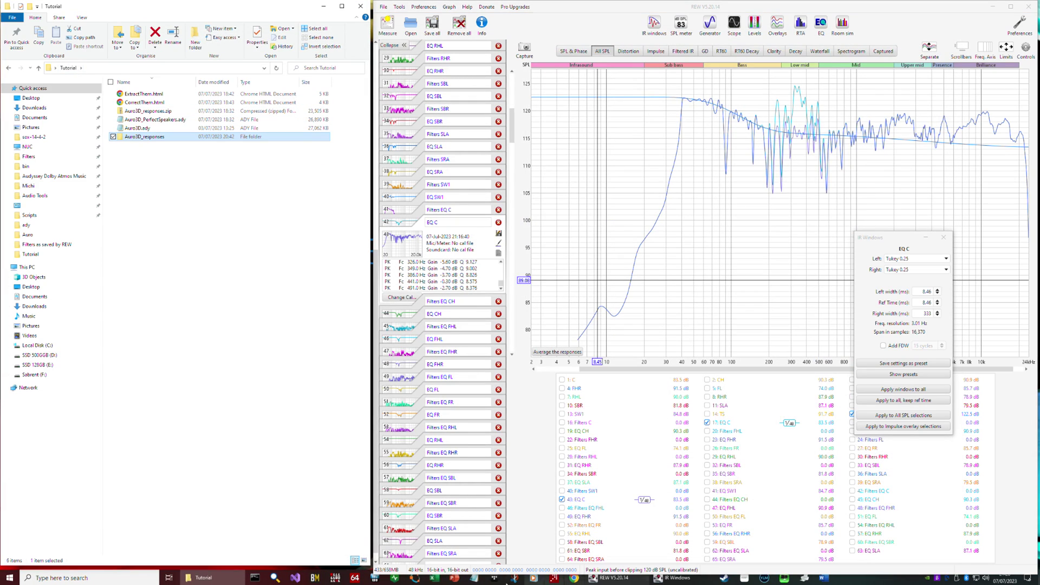
pyautogui.click(574, 578)
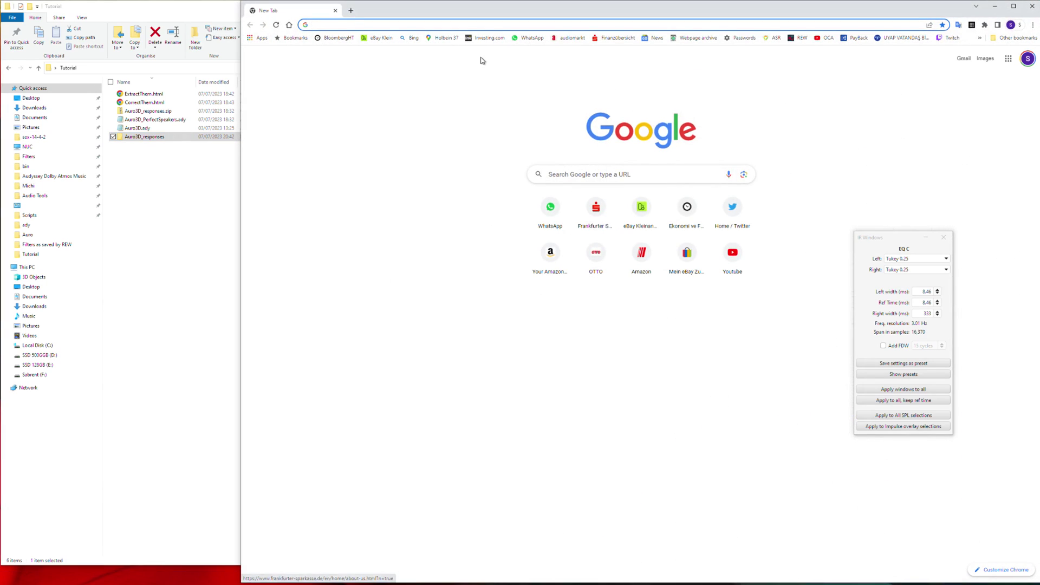
pyautogui.click(578, 176)
pyautogui.click(580, 197)
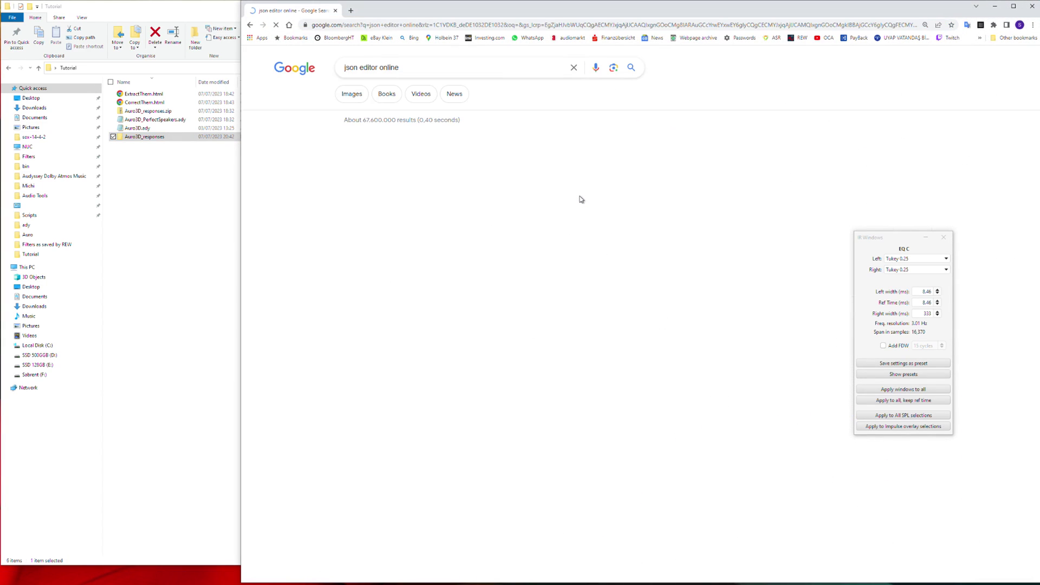
pyautogui.click(155, 130)
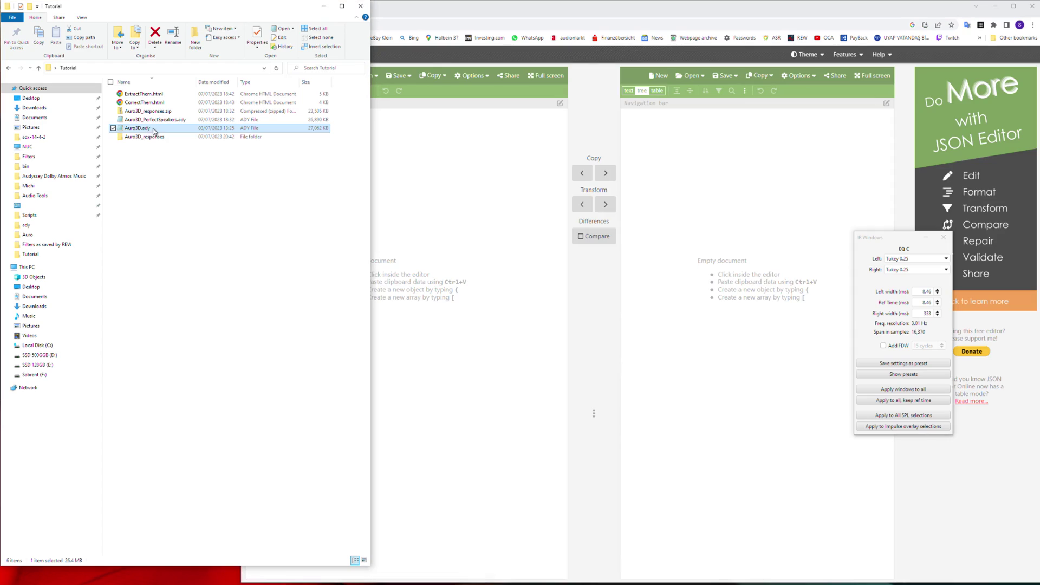
pyautogui.moveTo(155, 131); pyautogui.dragTo(505, 179)
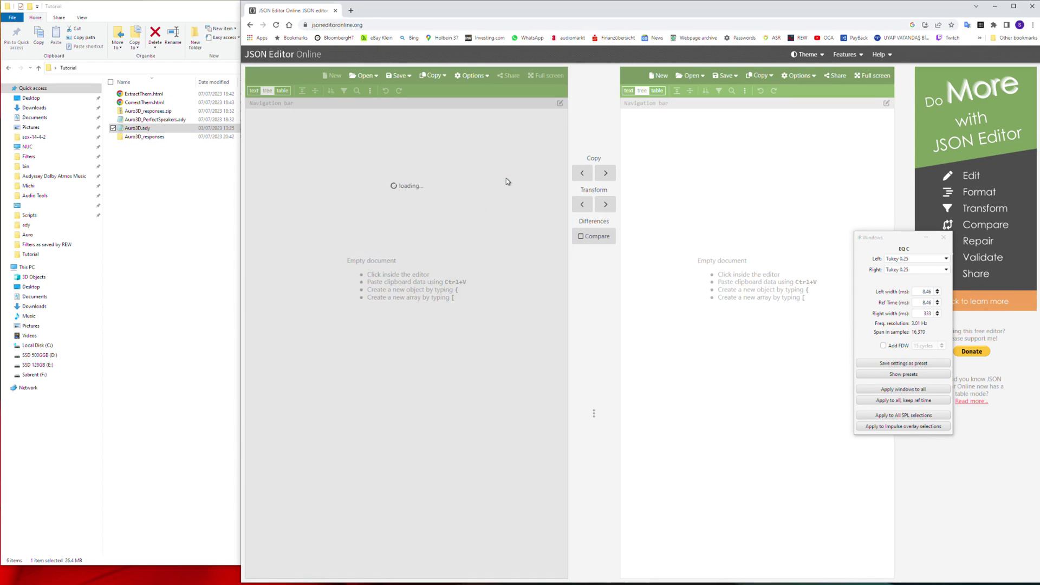
# - Expand detectedChannels and channel 0 with its channelReport to check the FL speaker's distance, and glance back at REW
pyautogui.click(258, 267)
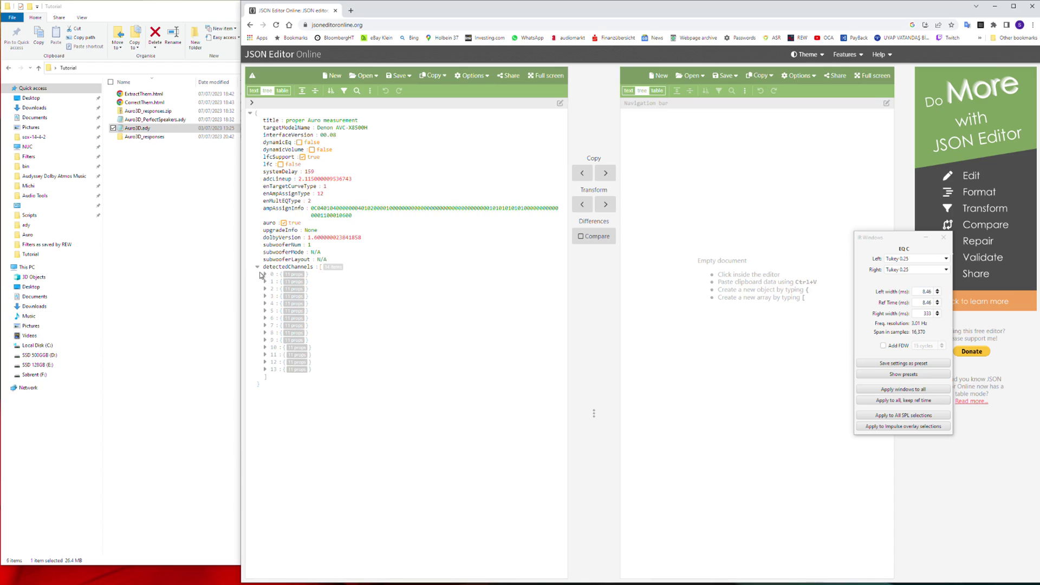
pyautogui.click(265, 274)
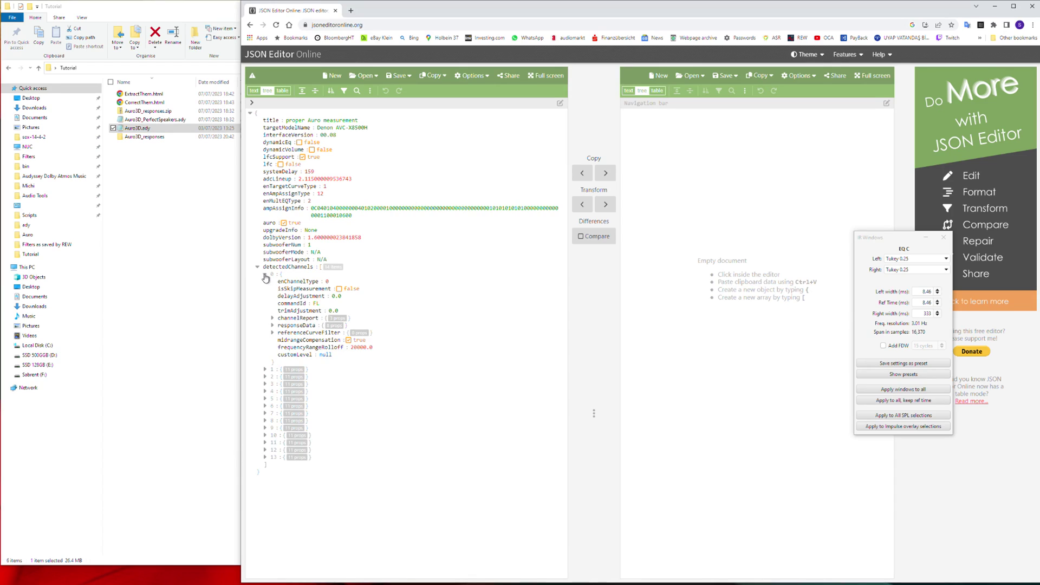
pyautogui.click(273, 319)
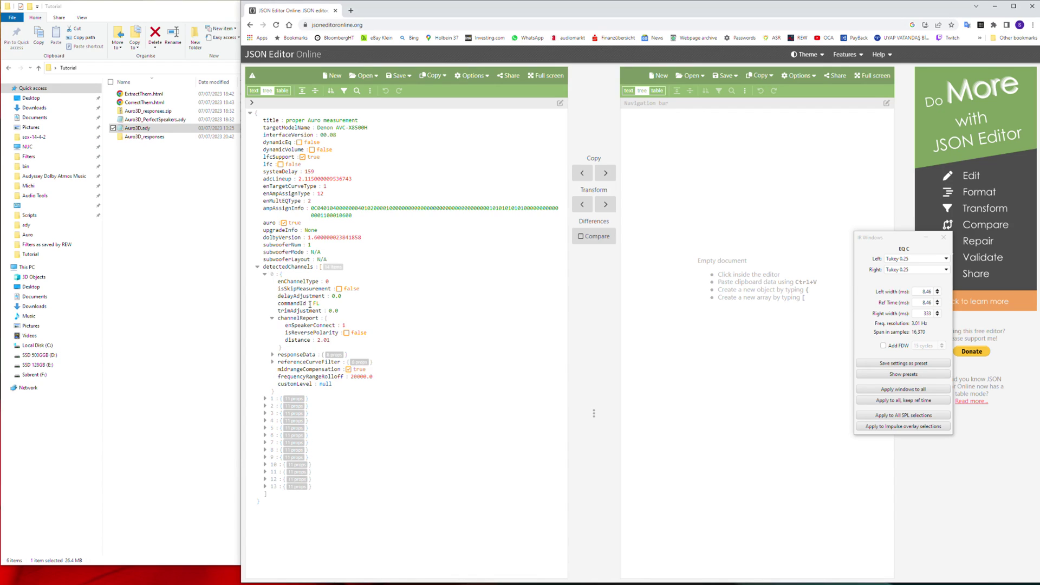
pyautogui.moveTo(202, 579)
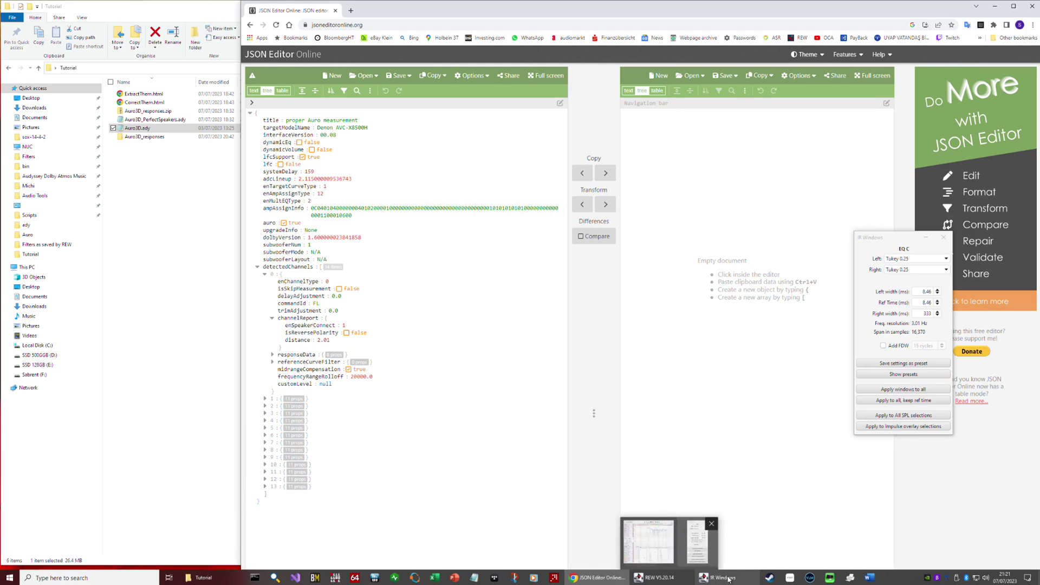
pyautogui.click(671, 578)
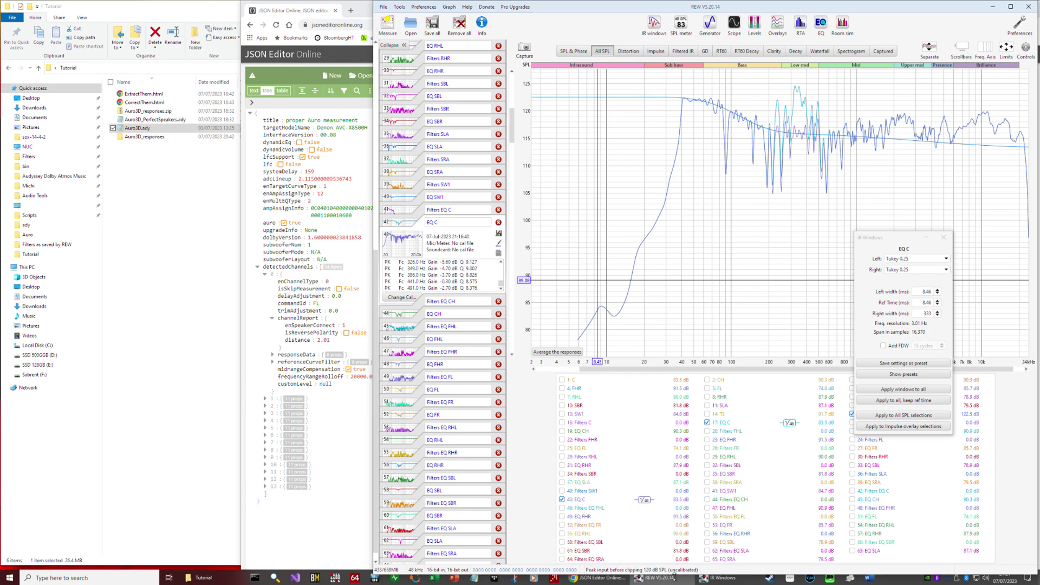
# - Collapse channel 0 in the JSON tree and expand channel 1's channelReport to look up the C speaker's distance
pyautogui.click(265, 405)
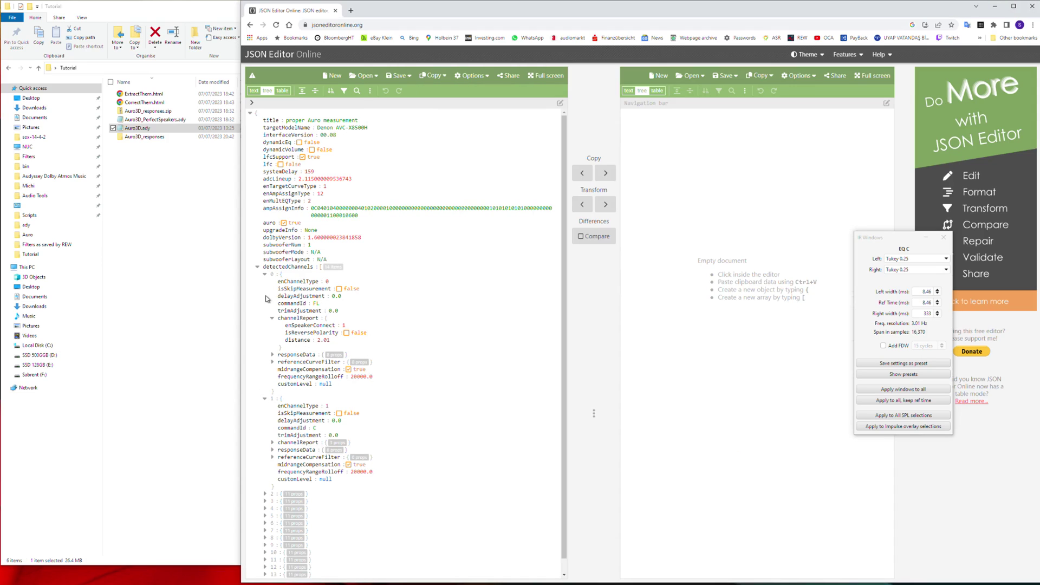
pyautogui.click(265, 274)
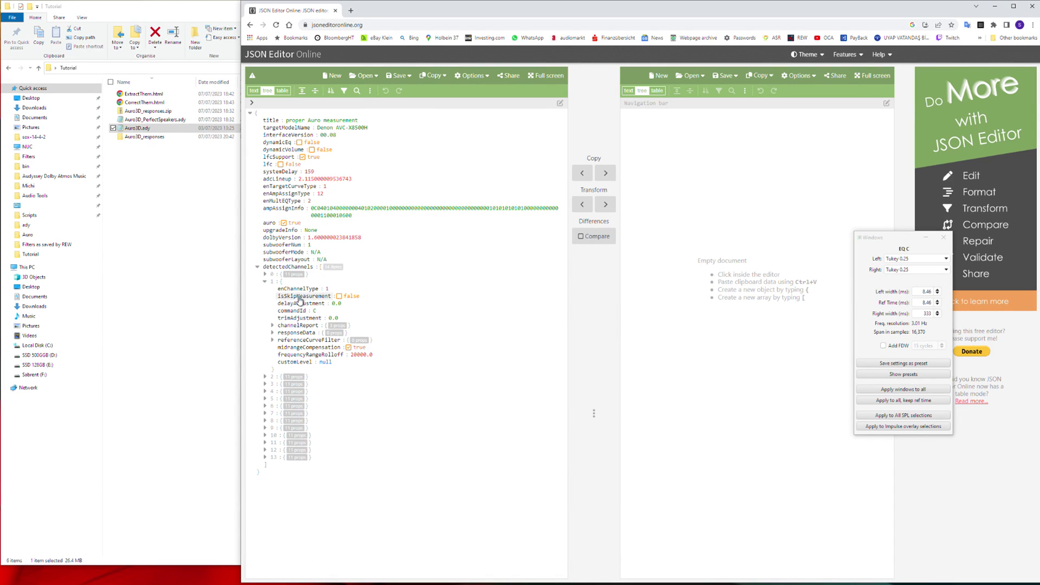
pyautogui.click(272, 326)
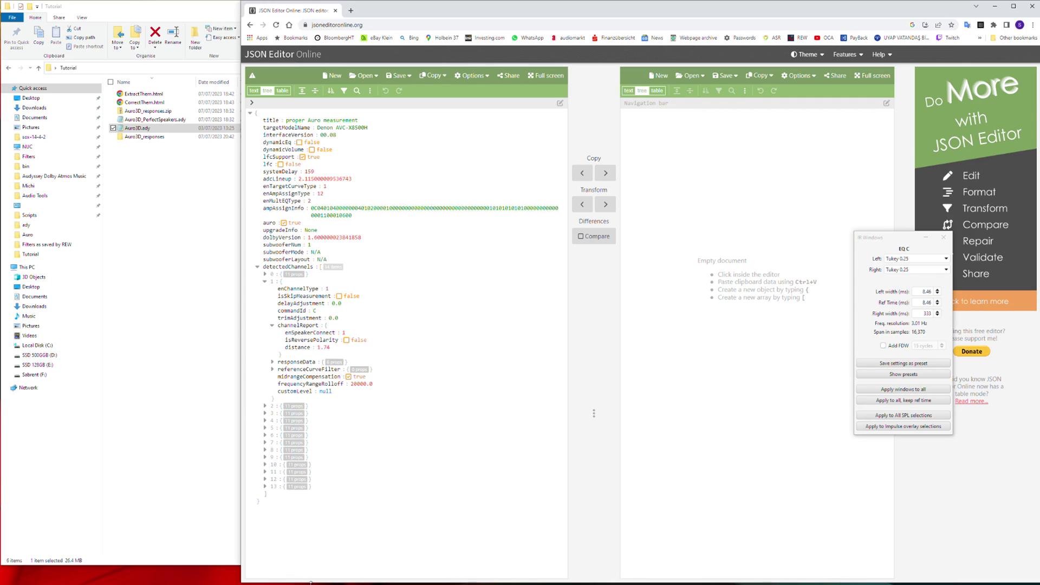
# - Calculate 1.74/300 with a Google search in a new browser tab
pyautogui.hotkey('ctrl', 't')
pyautogui.click(615, 175)
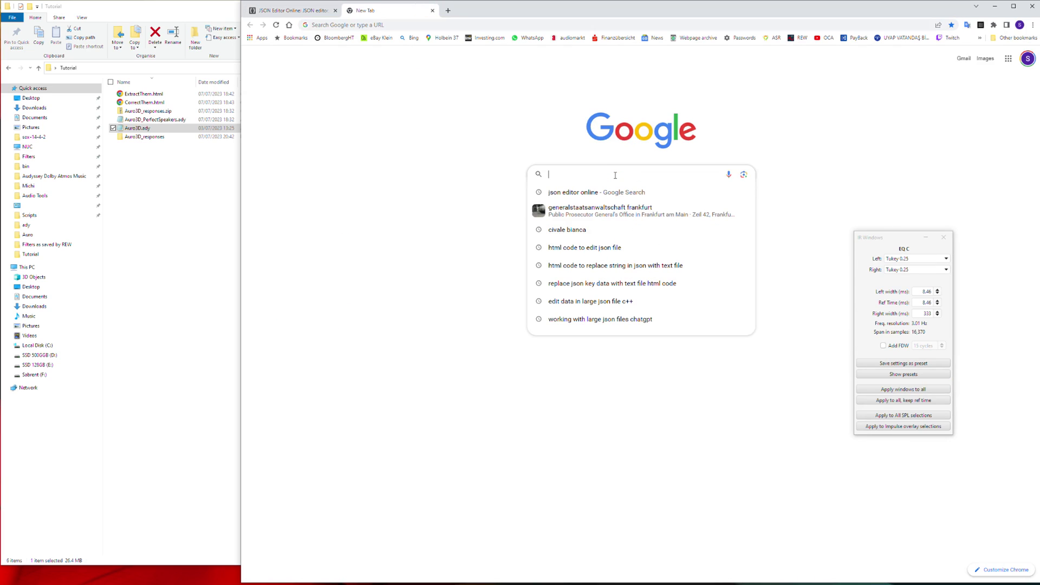
pyautogui.write('1.74')
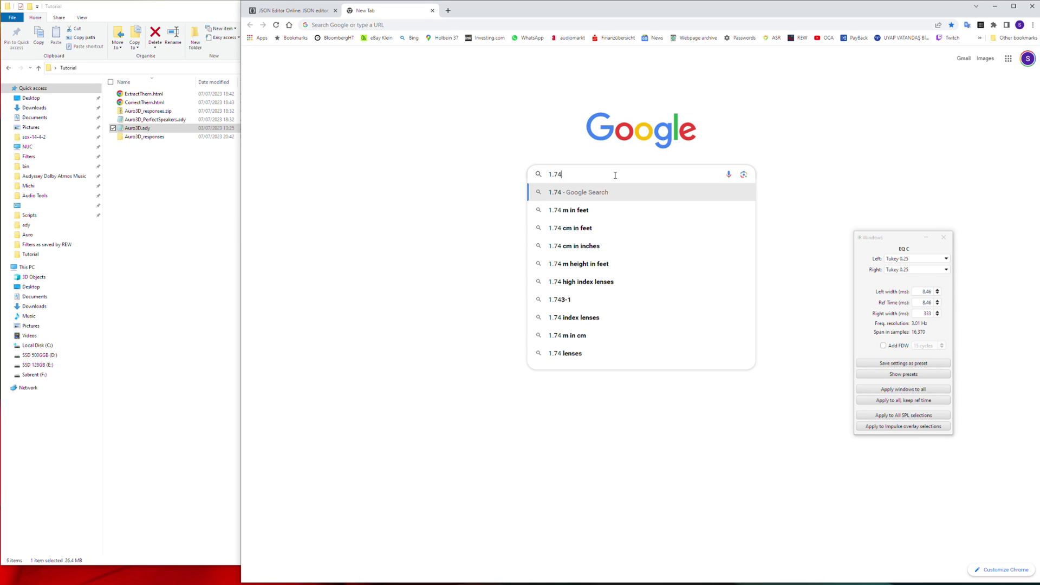
pyautogui.write('/')
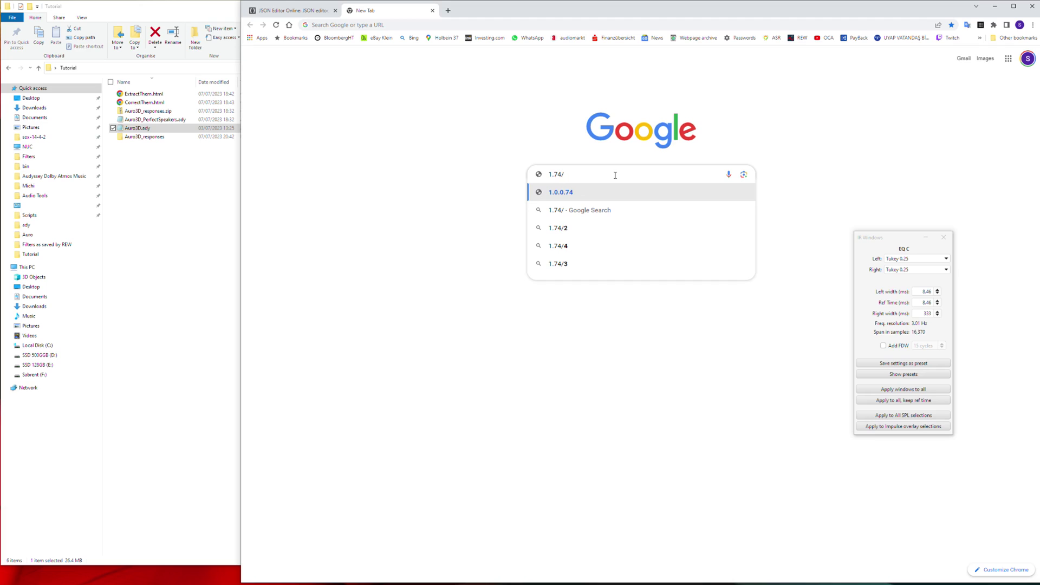
pyautogui.write('300')
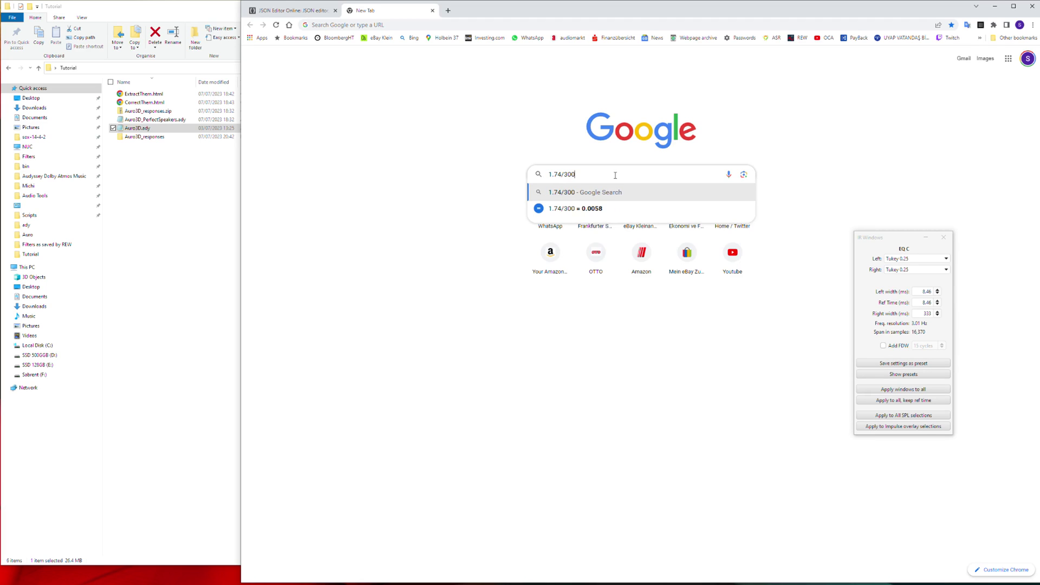
pyautogui.press('Return')
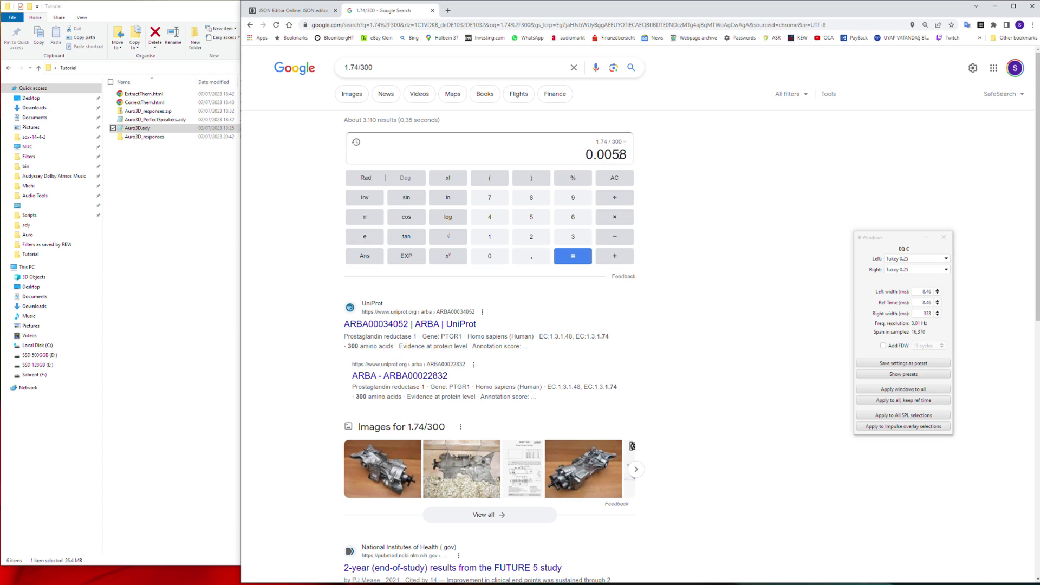
pyautogui.click(621, 155)
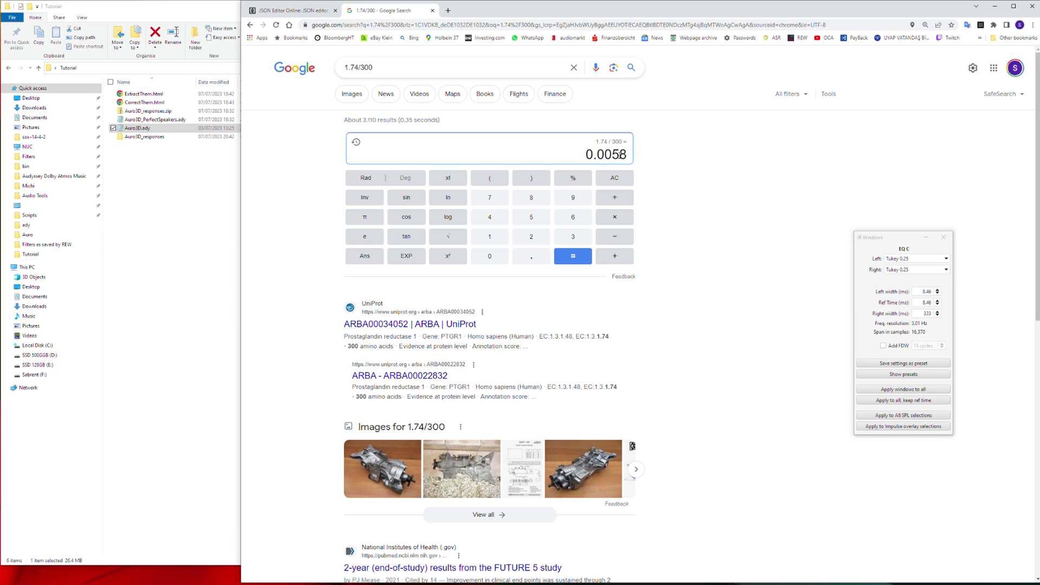
# - Close the file window, minimise the browser to return to REW, and set EQ C's right IR window width to 5.8 ms
pyautogui.click(200, 15)
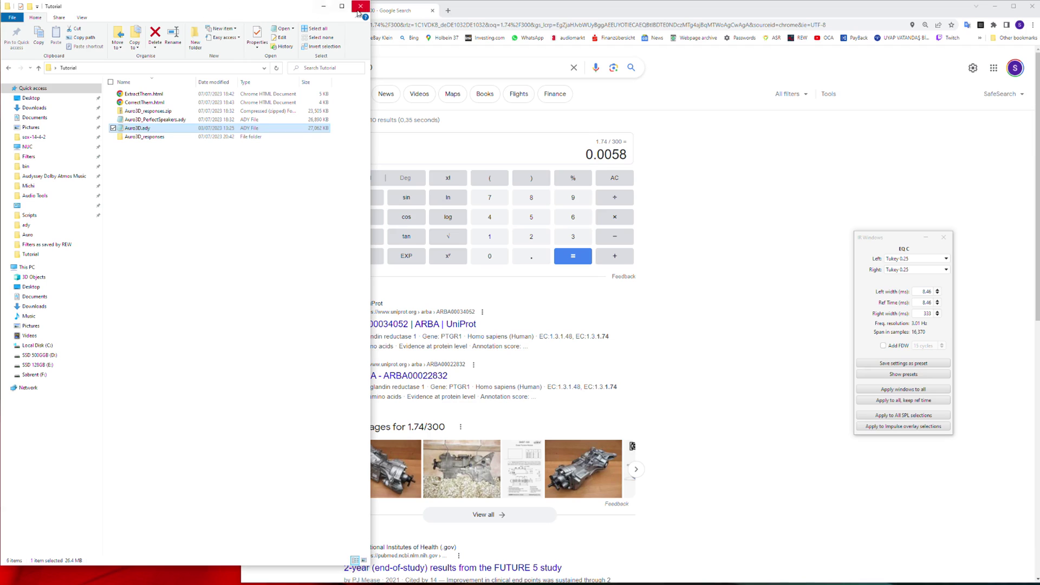
pyautogui.click(994, 6)
pyautogui.click(921, 313)
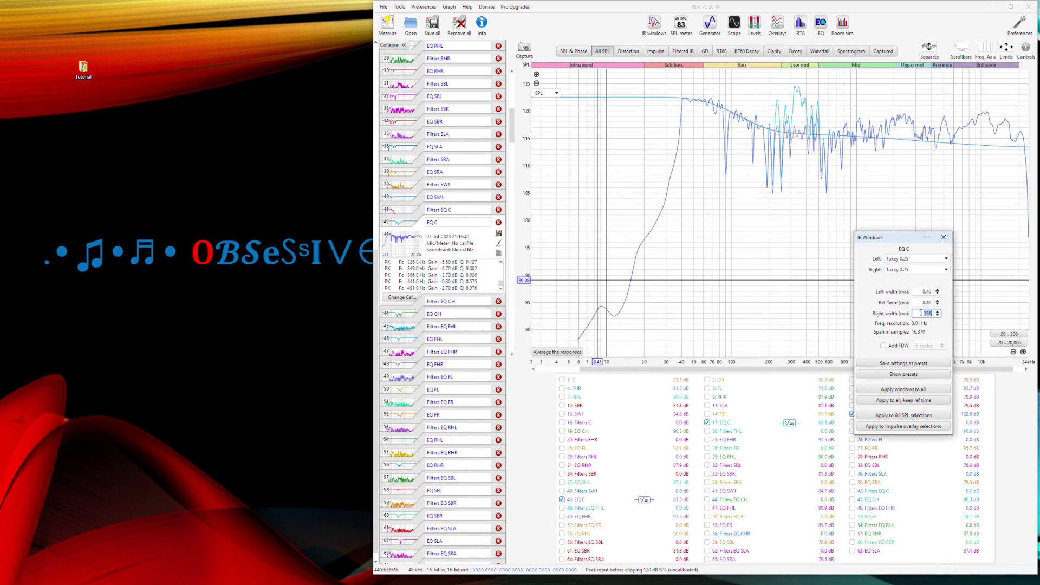
pyautogui.write('5.8')
pyautogui.press('Return')
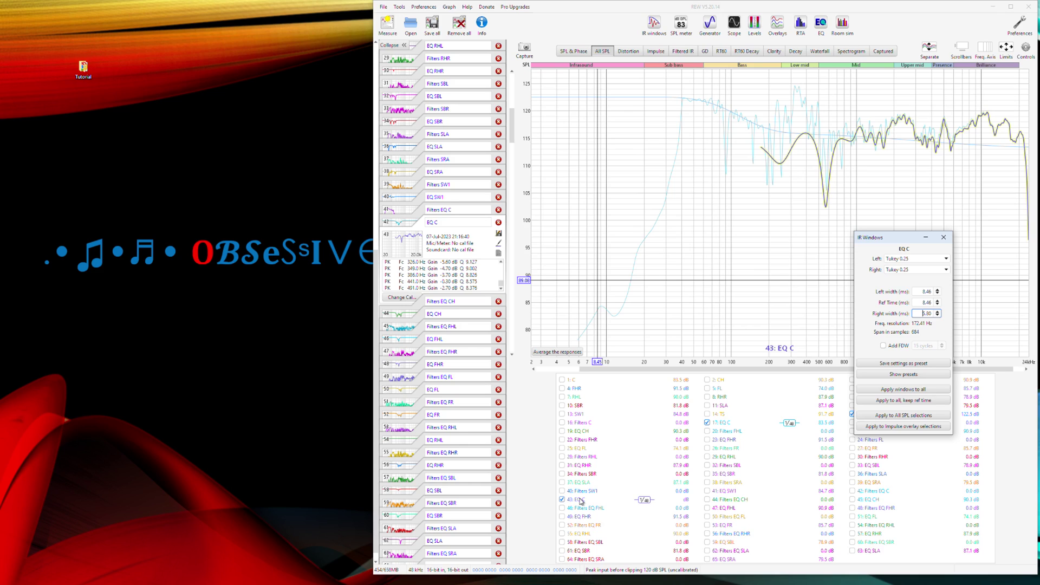
# - Inspect the gated EQ C trace on the All SPL graph at its low-frequency start and near 500 Hz
pyautogui.click(761, 147)
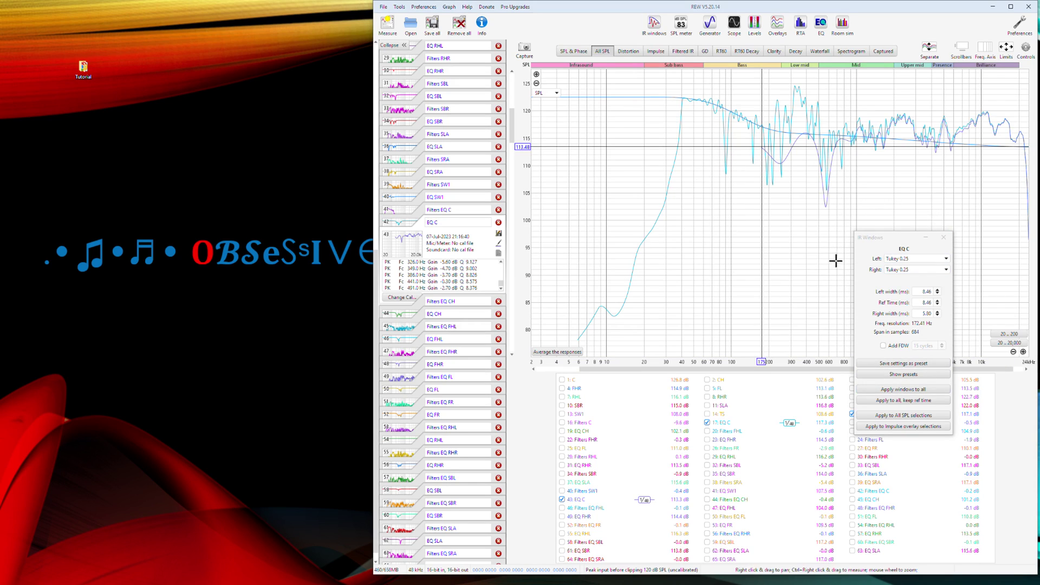
pyautogui.click(916, 313)
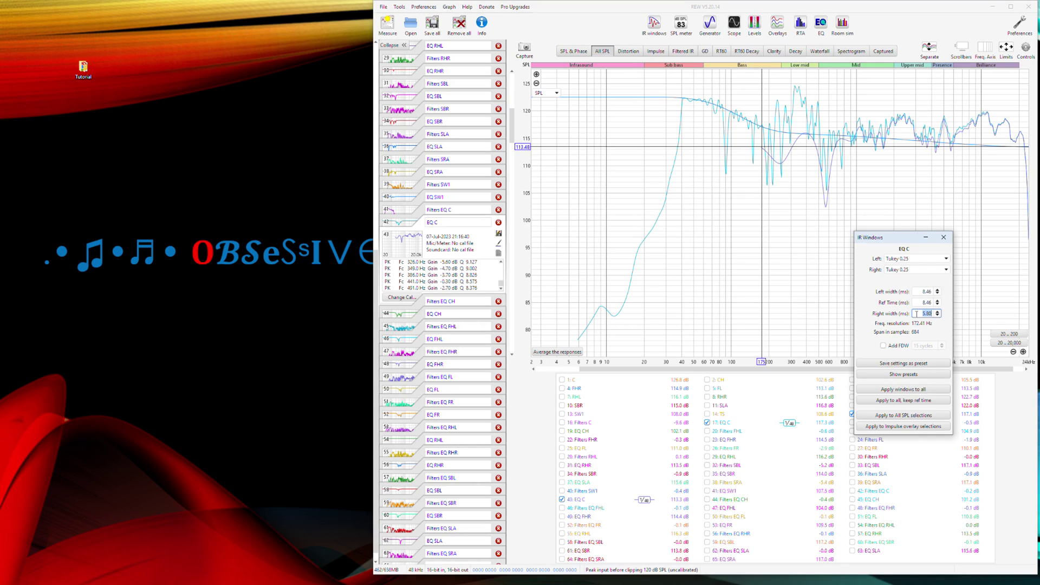
pyautogui.click(818, 133)
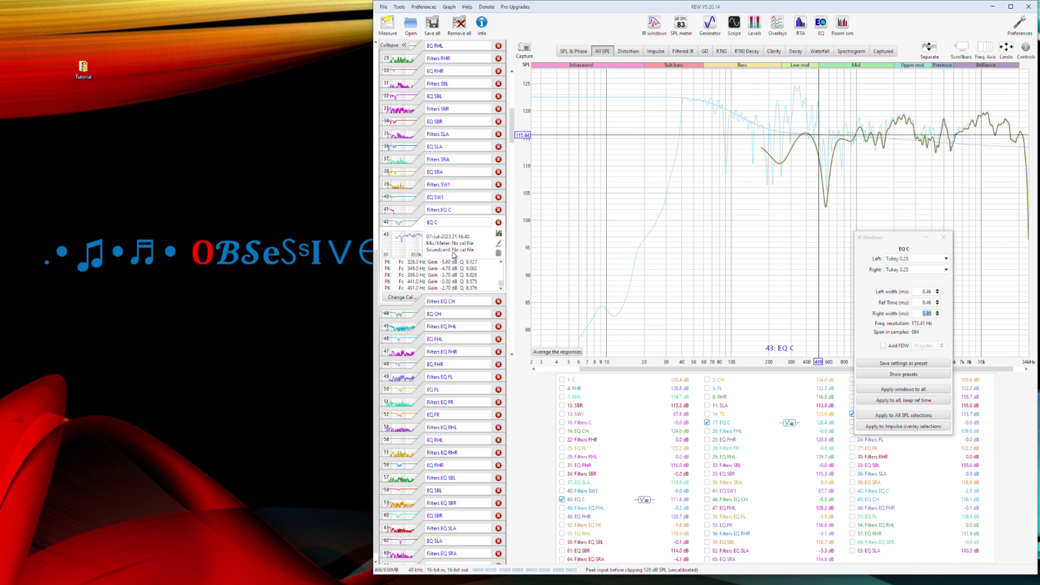
# - Open the EQ for measurement 43 EQ C, collapse the waterfall pane, and close the IR windows dialog
pyautogui.click(821, 27)
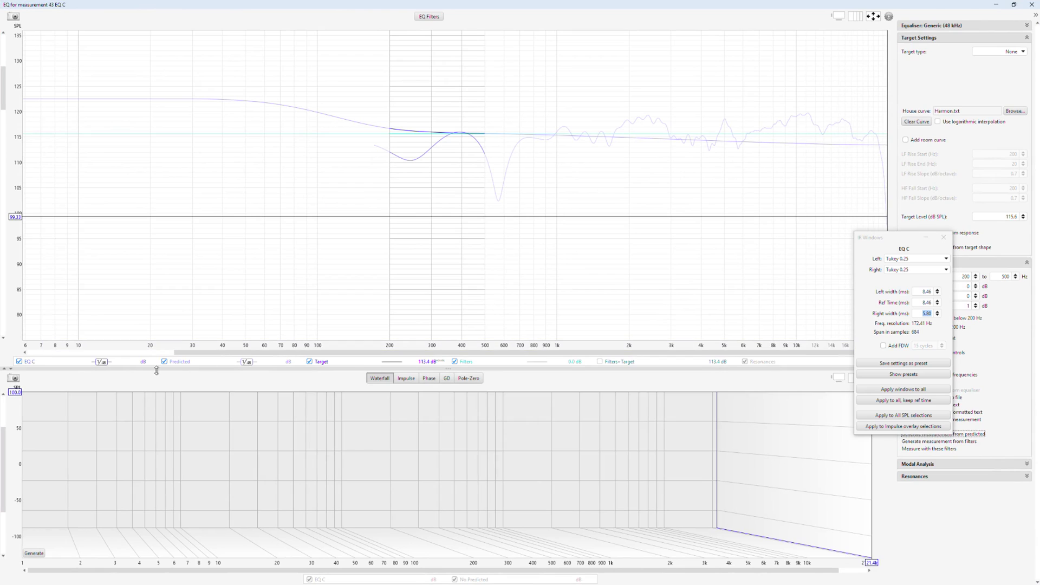
pyautogui.click(11, 368)
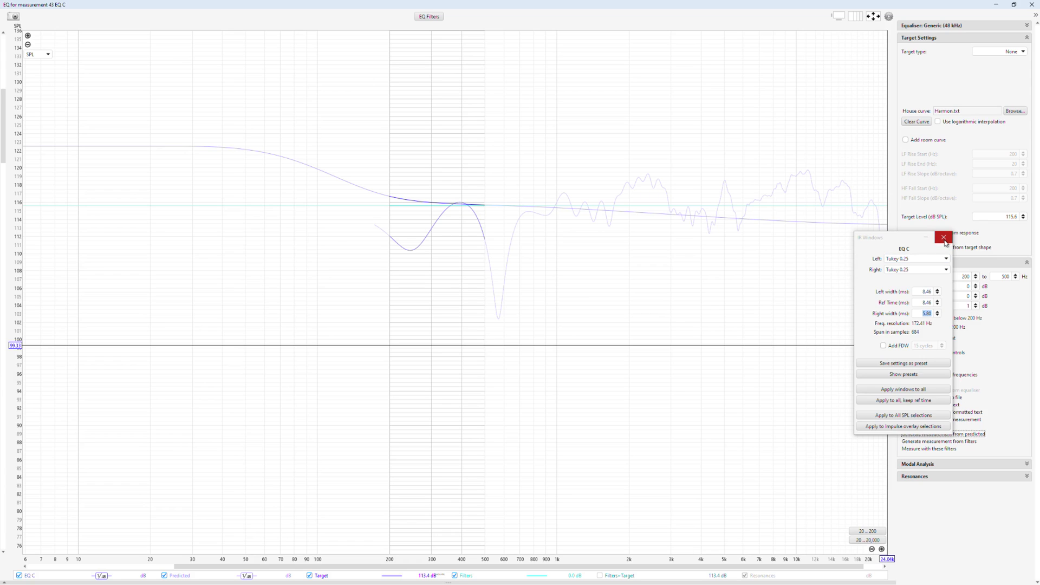
pyautogui.click(944, 238)
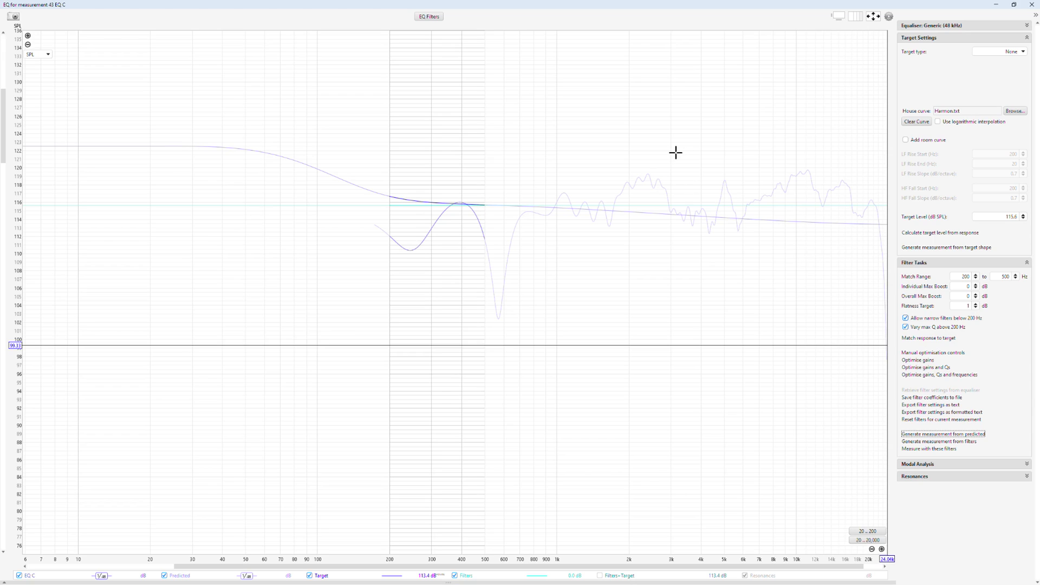
# - Apply Psychoacoustic smoothing to the EQ C response and set the match range to 500–20,000 Hz
pyautogui.click(873, 41)
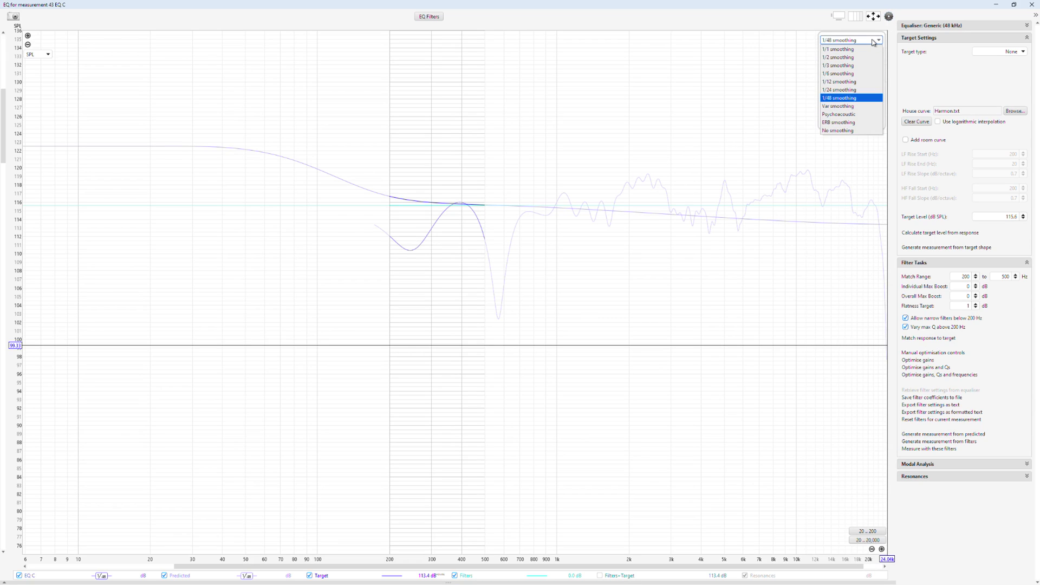
pyautogui.click(835, 117)
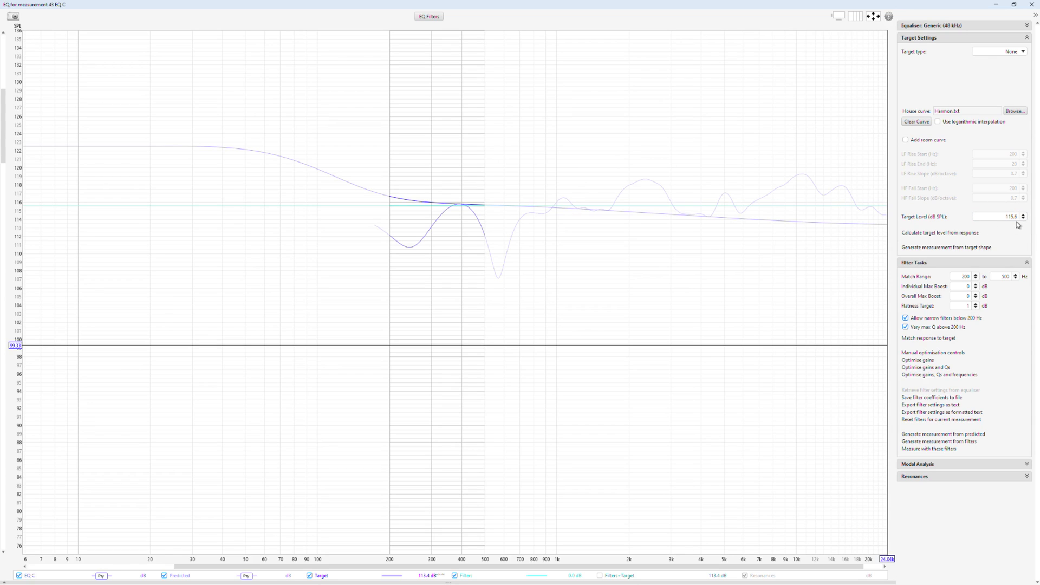
pyautogui.doubleClick(955, 277)
pyautogui.write('500')
pyautogui.press('Tab')
pyautogui.write('2')
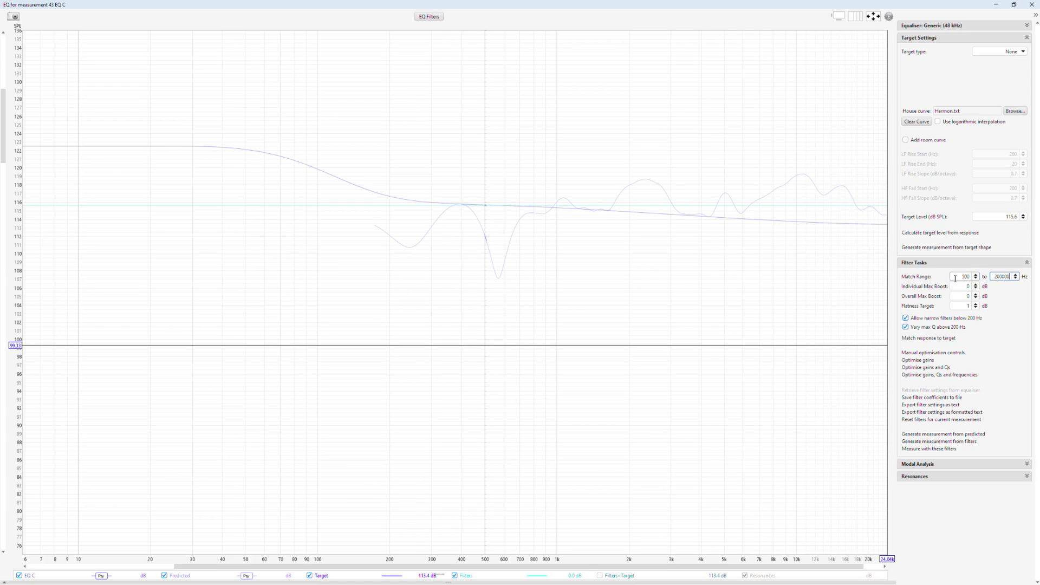
pyautogui.write('0,000')
pyautogui.press('Tab')
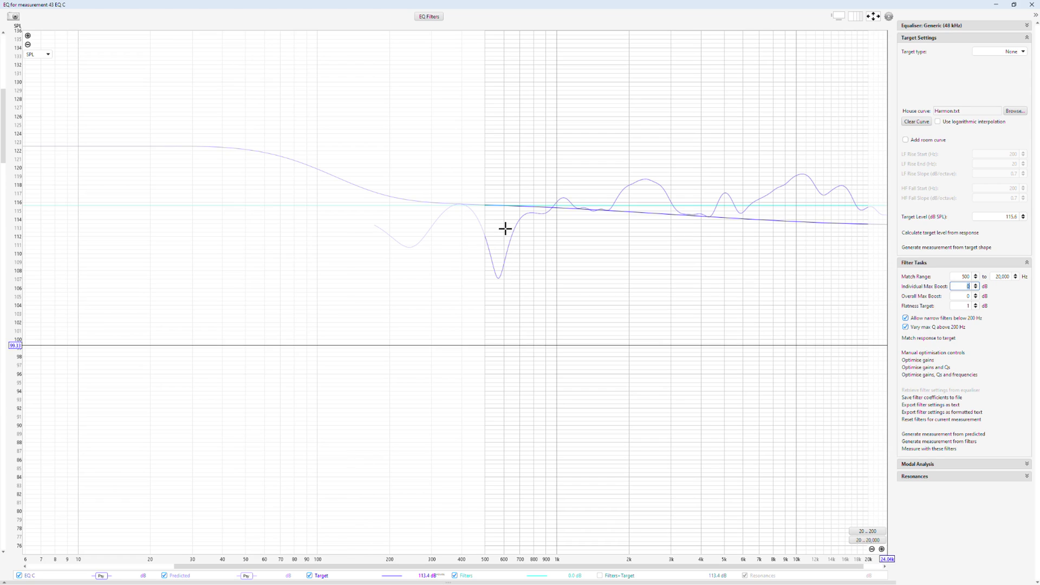
# - Match the EQ C response to the target, continuing past the target level warning, and open the list of EQ filters
pyautogui.click(926, 342)
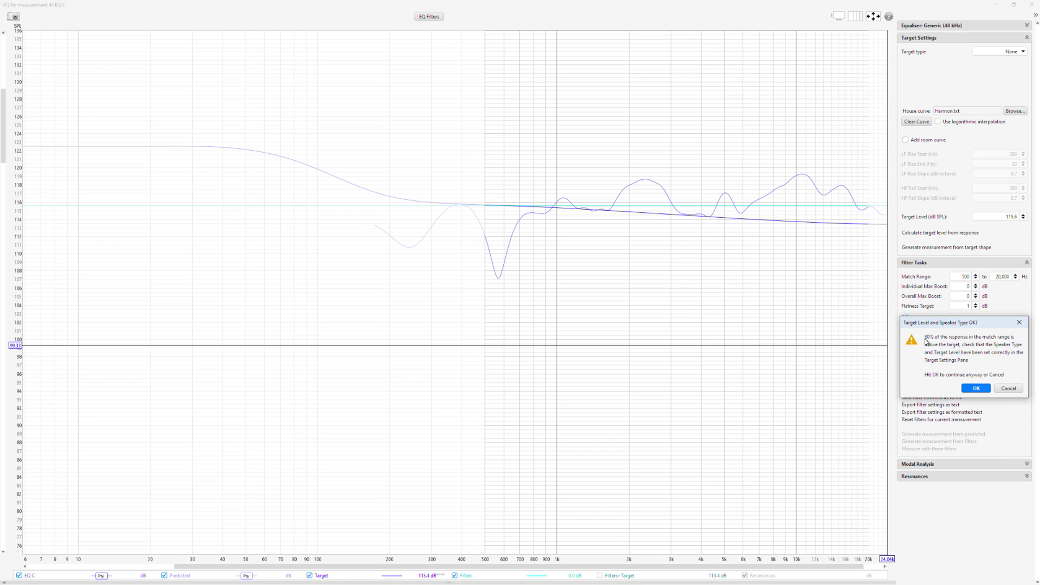
pyautogui.click(969, 390)
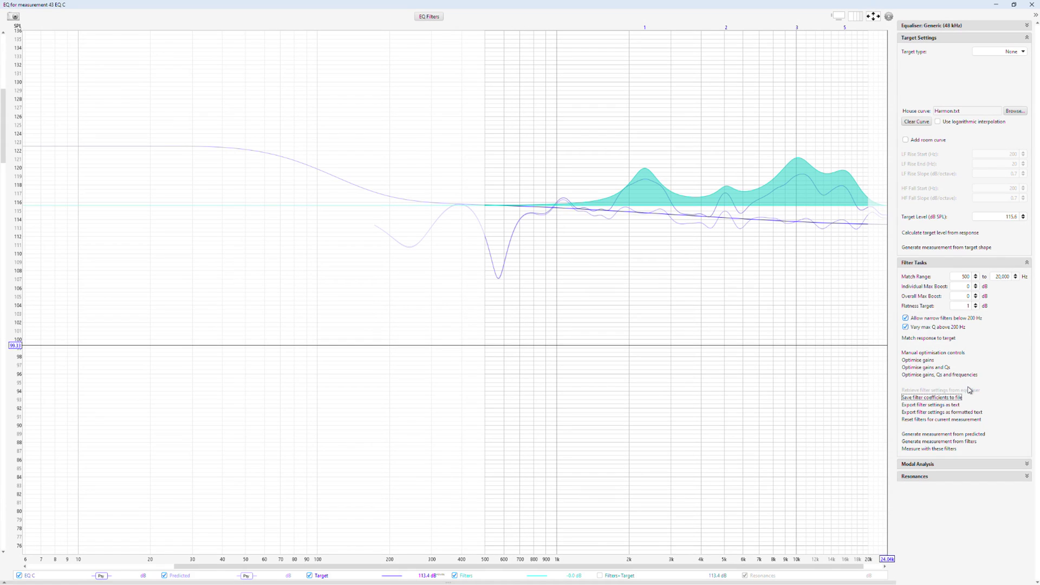
pyautogui.click(428, 17)
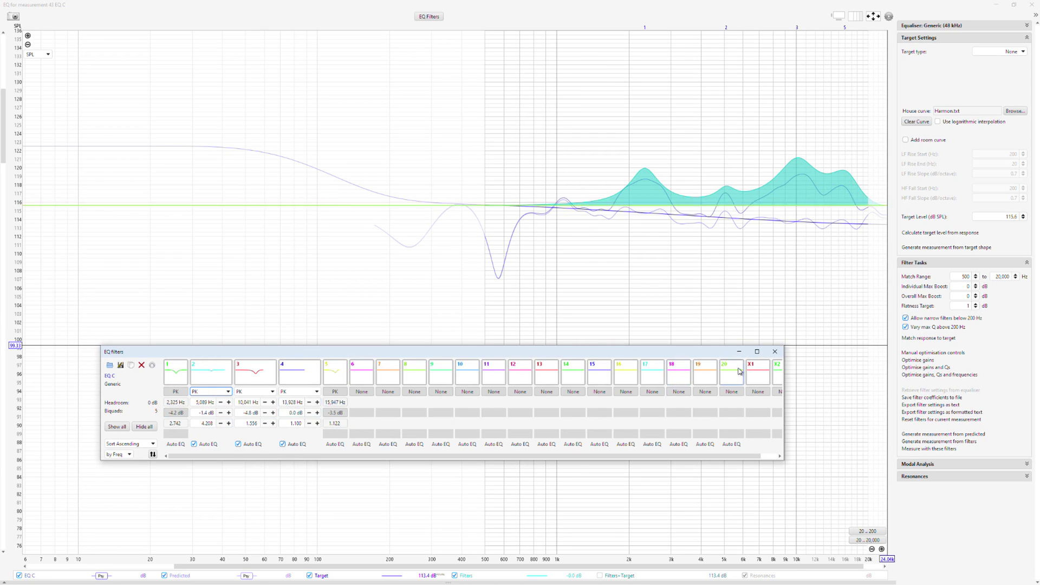
# - Close the EQ C filter list, generate a measurement from its filters, and close the EQ window to select measurement 45 EQ CH
pyautogui.click(775, 352)
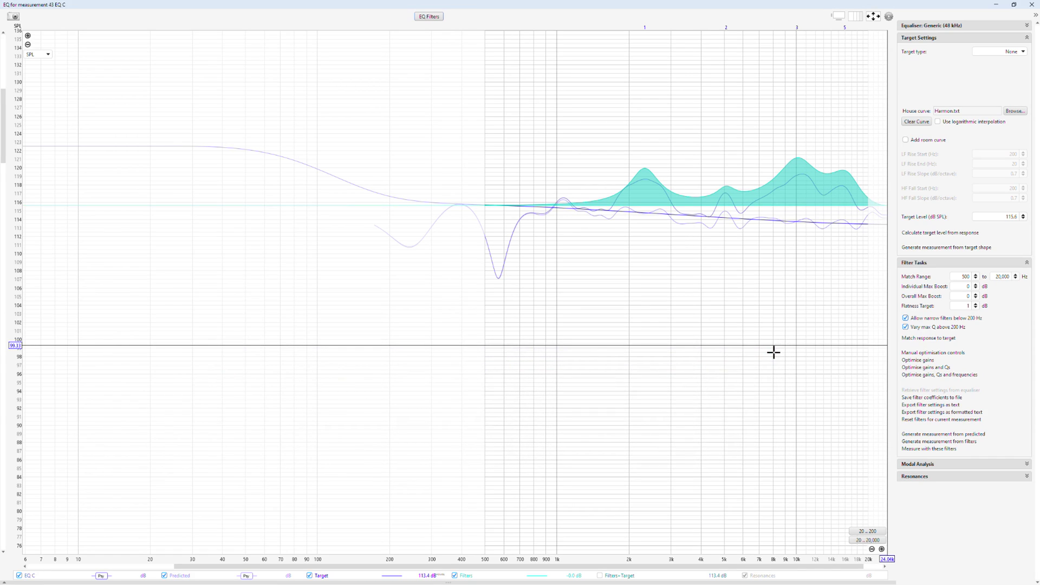
pyautogui.click(953, 443)
pyautogui.click(1032, 5)
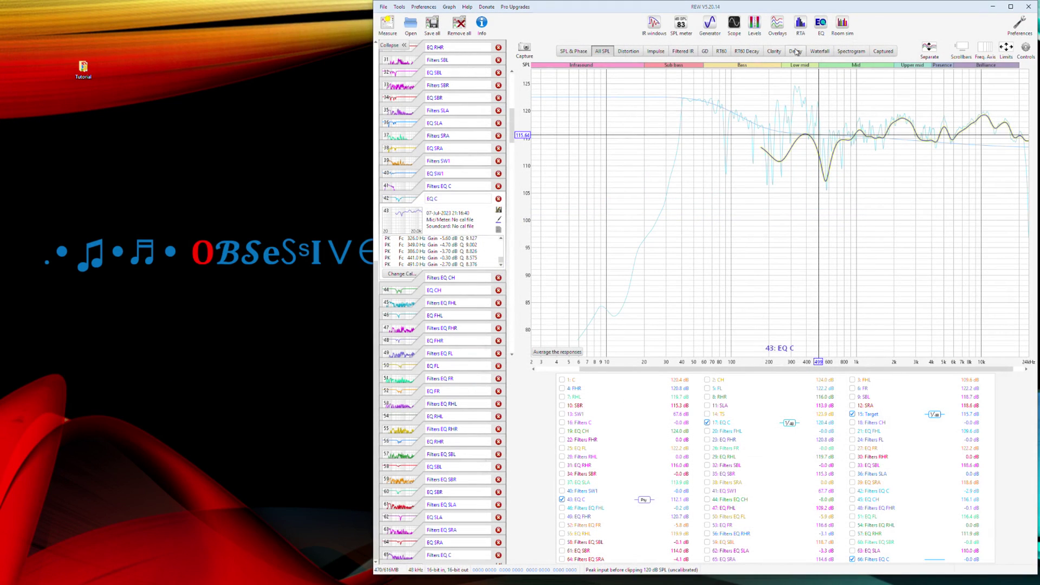
pyautogui.click(422, 301)
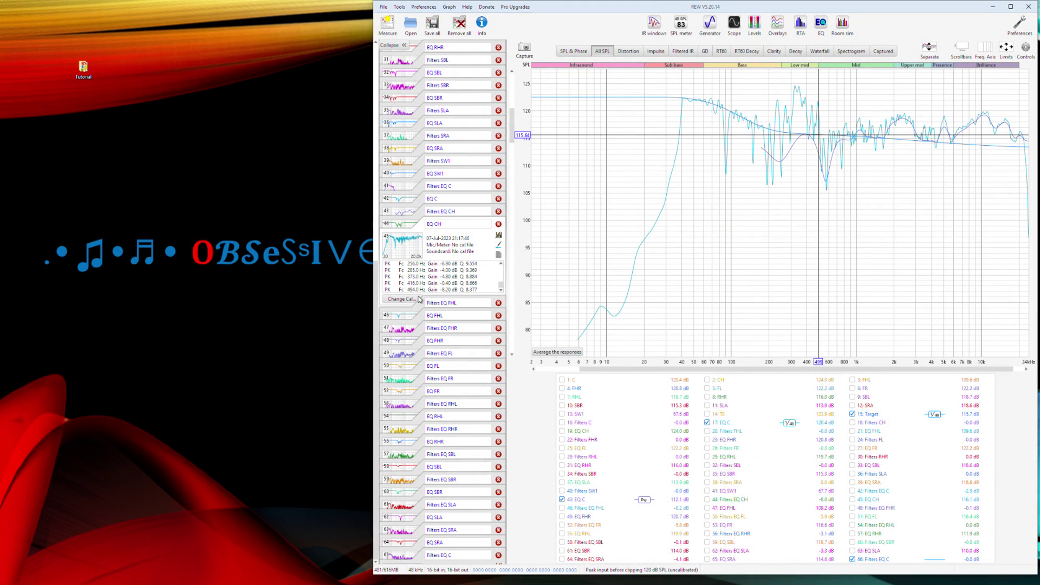
# - Switch to the JSON Editor in Chrome and expand the CH channel and its channelReport to read the speaker distance
pyautogui.click(576, 581)
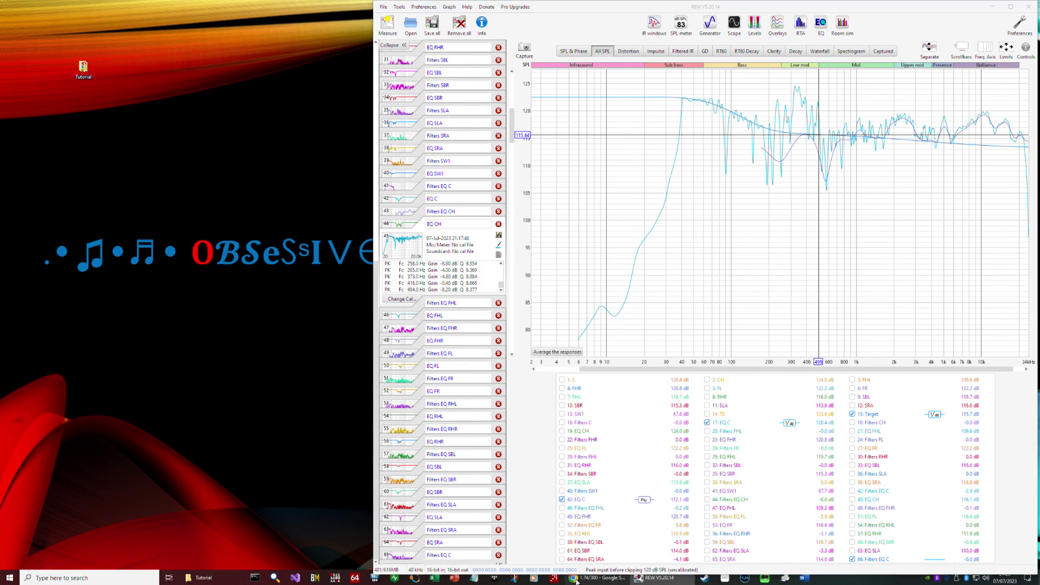
pyautogui.click(293, 10)
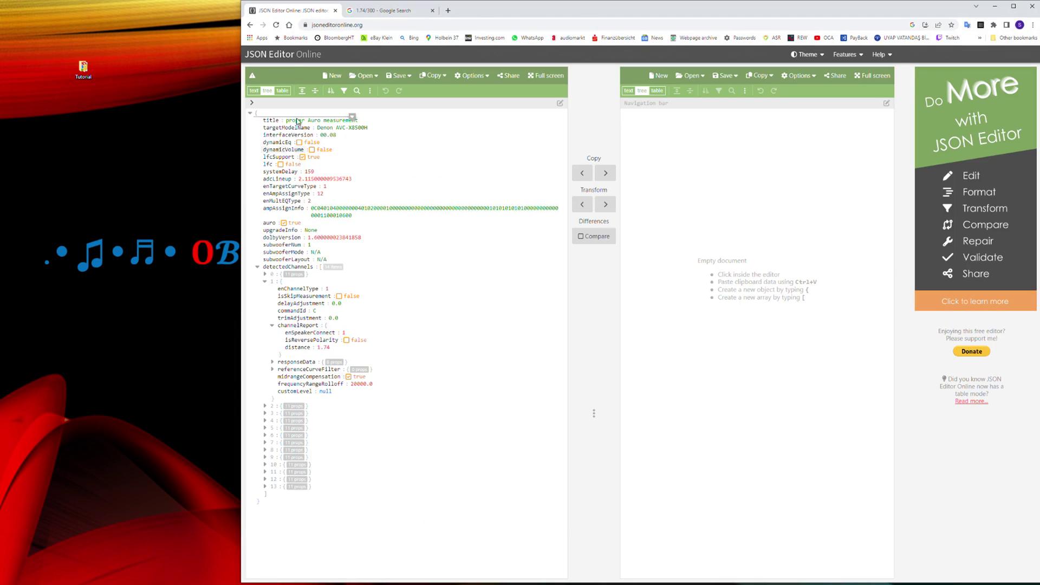
pyautogui.click(265, 406)
pyautogui.click(265, 407)
pyautogui.click(265, 414)
pyautogui.click(265, 414)
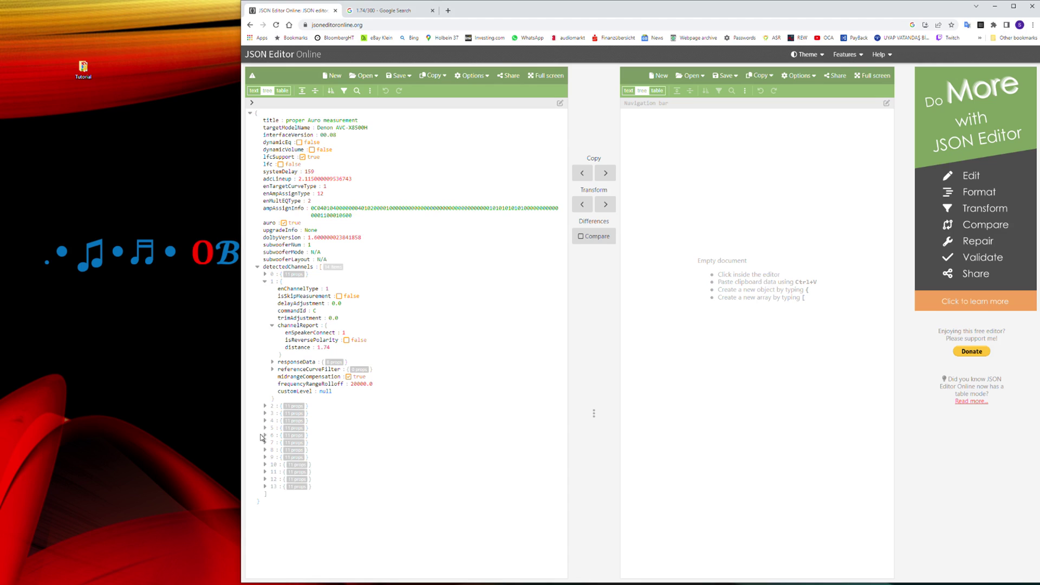
pyautogui.click(265, 472)
pyautogui.scroll(-1, 420, 473)
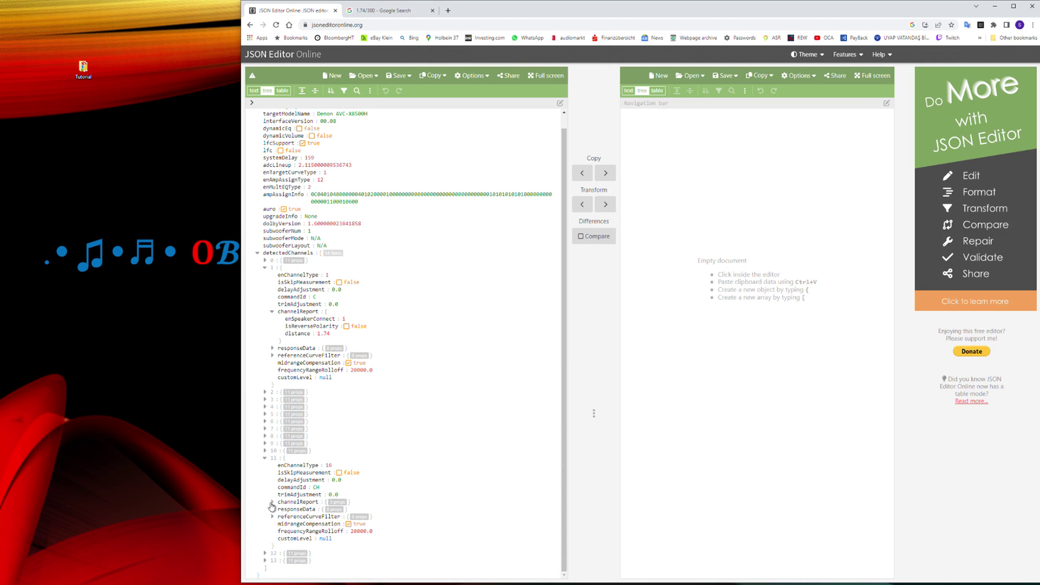
pyautogui.click(272, 502)
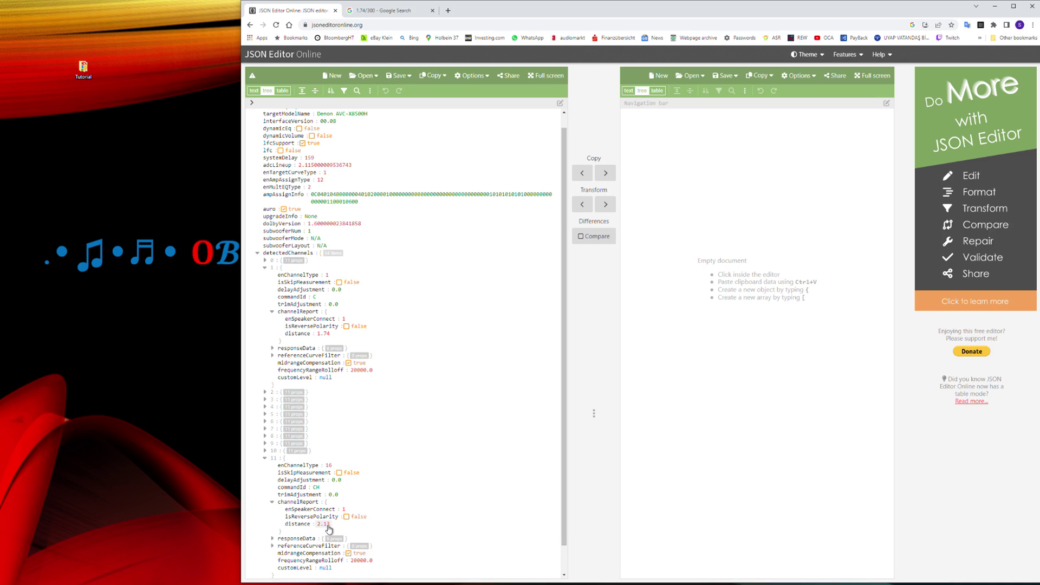
# - Calculate the CH gate time in Google as 2.13/300*1000
pyautogui.click(382, 10)
pyautogui.moveTo(344, 69); pyautogui.dragTo(361, 67)
pyautogui.write('2.13/300')
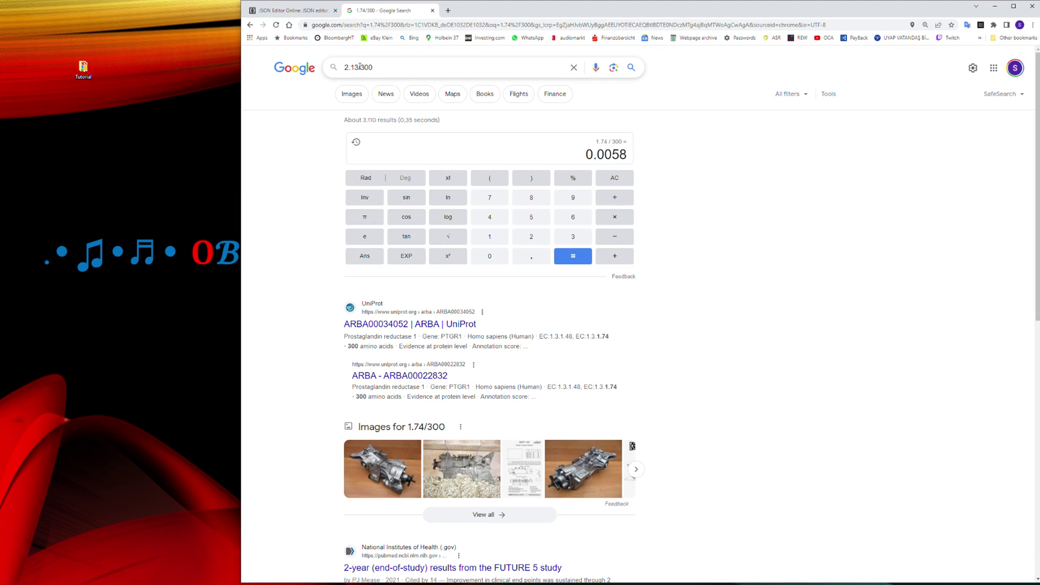
pyautogui.write('/1000')
pyautogui.press('Return')
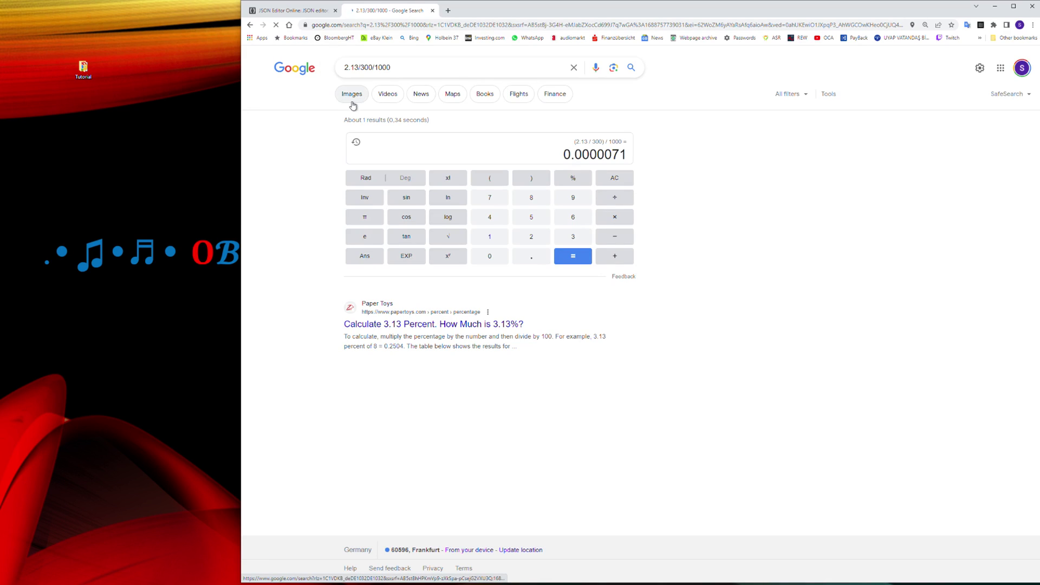
pyautogui.click(375, 68)
pyautogui.press('BackSpace')
pyautogui.write('*')
pyautogui.press('Return')
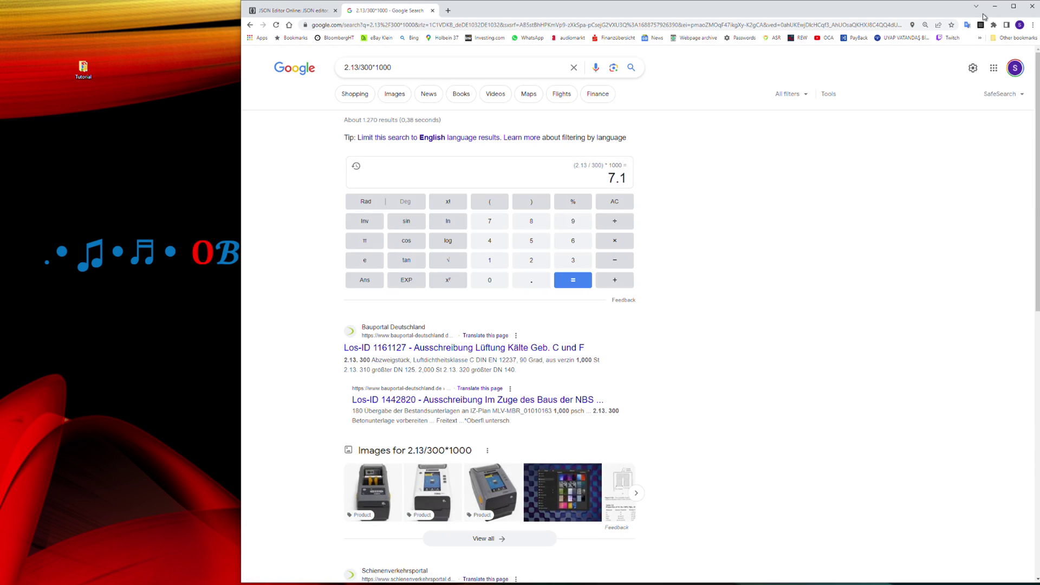
# - Set the divisor in the Google distance calculation to 343
pyautogui.moveTo(364, 67); pyautogui.dragTo(373, 67)
pyautogui.write('43')
pyautogui.moveTo(344, 68); pyautogui.dragTo(358, 68)
pyautogui.moveTo(362, 67); pyautogui.dragTo(372, 67)
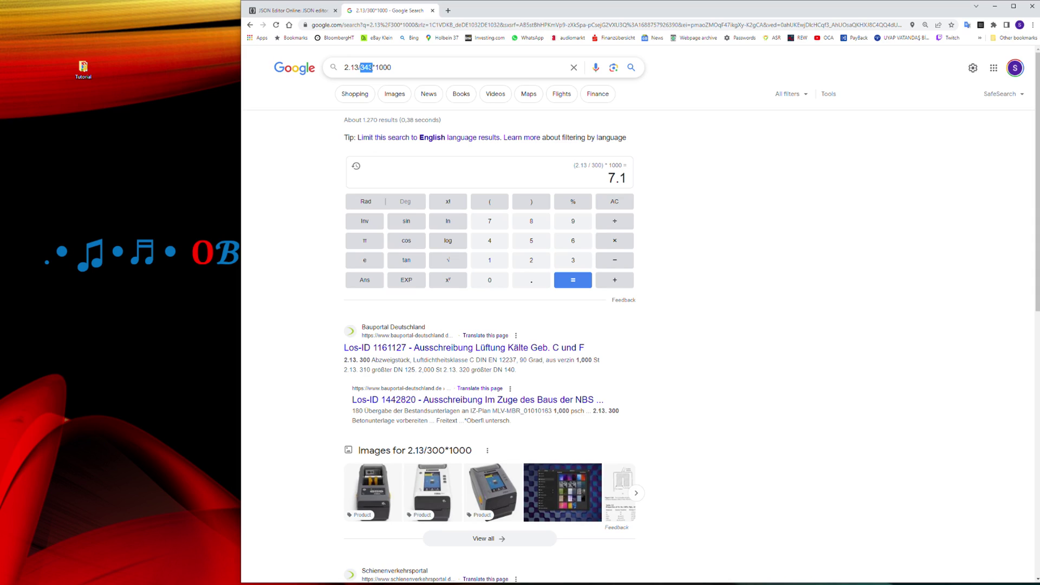
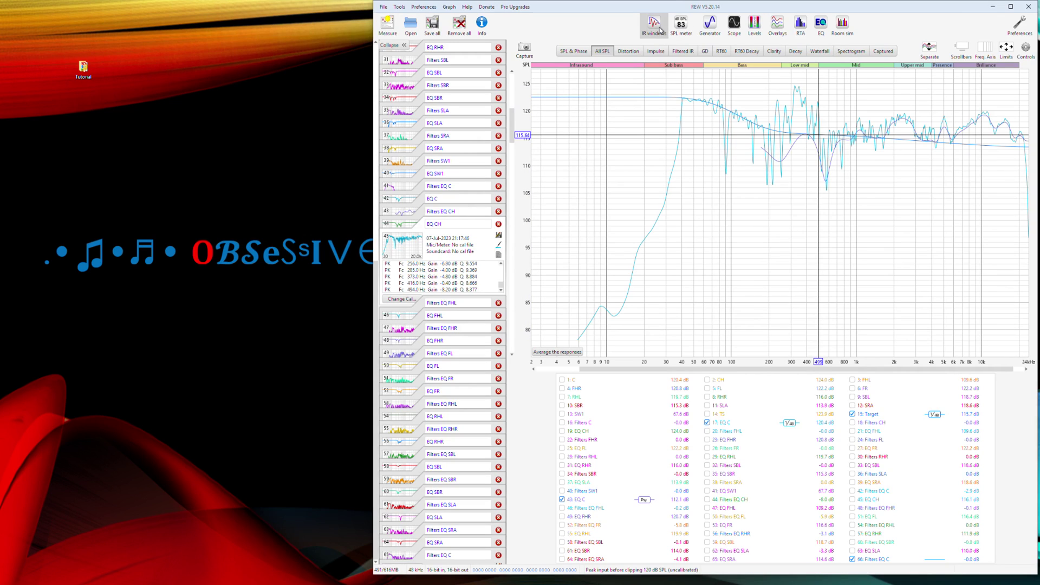
# - In REW, set the EQ CH right IR window width to 7.1 ms and display 45 EQ CH in place of 43 EQ C
pyautogui.click(654, 24)
pyautogui.moveTo(918, 313); pyautogui.dragTo(940, 321)
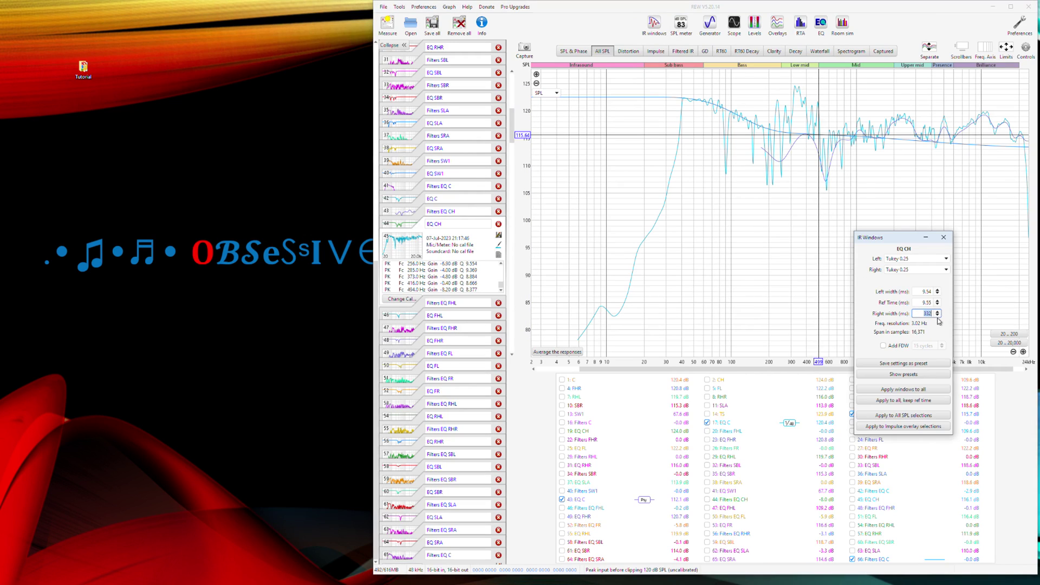
pyautogui.write('7.1')
pyautogui.press('Return')
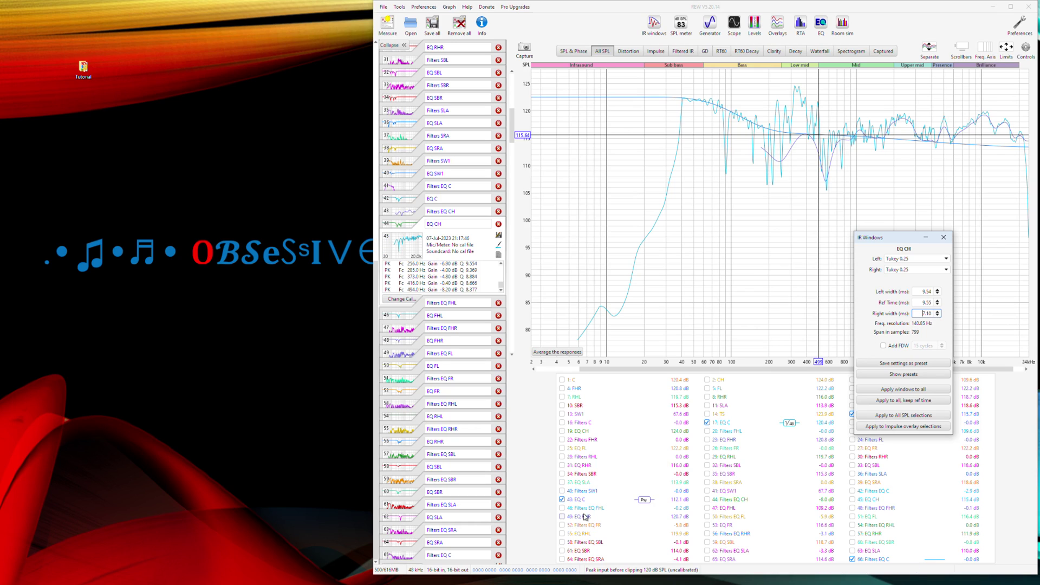
pyautogui.click(562, 500)
pyautogui.click(877, 500)
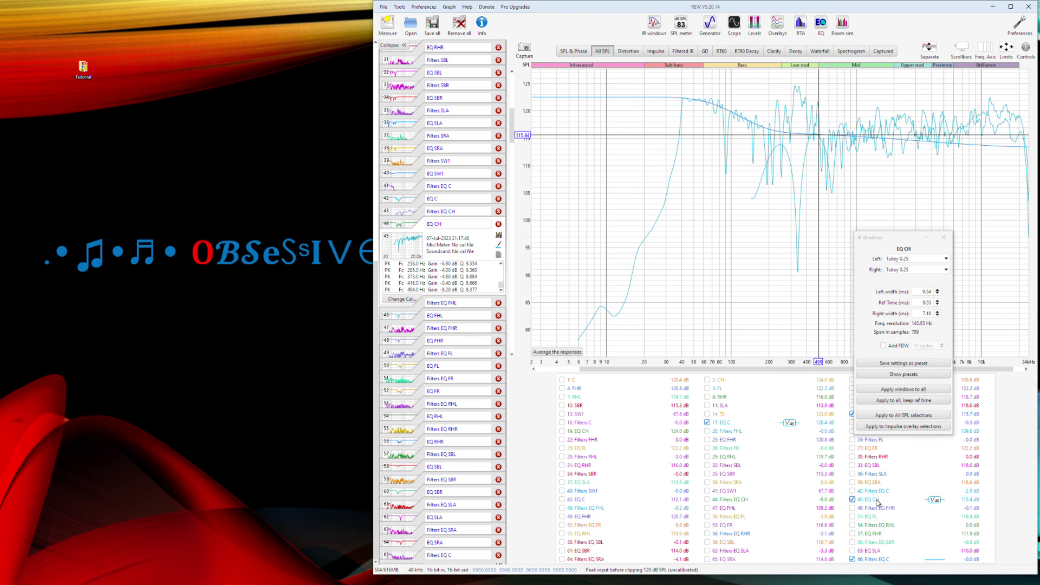
# - Set the right IR window width of EQ CH back to 332 ms
pyautogui.click(917, 313)
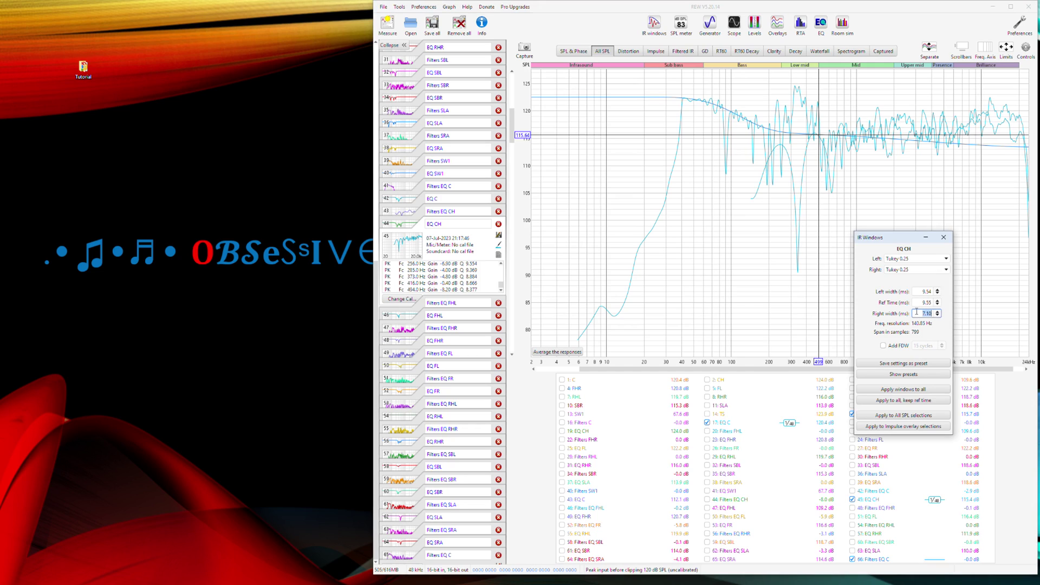
pyautogui.write('332')
pyautogui.press('Return')
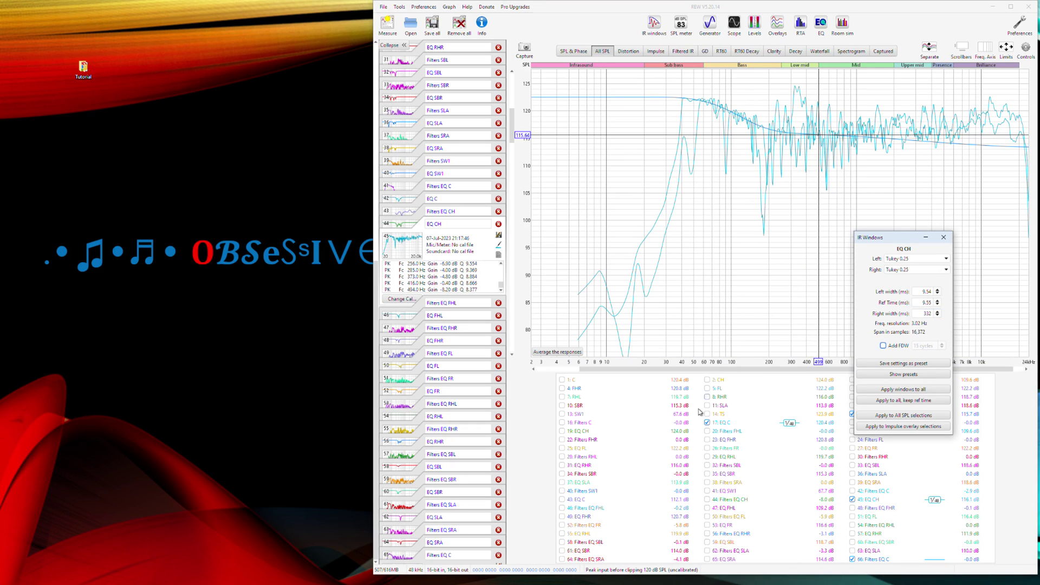
# - Clear all traces from the All SPL graph, show only 45 EQ CH and 15 Target, and maximize the REW window
pyautogui.rightClick(766, 462)
pyautogui.click(786, 472)
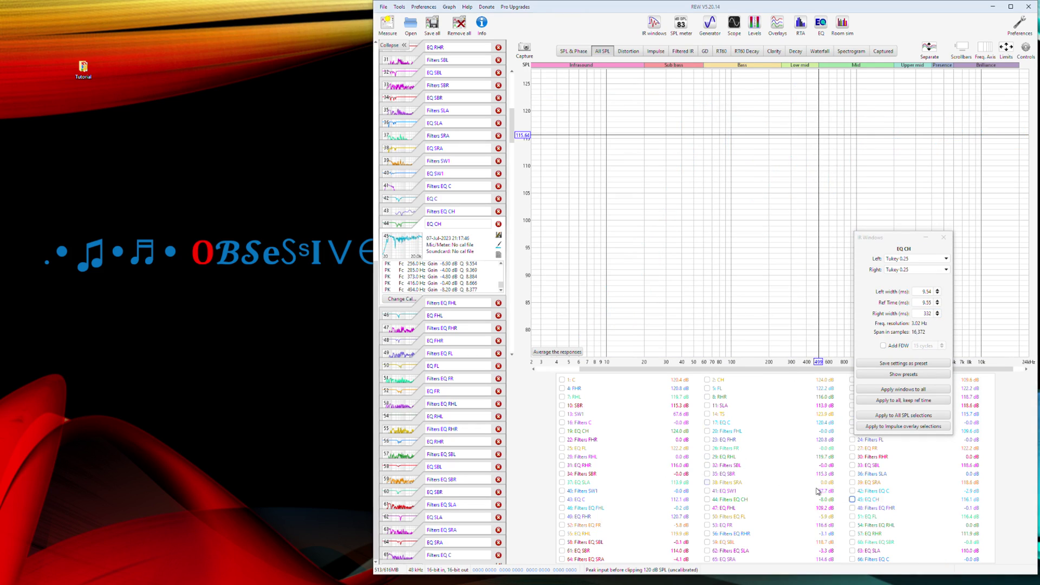
pyautogui.click(867, 503)
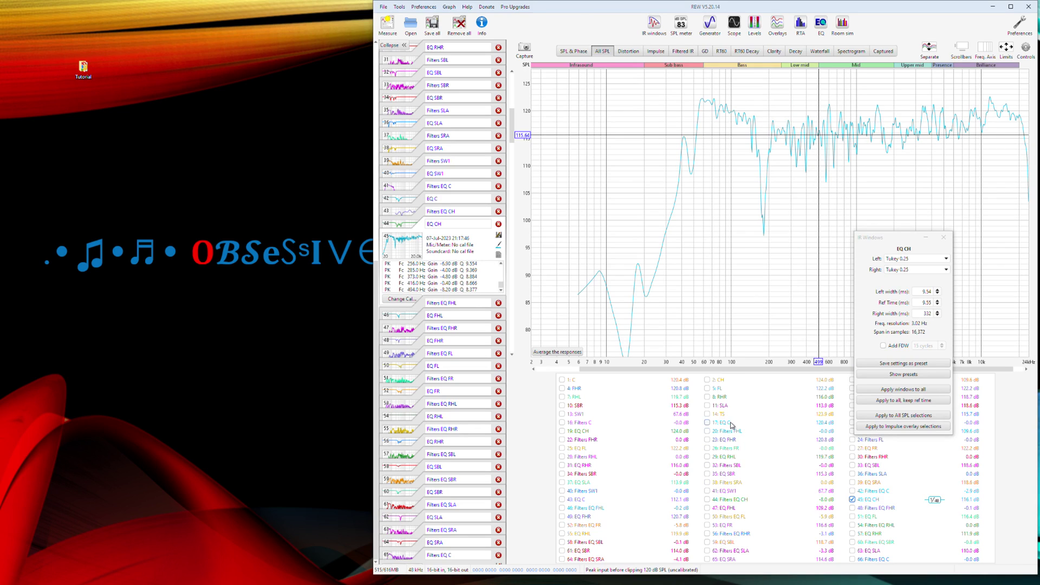
pyautogui.moveTo(888, 239); pyautogui.dragTo(906, 112)
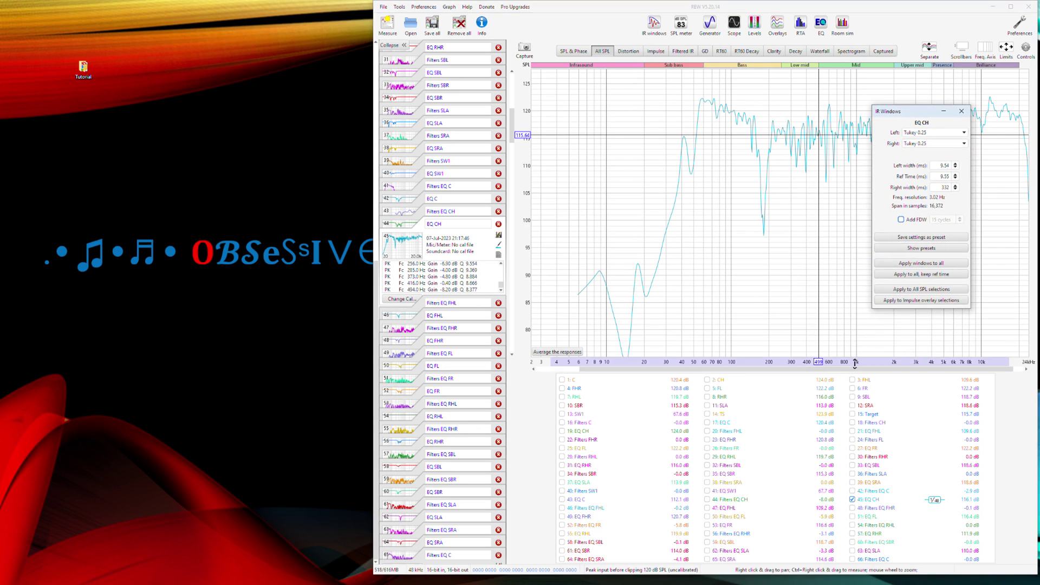
pyautogui.click(869, 415)
pyautogui.click(1011, 6)
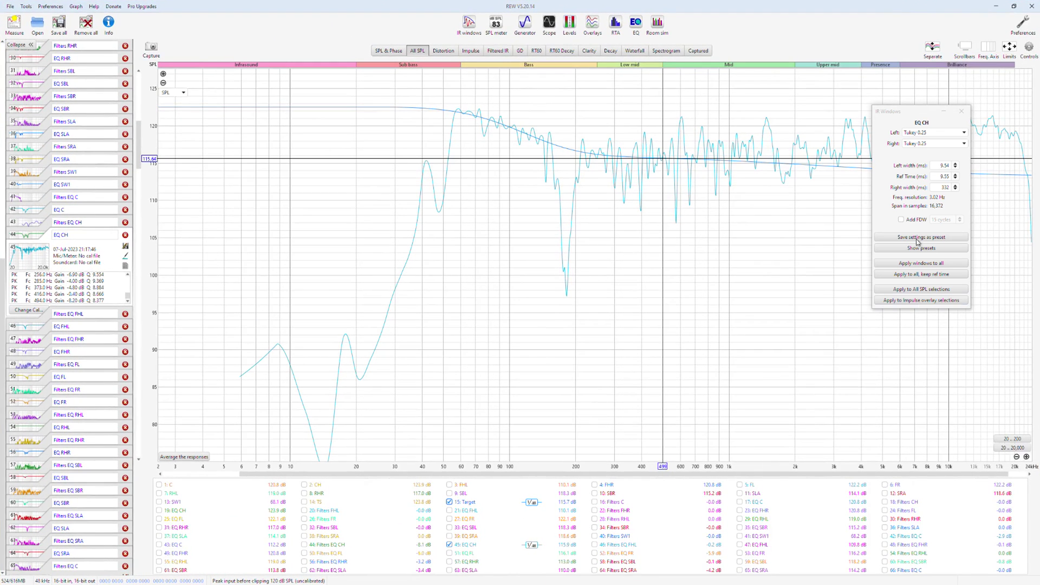
# - Gate the EQ CH response with a right IR window width of 7.1 ms
pyautogui.click(941, 187)
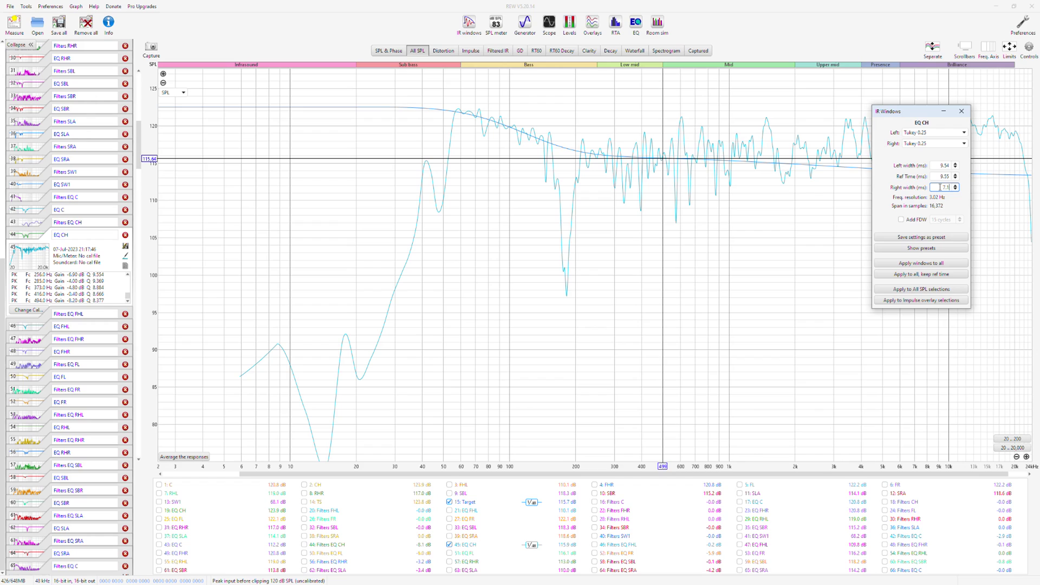
pyautogui.moveTo(904, 114); pyautogui.dragTo(795, 238)
pyautogui.write('7.1')
pyautogui.press('Return')
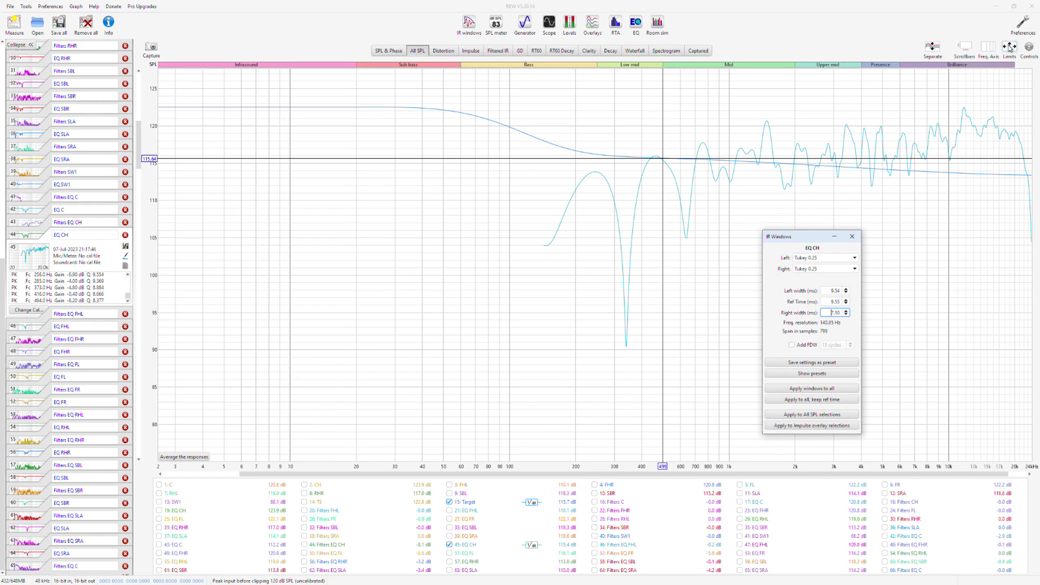
# - Apply Psychoacoustic smoothing to the EQ CH response and open the EQ for measurement 45 EQ CH
pyautogui.click(1029, 48)
pyautogui.click(915, 103)
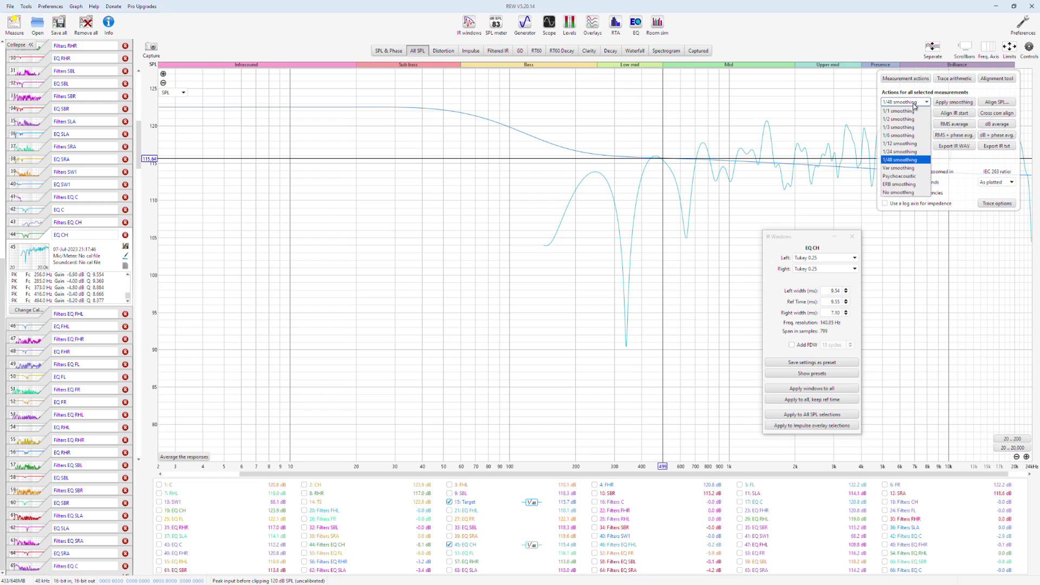
pyautogui.click(910, 175)
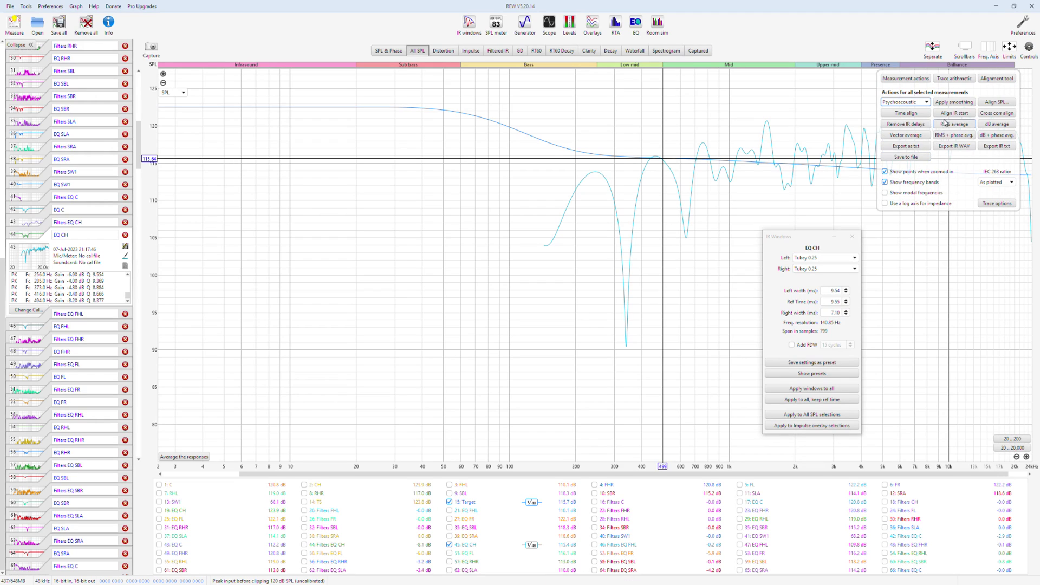
pyautogui.click(921, 103)
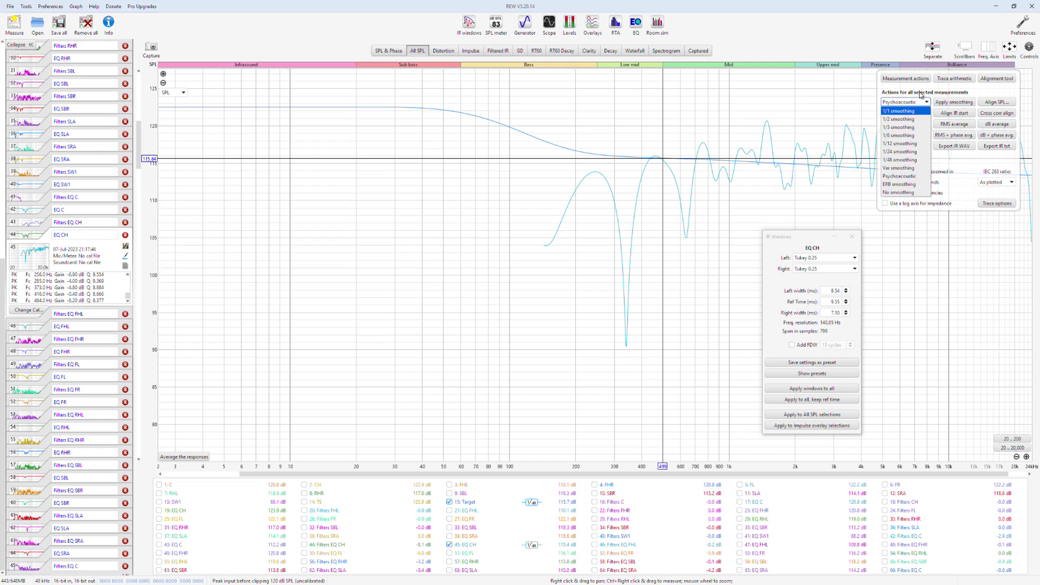
pyautogui.click(909, 8)
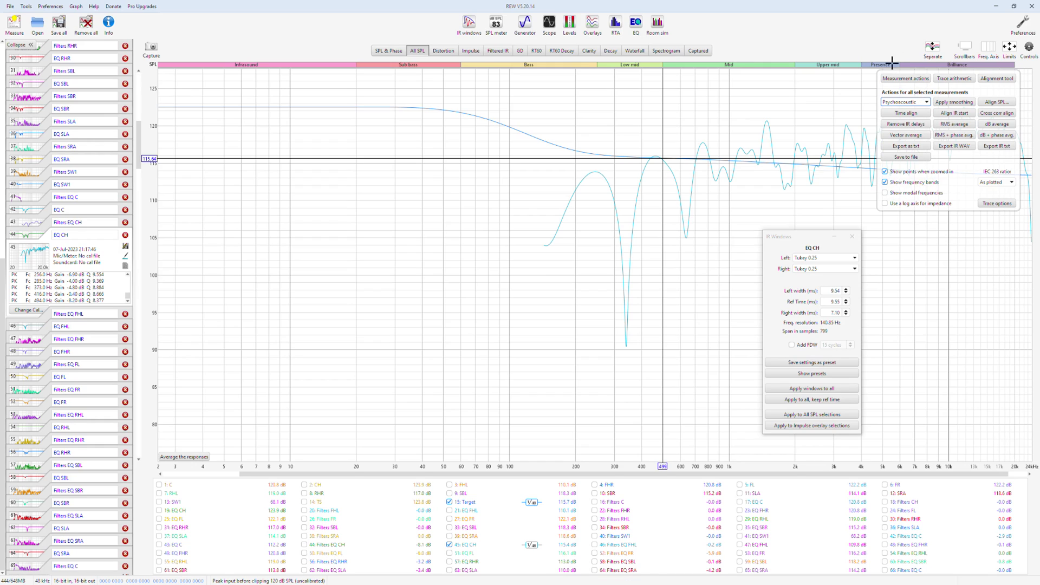
pyautogui.click(75, 6)
pyautogui.click(91, 148)
pyautogui.click(1028, 48)
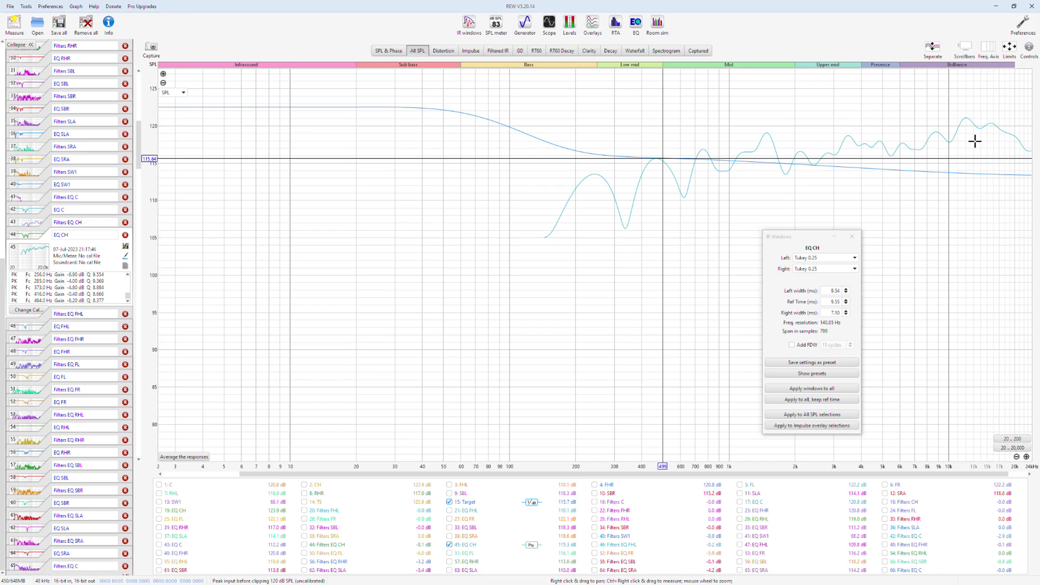
pyautogui.click(636, 23)
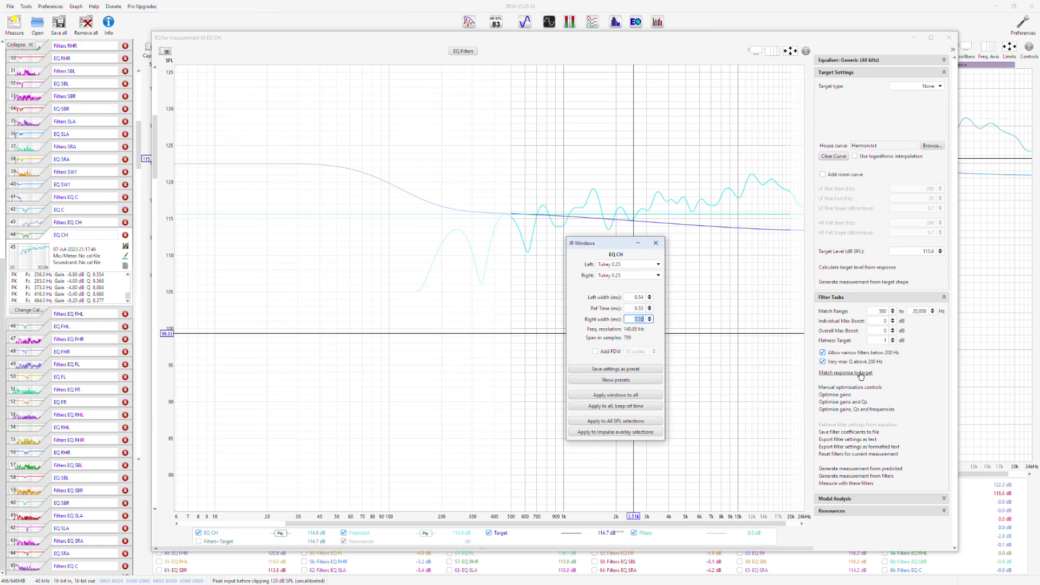
# - Match the EQ CH response to the target and generate new measurements from its filters and from the predicted response
pyautogui.click(861, 373)
pyautogui.click(891, 425)
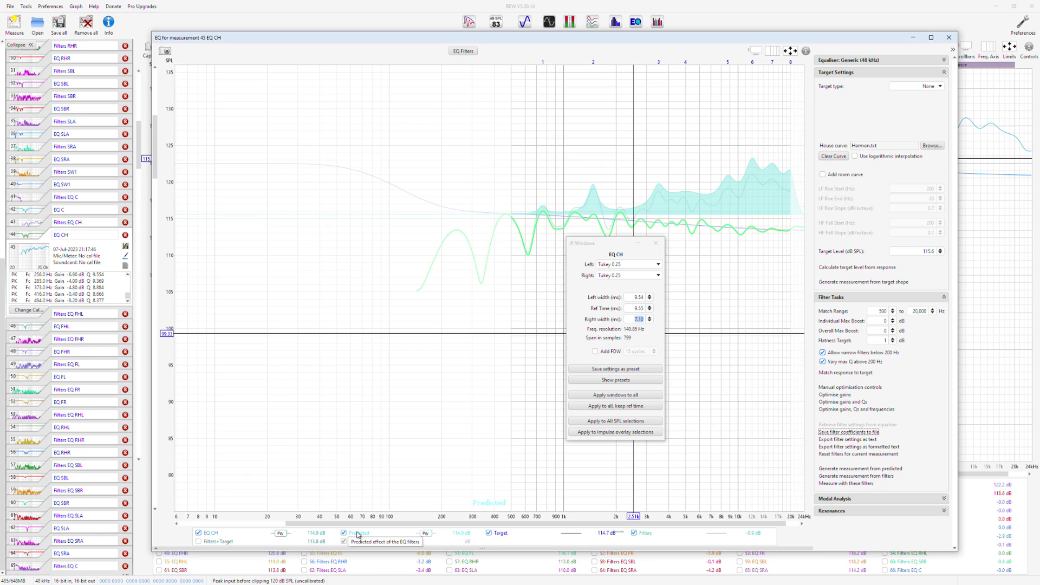
pyautogui.click(859, 476)
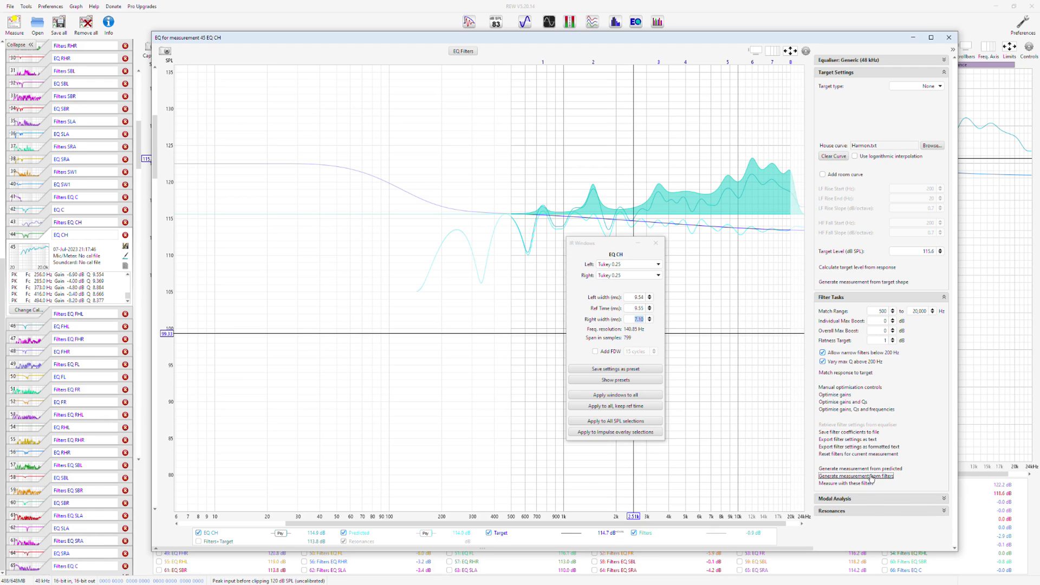
pyautogui.click(873, 469)
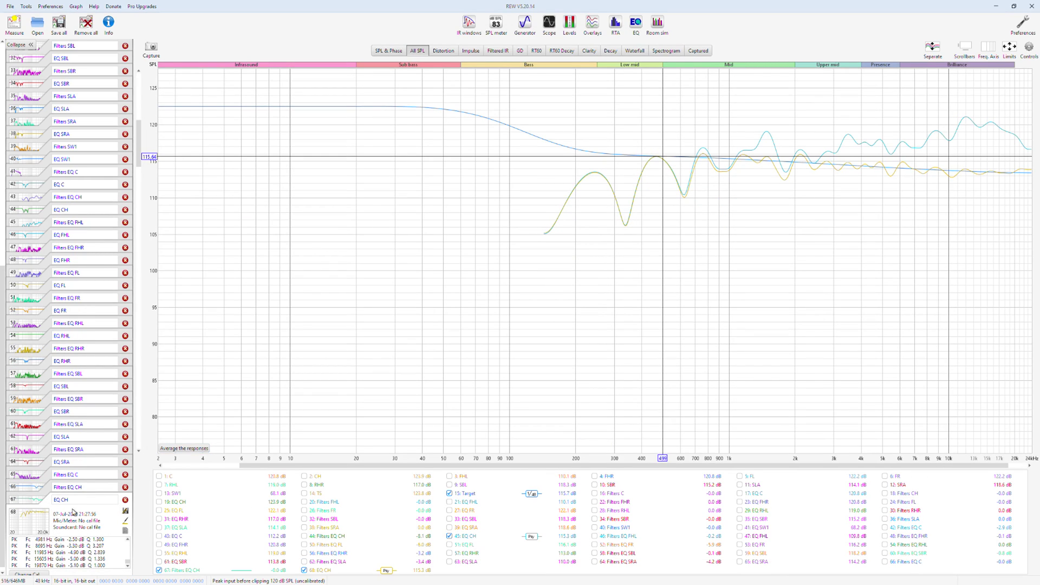
# - Clear all traces from the All SPL graph and display only Filters EQ C and Filters EQ CH around 0 dB
pyautogui.click(49, 213)
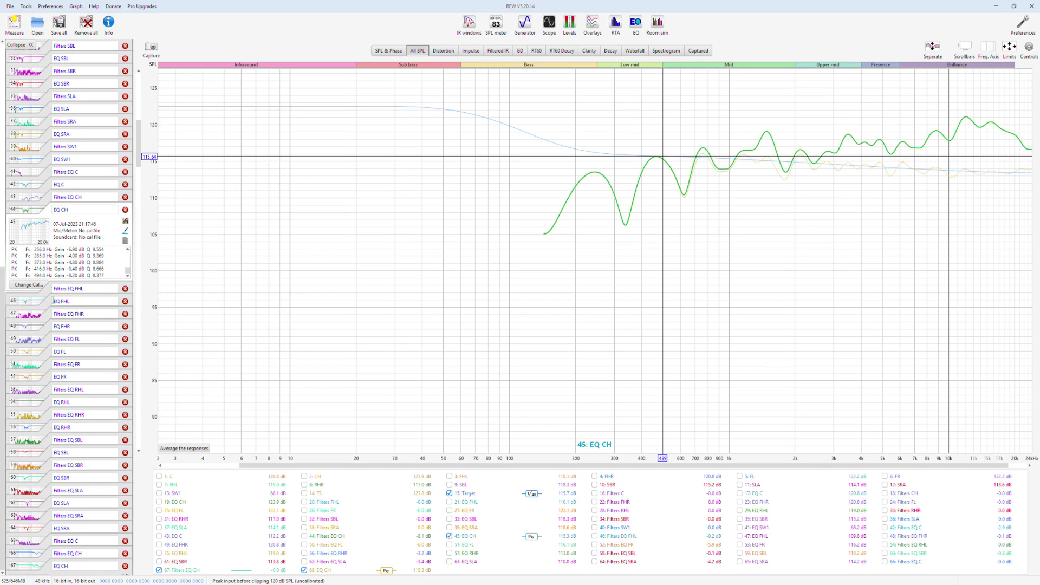
pyautogui.click(46, 304)
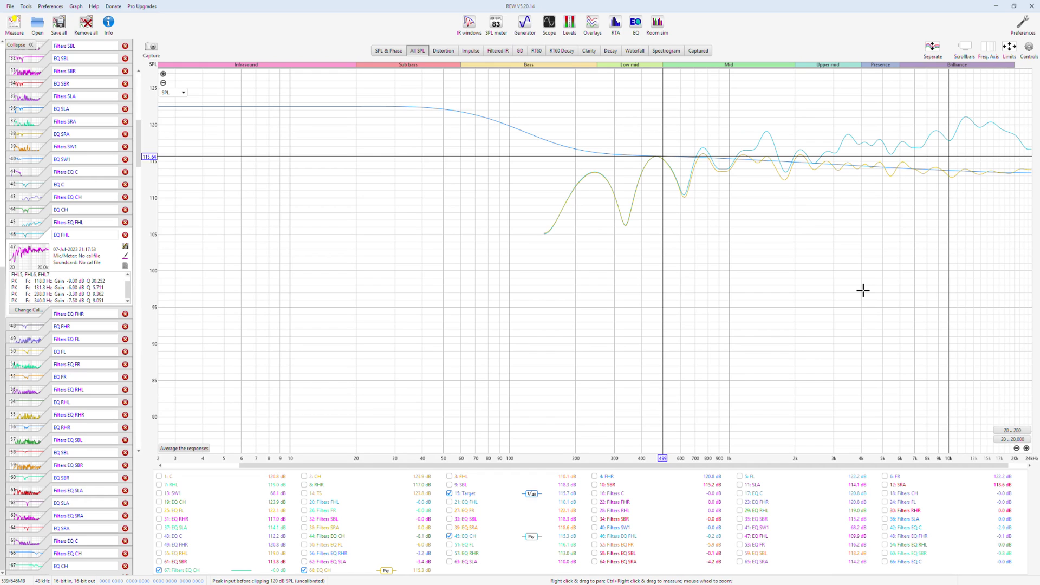
pyautogui.click(163, 83)
pyautogui.click(163, 83)
pyautogui.moveTo(511, 353); pyautogui.dragTo(506, 161)
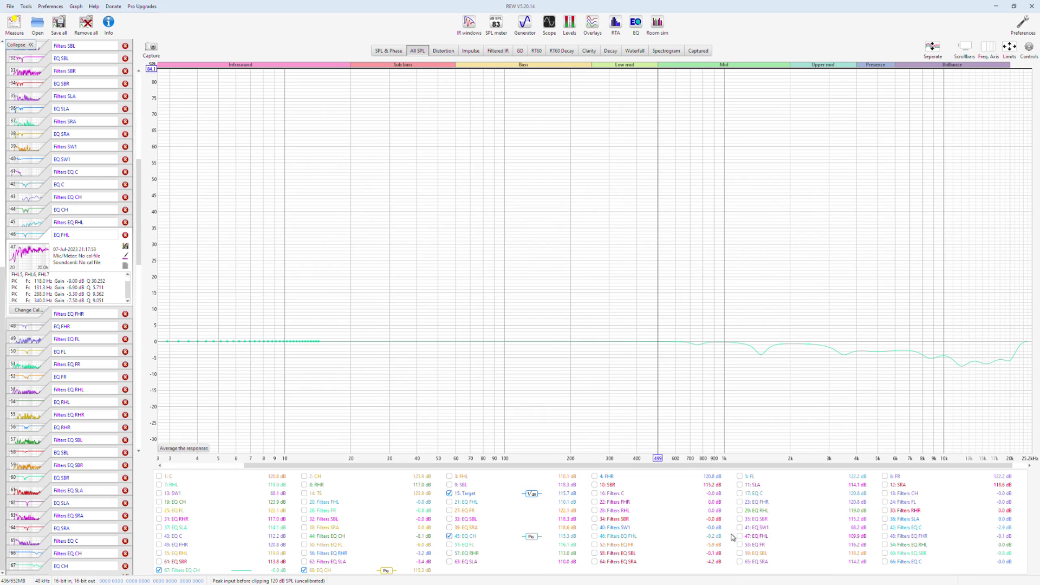
pyautogui.rightClick(374, 519)
pyautogui.click(404, 495)
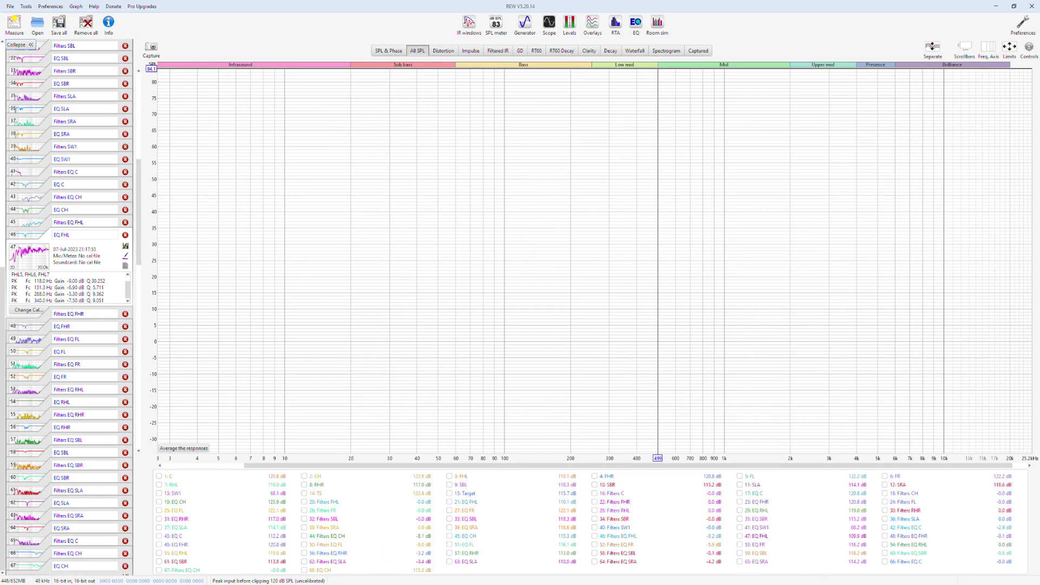
pyautogui.click(903, 564)
pyautogui.click(184, 571)
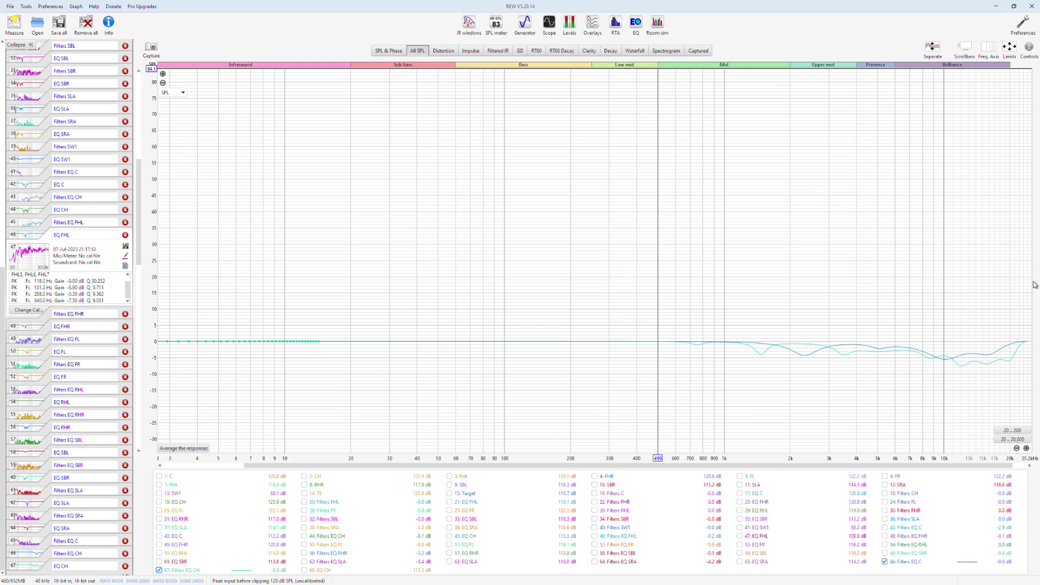
# - Place the Excel workbook Book2 beside the restored REW window and bring up the browser with JSON Editor Online
pyautogui.press('Down')
pyautogui.click(1014, 6)
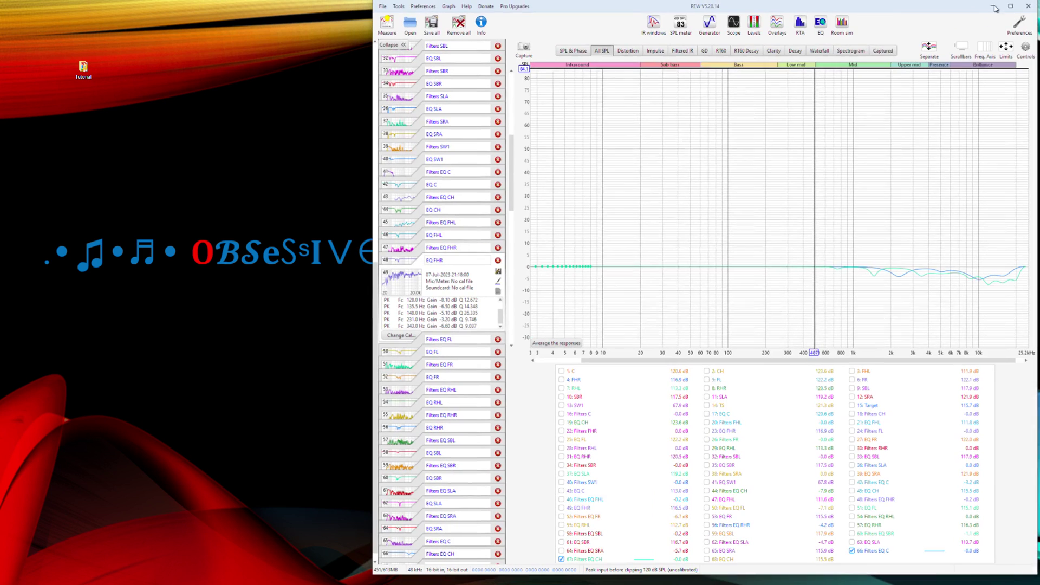
pyautogui.click(444, 582)
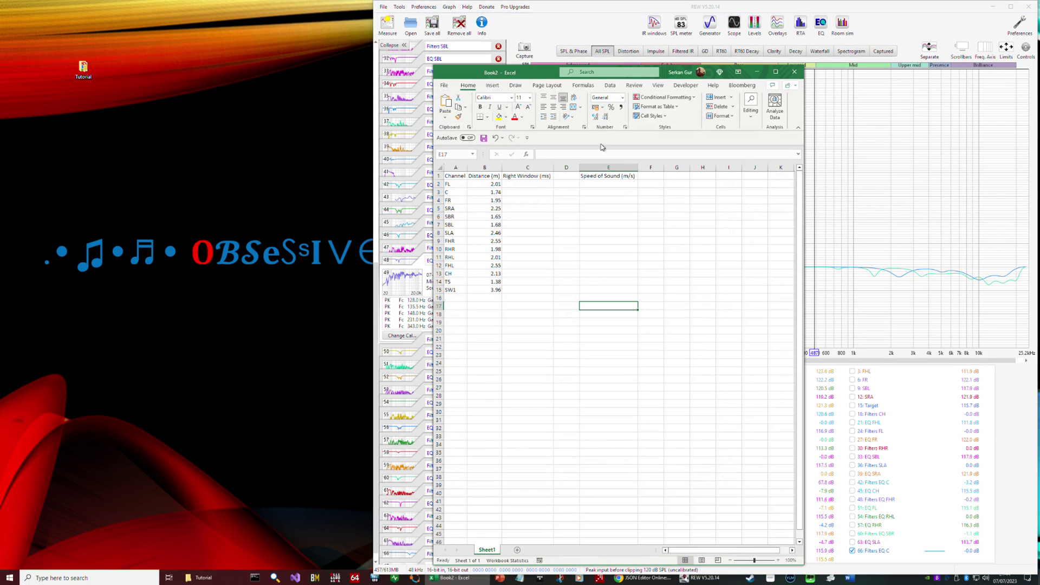
pyautogui.moveTo(573, 73); pyautogui.dragTo(153, 76)
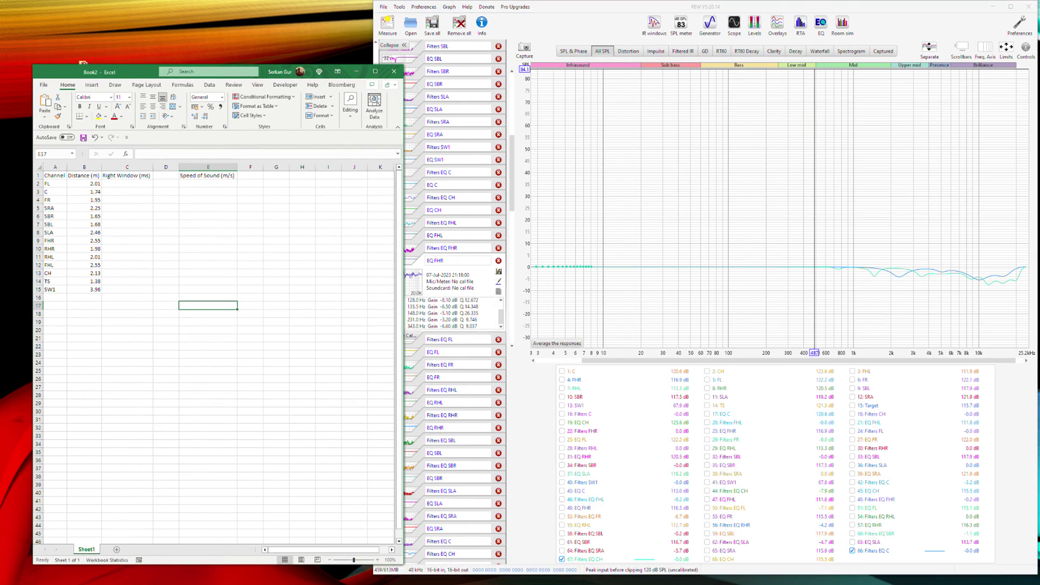
pyautogui.moveTo(475, 570)
pyautogui.click(631, 576)
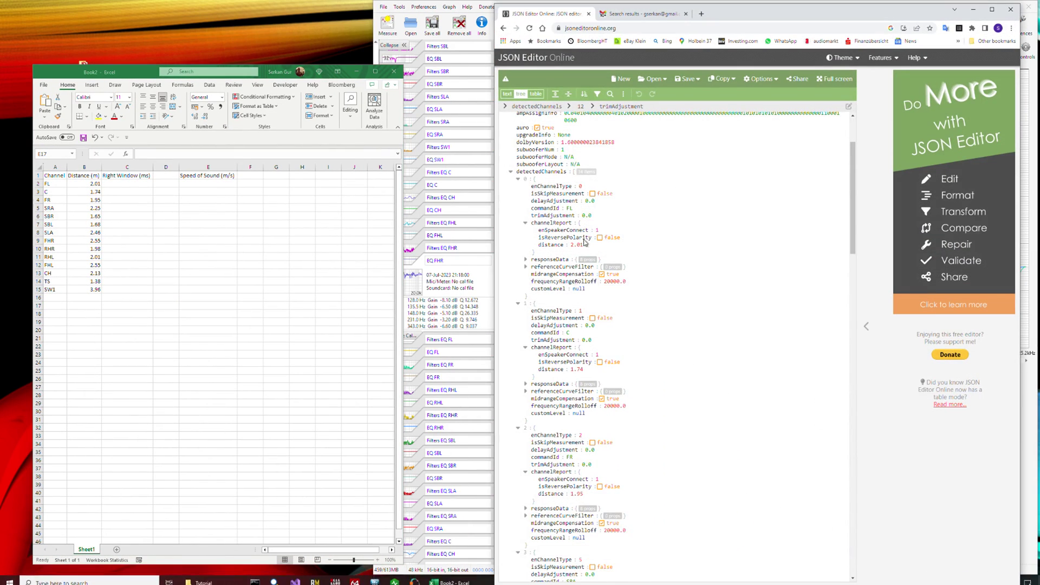
# - Compare the channel distances in the JSON channel reports with the worksheet's Distance (m) entries for FL, C and FR
pyautogui.click(572, 369)
pyautogui.click(88, 186)
pyautogui.click(88, 193)
pyautogui.click(87, 201)
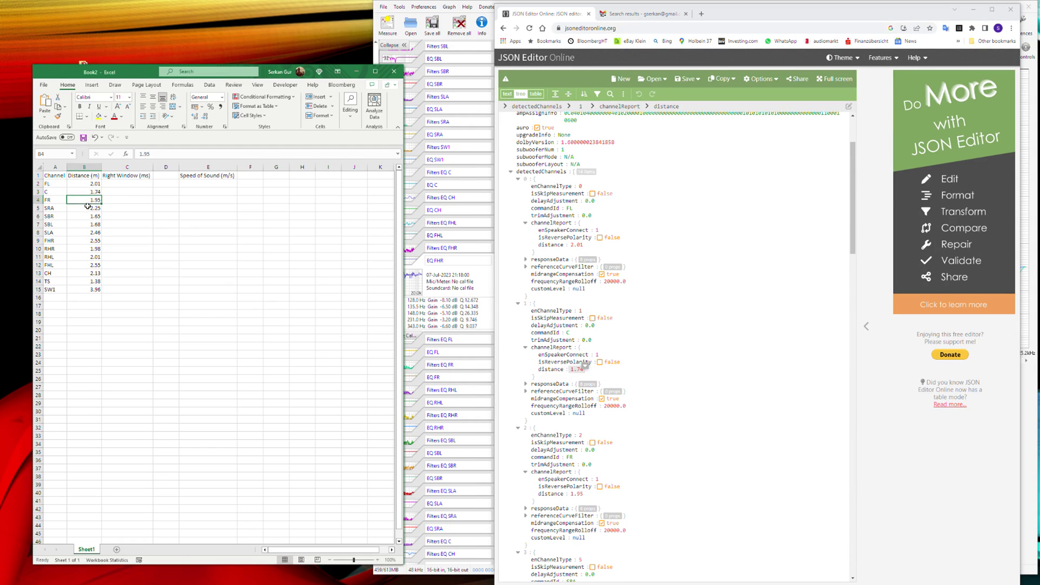
# - Enter 300 as the Speed of Sound (m/s) in cell E2 of the worksheet
pyautogui.click(187, 183)
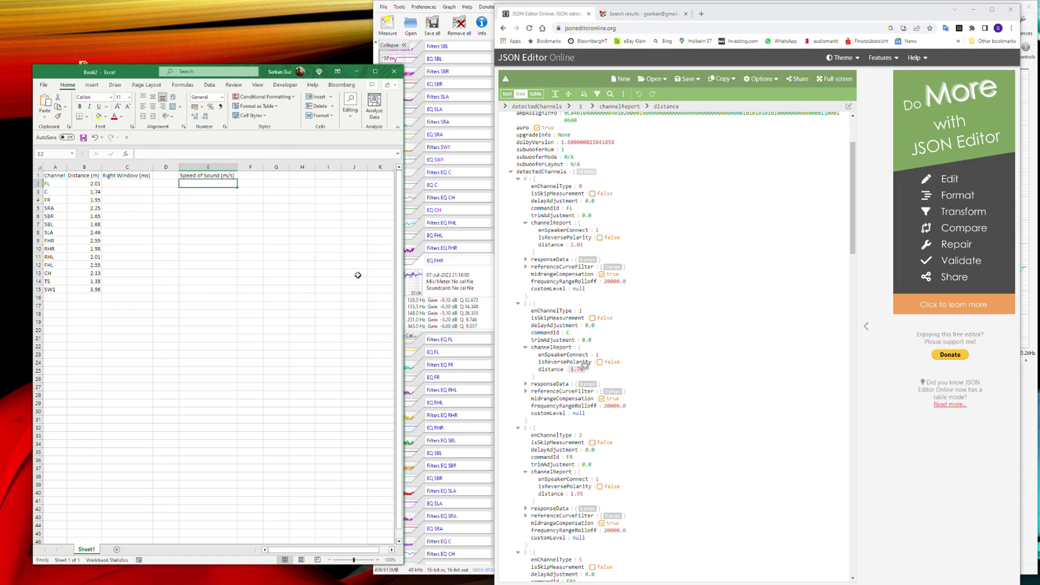
pyautogui.write('300')
pyautogui.press('Return')
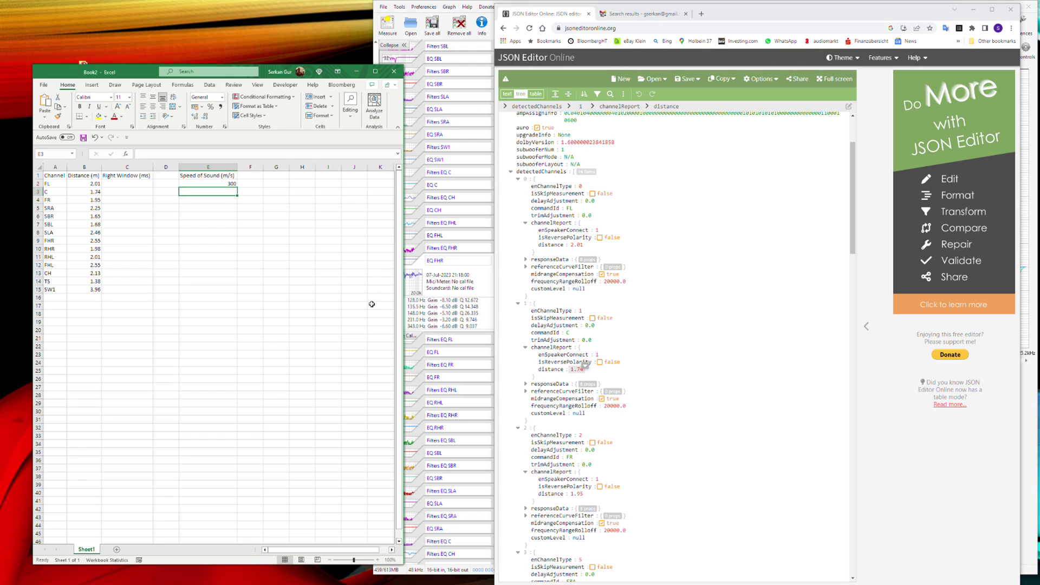
# - Calculate the FL distance rescaled for the speed of sound in cell G2 with the formula +2.01*343/300
pyautogui.click(91, 183)
pyautogui.click(272, 185)
pyautogui.write('+2')
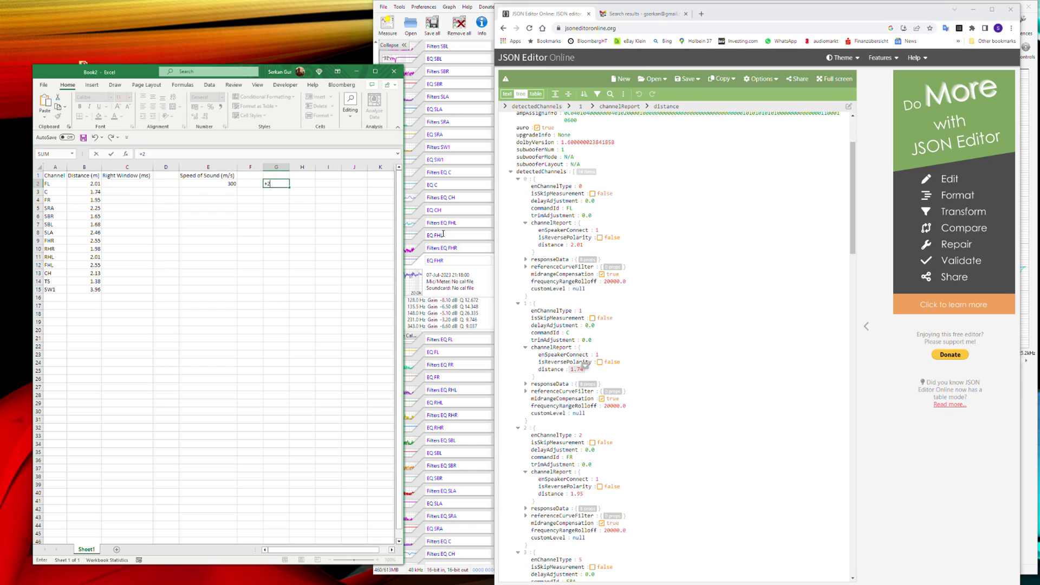
pyautogui.write('.01*343/300')
pyautogui.press('Return')
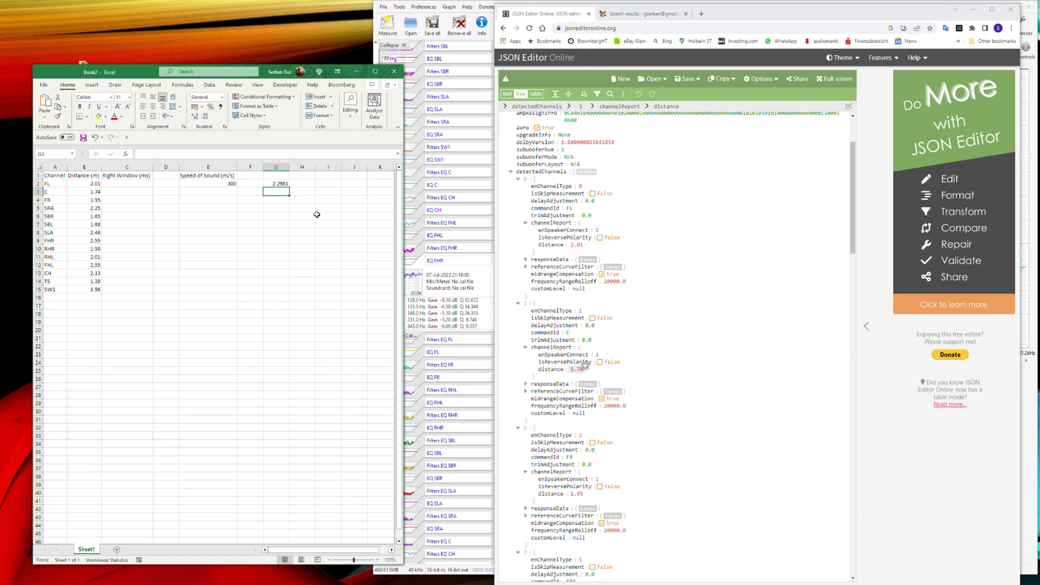
# - Review the FL distance, the speed of sound and the rescaled distance, and set the Speed of Sound to 343
pyautogui.click(268, 184)
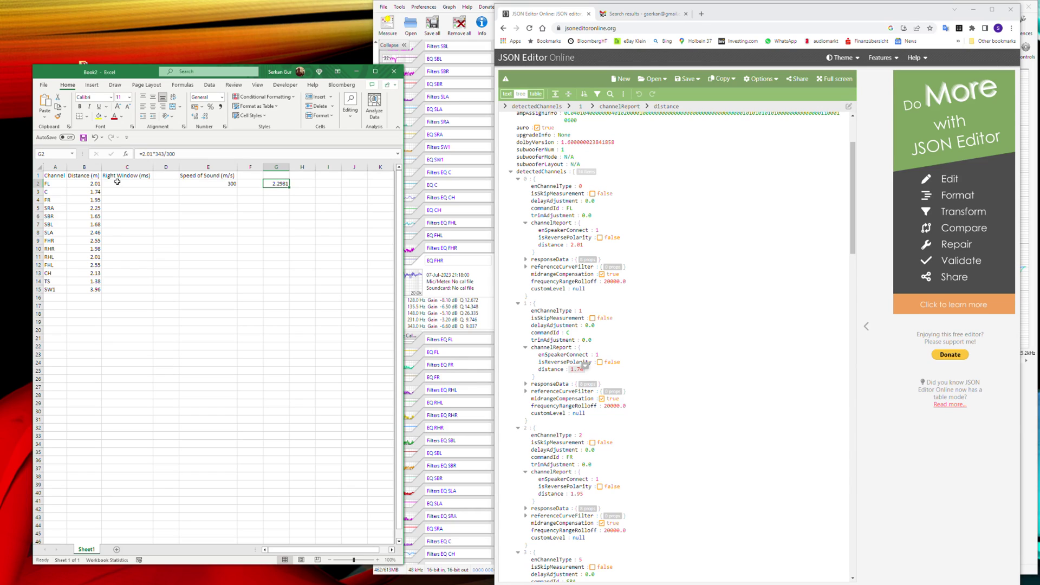
pyautogui.click(86, 185)
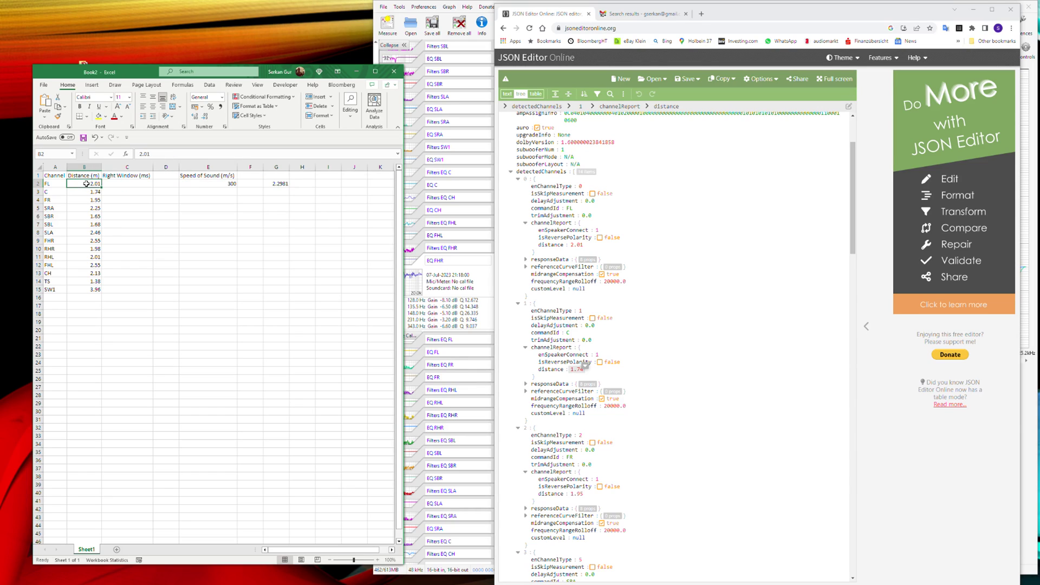
pyautogui.click(214, 184)
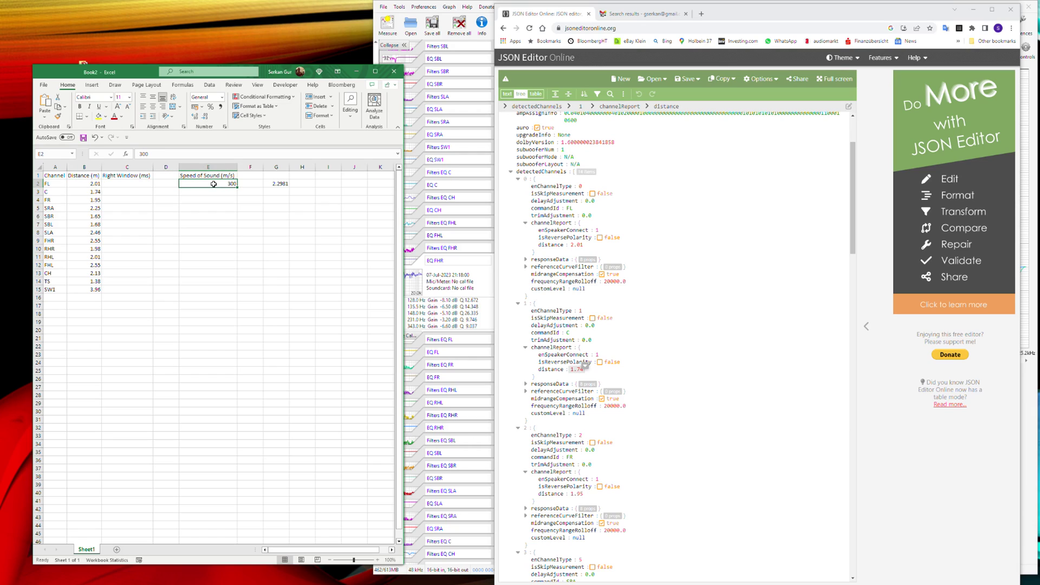
pyautogui.click(282, 184)
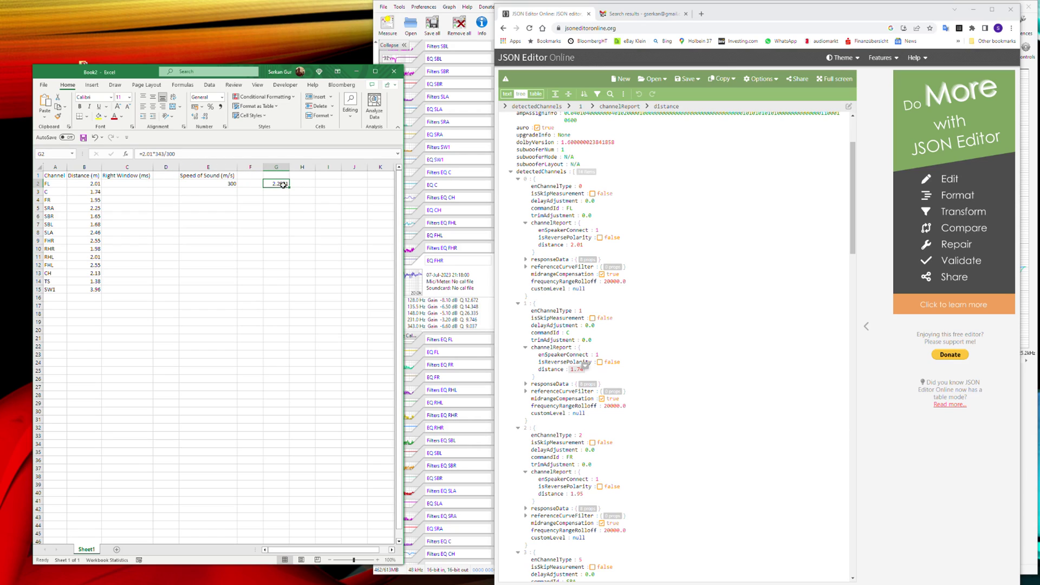
pyautogui.click(93, 184)
pyautogui.click(215, 183)
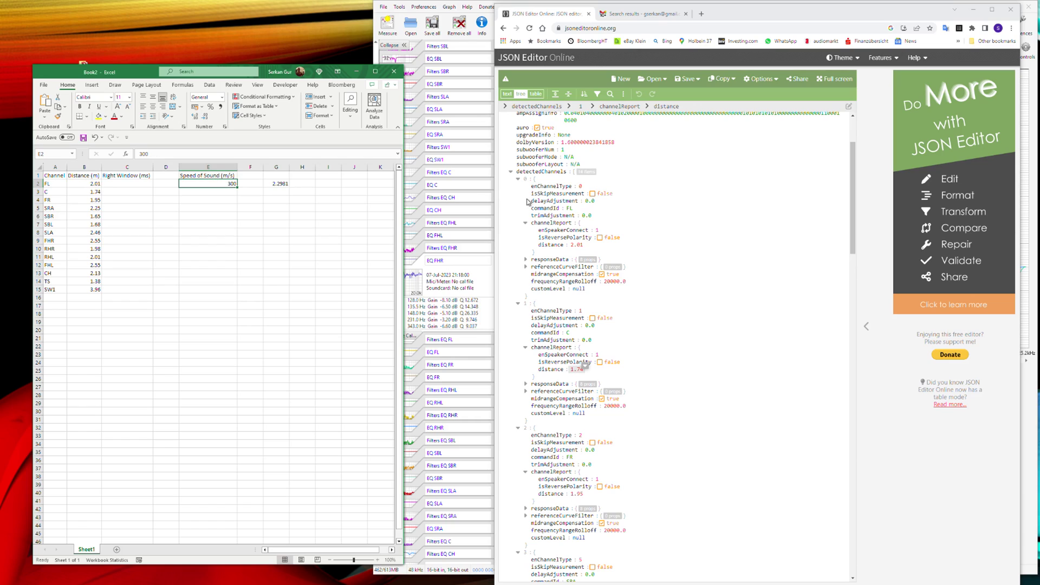
pyautogui.write('343')
pyautogui.press('Return')
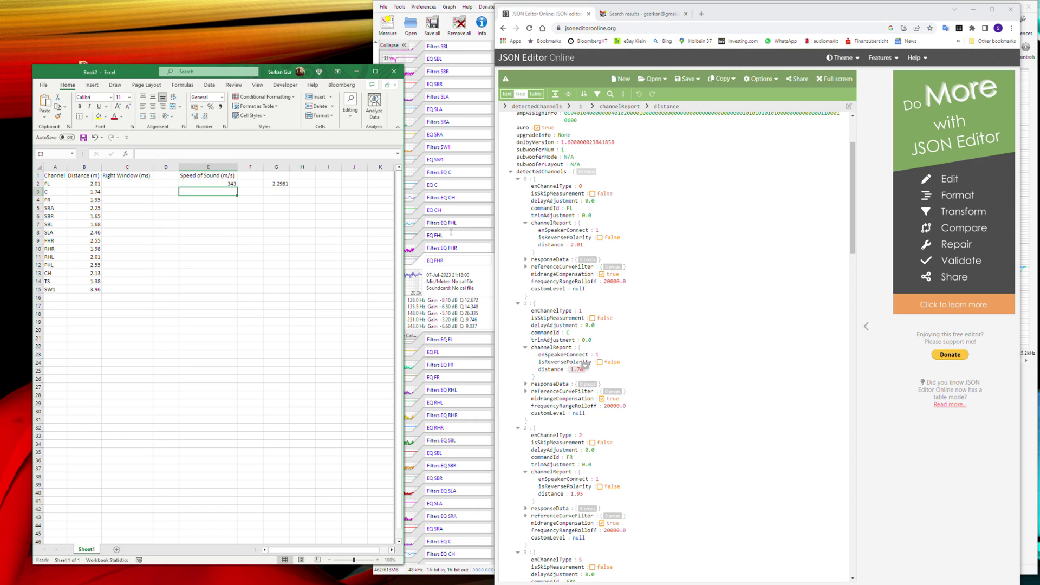
# - Set the Speed of Sound to 300 and clear the scratch calculation in cell G2
pyautogui.click(219, 181)
pyautogui.write('300')
pyautogui.press('Return')
pyautogui.press('Right')
pyautogui.press('Up')
pyautogui.press('Right')
pyautogui.press('Right')
pyautogui.press('Left')
pyautogui.press('Delete')
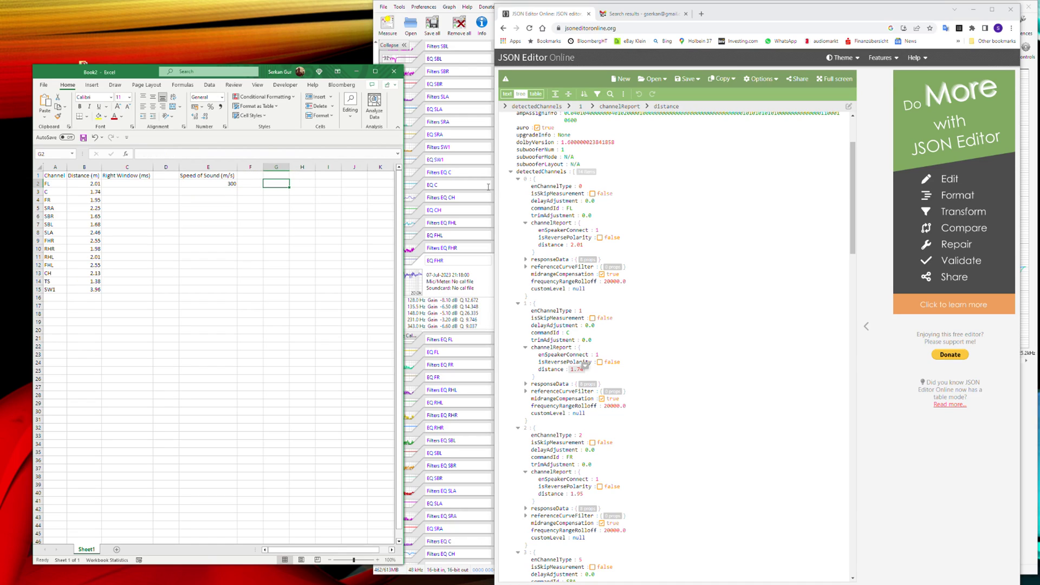
# - Calculate the FL Right Window (ms) in C2 with =B2/$E$2*1000 and fill the formula down to all other channels
pyautogui.click(128, 186)
pyautogui.write('=')
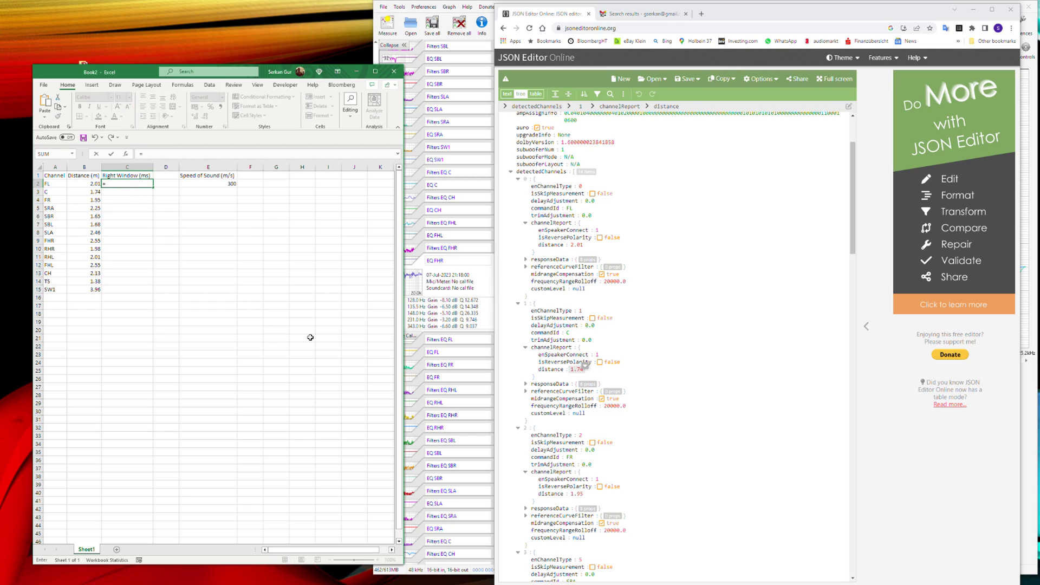
pyautogui.click(85, 185)
pyautogui.write('/')
pyautogui.click(223, 183)
pyautogui.press('F4')
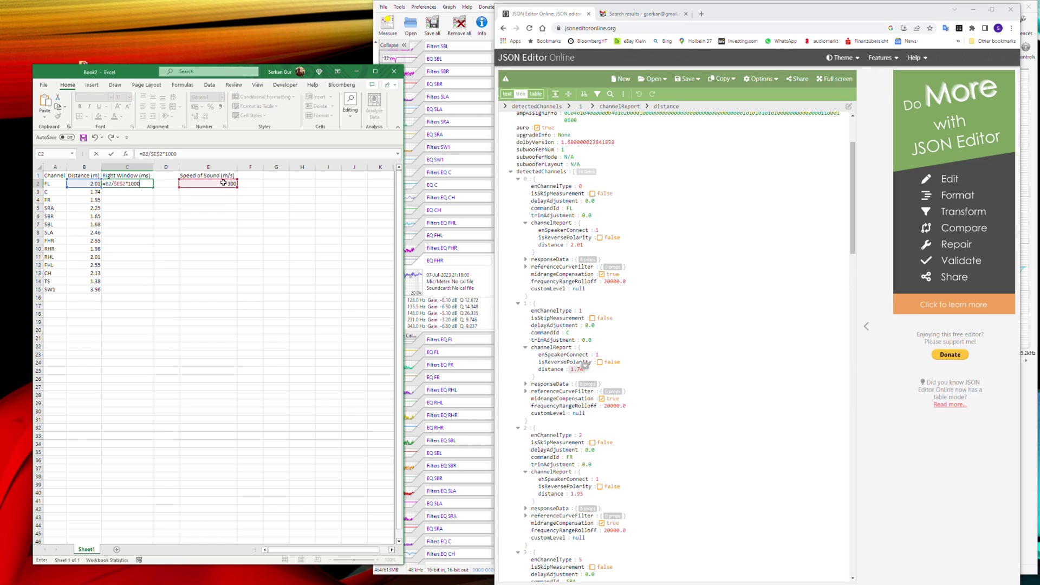
pyautogui.press('Return')
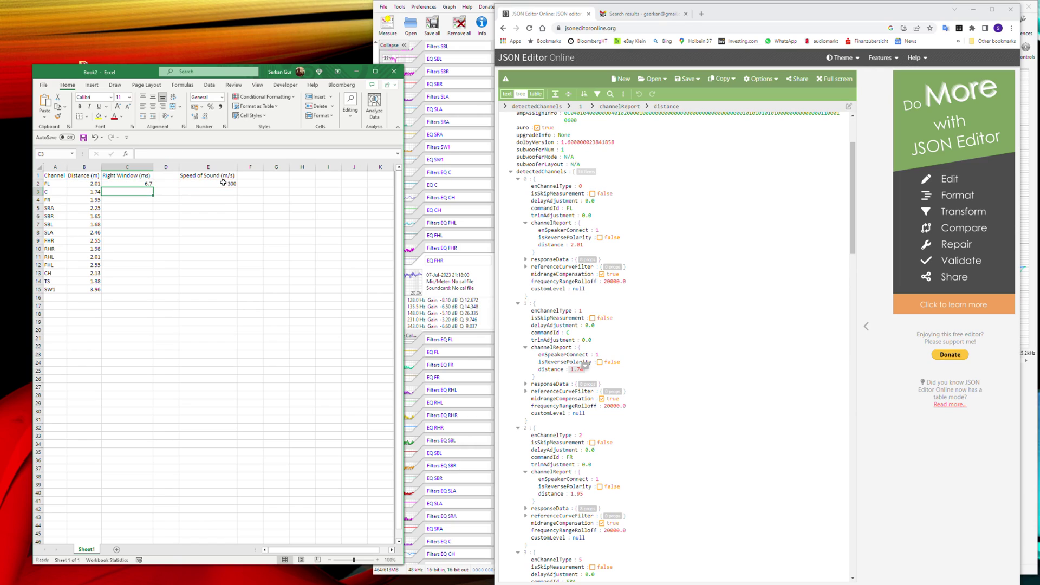
pyautogui.click(141, 182)
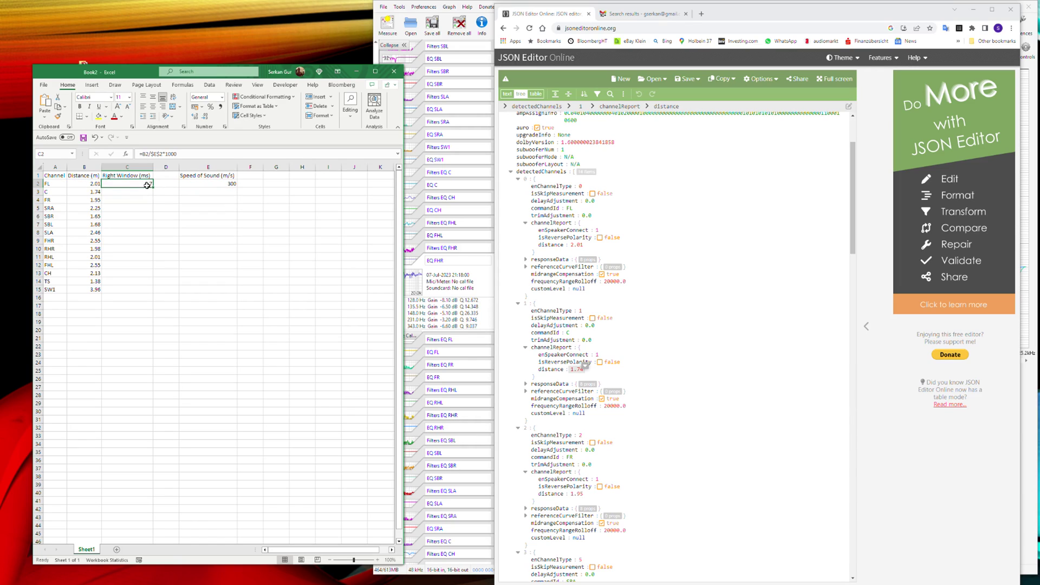
pyautogui.doubleClick(154, 189)
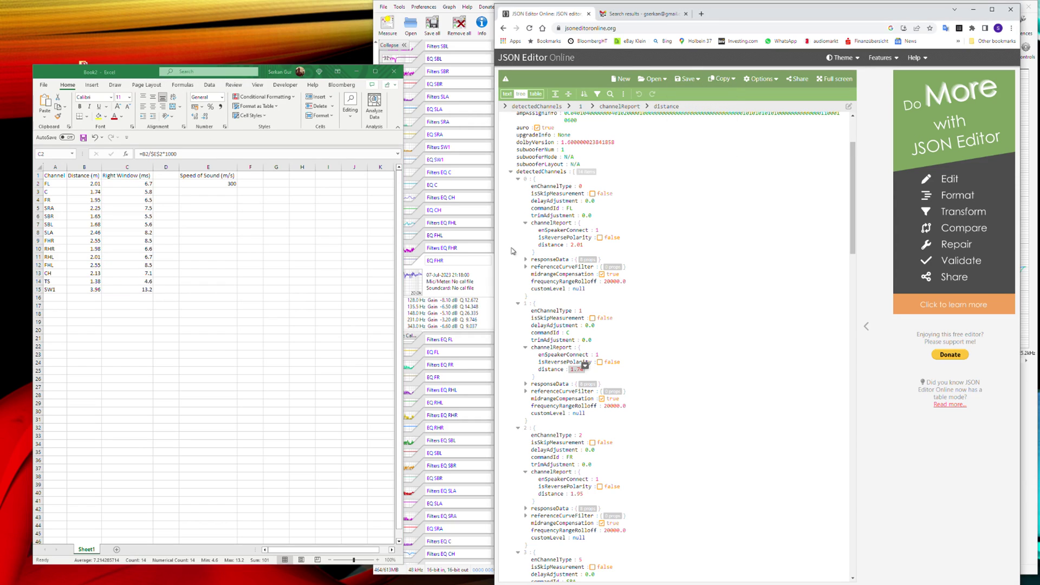
# - Switch to REW, add the 23: EQ FHR and 15: Target traces to the graph, and fit the axis limits to the data
pyautogui.click(467, 294)
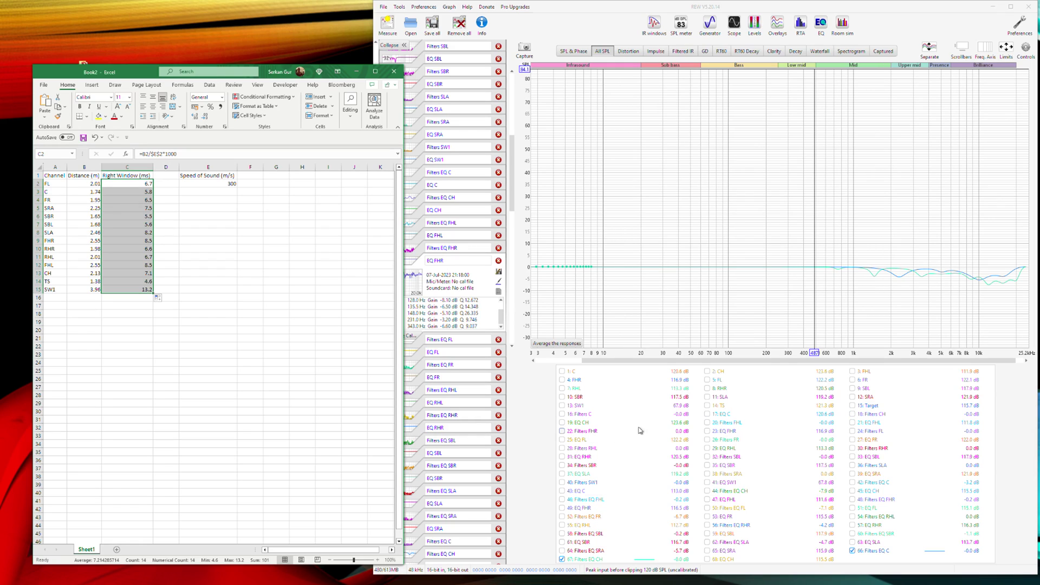
pyautogui.click(721, 433)
pyautogui.click(1008, 50)
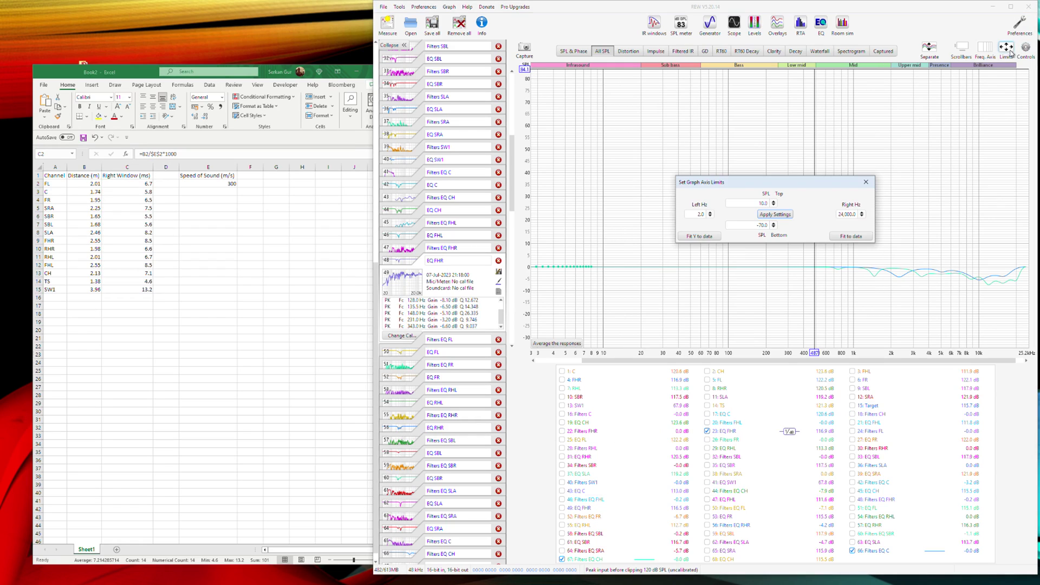
pyautogui.click(851, 236)
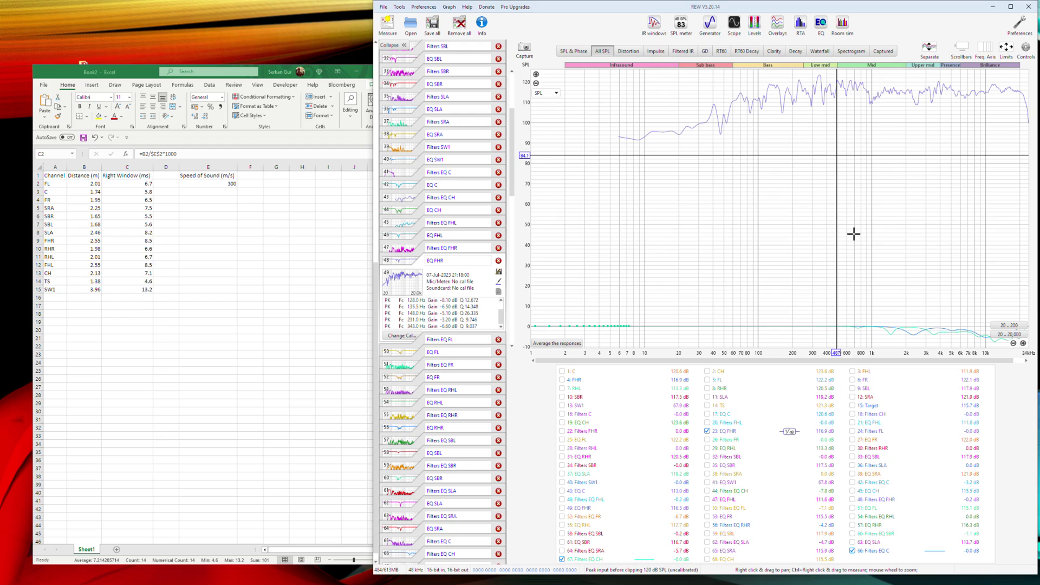
pyautogui.click(853, 406)
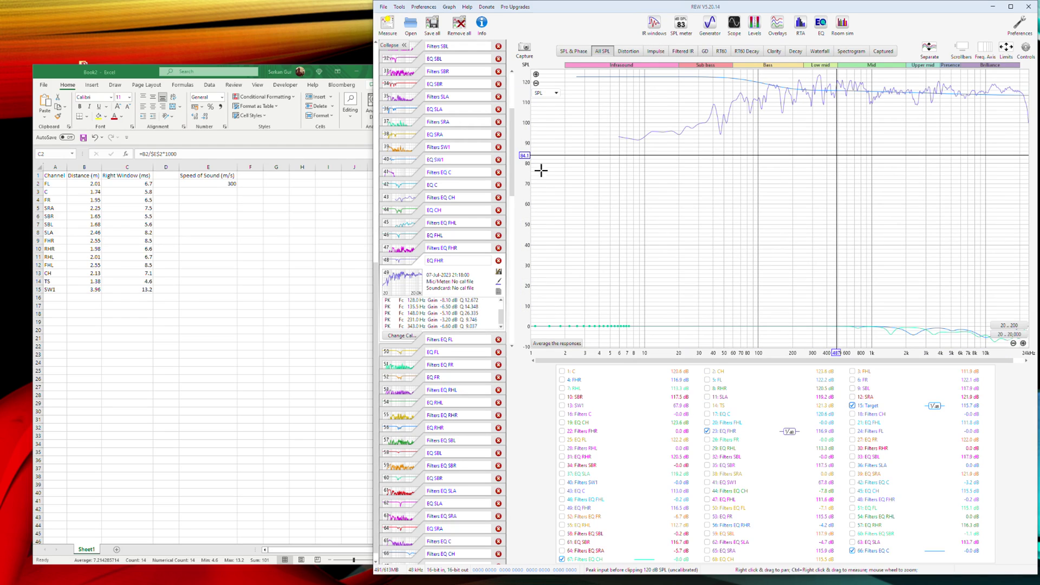
# - Open the IR windows settings, move the dialog over the graph, and select measurement 45, EQ CH, to show its window values
pyautogui.click(422, 242)
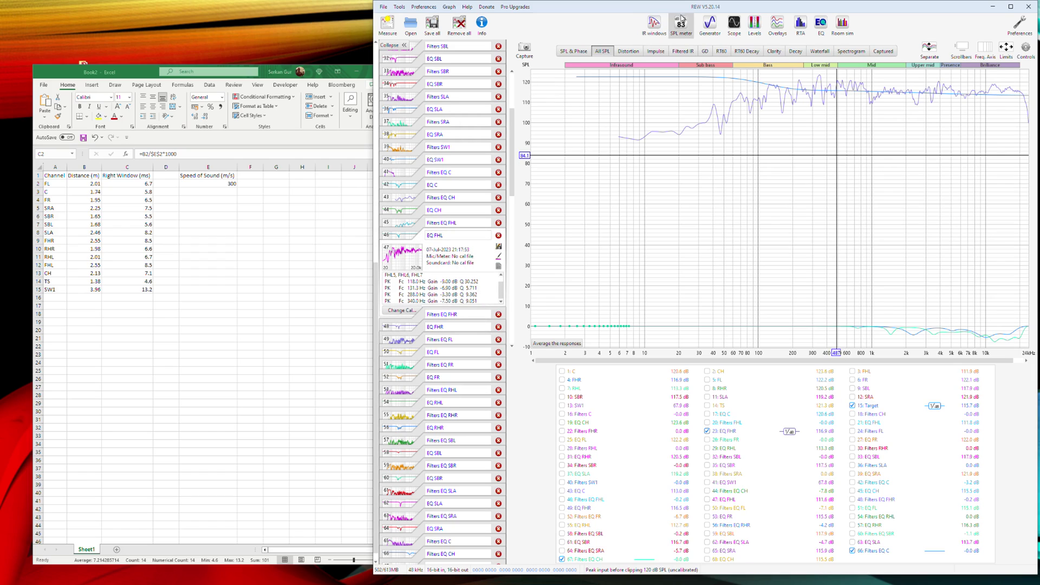
pyautogui.click(654, 25)
pyautogui.moveTo(611, 243); pyautogui.dragTo(855, 140)
pyautogui.click(424, 213)
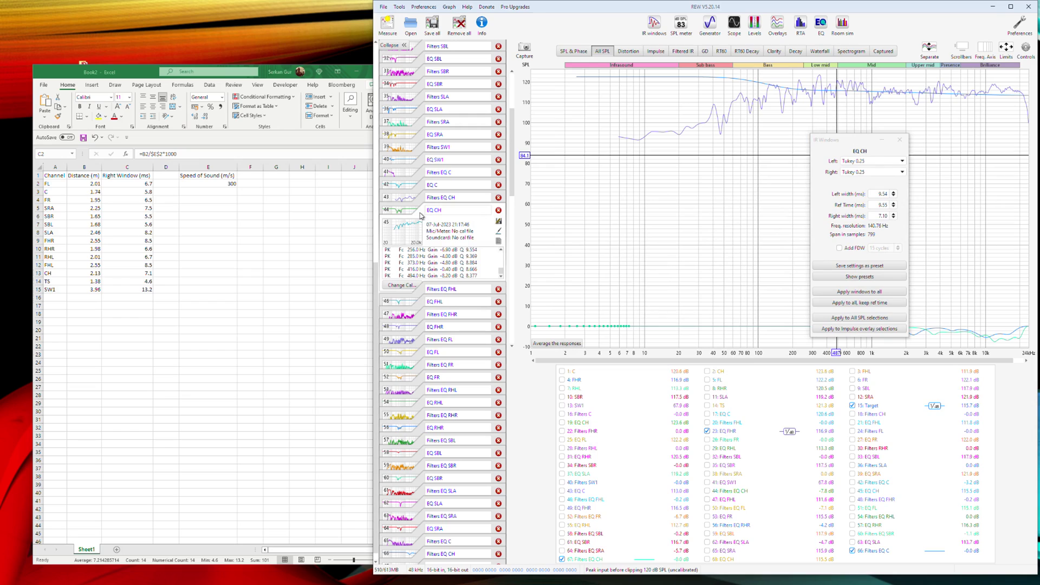
# - Set the right window width of EQ FHL to 8.50 ms
pyautogui.doubleClick(876, 215)
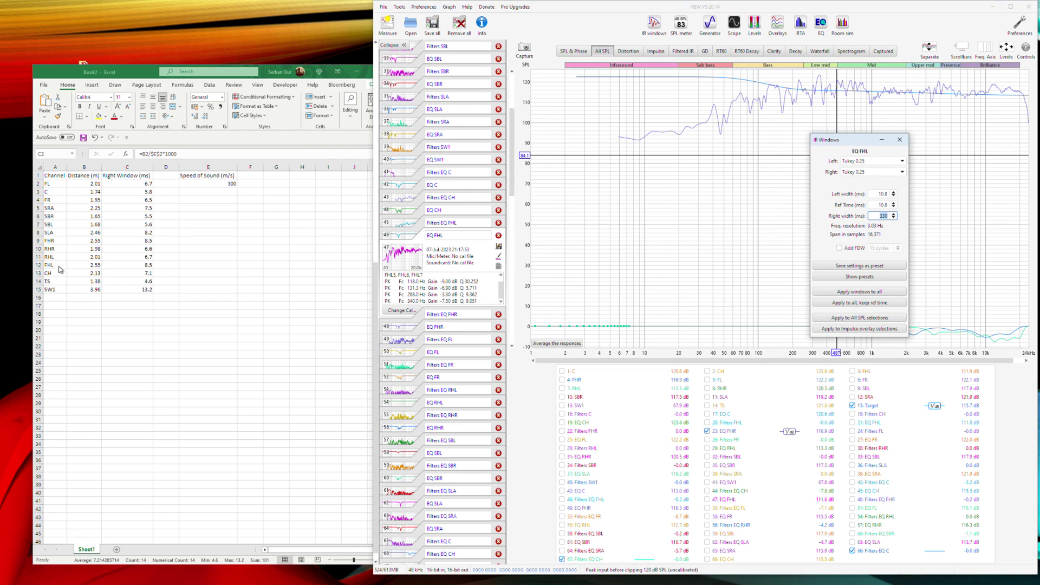
pyautogui.write('8.50')
pyautogui.press('Return')
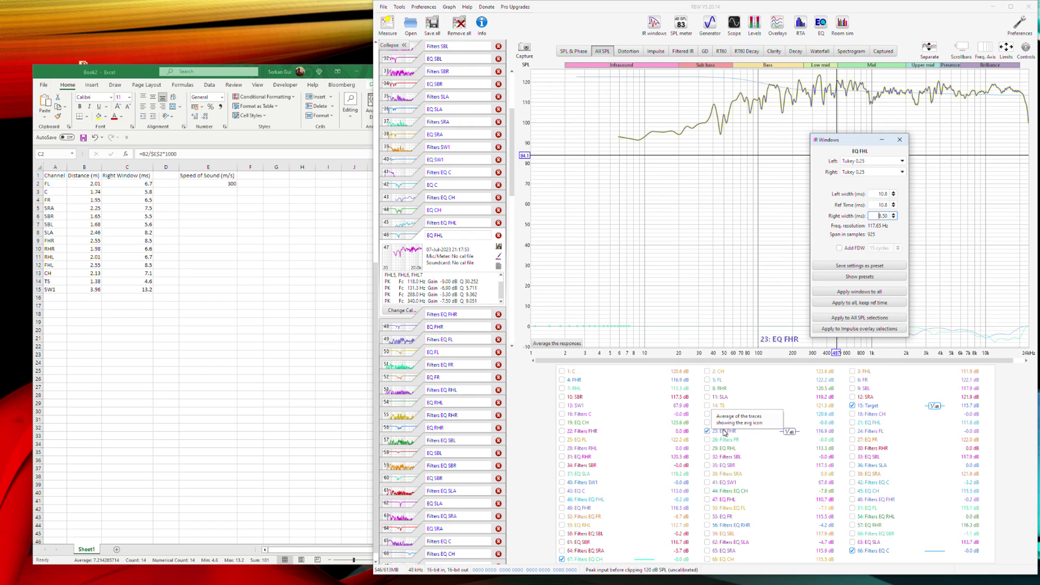
# - Replace the 23: EQ FHR trace on the graph with 47: EQ FHL, keeping the Target trace shown
pyautogui.click(708, 431)
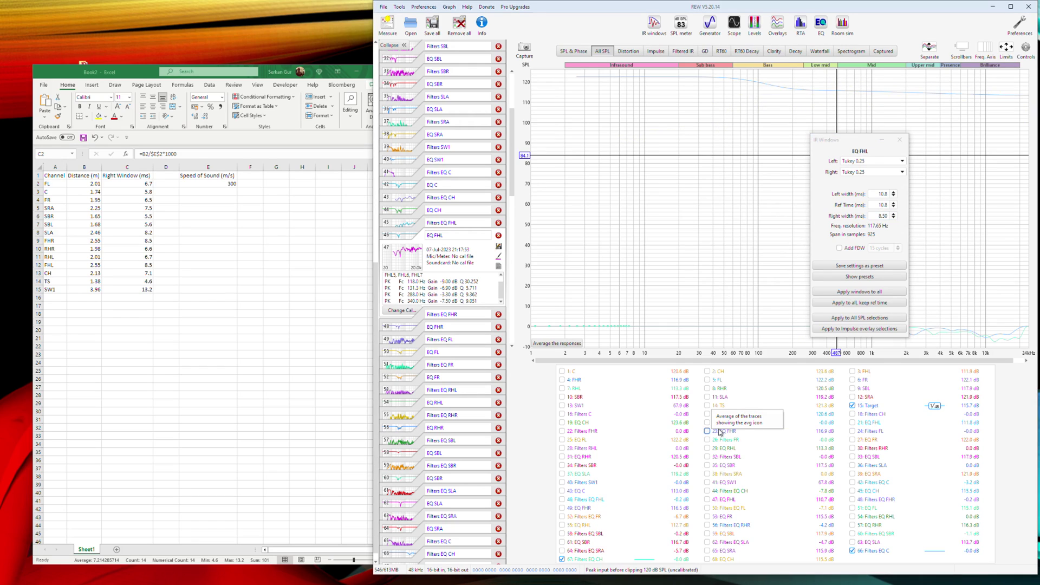
pyautogui.click(876, 426)
pyautogui.click(874, 215)
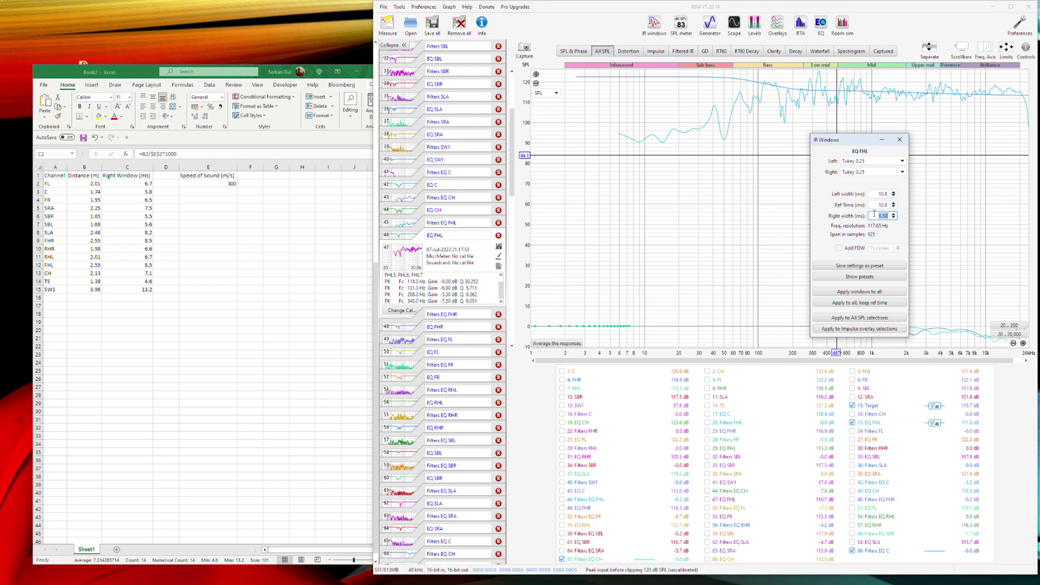
pyautogui.click(852, 423)
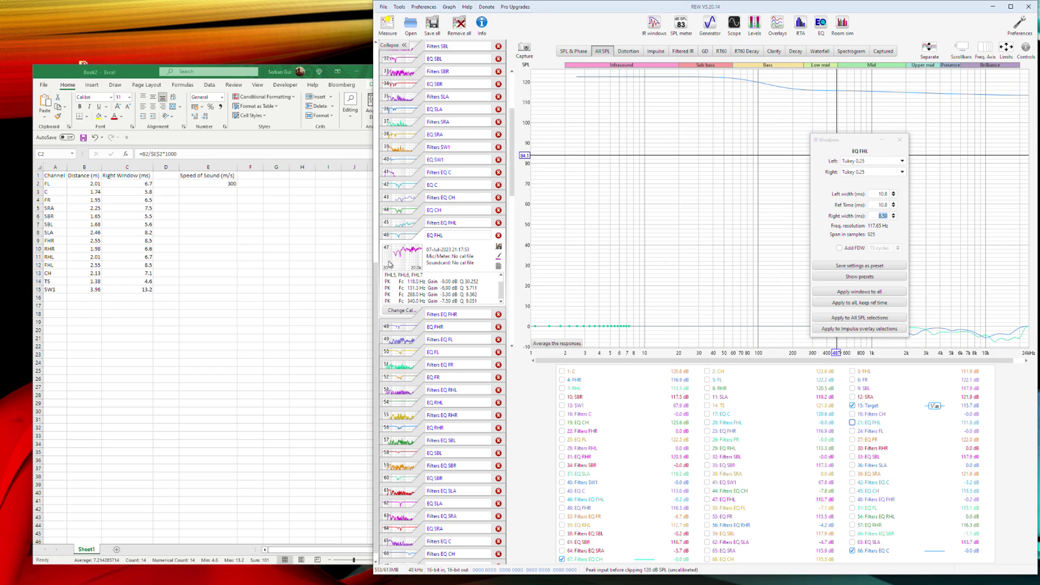
pyautogui.click(707, 500)
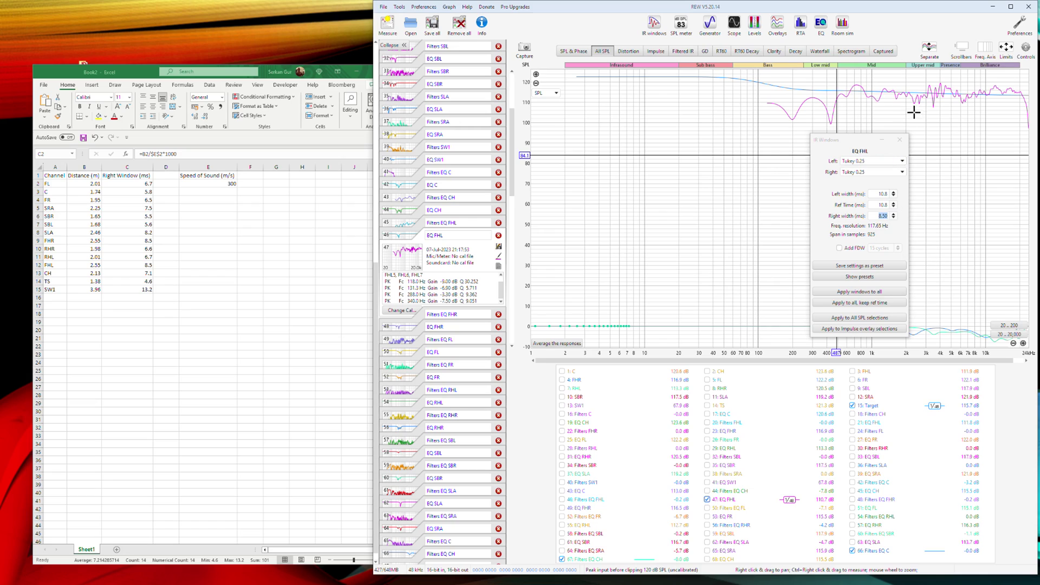
# - Using Psychoacoustic smoothing, match the EQ FHL response to the target and generate a measurement from the resulting filters
pyautogui.click(821, 23)
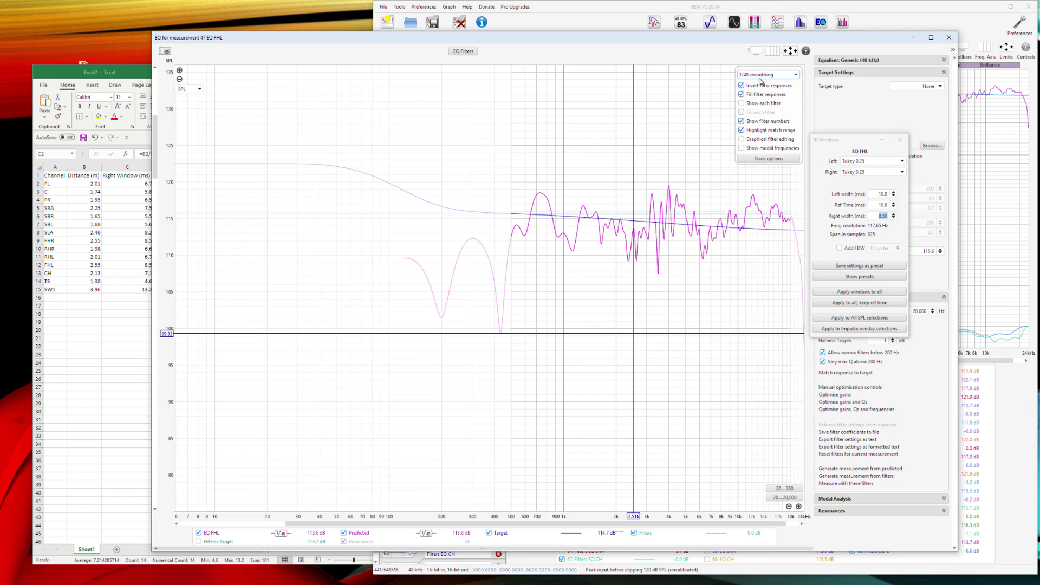
pyautogui.click(764, 75)
pyautogui.click(759, 149)
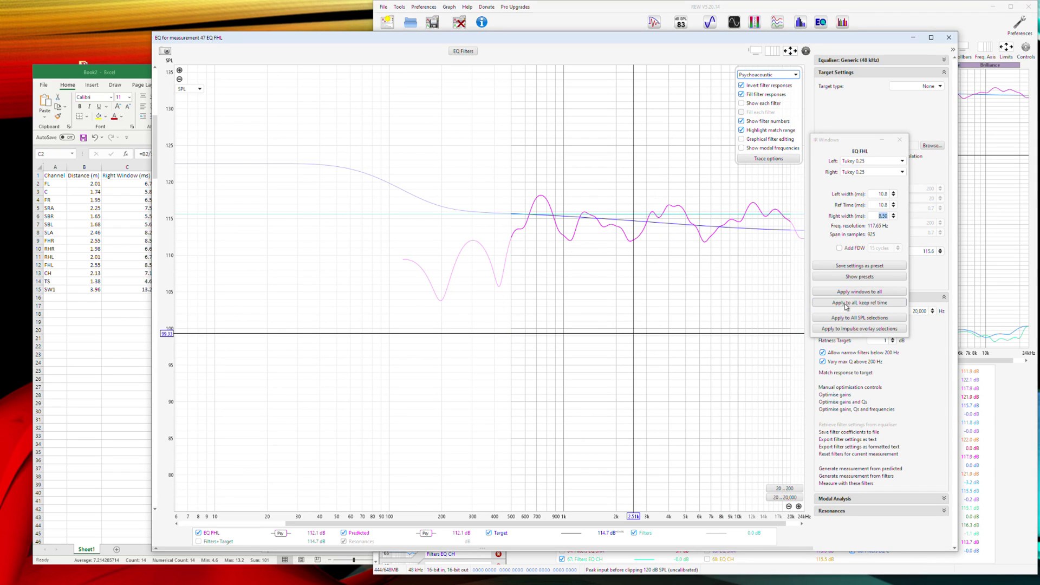
pyautogui.click(906, 142)
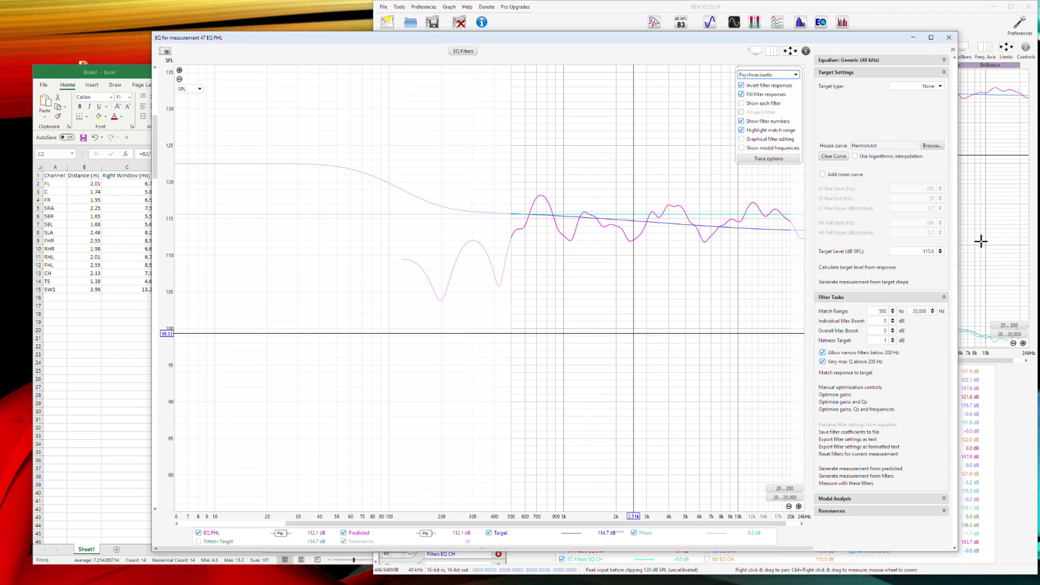
pyautogui.click(857, 374)
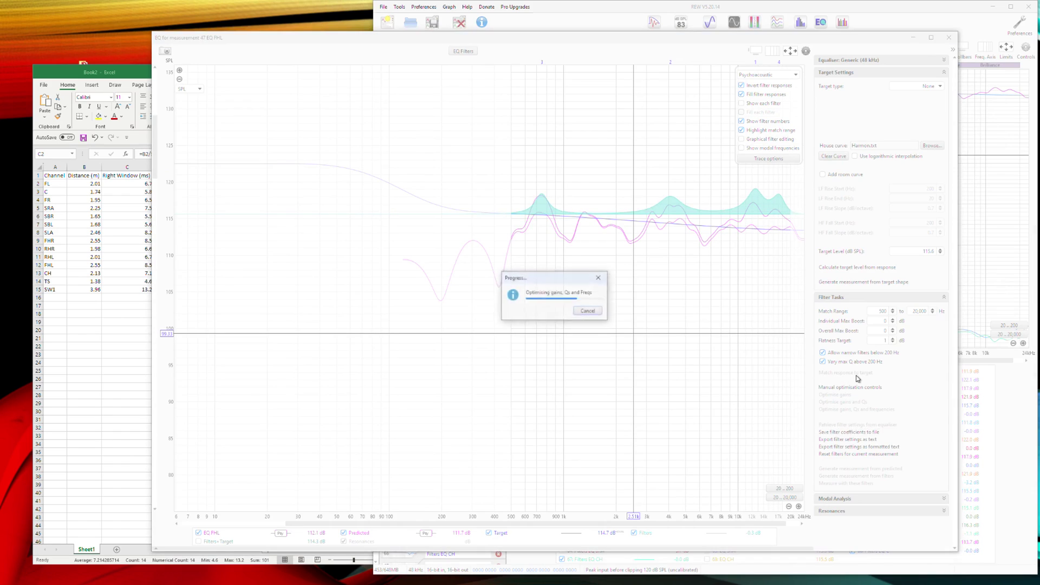
pyautogui.click(857, 476)
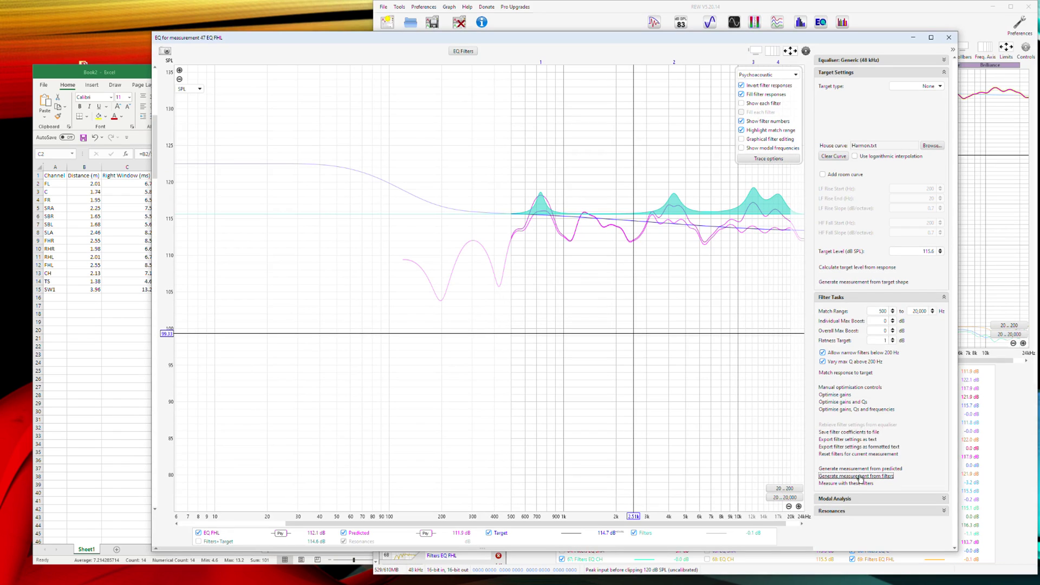
pyautogui.click(949, 38)
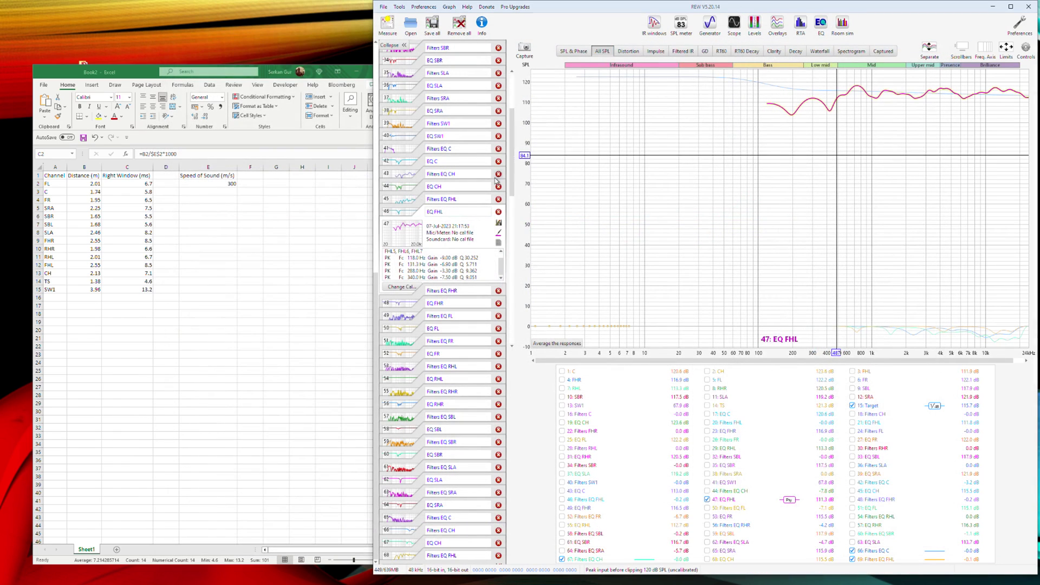
# - Select measurement 49, EQ FHR, and set its right window width to 8.5 ms
pyautogui.click(424, 307)
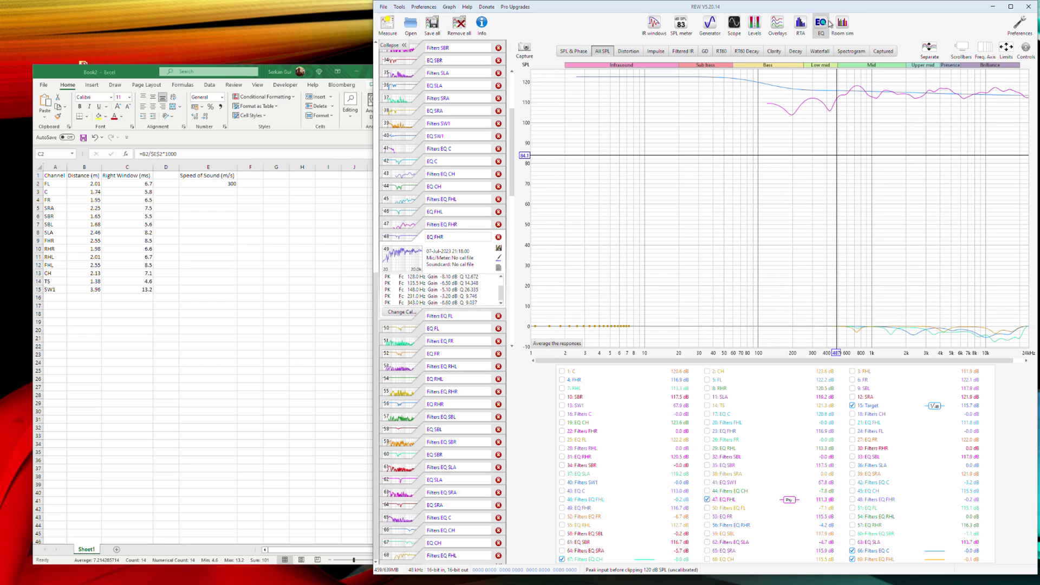
pyautogui.click(654, 25)
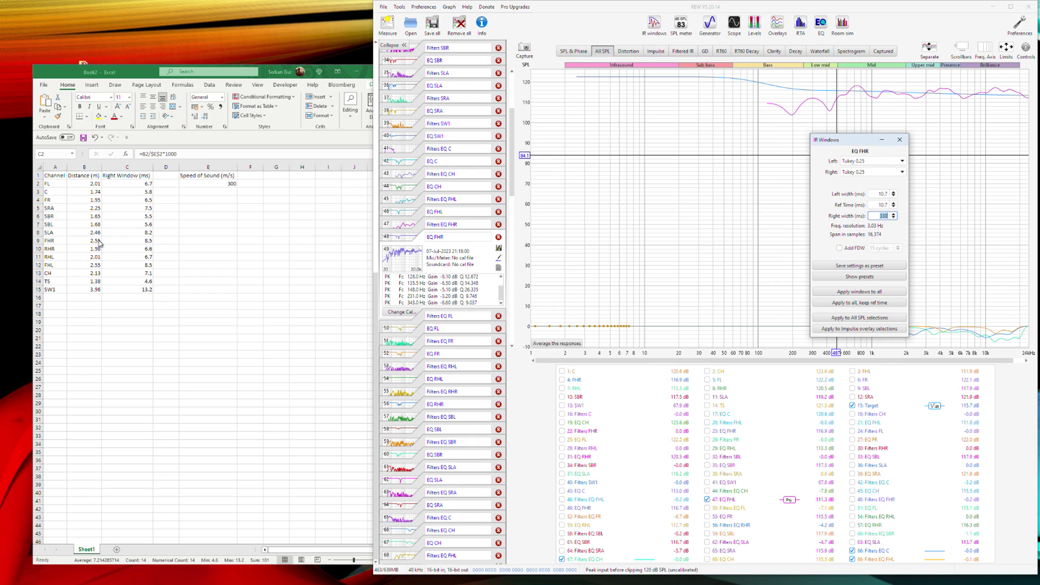
pyautogui.write('8.5')
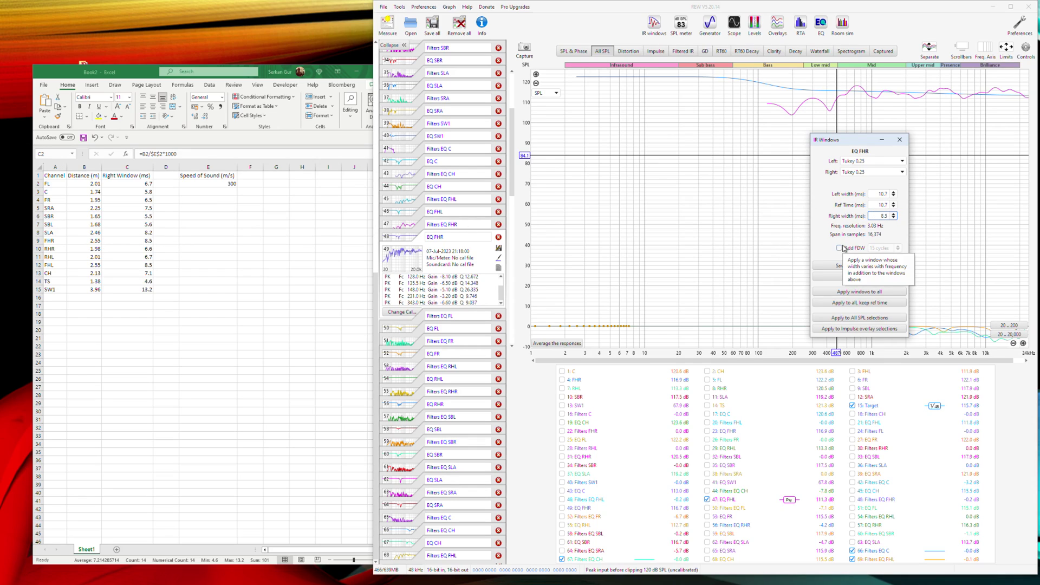
pyautogui.press('Return')
# - Using Psychoacoustic smoothing, match the EQ FHR response to the target and generate a measurement from the resulting filters
pyautogui.click(822, 25)
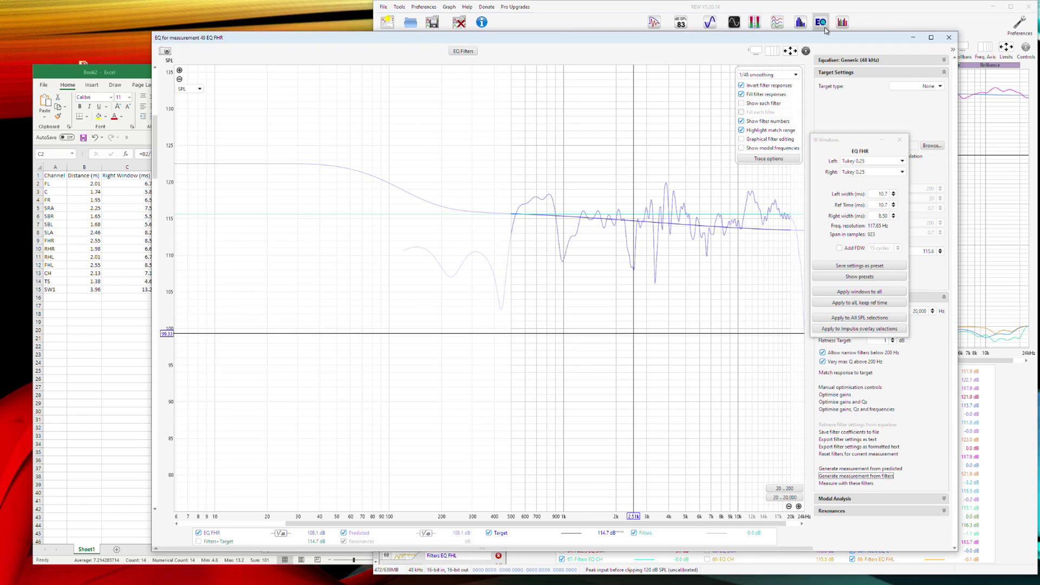
pyautogui.click(794, 75)
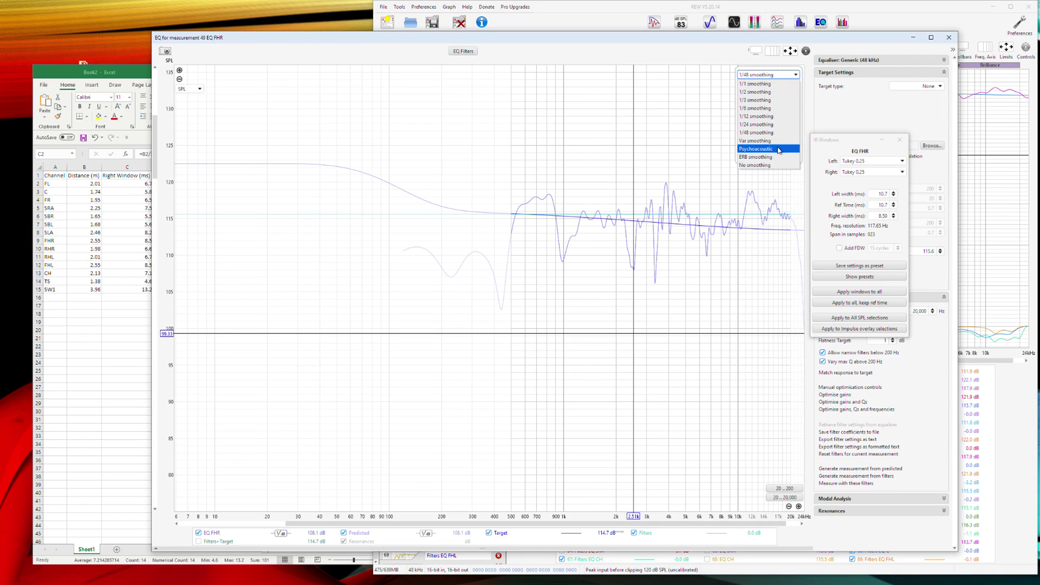
pyautogui.click(778, 149)
pyautogui.click(899, 139)
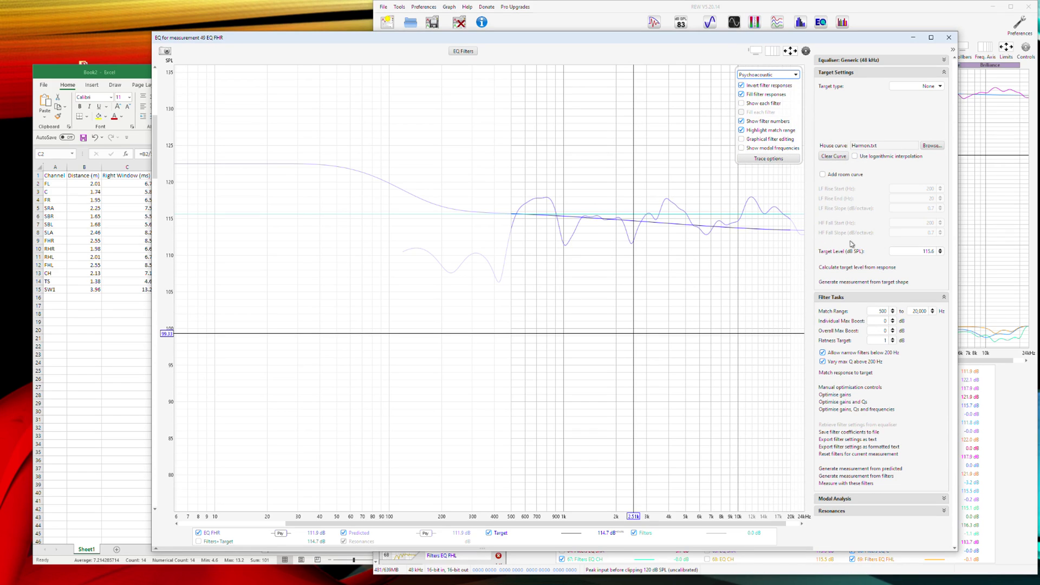
pyautogui.click(847, 374)
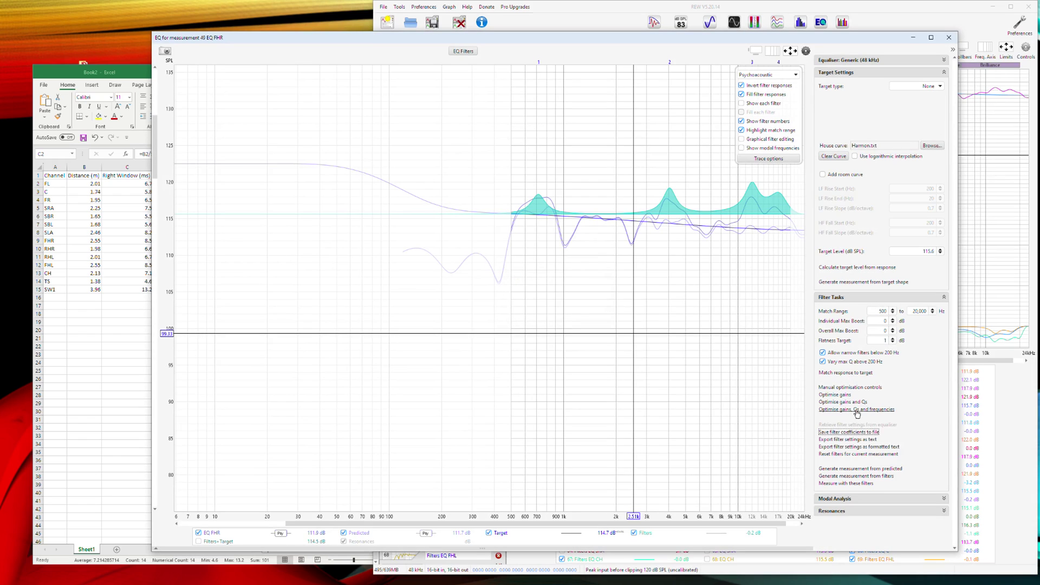
pyautogui.click(949, 37)
# - Select measurement 51, EQ FL, and set its right window width to 6.7 ms
pyautogui.click(417, 329)
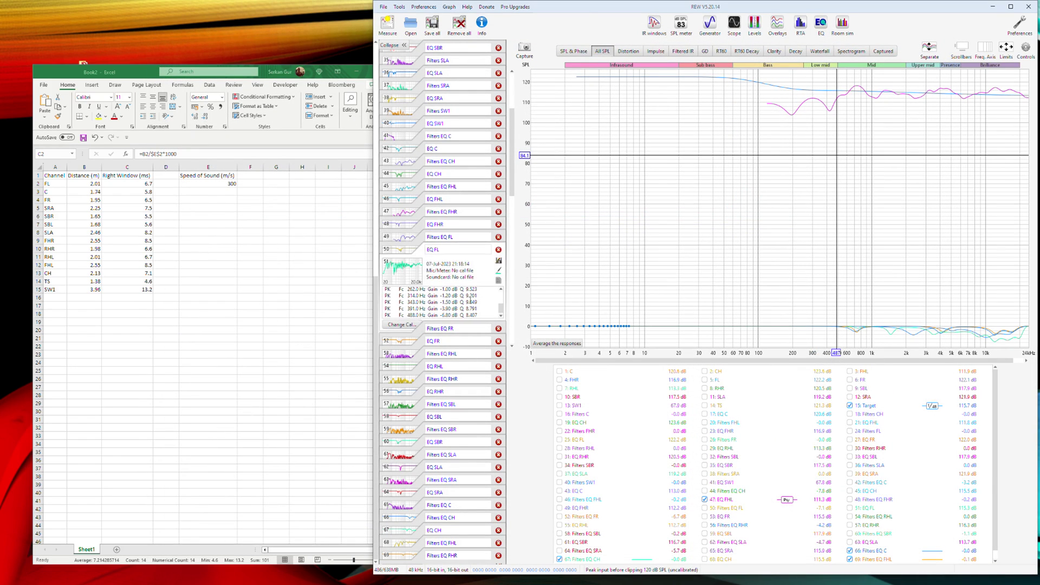
pyautogui.click(653, 23)
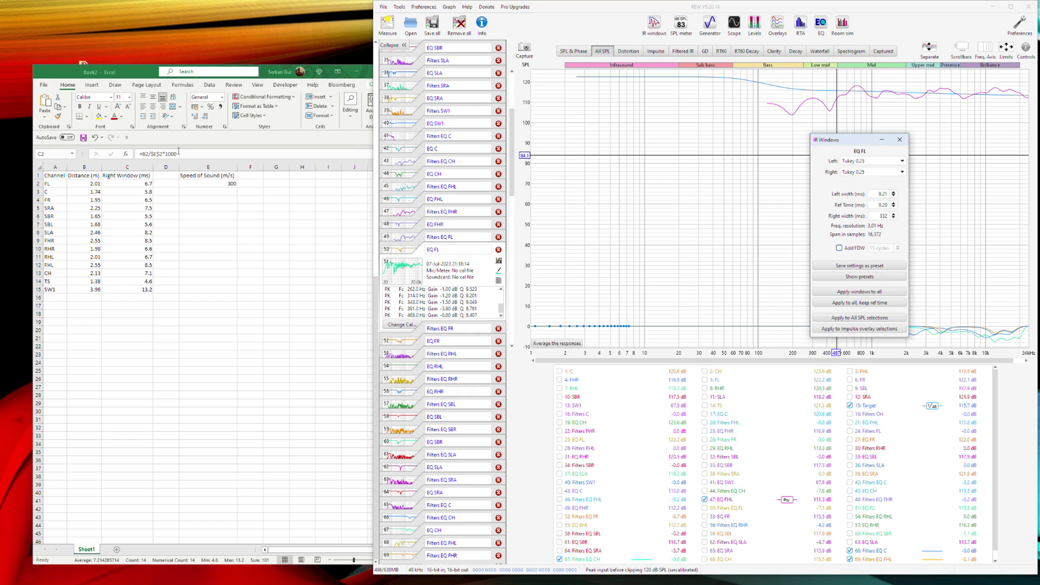
pyautogui.click(879, 216)
pyautogui.doubleClick(879, 216)
pyautogui.write('6.7')
pyautogui.press('Return')
# - Using Psychoacoustic smoothing, match the EQ FL response to the target, generate a measurement from its filters, and select EQ FR
pyautogui.click(821, 23)
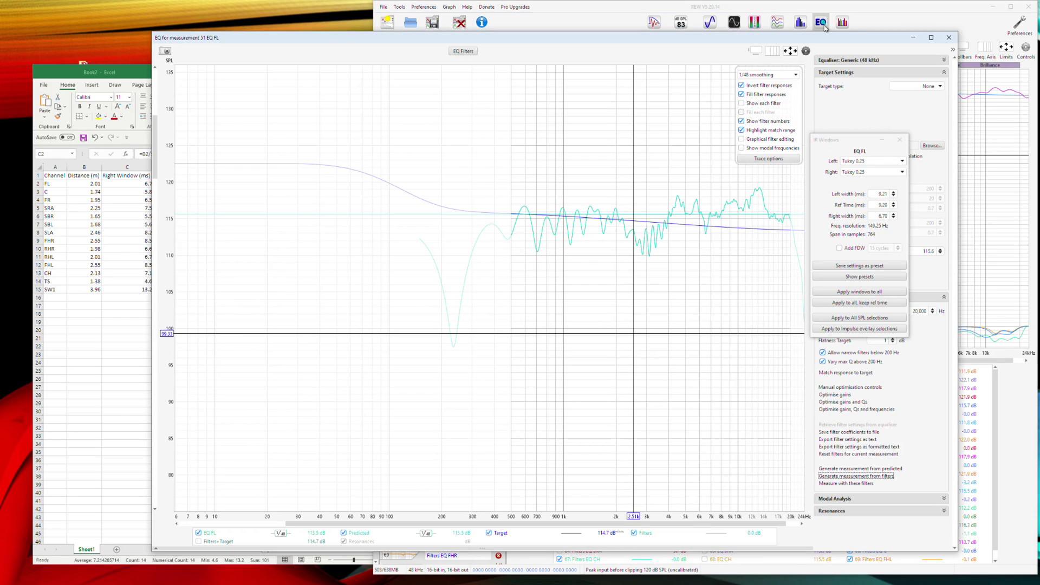
pyautogui.click(769, 75)
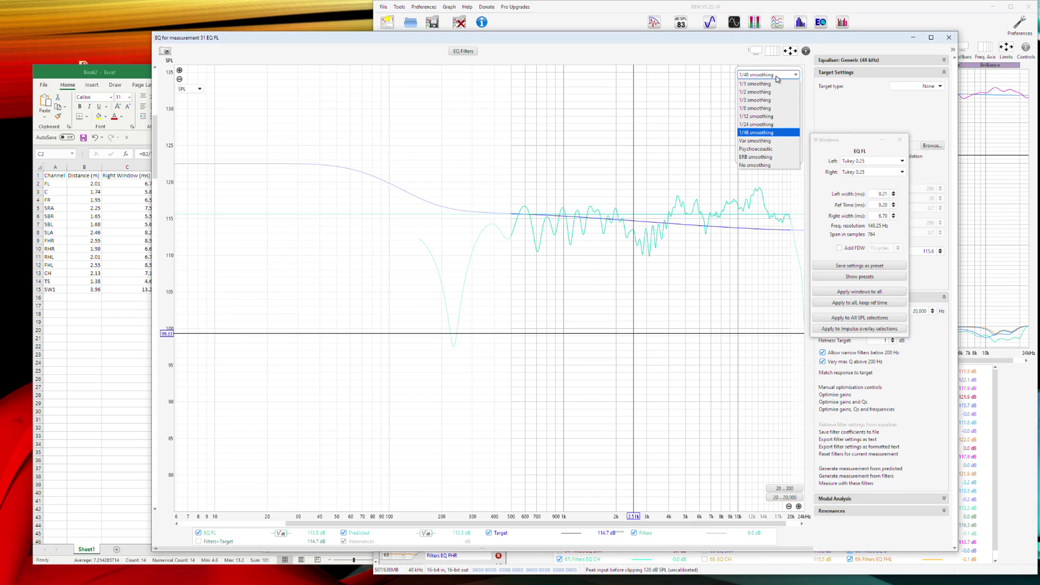
pyautogui.click(765, 149)
pyautogui.click(899, 139)
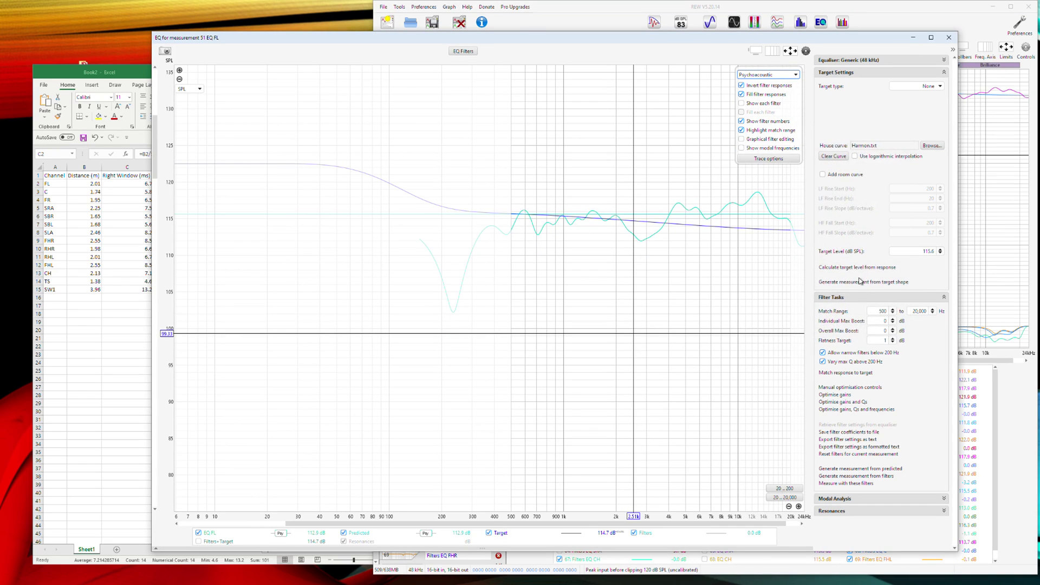
pyautogui.click(852, 373)
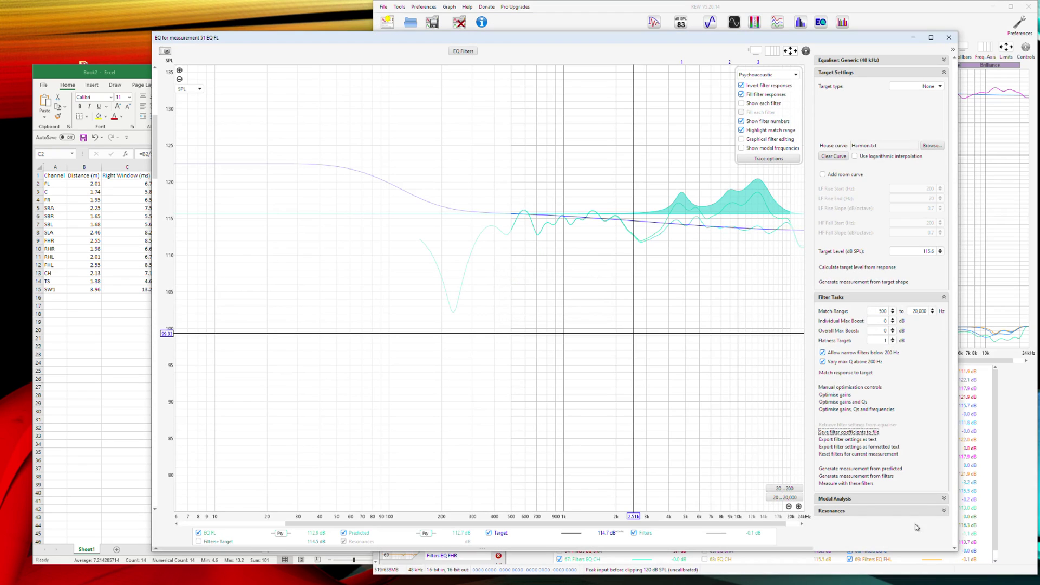
pyautogui.click(857, 477)
pyautogui.click(949, 38)
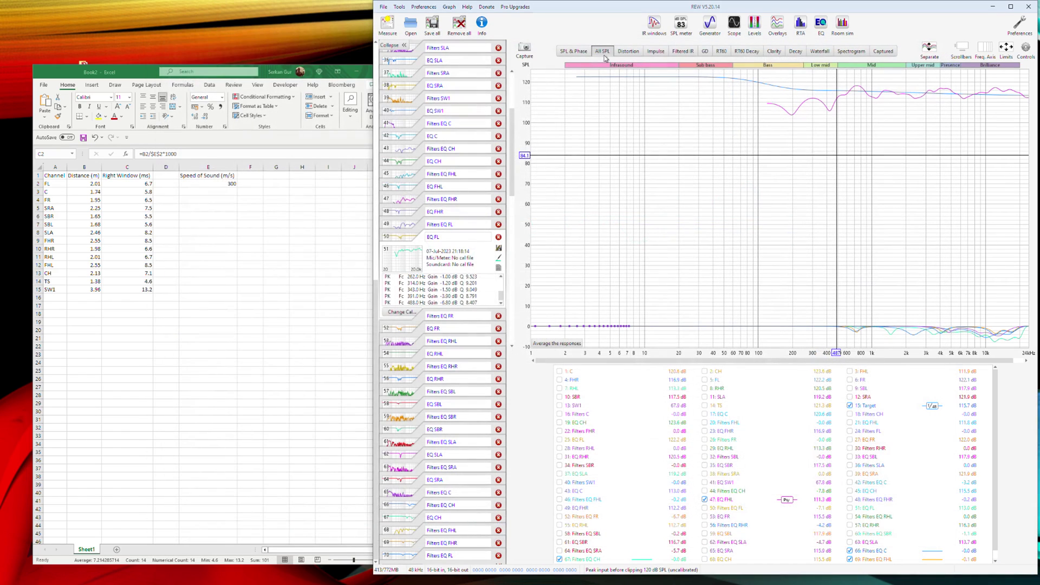
pyautogui.click(415, 334)
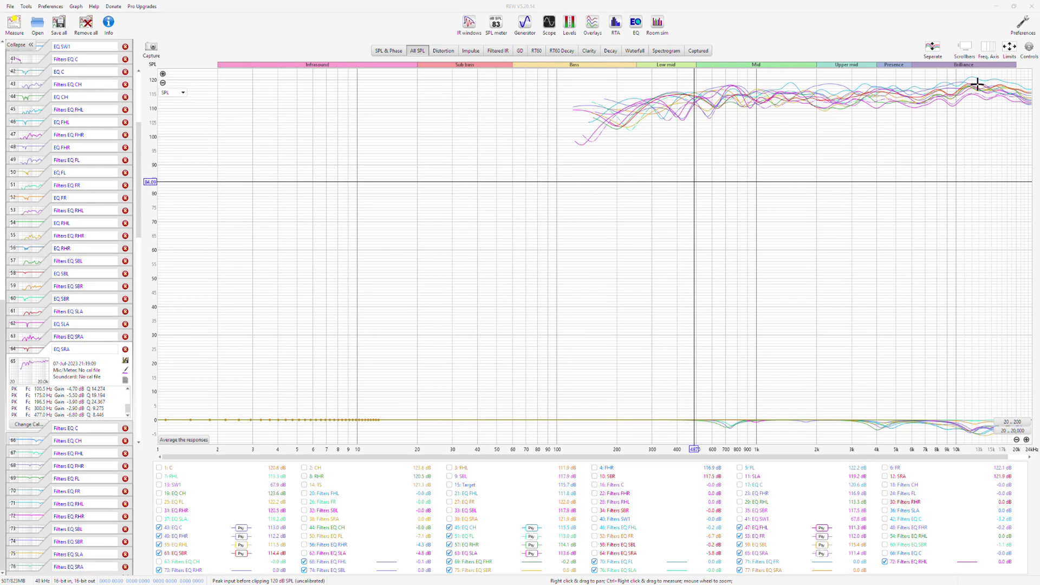
# - Clear all trace selections from the All SPL graph and open the graph controls
pyautogui.rightClick(654, 480)
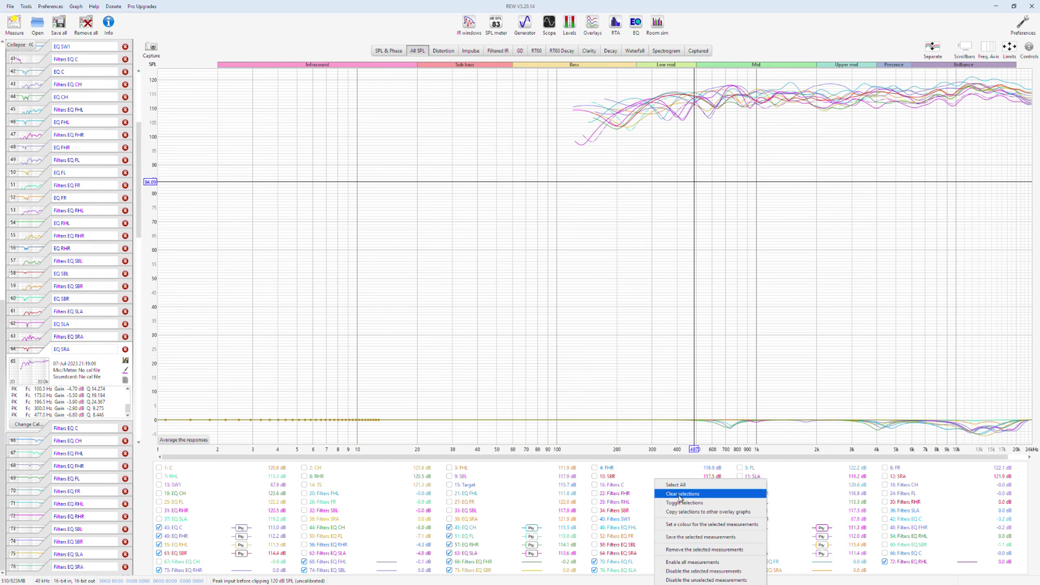
pyautogui.click(681, 495)
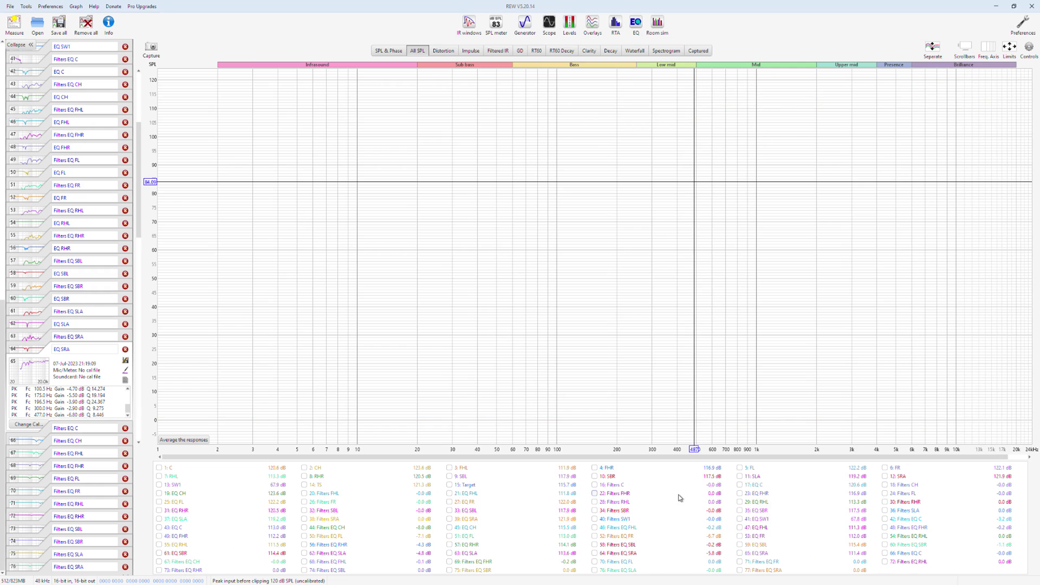
pyautogui.click(1029, 47)
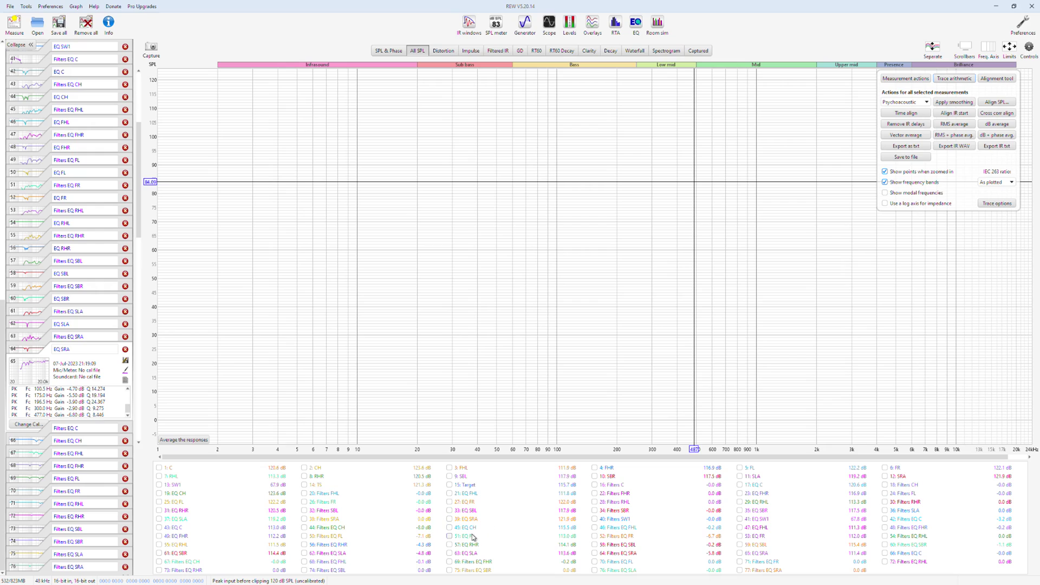
# - Show the 50: Filters EQ FL, 24: Filters FL and 70: Filters EQ FL traces and fit the axis limits to the data
pyautogui.click(302, 536)
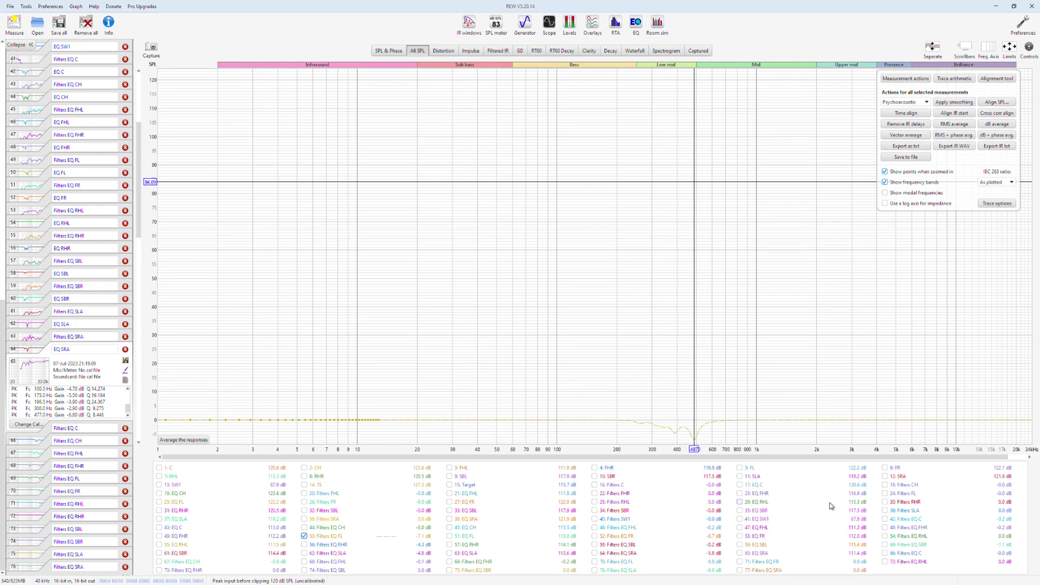
pyautogui.click(903, 494)
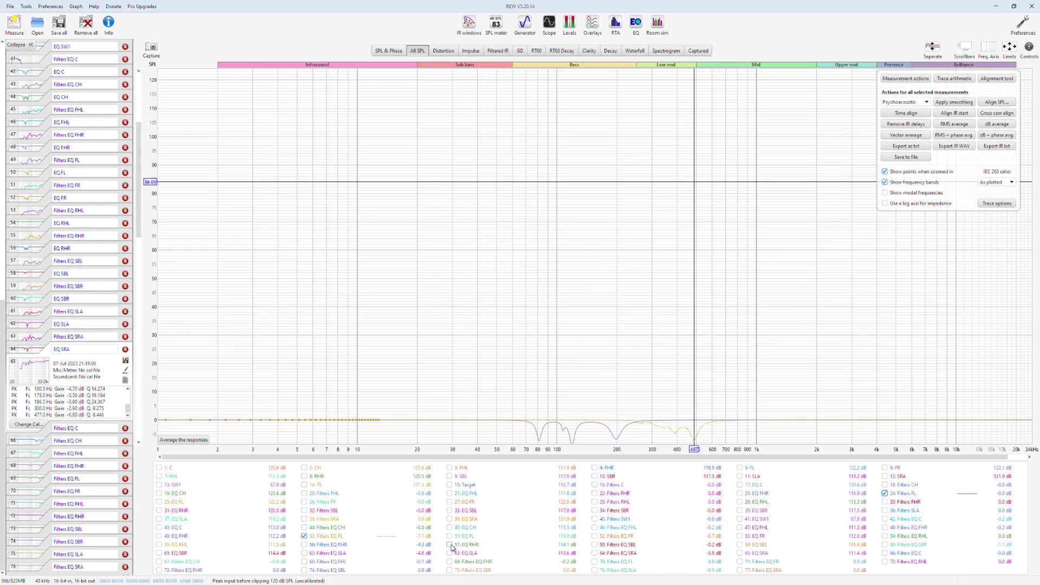
pyautogui.click(627, 565)
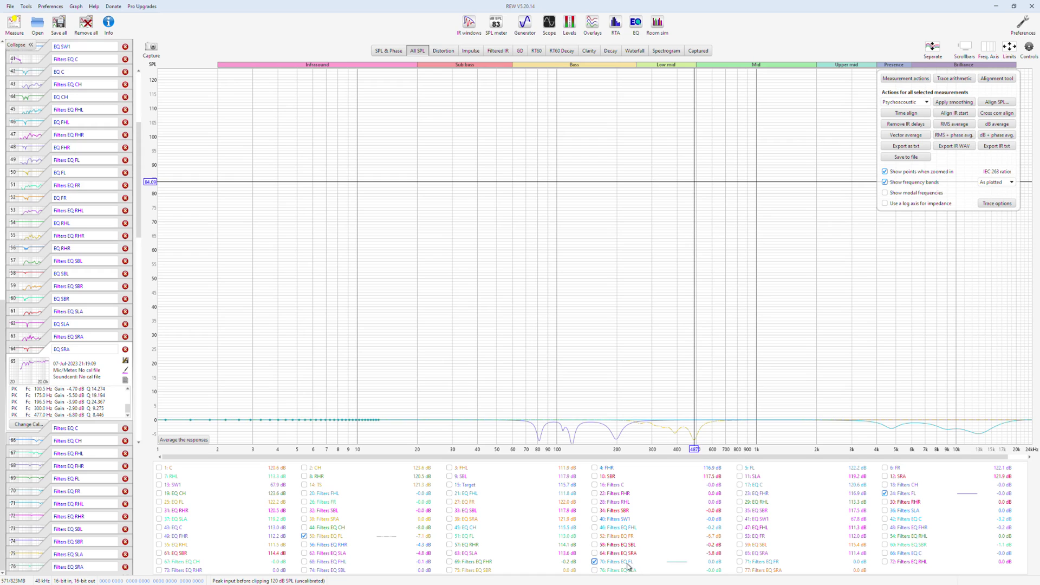
pyautogui.click(1009, 48)
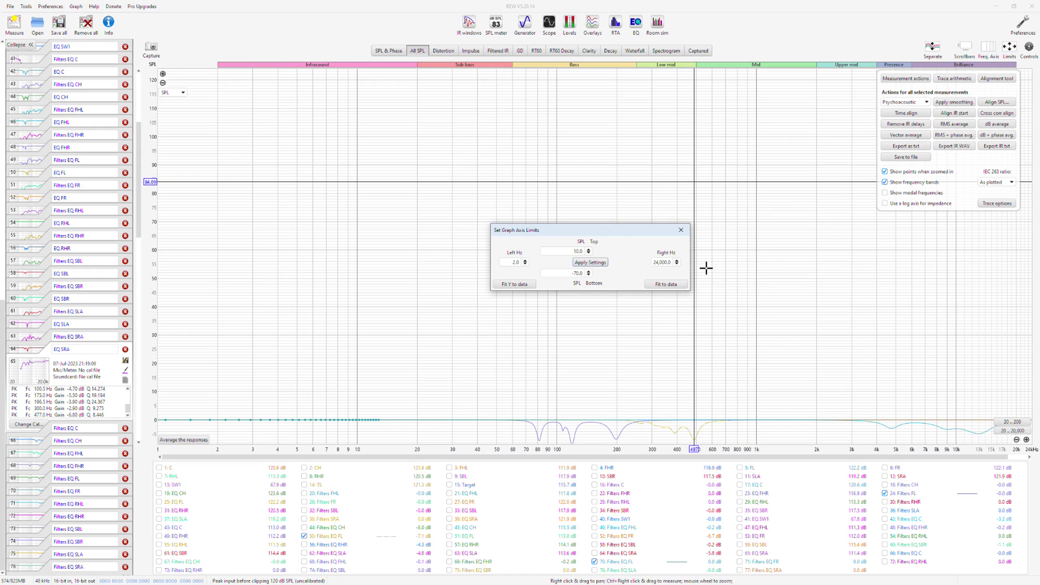
pyautogui.click(683, 286)
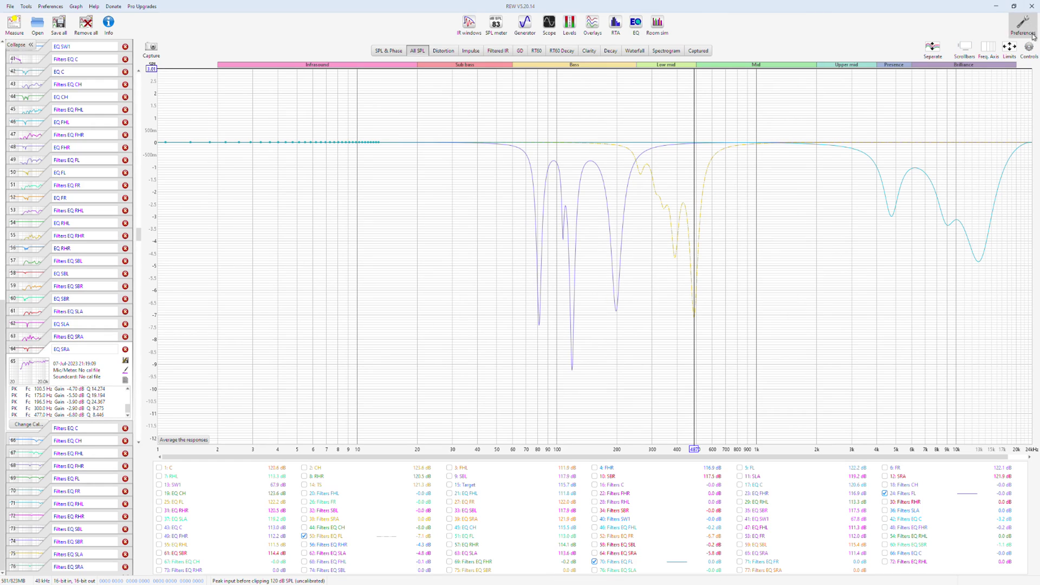
# - Open Trace arithmetic for the All SPL graph and set trace A to 24: Filters FL
pyautogui.moveTo(1028, 47)
pyautogui.click(954, 78)
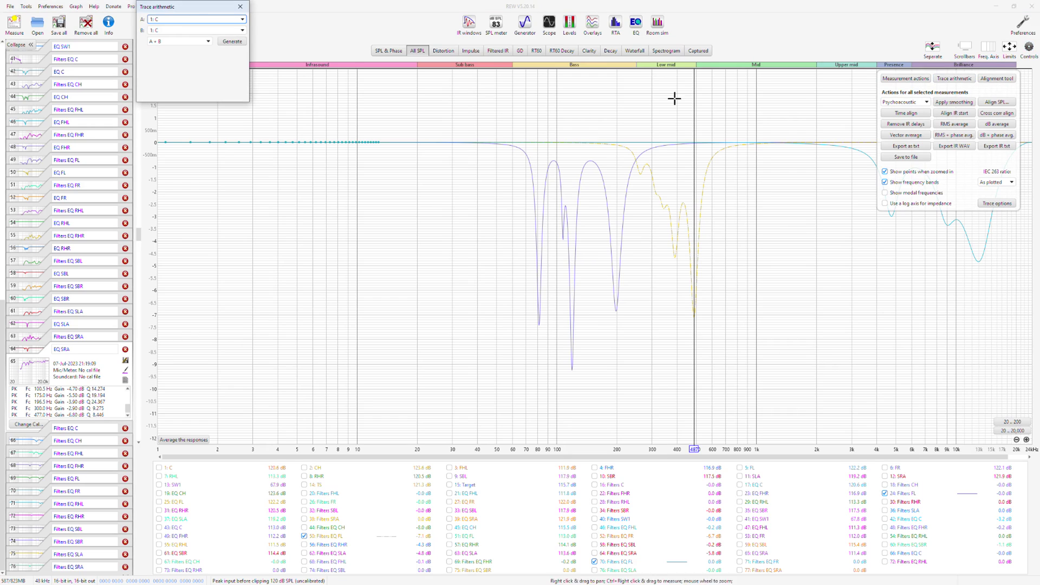
pyautogui.click(396, 297)
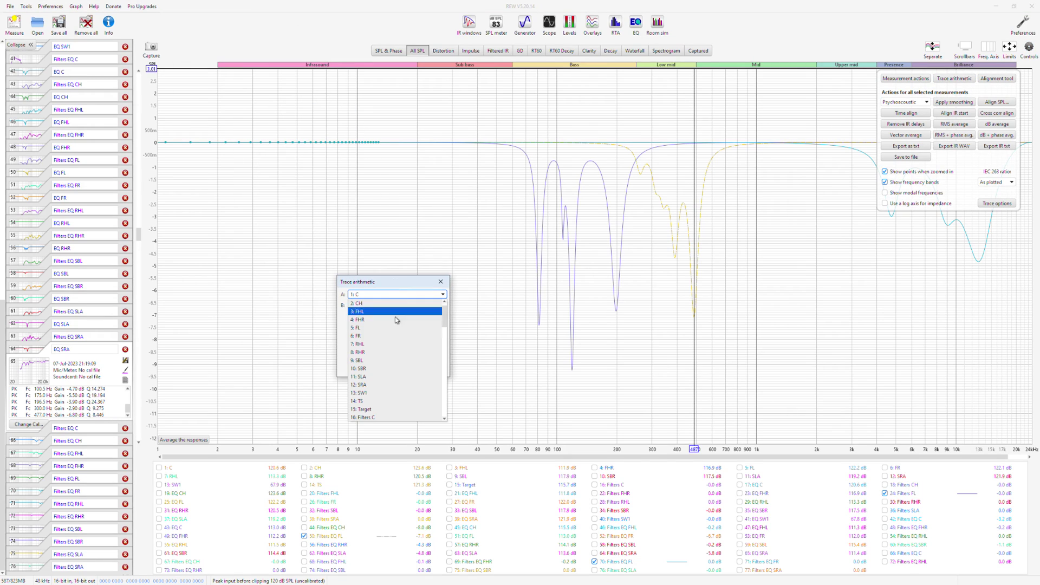
pyautogui.scroll(-3, 397, 347)
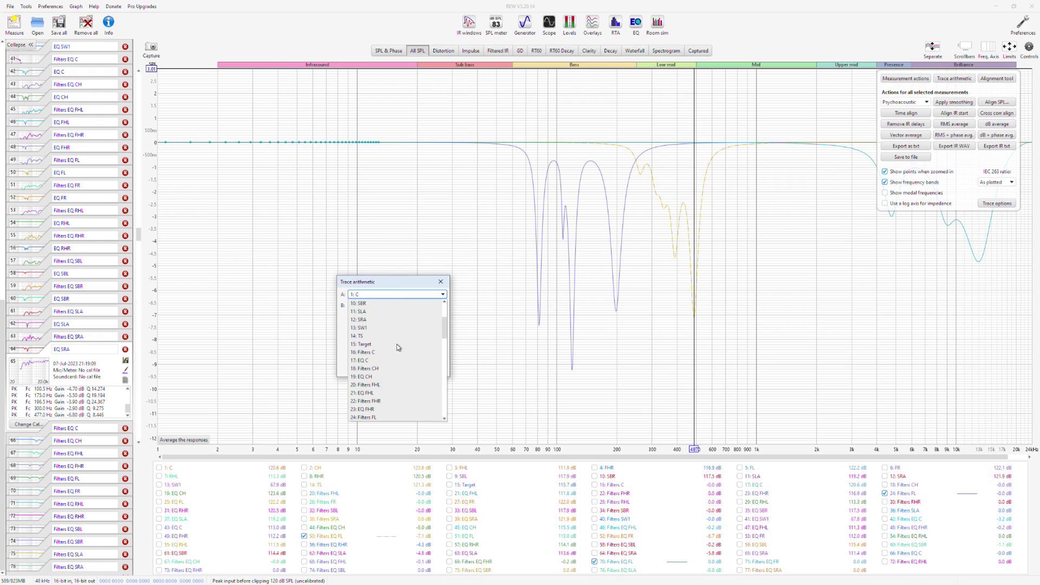
pyautogui.scroll(-1, 395, 355)
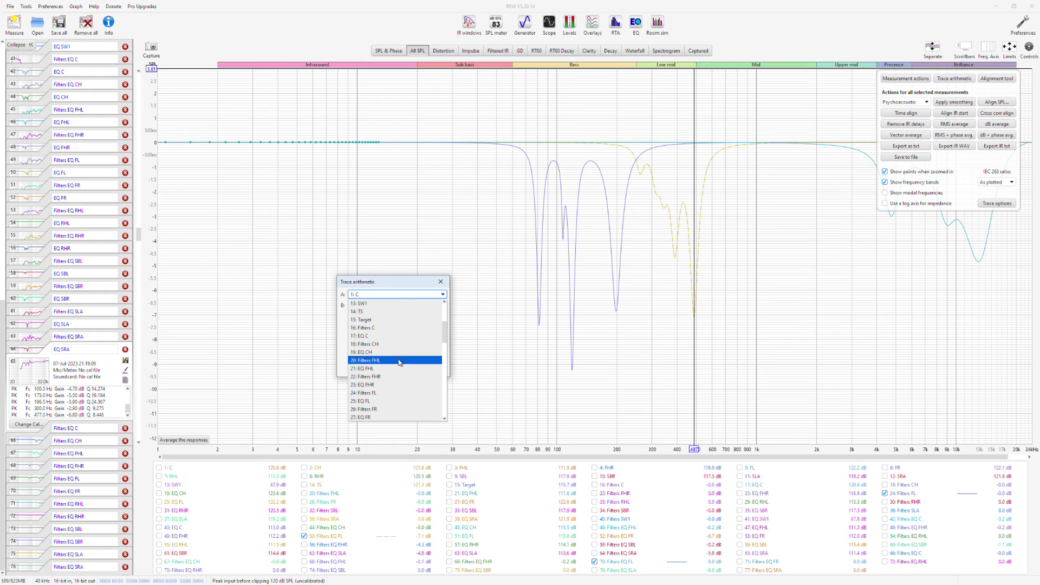
pyautogui.click(386, 393)
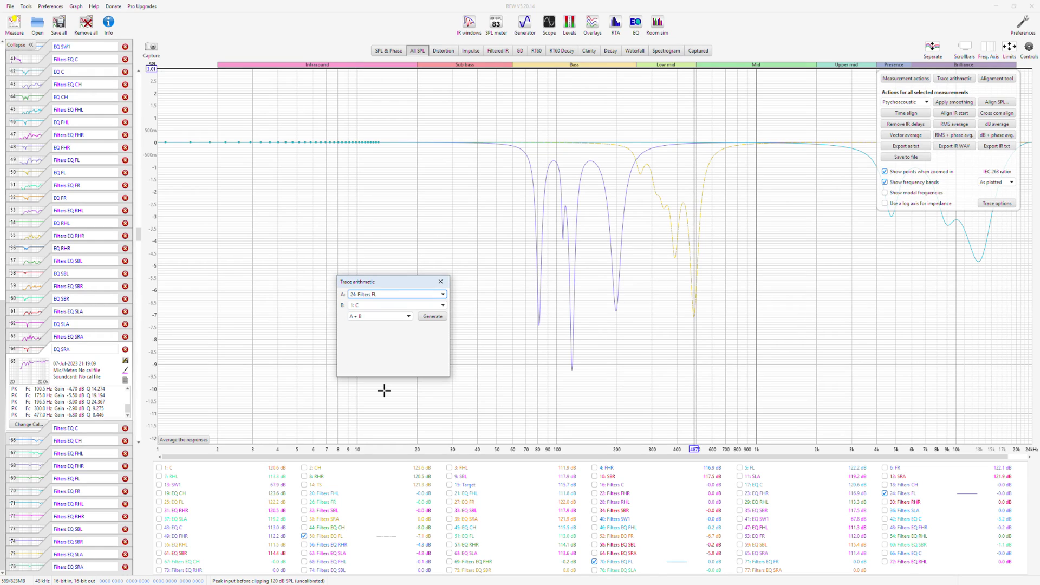
# - Set trace B to 50: Filters EQ FL and generate the product of the two traces with A * B
pyautogui.click(389, 307)
pyautogui.scroll(-6, 381, 341)
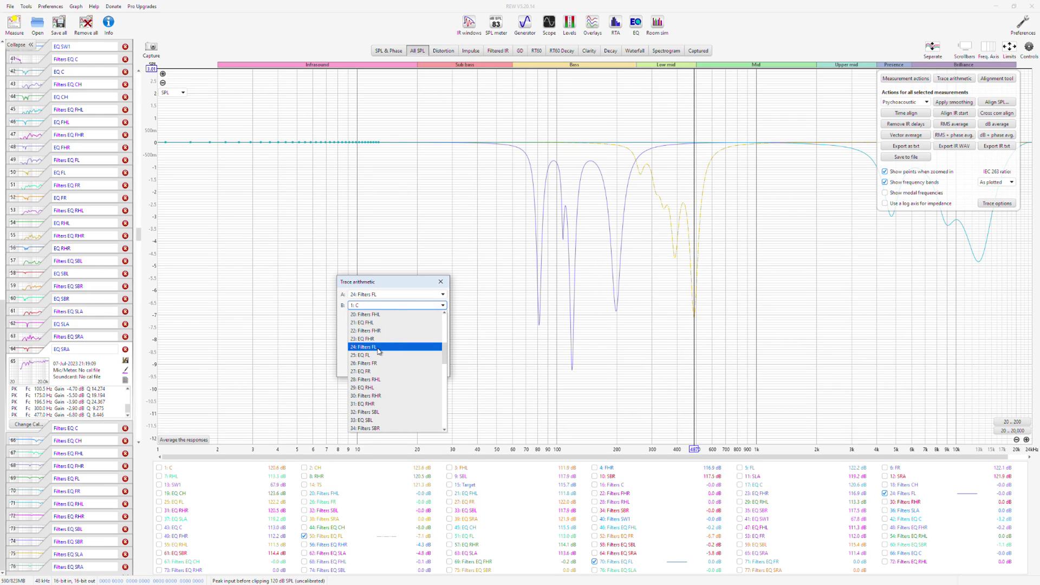
pyautogui.scroll(-2, 378, 351)
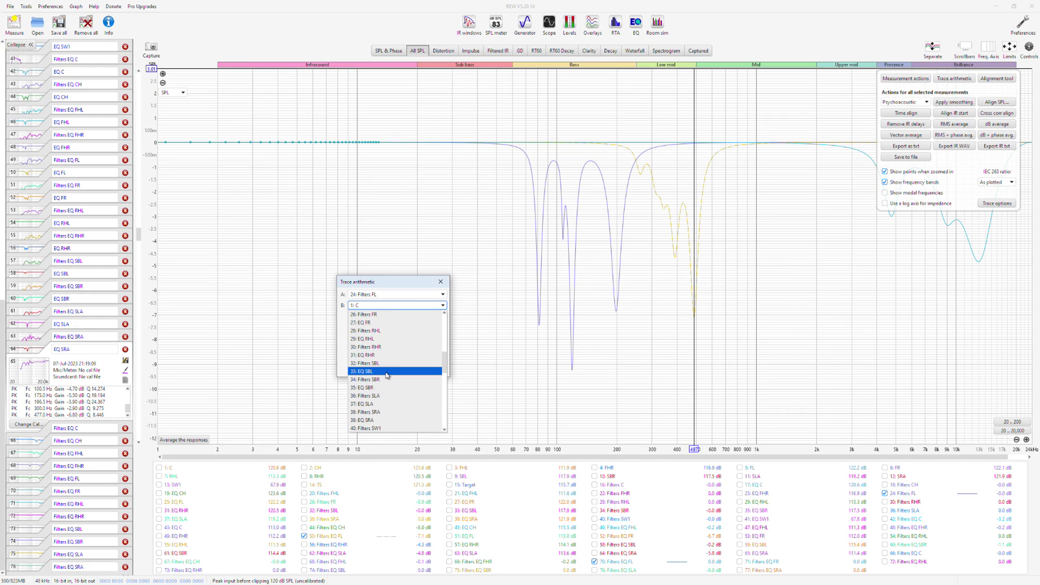
pyautogui.scroll(-4, 386, 375)
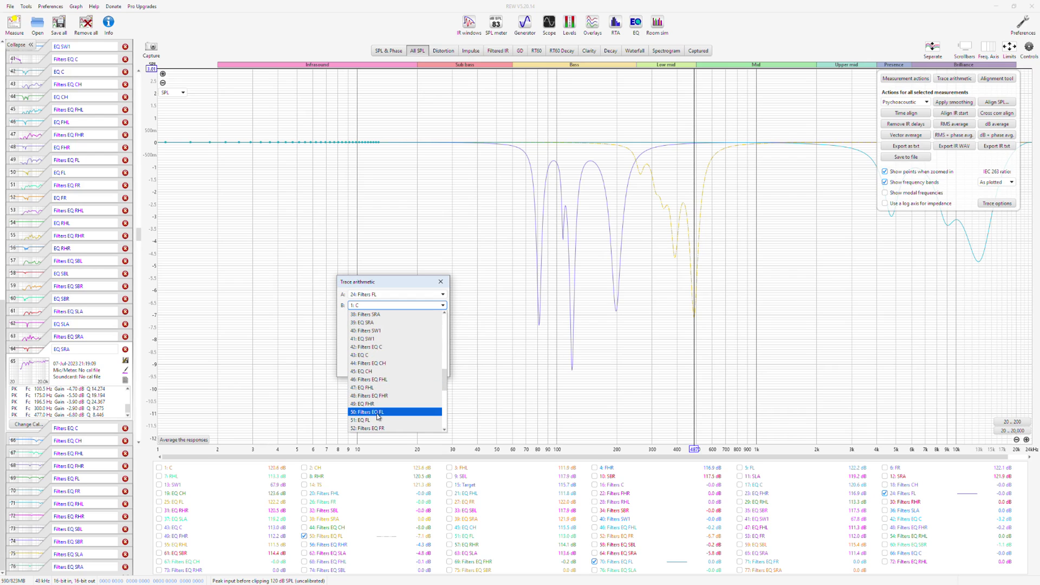
pyautogui.click(378, 413)
pyautogui.click(379, 316)
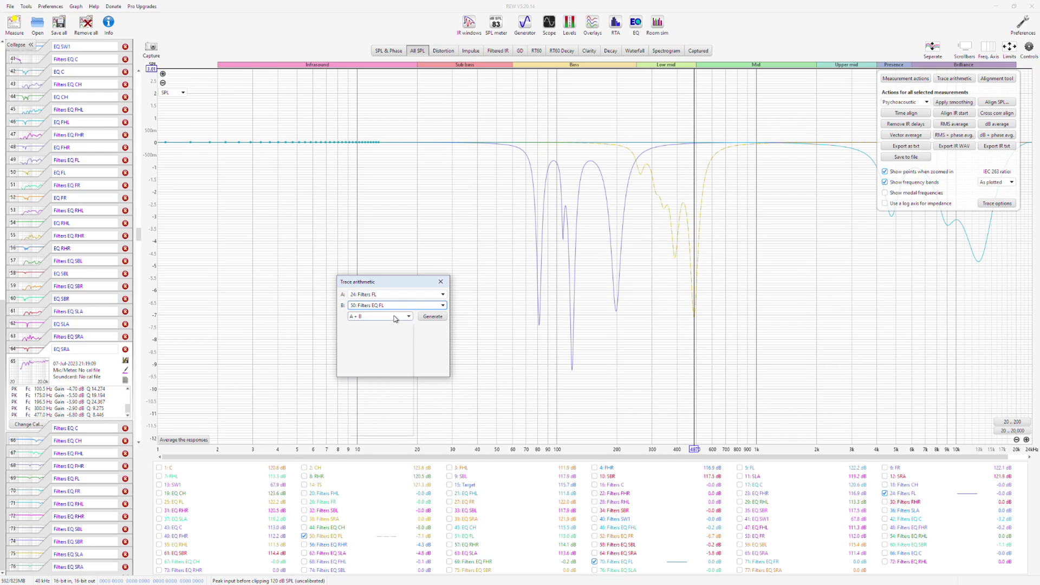
pyautogui.click(380, 343)
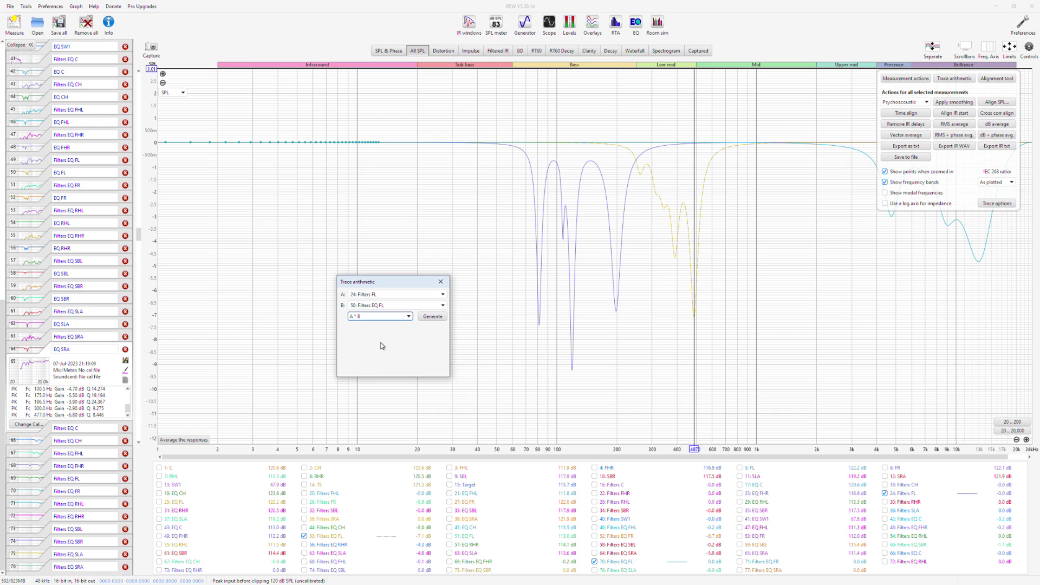
pyautogui.click(428, 318)
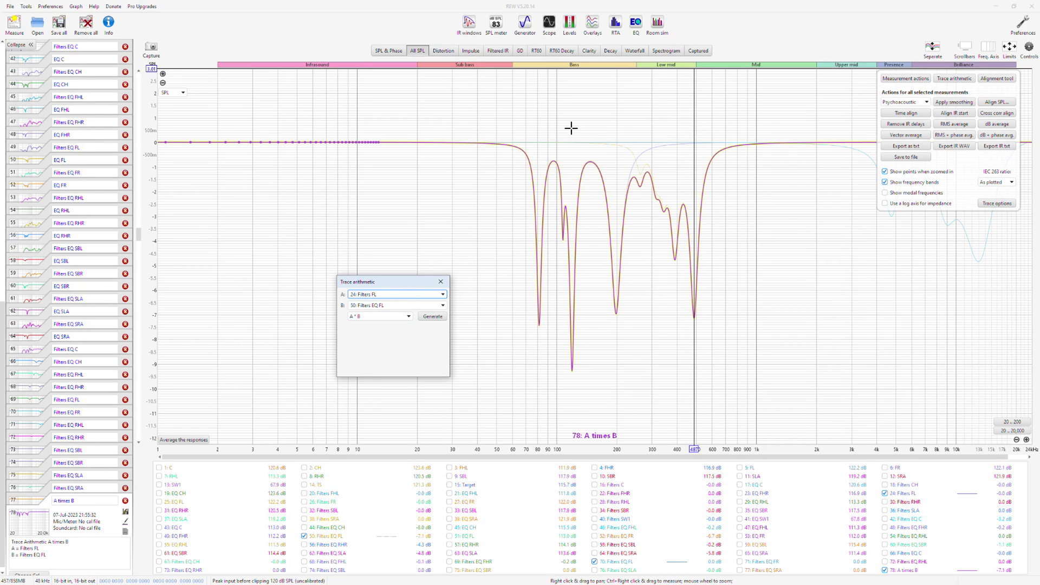
# - Set trace A to 78: A times B and fit the graph's axis limits to the data
pyautogui.click(433, 294)
pyautogui.scroll(-5, 417, 345)
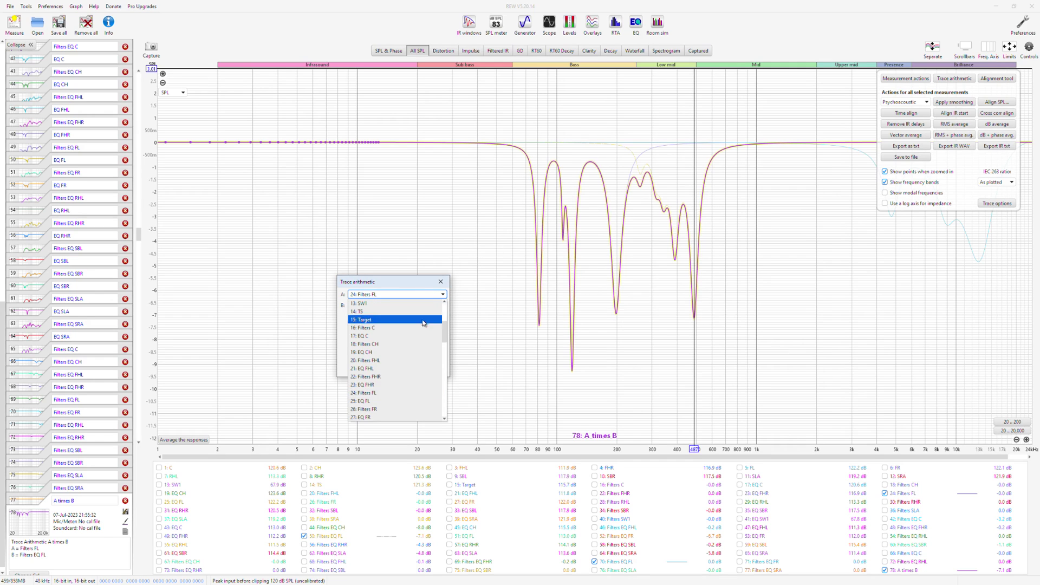
pyautogui.scroll(5, 417, 345)
pyautogui.click(415, 401)
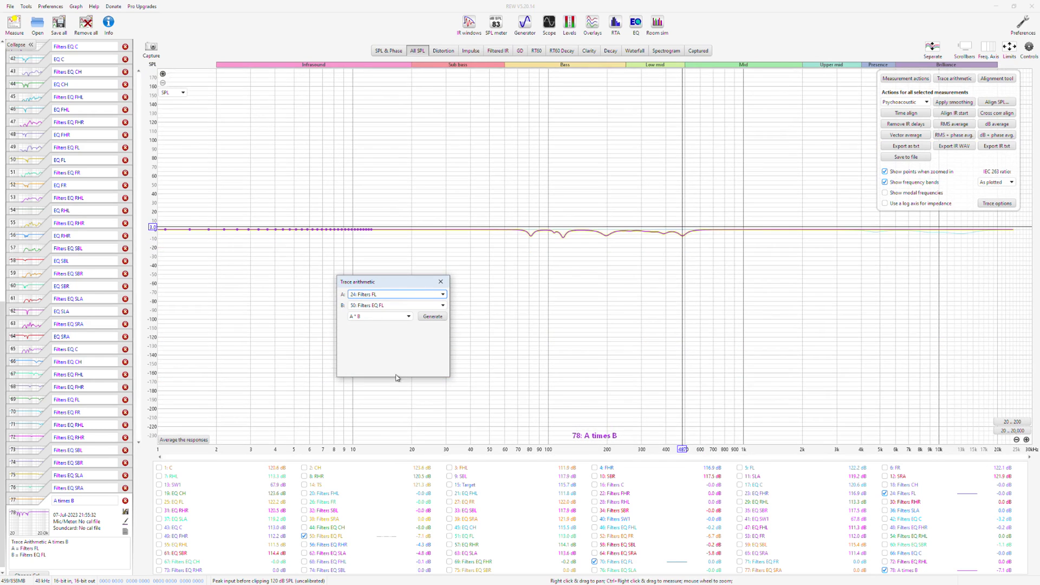
pyautogui.click(408, 296)
pyautogui.scroll(-10, 398, 391)
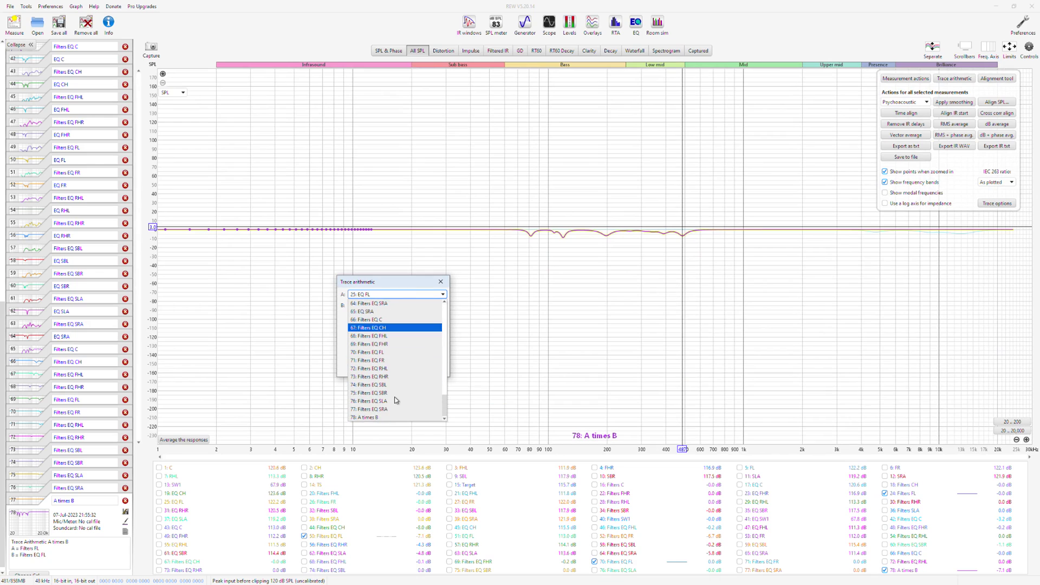
pyautogui.click(393, 417)
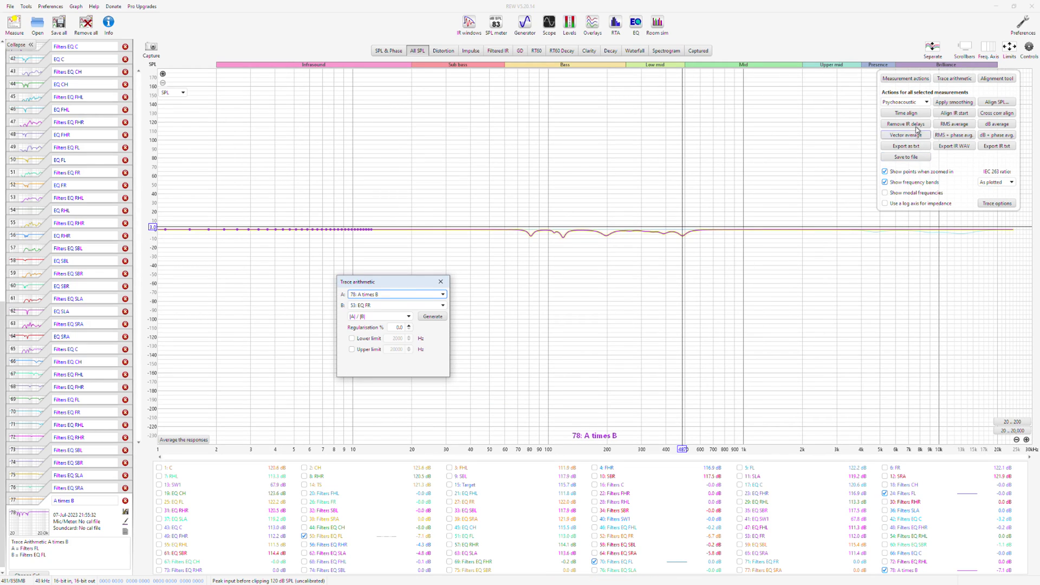
pyautogui.click(1008, 47)
pyautogui.click(656, 284)
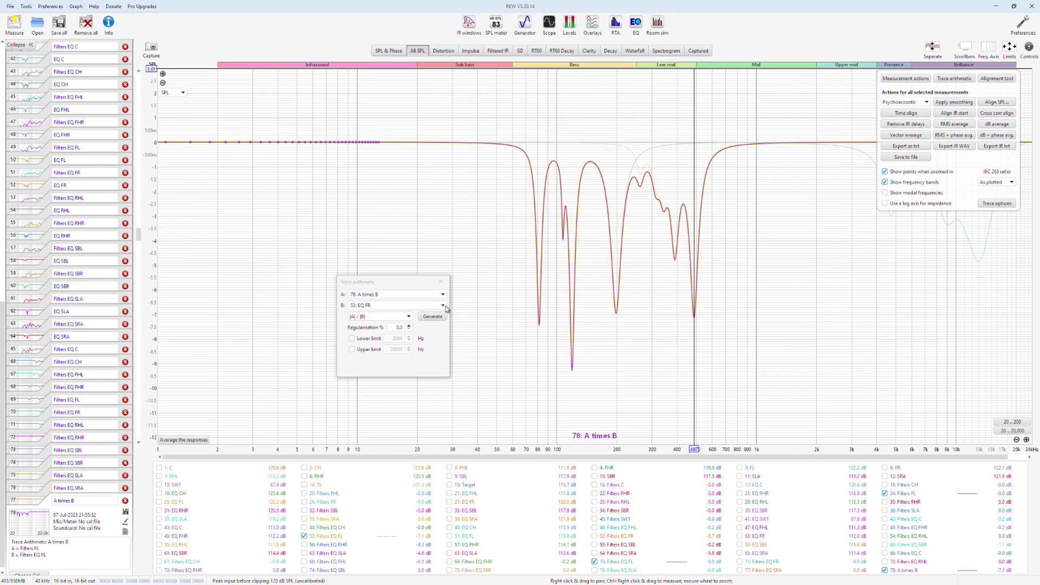
# - Set trace B to 70: Filters EQ FL and generate its A * B product with the 78: A times B trace
pyautogui.click(418, 306)
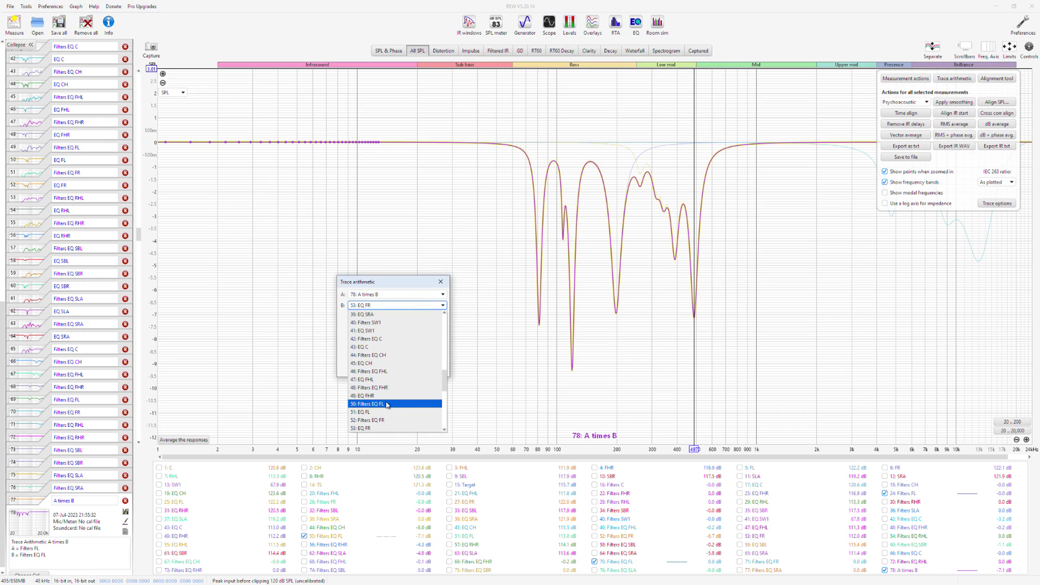
pyautogui.scroll(-6, 389, 403)
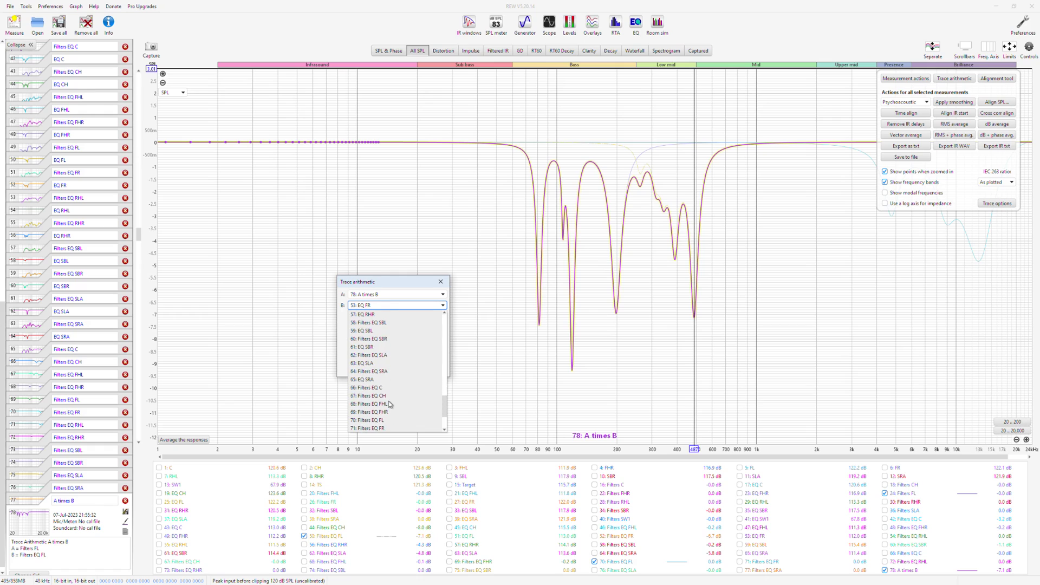
pyautogui.scroll(-1, 389, 394)
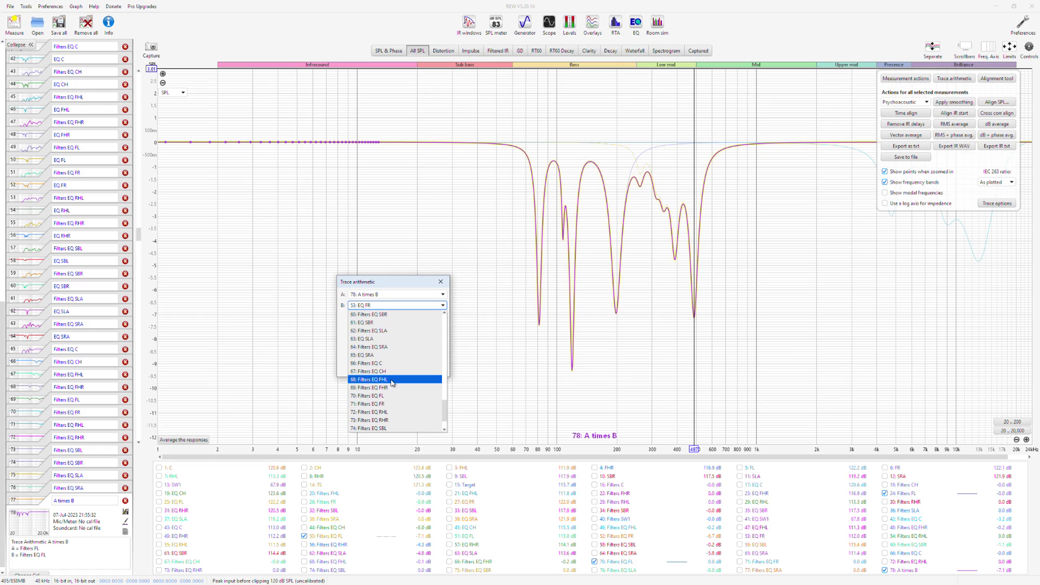
pyautogui.click(367, 397)
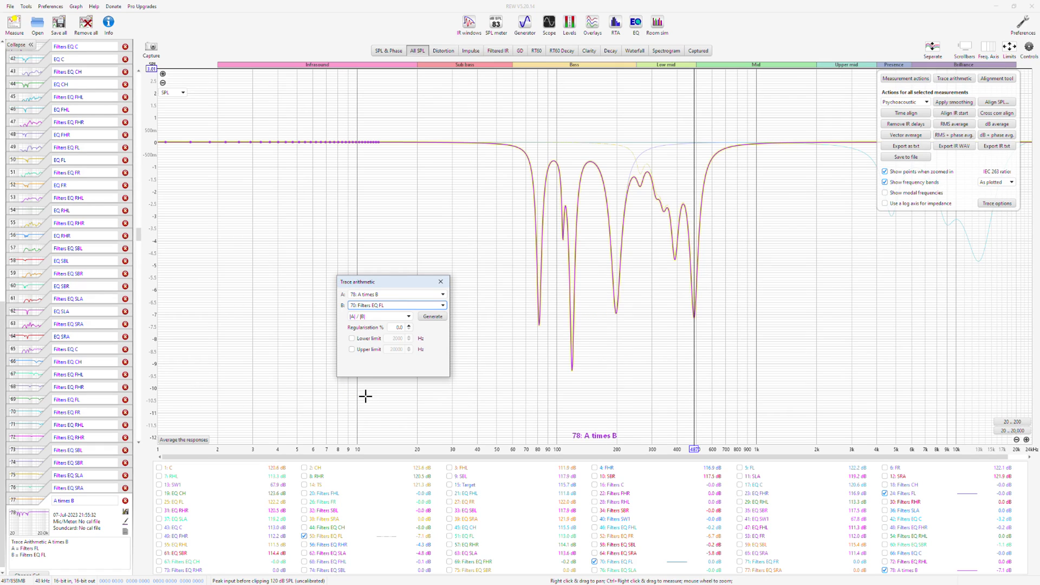
pyautogui.click(384, 317)
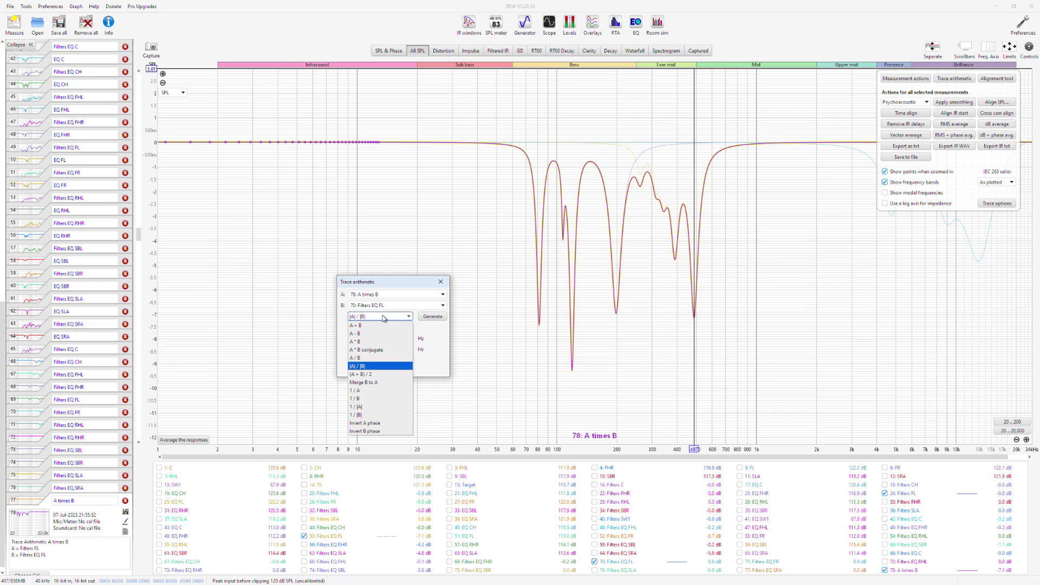
pyautogui.click(376, 342)
pyautogui.click(430, 318)
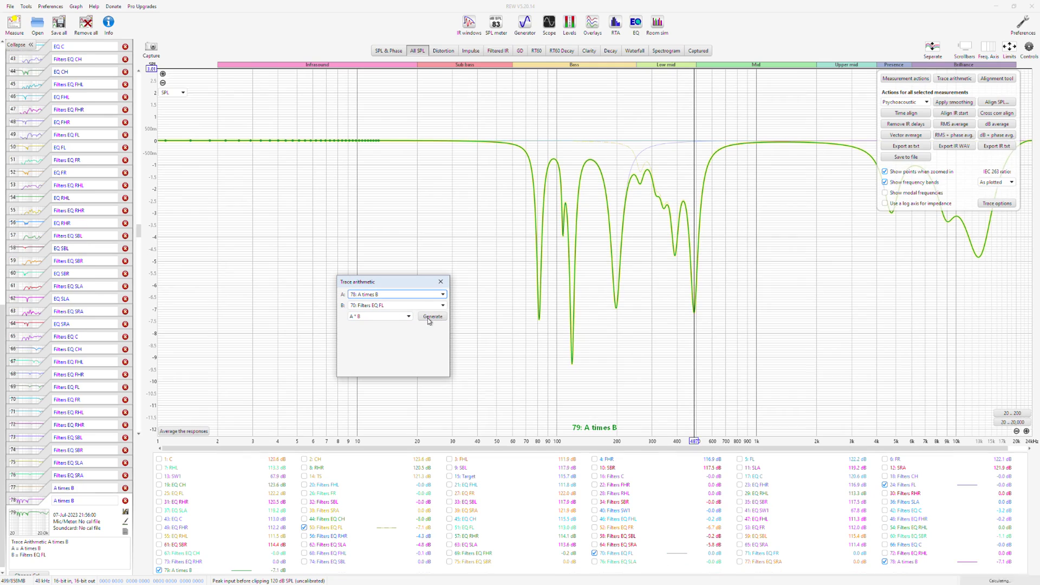
# - Hide the graph controls and rename measurement 79, the combined front left filters, as FL
pyautogui.click(1029, 47)
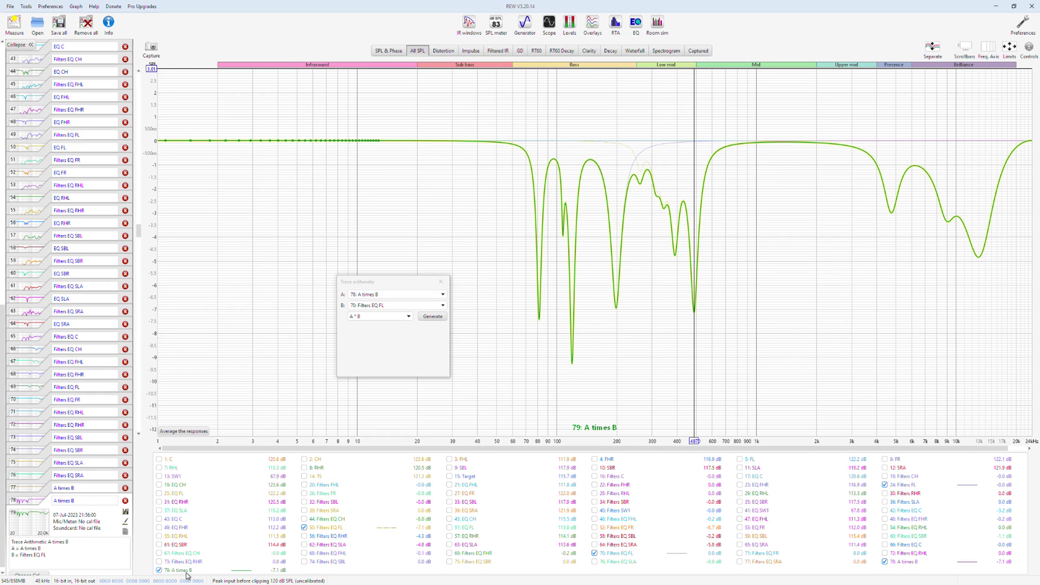
pyautogui.click(85, 501)
pyautogui.write('FL')
pyautogui.press('Return')
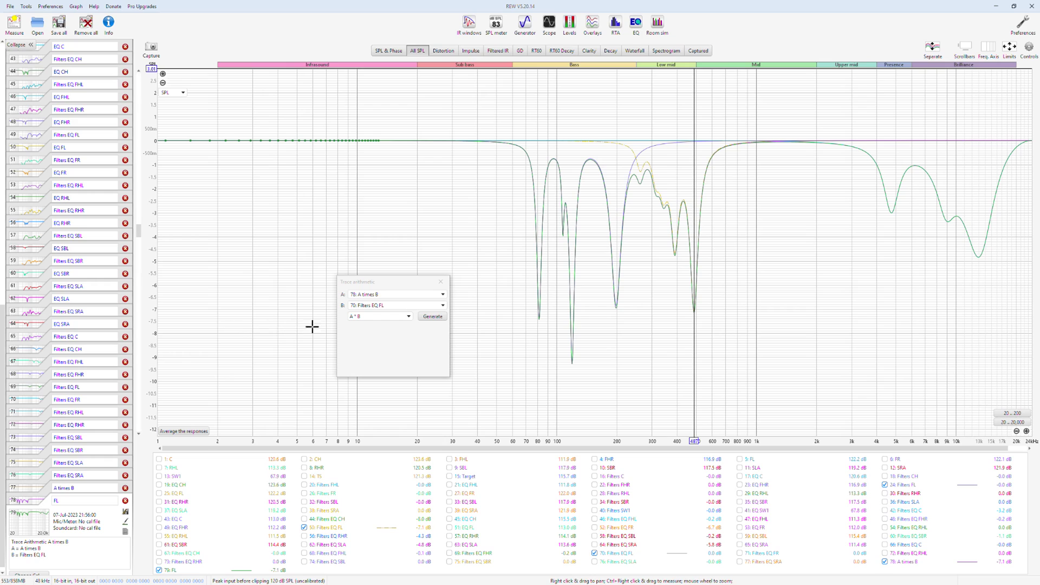
# - Generate the A * B product of 16: Filters C and 42: Filters EQ C
pyautogui.moveTo(390, 281); pyautogui.dragTo(719, 221)
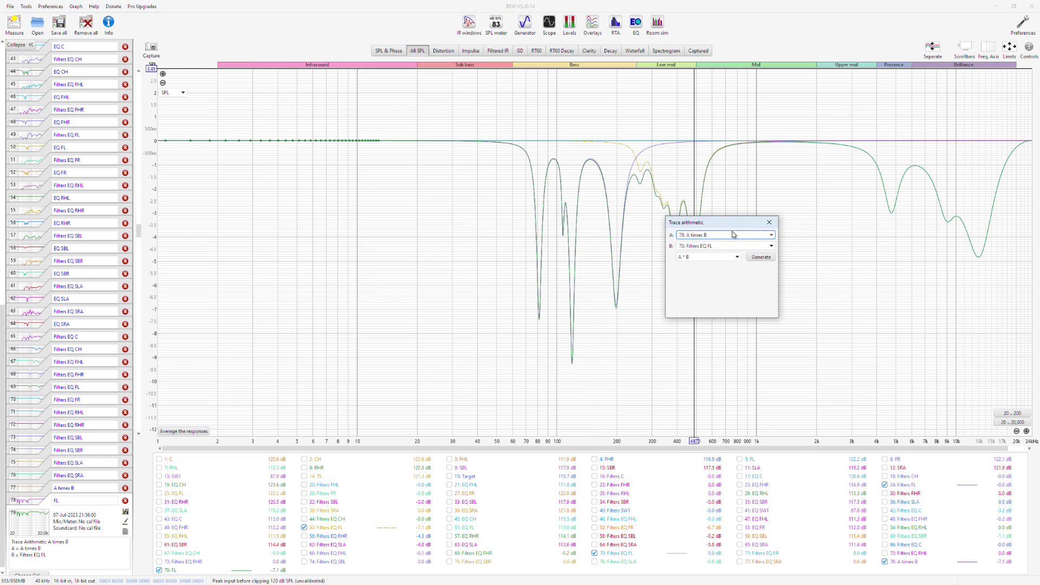
pyautogui.click(733, 235)
pyautogui.scroll(11, 737, 319)
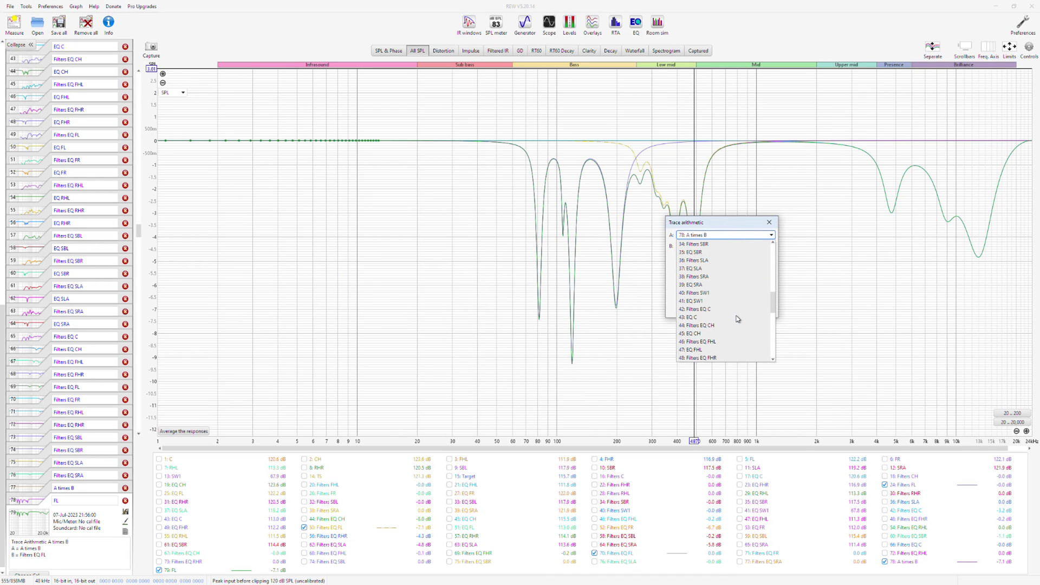
pyautogui.scroll(7, 736, 319)
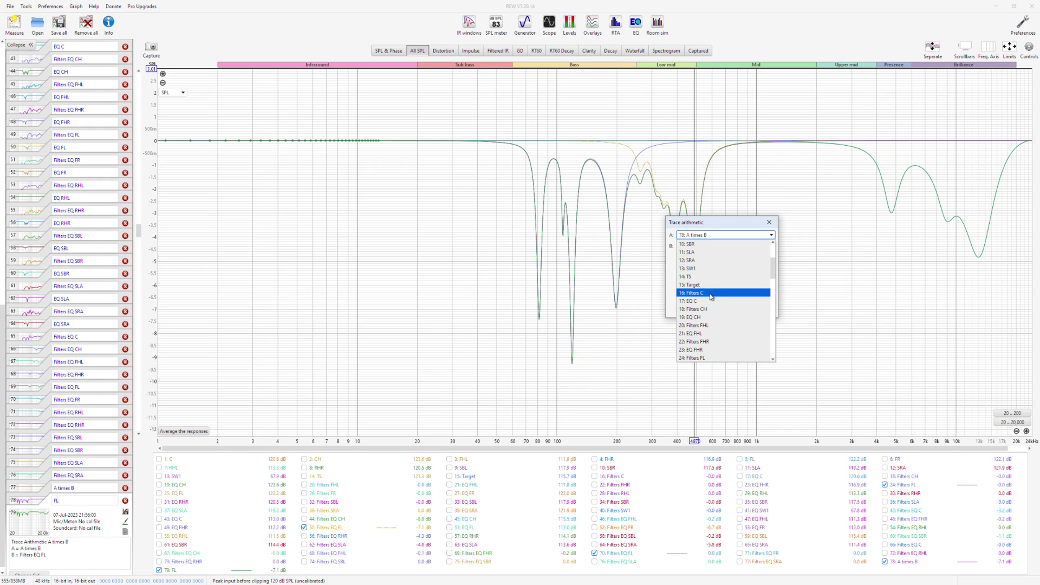
pyautogui.click(711, 295)
pyautogui.click(710, 244)
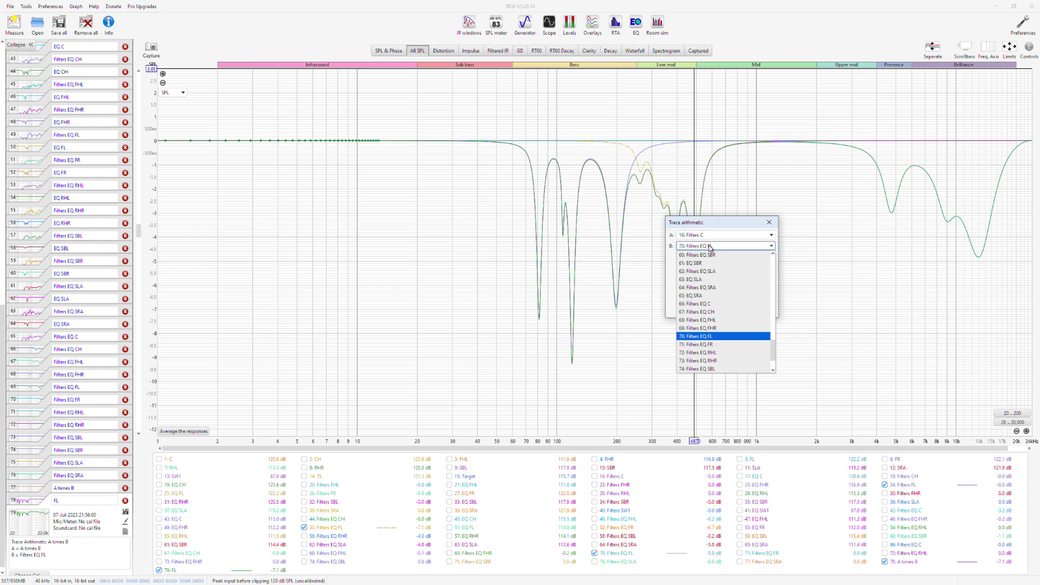
pyautogui.scroll(6, 733, 302)
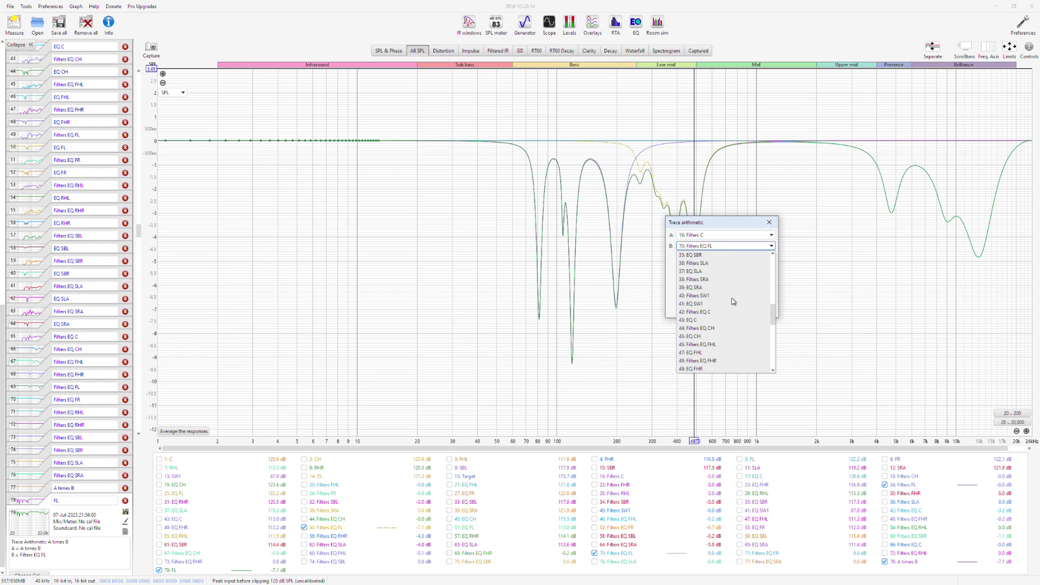
pyautogui.click(708, 313)
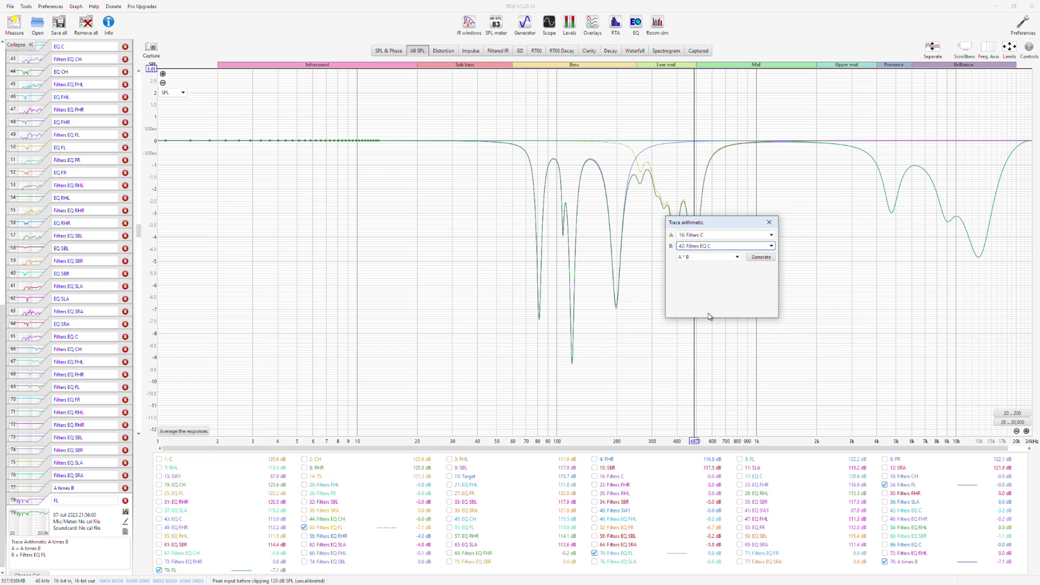
pyautogui.click(759, 259)
# - Generate the A * B product of 18: Filters CH and 44: Filters EQ CH
pyautogui.click(733, 237)
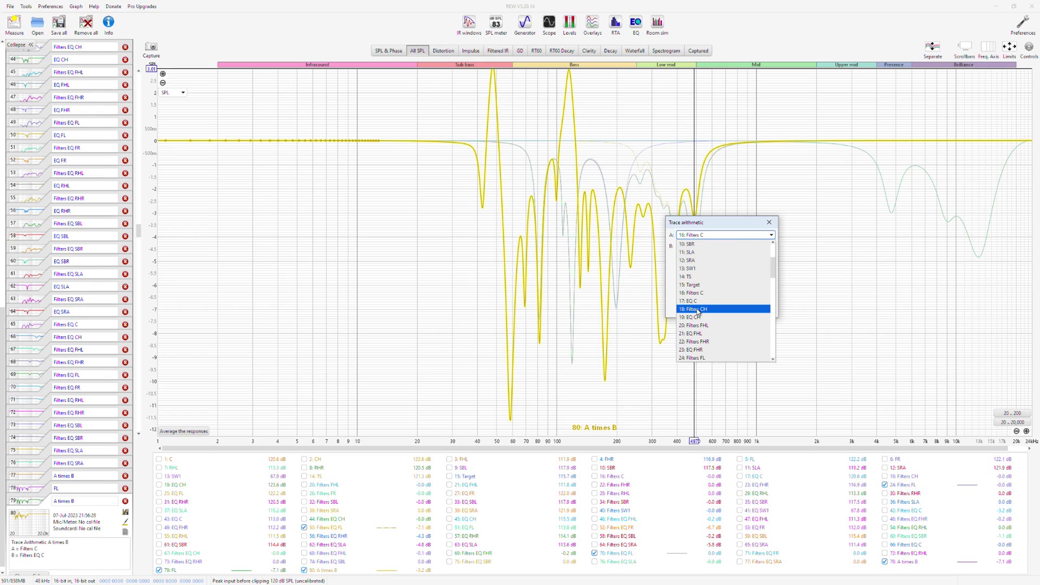
pyautogui.click(699, 310)
pyautogui.click(707, 244)
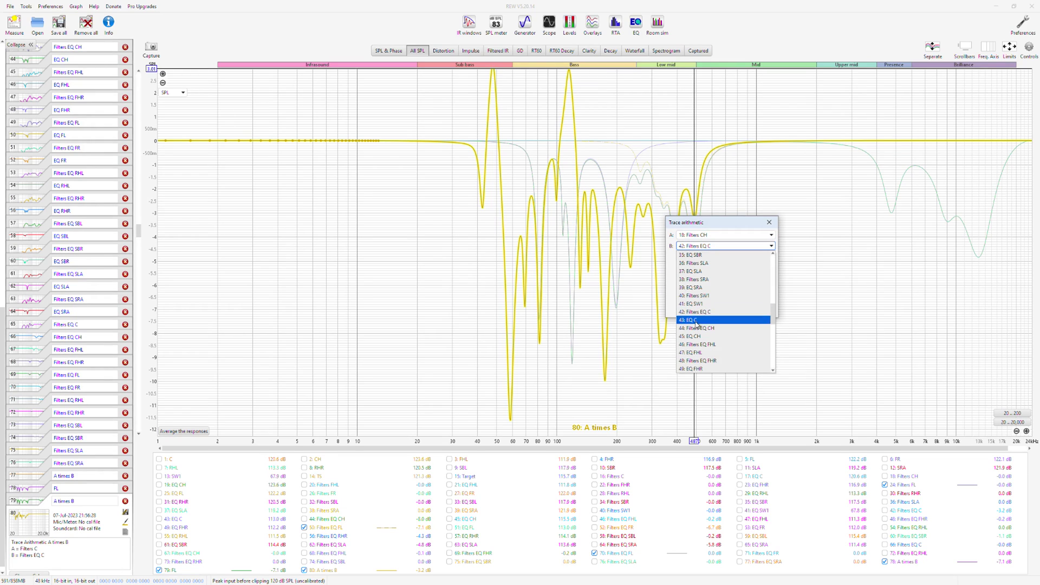
pyautogui.click(711, 320)
pyautogui.click(759, 258)
# - Generate the A * B product of 20: Filters FHL and 46: Filters EQ FHL
pyautogui.click(726, 238)
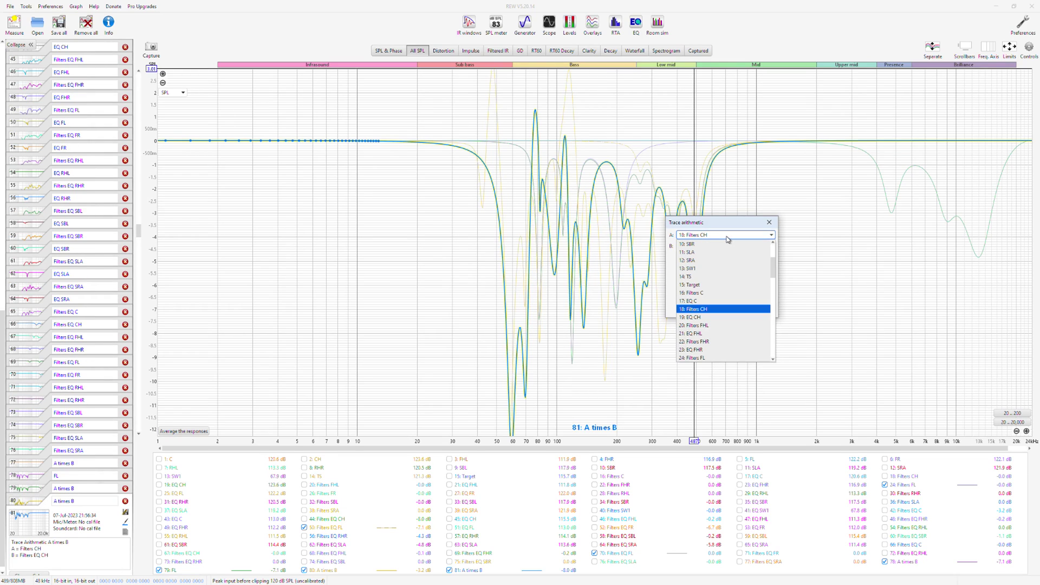
pyautogui.click(697, 325)
pyautogui.click(707, 245)
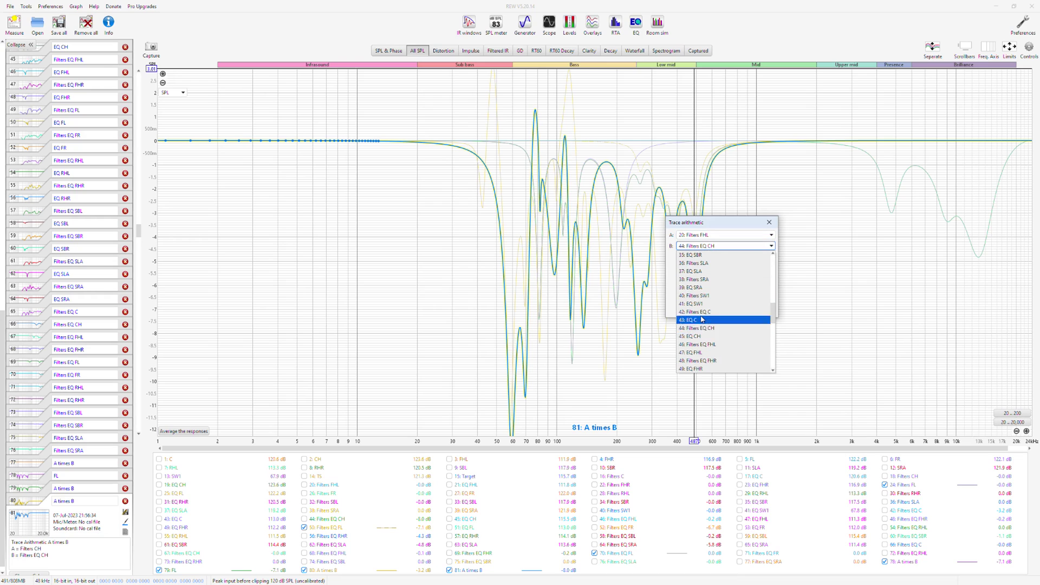
pyautogui.click(702, 344)
pyautogui.click(759, 258)
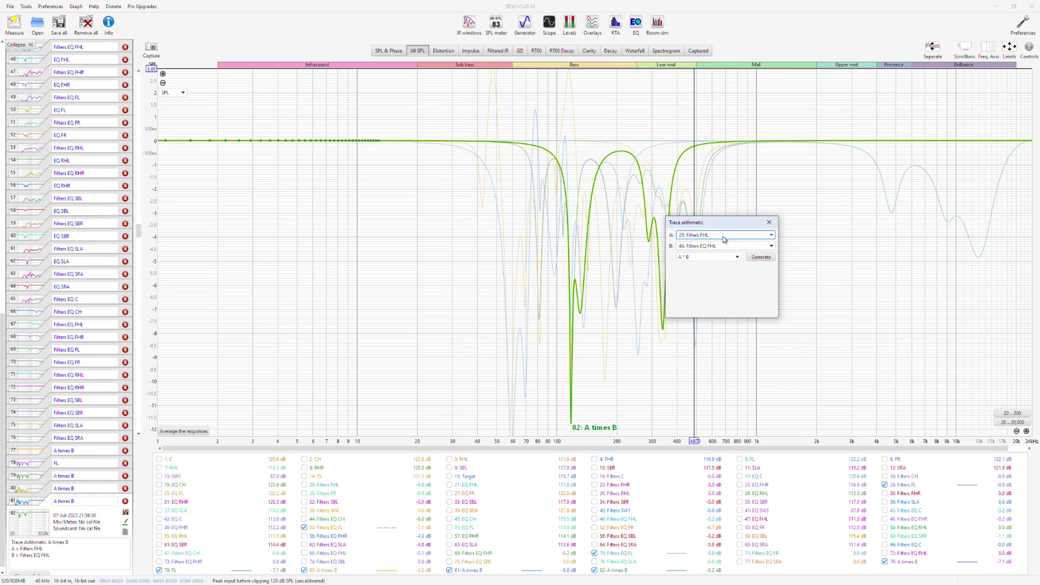
# - Generate the A * B product of 22: Filters FHR and 48: Filters EQ FHR
pyautogui.click(723, 236)
pyautogui.click(698, 342)
pyautogui.click(715, 245)
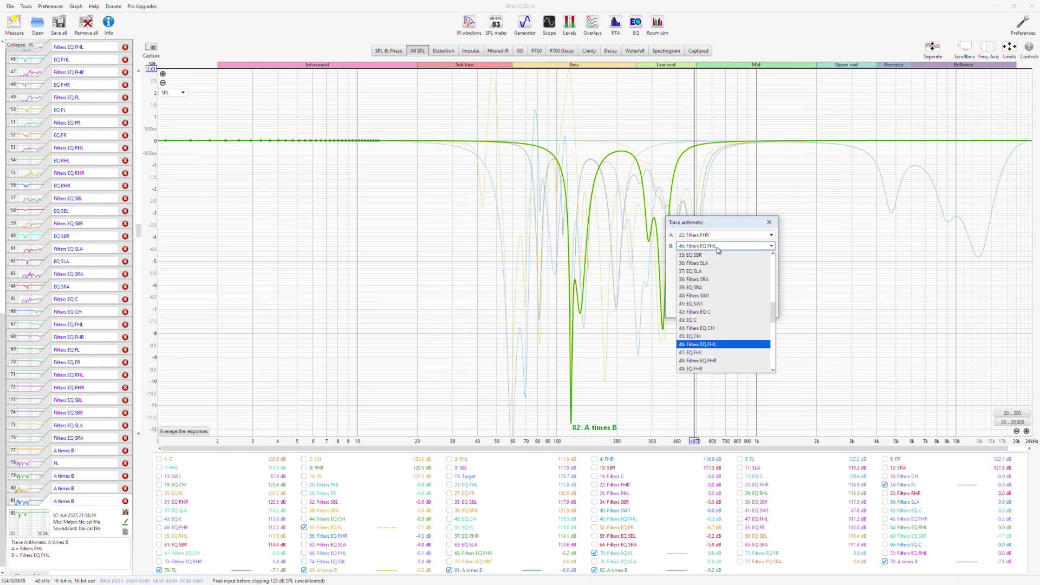
pyautogui.click(704, 360)
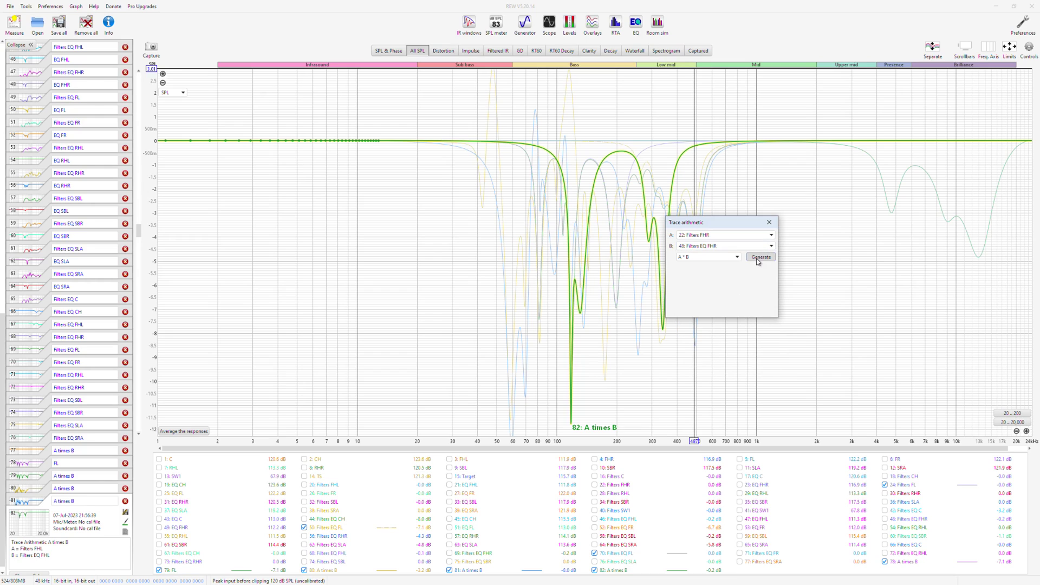
pyautogui.click(760, 257)
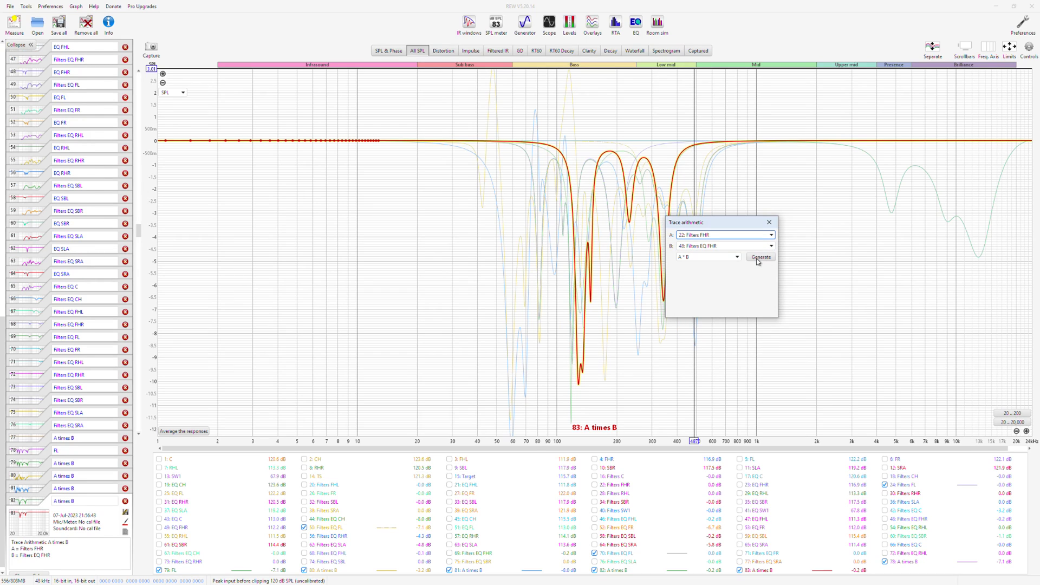
# - Generate the A * B product of 24: Filters FL and 50: Filters EQ FL
pyautogui.click(714, 236)
pyautogui.click(695, 357)
pyautogui.click(715, 245)
pyautogui.click(711, 352)
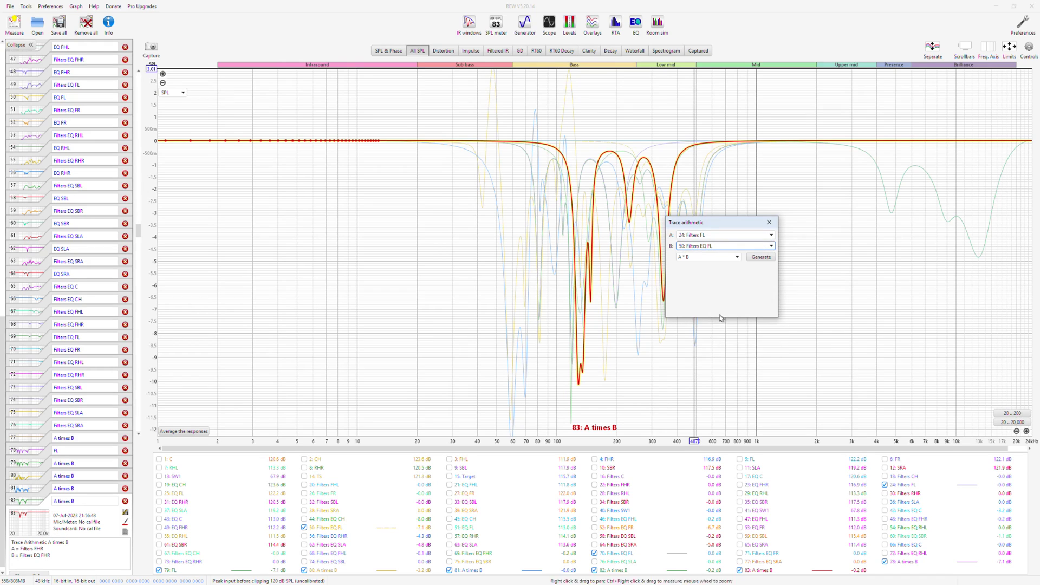
pyautogui.click(753, 259)
pyautogui.click(728, 236)
pyautogui.scroll(-5, 726, 266)
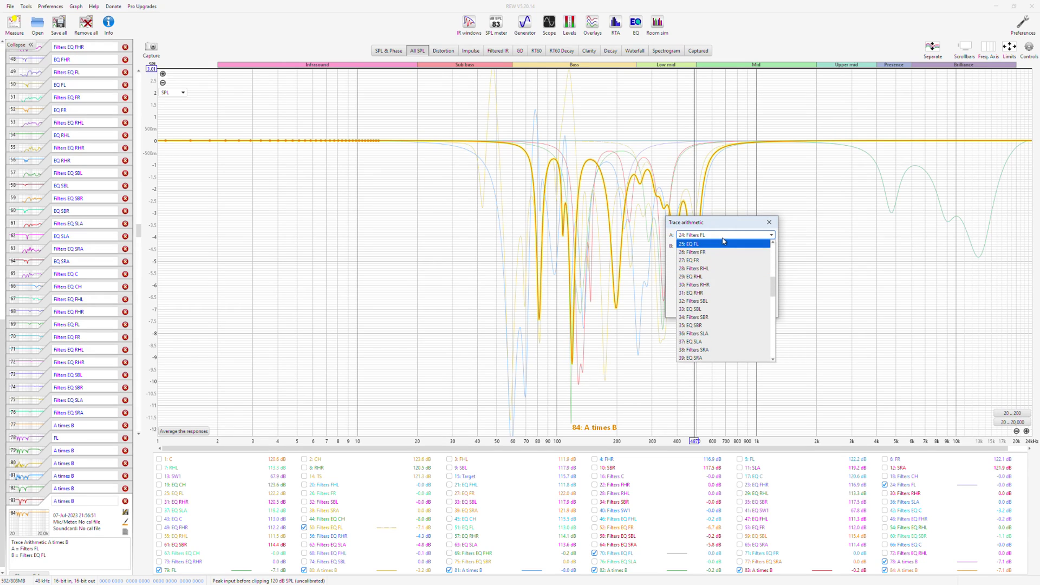
pyautogui.click(769, 222)
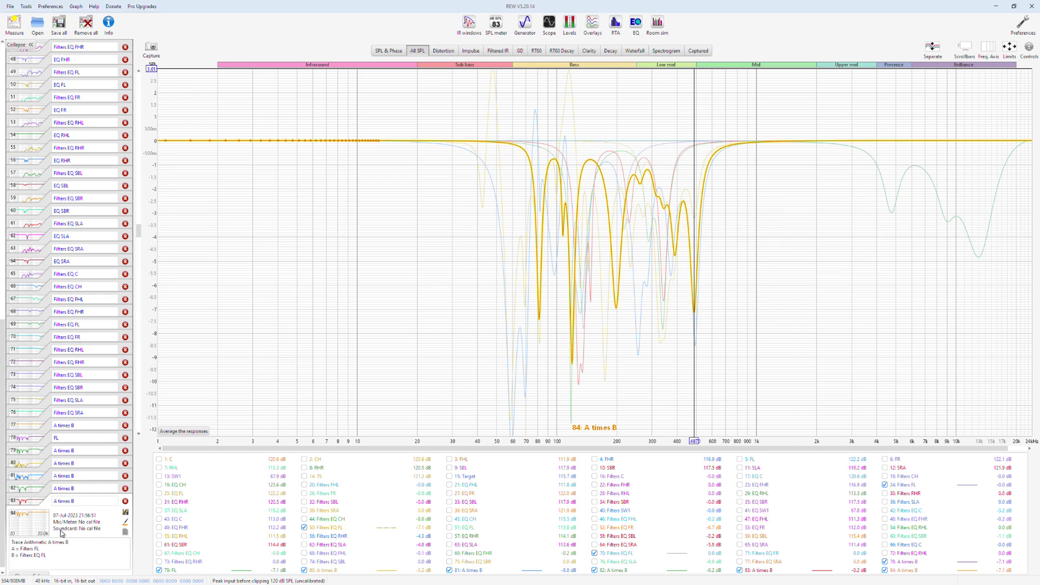
pyautogui.scroll(-1, 61, 533)
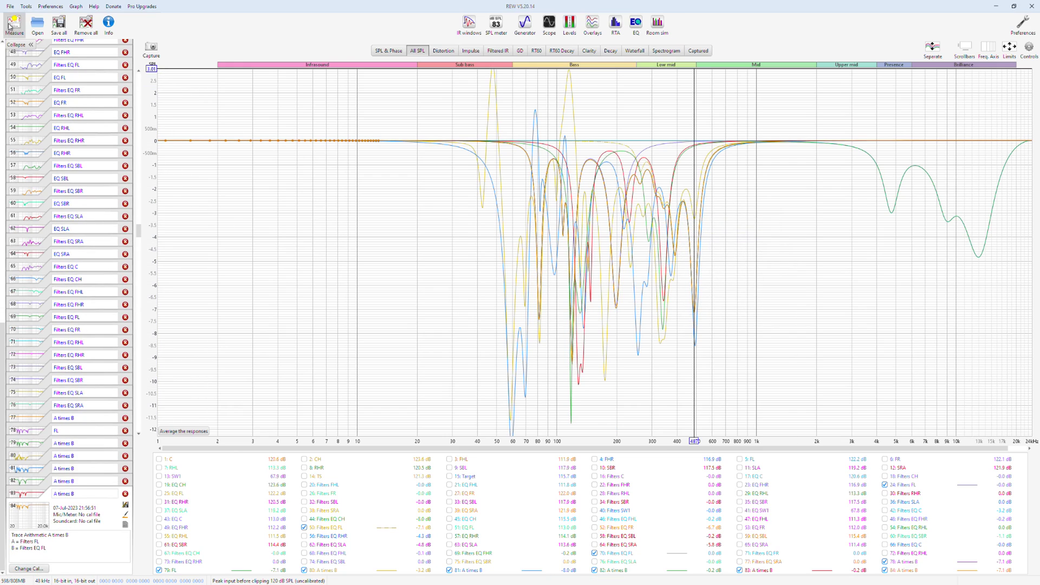
# - Reopen trace arithmetic and generate the A * B product of 26: Filters FR and 52: Filters EQ FR
pyautogui.click(1029, 52)
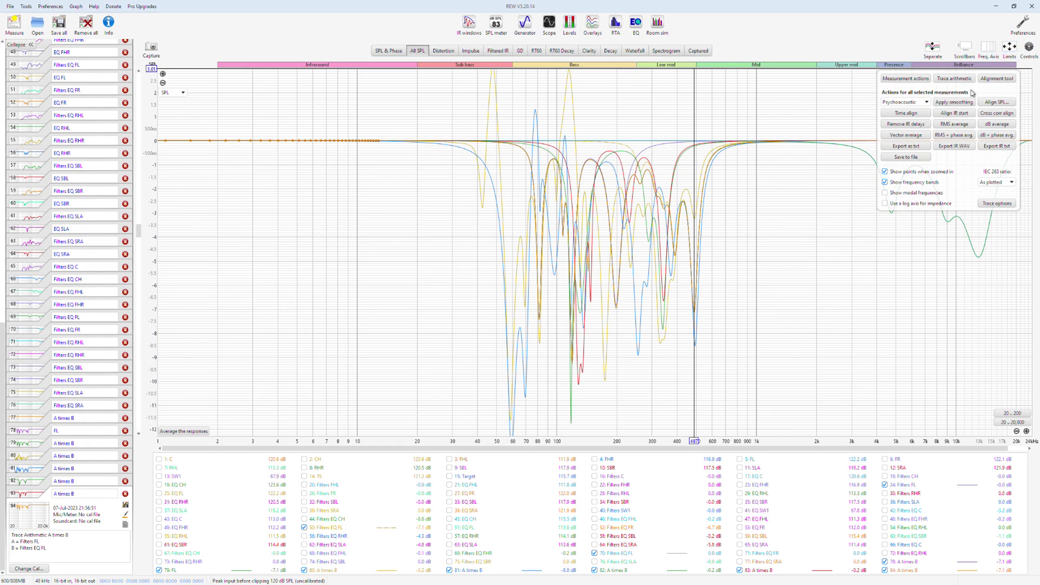
pyautogui.click(954, 79)
pyautogui.click(734, 235)
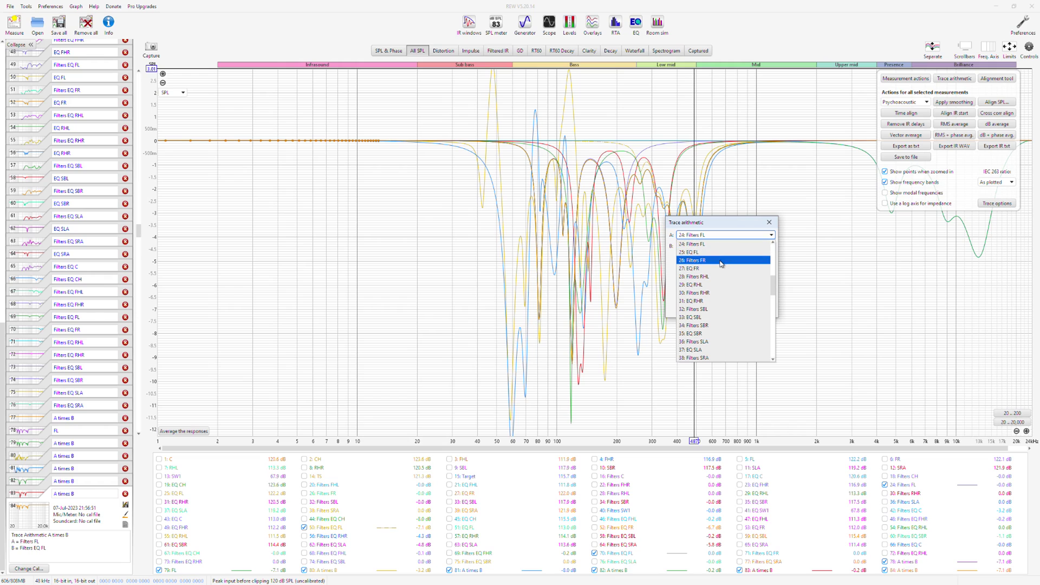
pyautogui.click(726, 260)
pyautogui.click(720, 246)
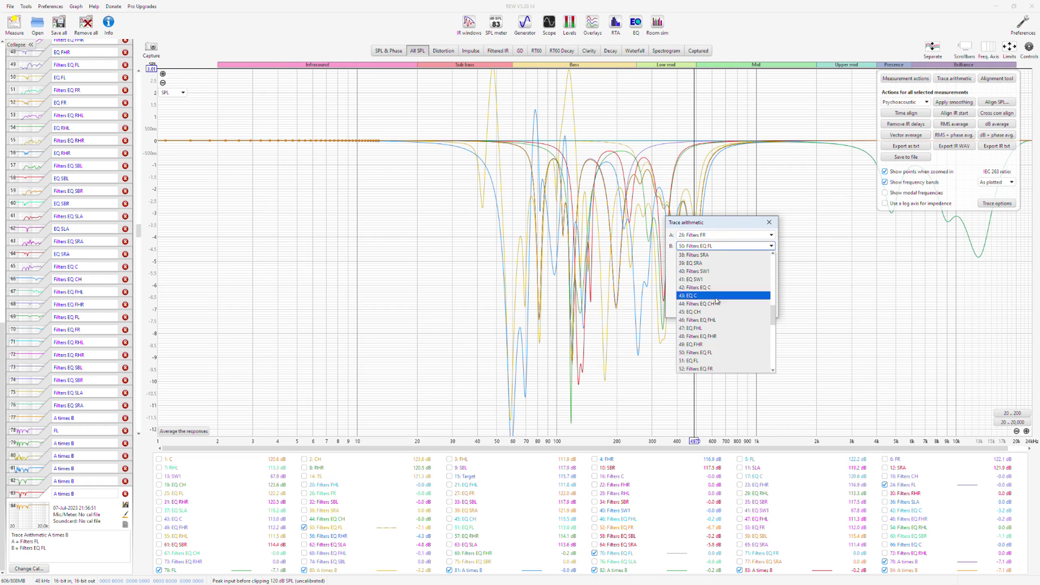
pyautogui.click(704, 369)
pyautogui.click(761, 257)
# - Generate the A * B product of 28: Filters RHL and 54: Filters EQ RHL
pyautogui.click(730, 238)
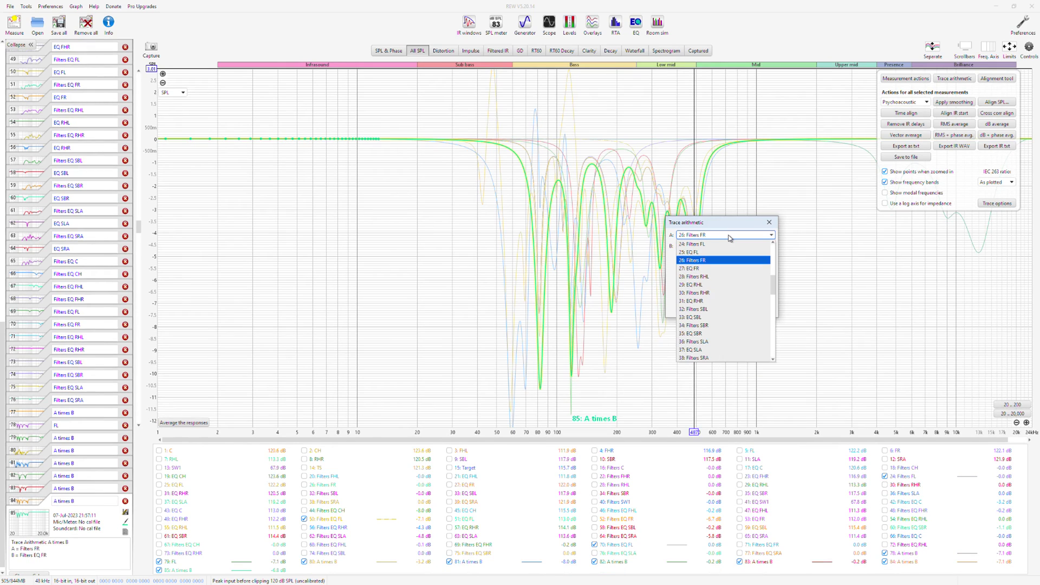
pyautogui.click(715, 278)
pyautogui.click(717, 249)
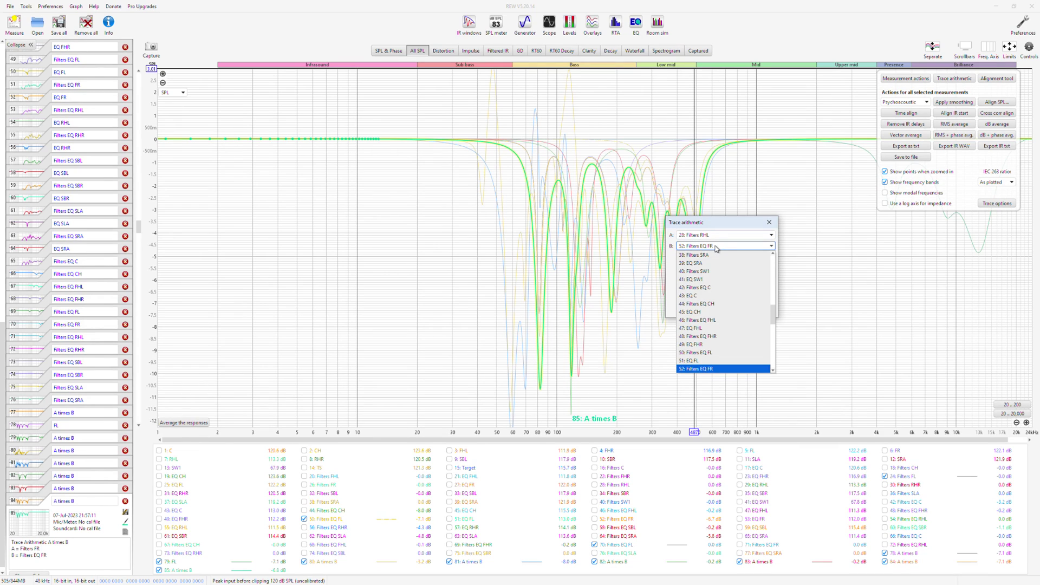
pyautogui.click(723, 336)
pyautogui.click(760, 259)
# - Generate the A * B product of 30: Filters RHR and 56: Filters EQ RHR
pyautogui.click(736, 237)
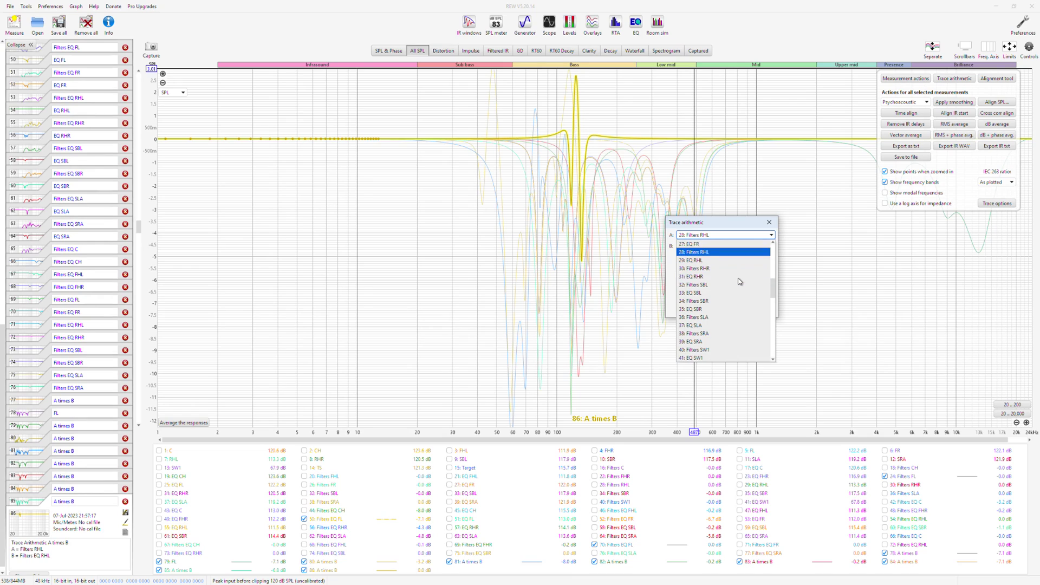
pyautogui.click(737, 268)
pyautogui.click(769, 246)
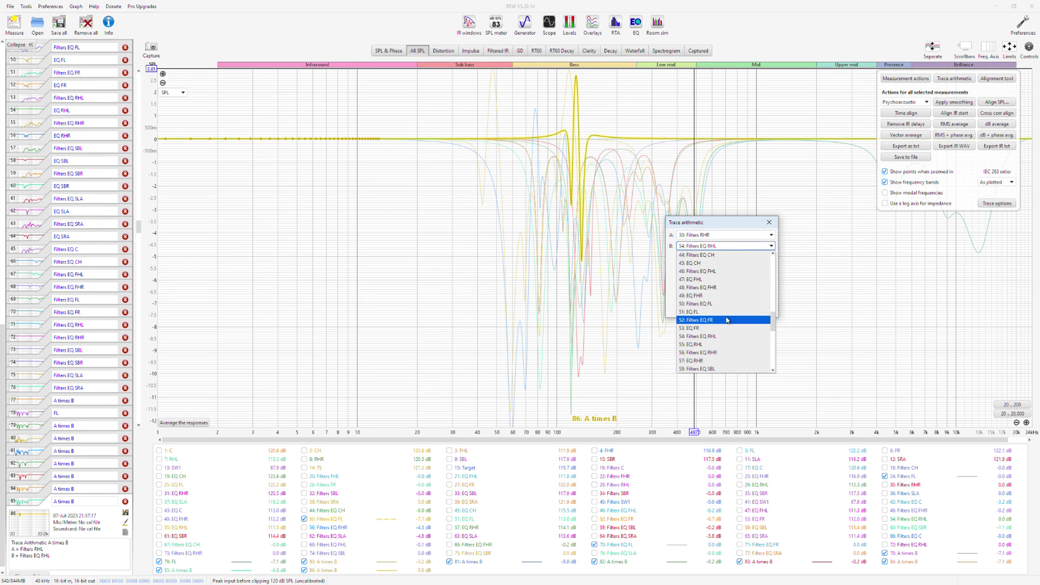
pyautogui.click(726, 352)
pyautogui.click(760, 259)
# - Generate the A * B product of 32: Filters SBL and 58: Filters EQ SBL
pyautogui.click(711, 238)
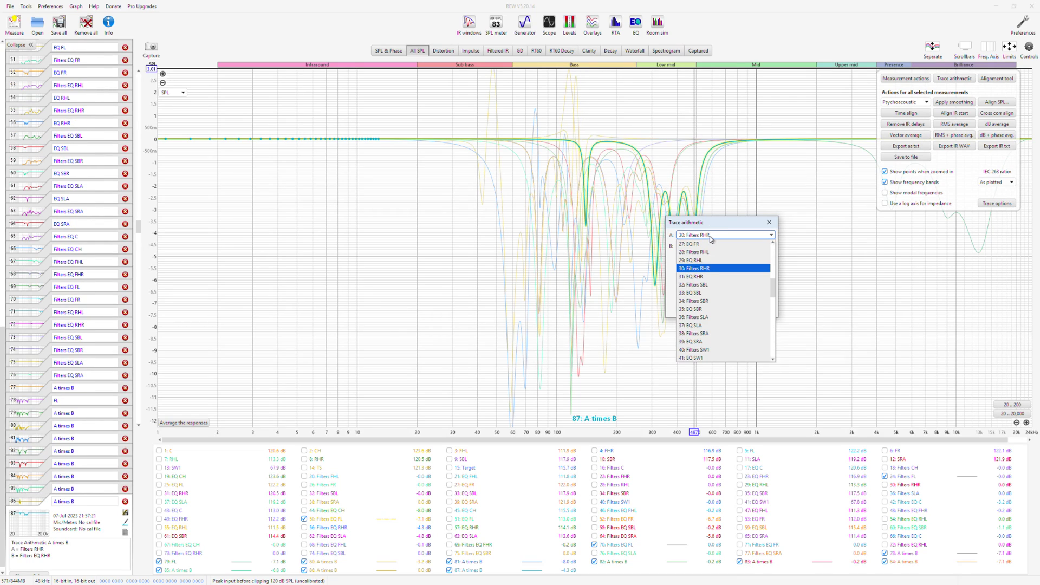
pyautogui.click(714, 285)
pyautogui.click(723, 246)
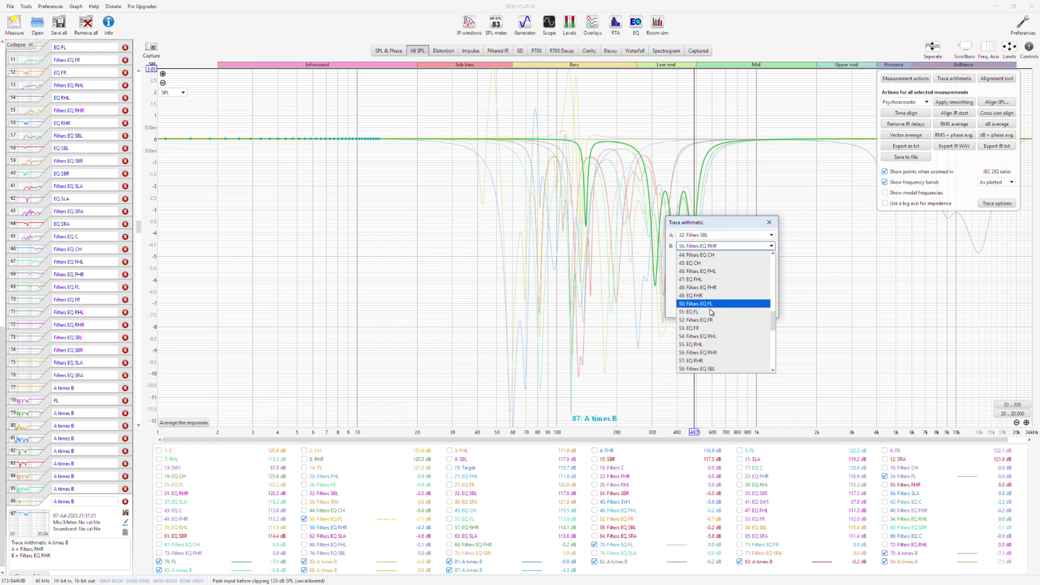
pyautogui.click(720, 369)
pyautogui.click(760, 258)
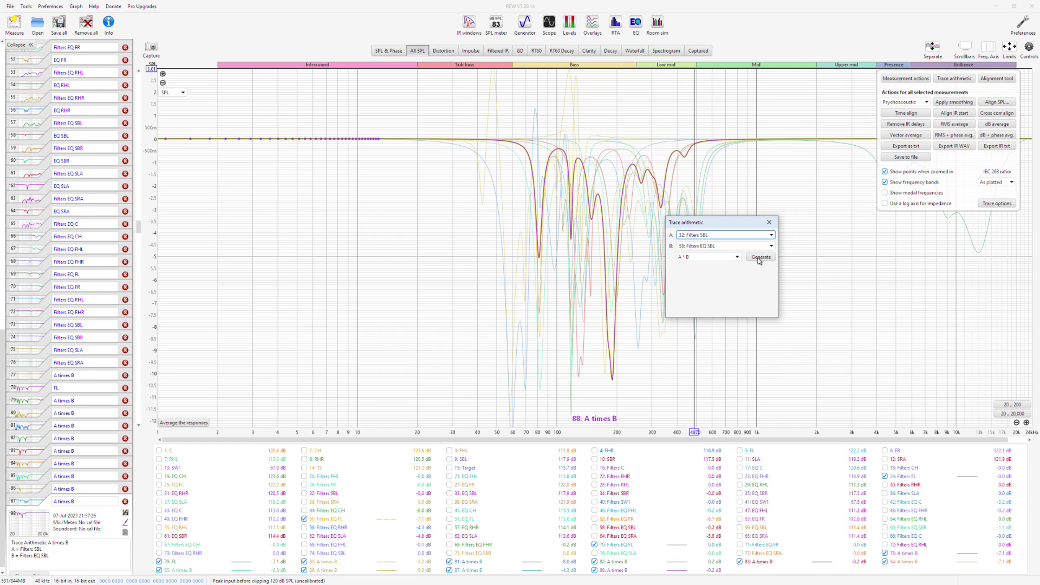
# - Generate the A * B product of 34: Filters SBR and 60: Filters EQ SBR
pyautogui.click(721, 239)
pyautogui.click(720, 289)
pyautogui.click(731, 246)
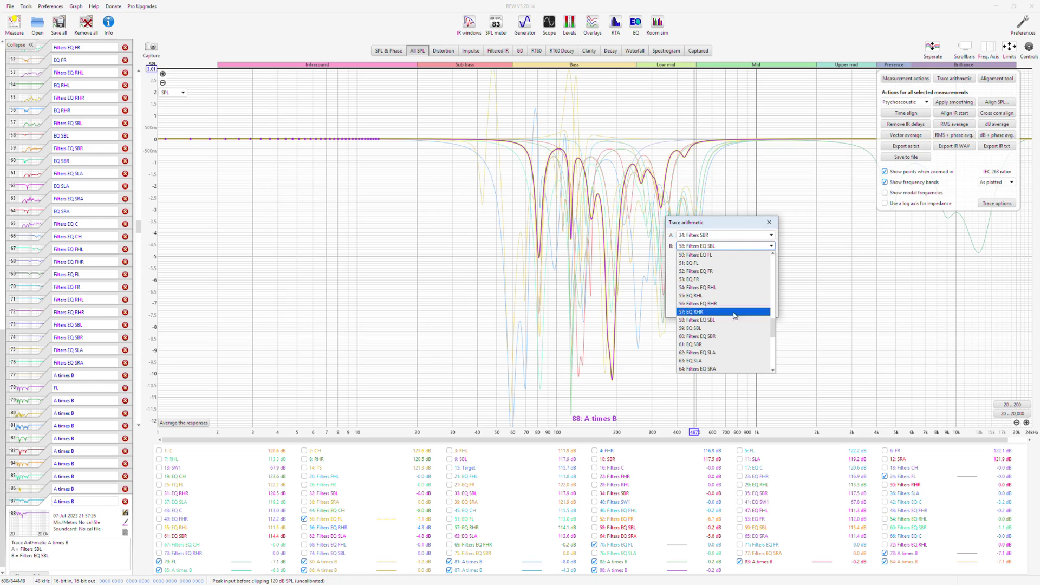
pyautogui.click(717, 337)
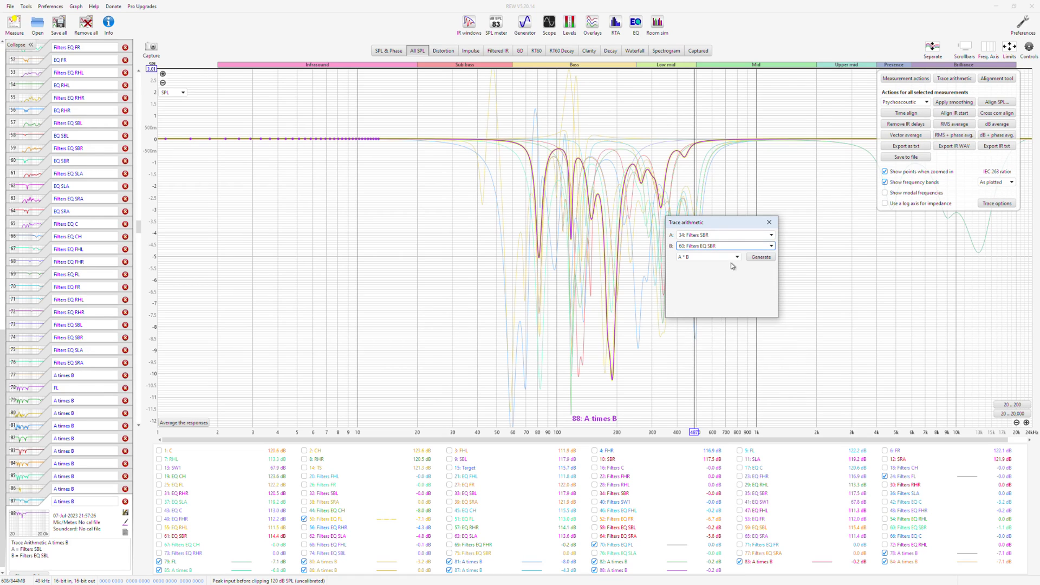
pyautogui.click(761, 258)
# - Generate the A * B product of 36: Filters SLA and 62: Filters EQ SLA
pyautogui.click(733, 235)
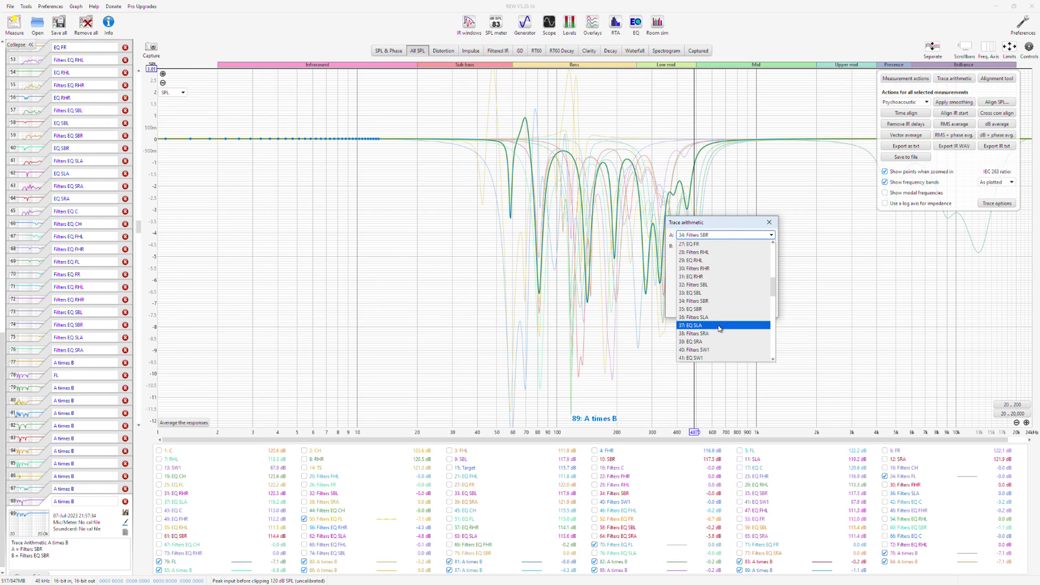
pyautogui.click(719, 318)
pyautogui.click(733, 246)
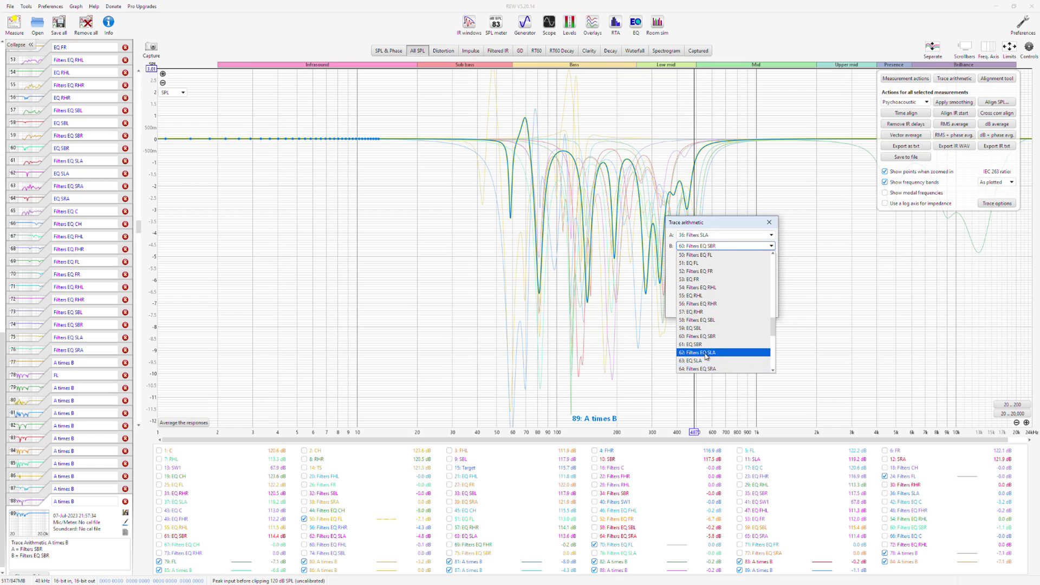
pyautogui.click(706, 352)
pyautogui.click(762, 257)
# - Generate the A * B product of 38: Filters SRA and 64: Filters EQ SRA
pyautogui.click(733, 235)
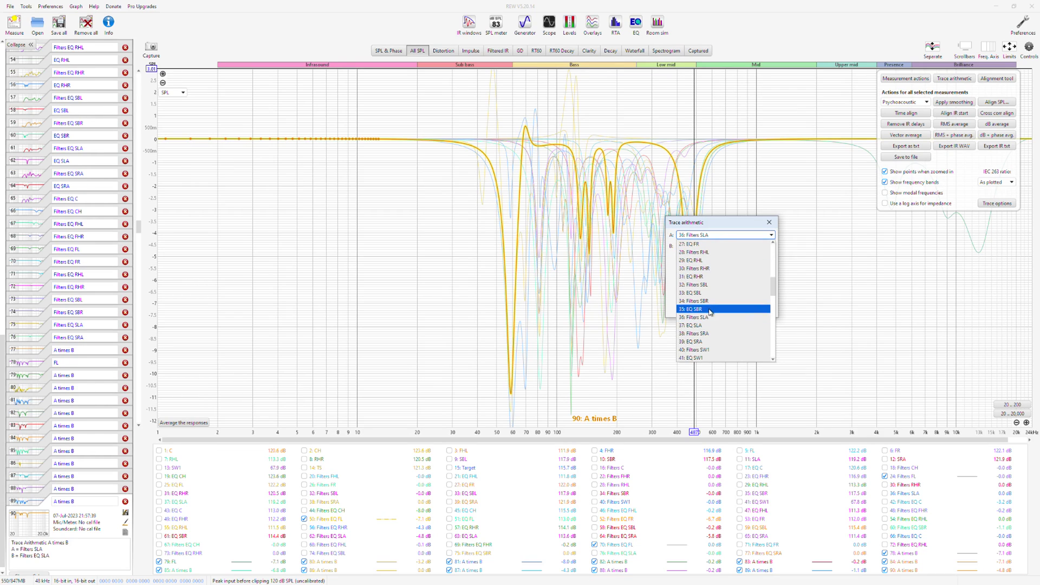
pyautogui.click(704, 334)
pyautogui.click(726, 246)
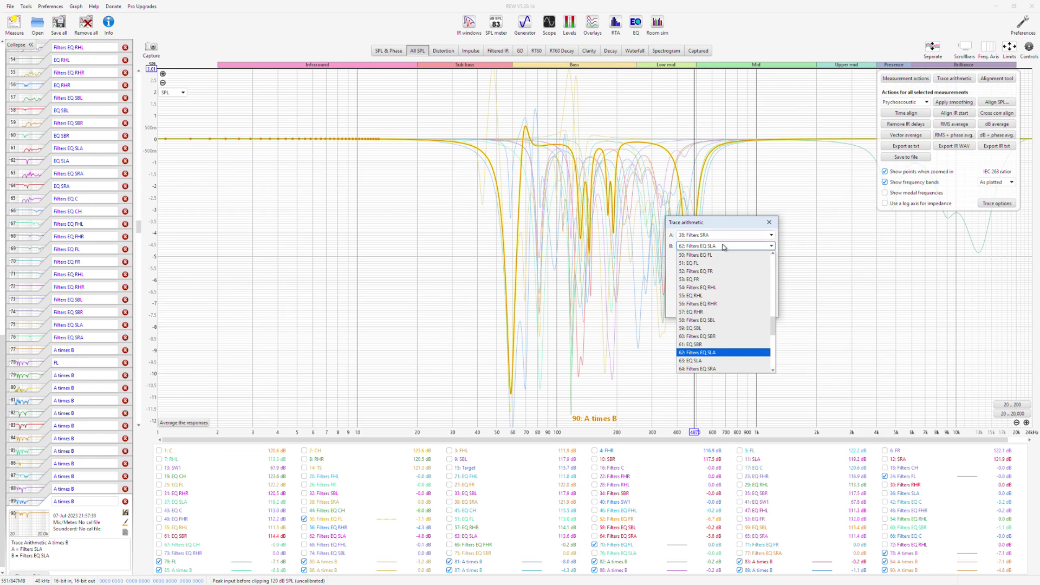
pyautogui.click(724, 368)
pyautogui.click(761, 257)
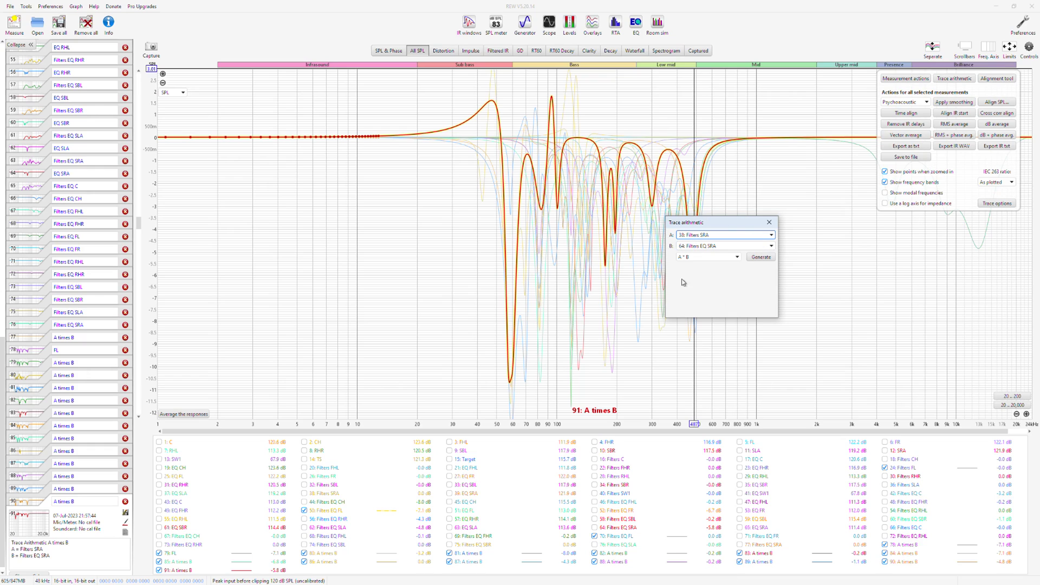
# - Set operand A of the trace arithmetic to 80: A times B, the combined C filters
pyautogui.click(761, 235)
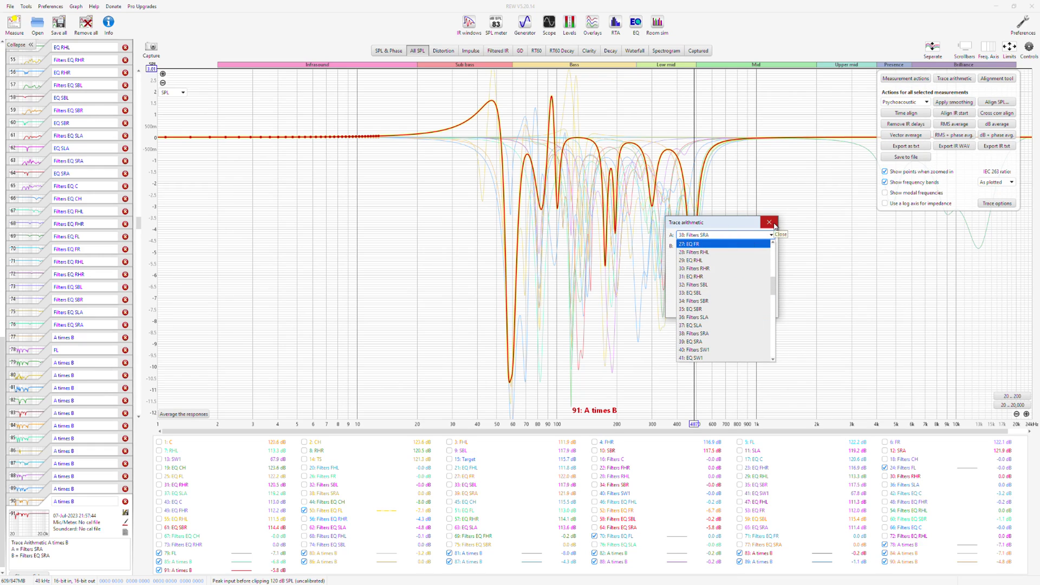
pyautogui.moveTo(773, 285); pyautogui.dragTo(775, 349)
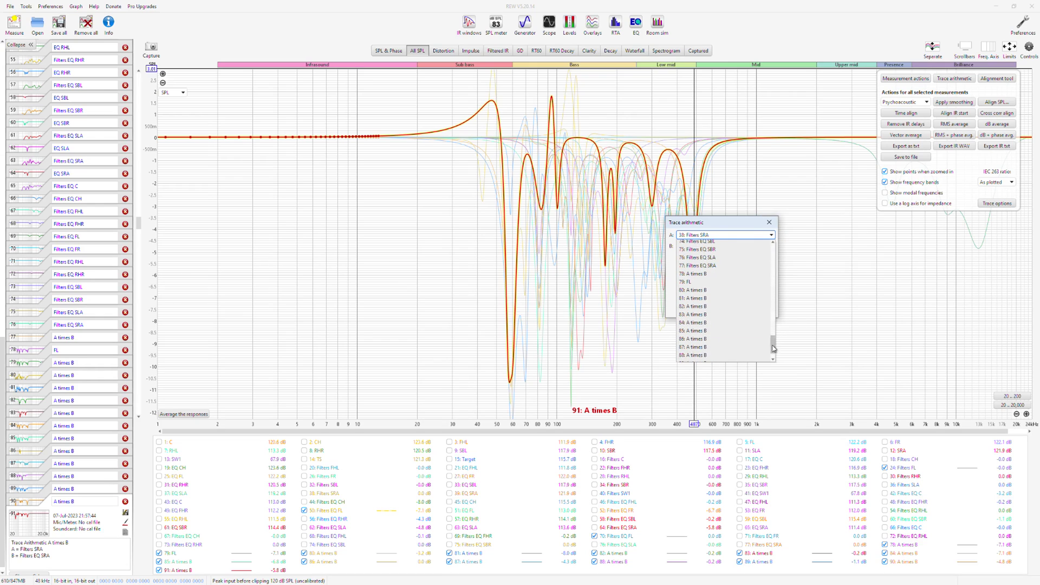
pyautogui.click(692, 291)
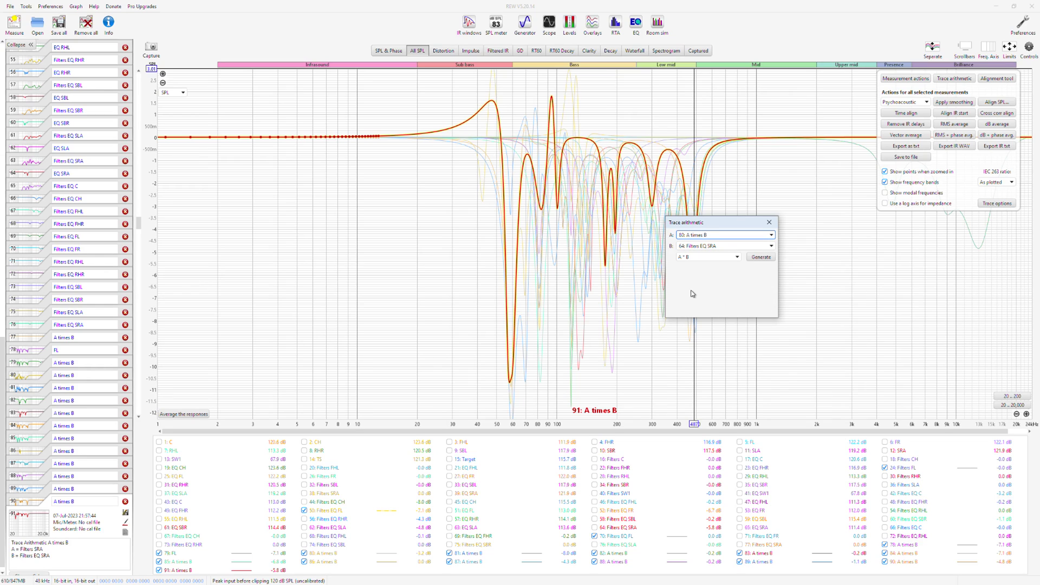
pyautogui.click(715, 245)
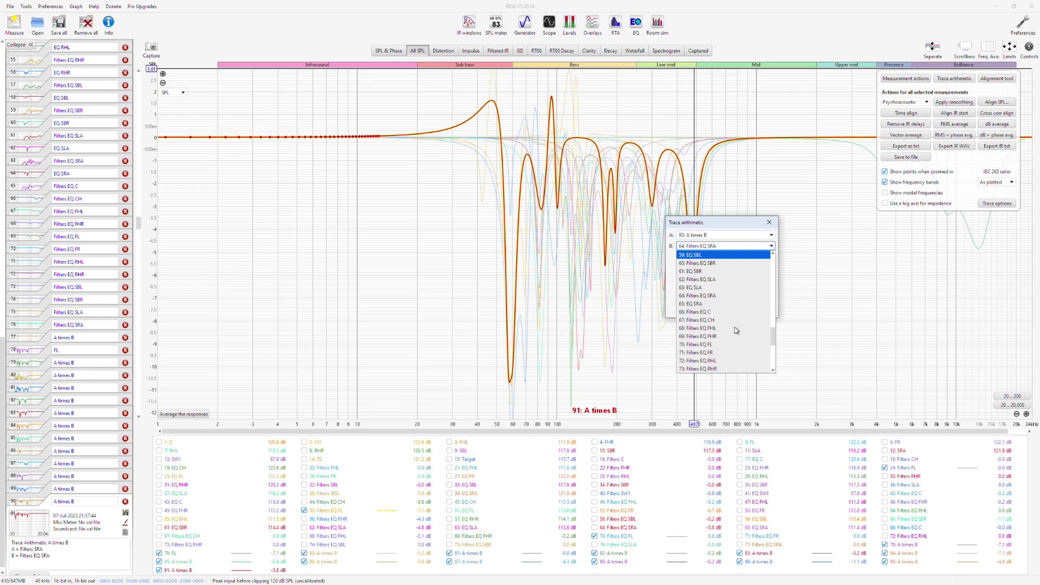
pyautogui.scroll(6, 736, 330)
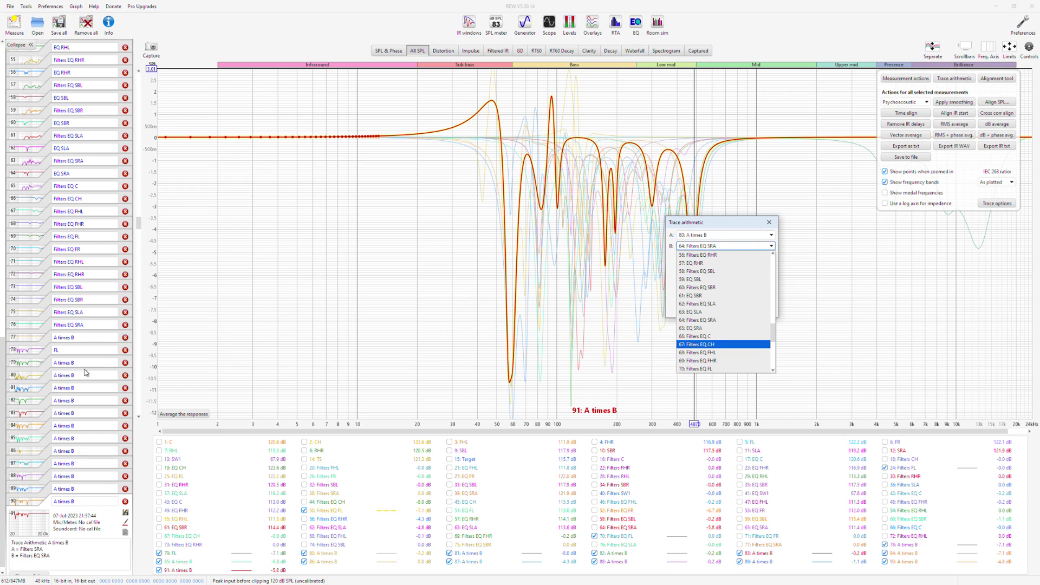
# - Delete the earlier combined front left measurements, 78: A times B and 79: FL
pyautogui.click(47, 366)
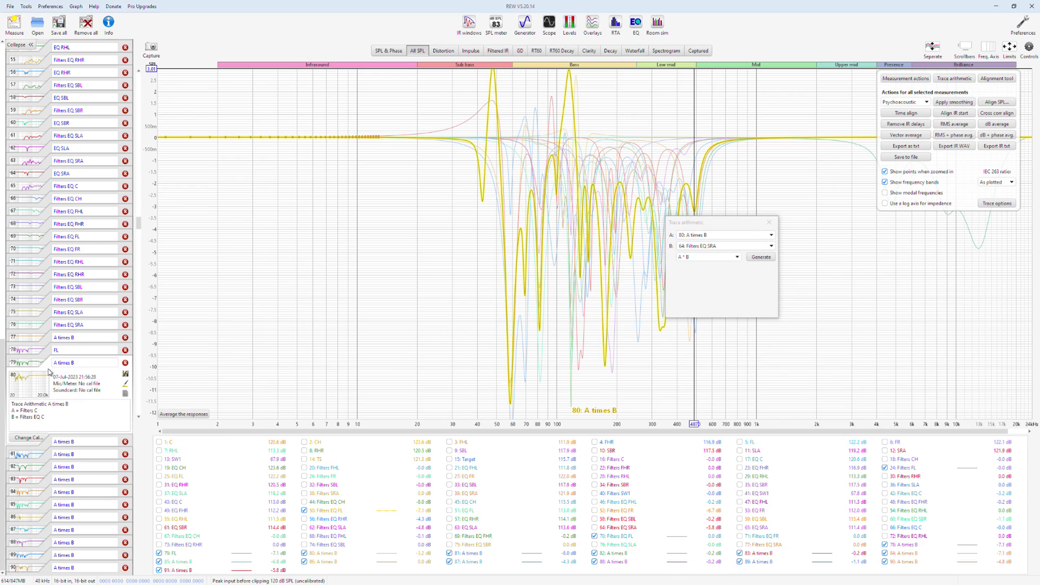
pyautogui.click(125, 350)
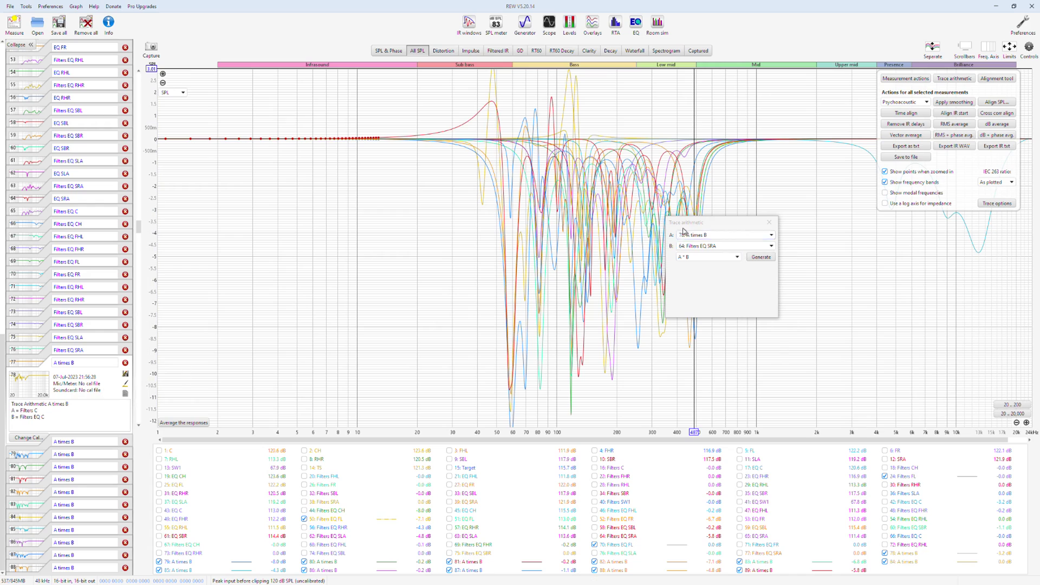
# - Generate the A * B product of 78: A times B and 66: Filters EQ C
pyautogui.click(692, 235)
pyautogui.click(718, 276)
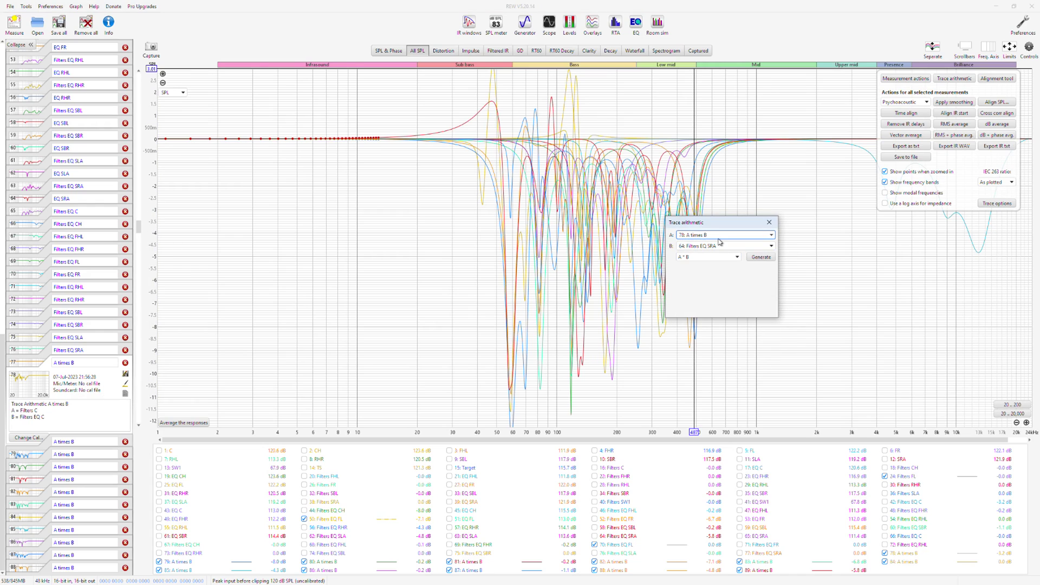
pyautogui.click(720, 246)
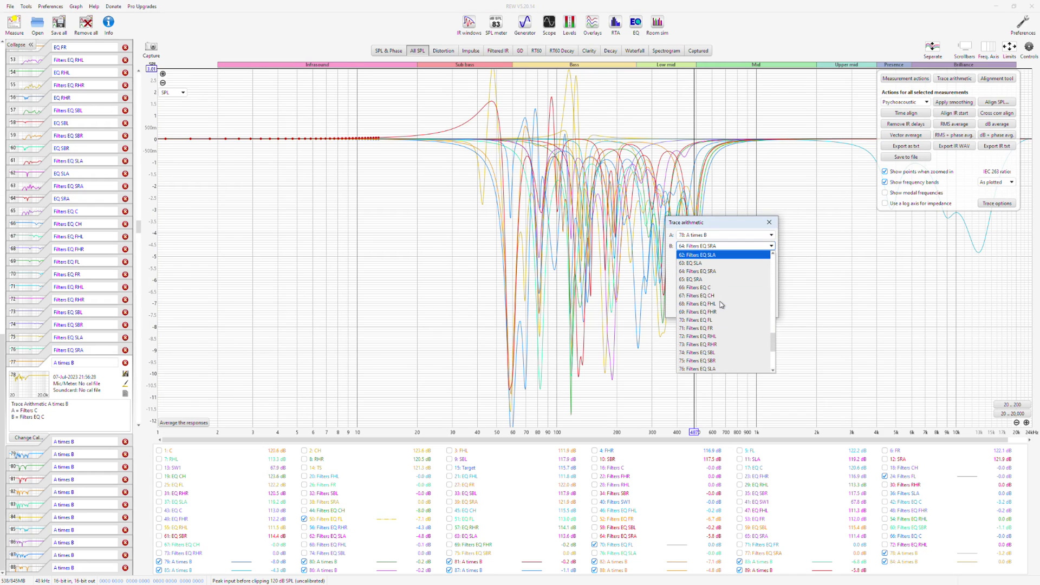
pyautogui.scroll(-1, 721, 305)
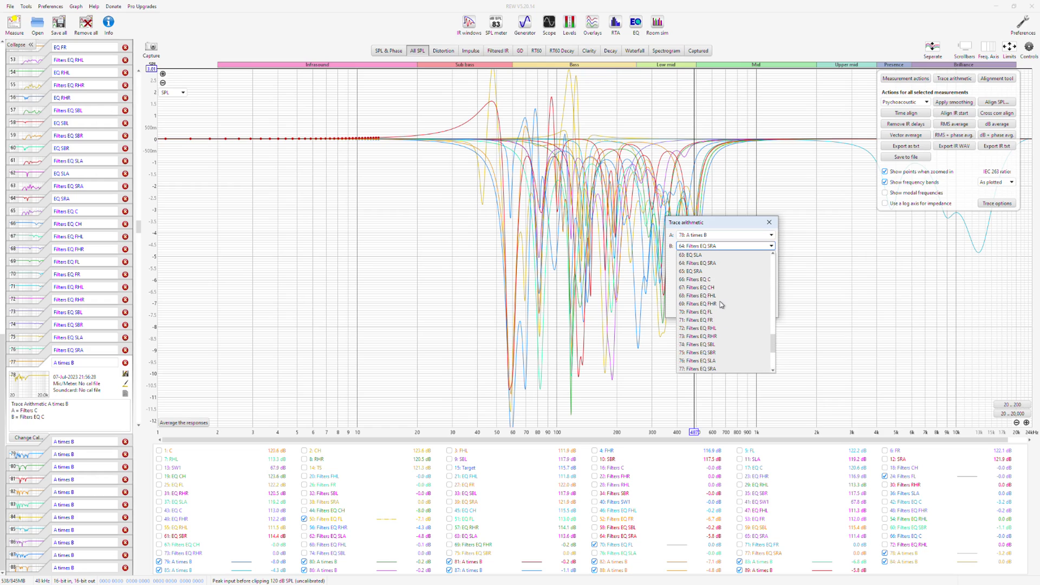
pyautogui.click(719, 279)
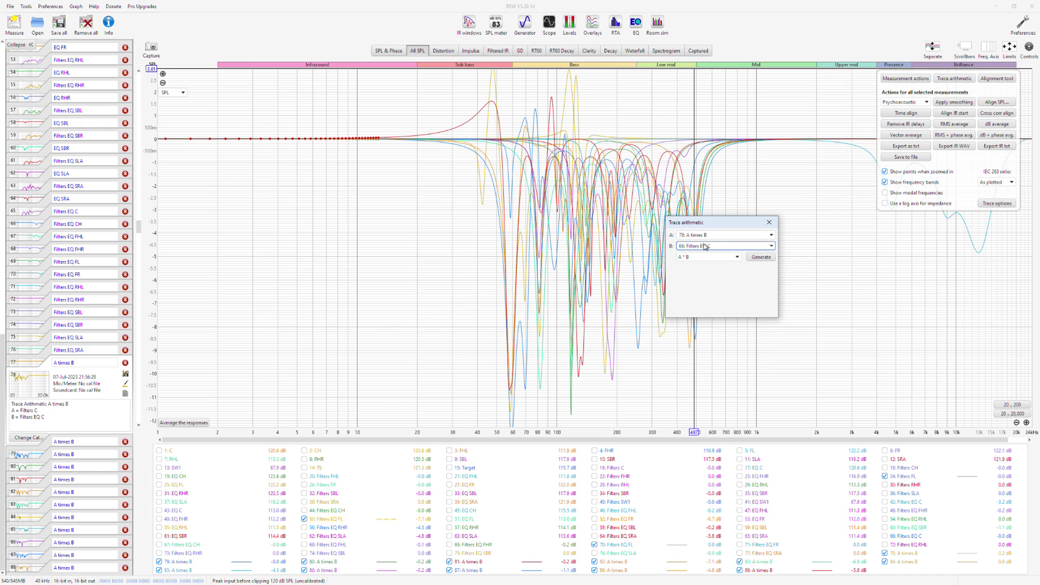
pyautogui.click(758, 258)
# - Generate the A * B product of 79: A times B and 67: Filters EQ CH
pyautogui.click(726, 234)
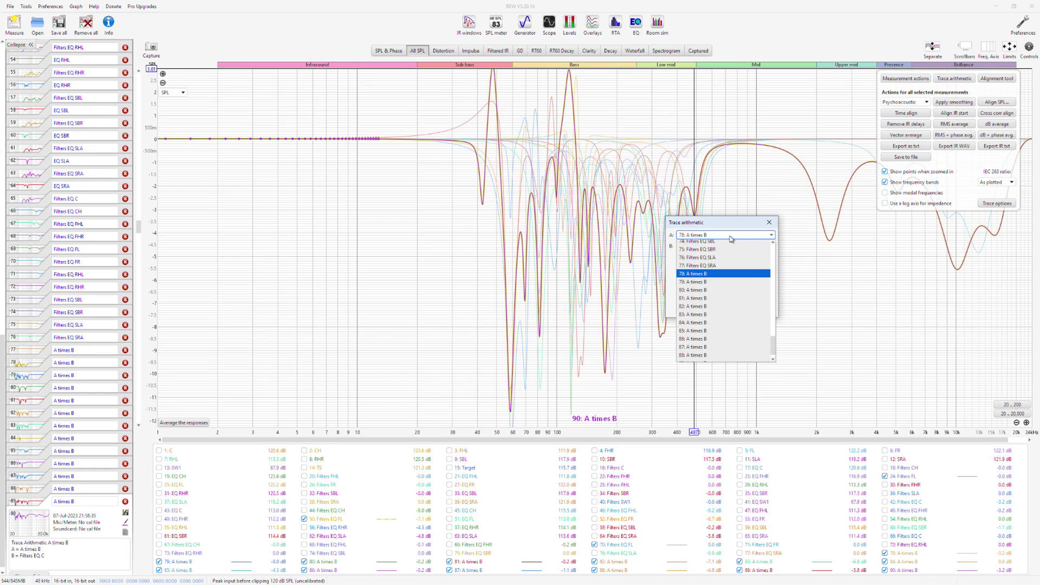
pyautogui.click(703, 267)
pyautogui.click(720, 246)
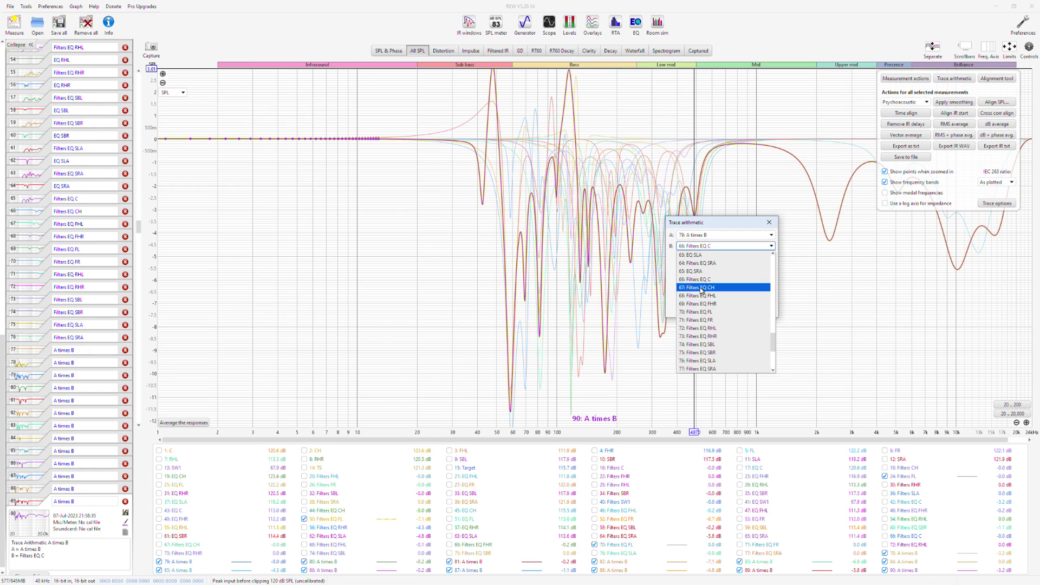
pyautogui.click(703, 289)
pyautogui.click(761, 256)
# - Generate the A * B product of 80: A times B and 68: Filters EQ FHL
pyautogui.click(726, 236)
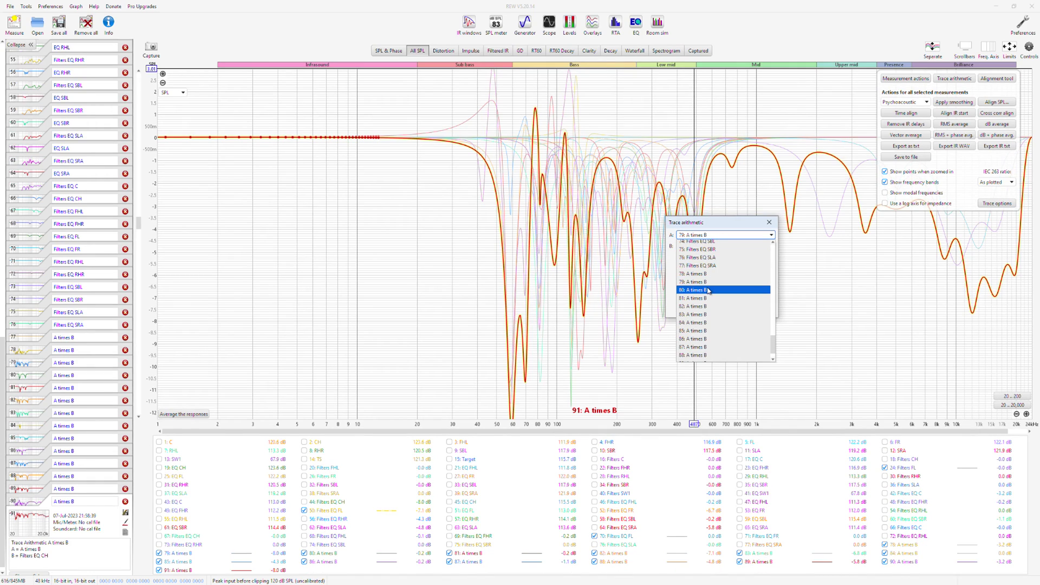
pyautogui.click(710, 291)
pyautogui.click(740, 247)
pyautogui.click(704, 298)
pyautogui.click(761, 257)
# - Generate the A * B product of 81: A times B and 69: Filters EQ FHR
pyautogui.click(714, 237)
pyautogui.click(694, 298)
pyautogui.click(704, 246)
pyautogui.click(704, 304)
pyautogui.click(758, 257)
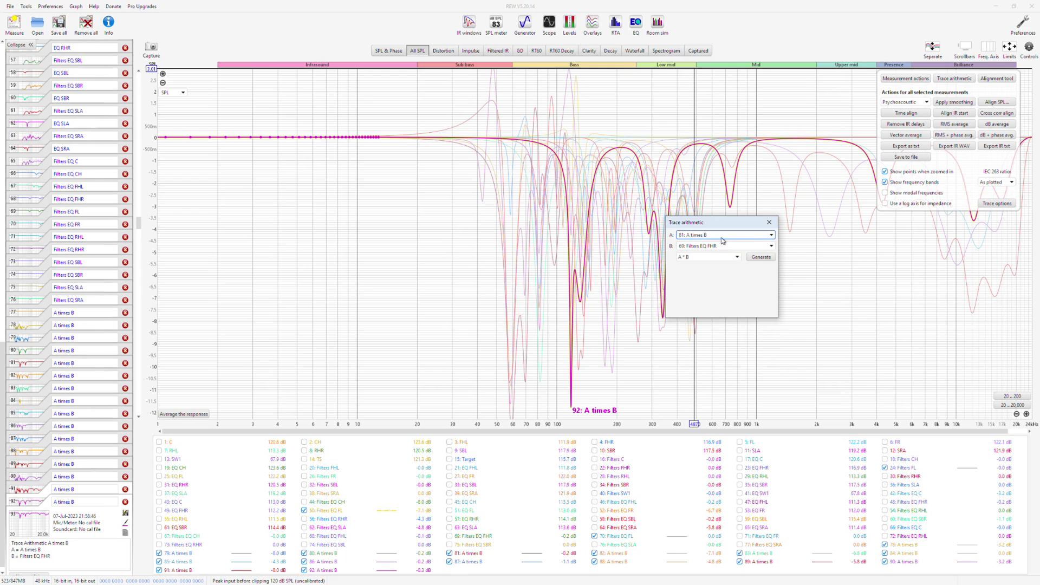
# - Generate the A * B product of 82: A times B and 70: Filters EQ FL
pyautogui.click(721, 236)
pyautogui.click(697, 307)
pyautogui.click(704, 247)
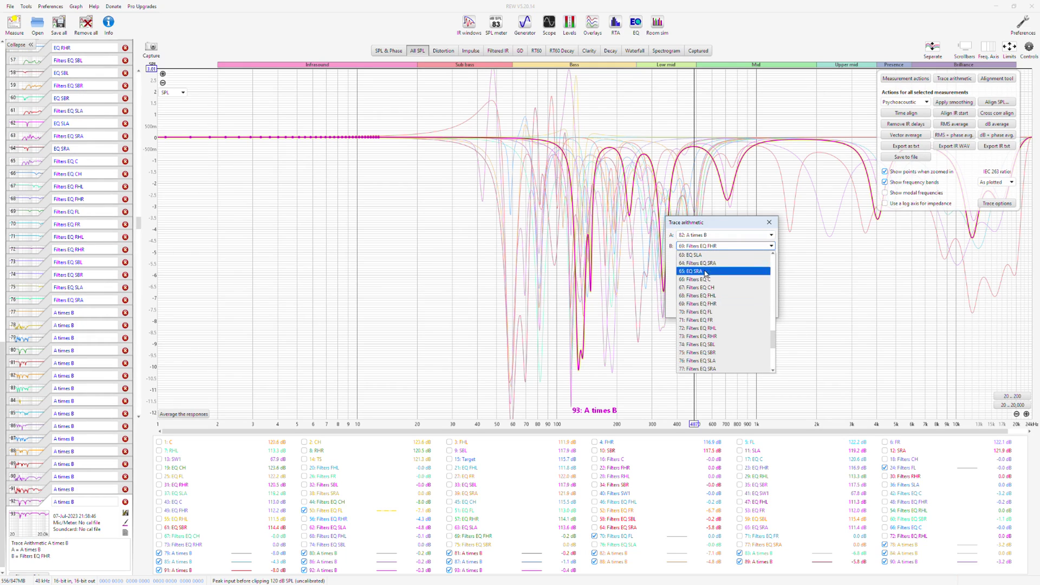
pyautogui.click(705, 311)
pyautogui.click(761, 258)
# - Generate the A * B product of 83: A times B and 71: Filters EQ FR
pyautogui.click(720, 236)
pyautogui.click(705, 317)
pyautogui.click(711, 246)
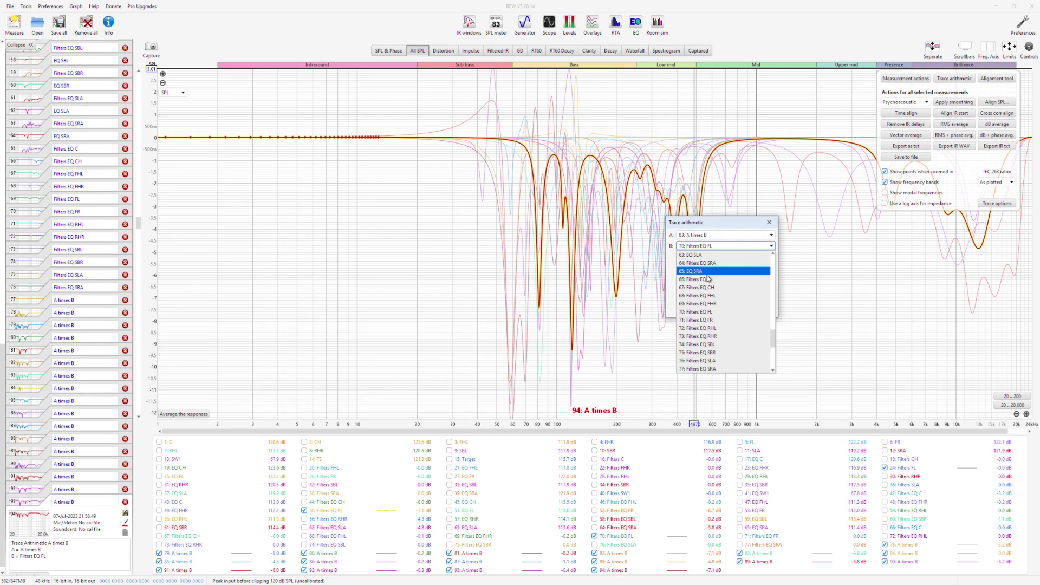
pyautogui.click(699, 320)
pyautogui.click(761, 258)
# - Generate the A * B product of 84: A times B and 72: Filters EQ RHL
pyautogui.click(720, 235)
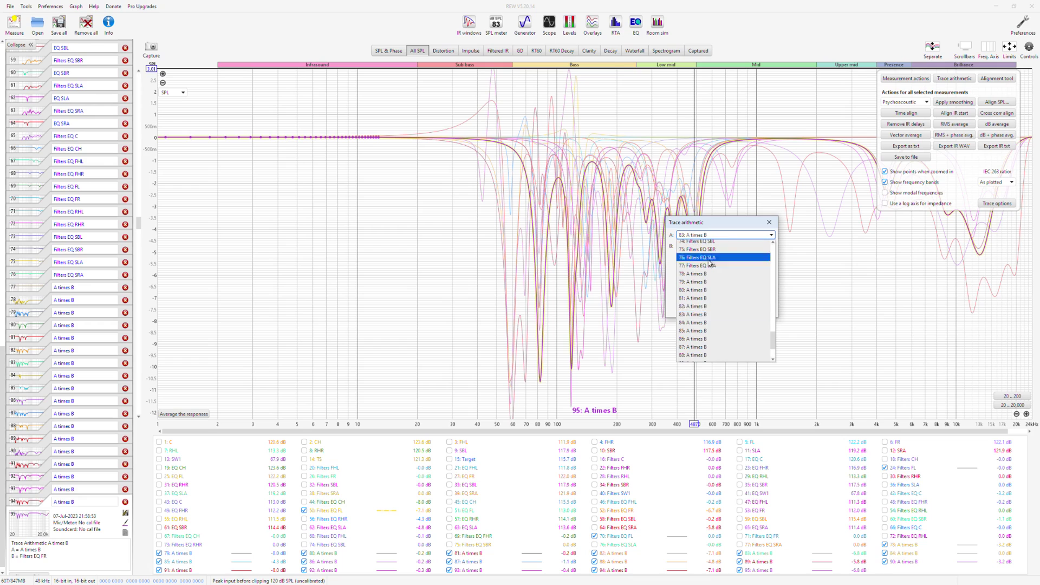
pyautogui.click(700, 322)
pyautogui.click(720, 246)
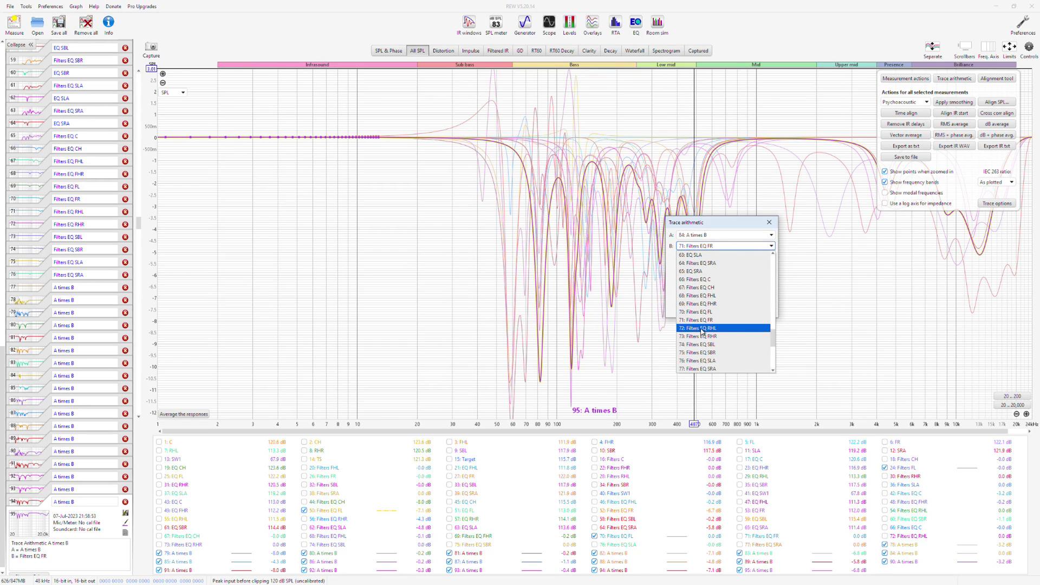
pyautogui.click(701, 325)
pyautogui.click(753, 258)
# - Generate the A * B product of 85: A times B and 73: Filters EQ RHR
pyautogui.click(721, 235)
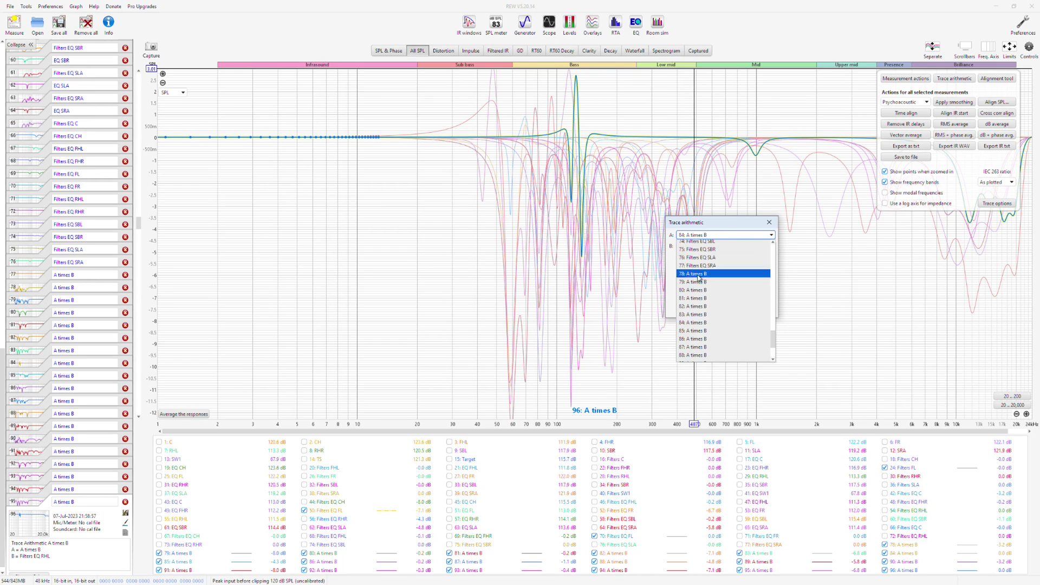
pyautogui.click(692, 335)
pyautogui.click(708, 249)
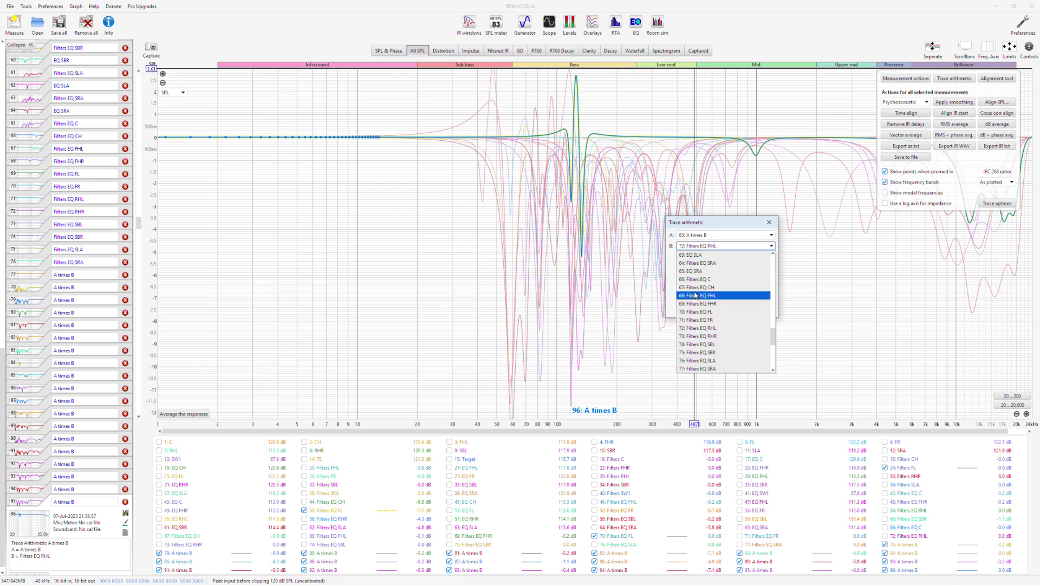
pyautogui.click(702, 343)
pyautogui.click(755, 258)
# - Generate the A * B product of 86: A times B and 74: Filters EQ SBL
pyautogui.click(720, 235)
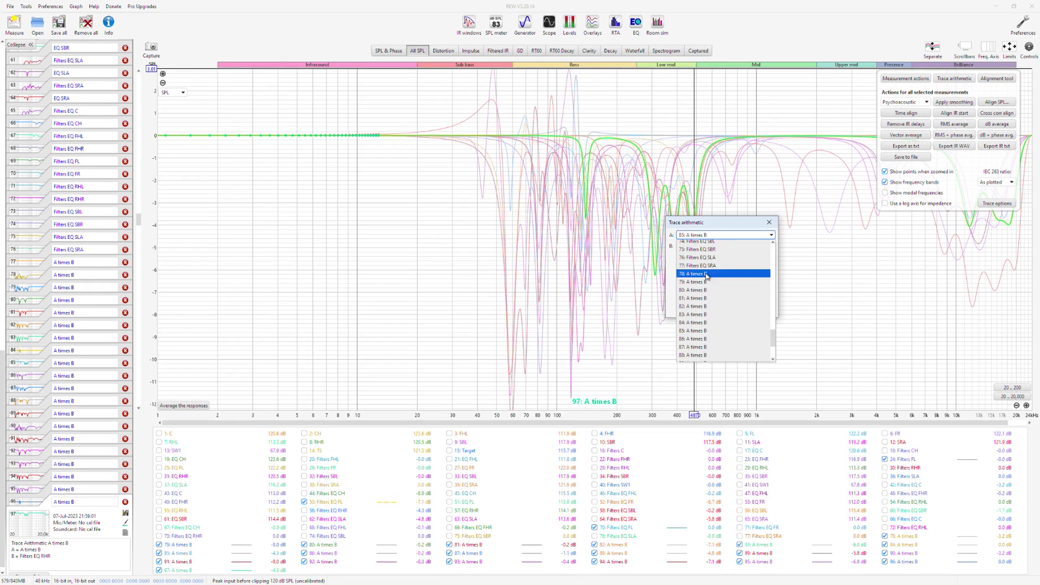
pyautogui.click(701, 337)
pyautogui.click(715, 247)
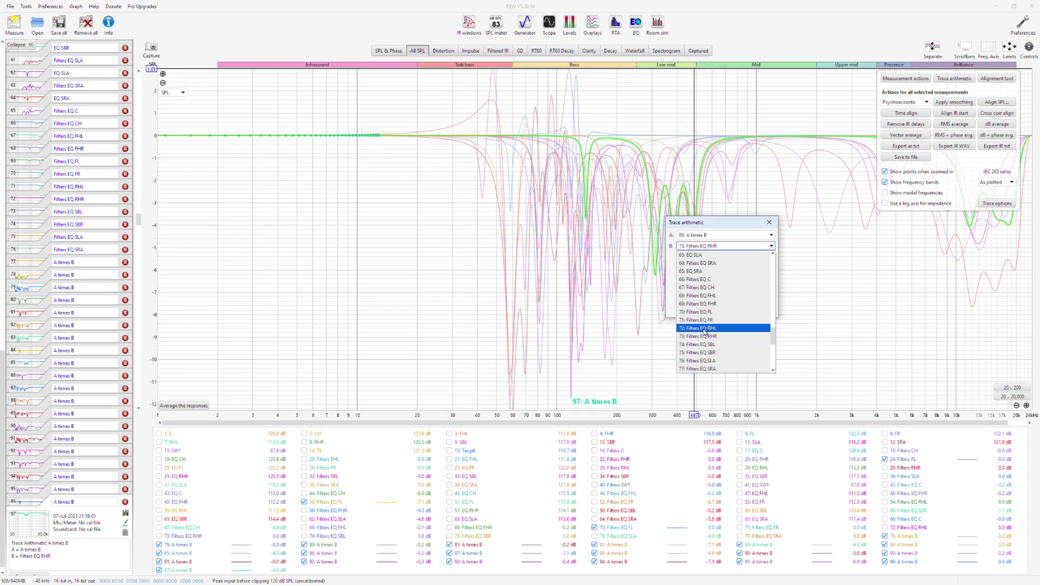
pyautogui.click(704, 348)
pyautogui.click(759, 258)
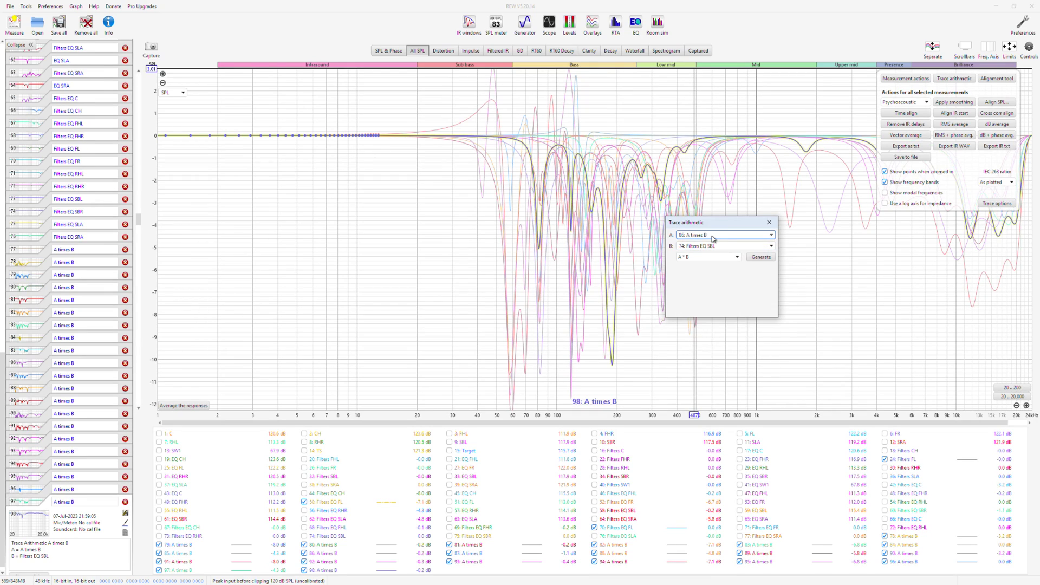
# - Generate the A * B product of 87: A times B and 75: Filters EQ SBR
pyautogui.click(720, 235)
pyautogui.click(700, 347)
pyautogui.click(720, 246)
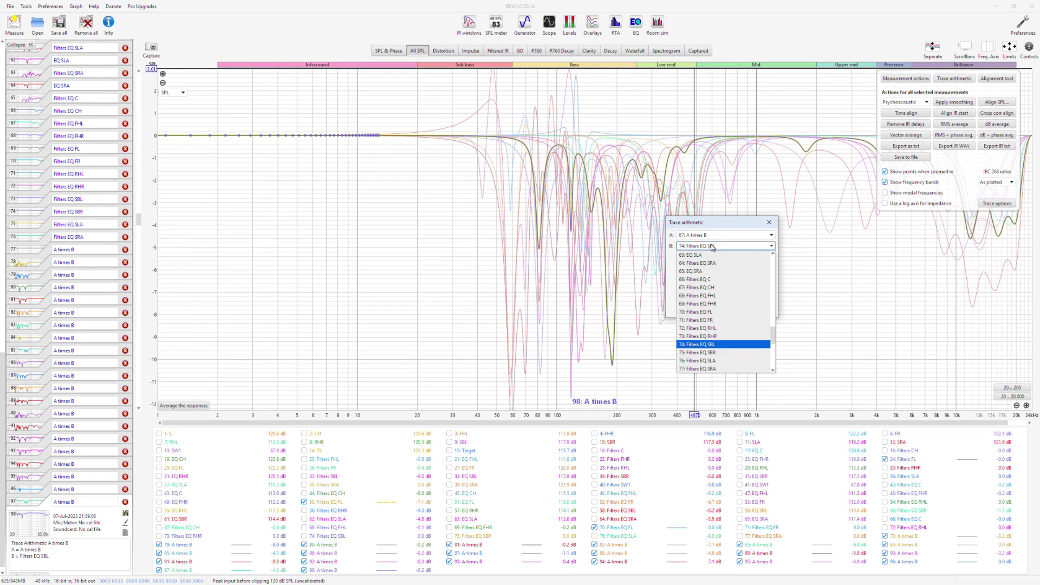
pyautogui.click(703, 348)
pyautogui.click(759, 257)
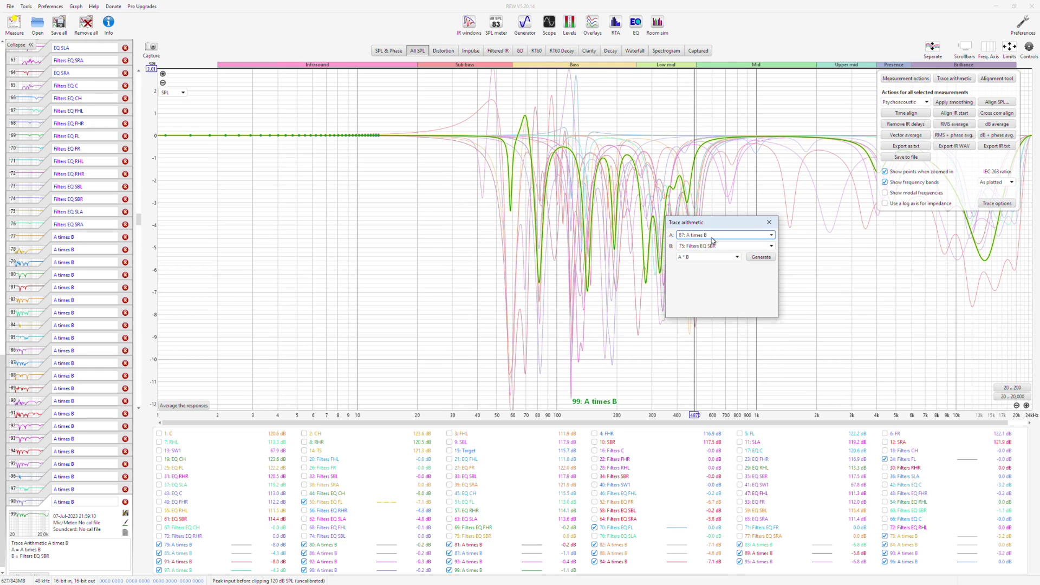
# - Generate the A * B product of 88: A times B and 76: Filters EQ SLA
pyautogui.click(721, 236)
pyautogui.click(691, 355)
pyautogui.click(721, 246)
pyautogui.click(695, 358)
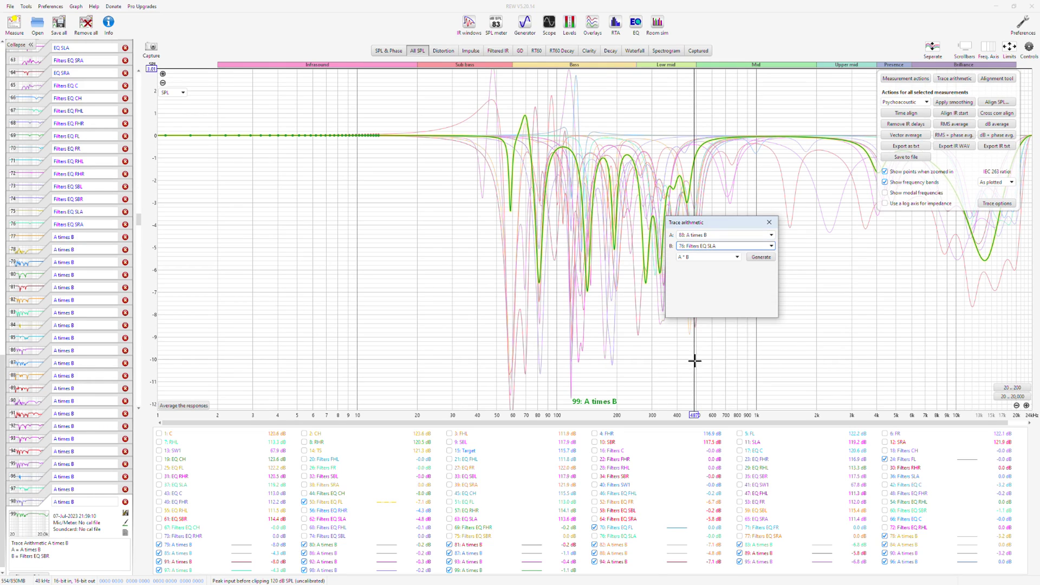
pyautogui.click(758, 257)
# - Generate the A * B product of 89: A times B and 77: Filters EQ SRA
pyautogui.click(724, 235)
pyautogui.scroll(1, 705, 318)
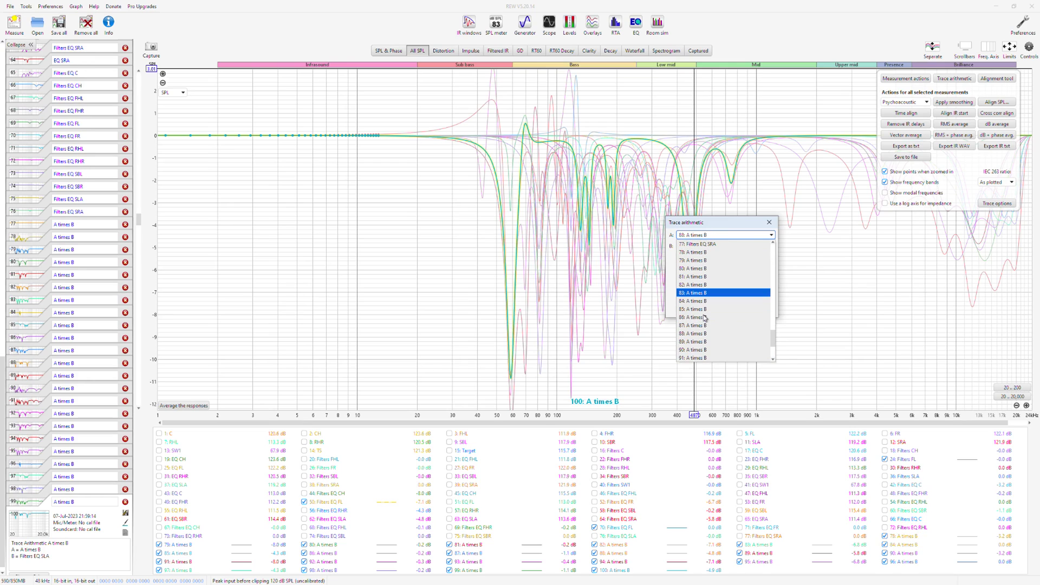
pyautogui.click(693, 341)
pyautogui.click(708, 246)
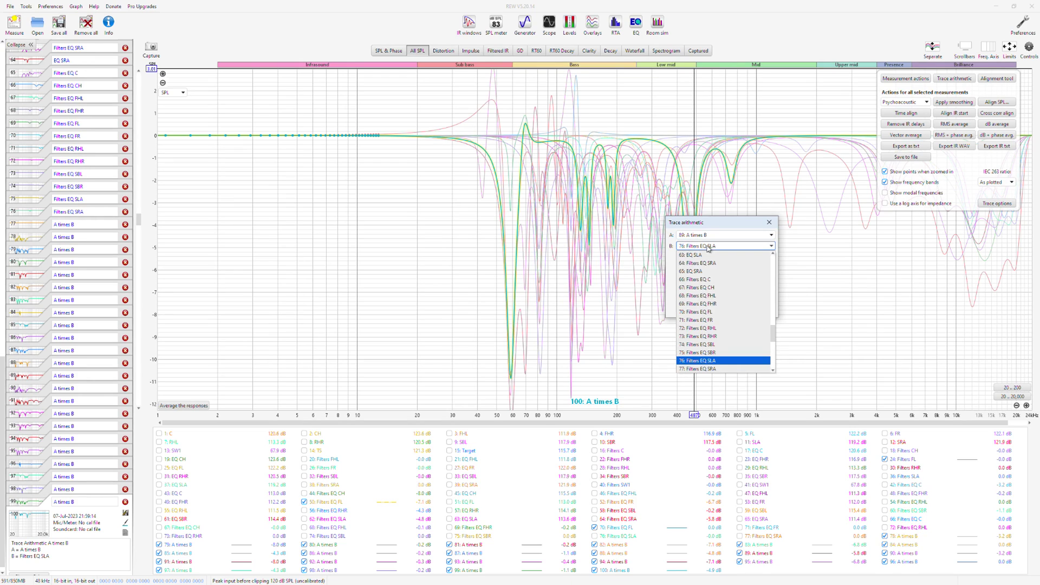
pyautogui.click(698, 368)
pyautogui.click(761, 257)
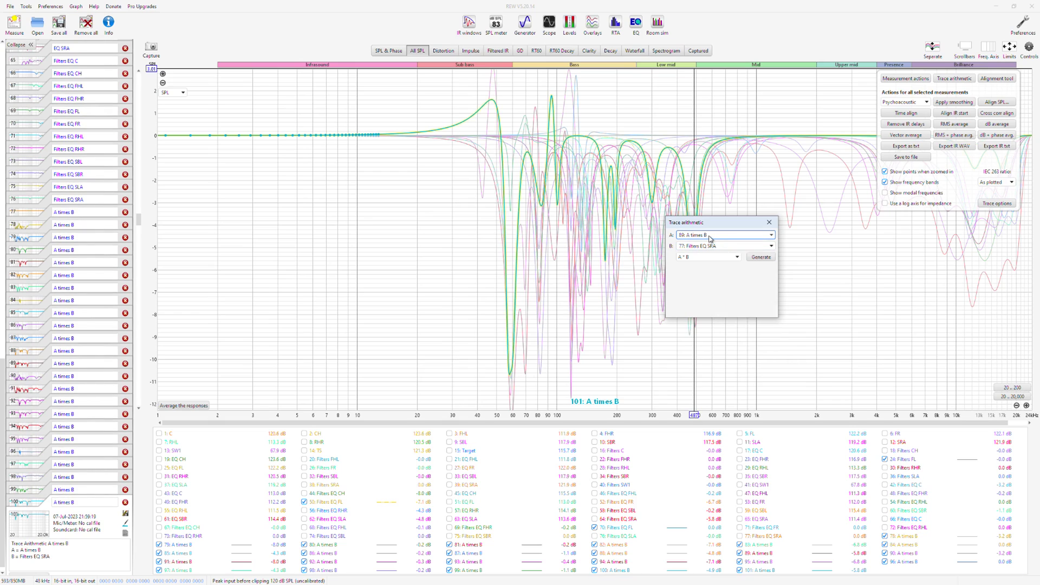
# - Check the operand A measurement list and close the trace arithmetic dialog
pyautogui.click(710, 235)
pyautogui.scroll(1, 710, 276)
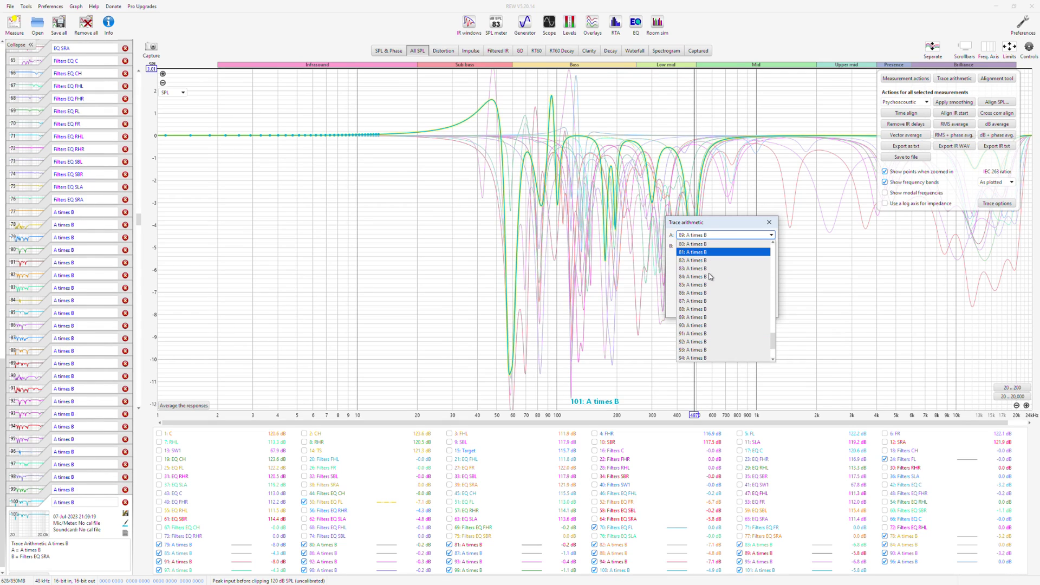
pyautogui.scroll(2, 710, 277)
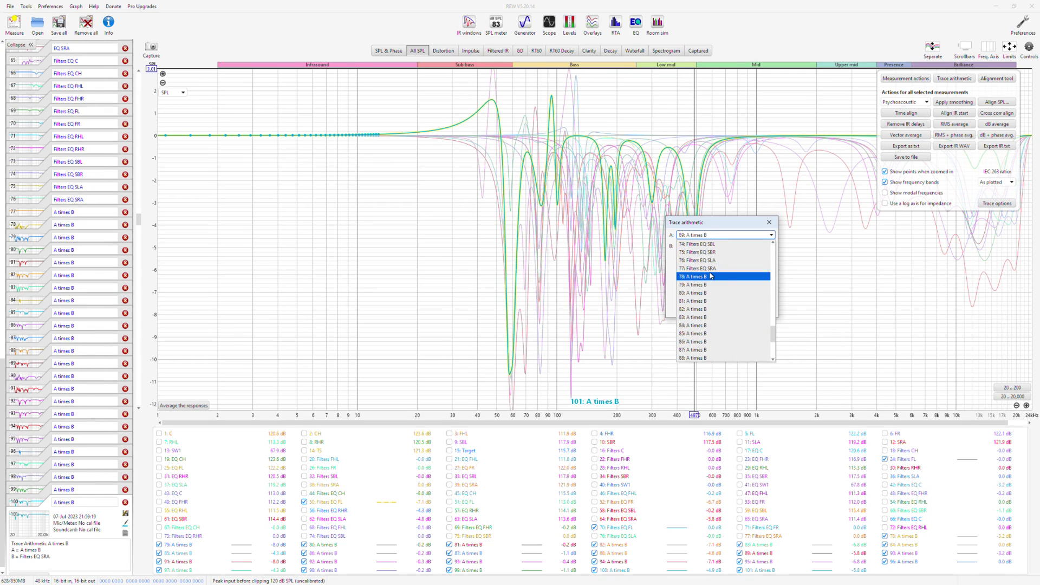
pyautogui.click(769, 222)
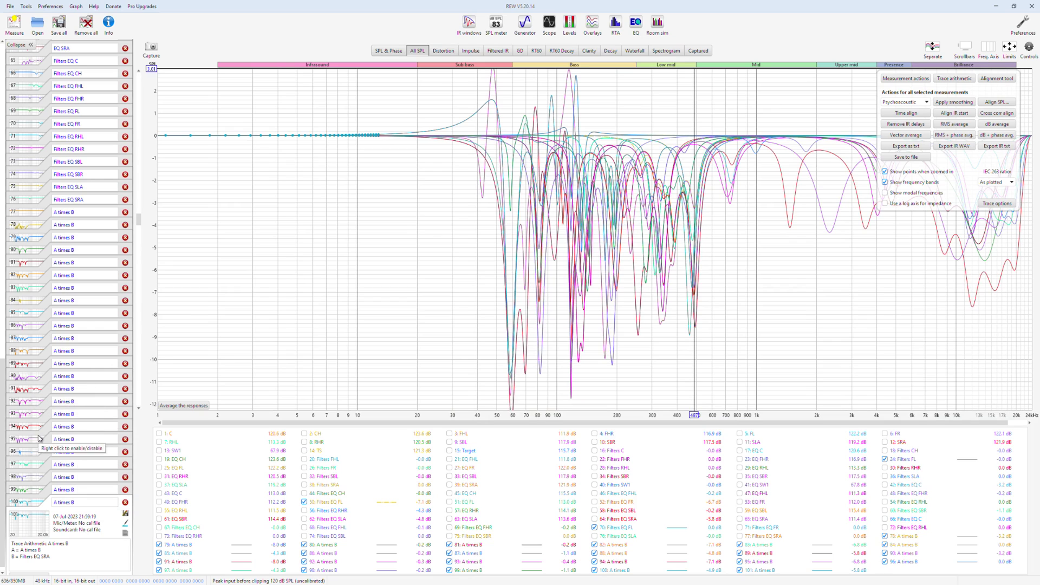
# - Rename the final combined measurements 90 and 91 as C and CH
pyautogui.click(47, 368)
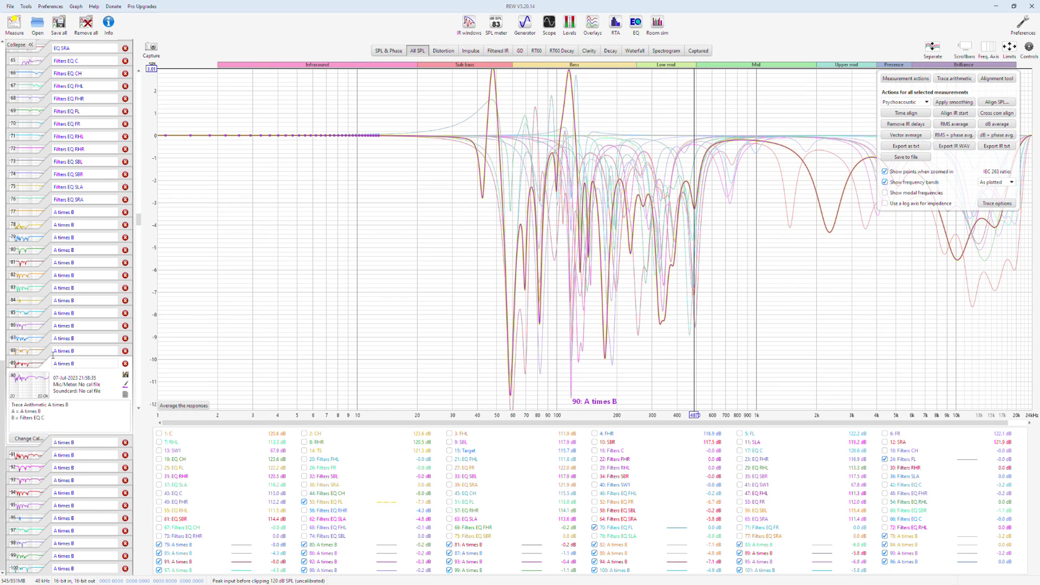
pyautogui.click(52, 359)
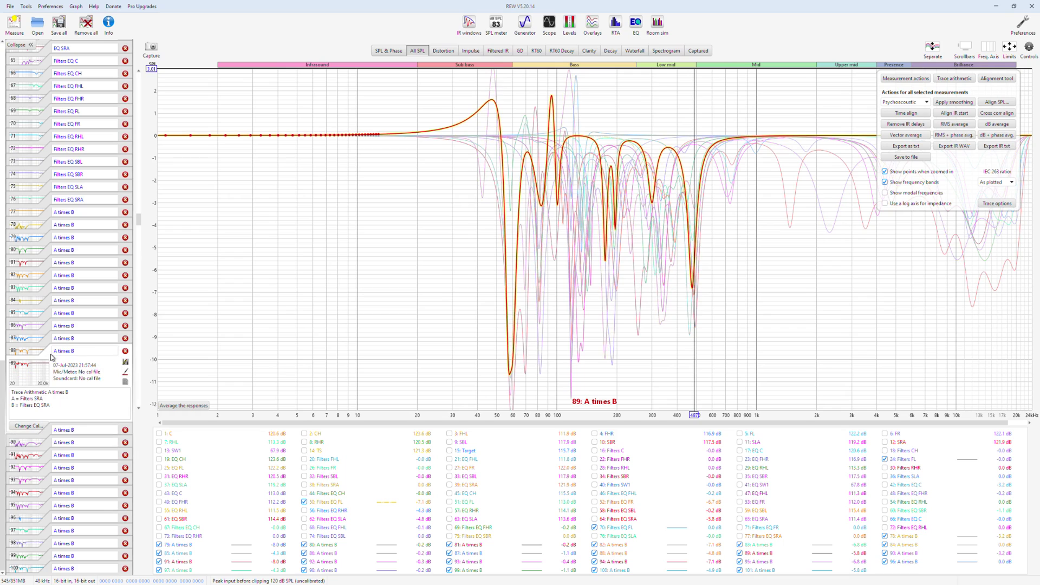
pyautogui.click(46, 437)
pyautogui.click(82, 363)
pyautogui.write('C')
pyautogui.click(47, 454)
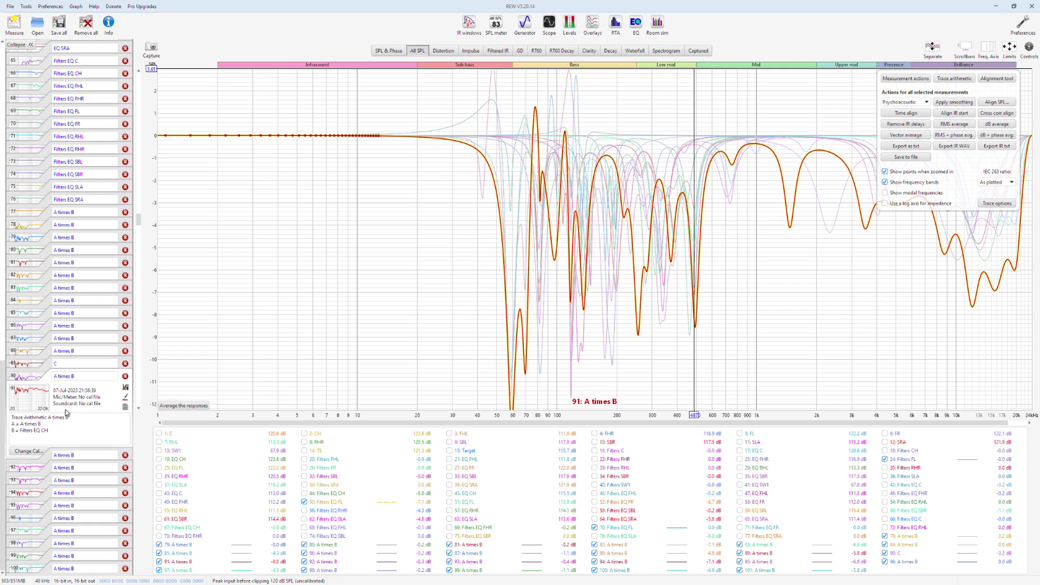
pyautogui.click(81, 377)
pyautogui.write('CH')
# - Rename the combined measurements 92 through 101 in order as FHL, FHR, FL, FR, RHL, RHR, SBL, SBR, SLA and SRA
pyautogui.click(45, 460)
pyautogui.click(84, 387)
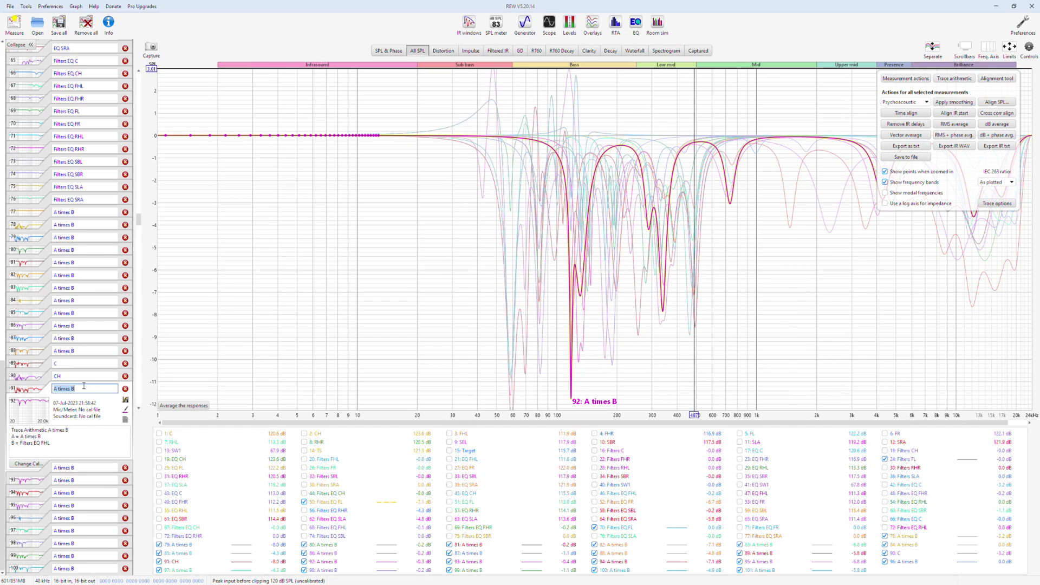
pyautogui.write('FHL')
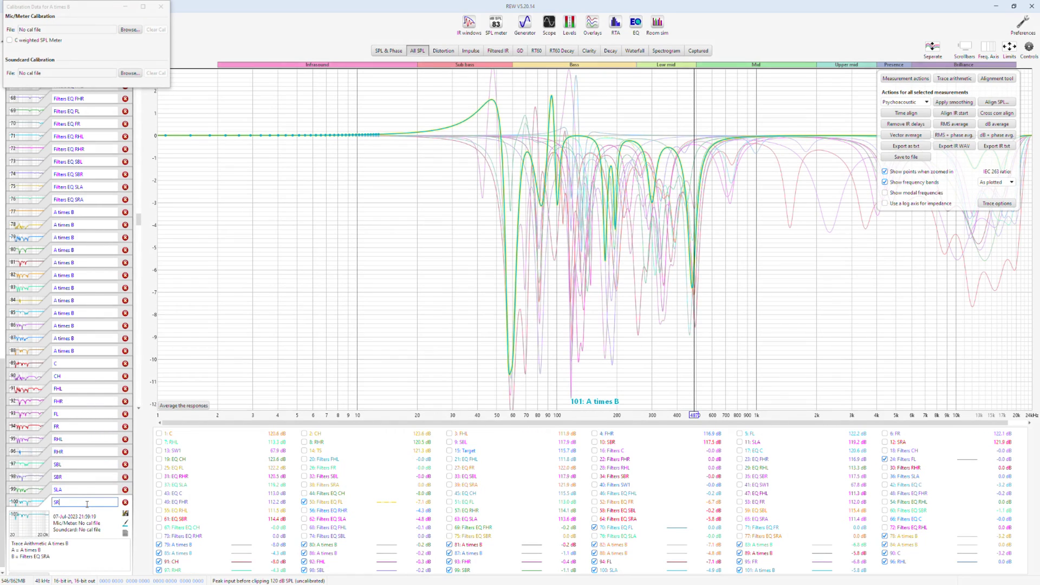
pyautogui.press('Return')
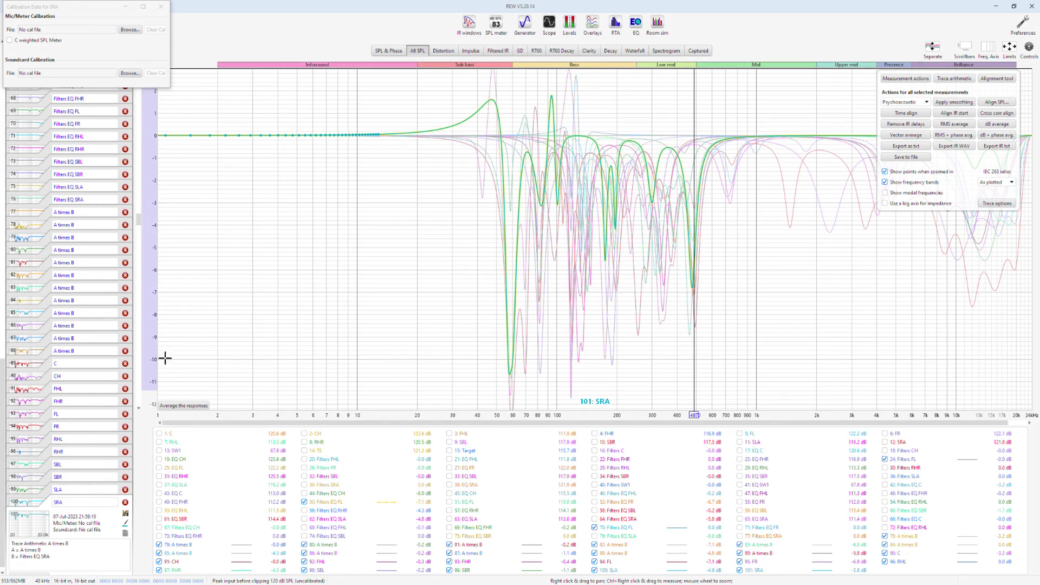
# - Clear the graph's trace selections and select only the final combined filters, 90: C through 101: SRA
pyautogui.rightClick(355, 454)
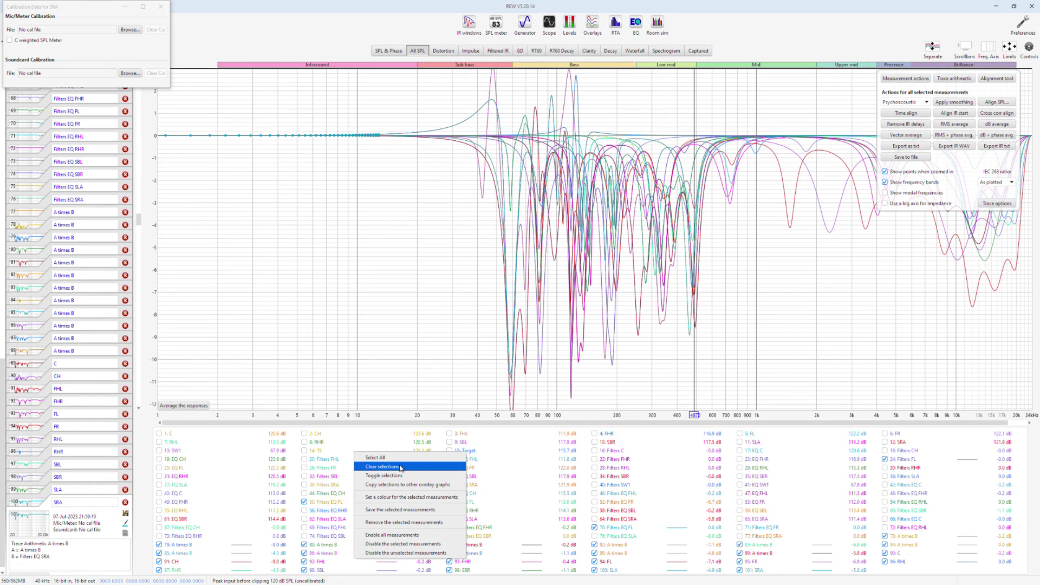
pyautogui.click(401, 467)
pyautogui.click(739, 570)
pyautogui.click(594, 570)
pyautogui.click(454, 570)
pyautogui.click(313, 571)
pyautogui.click(170, 572)
pyautogui.click(159, 561)
pyautogui.click(303, 562)
pyautogui.click(449, 562)
pyautogui.click(612, 561)
pyautogui.click(754, 562)
pyautogui.click(900, 562)
pyautogui.click(899, 553)
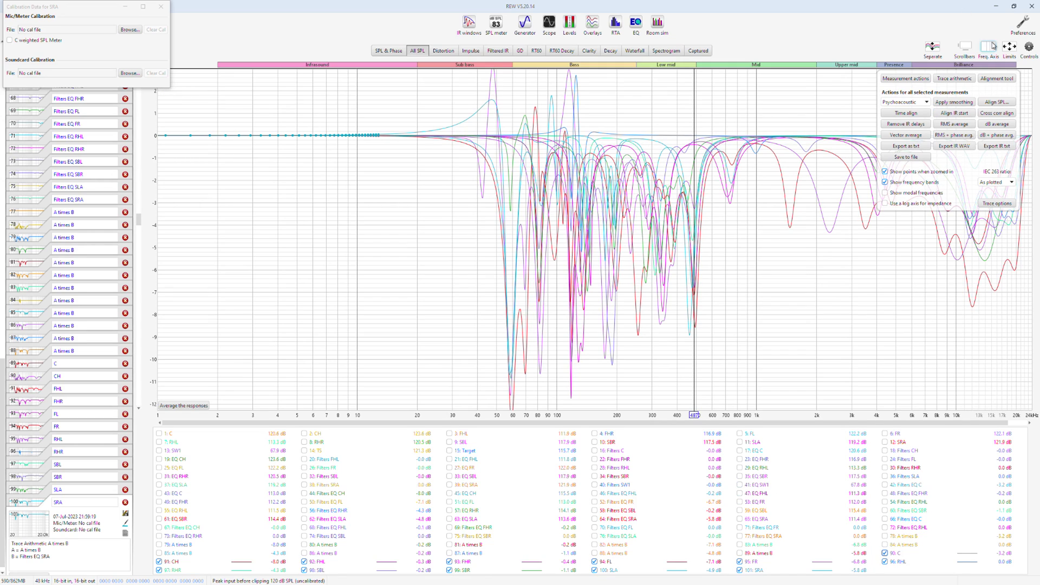
# - Compare the combined filters with the 1: C measurement and 40: Filters SW1 on the graph, and clear both comparison traces
pyautogui.click(1009, 48)
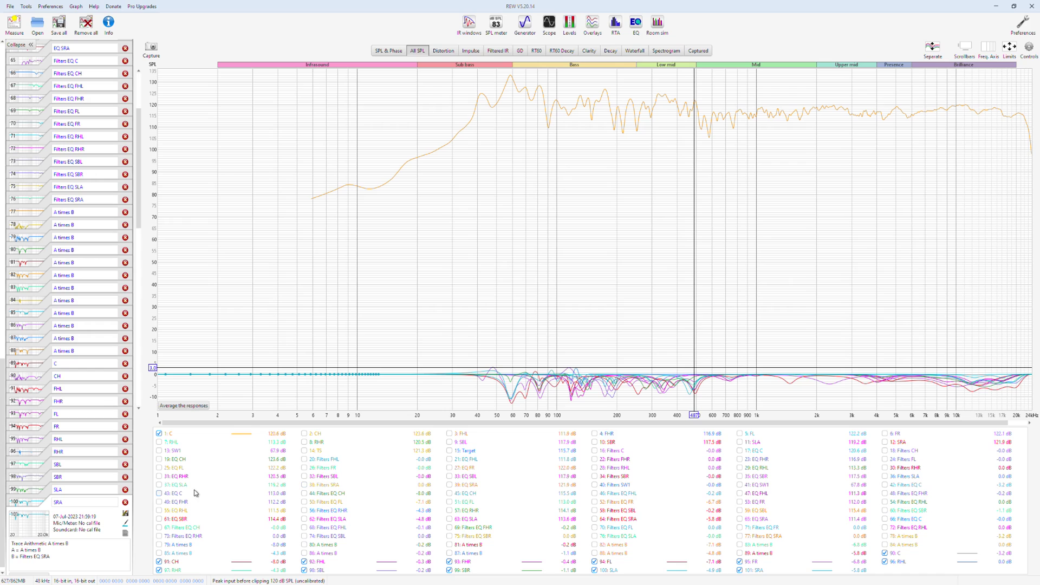
pyautogui.click(622, 486)
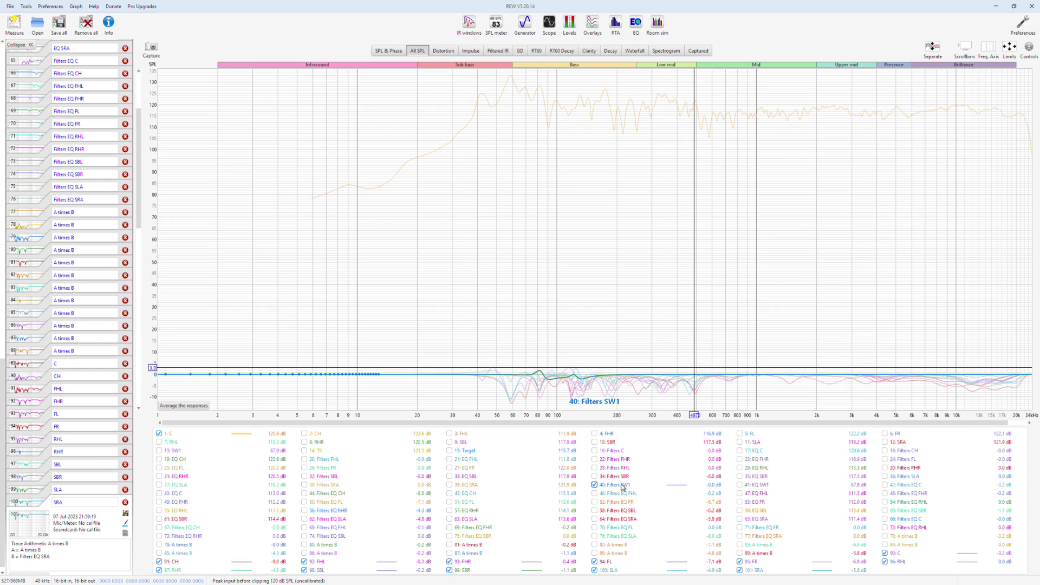
pyautogui.click(622, 486)
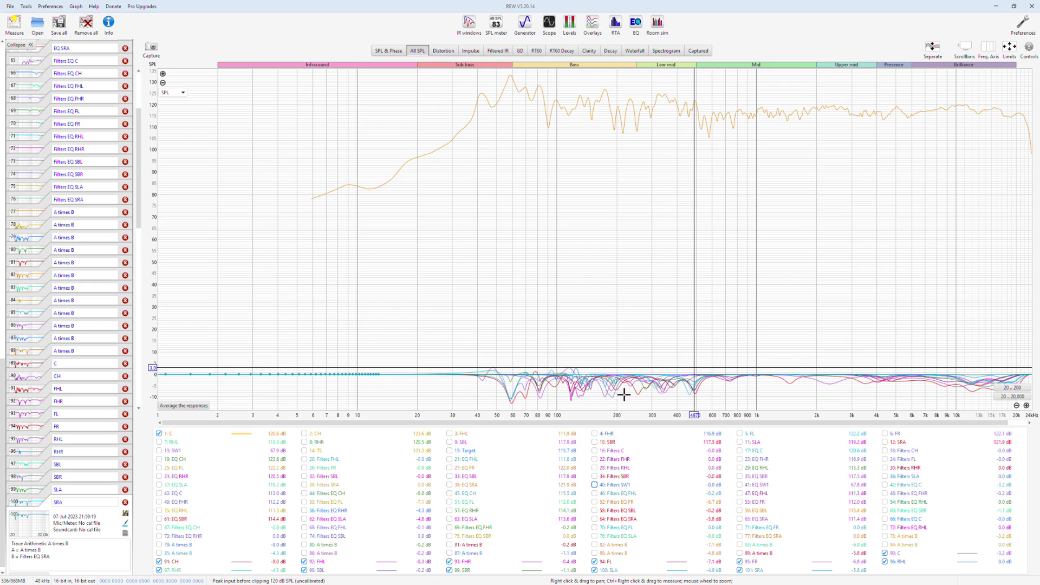
pyautogui.click(159, 433)
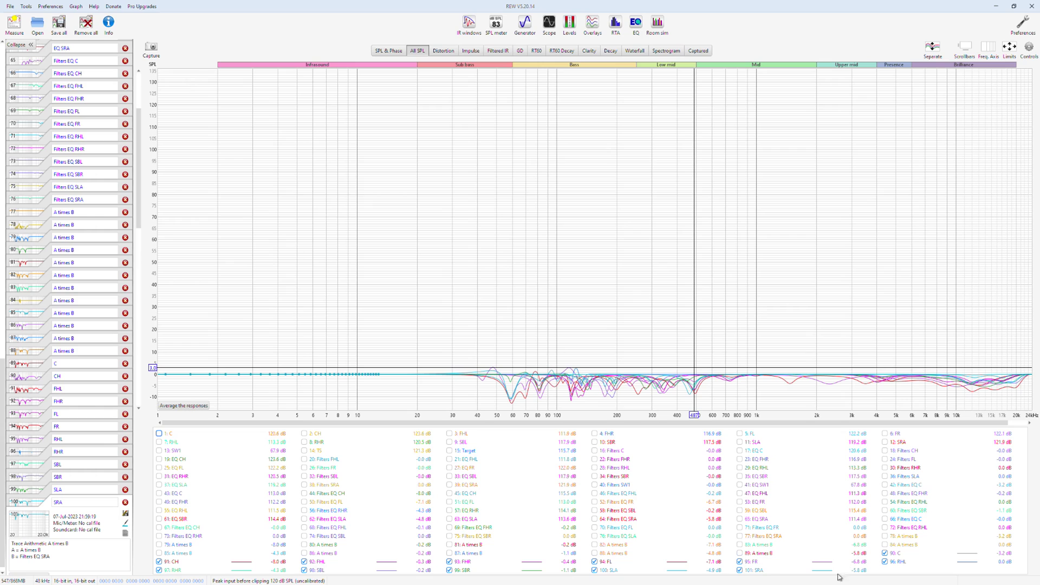
# - Configure the text export of all selected filters with a custom range of 10 to 22,000 Hz and comma as the delimiter
pyautogui.click(1029, 47)
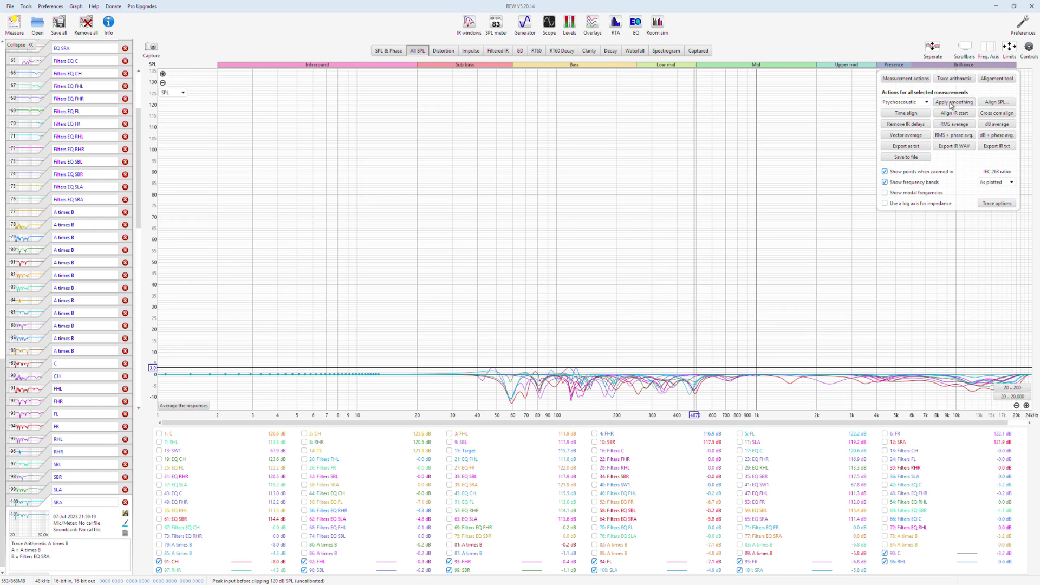
pyautogui.click(906, 147)
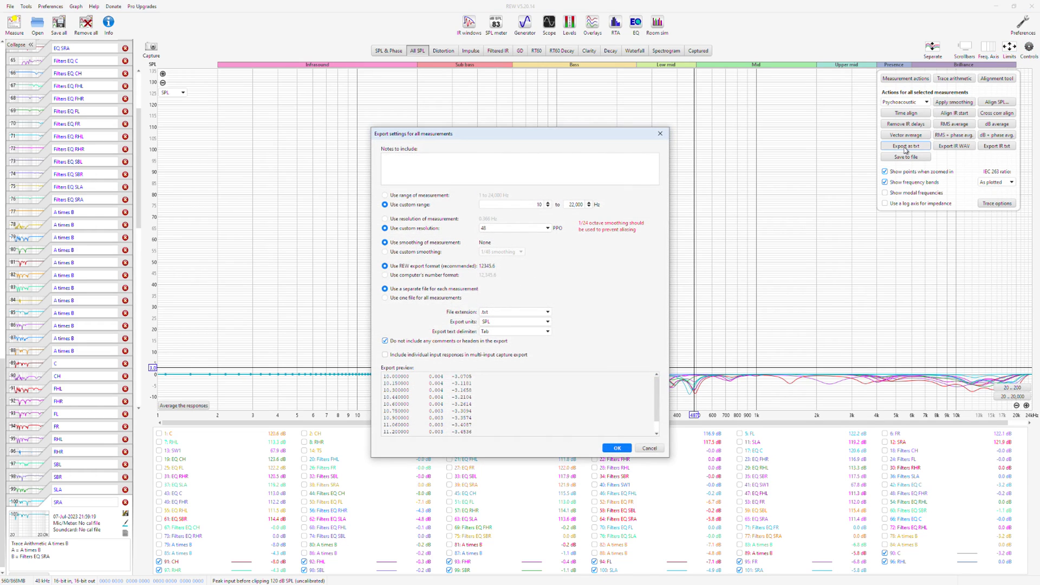
pyautogui.click(528, 206)
pyautogui.click(578, 205)
pyautogui.click(506, 331)
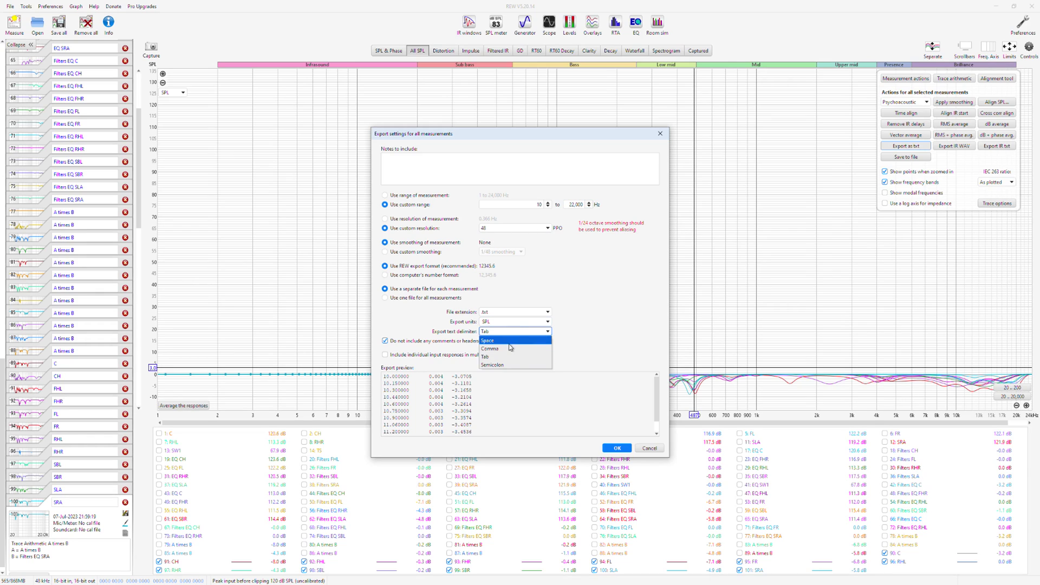
pyautogui.click(508, 351)
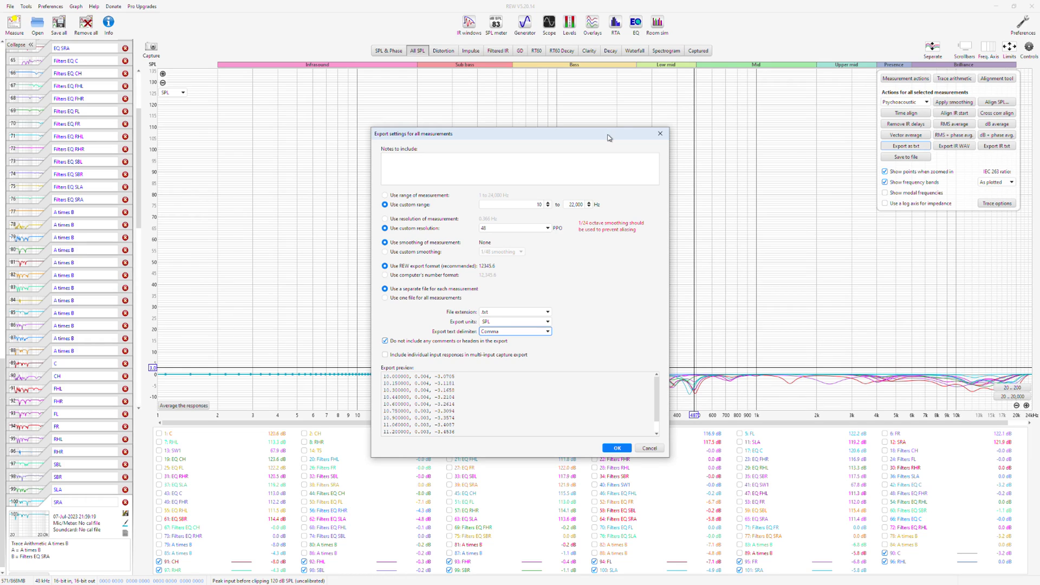
pyautogui.click(617, 448)
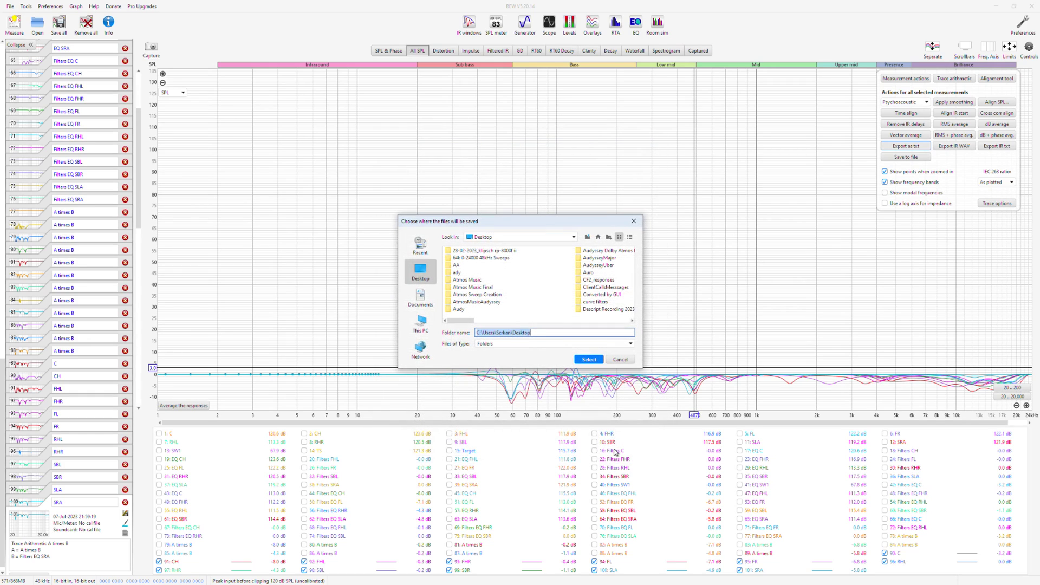
# - Create a folder named Filters inside the desktop's Tutorial folder and export the selected filters' text files into it
pyautogui.click(424, 272)
pyautogui.scroll(-5, 525, 287)
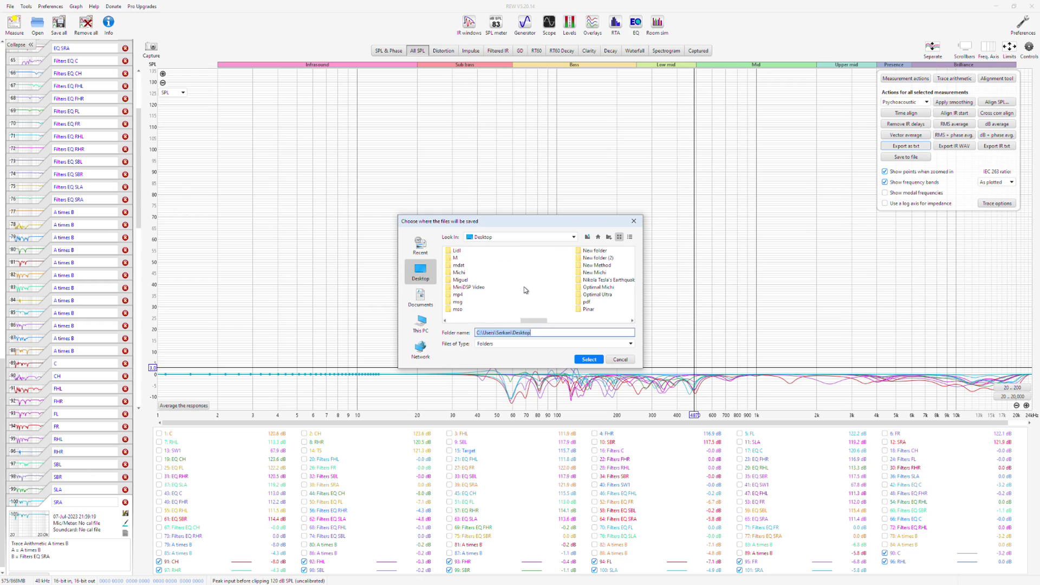
pyautogui.click(594, 261)
pyautogui.scroll(-1, 595, 262)
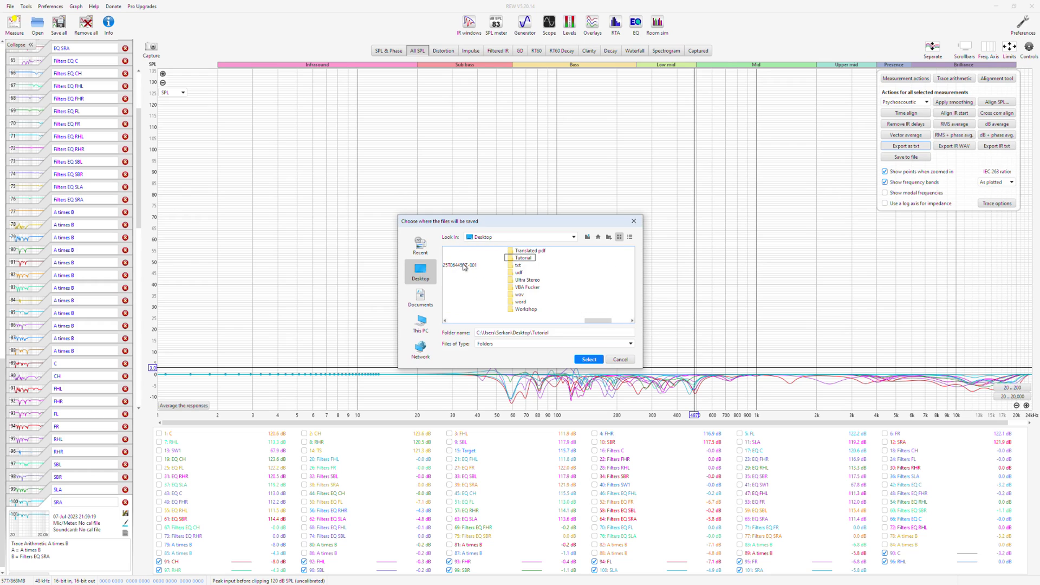
pyautogui.doubleClick(513, 258)
pyautogui.click(609, 236)
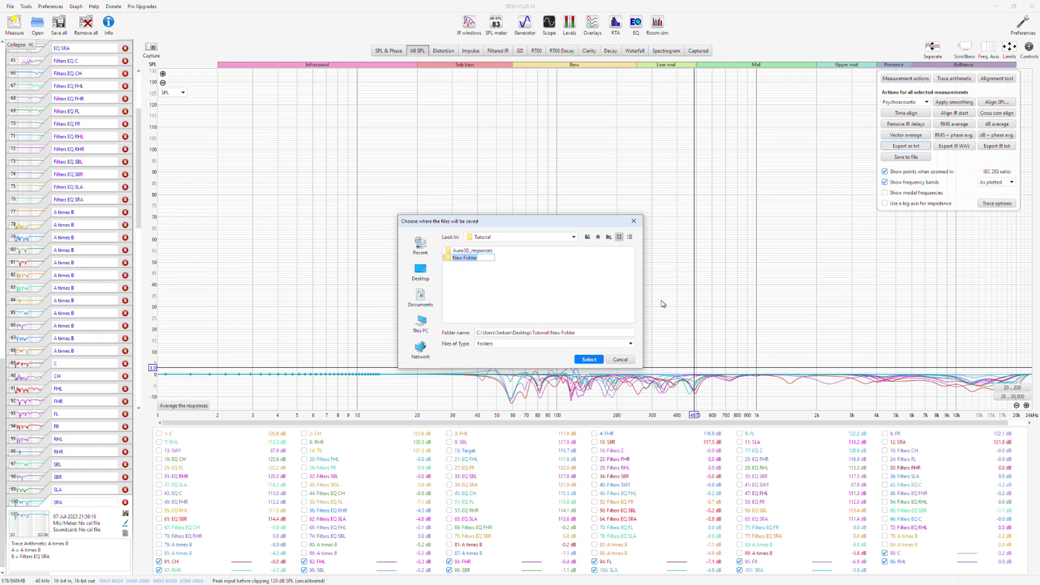
pyautogui.write('Filters')
pyautogui.press('Return')
pyautogui.click(588, 360)
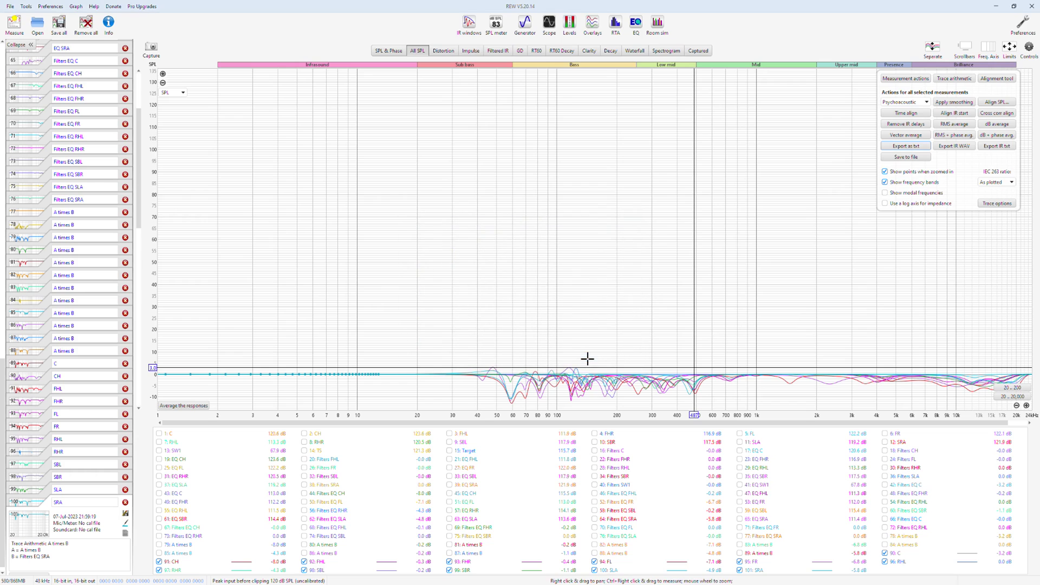
# - Switch to File Explorer and examine the exported C.txt and FR.txt in the Tutorial\Filters folder
pyautogui.click(996, 6)
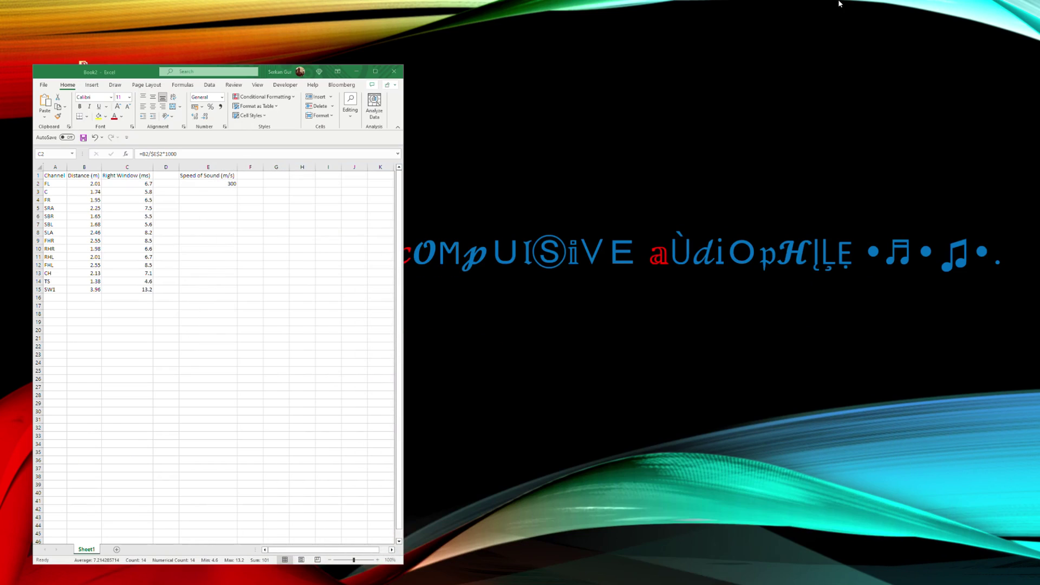
pyautogui.click(356, 71)
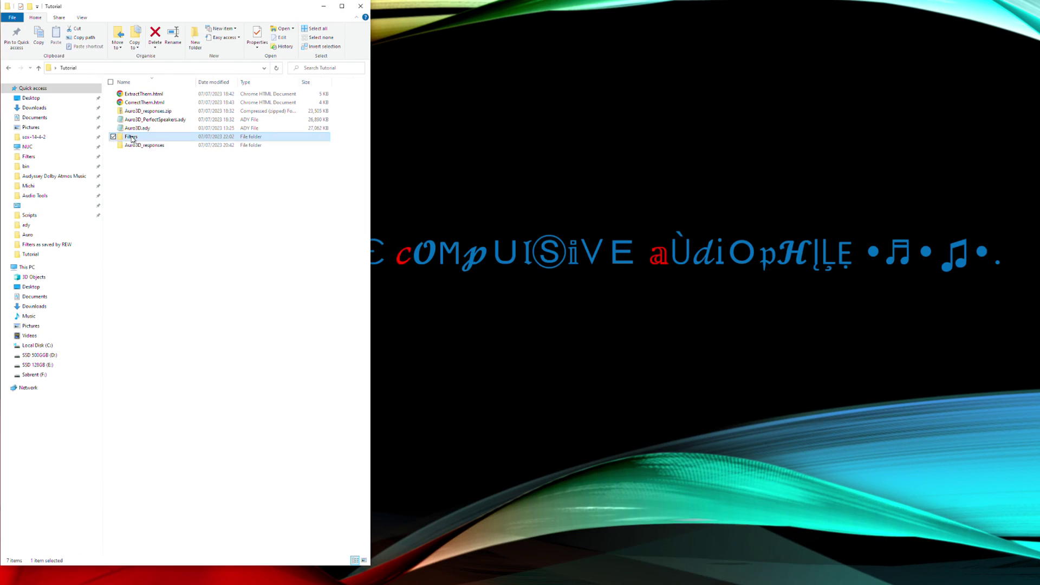
pyautogui.doubleClick(131, 137)
pyautogui.doubleClick(130, 95)
pyautogui.click(530, 93)
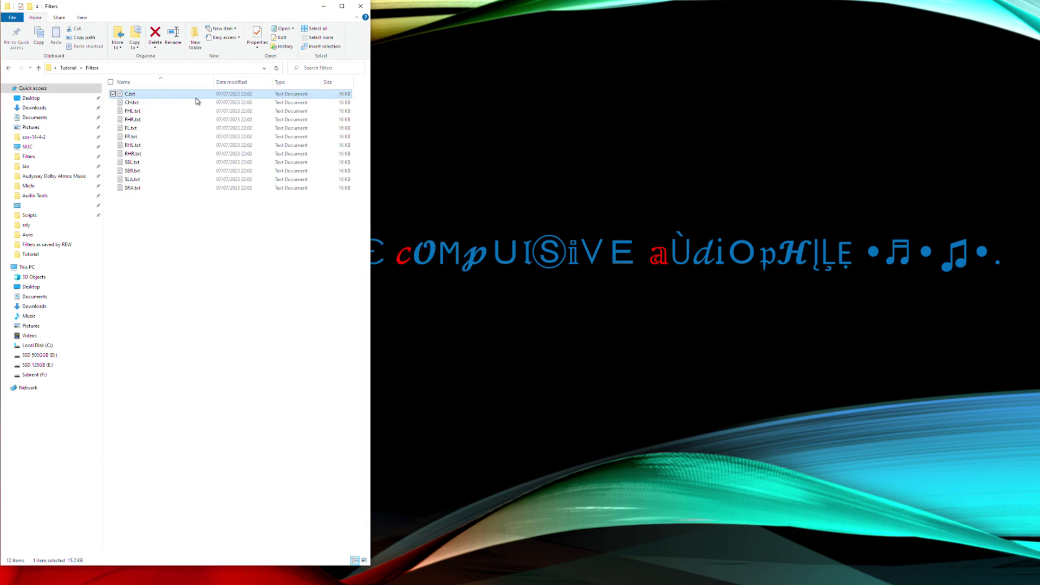
pyautogui.doubleClick(130, 137)
pyautogui.scroll(-20, 315, 284)
pyautogui.scroll(20, 315, 284)
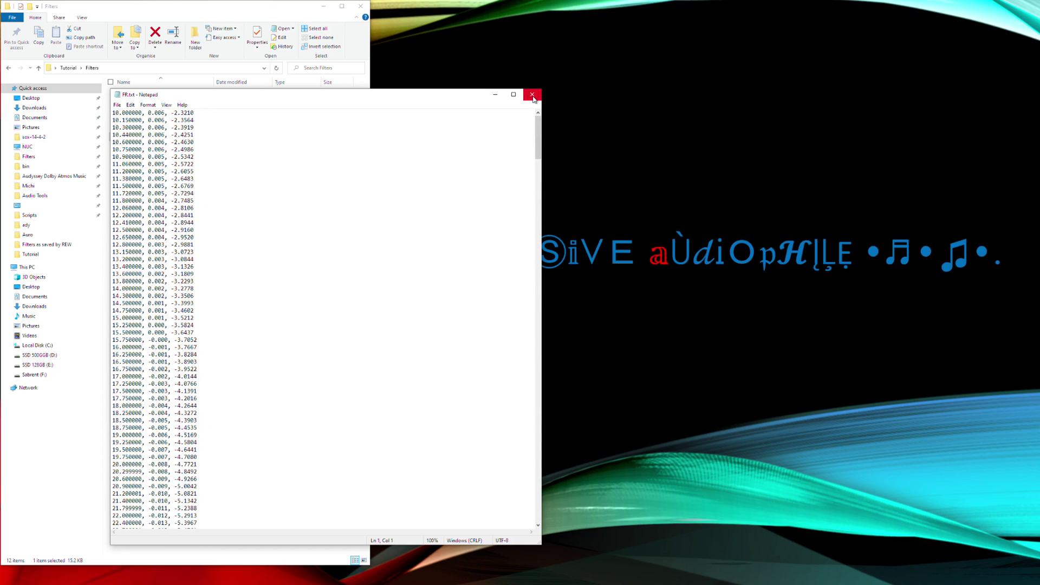
pyautogui.click(533, 95)
# - Switch back to REW and select the subwoofer filter measurement 40, Filters SW1, in the measurement list
pyautogui.click(702, 577)
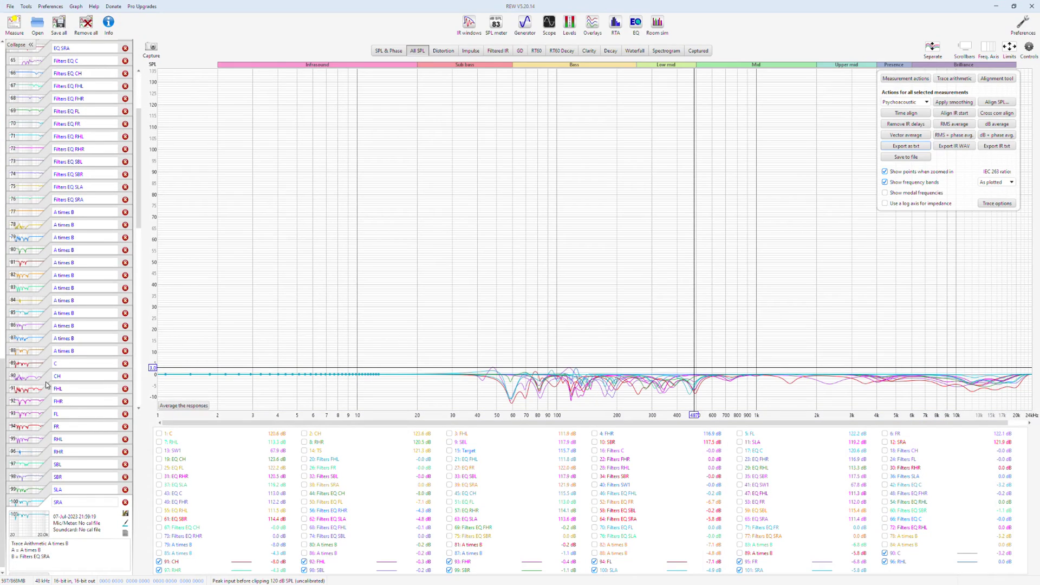
pyautogui.scroll(13, 46, 385)
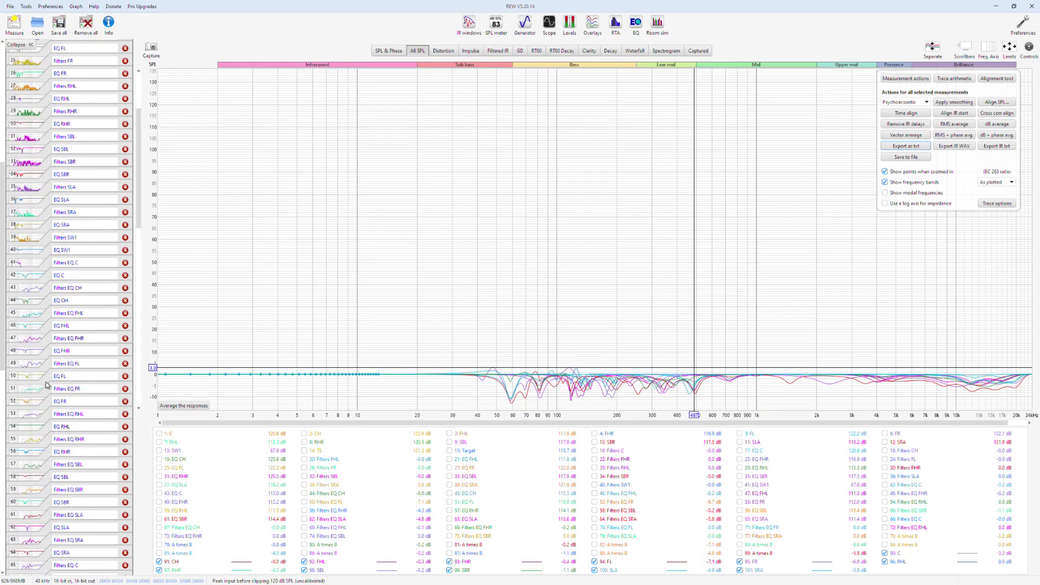
pyautogui.scroll(8, 46, 385)
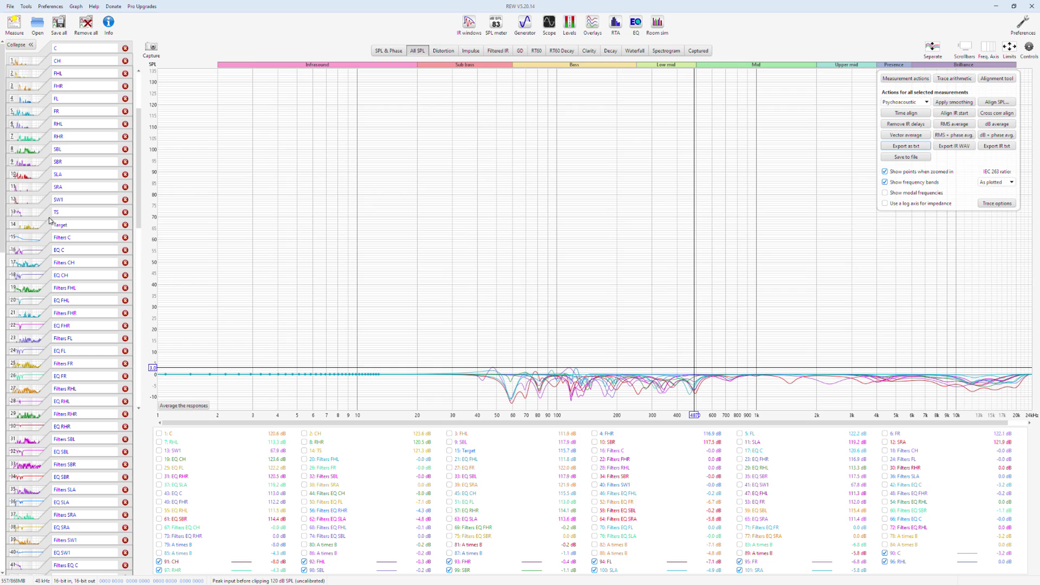
pyautogui.scroll(-1, 69, 471)
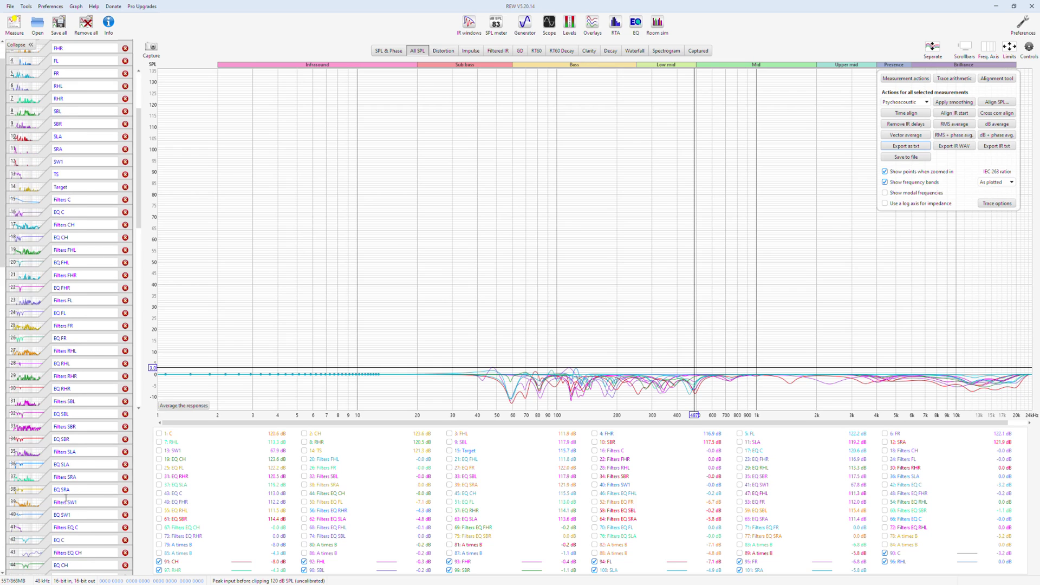
pyautogui.click(47, 509)
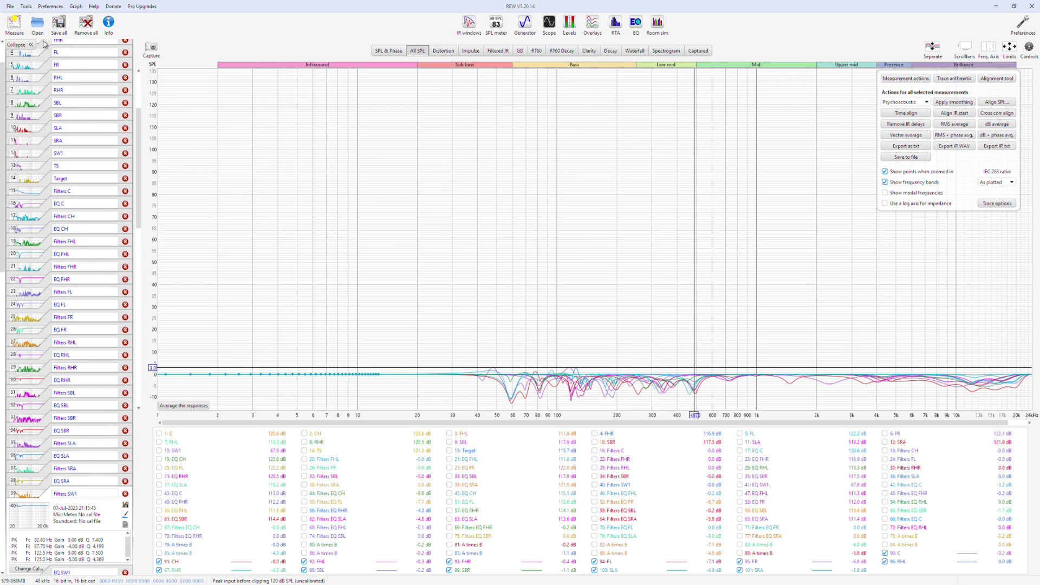
# - Start a text export of the Filters SW1 measurement with its custom range's upper limit set to 250 Hz
pyautogui.click(10, 7)
pyautogui.moveTo(34, 94)
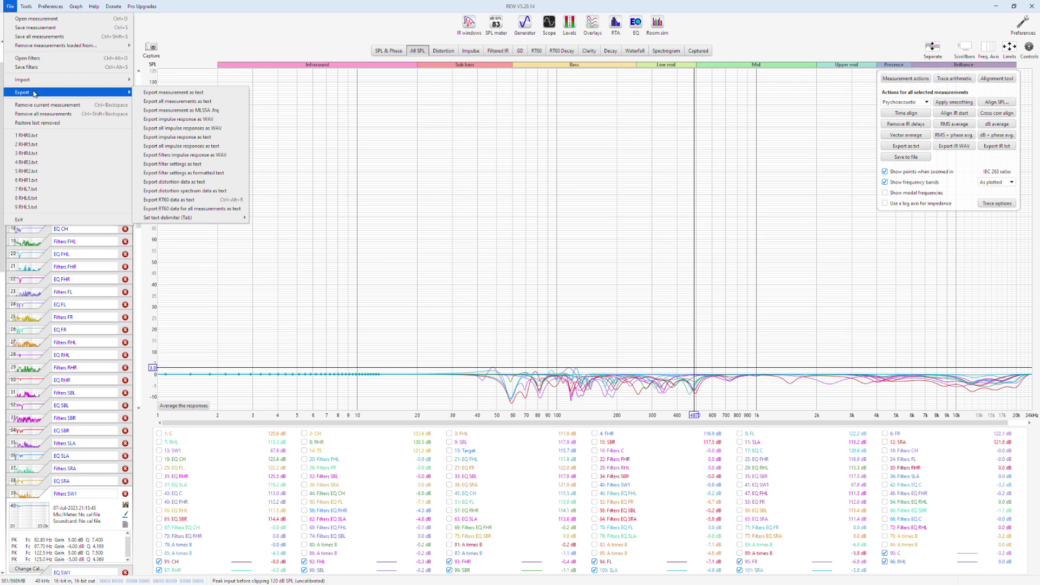
pyautogui.click(187, 94)
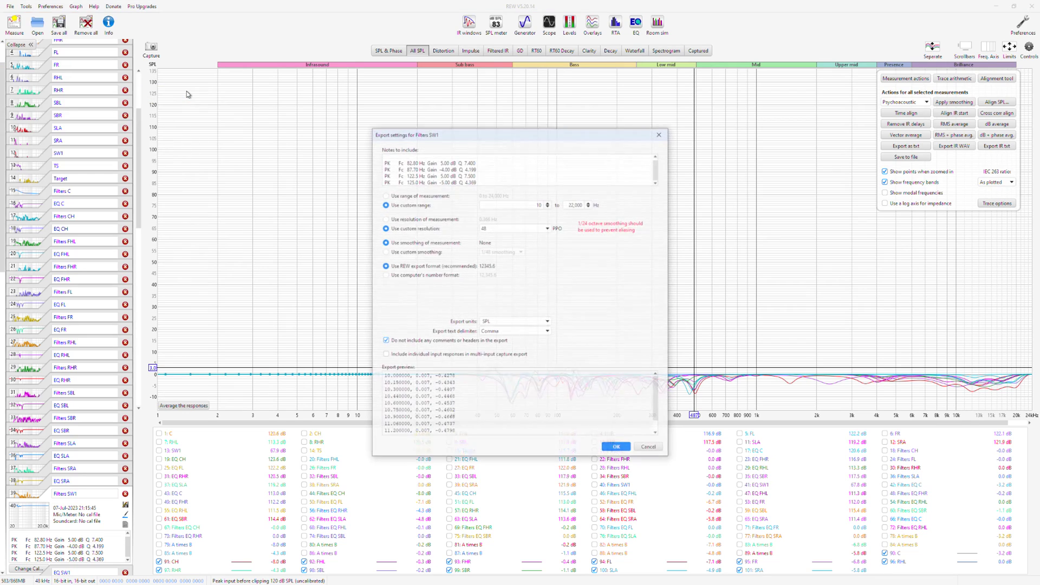
pyautogui.click(521, 205)
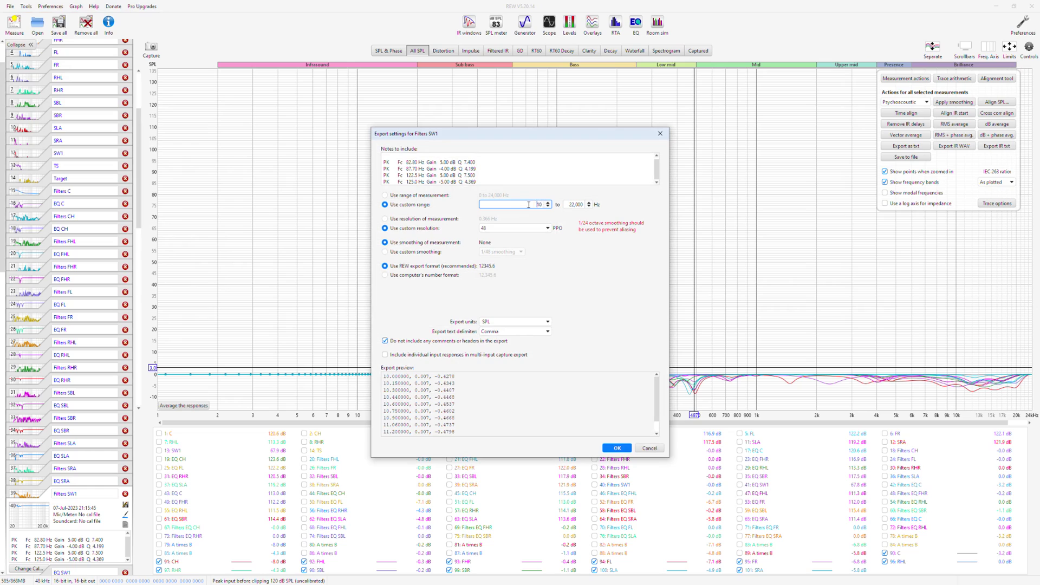
pyautogui.click(576, 205)
pyautogui.write('250')
pyautogui.press('Tab')
pyautogui.click(626, 449)
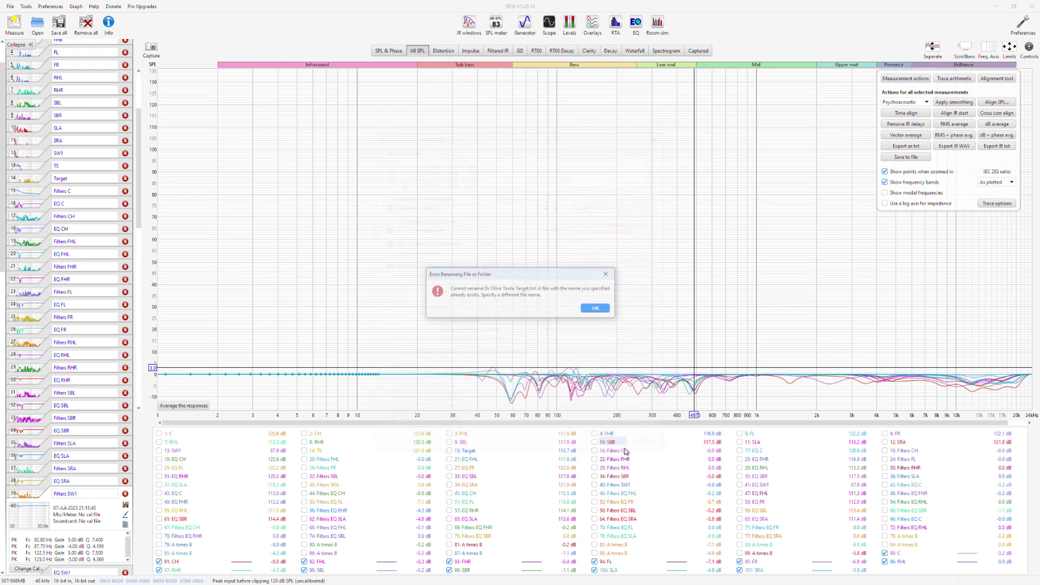
# - Leave the export's save dialog without saving and rename measurement 40 as SW1
pyautogui.click(596, 308)
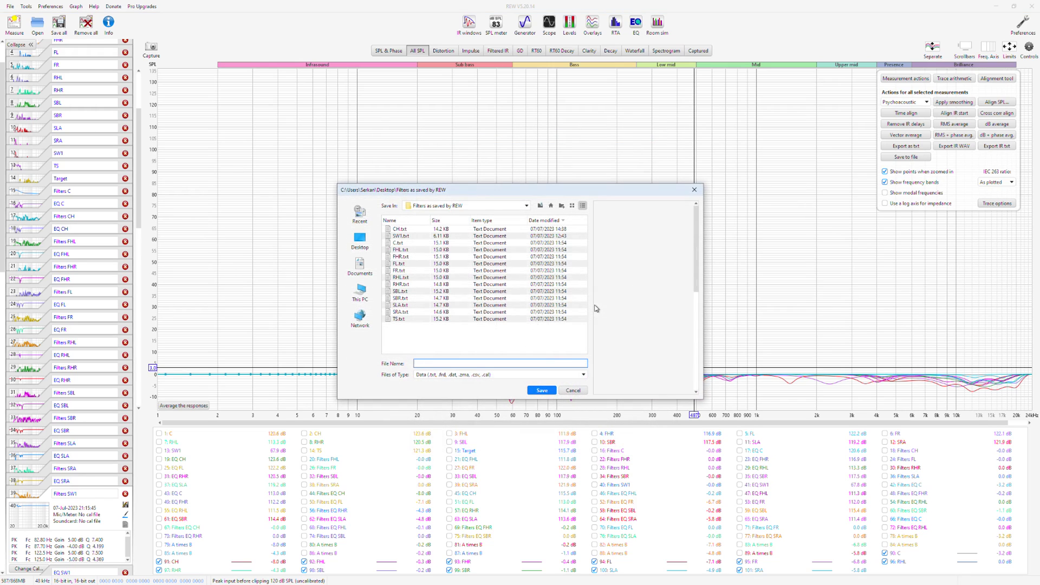
pyautogui.write('SW1')
pyautogui.click(541, 390)
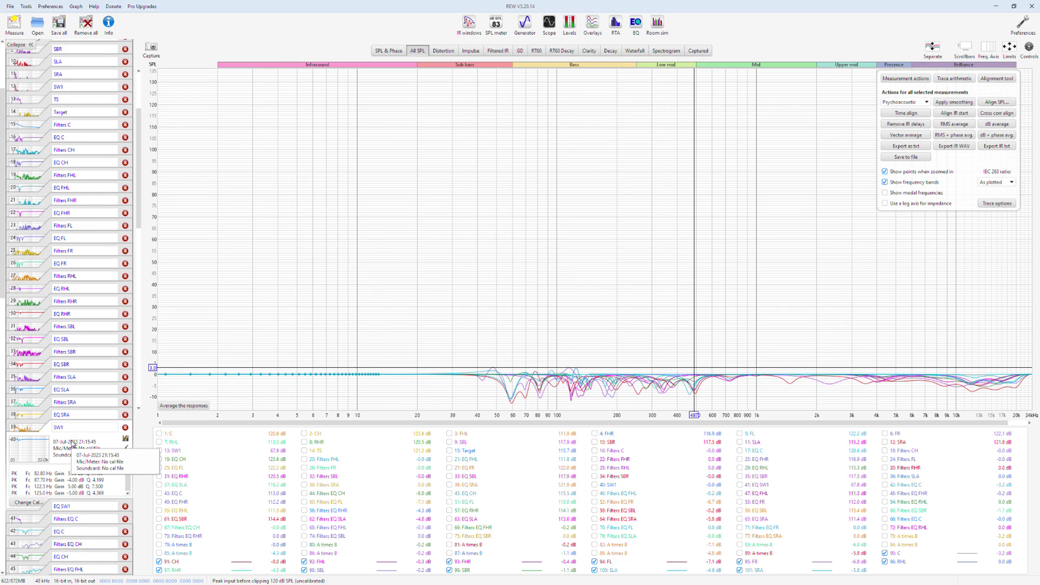
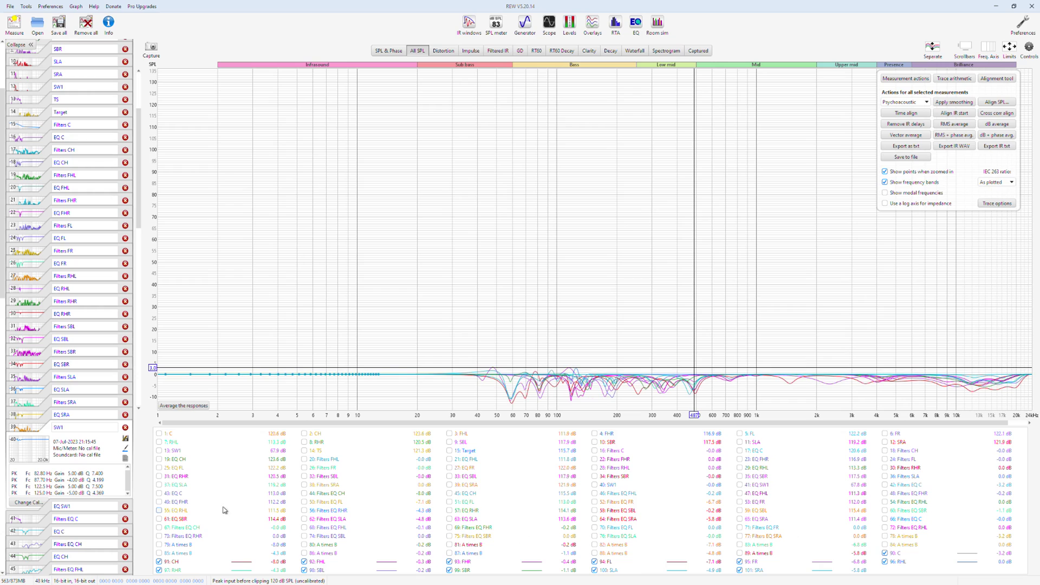
# - Export the SW1 measurement as comma-delimited text to the Desktop's Tutorial\Filters folder under the file name SW1
pyautogui.click(10, 6)
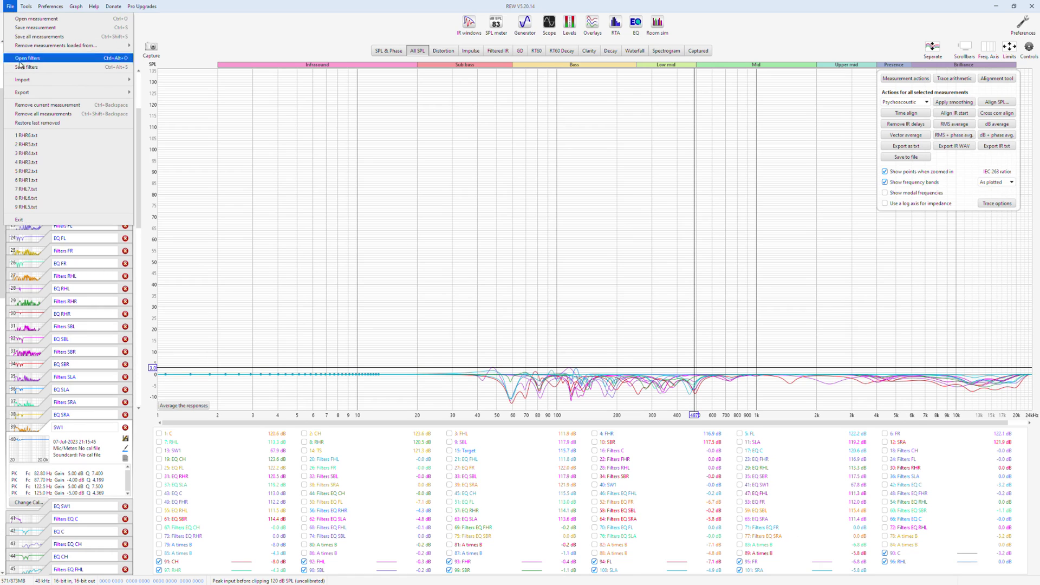
pyautogui.moveTo(29, 93)
pyautogui.click(187, 93)
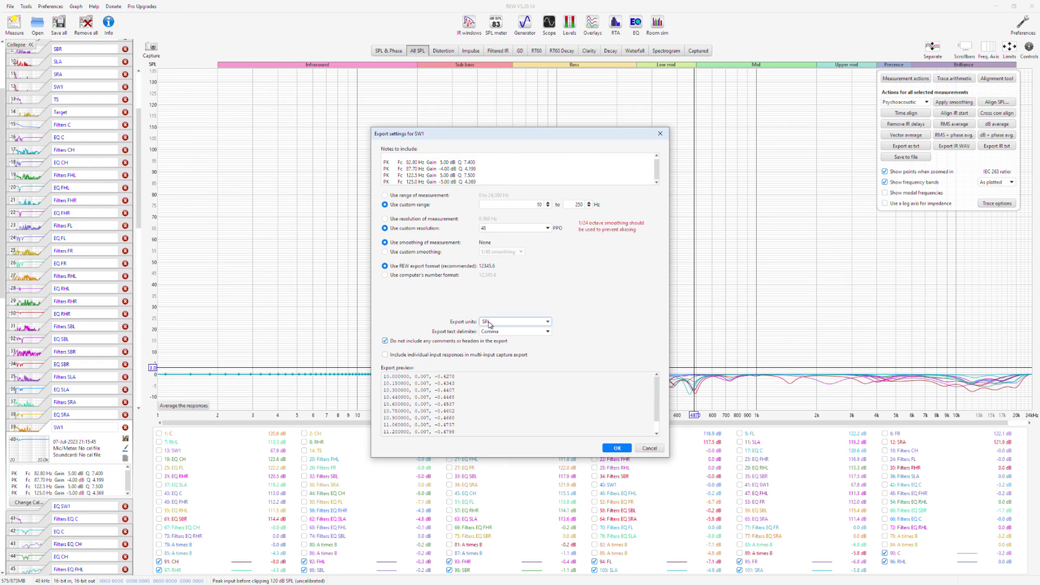
pyautogui.click(617, 448)
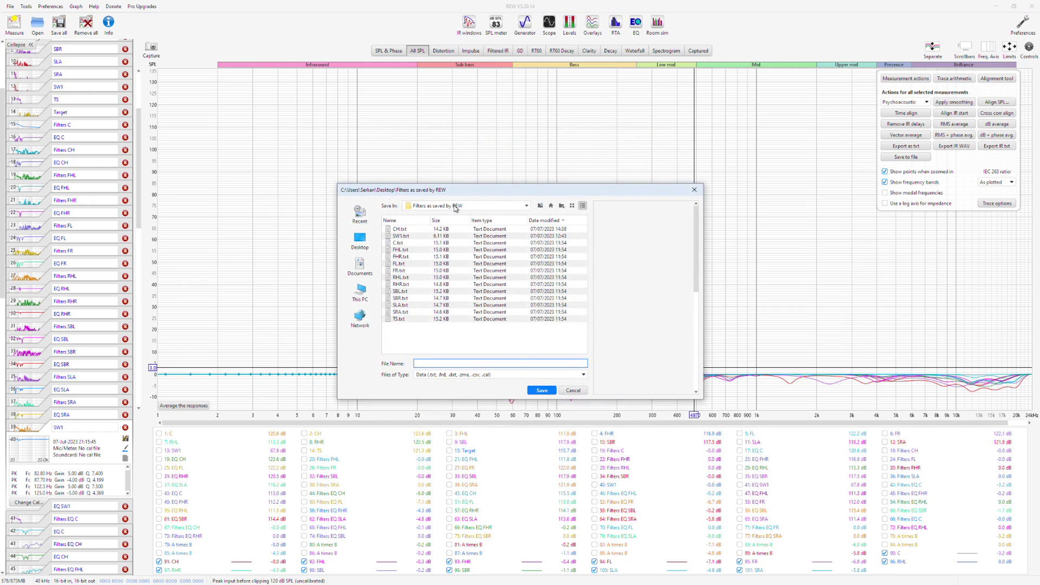
pyautogui.click(455, 206)
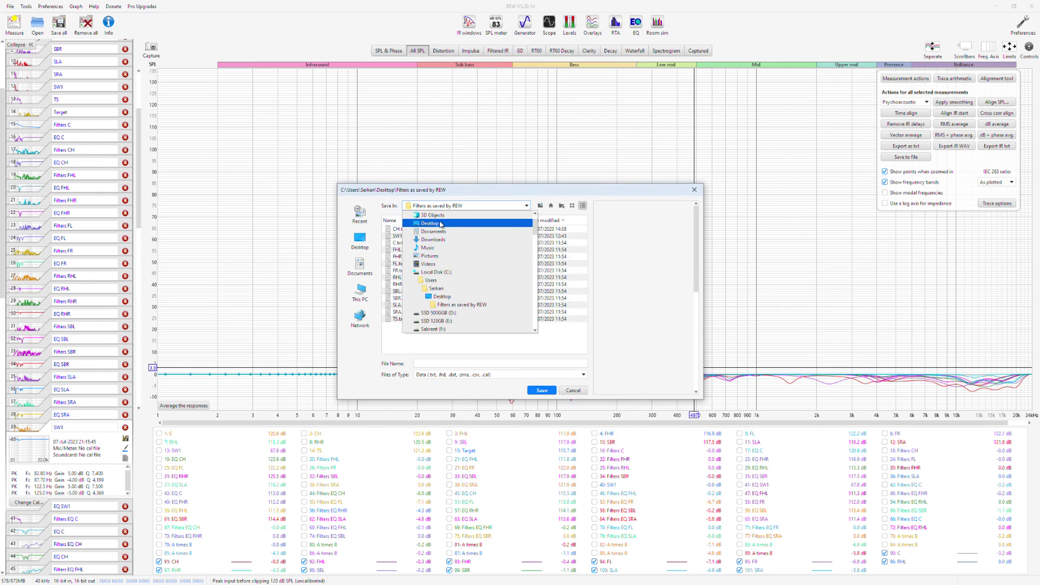
pyautogui.click(442, 224)
pyautogui.doubleClick(409, 282)
pyautogui.doubleClick(399, 229)
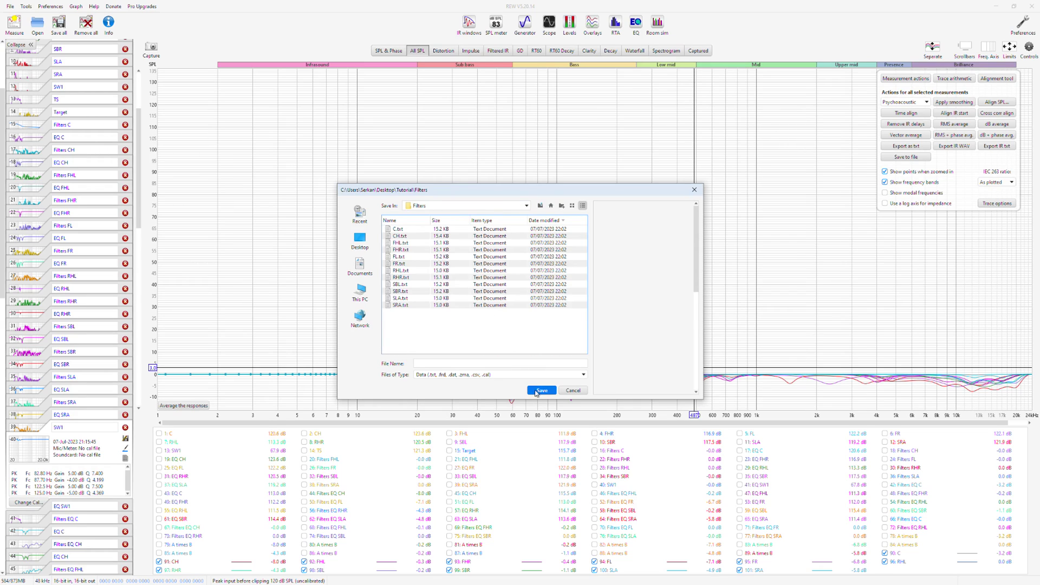
pyautogui.click(464, 364)
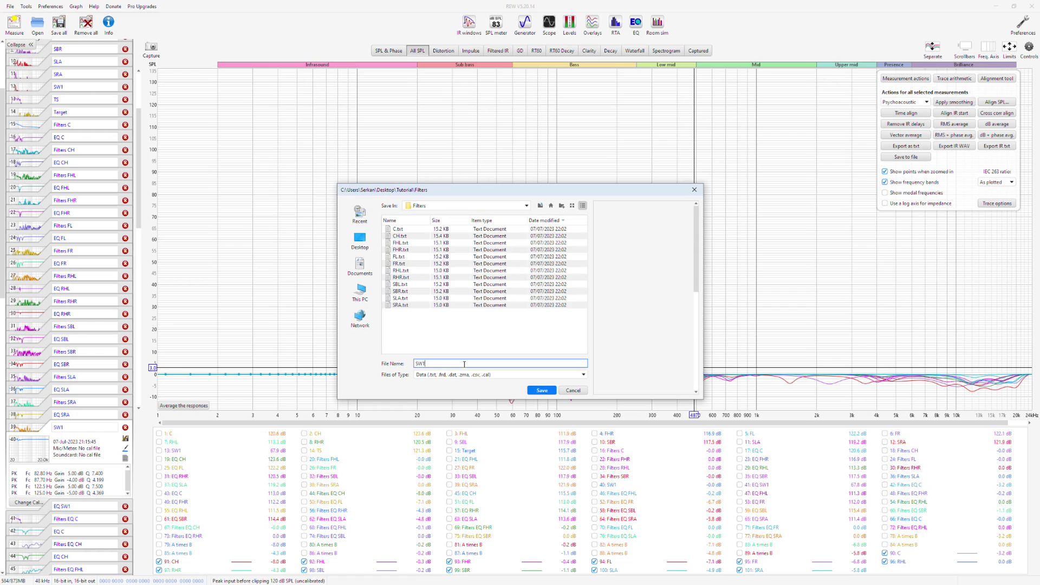
pyautogui.click(540, 390)
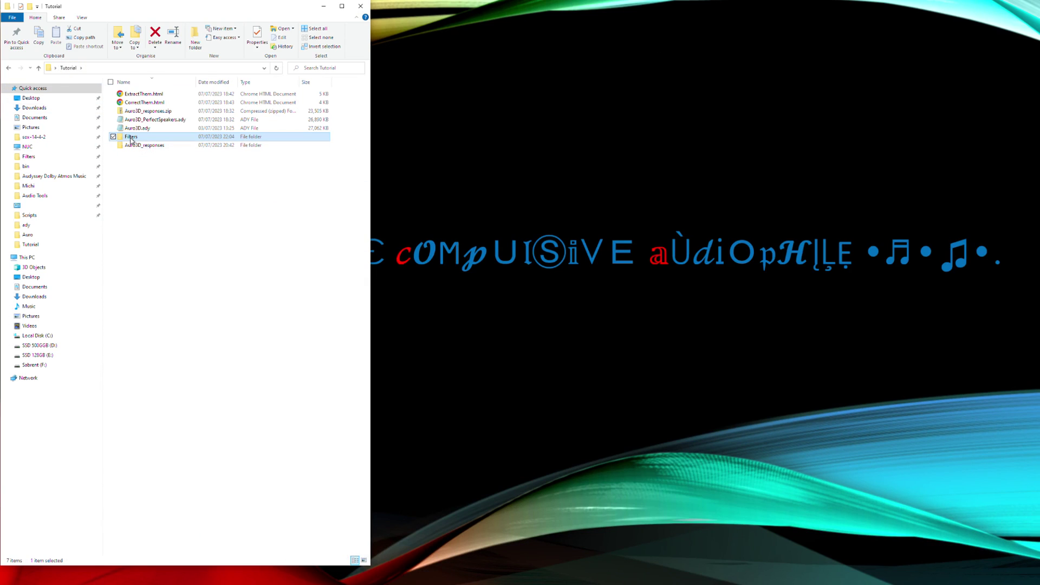
# - Switch to File Explorer, open the Tutorial\Filters folder and select all the exported text files from C.txt to SW1.txt
pyautogui.doubleClick(131, 137)
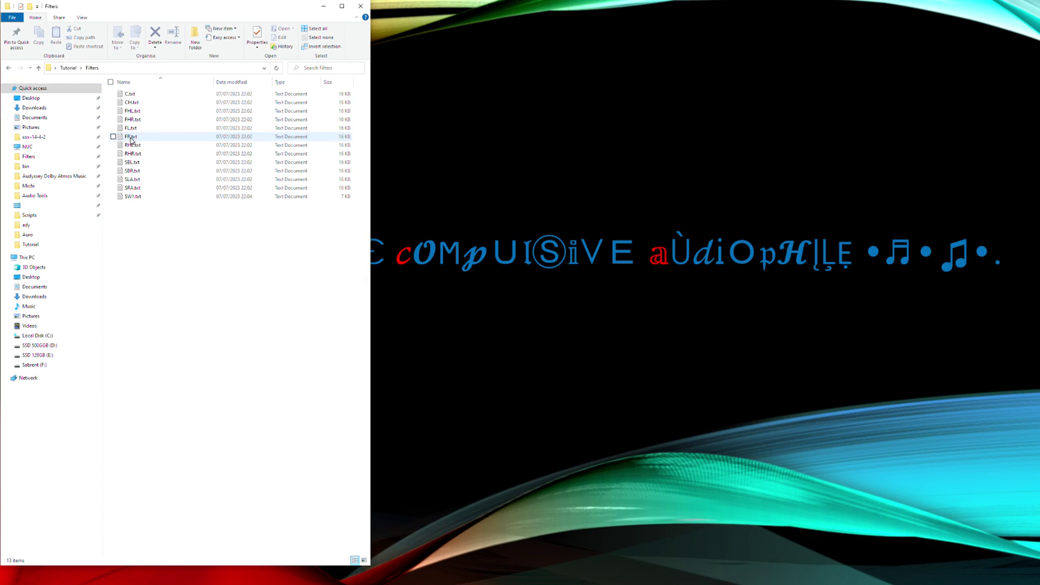
pyautogui.click(135, 93)
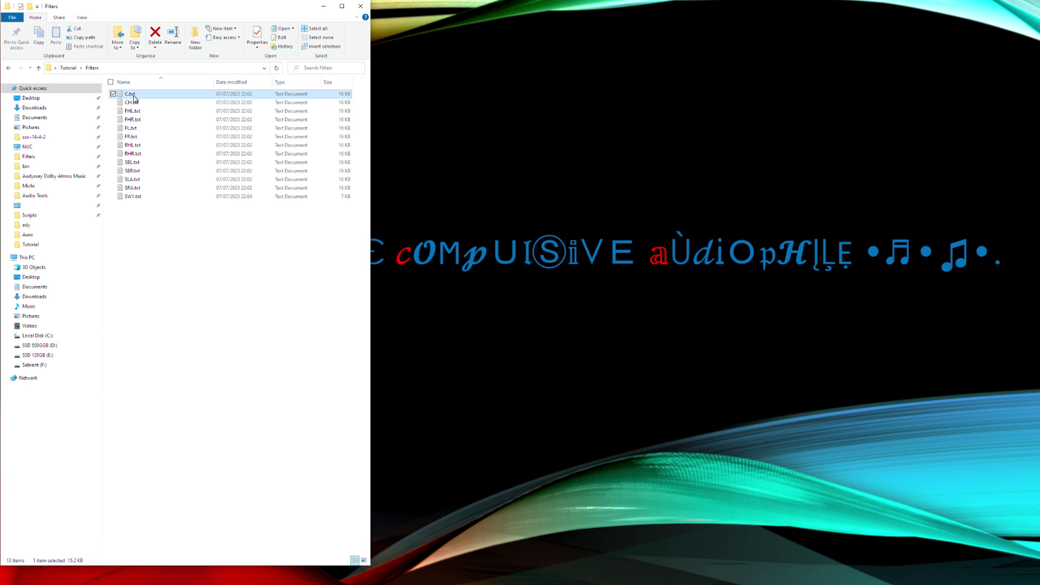
pyautogui.hotkey('shift', 'Down')
pyautogui.hotkey('shift', 'Down')
pyautogui.hotkey('shift', 'Down')
pyautogui.hotkey('shift', 'Down')
pyautogui.hotkey('shift', 'Down')
pyautogui.hotkey('shift', 'Down')
pyautogui.hotkey('shift', 'Down')
pyautogui.hotkey('shift', 'Down')
pyautogui.hotkey('shift', 'Down')
pyautogui.hotkey('shift', 'Down')
pyautogui.hotkey('shift', 'Down')
pyautogui.hotkey('shift', 'Down')
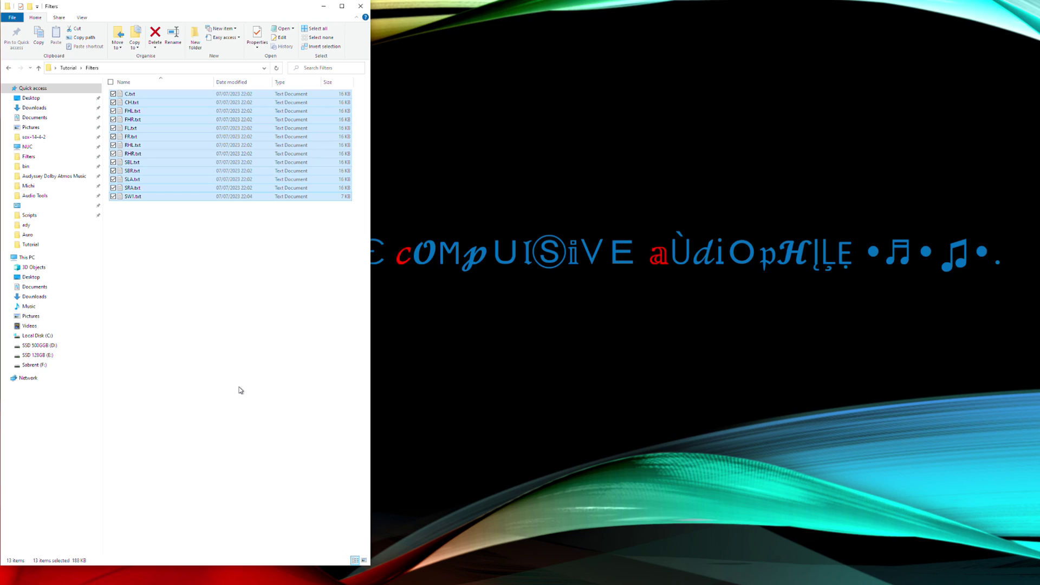
# - Switch to JSON Editor Online and examine the detectedChannels entries for each channel's commandId, comparing them with the exported file names
pyautogui.click(644, 578)
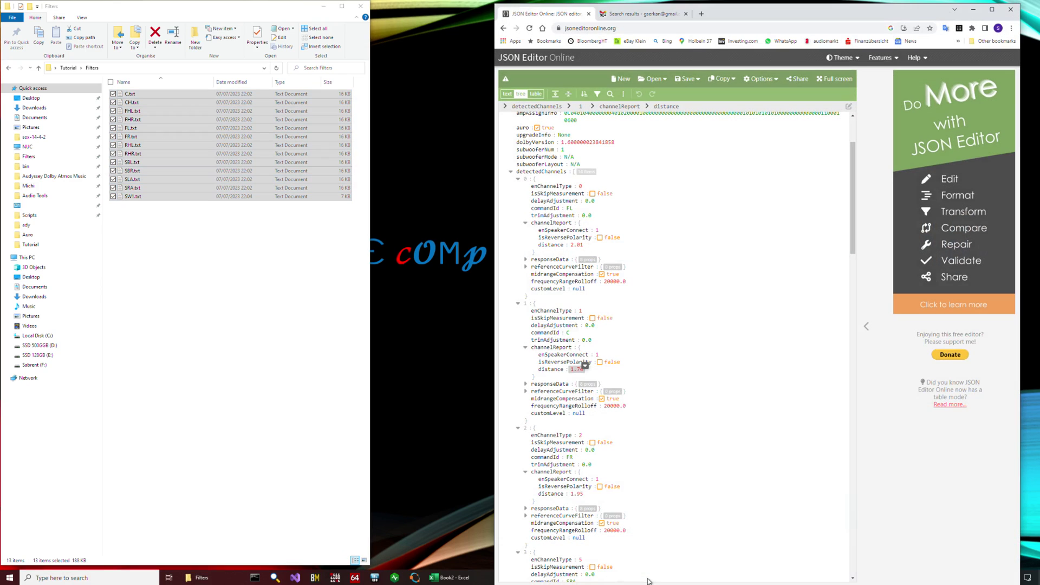
pyautogui.scroll(3, 520, 271)
pyautogui.click(511, 270)
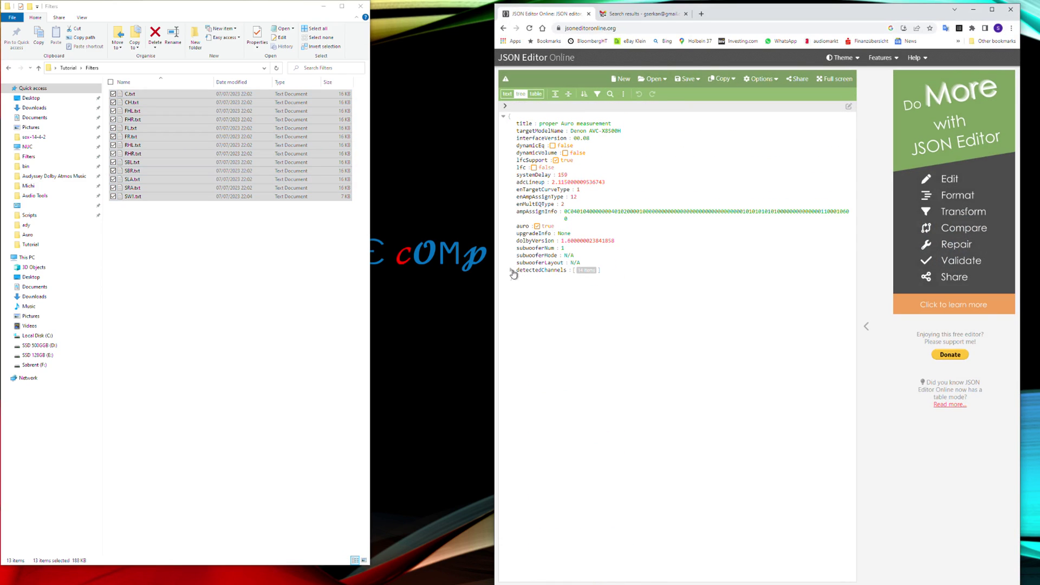
pyautogui.click(511, 270)
pyautogui.click(518, 277)
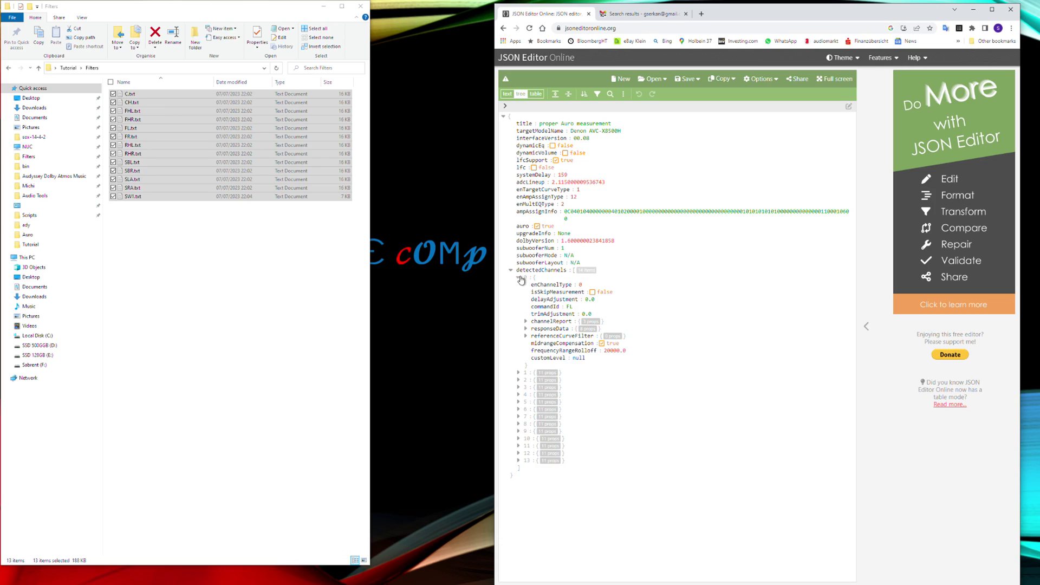
pyautogui.click(519, 278)
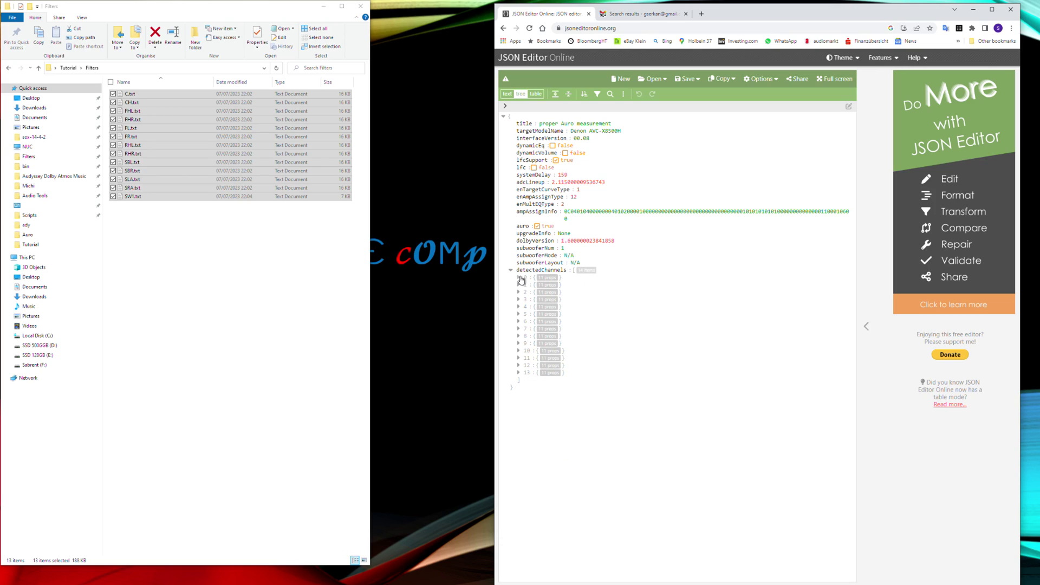
pyautogui.click(519, 286)
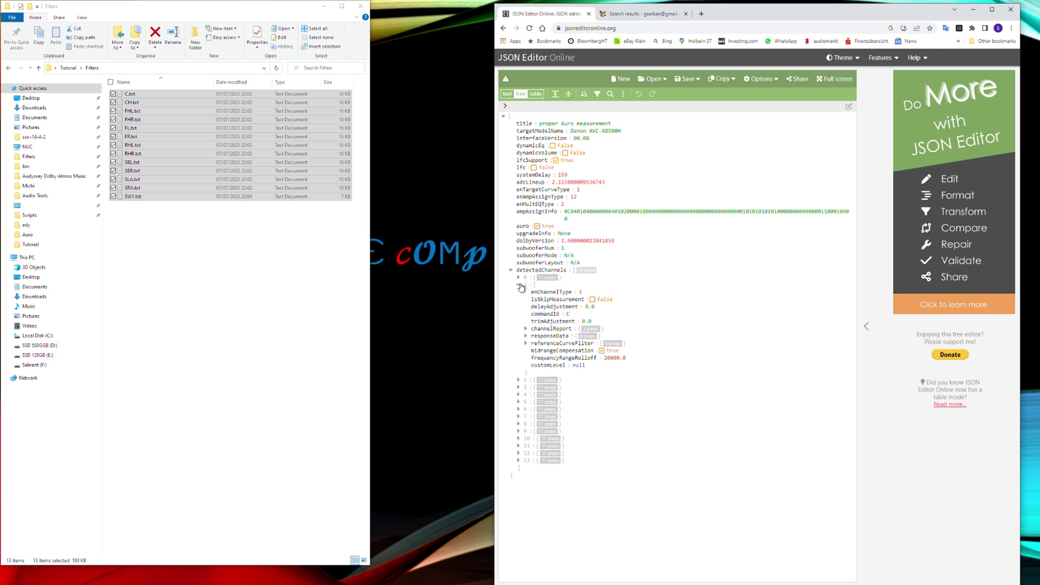
pyautogui.click(520, 285)
pyautogui.click(518, 329)
pyautogui.click(518, 329)
pyautogui.click(519, 351)
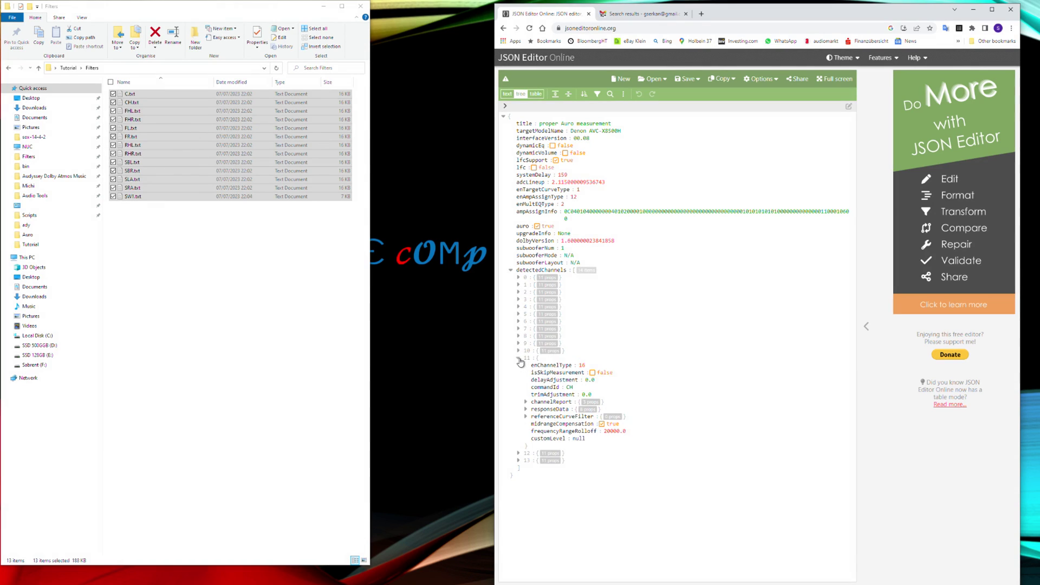
pyautogui.click(519, 359)
pyautogui.click(519, 365)
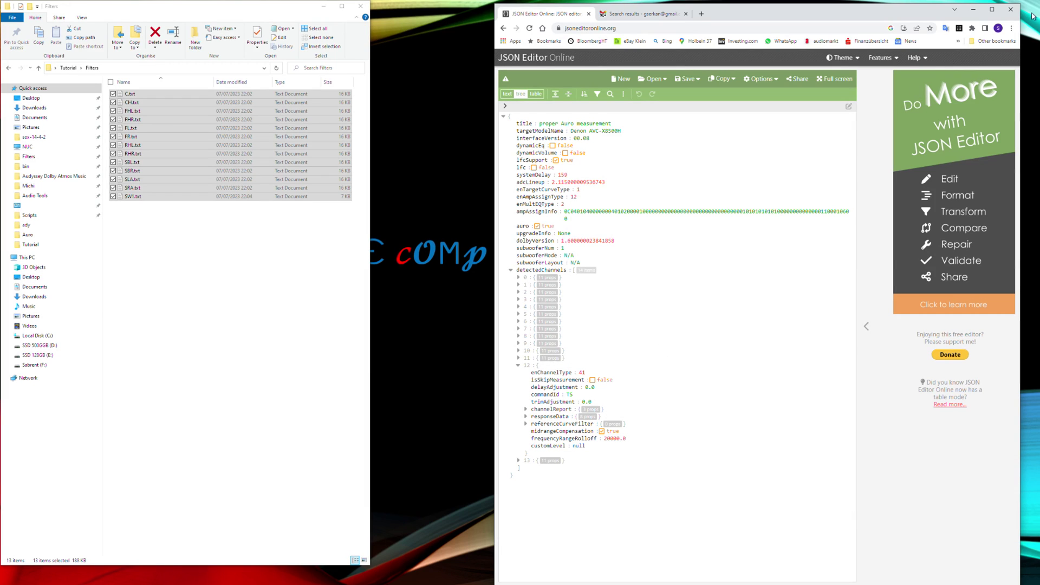
pyautogui.click(971, 15)
# - Switch back to REW and select measurement 14, TS, in the measurement list
pyautogui.click(681, 577)
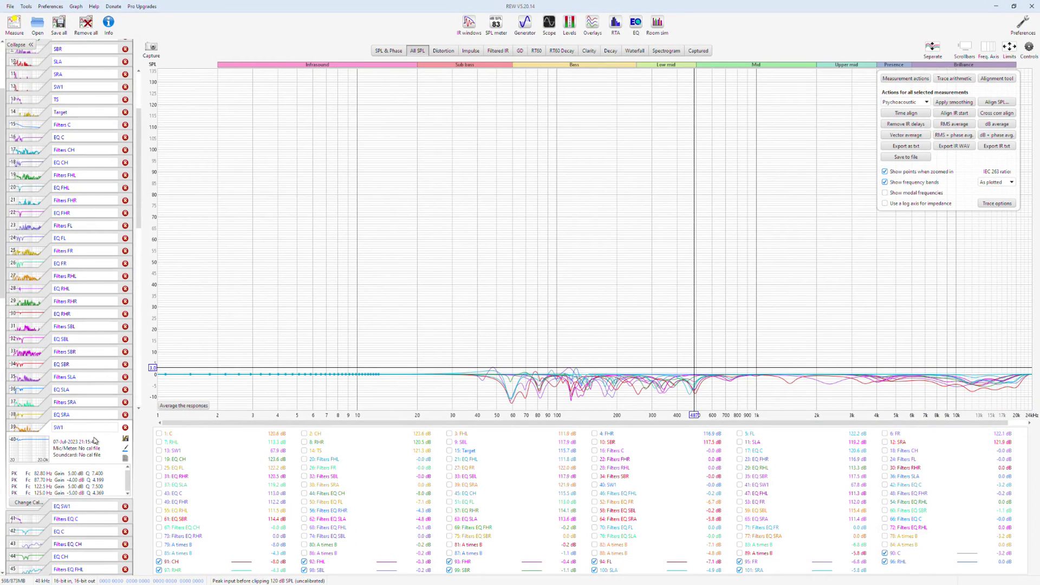
pyautogui.scroll(3, 82, 373)
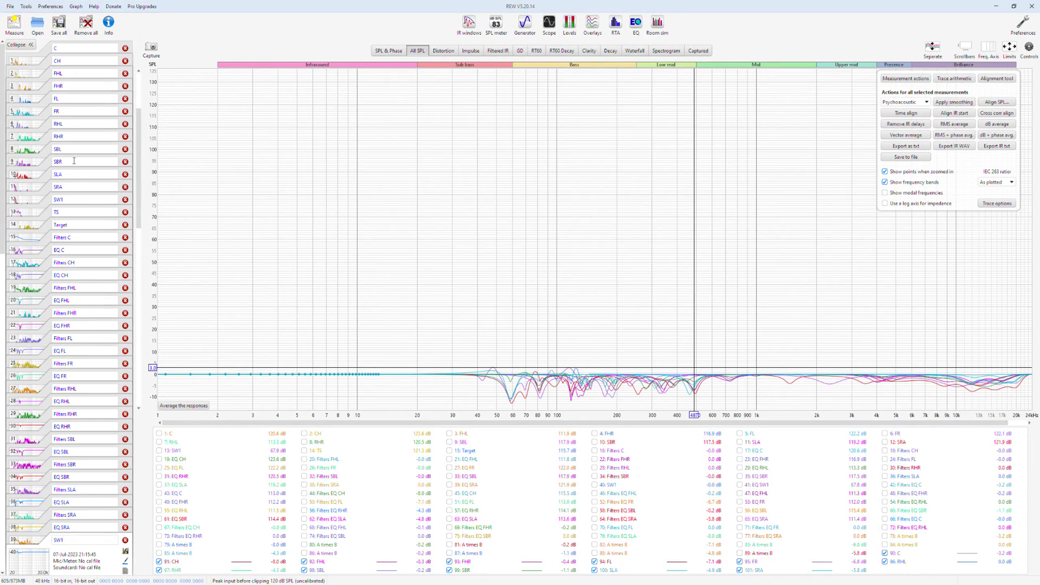
pyautogui.click(46, 220)
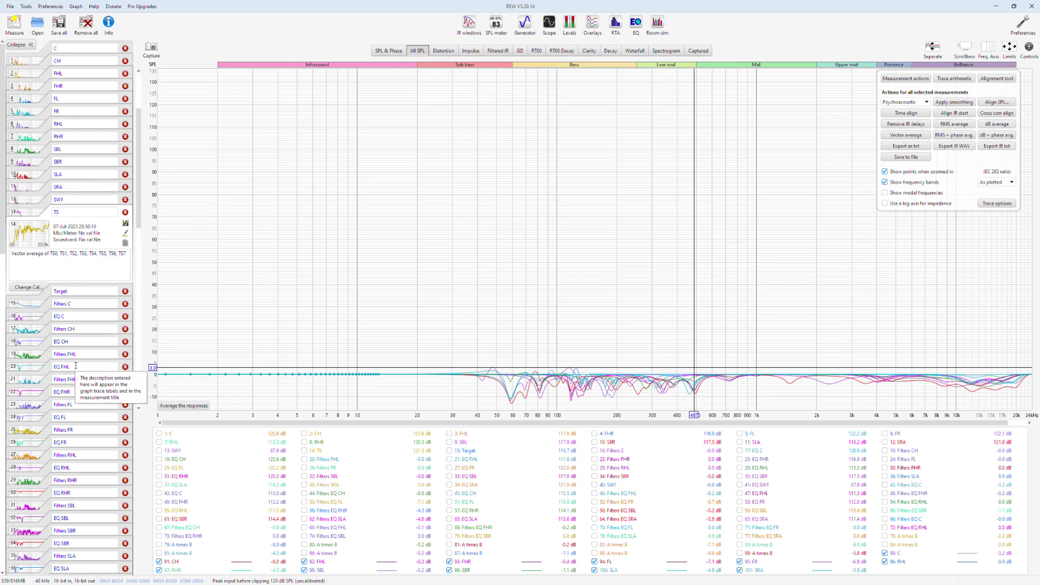
pyautogui.scroll(-3, 81, 480)
pyautogui.scroll(-2, 87, 485)
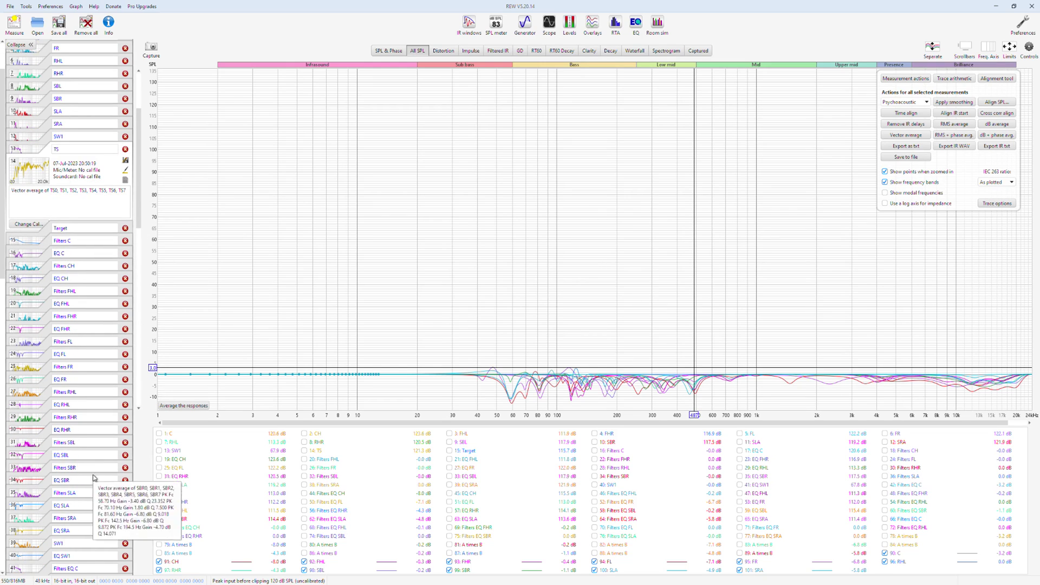
pyautogui.scroll(-2, 87, 528)
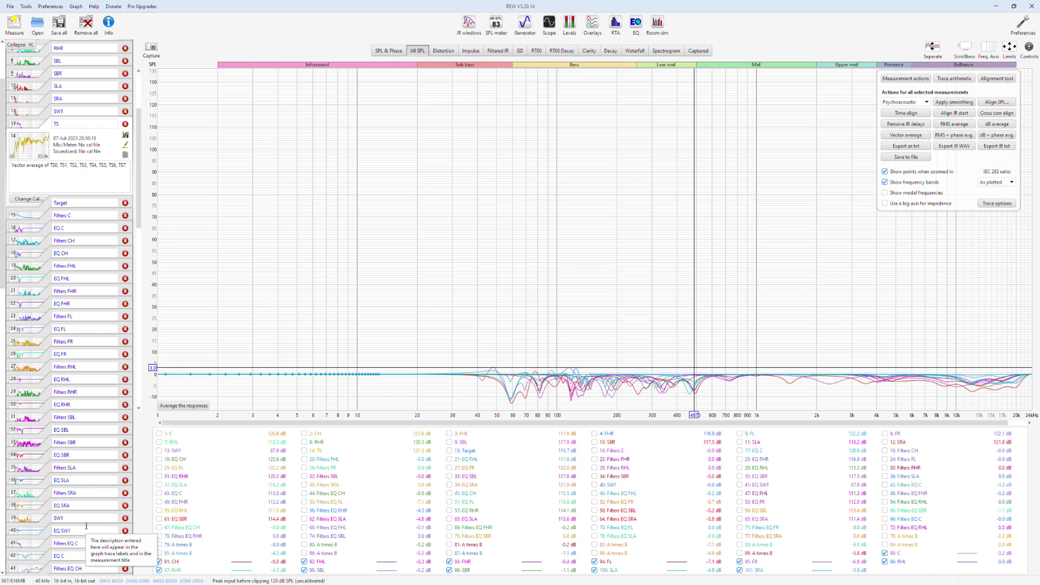
pyautogui.scroll(3, 68, 399)
# - Open the EQ window for TS, fit its graph to the data and set the target level to 115.6 dB
pyautogui.click(636, 24)
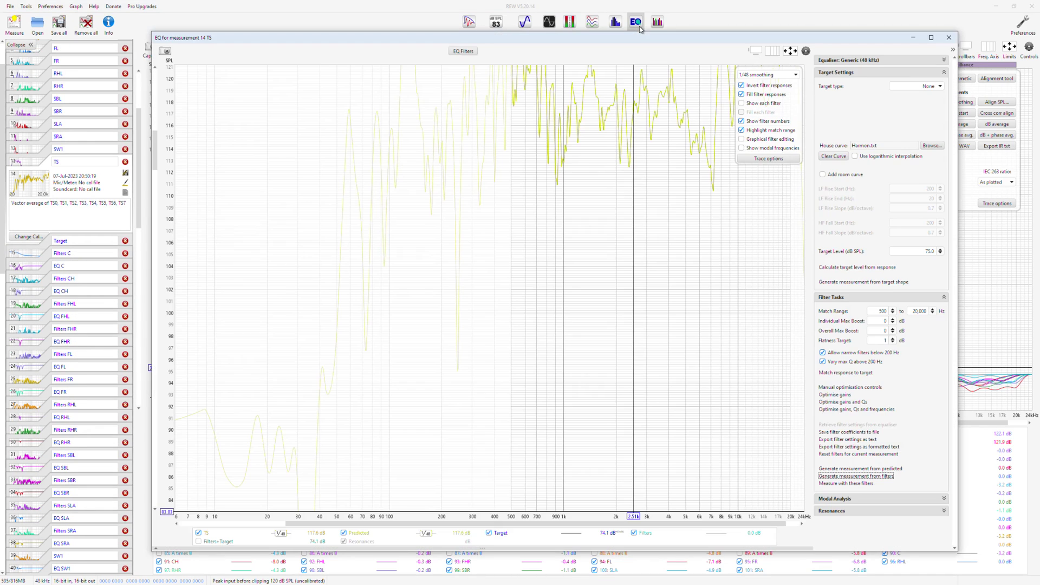
pyautogui.click(790, 51)
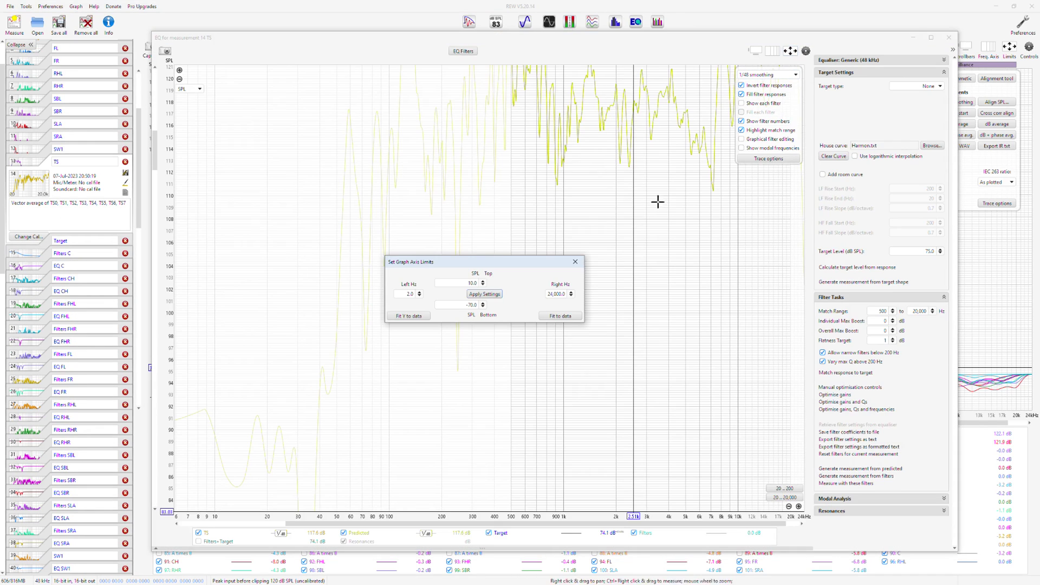
pyautogui.click(560, 317)
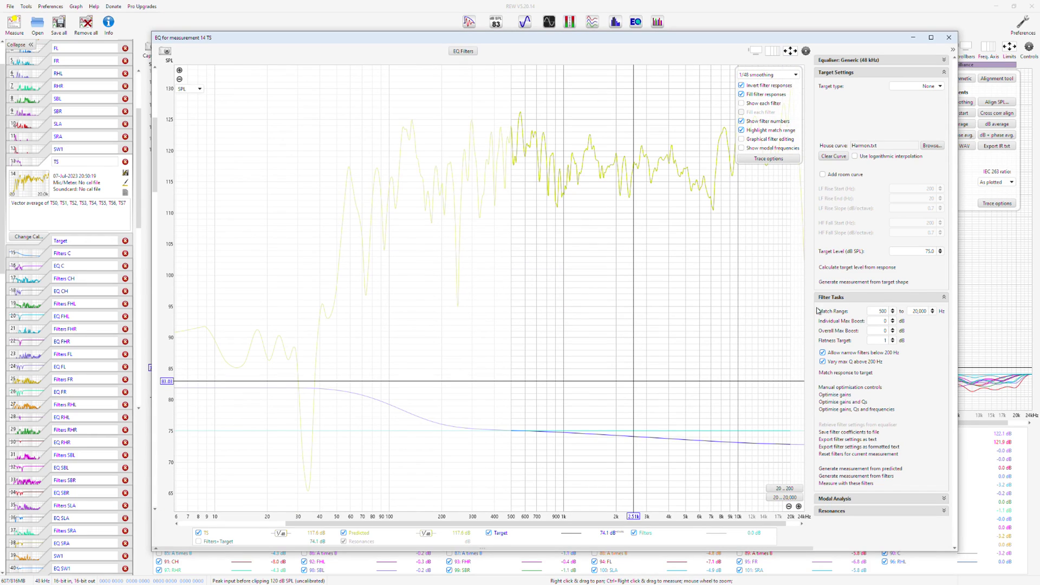
pyautogui.click(919, 251)
pyautogui.write('115.6')
pyautogui.press('Tab')
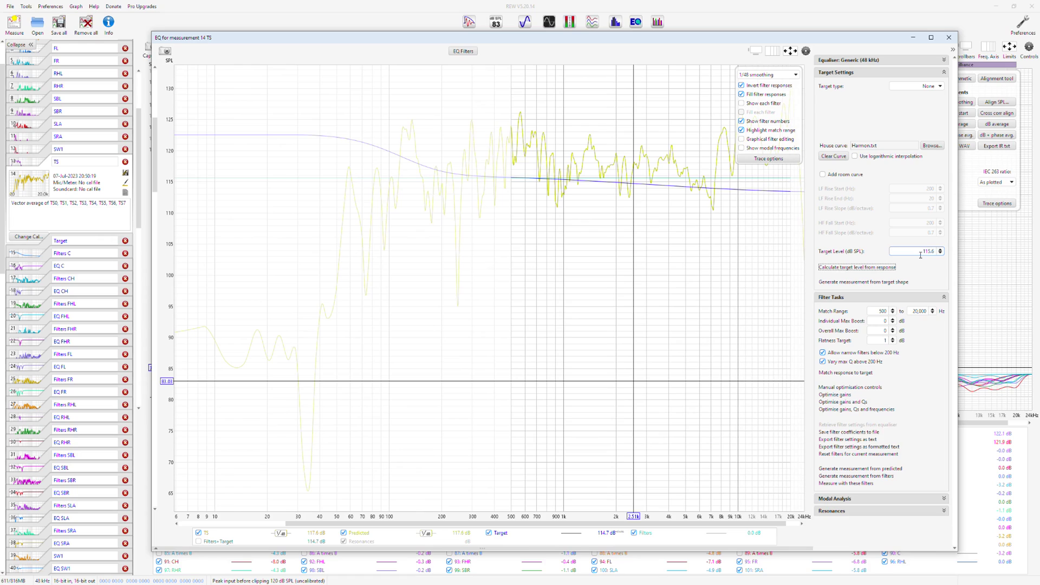
# - Set the TS match range to 200–500 Hz and both the individual and overall max boost to 5 dB
pyautogui.click(876, 309)
pyautogui.write('20')
pyautogui.press('Tab')
pyautogui.write('500')
pyautogui.press('Tab')
pyautogui.write('5')
pyautogui.press('Tab')
pyautogui.write('5')
pyautogui.press('Tab')
pyautogui.press('Tab')
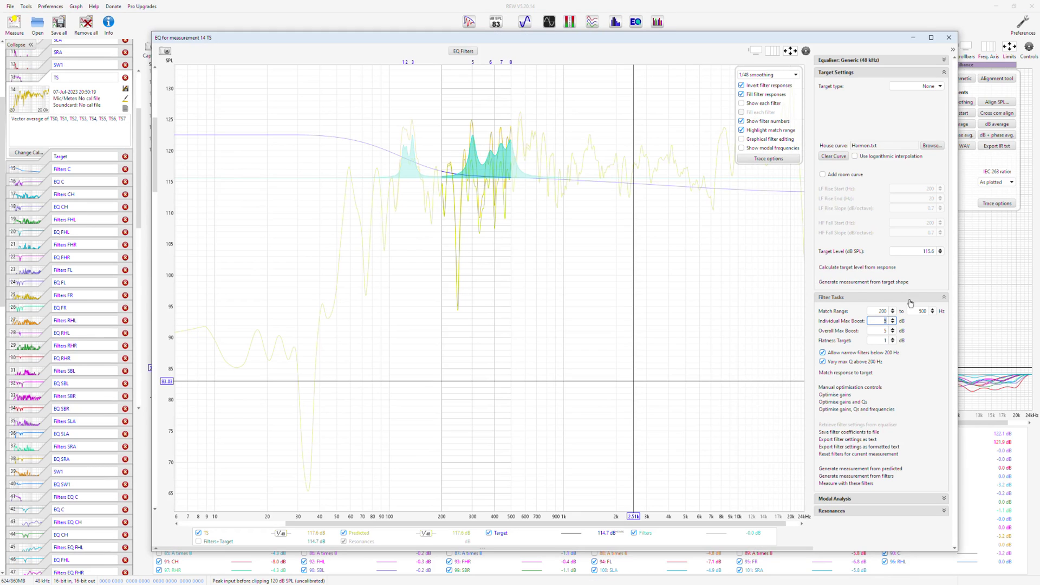
# - Change the TS match range to 20–200 Hz
pyautogui.hotkey('shift', 'Tab')
pyautogui.hotkey('shift', 'Tab')
pyautogui.write('20')
pyautogui.press('Tab')
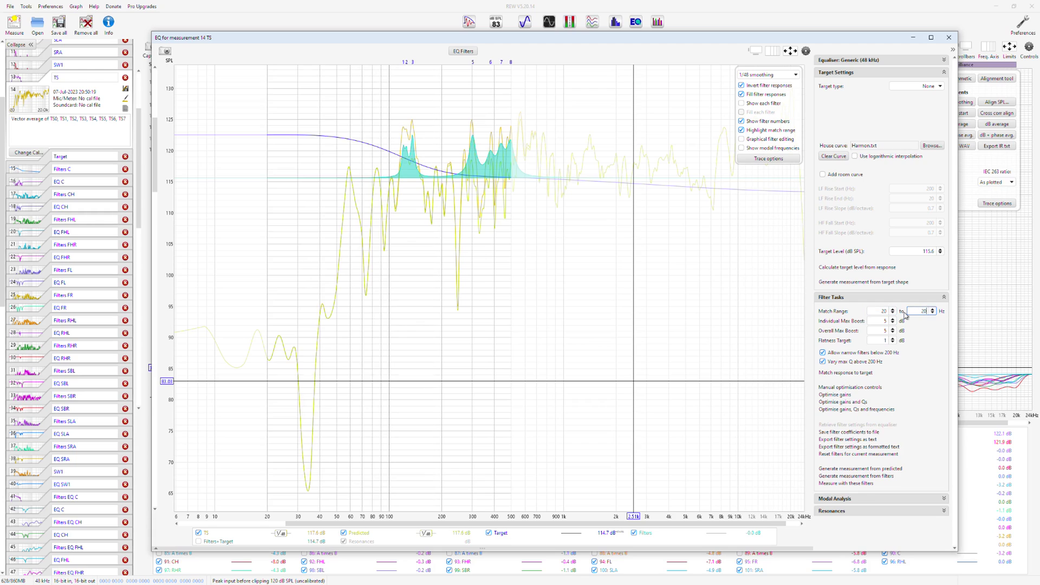
pyautogui.write('200')
pyautogui.press('Tab')
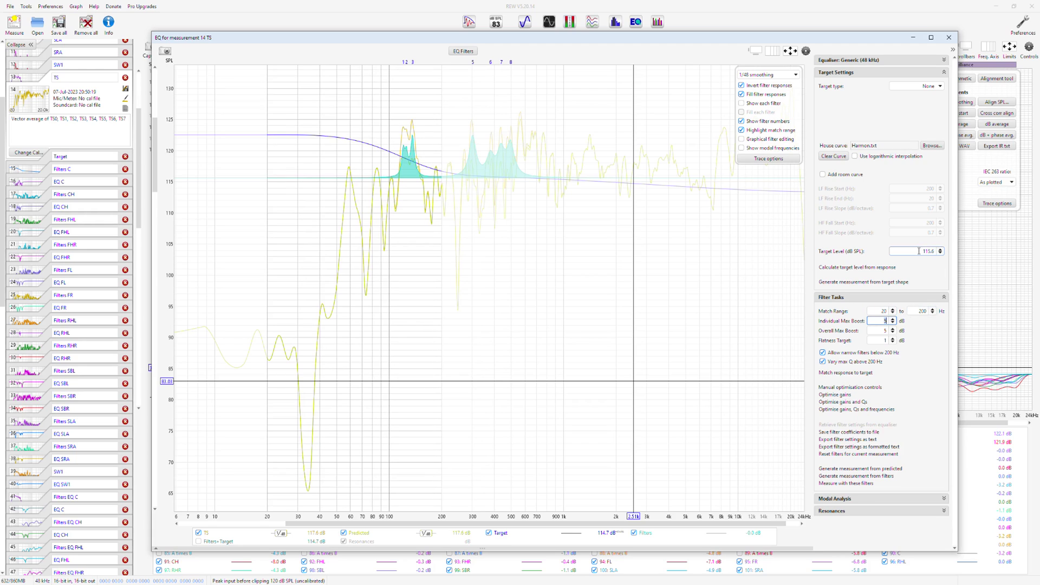
# - Match the TS response to the target despite the level warning, and generate measurements from the filters and from the predicted response
pyautogui.click(843, 373)
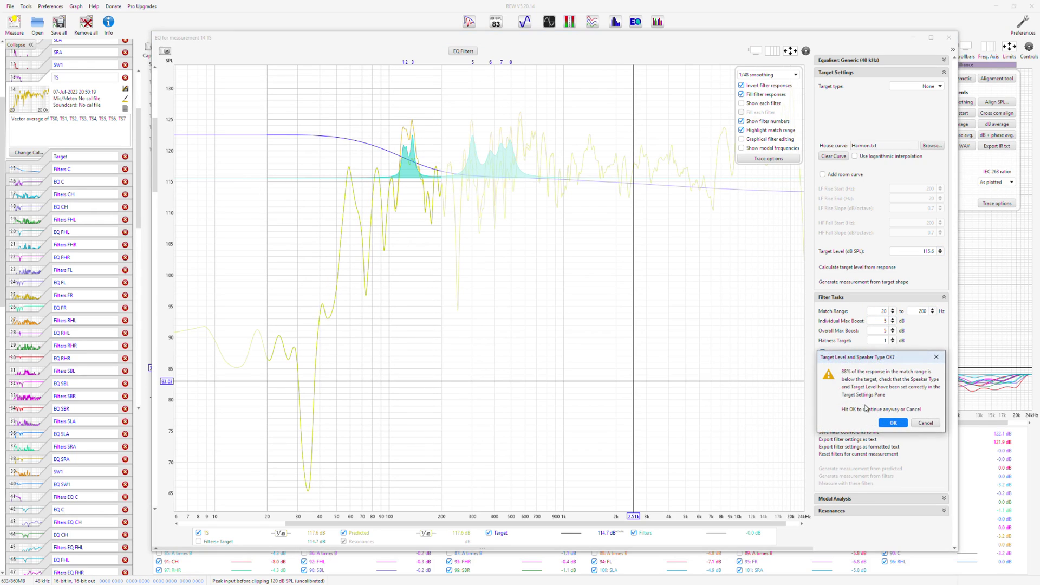
pyautogui.click(892, 422)
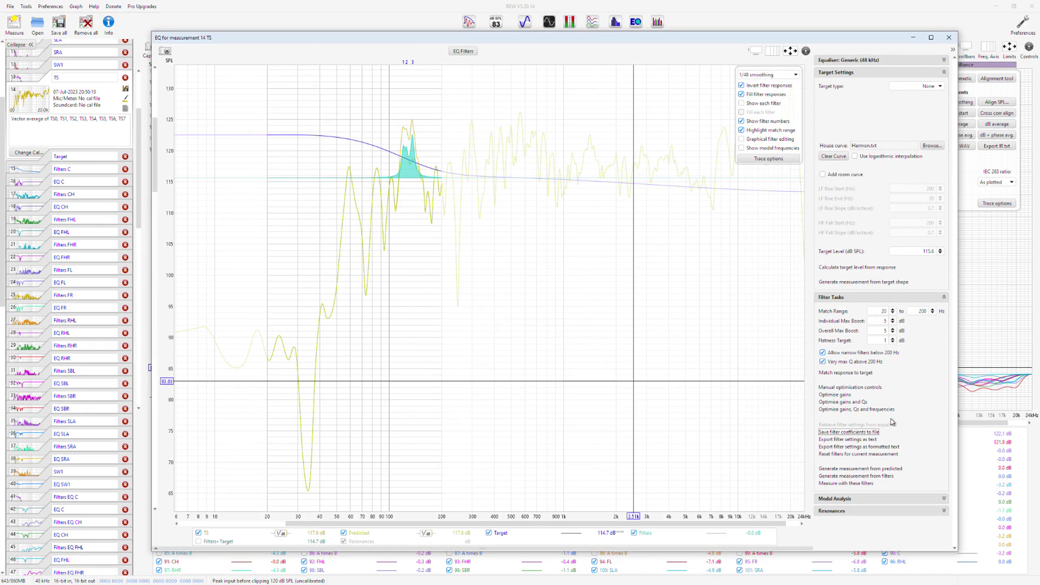
pyautogui.click(867, 475)
pyautogui.click(881, 469)
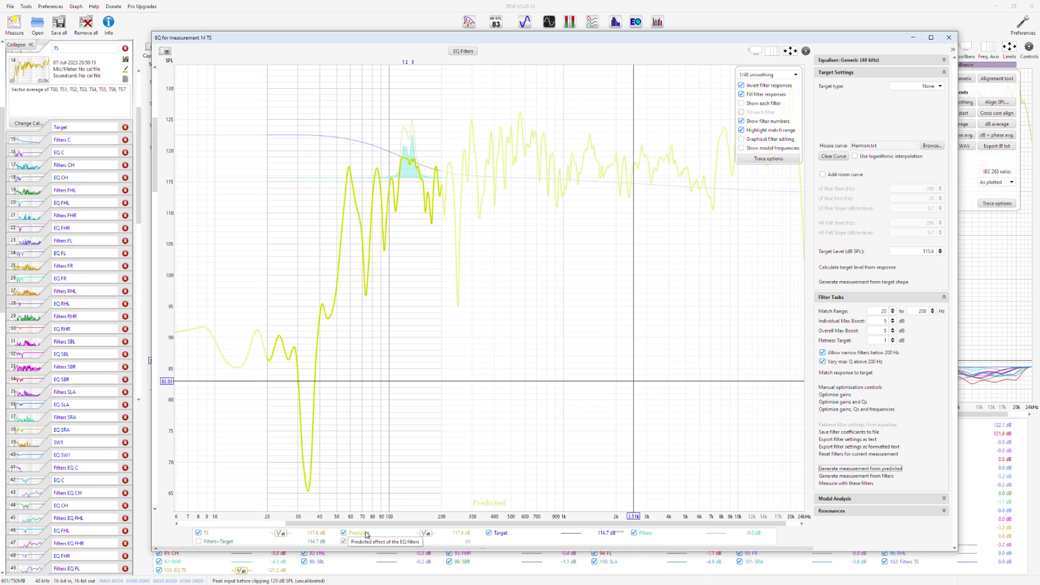
# - Select measurement 103, EQ TS, open its EQ window and set the match range to 200–500 Hz
pyautogui.scroll(-12, 94, 503)
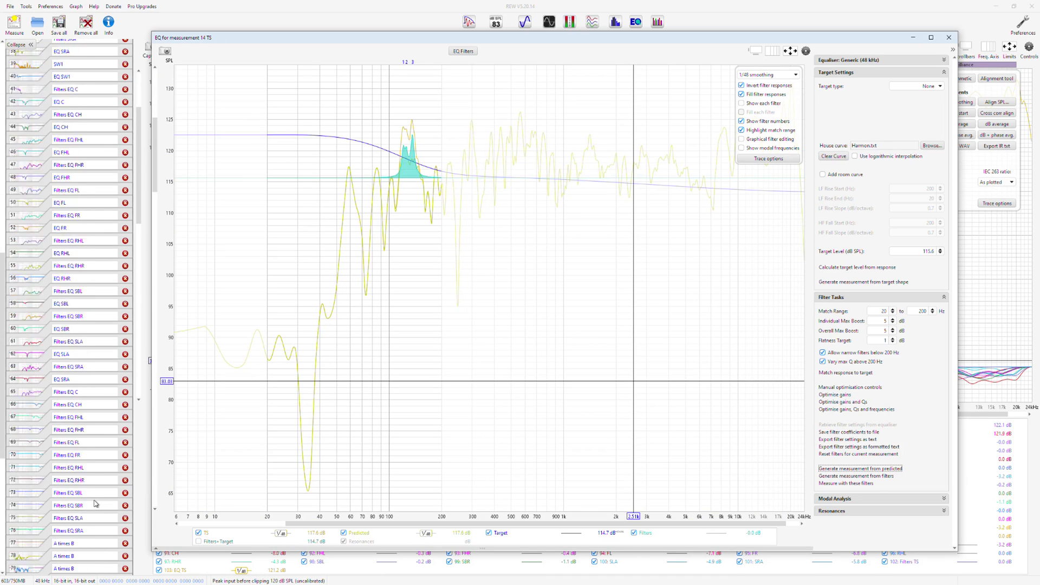
pyautogui.click(73, 555)
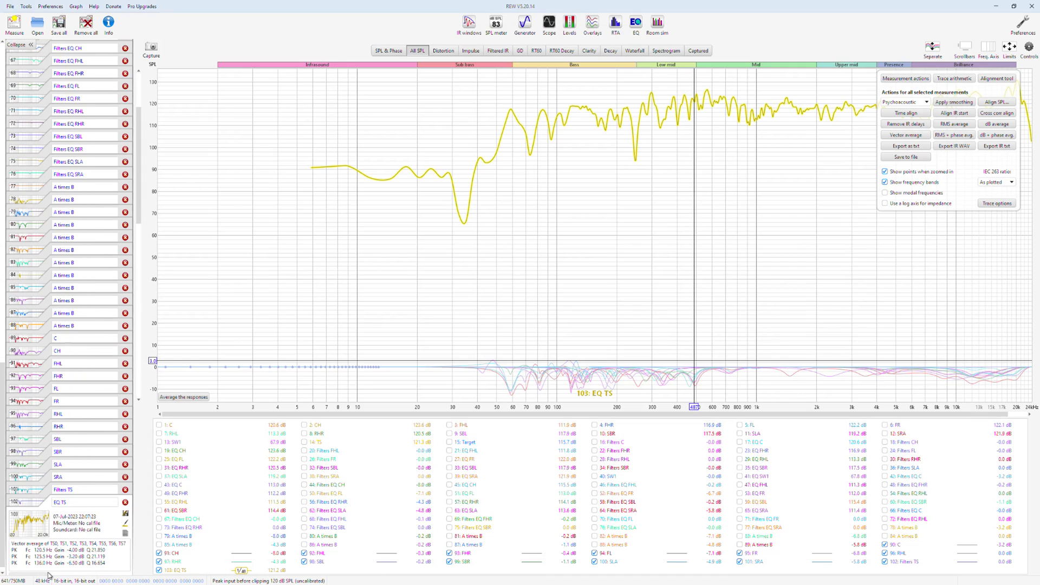
pyautogui.click(636, 25)
pyautogui.doubleClick(879, 310)
pyautogui.write('200')
pyautogui.press('Tab')
pyautogui.press('Tab')
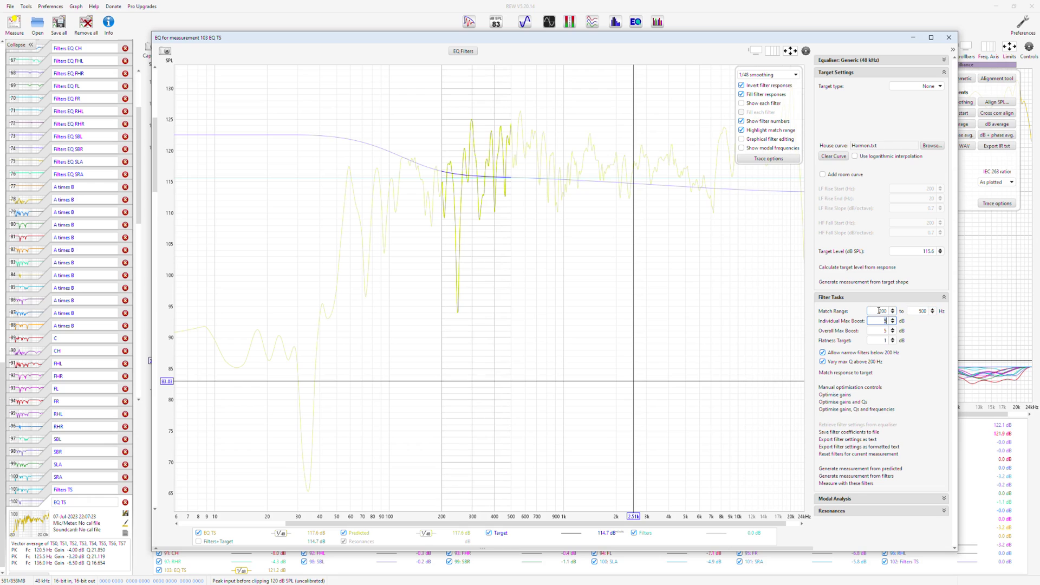
# - Set both the individual and the overall max boost for EQ TS to 0 dB
pyautogui.write('0')
pyautogui.press('Tab')
pyautogui.write('0')
pyautogui.press('Tab')
# - Match the EQ TS response to the target and generate measurements from the filters and from the predicted response
pyautogui.click(837, 373)
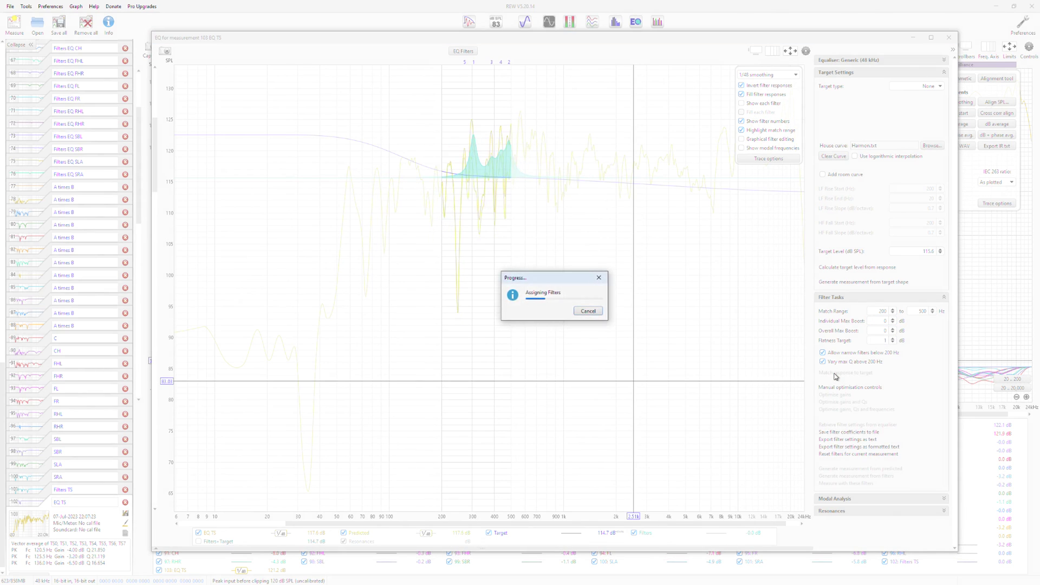
pyautogui.click(855, 476)
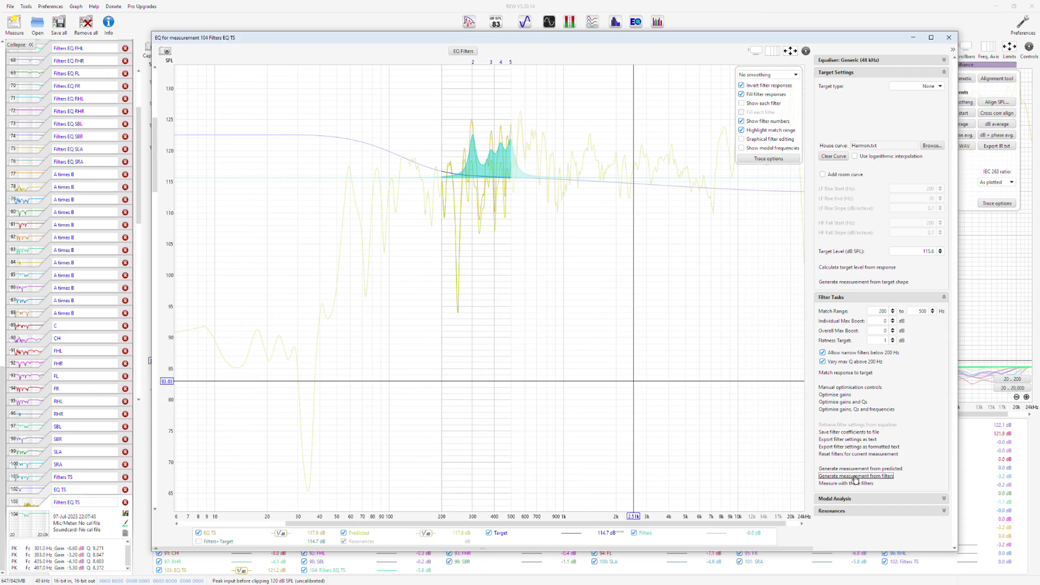
pyautogui.click(853, 468)
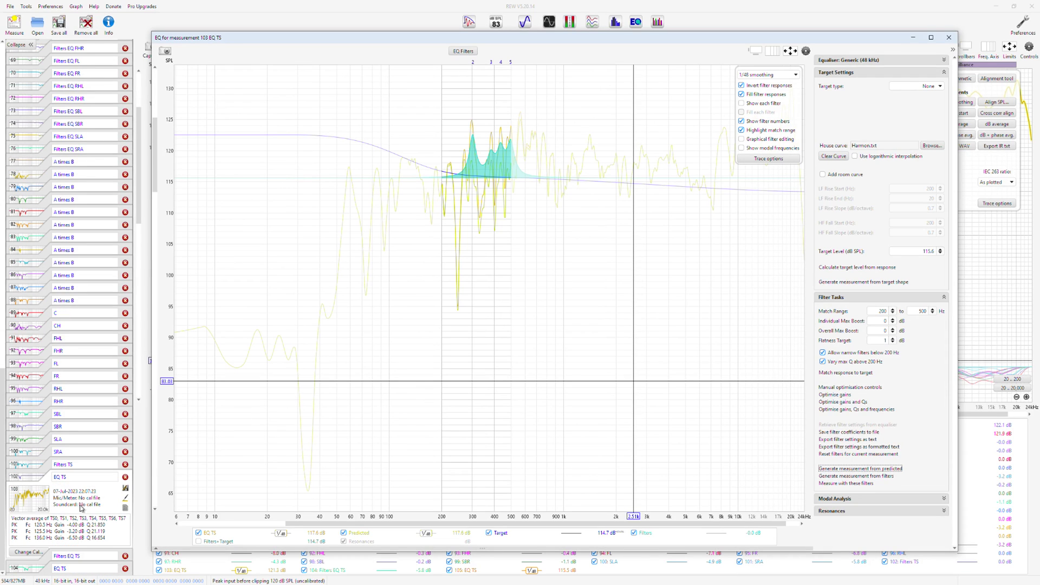
# - Open the IR windows settings for measurement 105, EQ TS, and look up the TS right window value in the Excel workbook
pyautogui.click(50, 570)
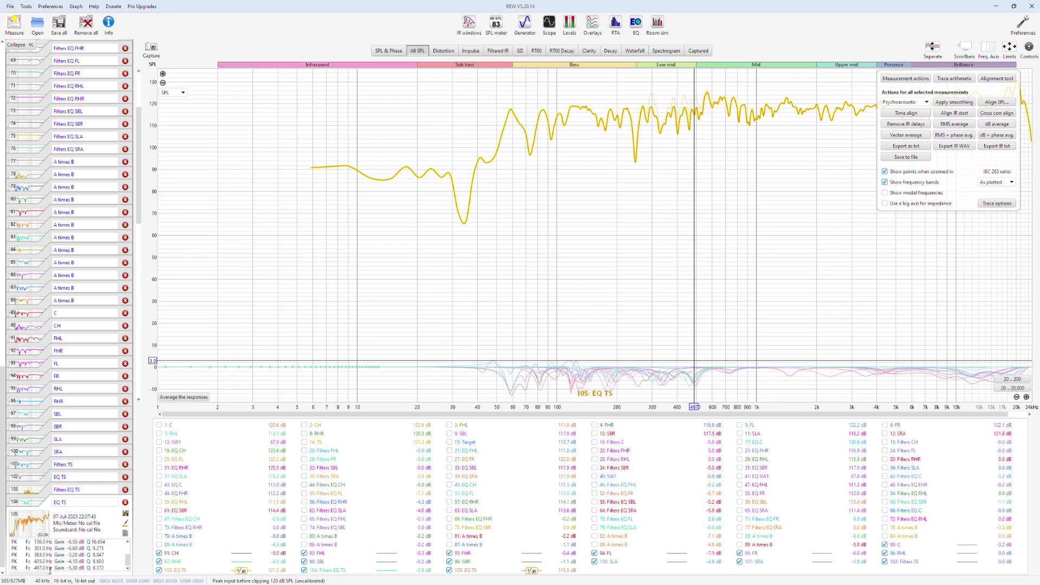
pyautogui.click(469, 23)
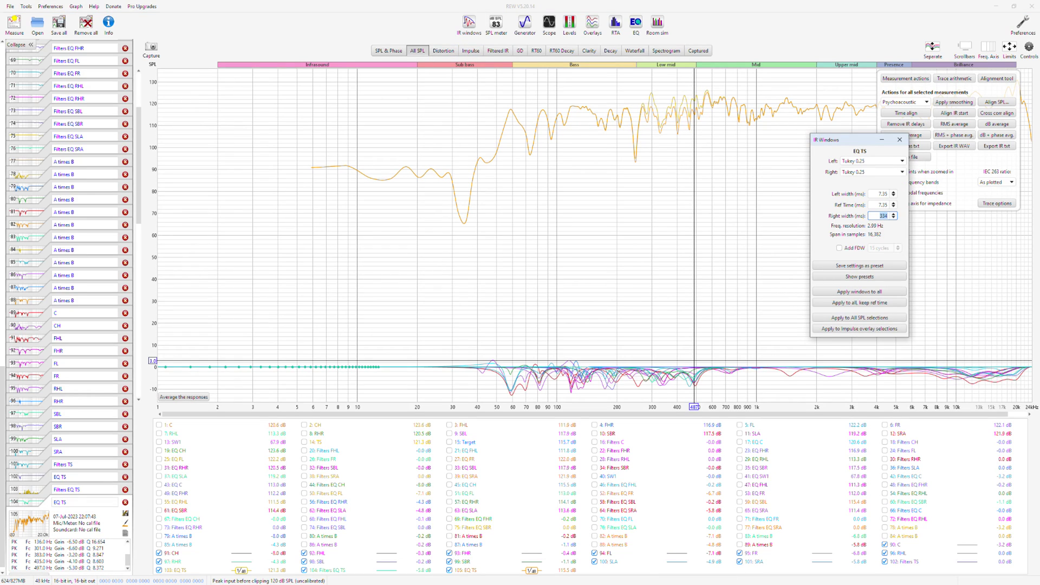
pyautogui.hotkey('alt', 'Tab')
pyautogui.hotkey('alt', 'Tab')
pyautogui.hotkey('alt', 'Tab')
pyautogui.hotkey('alt', 'Tab')
pyautogui.hotkey('alt', 'Tab')
pyautogui.hotkey('alt', 'Tab')
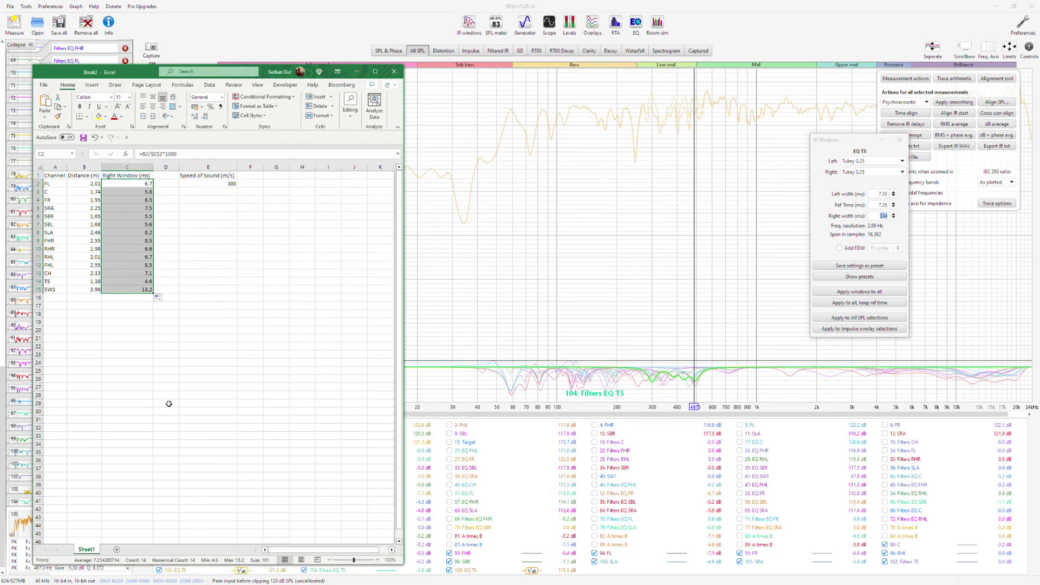
pyautogui.click(128, 281)
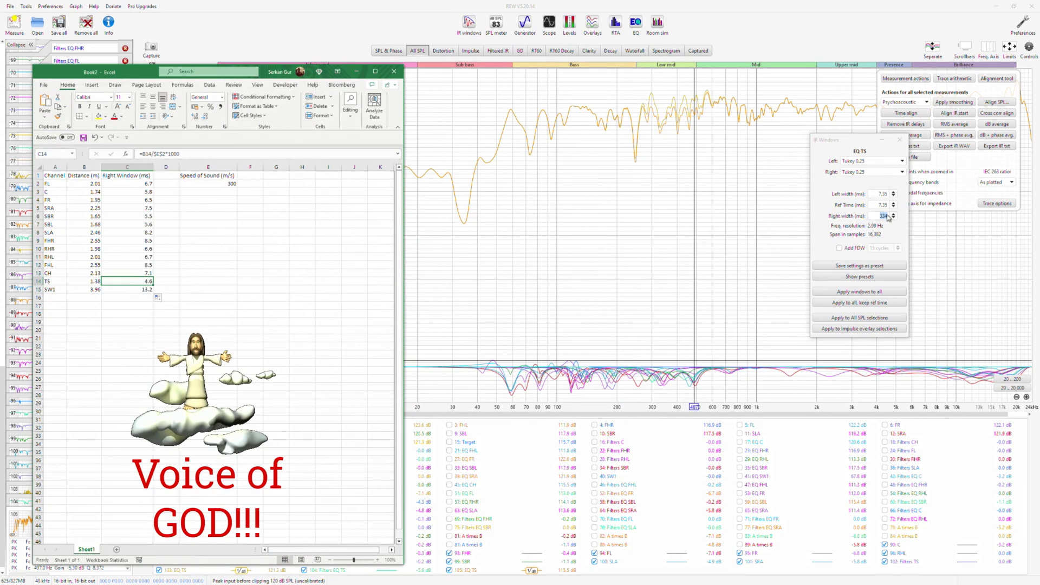
# - Set the right window width of measurement 105, EQ TS, to 4.6 ms, and put the settings dialog and workbook away
pyautogui.click(889, 217)
pyautogui.write('4.6')
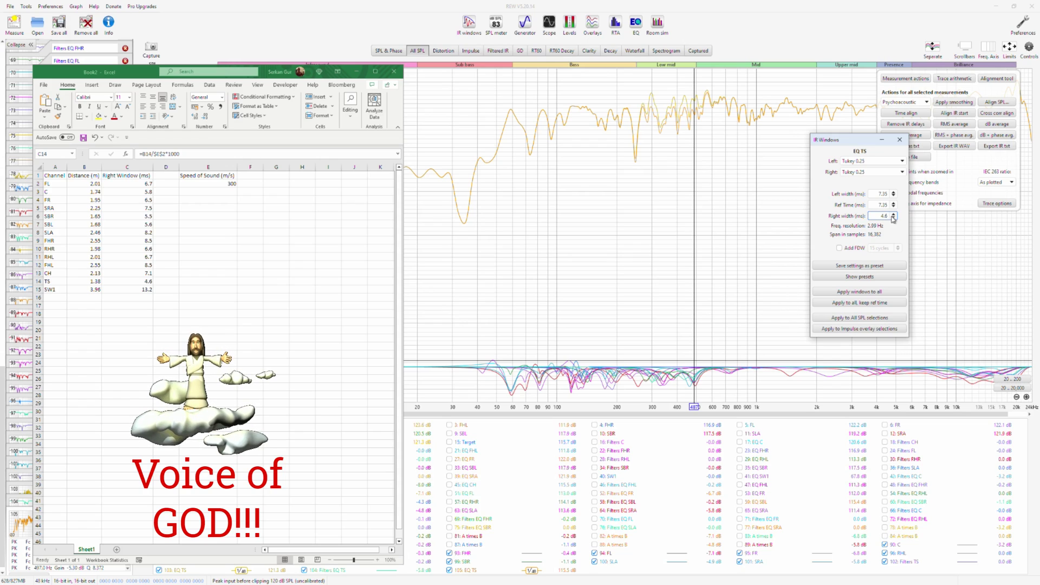
pyautogui.press('Return')
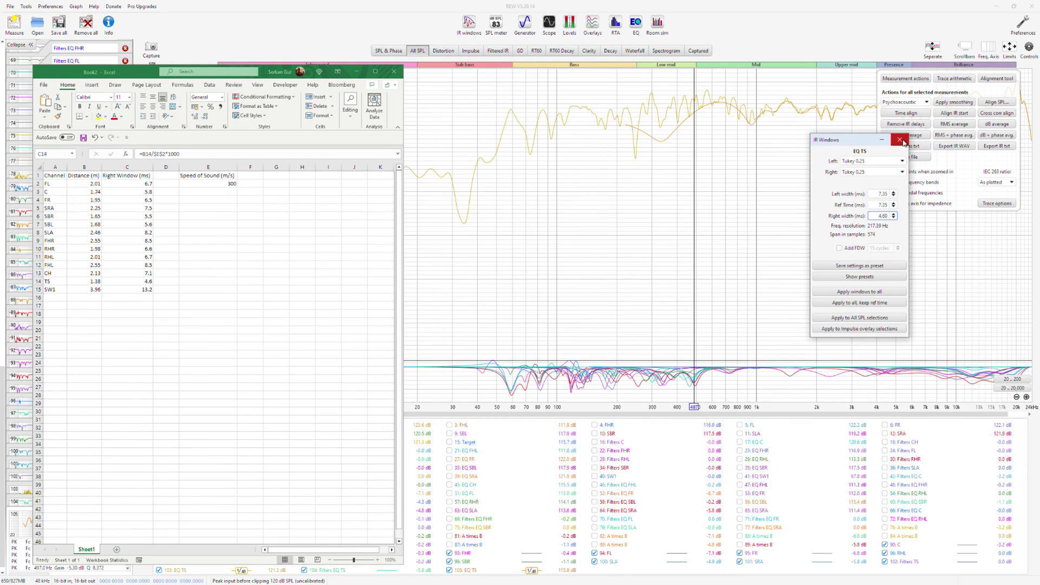
pyautogui.click(900, 140)
pyautogui.click(356, 71)
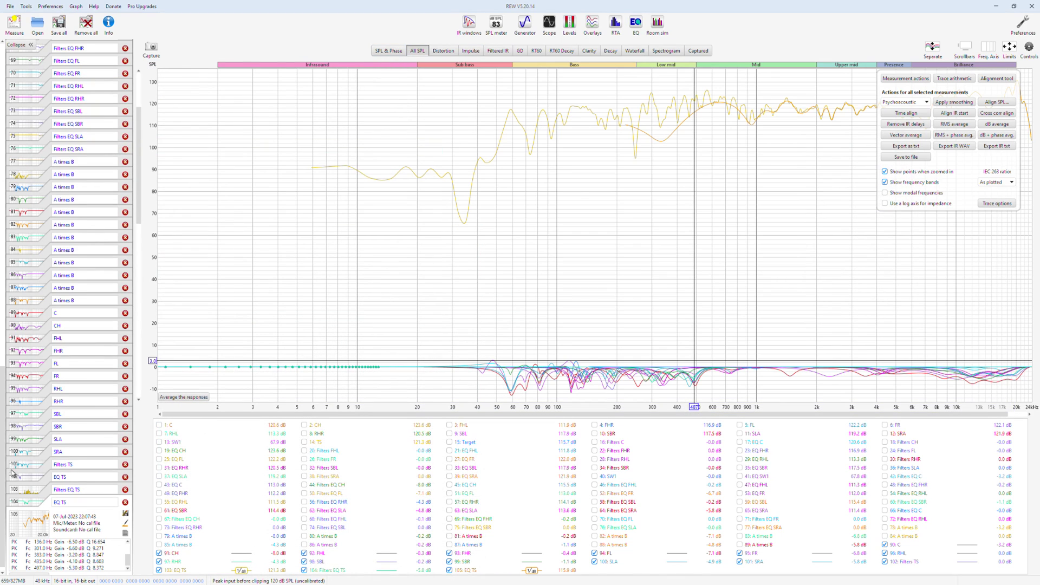
# - In the EQ window for measurement 105, EQ TS, apply Psychoacoustic smoothing and set the match range to 500–20,000 Hz
pyautogui.click(636, 22)
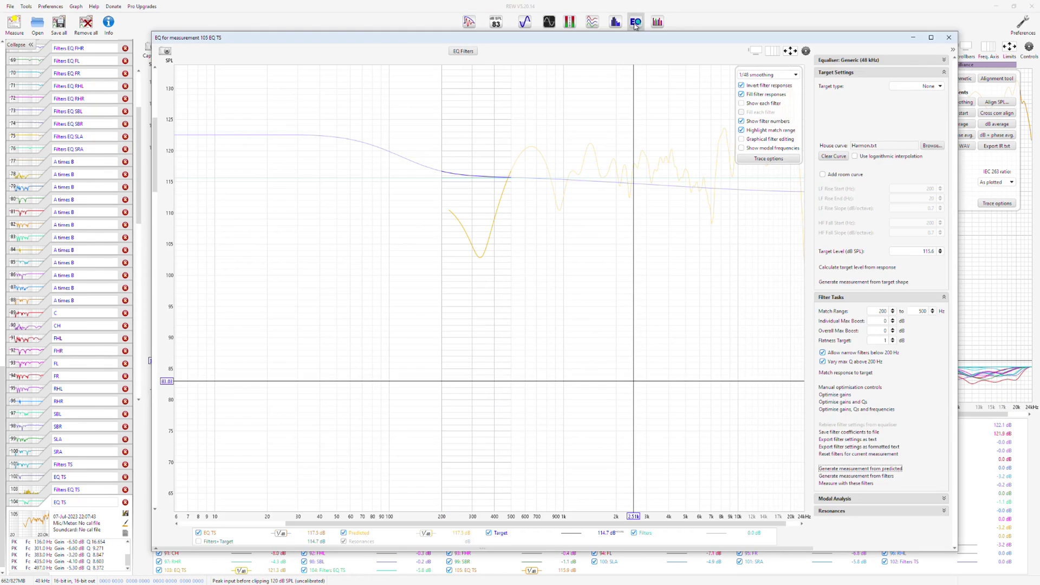
pyautogui.click(768, 74)
pyautogui.click(764, 144)
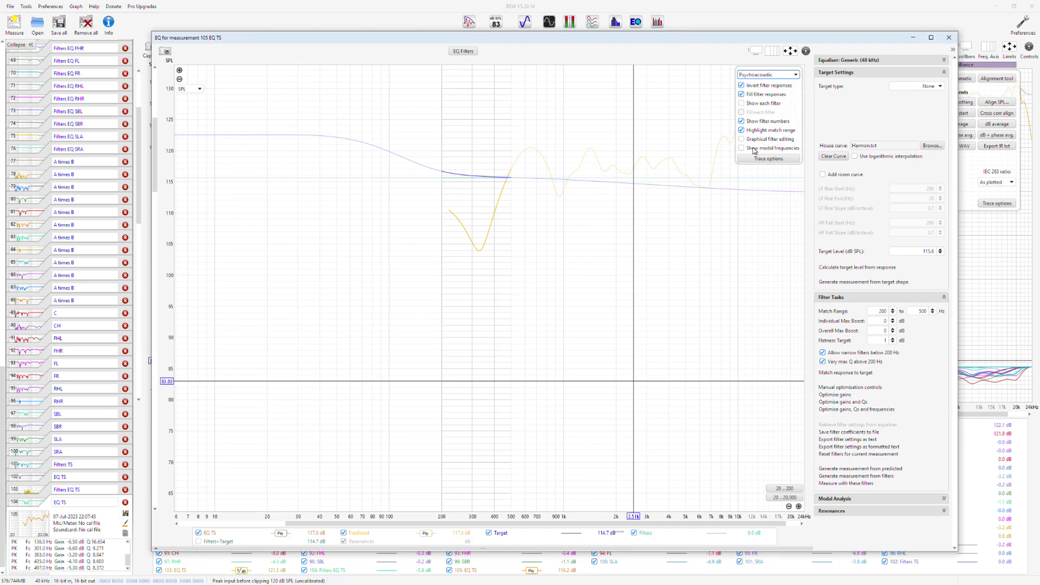
pyautogui.doubleClick(877, 313)
pyautogui.write('500')
pyautogui.press('Tab')
pyautogui.write('20,000')
pyautogui.press('Tab')
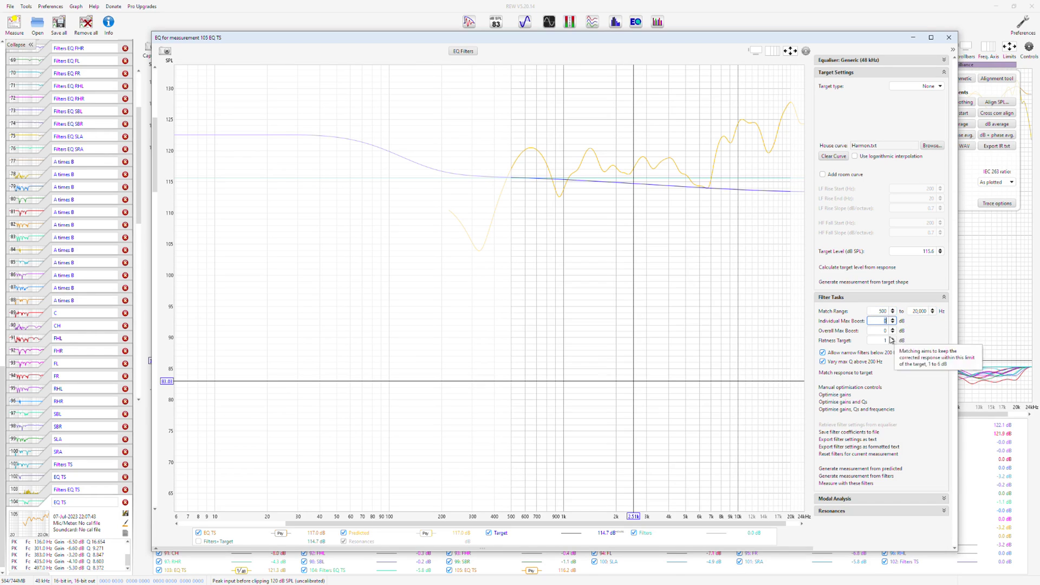
# - Match the response of measurement 105 to the target despite the level warning, and generate a measurement from the filters
pyautogui.click(846, 374)
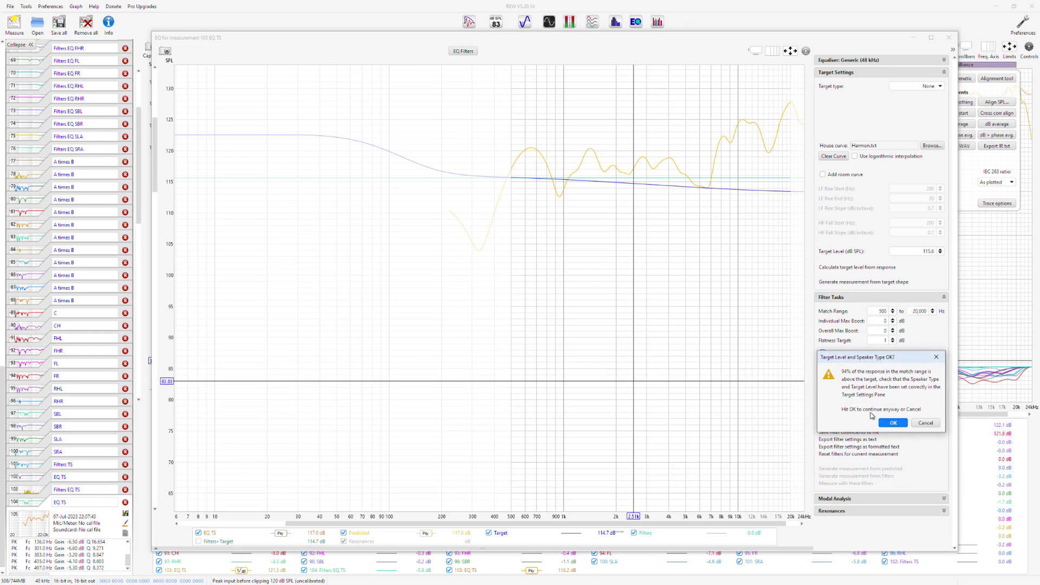
pyautogui.click(892, 422)
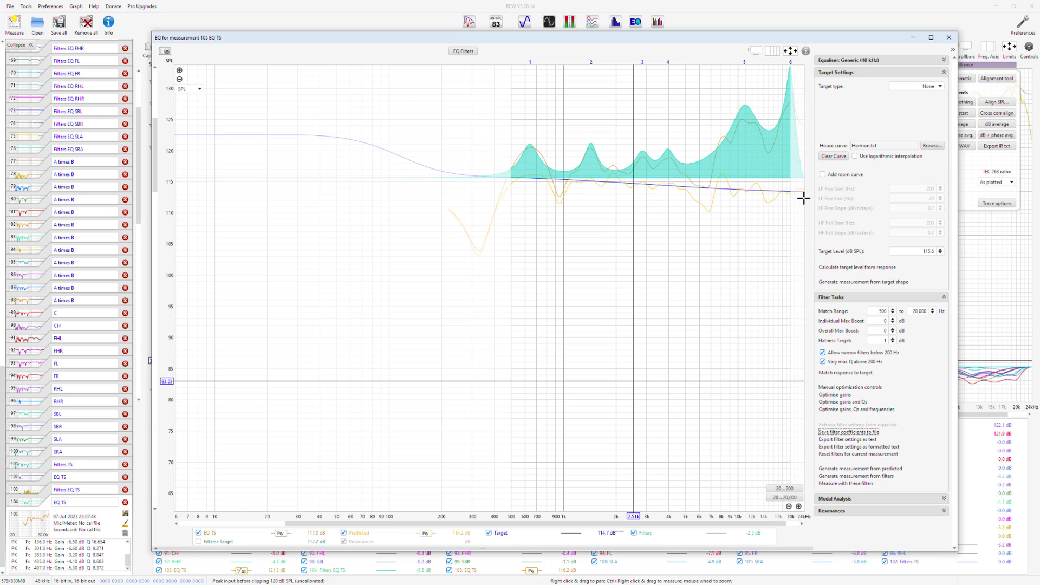
pyautogui.click(865, 477)
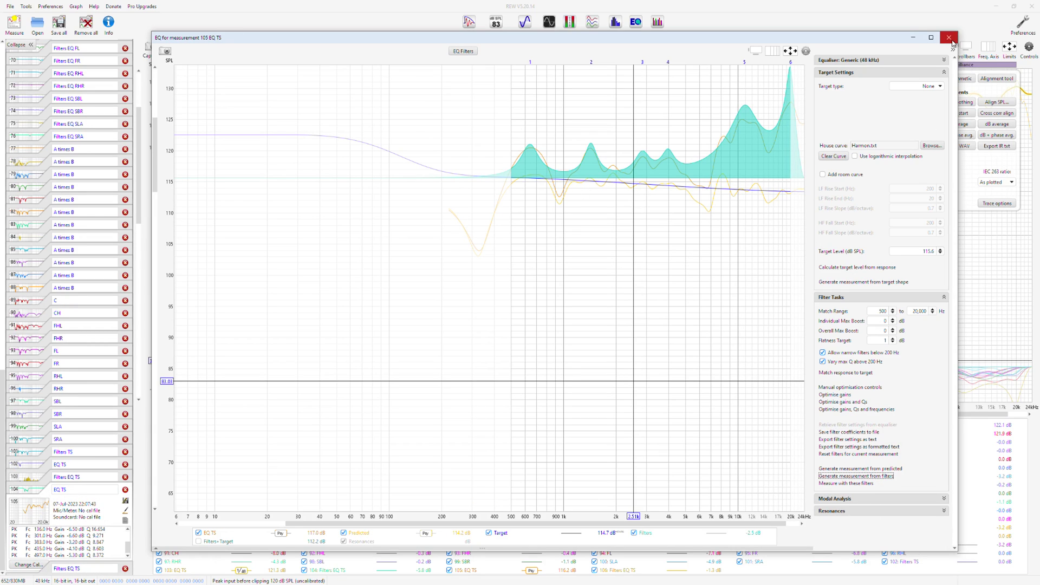
pyautogui.click(949, 38)
# - Clear all overlay selections and show only the TS filter traces: 102 Filters TS, 104 Filters EQ TS and 106 Filters EQ TS
pyautogui.rightClick(688, 472)
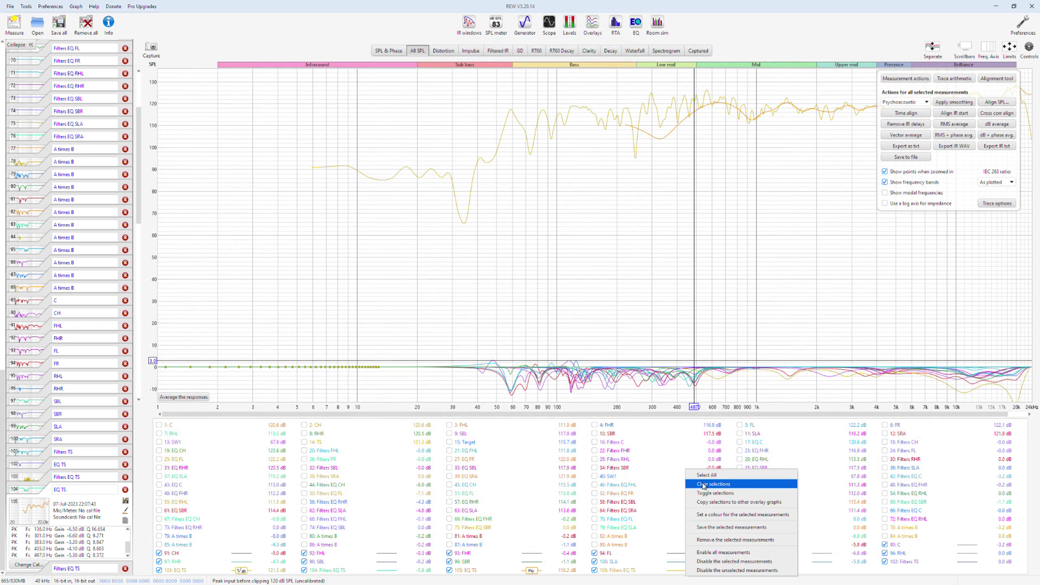
pyautogui.click(704, 486)
pyautogui.click(618, 570)
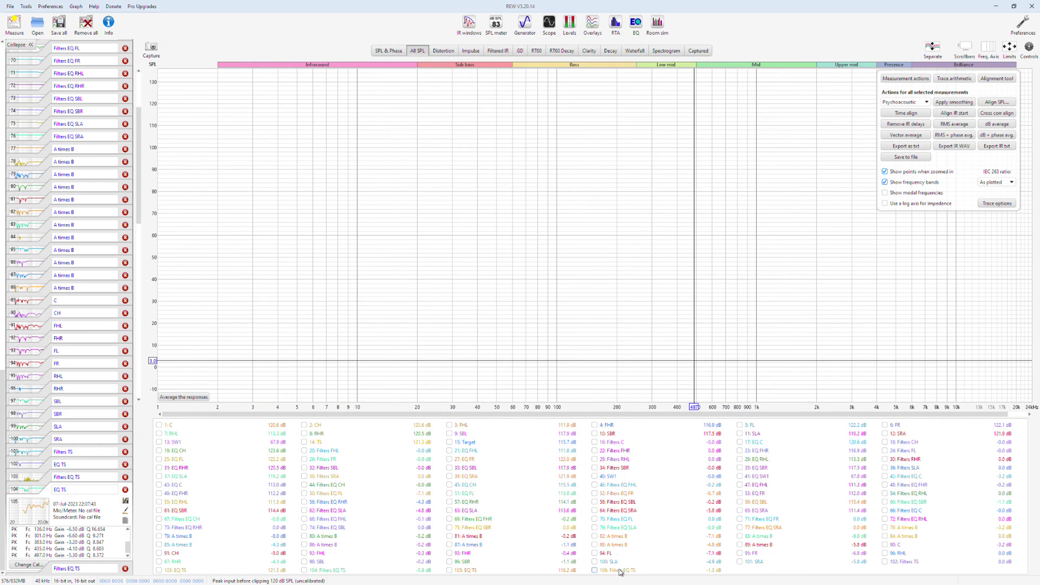
pyautogui.click(333, 571)
pyautogui.click(891, 562)
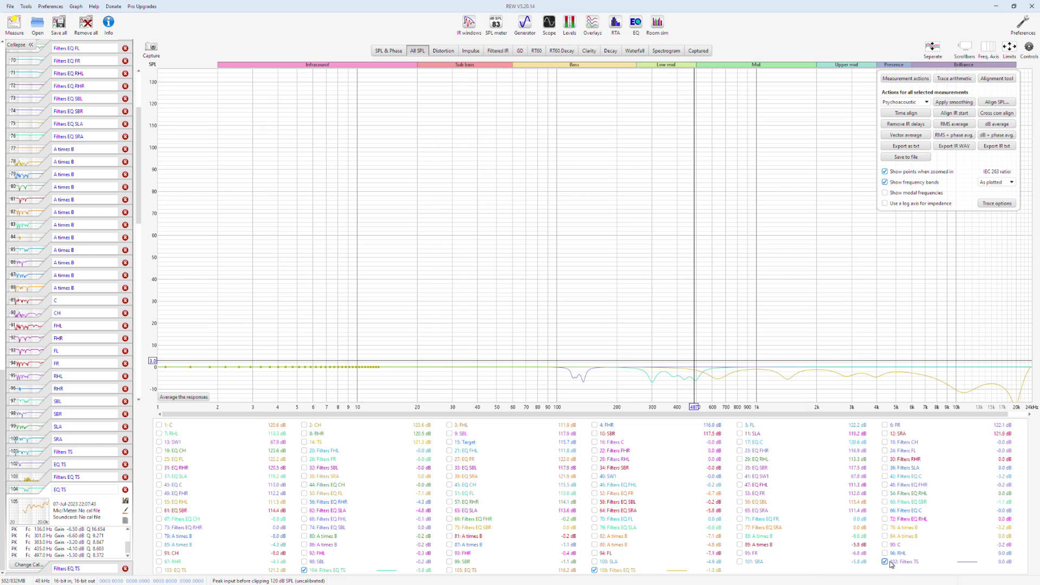
pyautogui.moveTo(797, 293); pyautogui.dragTo(623, 171)
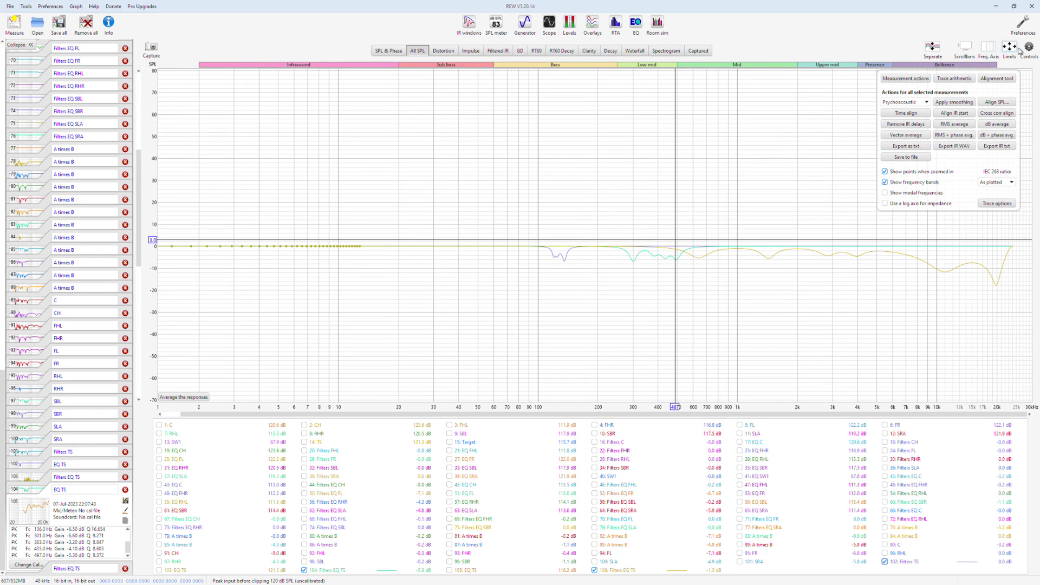
# - Use trace arithmetic to multiply 102 Filters TS by 104 Filters EQ TS
pyautogui.click(975, 82)
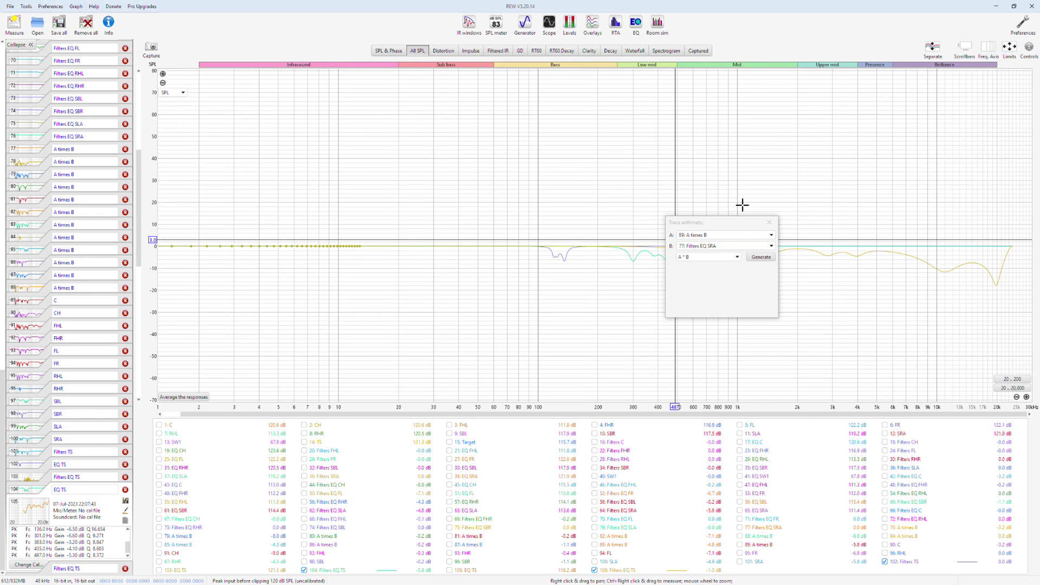
pyautogui.click(747, 297)
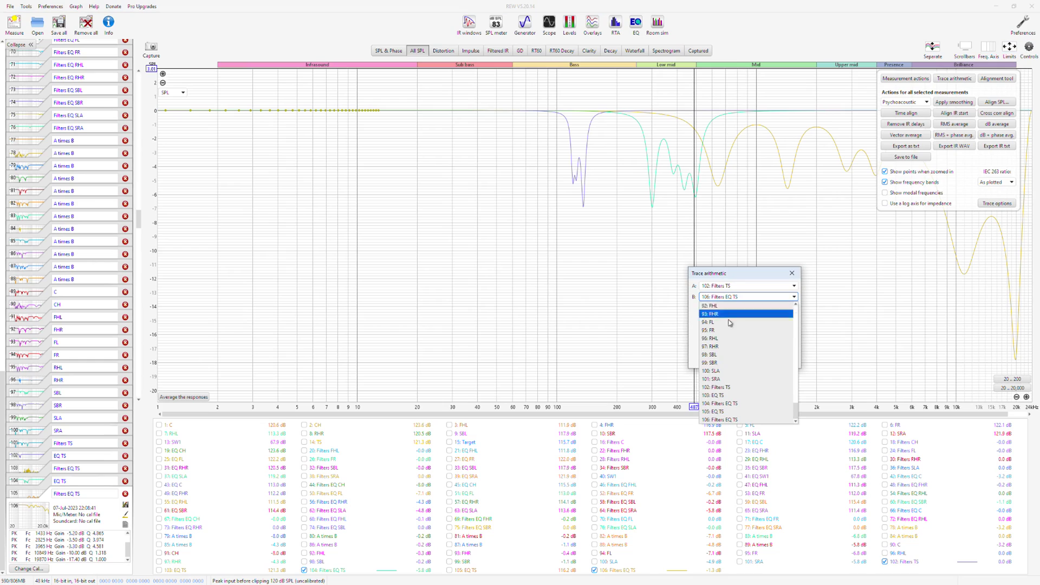
pyautogui.click(725, 403)
pyautogui.click(783, 307)
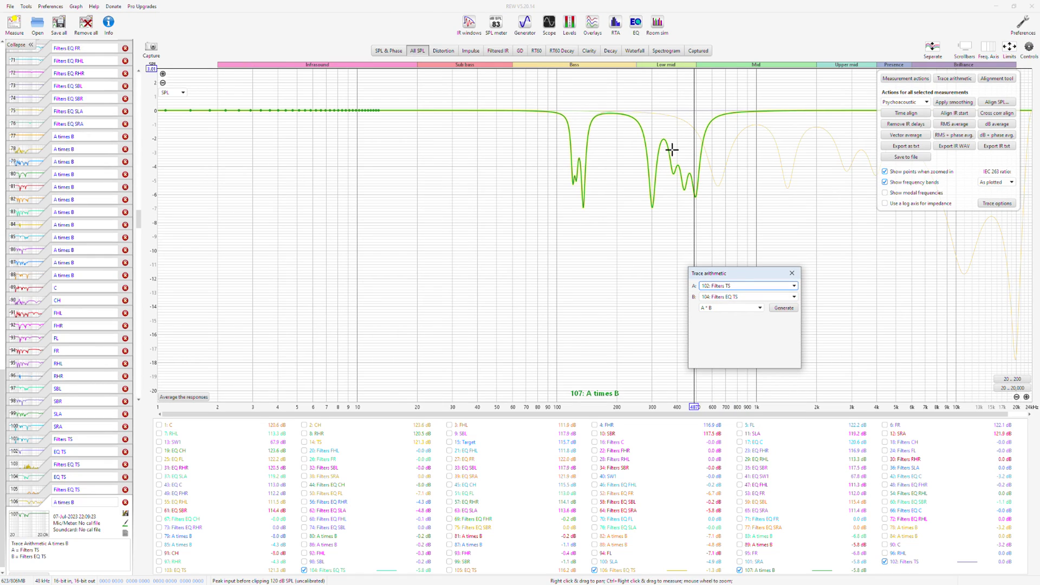
# - Multiply the combined trace 107 by 106 Filters EQ TS with the A * B operation
pyautogui.click(745, 286)
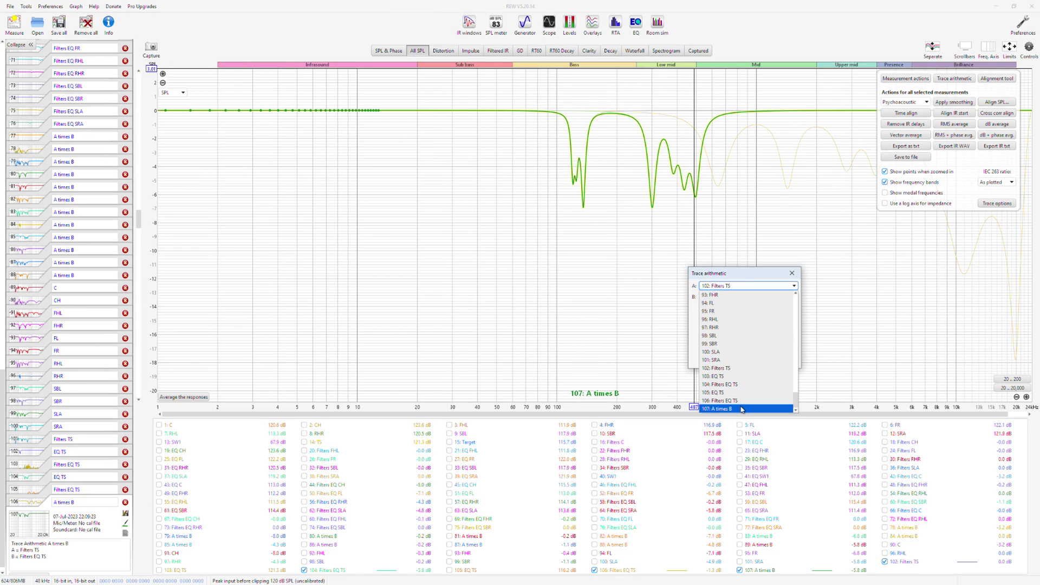
pyautogui.click(726, 408)
pyautogui.click(733, 297)
pyautogui.click(728, 420)
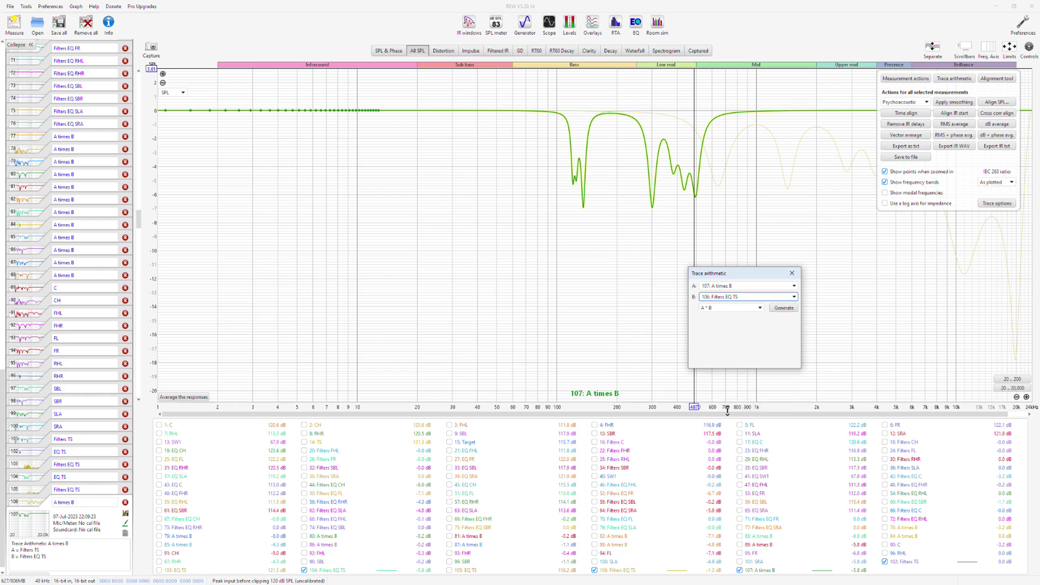
pyautogui.click(780, 311)
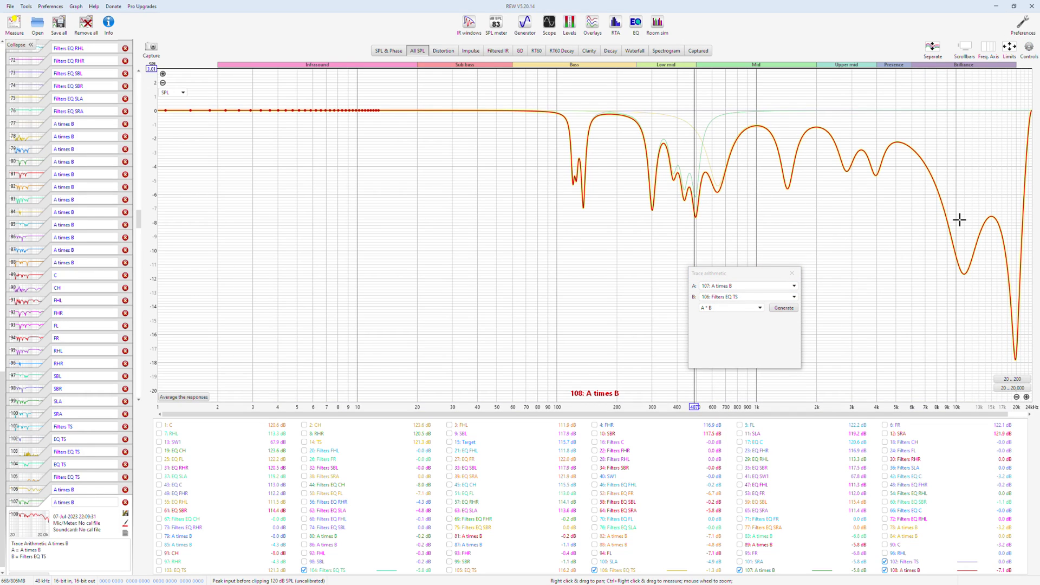
# - Rename the final combined measurement 108 as TS and close the trace arithmetic dialog
pyautogui.click(84, 503)
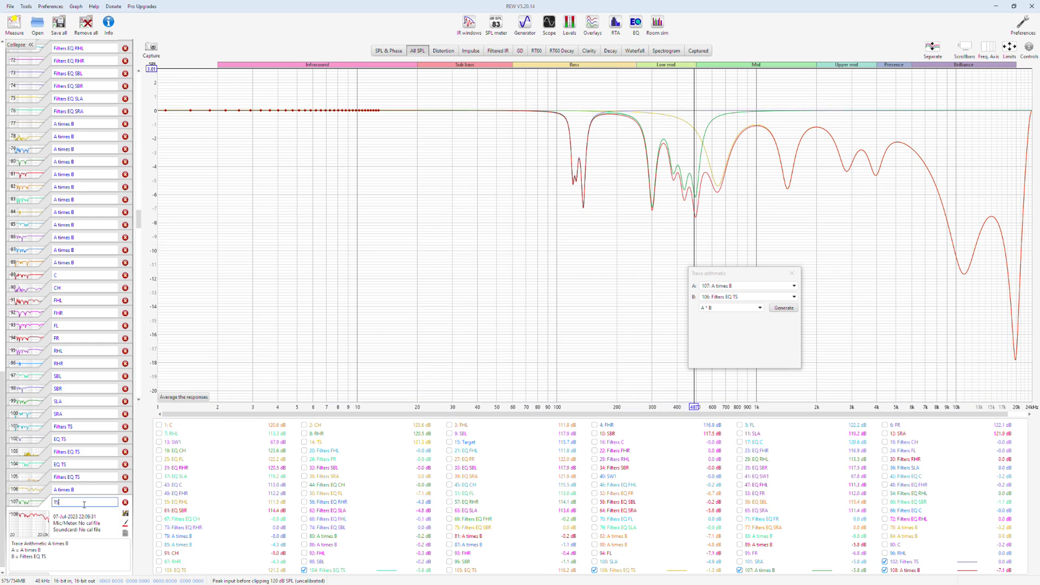
pyautogui.press('Return')
pyautogui.click(792, 273)
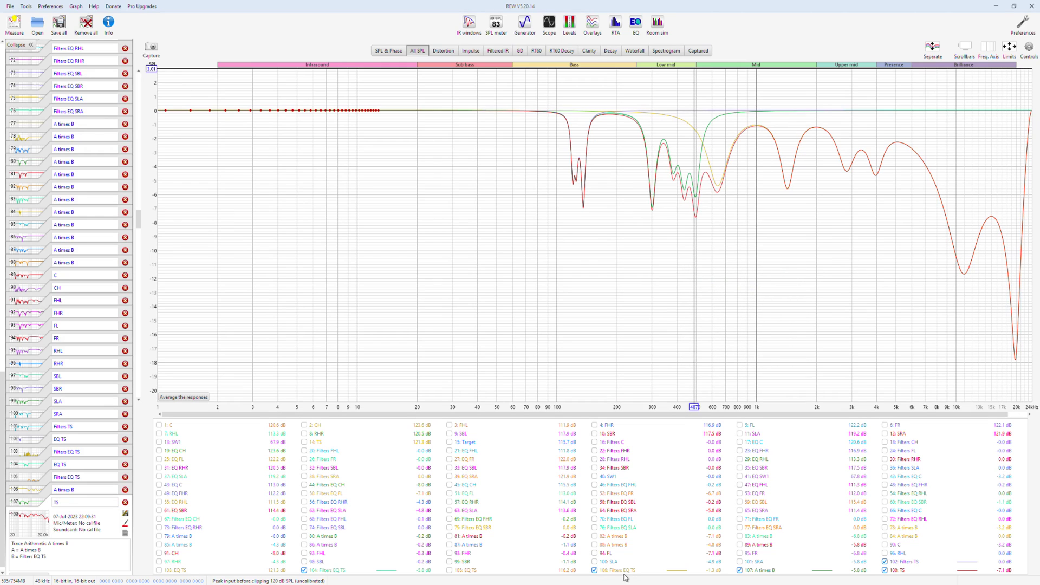
# - Check which channel text files are in the Filters folder and return to REW
pyautogui.click(994, 7)
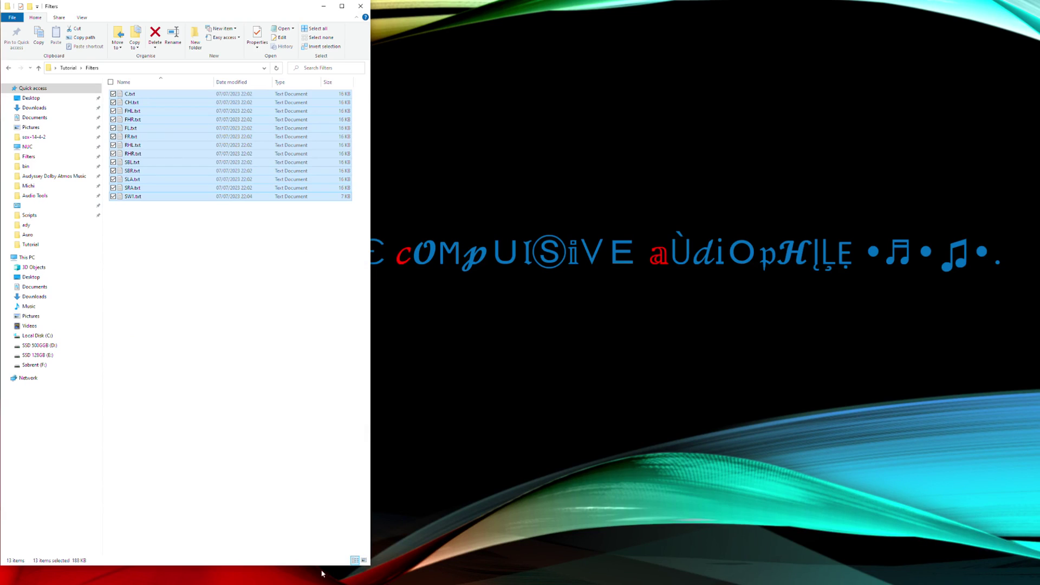
pyautogui.moveTo(322, 582)
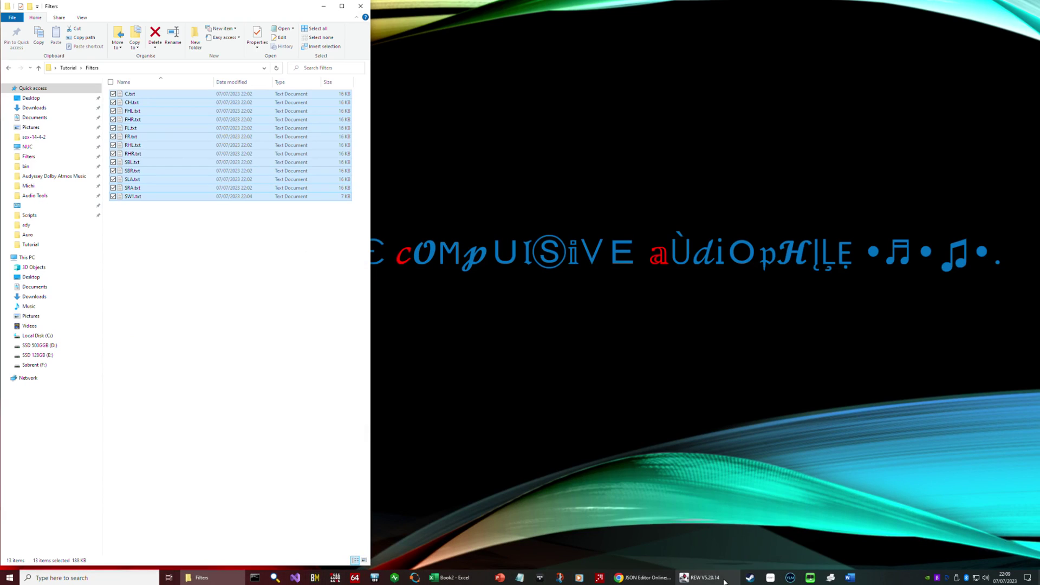
pyautogui.click(701, 578)
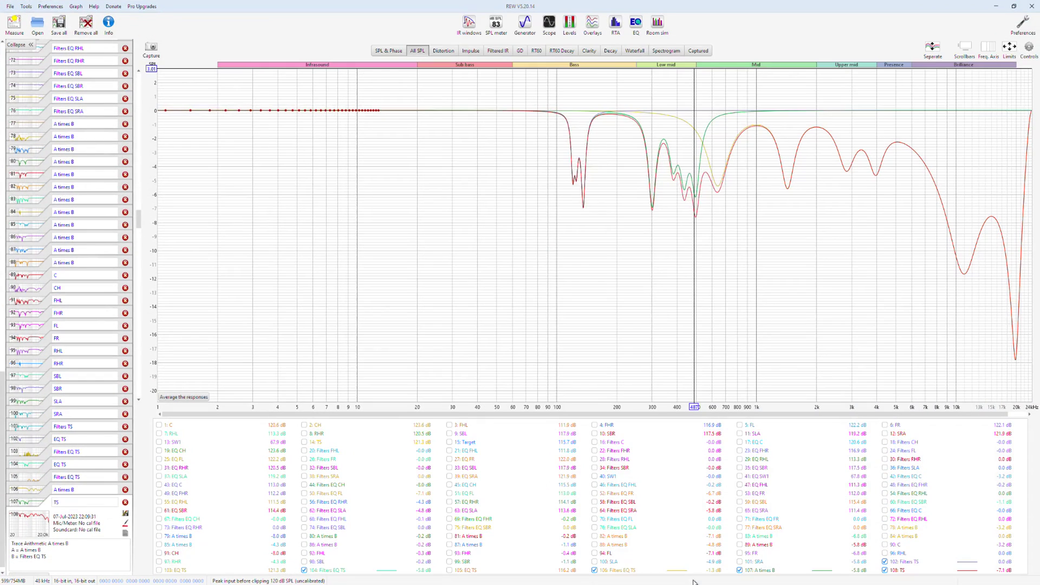
# - Start exporting the TS measurement as text, with the custom range's upper limit set to 22,000 Hz
pyautogui.click(10, 7)
pyautogui.moveTo(38, 93)
pyautogui.click(228, 92)
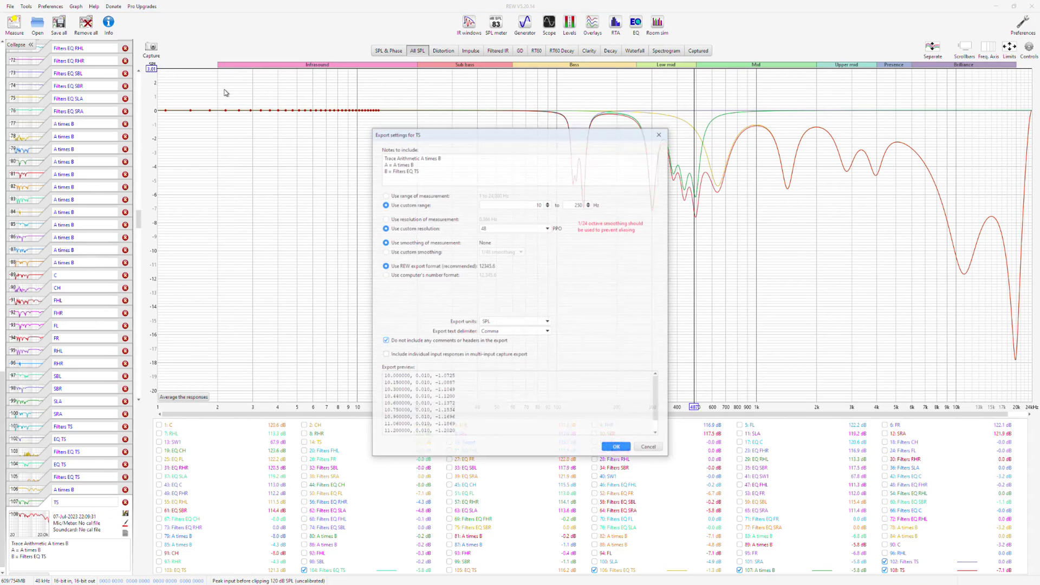
pyautogui.doubleClick(570, 204)
pyautogui.write('22,000')
pyautogui.press('Tab')
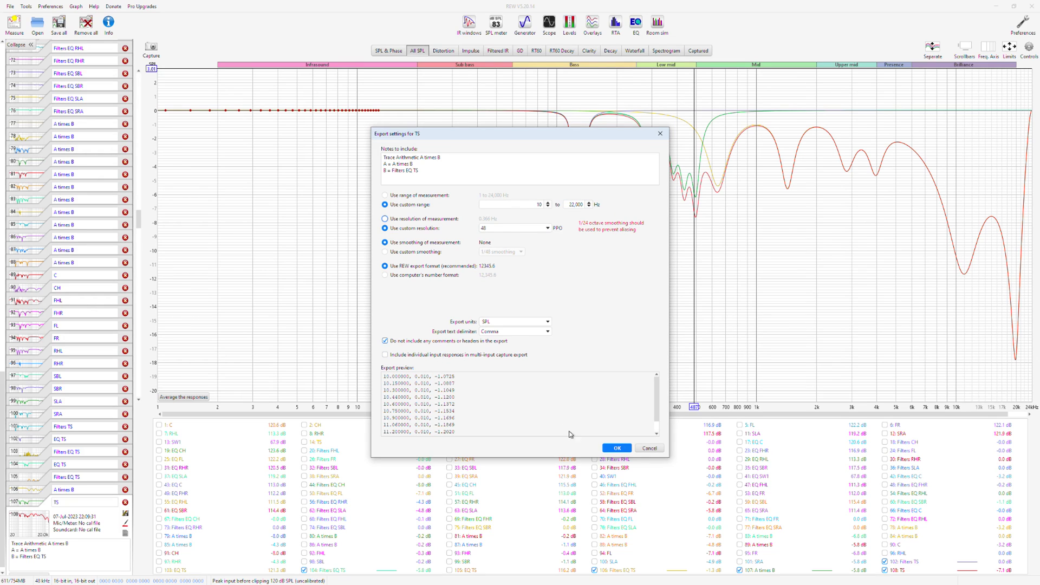
# - Save the TS export as TS in the Filters folder and view the folder's files
pyautogui.click(608, 449)
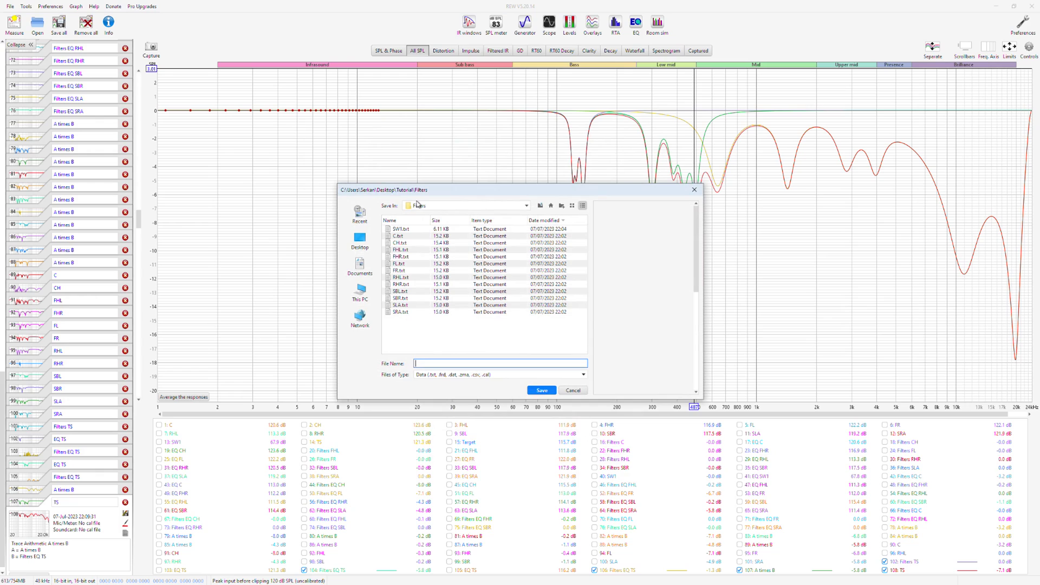
pyautogui.write('TSA')
pyautogui.press('Return')
pyautogui.click(996, 5)
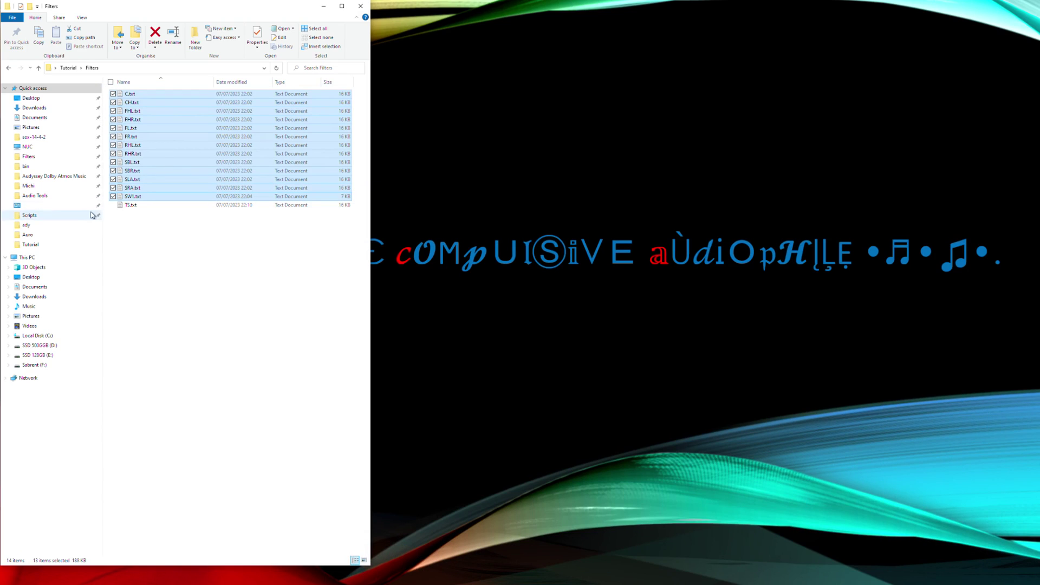
# - Go back to the Tutorial folder and open CorrectThem.html in the browser
pyautogui.click(160, 259)
pyautogui.click(142, 206)
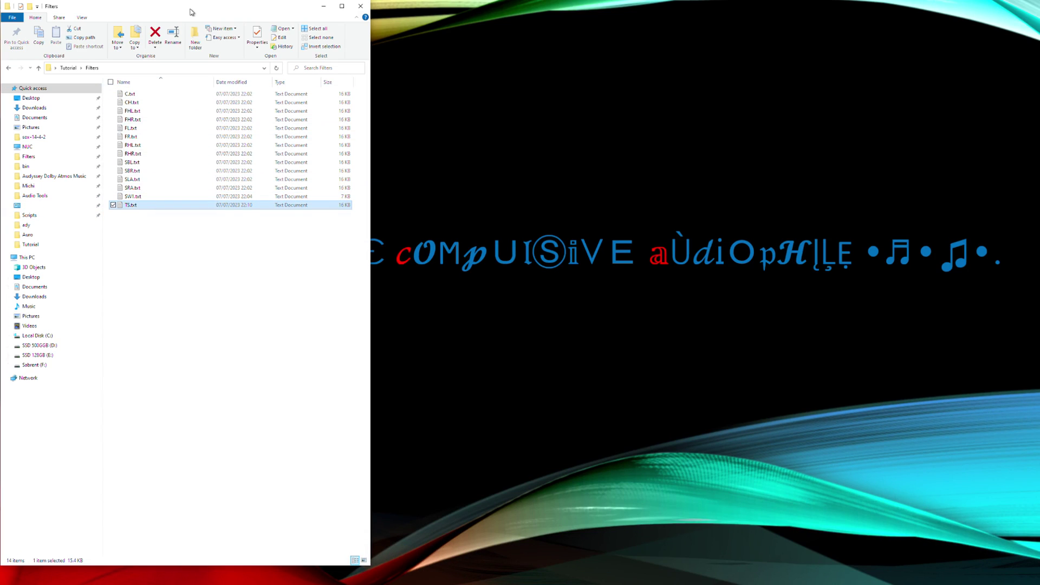
pyautogui.moveTo(191, 12); pyautogui.dragTo(494, 17)
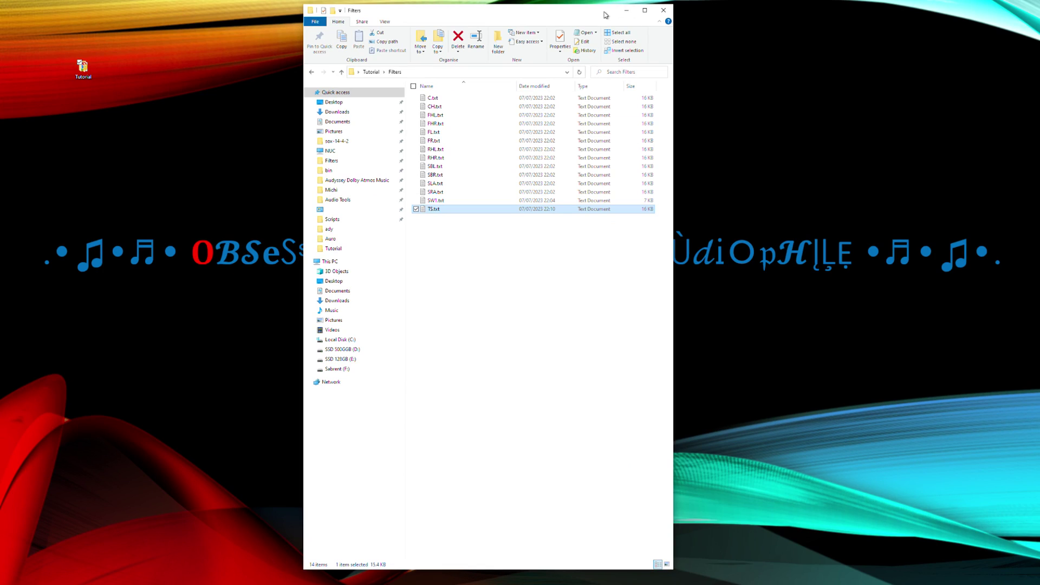
pyautogui.click(371, 71)
pyautogui.click(444, 108)
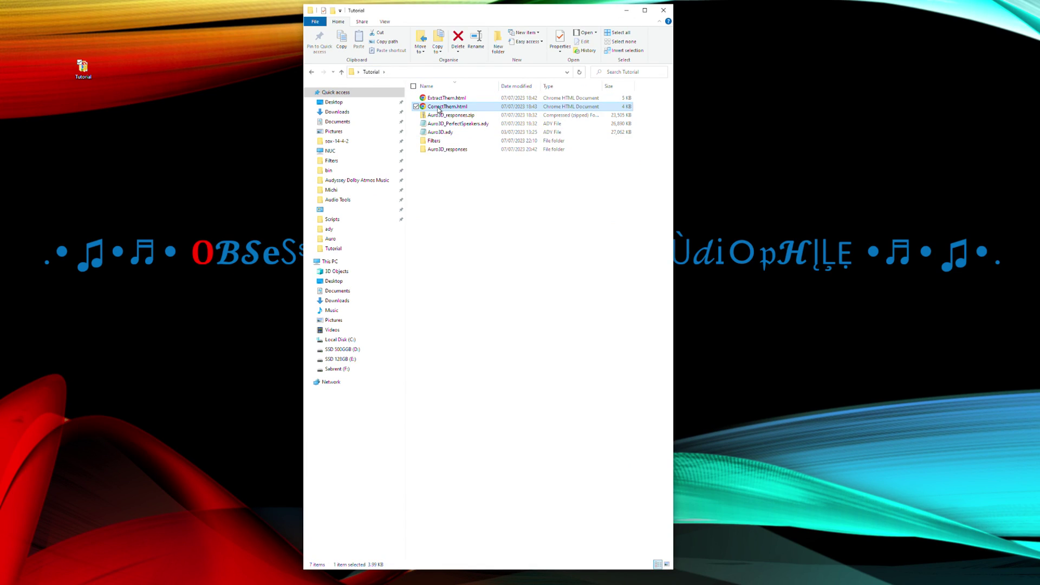
pyautogui.doubleClick(438, 107)
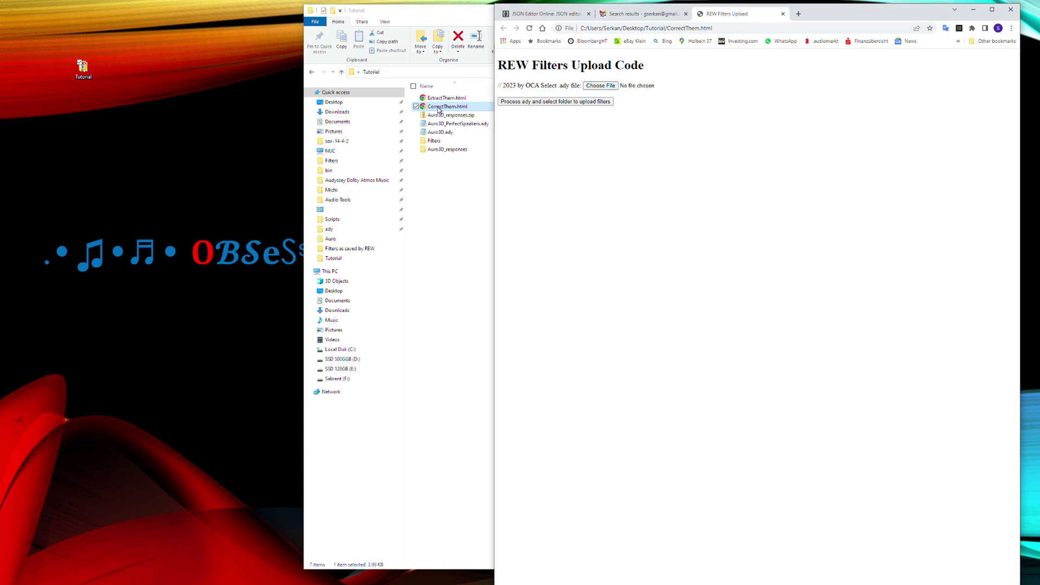
# - Choose Auro3D_PerfectSpeakers.ady from the Tutorial folder as the .ady file for the REW filters upload
pyautogui.click(607, 86)
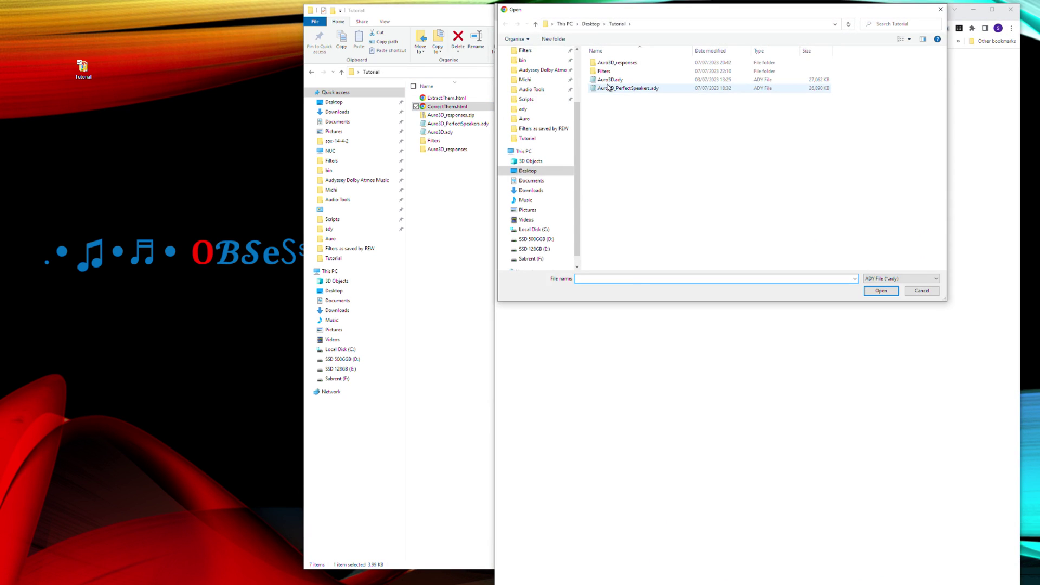
pyautogui.click(626, 90)
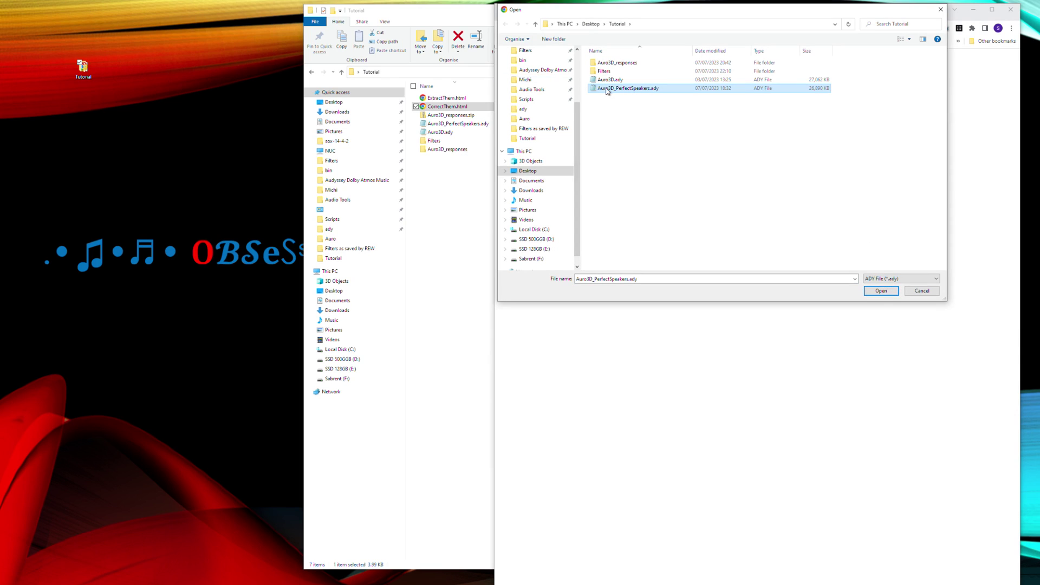
pyautogui.click(876, 294)
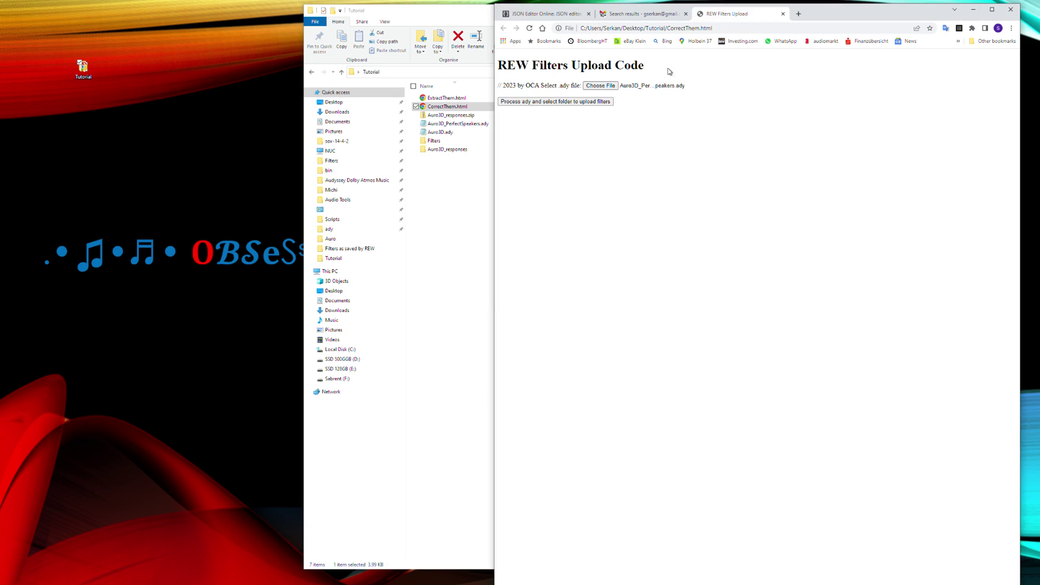
# - Start processing the ady file and browse to the Filters folder for the filter upload
pyautogui.click(556, 102)
pyautogui.scroll(-5, 848, 118)
pyautogui.scroll(5, 848, 113)
pyautogui.moveTo(844, 81); pyautogui.dragTo(854, 122)
pyautogui.scroll(-3, 845, 92)
pyautogui.click(828, 143)
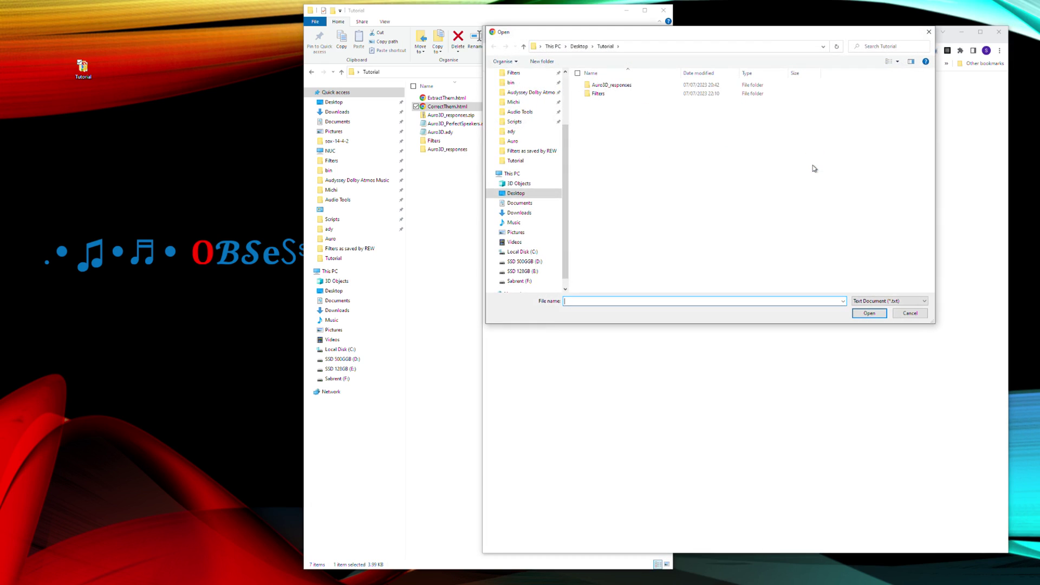
pyautogui.click(598, 96)
pyautogui.doubleClick(598, 97)
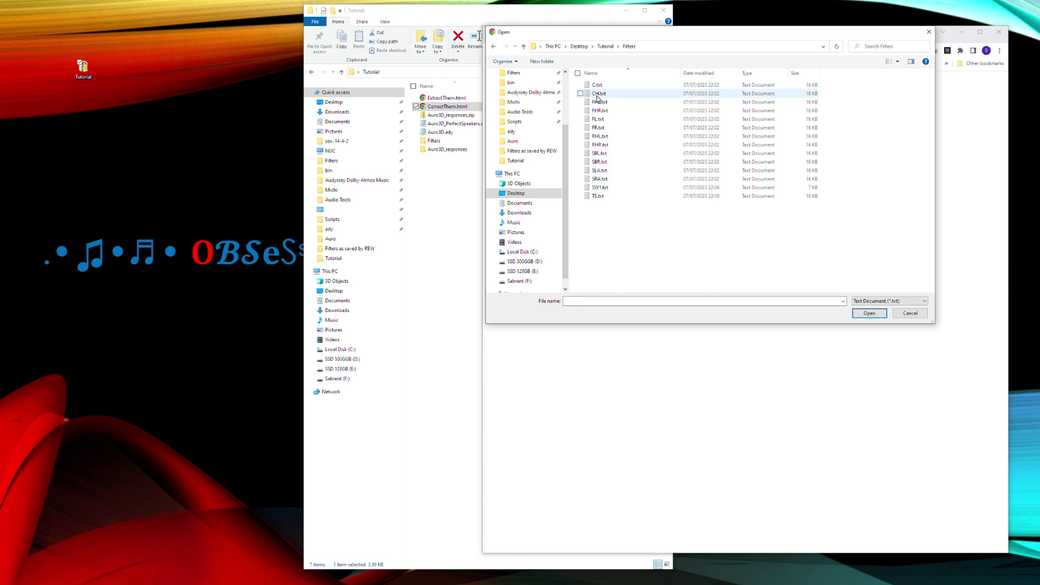
# - Upload all the filter text files from C.txt through TS.txt and save the result as FiltersApplied.ady in the Tutorial folder
pyautogui.click(605, 87)
pyautogui.hotkey('shift', 'Down')
pyautogui.hotkey('shift', 'Down')
pyautogui.hotkey('shift', 'Down')
pyautogui.hotkey('shift', 'Down')
pyautogui.hotkey('shift', 'Down')
pyautogui.hotkey('shift', 'Down')
pyautogui.hotkey('shift', 'Down')
pyautogui.hotkey('shift', 'Down')
pyautogui.hotkey('shift', 'Down')
pyautogui.hotkey('shift', 'Down')
pyautogui.hotkey('shift', 'Down')
pyautogui.hotkey('shift', 'Down')
pyautogui.hotkey('shift', 'Down')
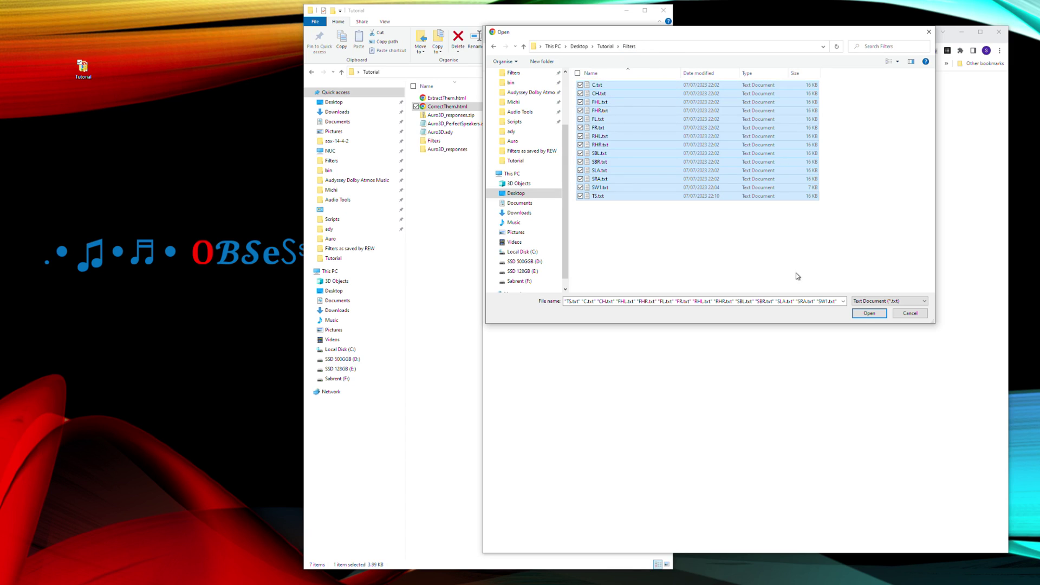
pyautogui.click(868, 314)
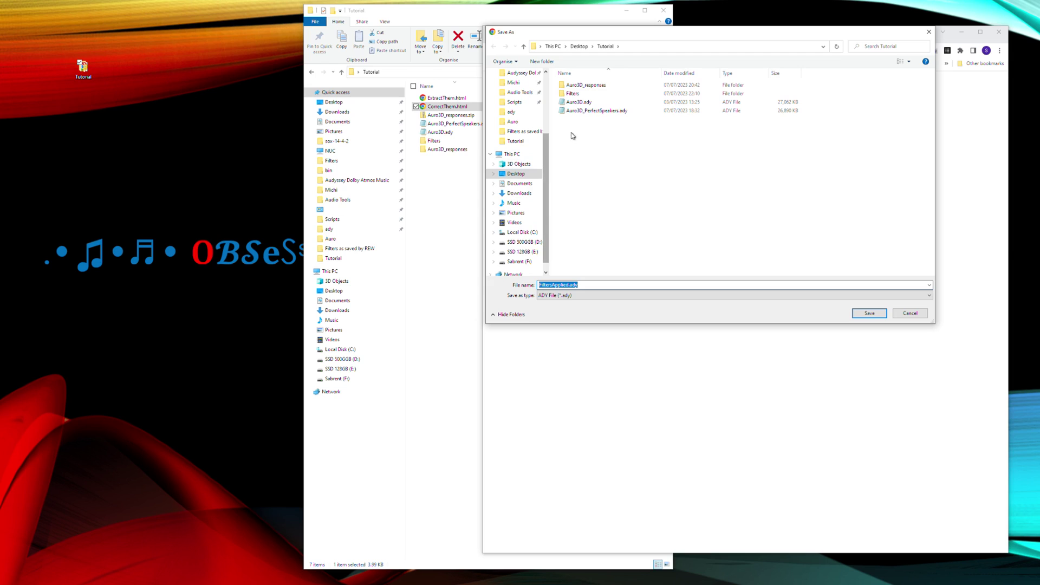
pyautogui.click(870, 314)
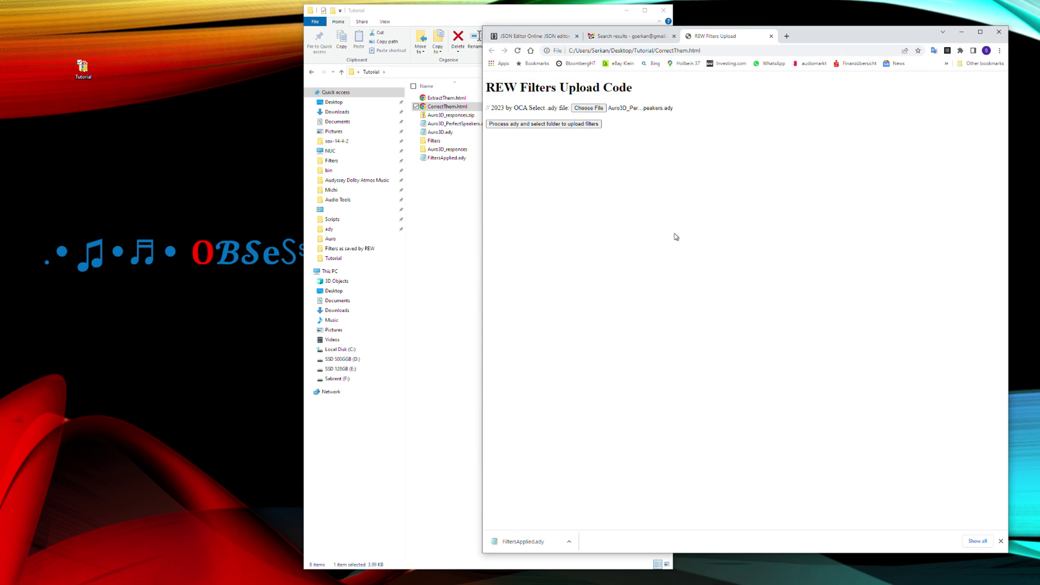
# - Load FiltersApplied.ady into the second document of JSON Editor Online and maximise the browser window
pyautogui.click(543, 38)
pyautogui.moveTo(441, 158); pyautogui.dragTo(854, 308)
pyautogui.moveTo(445, 159); pyautogui.dragTo(790, 271)
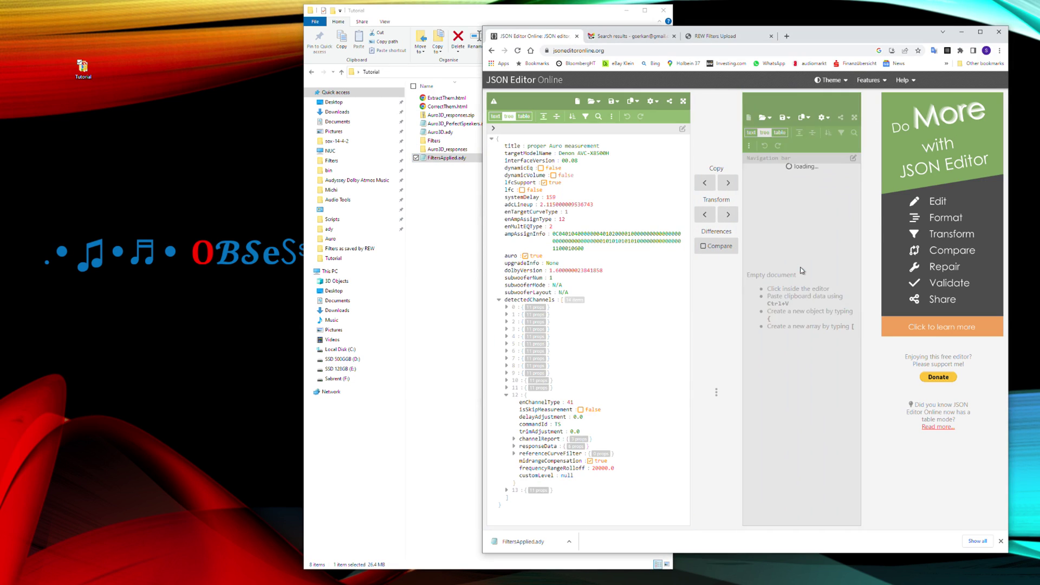
pyautogui.click(981, 31)
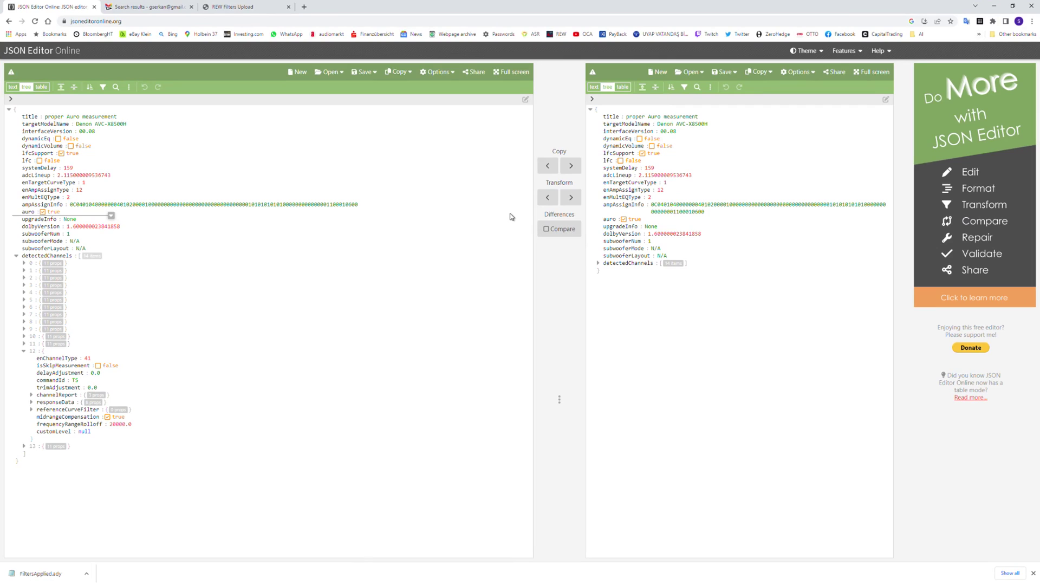
# - Inspect the responseData values of detected channel 0 in the original document, then collapse them again
pyautogui.click(24, 262)
pyautogui.click(31, 314)
pyautogui.click(39, 322)
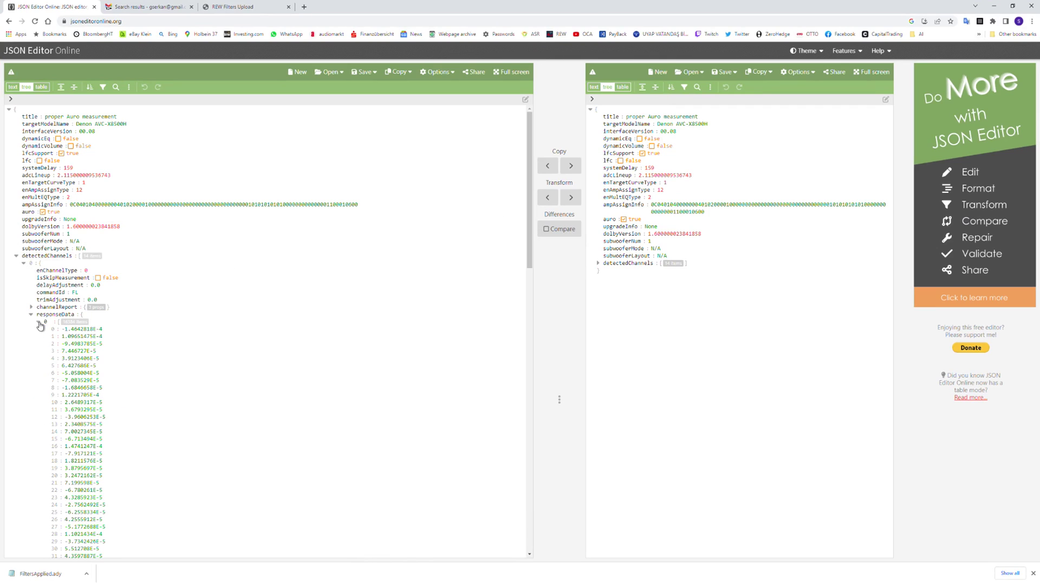
pyautogui.click(38, 321)
pyautogui.click(31, 315)
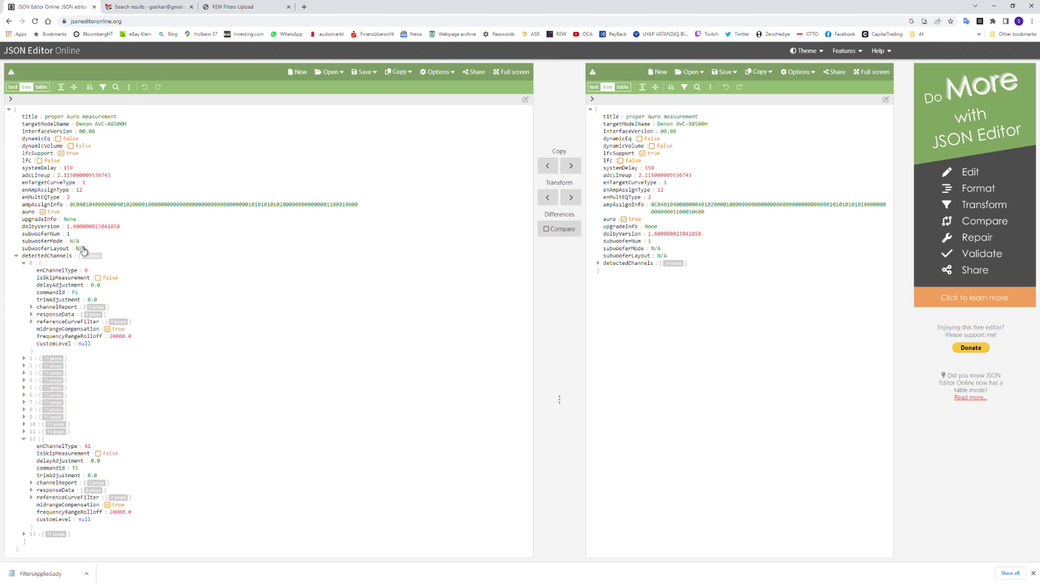
# - Examine the responseData and customTargetCurvePoints of detected channel 0 (FL) in the FiltersApplied document
pyautogui.click(598, 263)
pyautogui.click(605, 270)
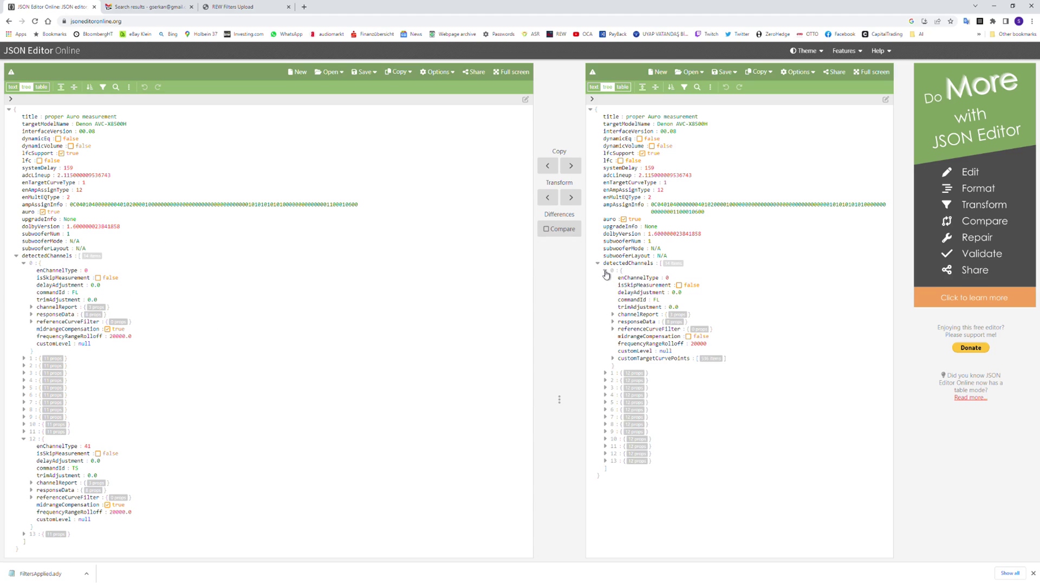
pyautogui.click(613, 321)
pyautogui.click(620, 330)
pyautogui.click(620, 329)
pyautogui.click(612, 323)
pyautogui.click(612, 359)
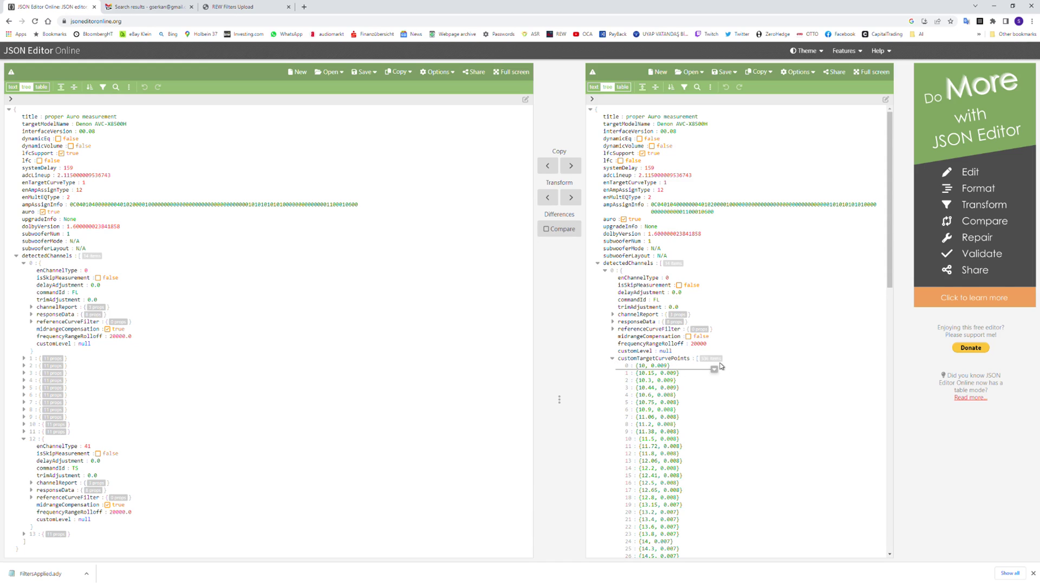
pyautogui.scroll(-12, 745, 412)
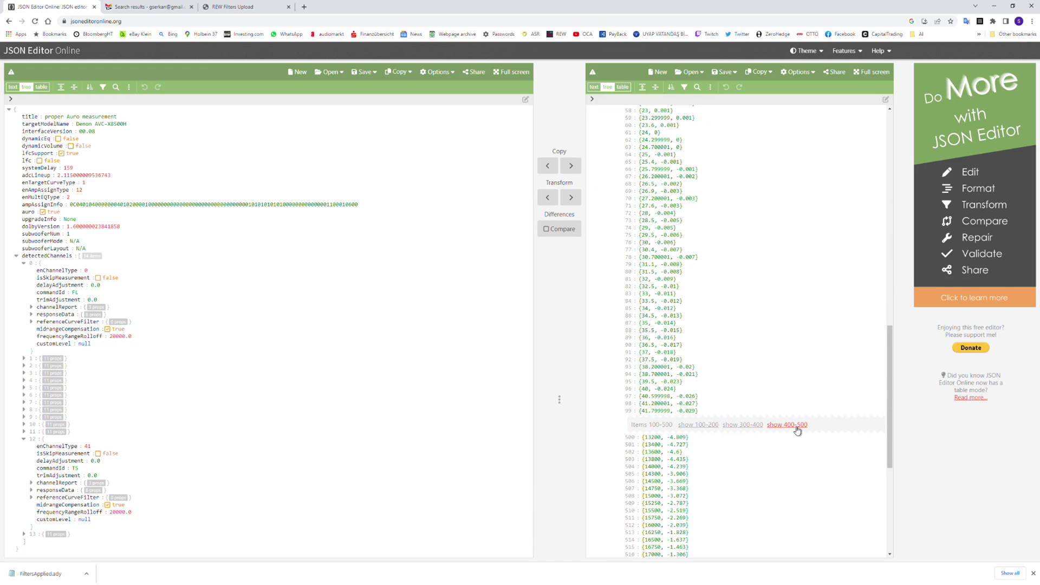
pyautogui.scroll(-5, 797, 431)
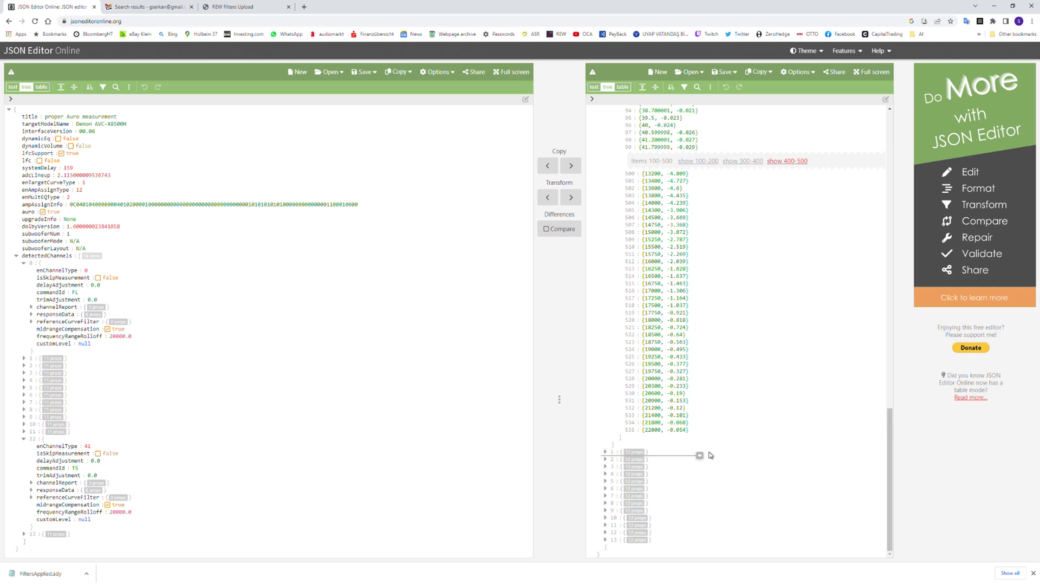
# - Review the customTargetCurvePoints of detected channel 11 (CH) in the FiltersApplied document, then collapse the list
pyautogui.click(606, 525)
pyautogui.scroll(-2, 607, 520)
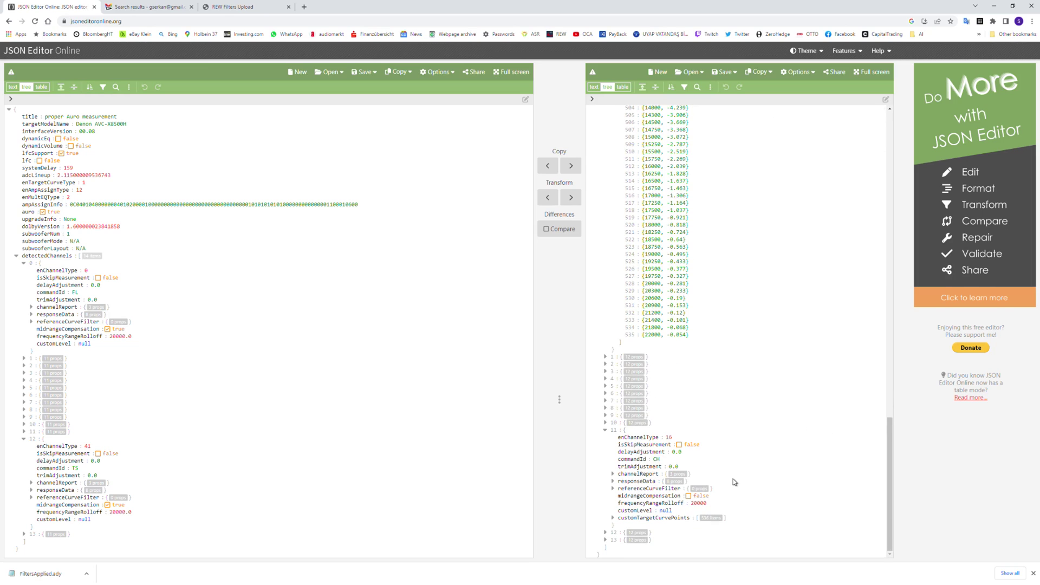
pyautogui.click(610, 518)
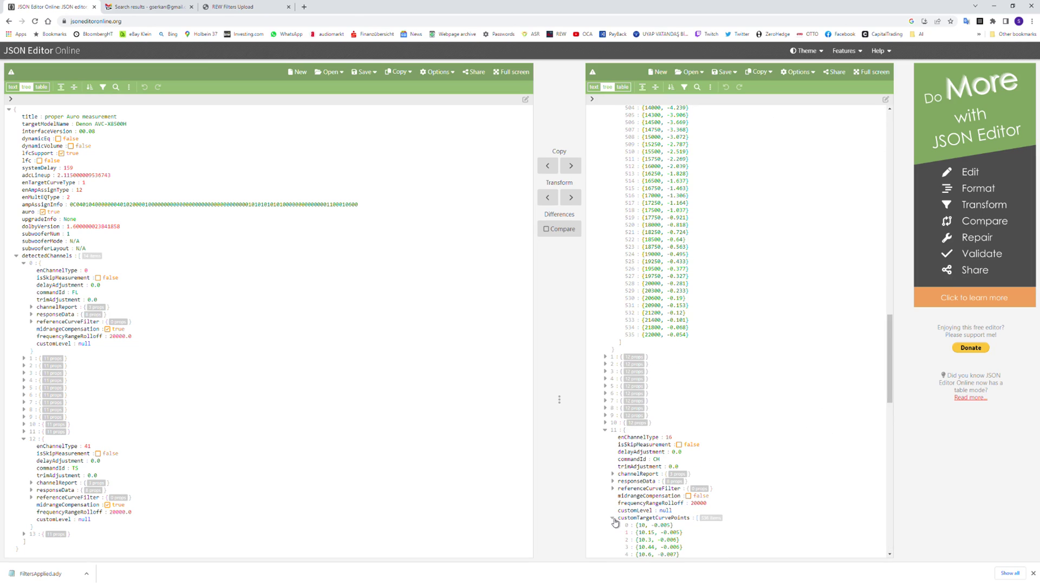
pyautogui.scroll(-10, 738, 482)
pyautogui.scroll(6, 612, 199)
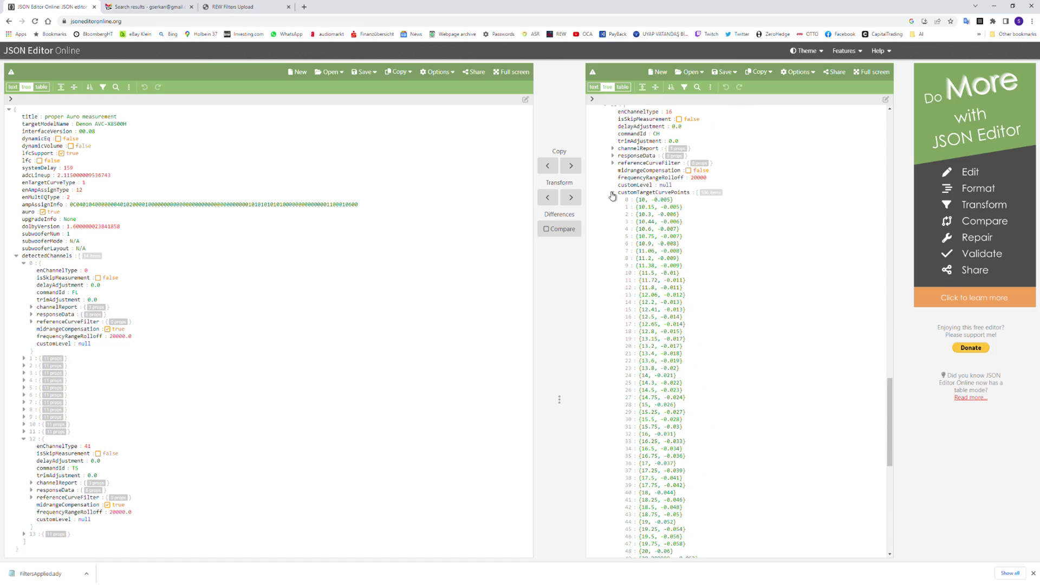
pyautogui.click(612, 196)
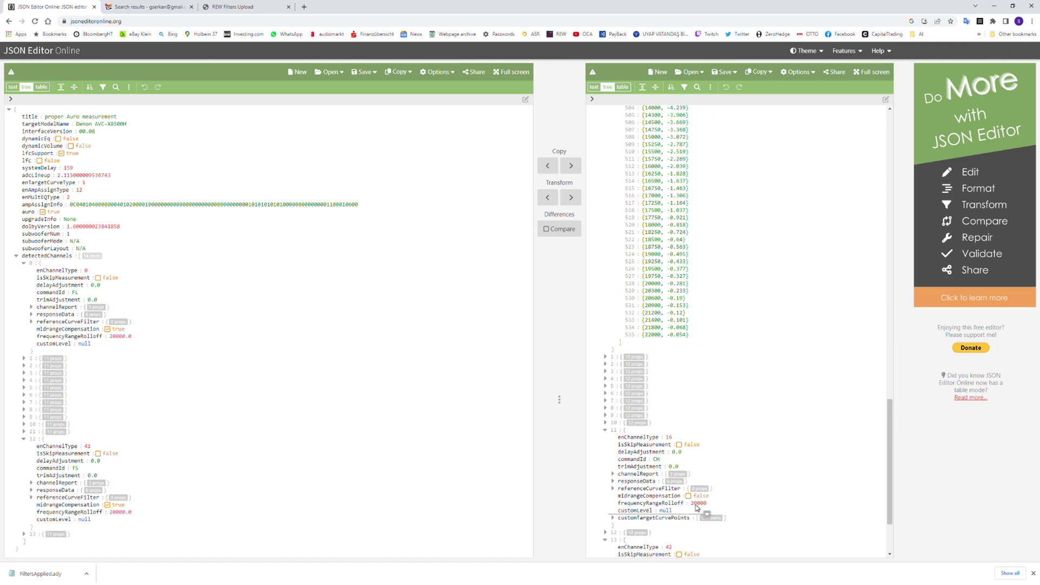
# - Expand the customTargetCurvePoints of channel 13 (SW1) and check channel 0's channelReport in the FiltersApplied document
pyautogui.scroll(-2, 697, 508)
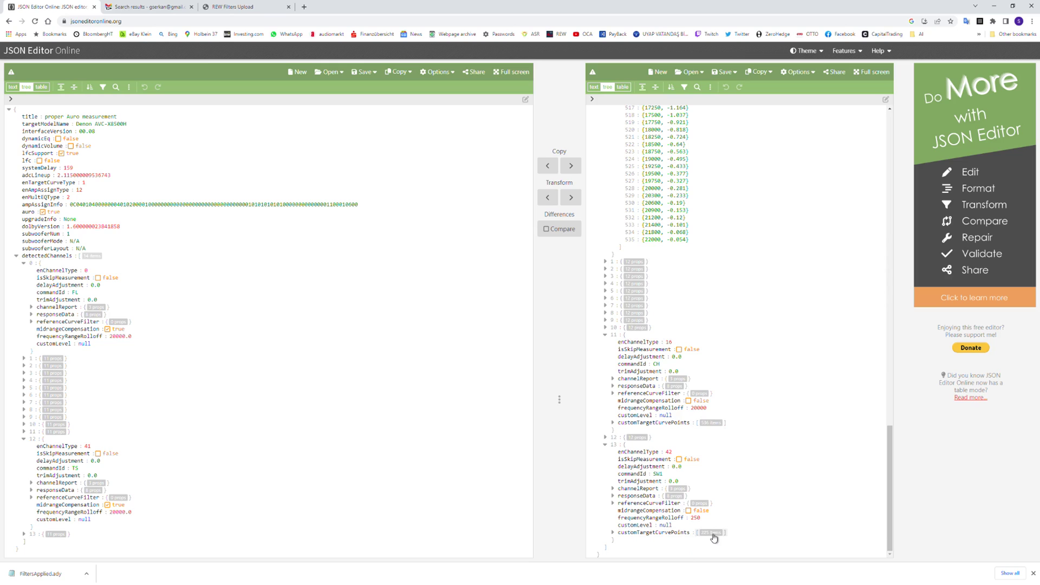
pyautogui.click(613, 532)
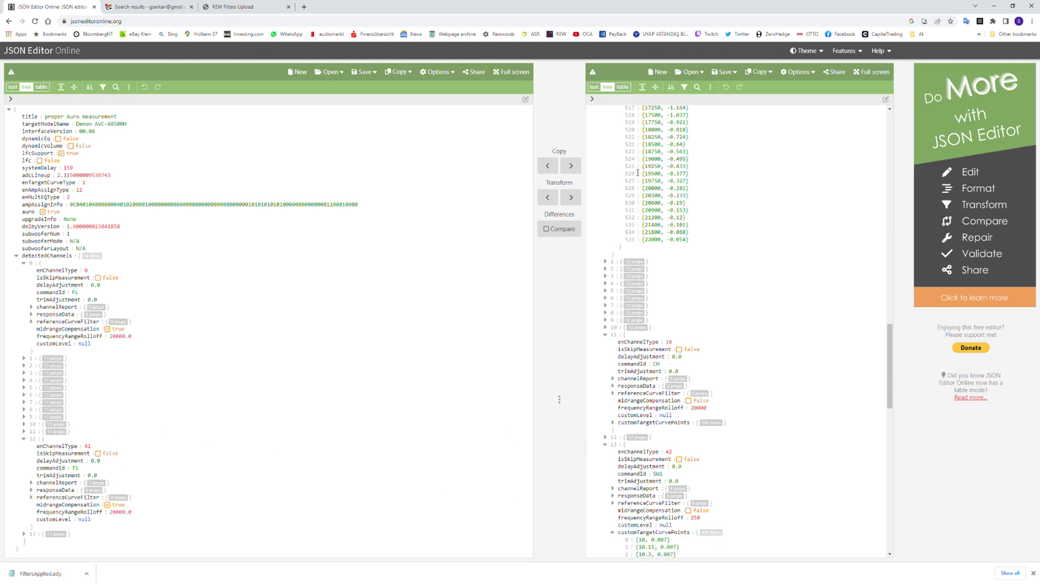
pyautogui.scroll(20, 679, 227)
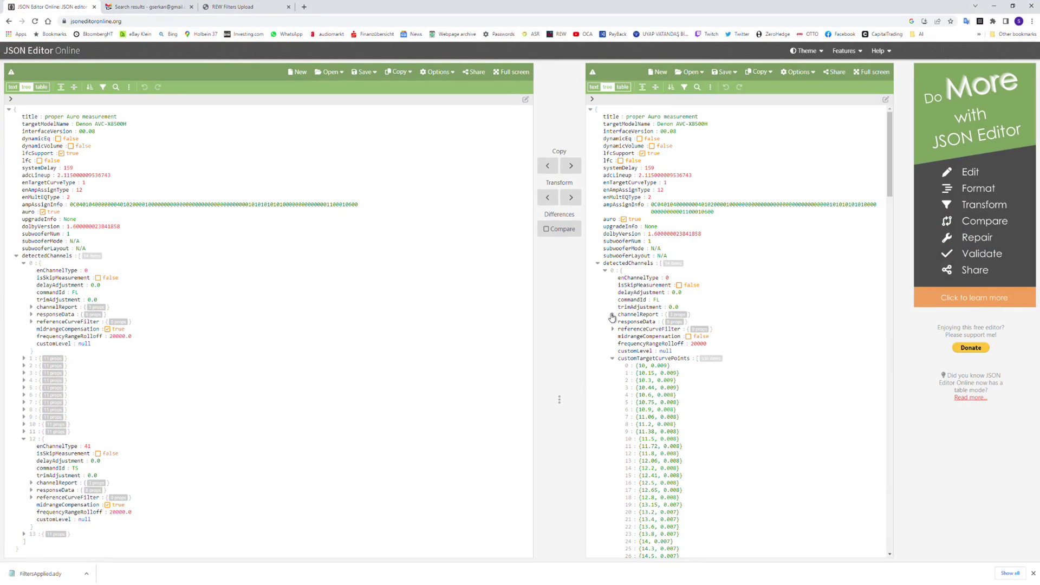
pyautogui.click(613, 316)
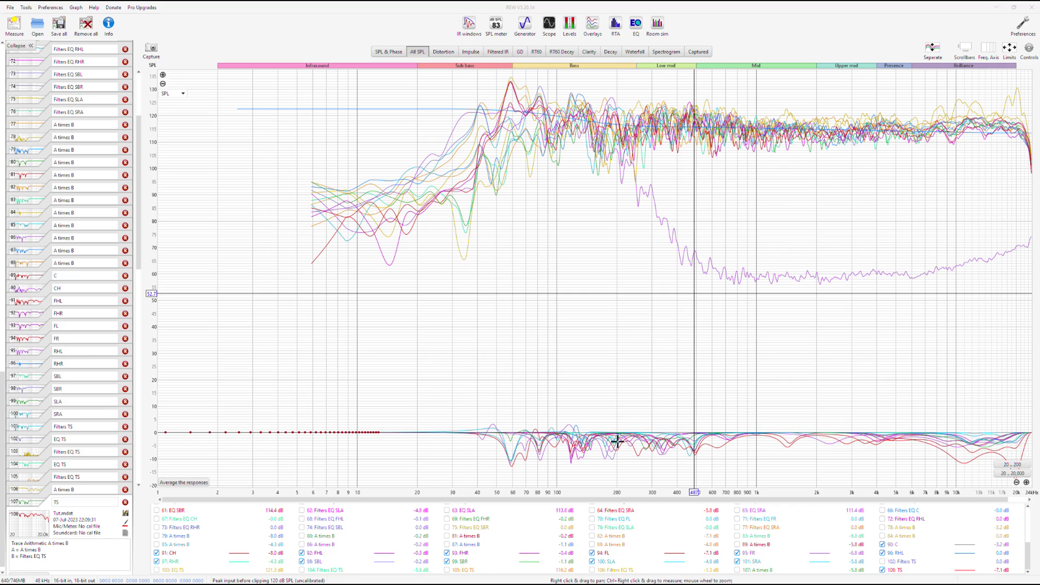
# - Switch to REW, invert the measurement selection in the All SPL graph and remove the selected measurements
pyautogui.scroll(5, 758, 539)
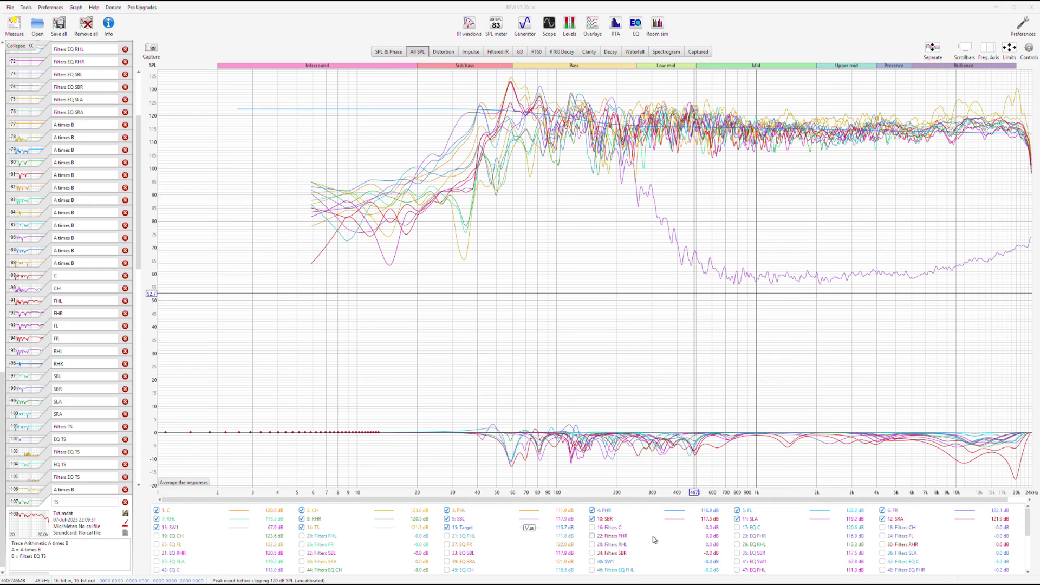
pyautogui.scroll(-5, 652, 536)
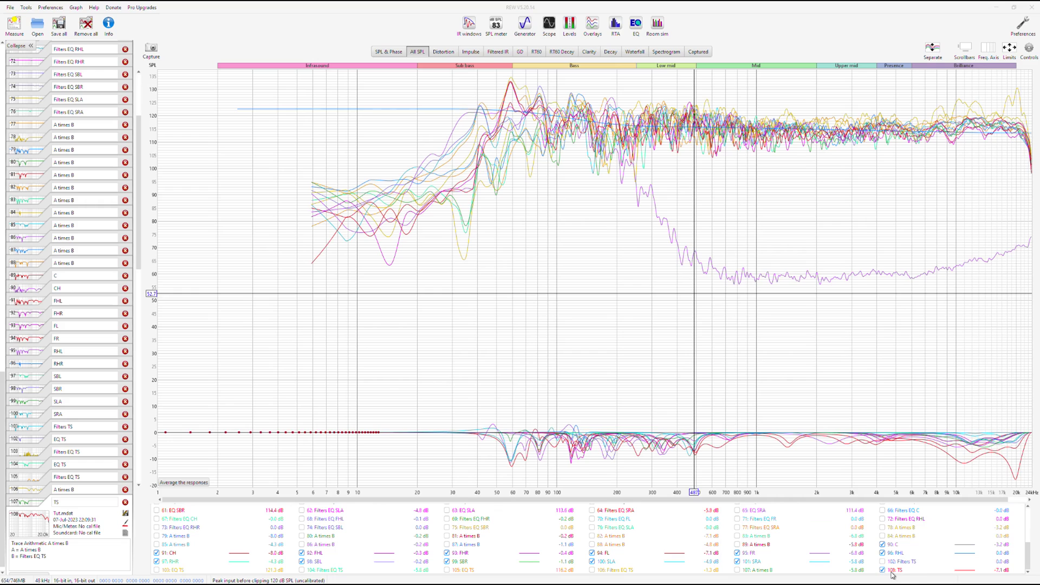
pyautogui.rightClick(660, 525)
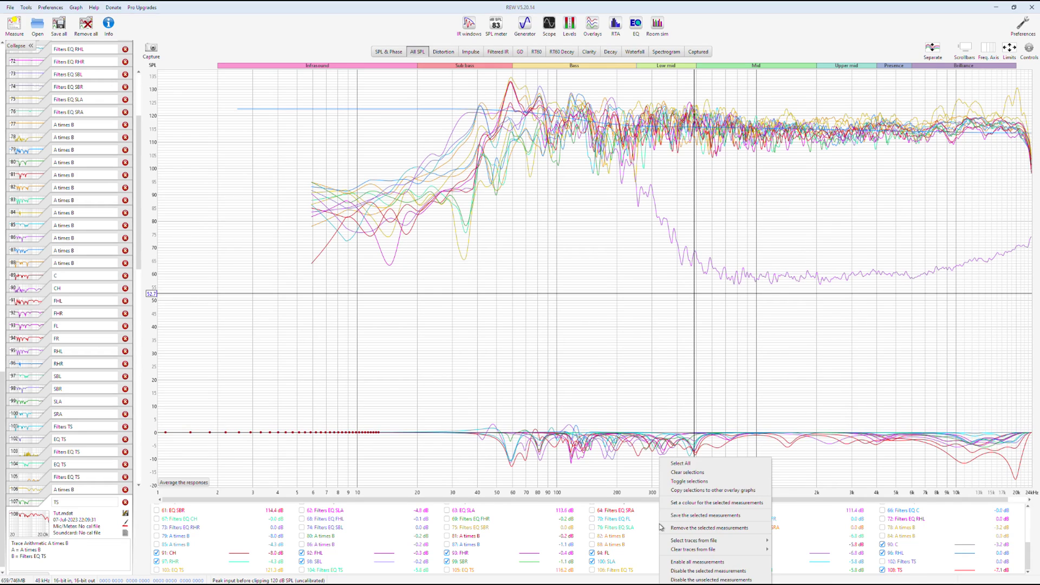
pyautogui.click(680, 482)
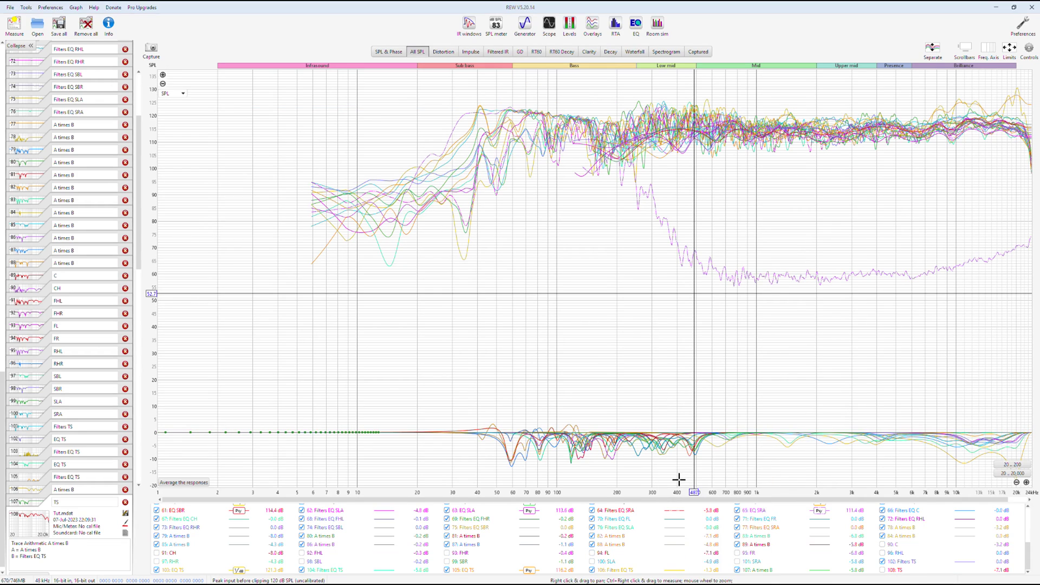
pyautogui.rightClick(648, 531)
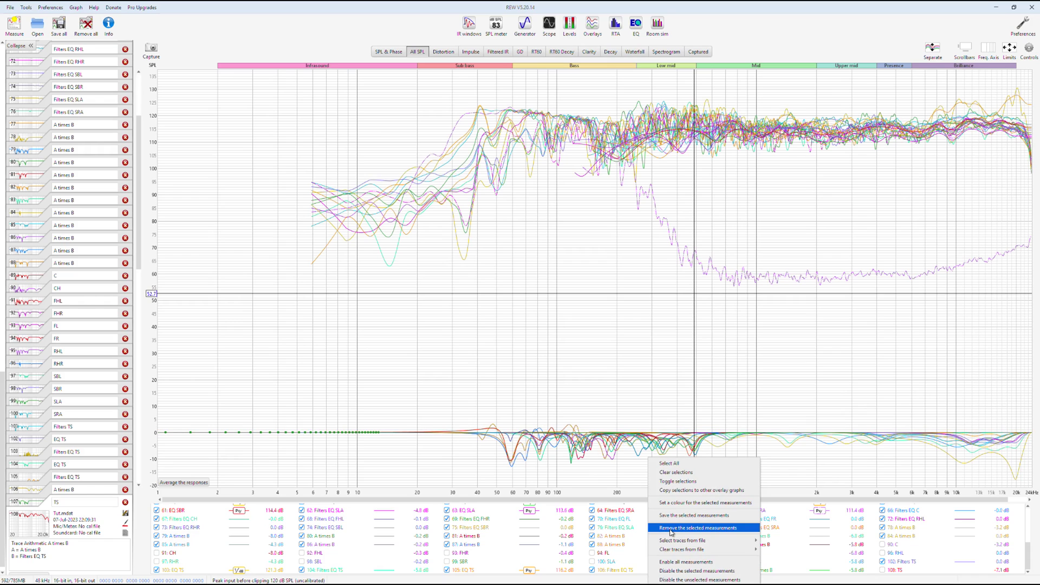
pyautogui.click(671, 528)
pyautogui.click(588, 512)
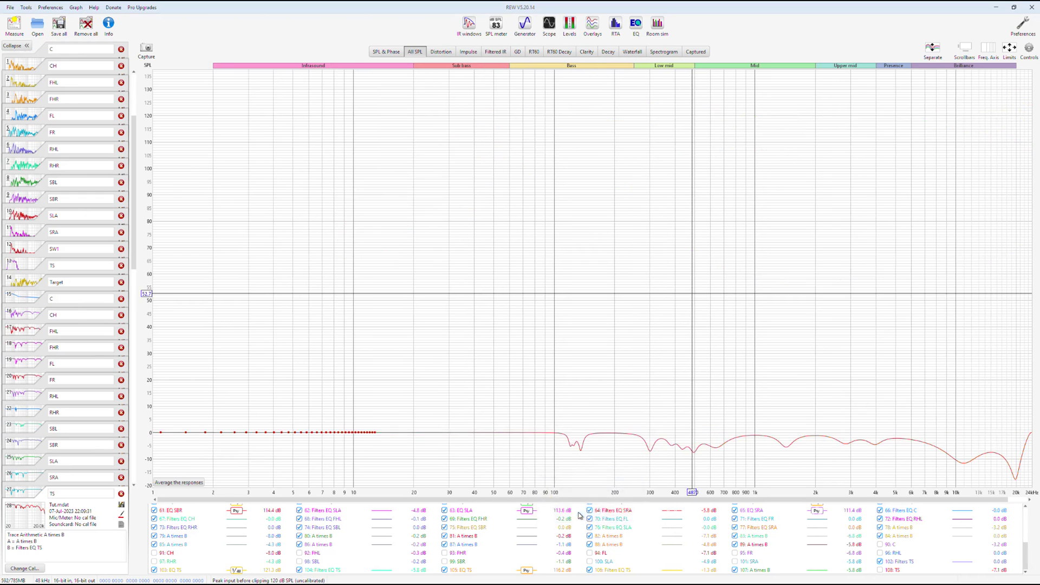
# - Select all remaining measurements so that their traces are displayed in the All SPL graph
pyautogui.rightClick(641, 548)
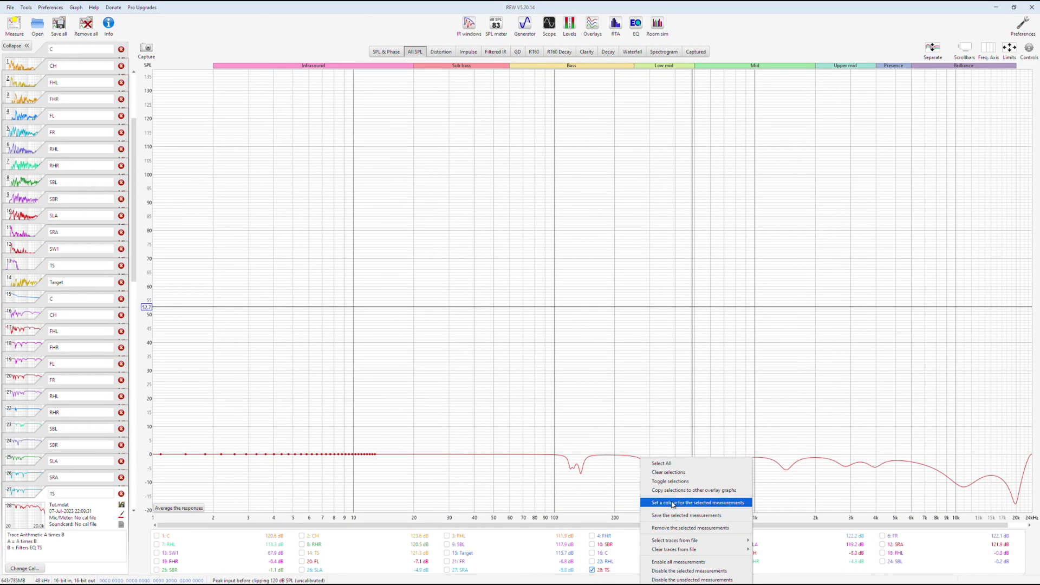
pyautogui.click(669, 464)
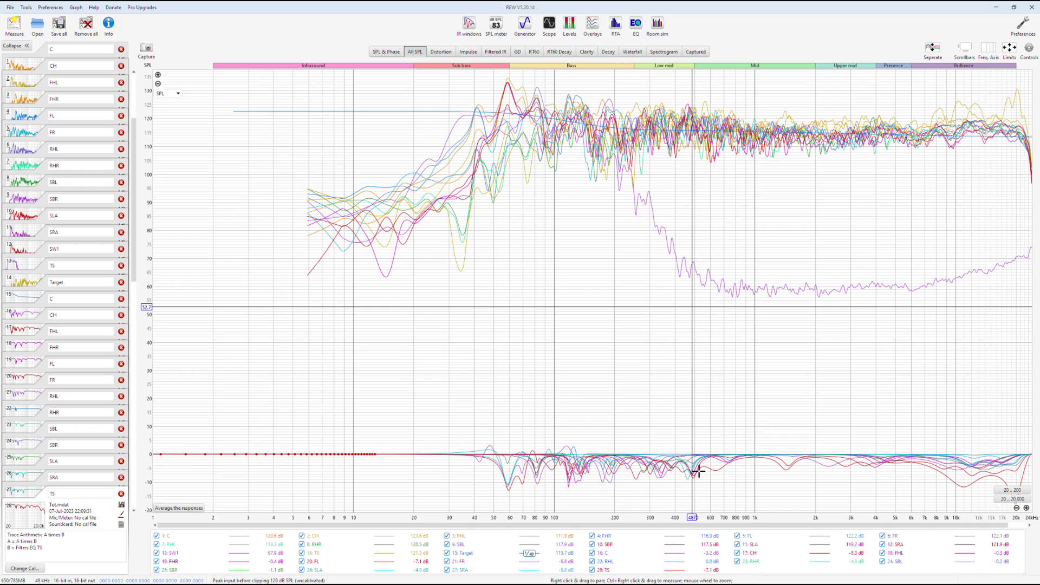
# - Open the View preferences and check the speed of sound and maximum measurements settings
pyautogui.click(1023, 24)
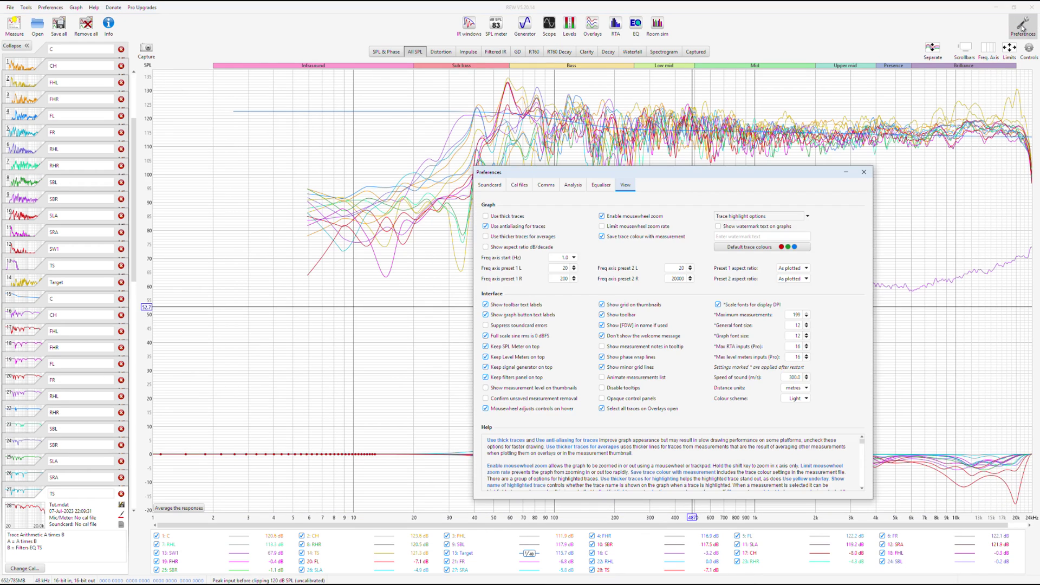
pyautogui.doubleClick(793, 377)
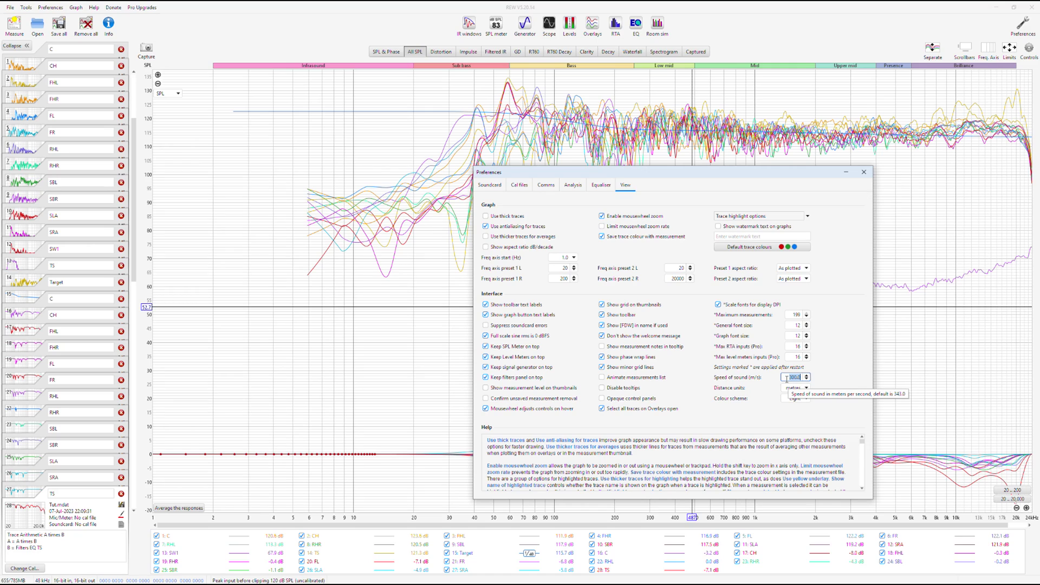
pyautogui.click(801, 314)
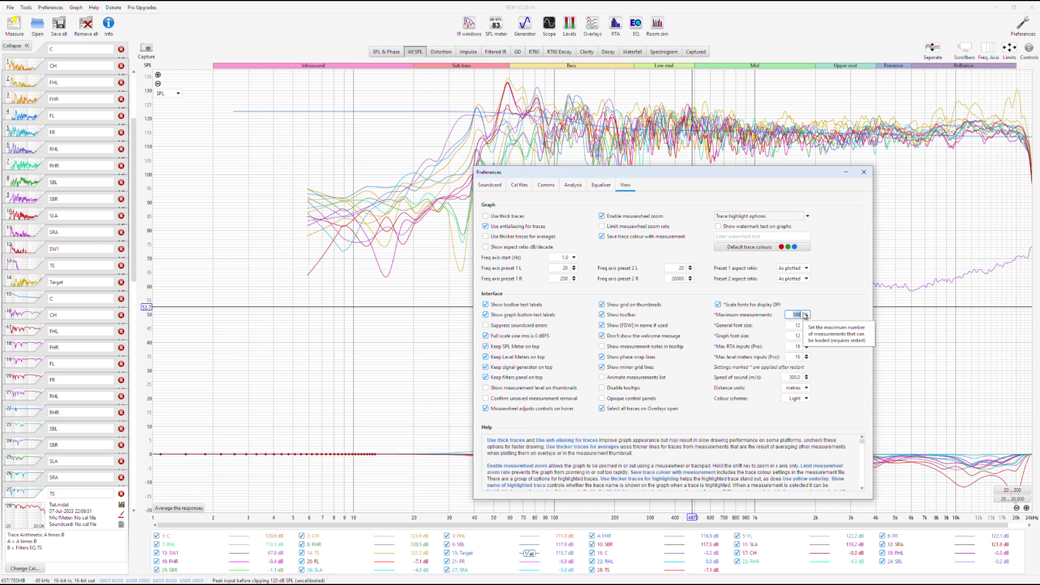
# - Review the Equaliser, Analysis, Comms, Cal files and Soundcard preferences, and close the preferences
pyautogui.click(601, 185)
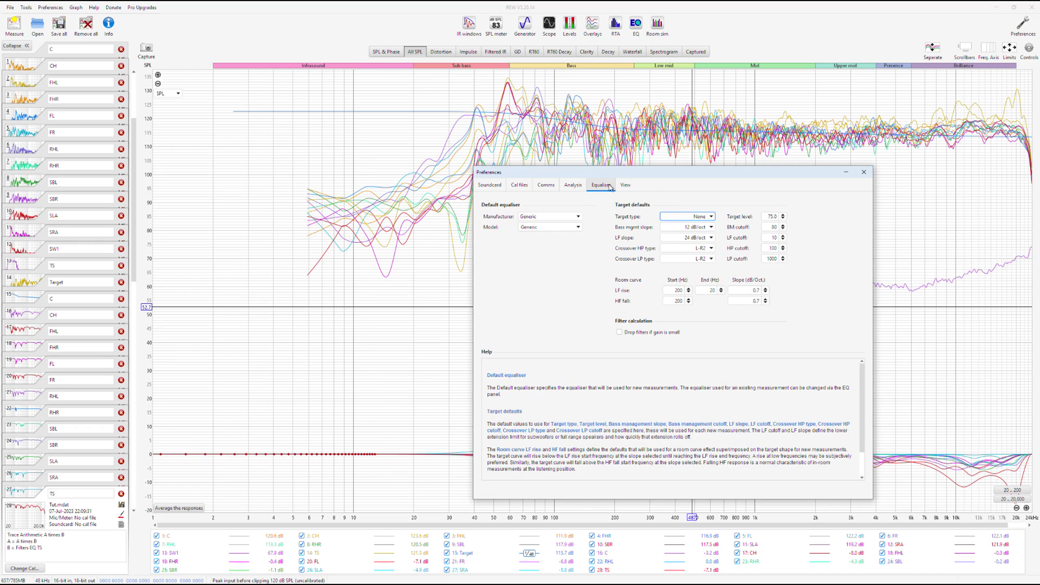
pyautogui.click(575, 186)
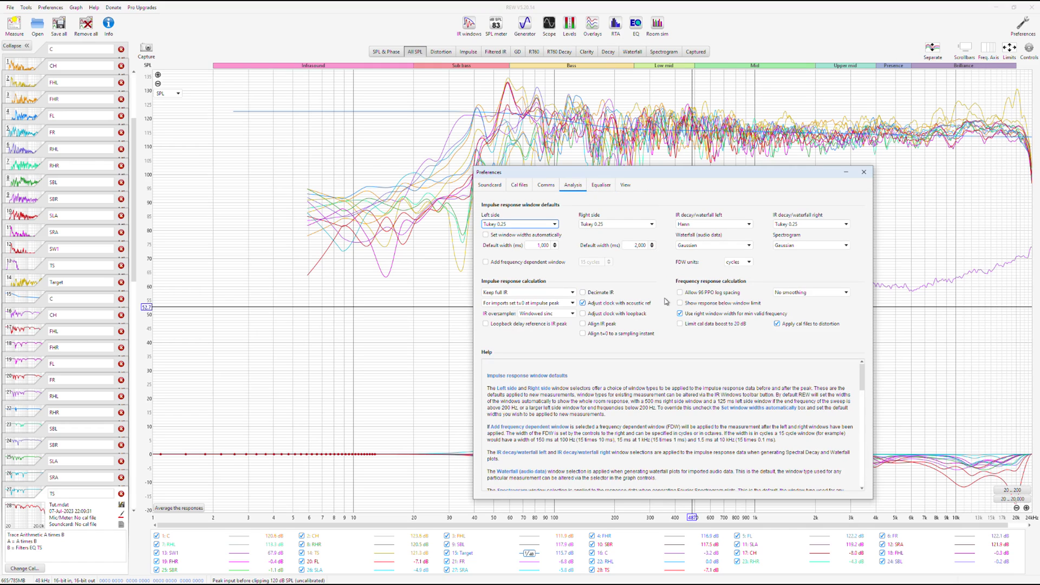
pyautogui.click(546, 186)
pyautogui.click(519, 186)
pyautogui.click(487, 188)
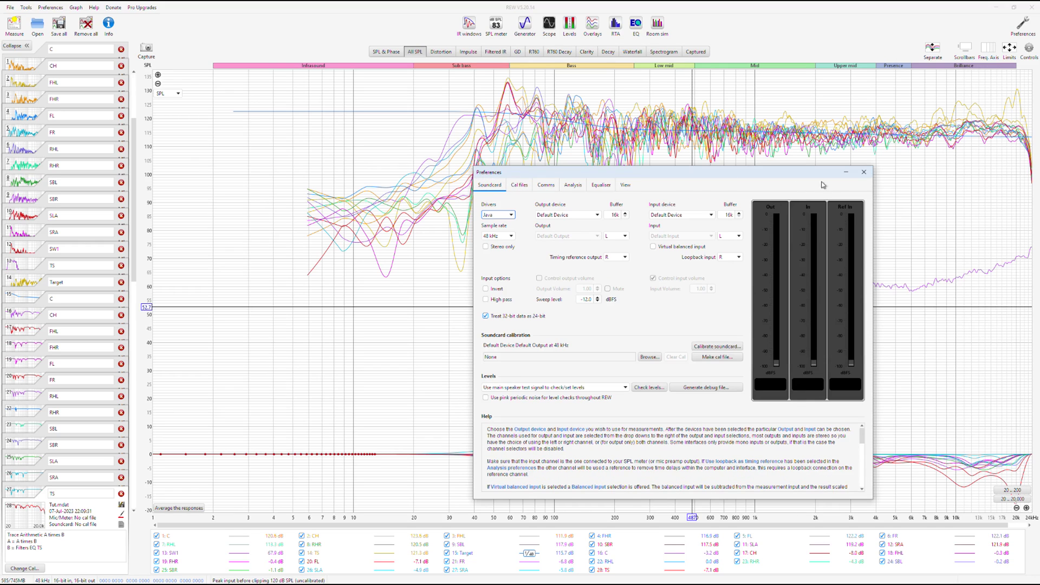
pyautogui.click(864, 171)
# - Reopen the preferences to look over the View settings again and close them
pyautogui.click(1022, 24)
pyautogui.click(625, 185)
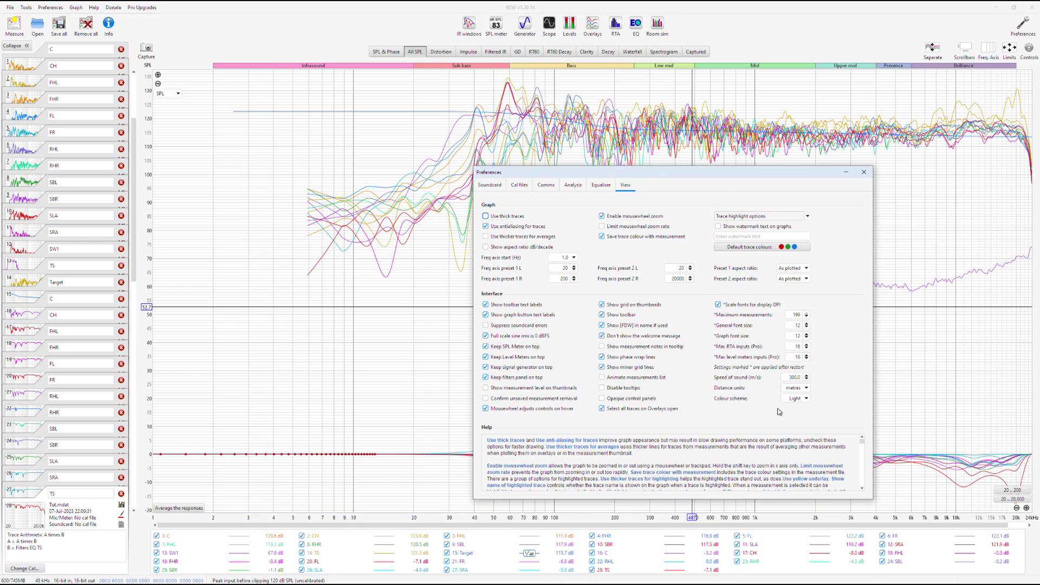
pyautogui.click(863, 172)
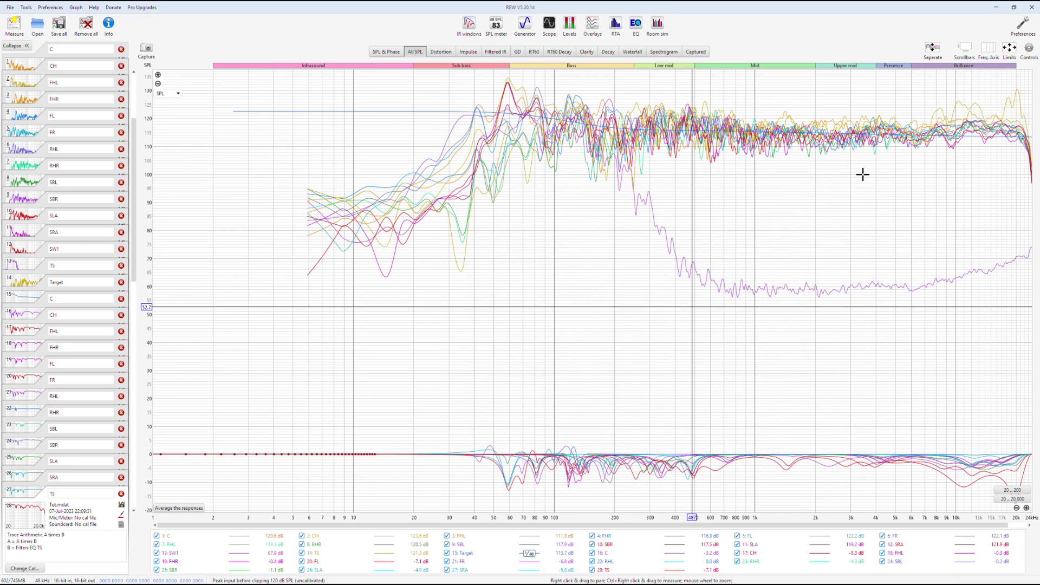
# - Clear the trace selections in the All SPL graph and display only the Target and SW1 traces
pyautogui.rightClick(491, 551)
pyautogui.click(512, 472)
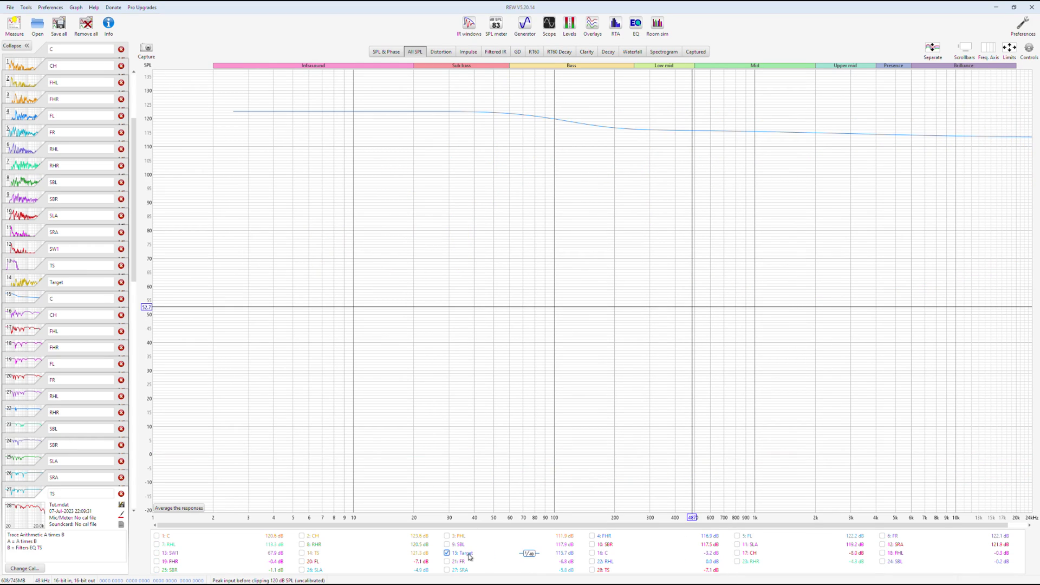
pyautogui.click(157, 553)
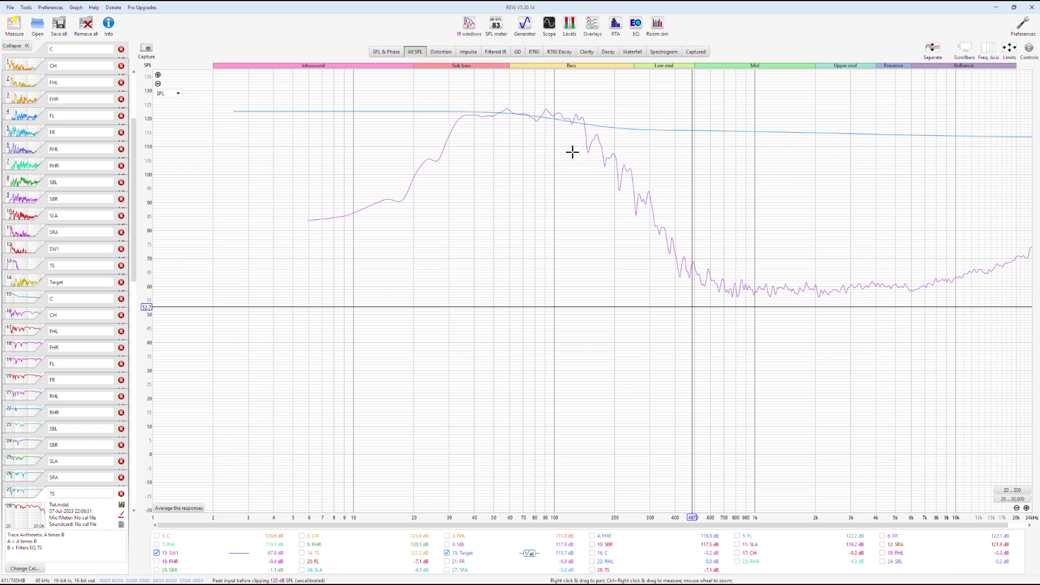
# - Open the measurement actions for SW1 and set its SPL offset to -3.6 dB
pyautogui.click(1026, 50)
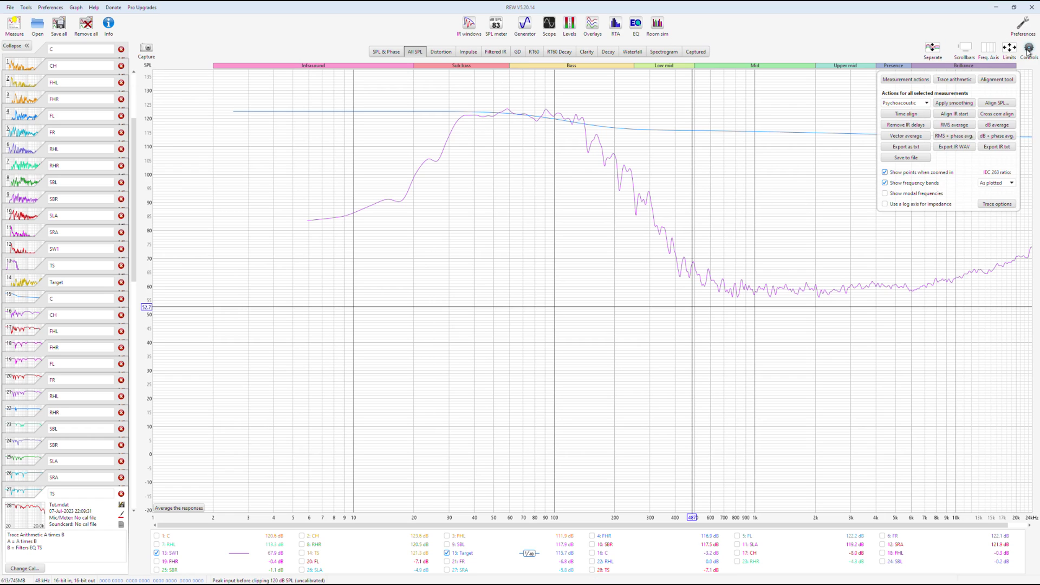
pyautogui.click(905, 80)
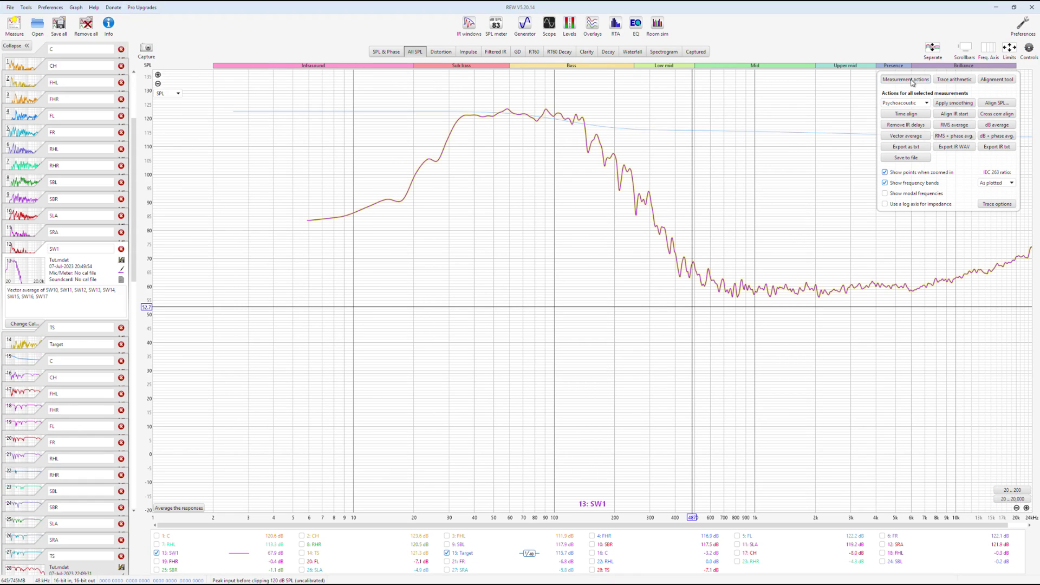
pyautogui.click(911, 80)
pyautogui.click(901, 384)
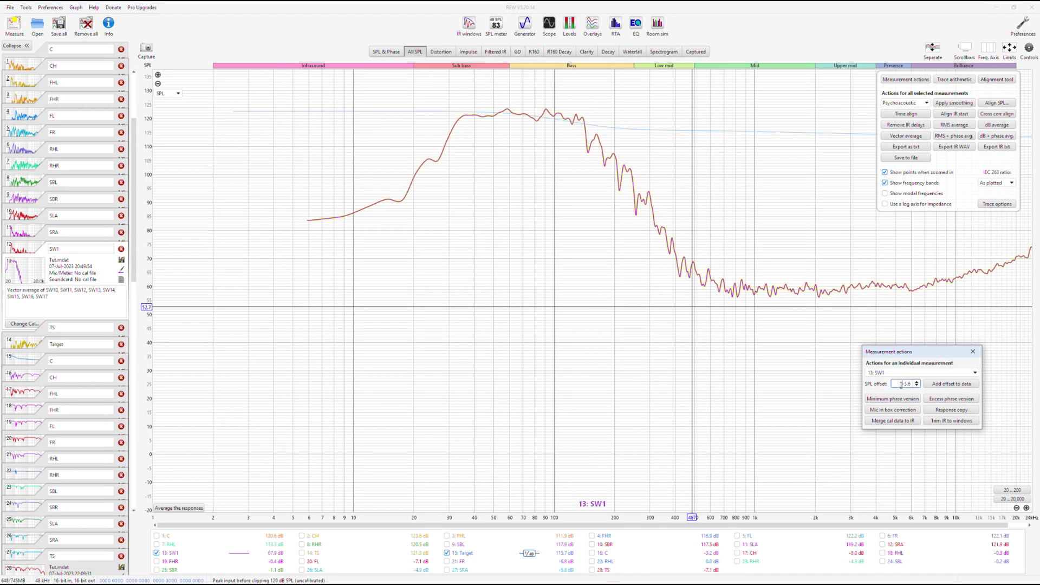
pyautogui.write('-3.6')
pyautogui.press('Return')
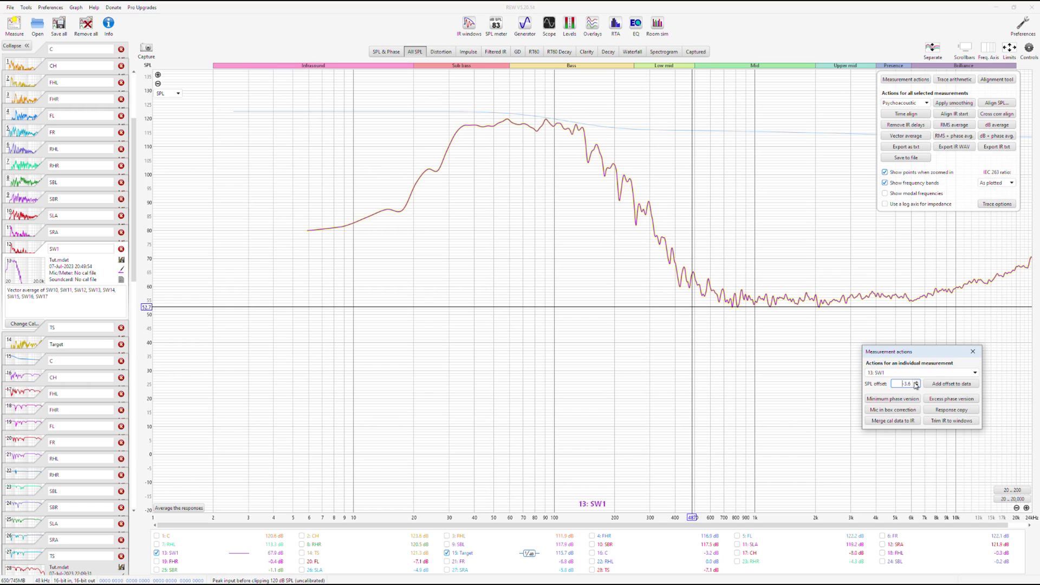
# - Fit the graph limits to the data and adjust SW1's SPL offset against the Target curve to -1.7 dB
pyautogui.click(1010, 48)
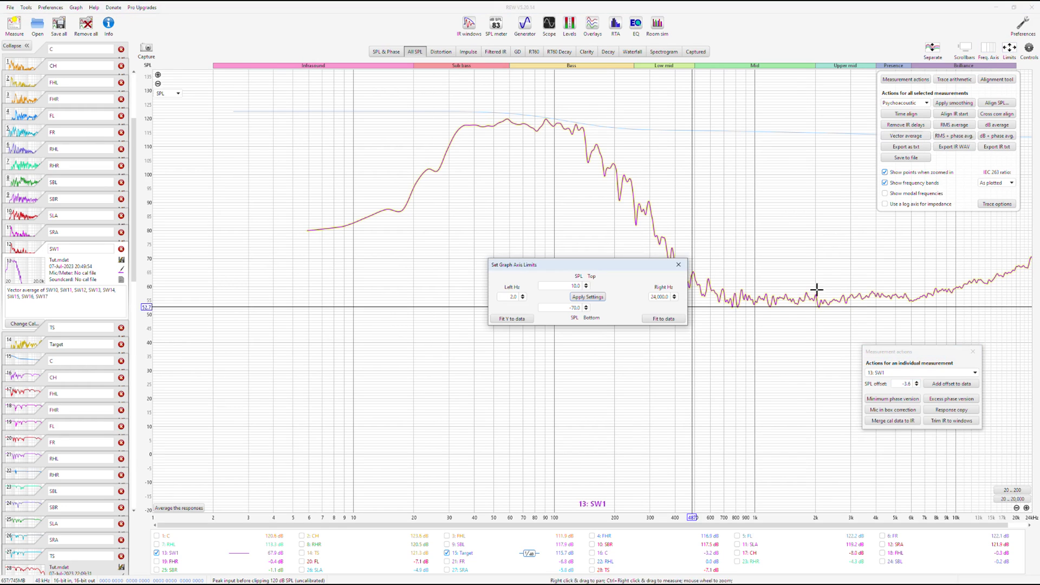
pyautogui.click(662, 321)
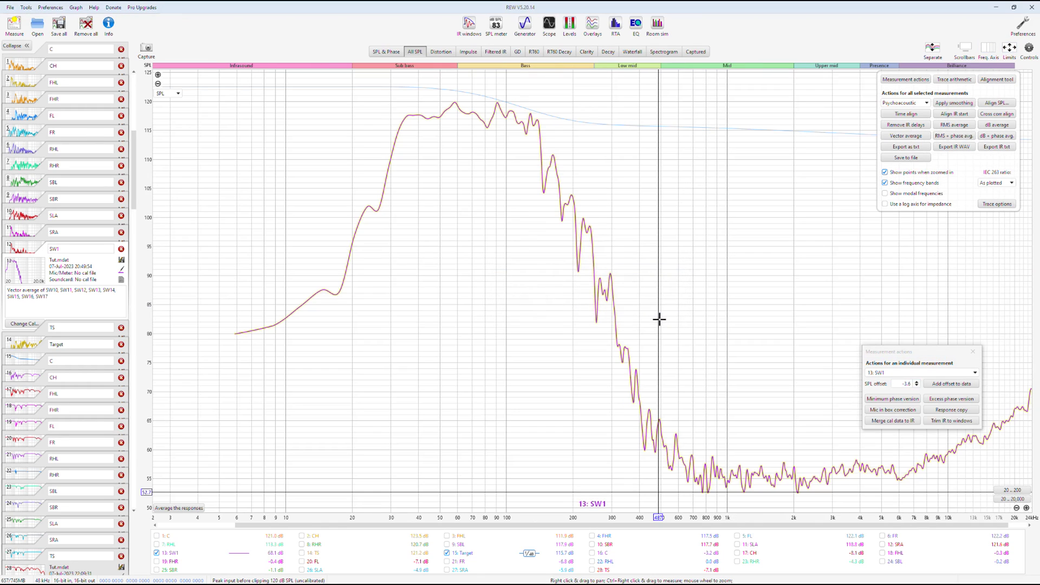
pyautogui.click(918, 382)
pyautogui.moveTo(917, 382); pyautogui.dragTo(917, 382)
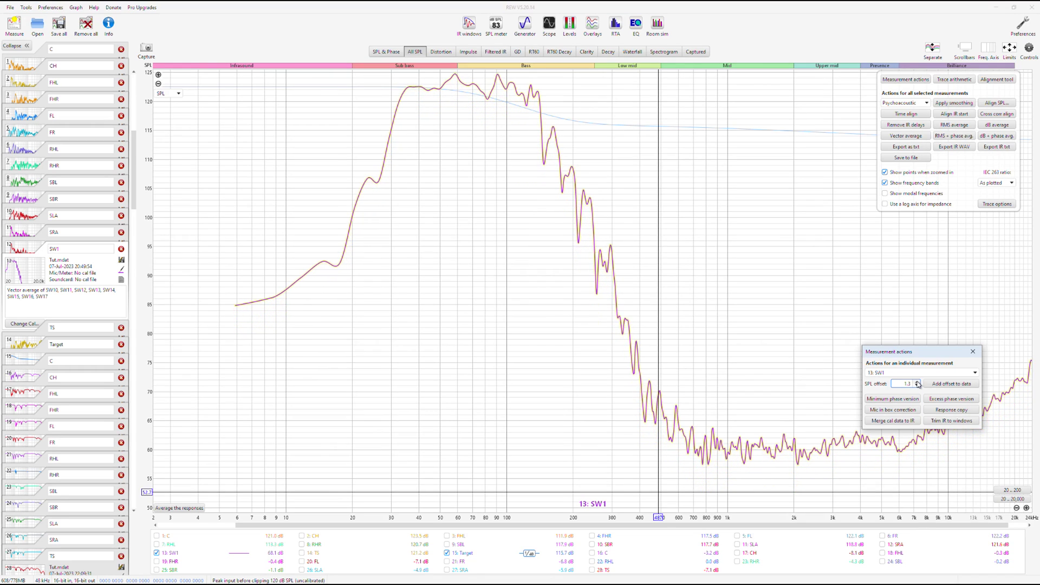
pyautogui.click(917, 381)
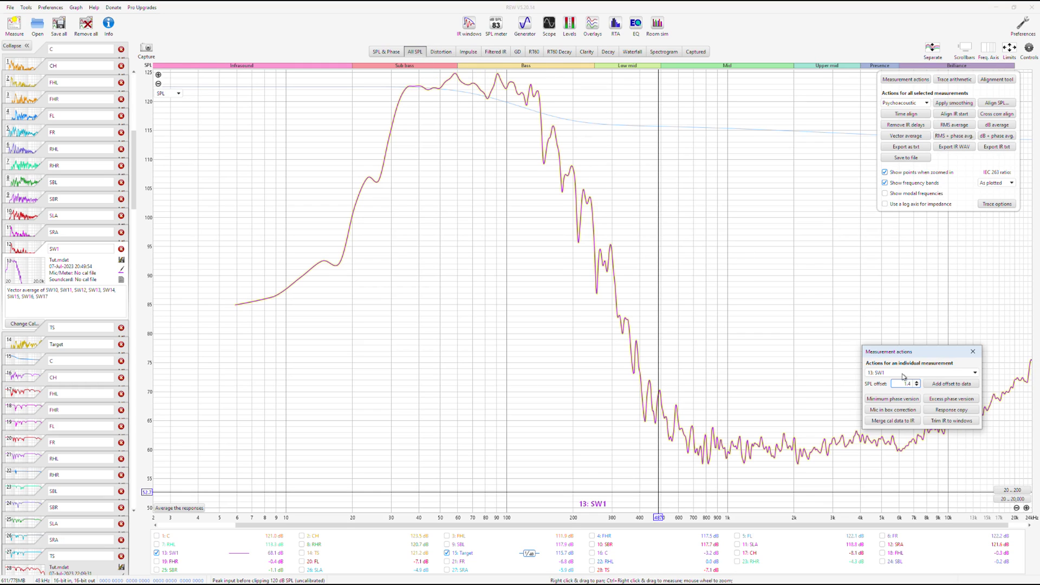
pyautogui.moveTo(917, 382); pyautogui.dragTo(917, 386)
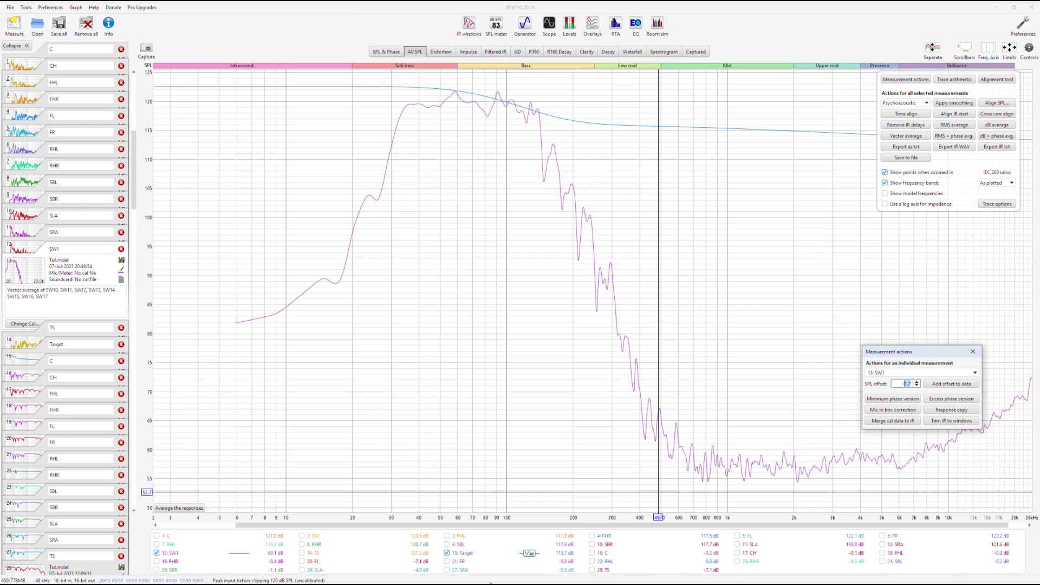
# - Switch to JSON Editor Online, try a customLevel of -2.5 for detected channel 13 (SW1) in the original document, and restore it to null
pyautogui.click(1014, 7)
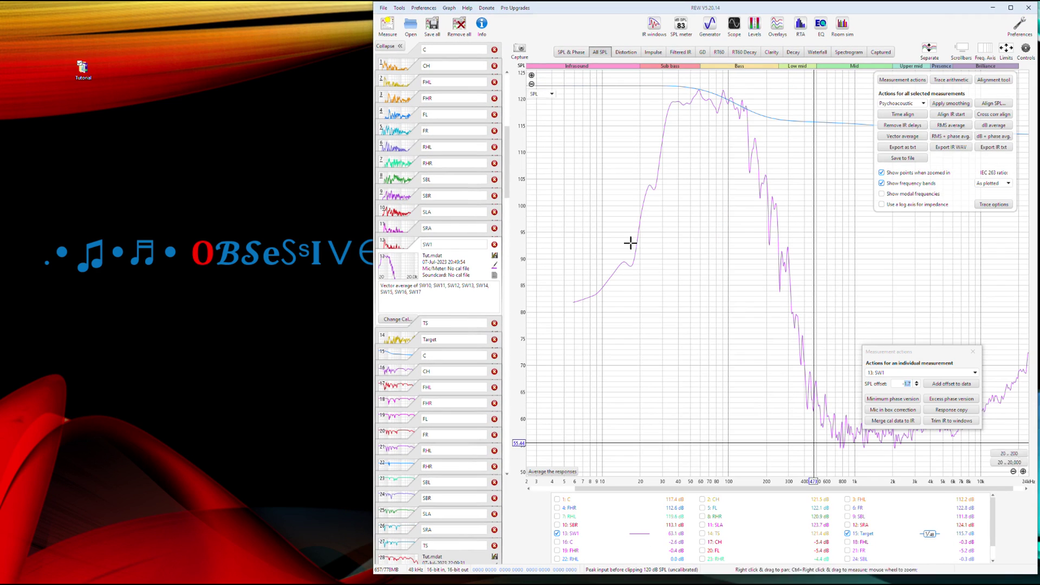
pyautogui.click(645, 577)
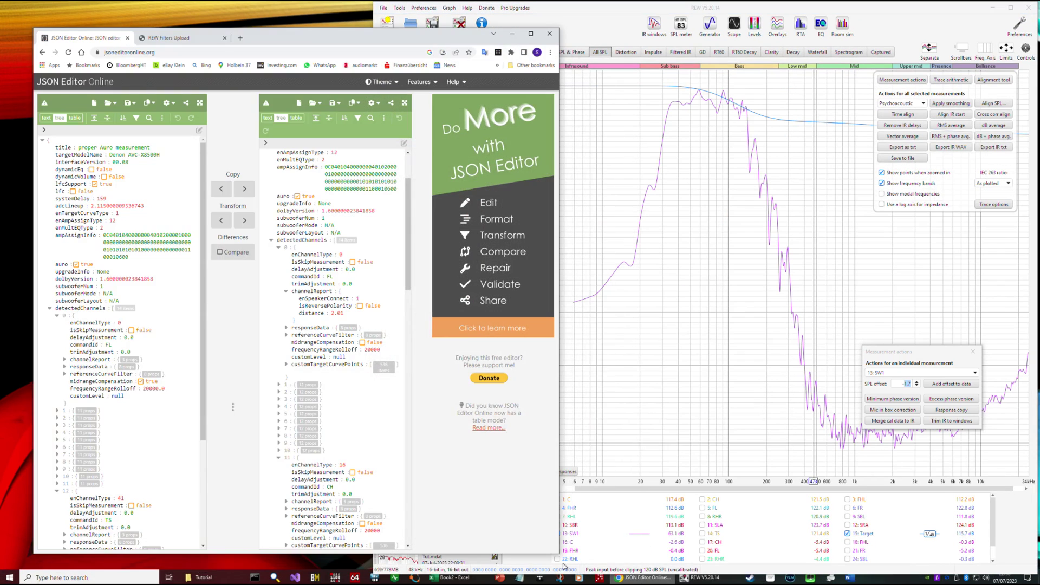
pyautogui.scroll(-3, 107, 424)
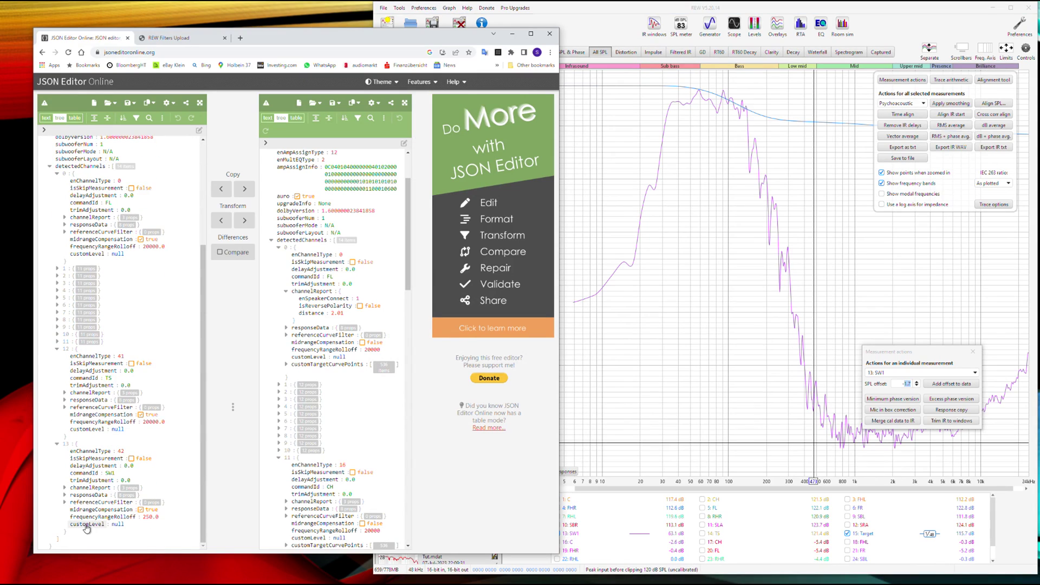
pyautogui.click(116, 524)
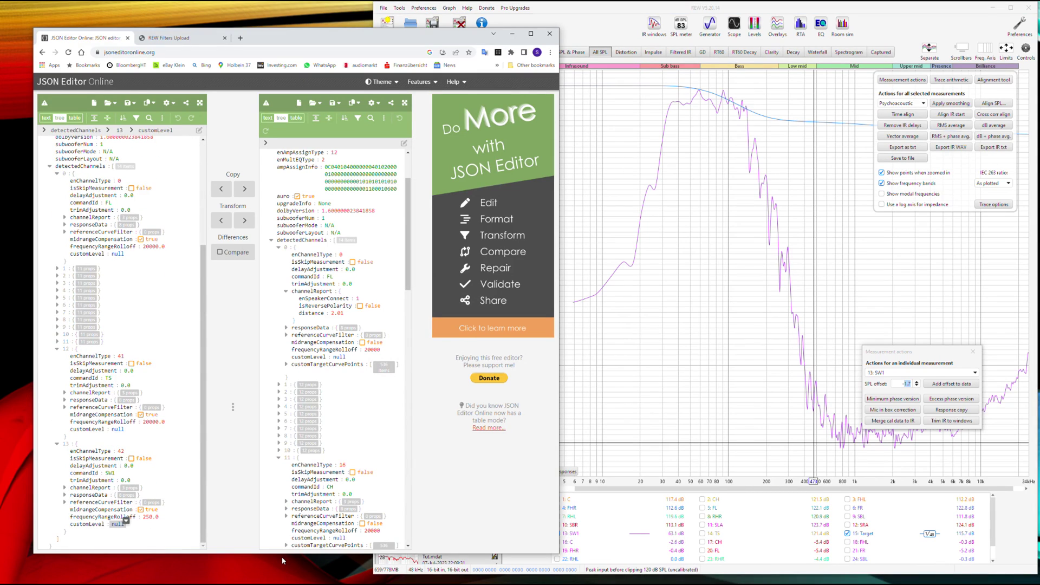
pyautogui.write('-2.5')
pyautogui.press('Return')
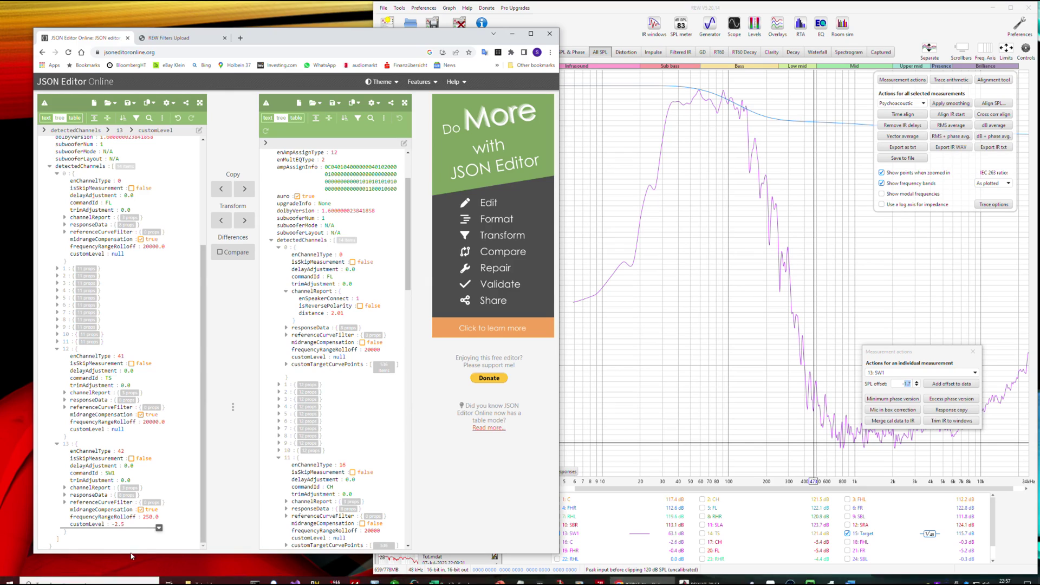
pyautogui.write('null')
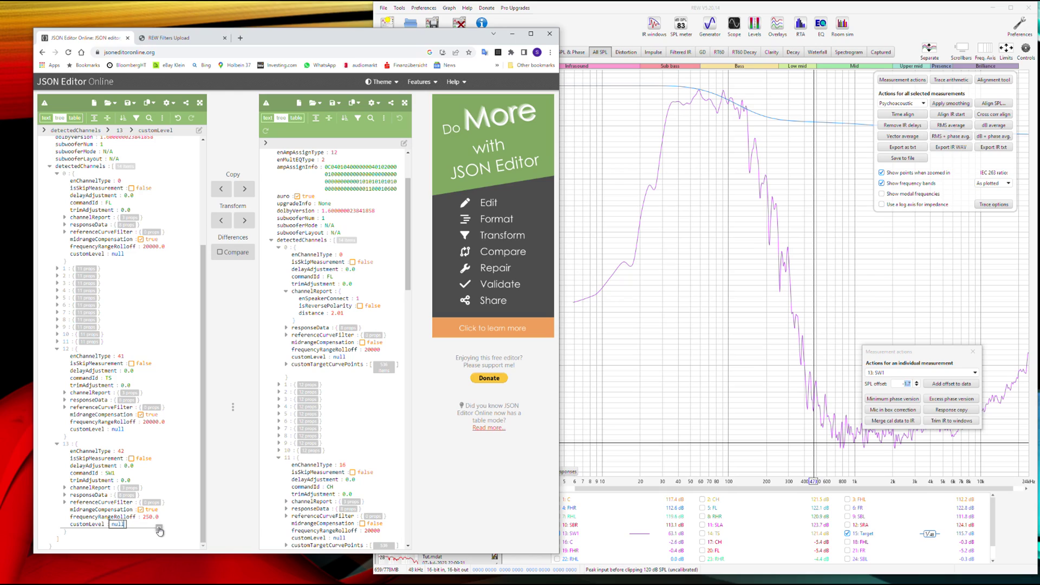
pyautogui.press('Return')
# - Expand the channelReport of detected channel 13 (SW1) in the original document and examine its distance value
pyautogui.click(65, 490)
pyautogui.click(111, 510)
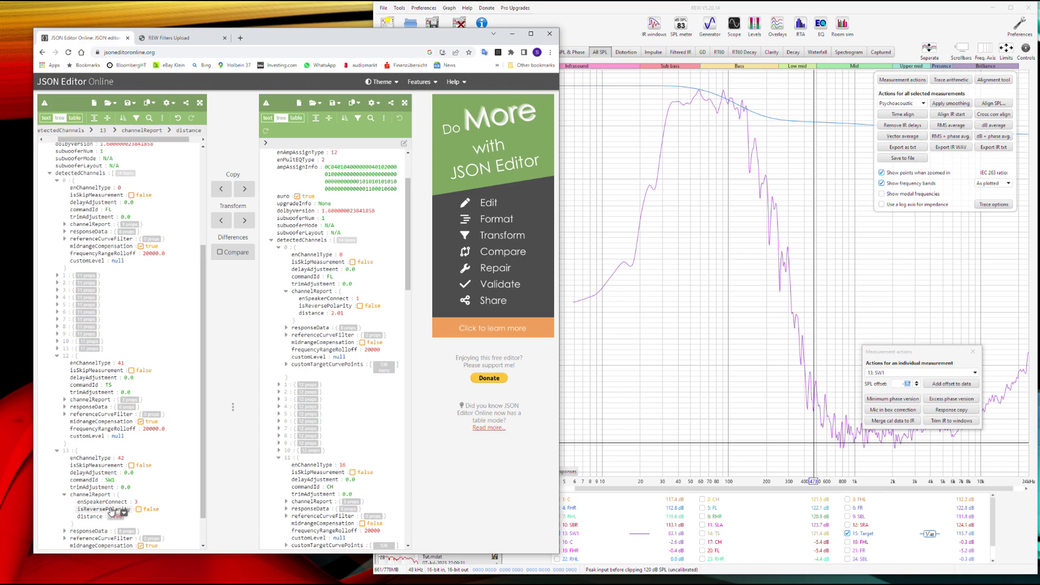
pyautogui.scroll(-1, 163, 497)
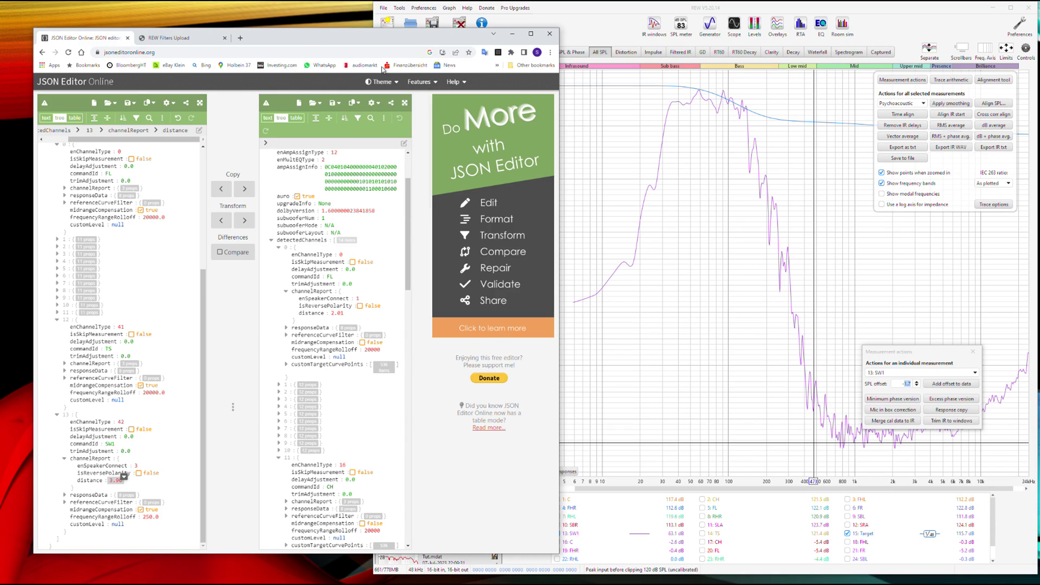
pyautogui.moveTo(454, 81)
pyautogui.scroll(3, 119, 325)
pyautogui.scroll(3, 328, 277)
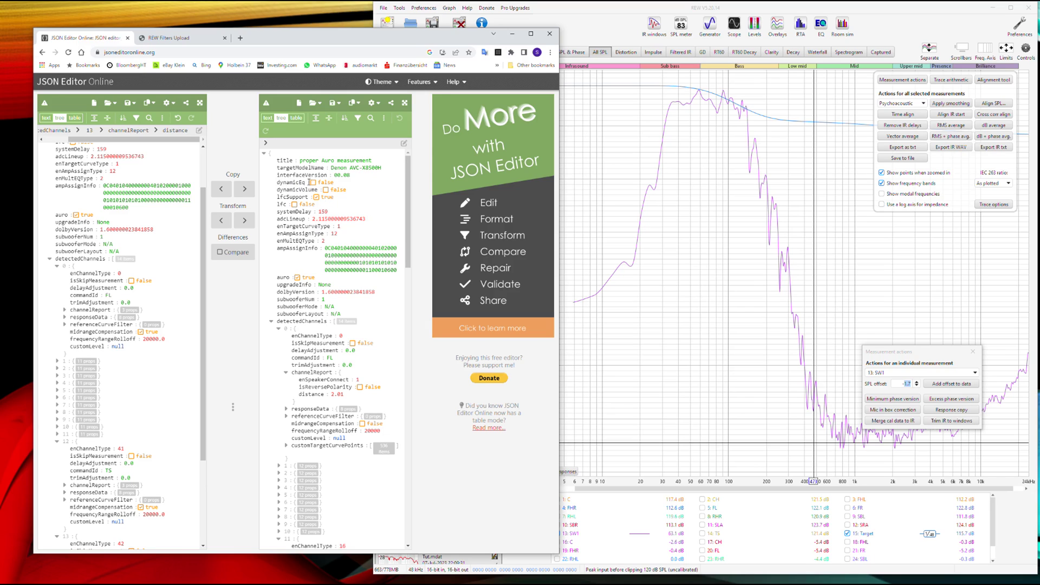
# - Return to the maximized REW window and look through the smoothing options for the selected measurements
pyautogui.click(511, 38)
pyautogui.click(1011, 8)
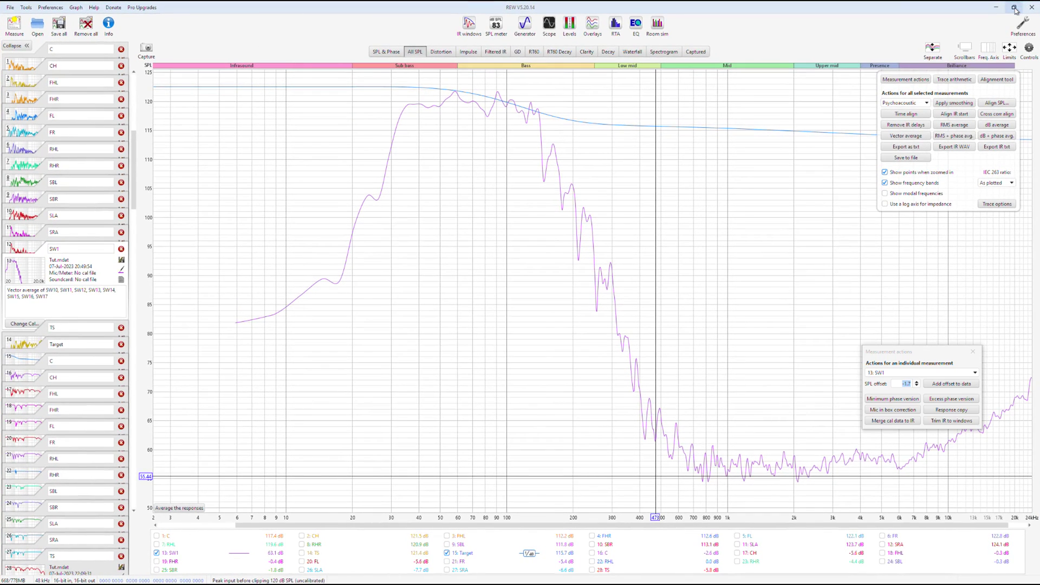
pyautogui.click(901, 104)
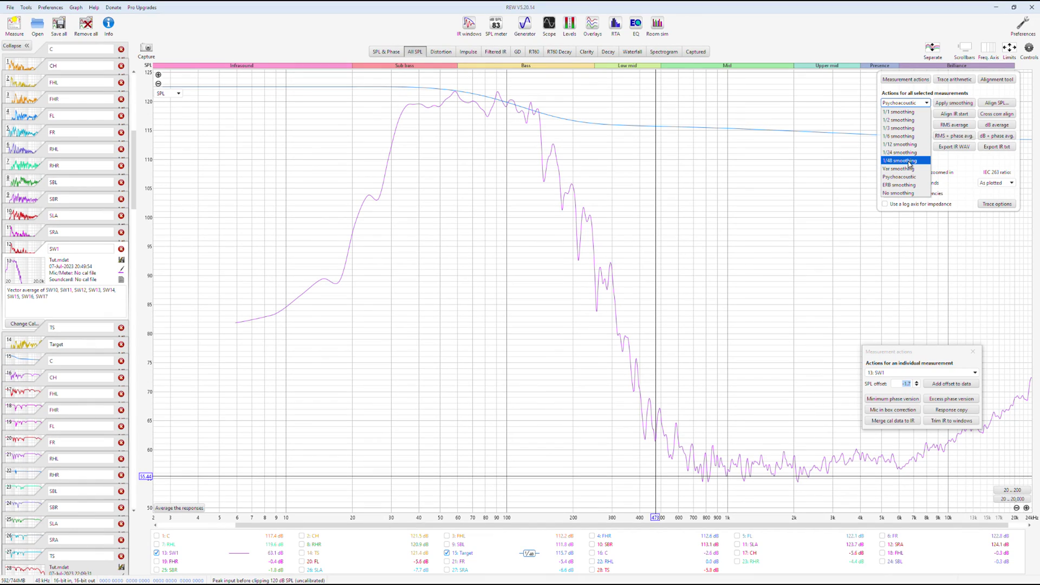
pyautogui.click(907, 106)
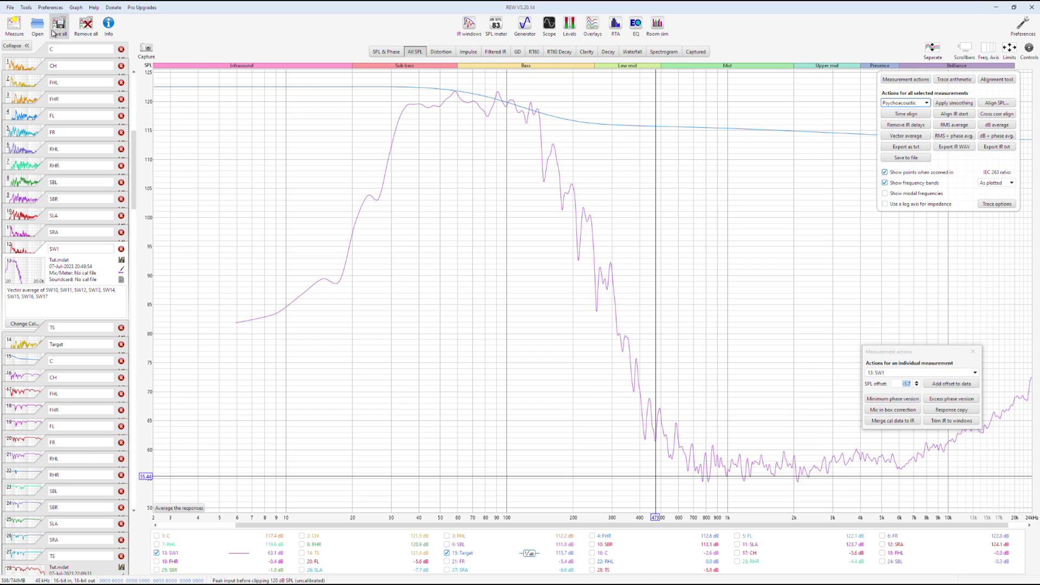
# - Remove all loaded measurements and open the Tut.mdat data set from the Tutorial folder
pyautogui.click(87, 27)
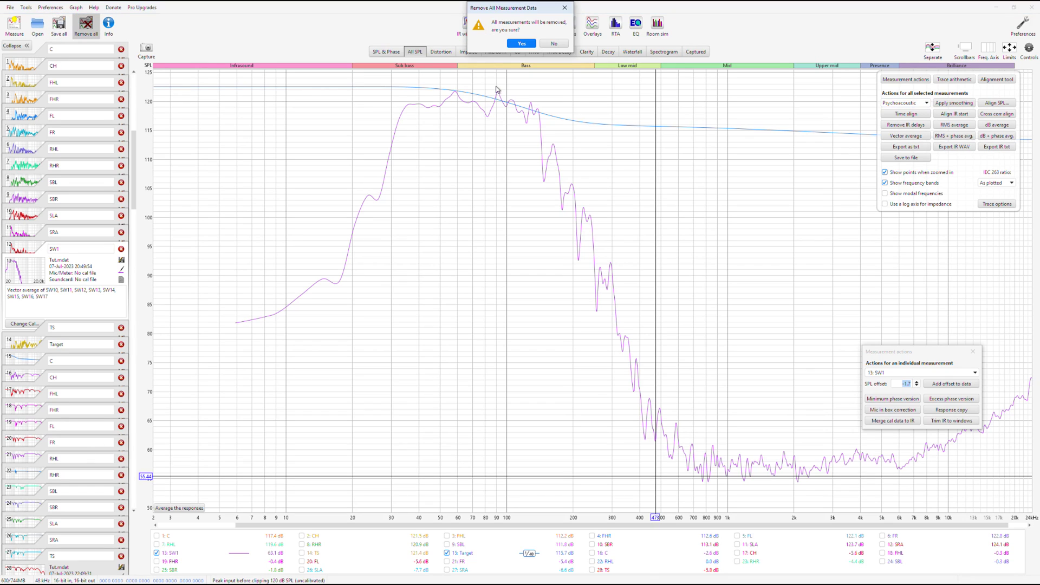
pyautogui.click(520, 44)
pyautogui.click(37, 26)
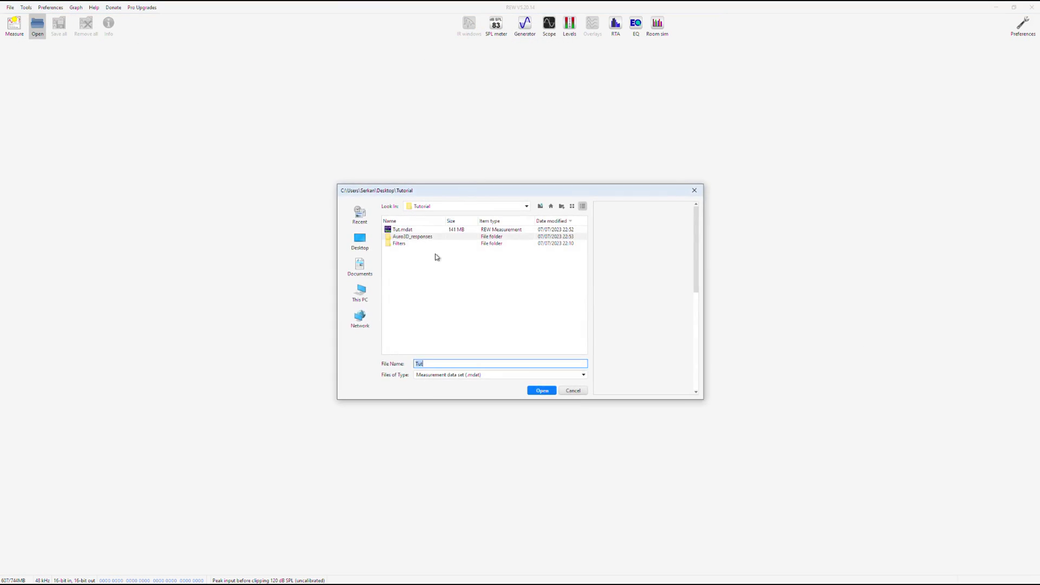
pyautogui.doubleClick(394, 231)
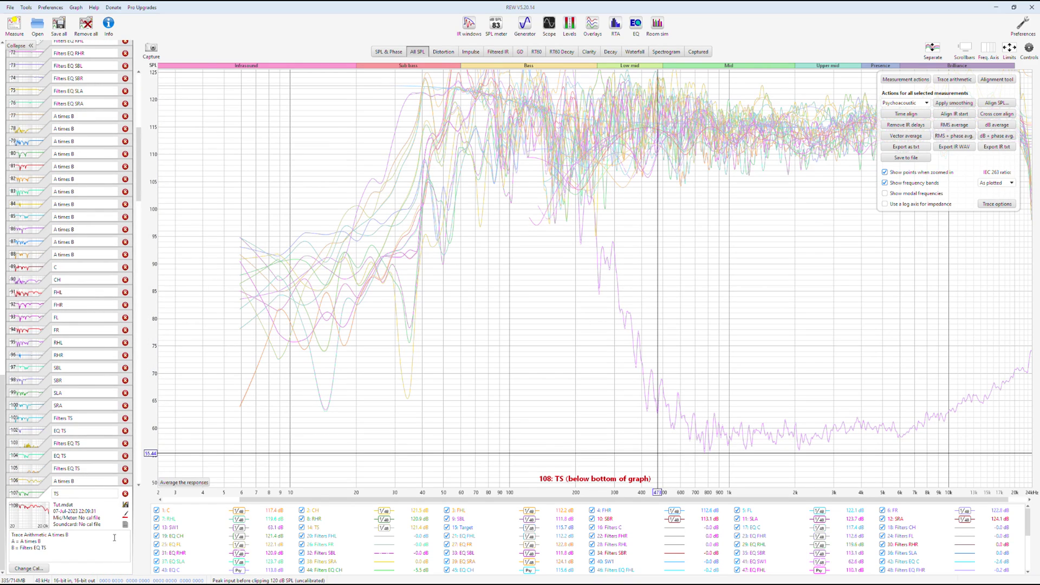
# - Examine the filter frequencies, gains and Q values in the notes of the TS filter measurements 106, 104 and 102
pyautogui.click(46, 475)
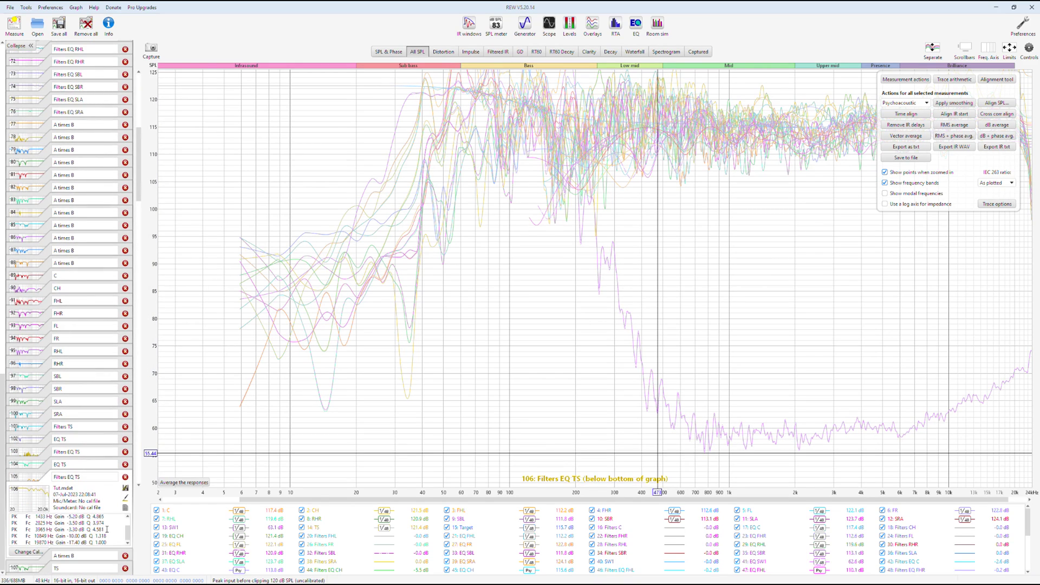
pyautogui.click(37, 517)
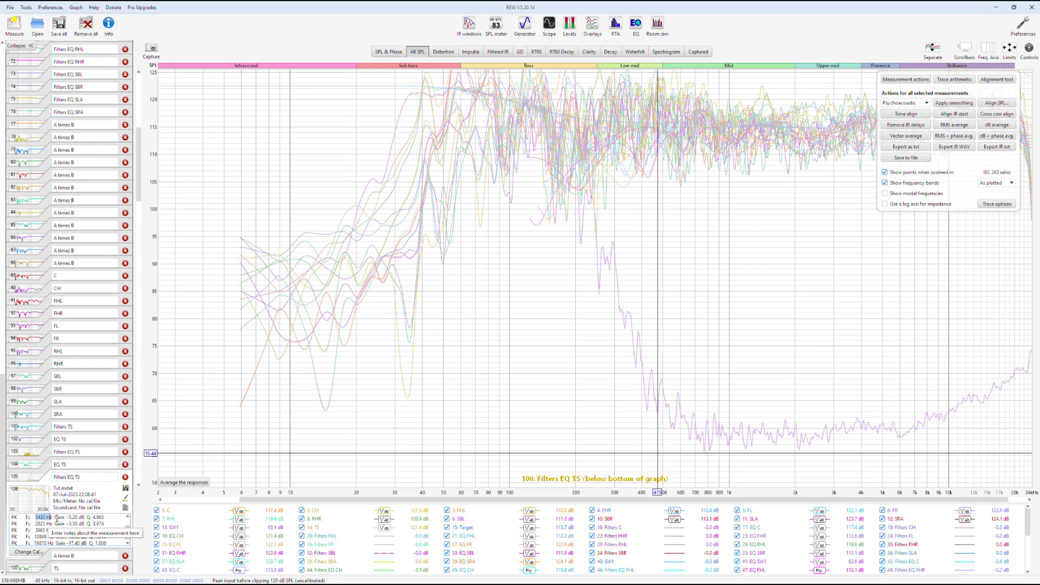
pyautogui.moveTo(67, 517); pyautogui.dragTo(133, 537)
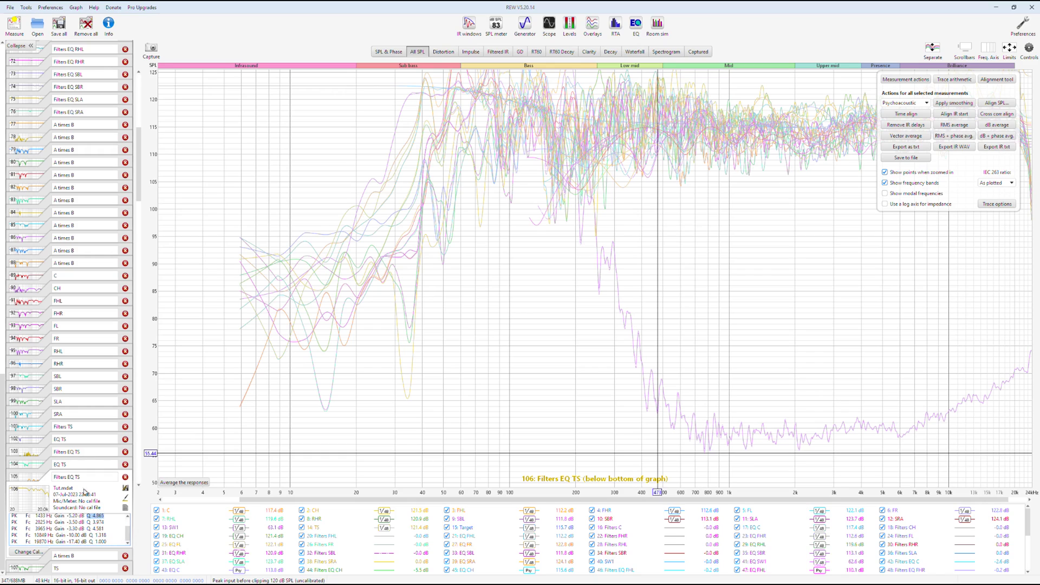
pyautogui.click(46, 459)
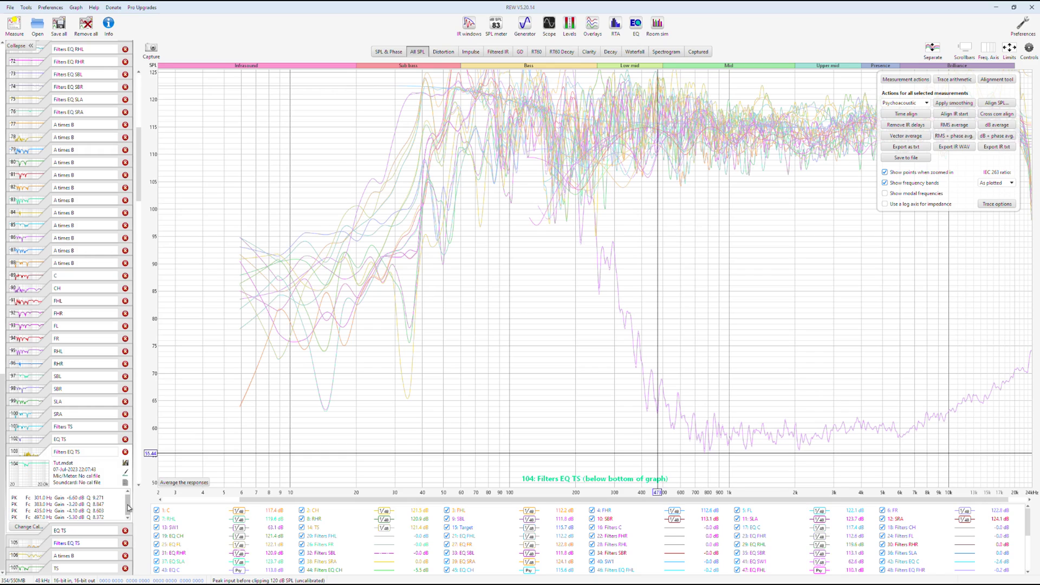
pyautogui.moveTo(34, 498); pyautogui.dragTo(97, 498)
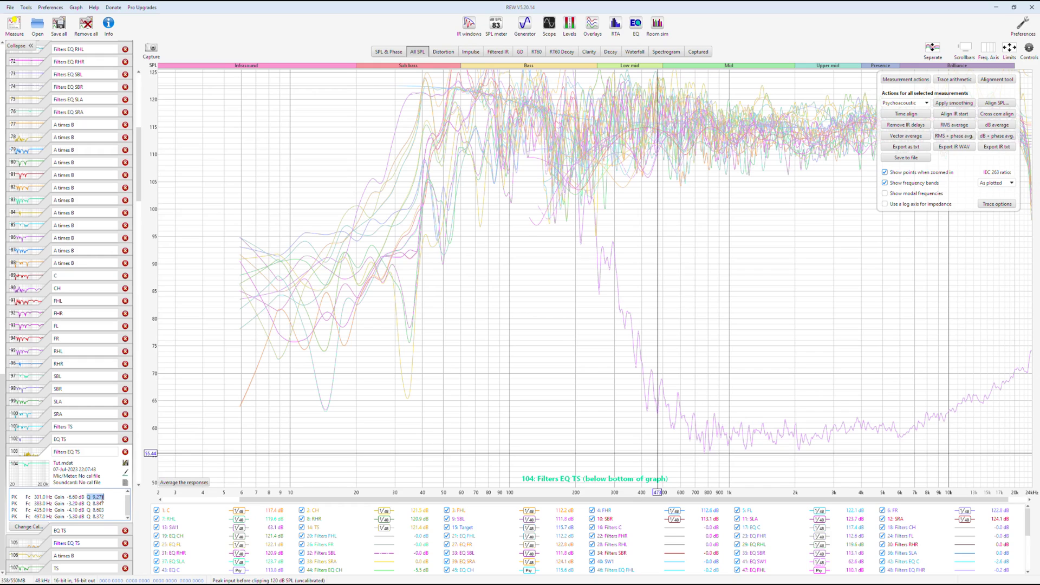
pyautogui.click(46, 435)
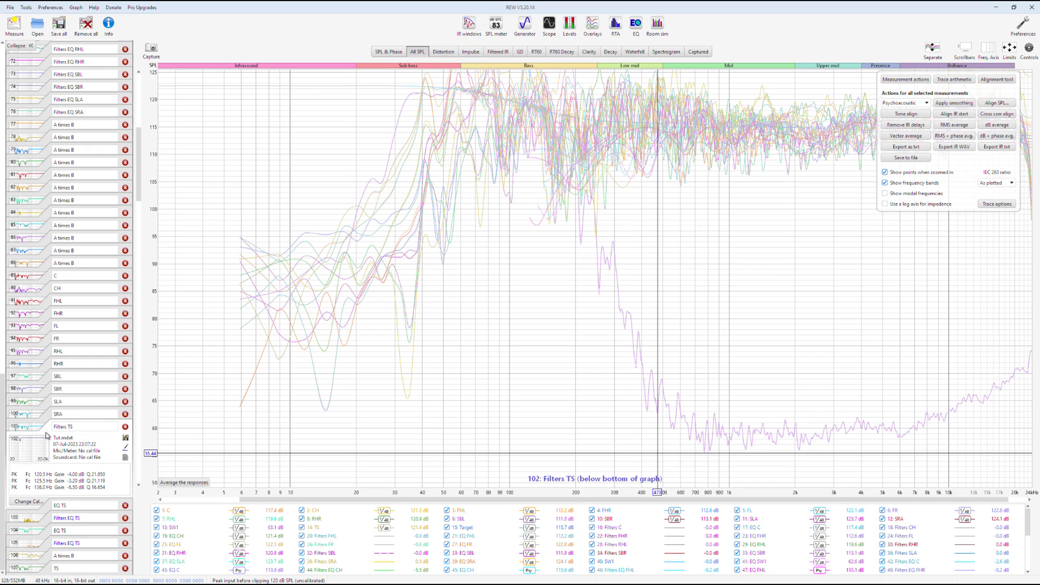
pyautogui.moveTo(36, 474); pyautogui.dragTo(87, 480)
pyautogui.click(87, 474)
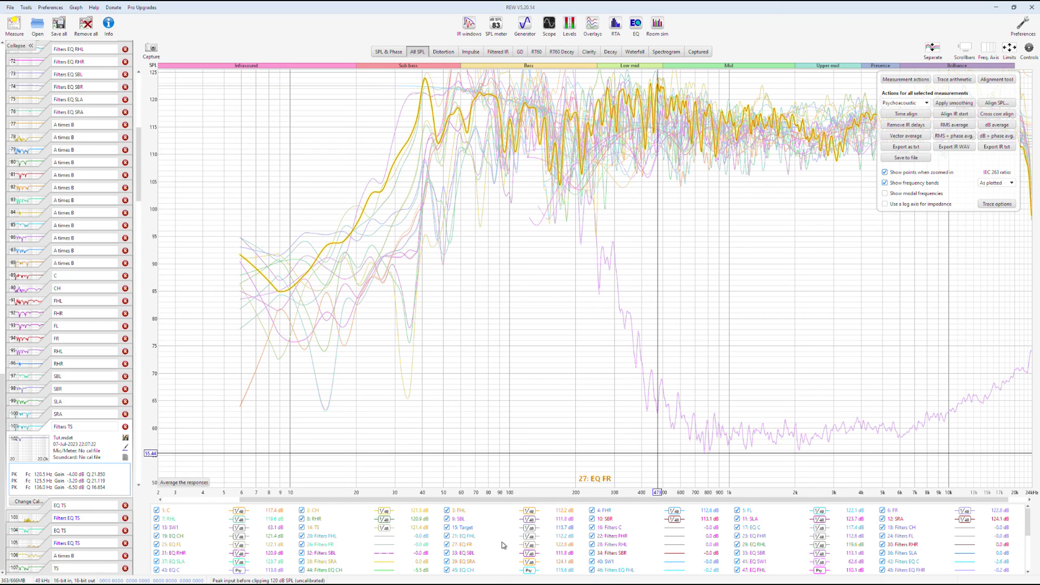
# - Clear the trace selections and select measurements 1: C through 15: Target for display
pyautogui.rightClick(503, 512)
pyautogui.click(534, 472)
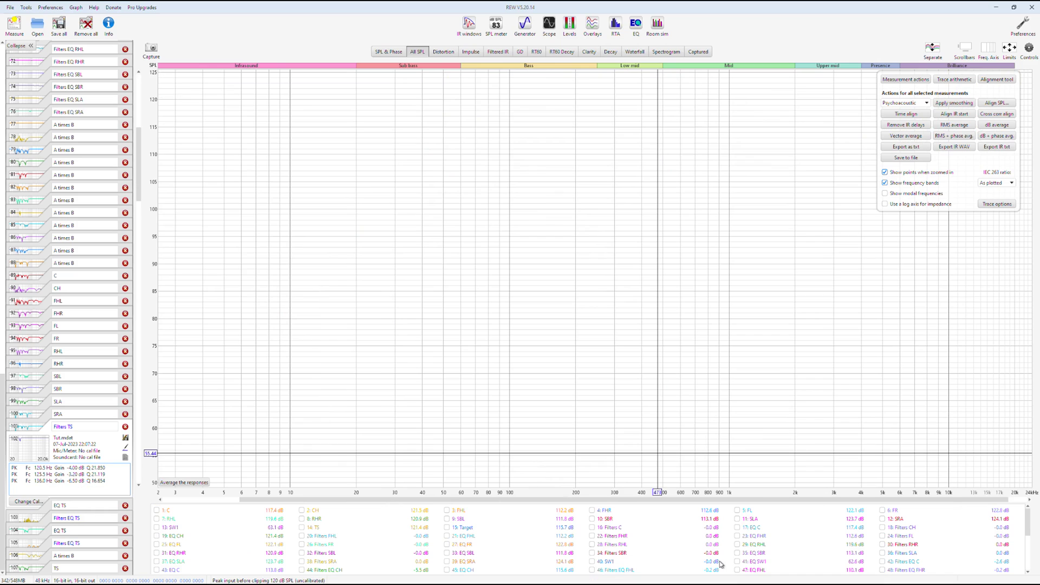
pyautogui.scroll(-8, 734, 565)
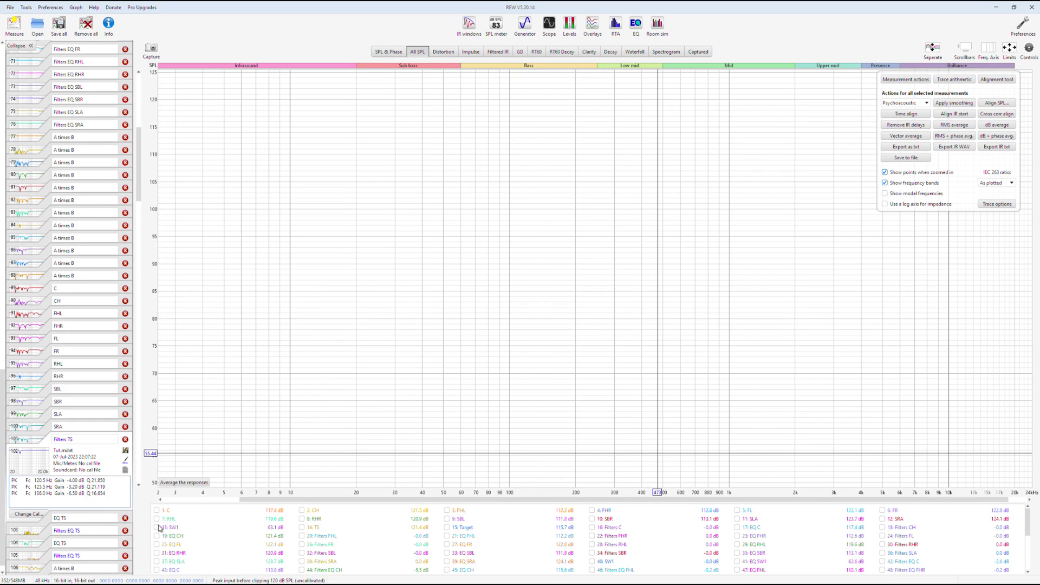
pyautogui.click(157, 510)
pyautogui.keyDown('shift'); pyautogui.click(447, 519); pyautogui.keyUp('shift')
pyautogui.click(603, 520)
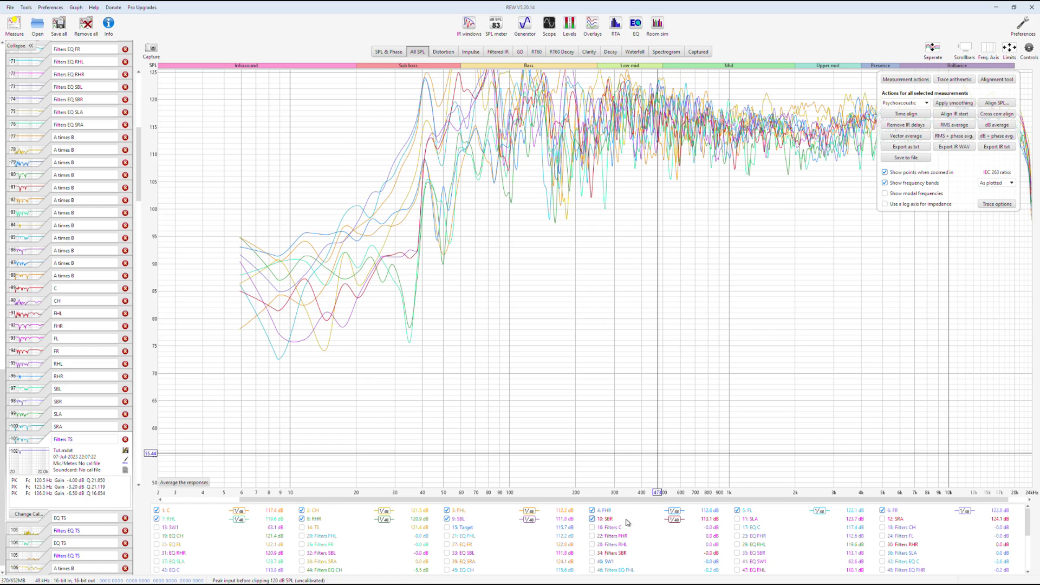
pyautogui.click(736, 520)
pyautogui.click(882, 520)
pyautogui.click(157, 528)
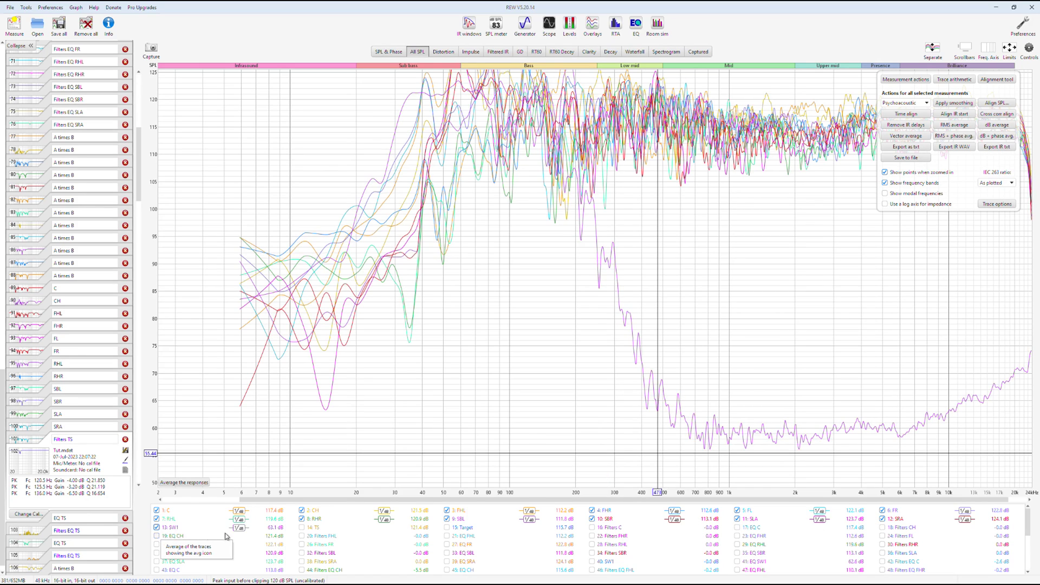
pyautogui.click(302, 527)
pyautogui.click(447, 527)
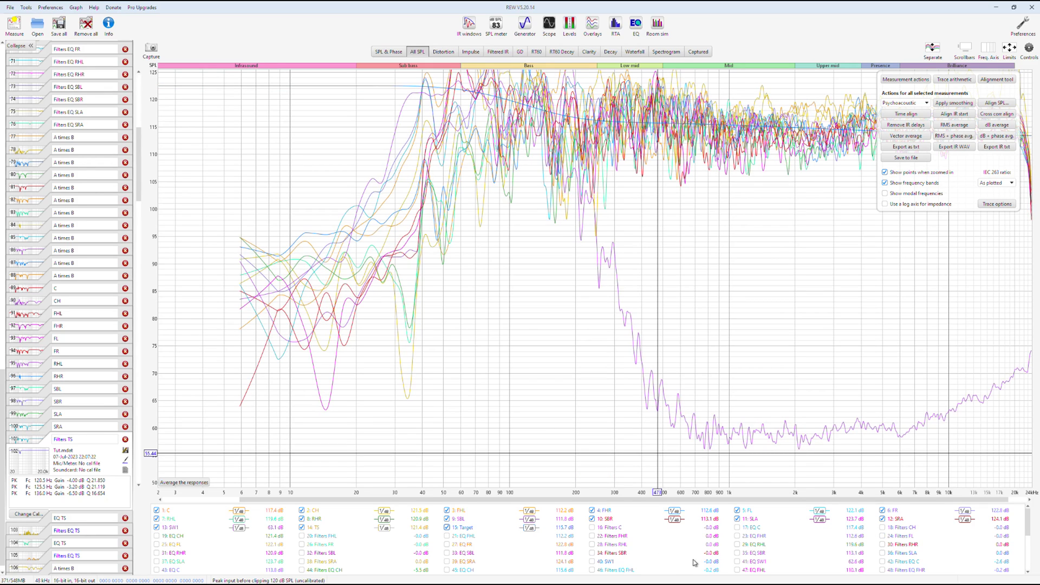
# - Add the final filter traces 90: C through 98: SBL, 100: SLA, 101: SRA and 108: TS to the selection
pyautogui.scroll(-5, 691, 565)
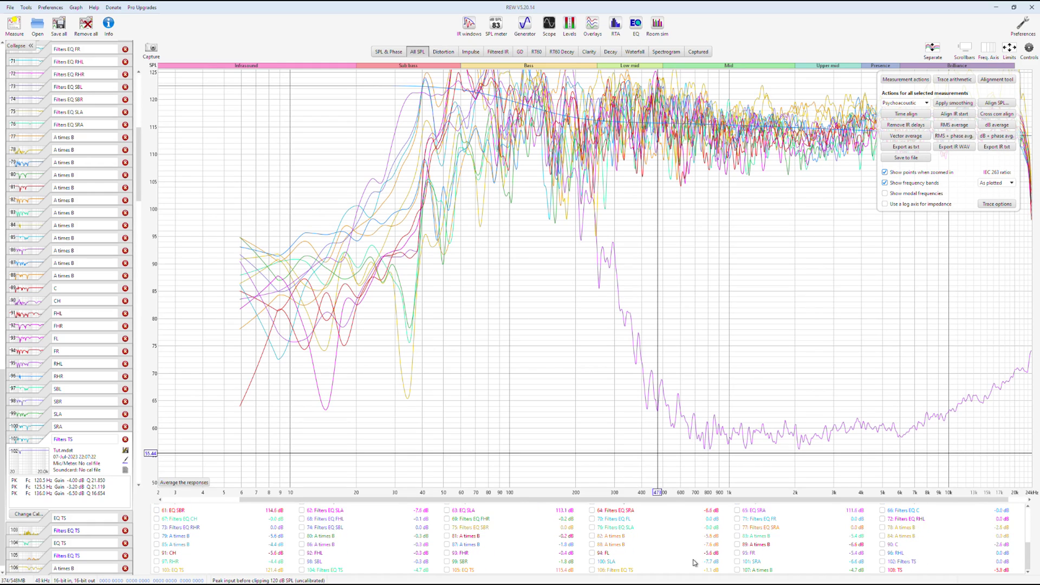
pyautogui.click(893, 572)
pyautogui.click(736, 561)
pyautogui.click(592, 561)
pyautogui.click(448, 552)
pyautogui.click(302, 561)
pyautogui.click(156, 561)
pyautogui.click(157, 553)
pyautogui.click(302, 552)
pyautogui.click(592, 552)
pyautogui.click(736, 553)
pyautogui.click(882, 552)
pyautogui.click(895, 546)
# - Invert the trace selection and remove the unneeded intermediate measurements
pyautogui.rightClick(798, 544)
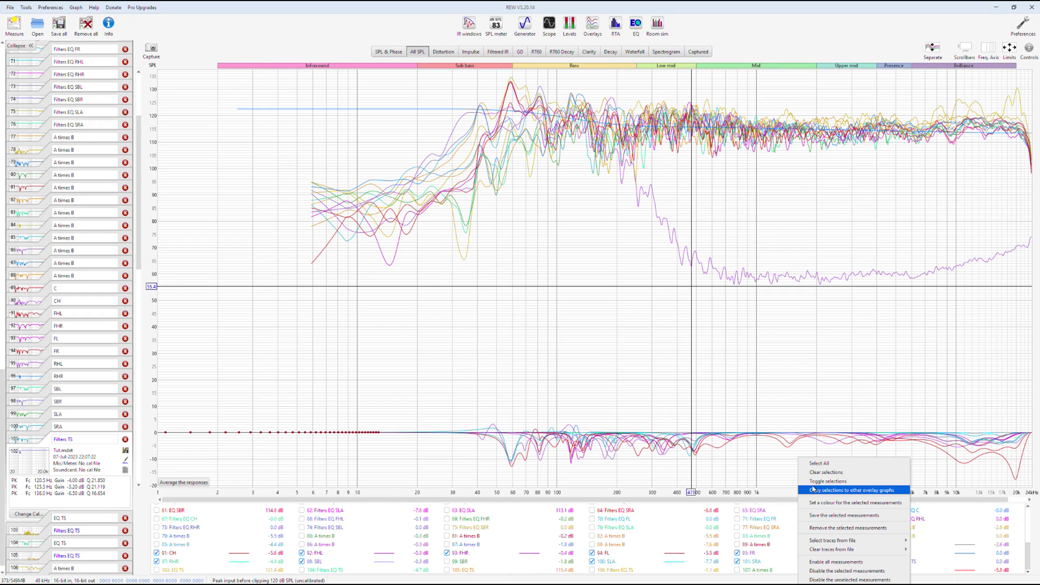
pyautogui.click(813, 481)
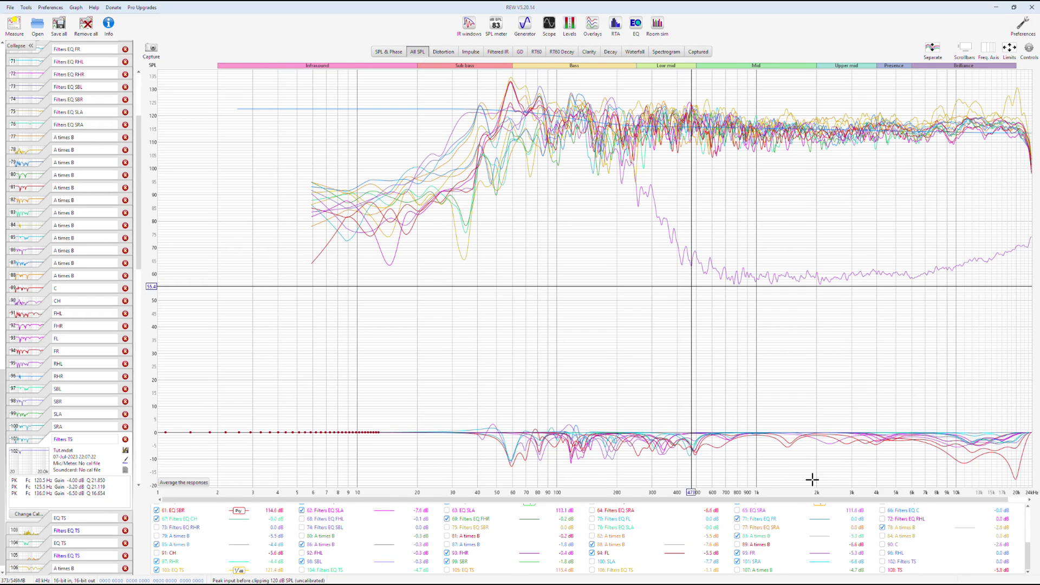
pyautogui.rightClick(789, 548)
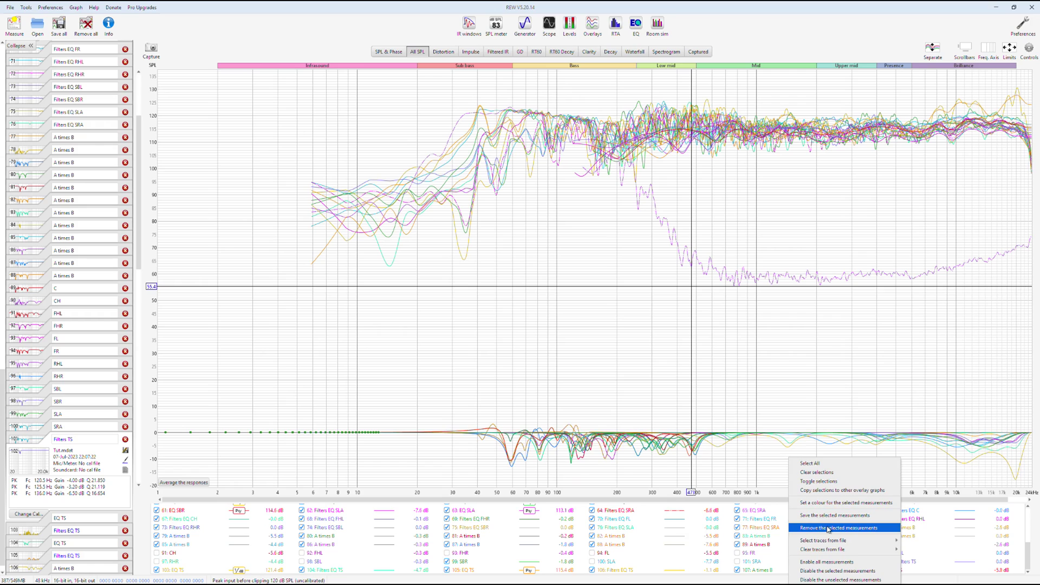
pyautogui.click(828, 528)
pyautogui.click(589, 513)
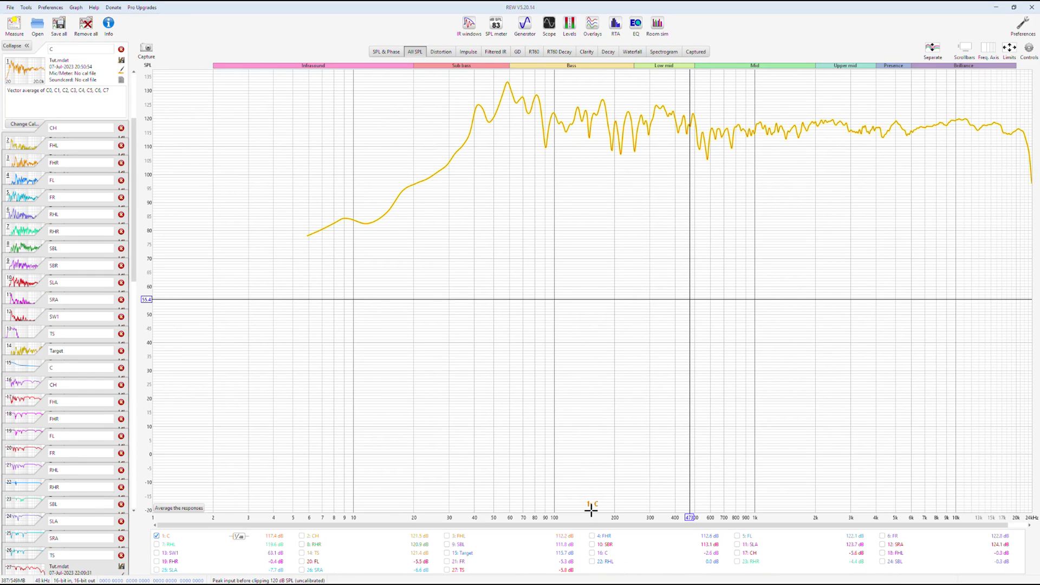
# - Select all remaining measurements and apply the No smoothing option to them
pyautogui.rightClick(637, 553)
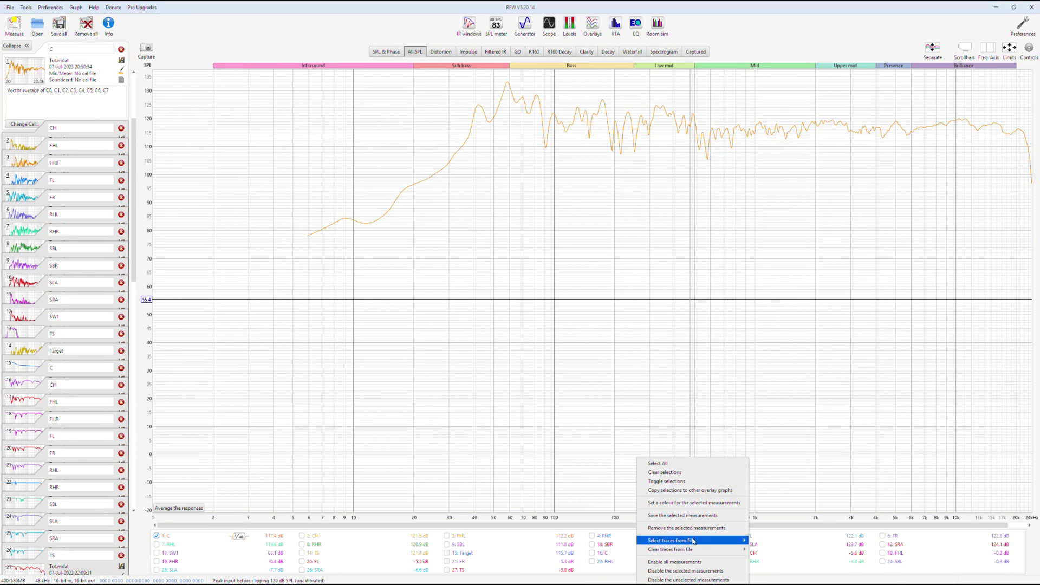
pyautogui.click(684, 463)
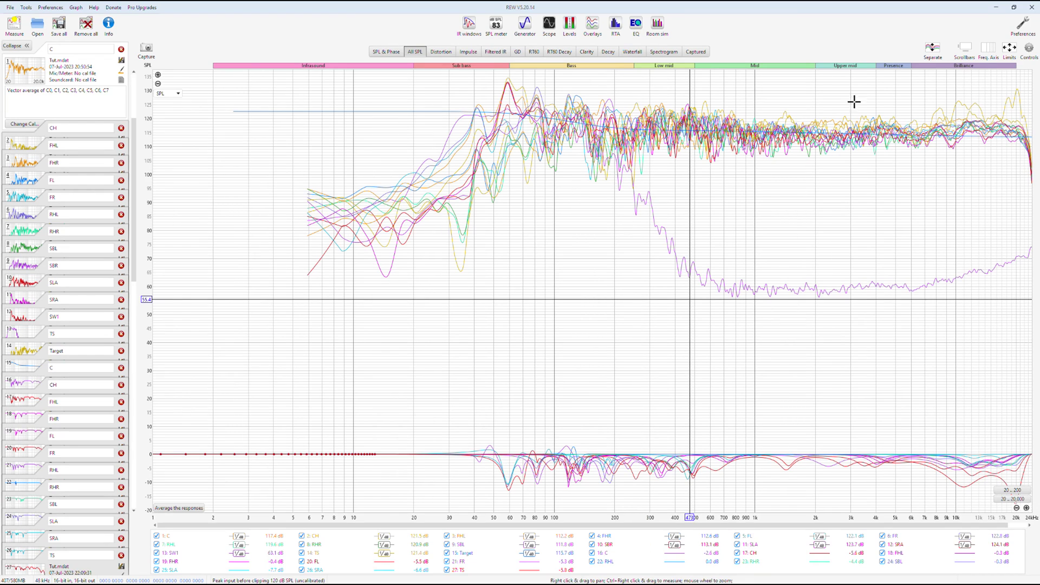
pyautogui.click(1032, 47)
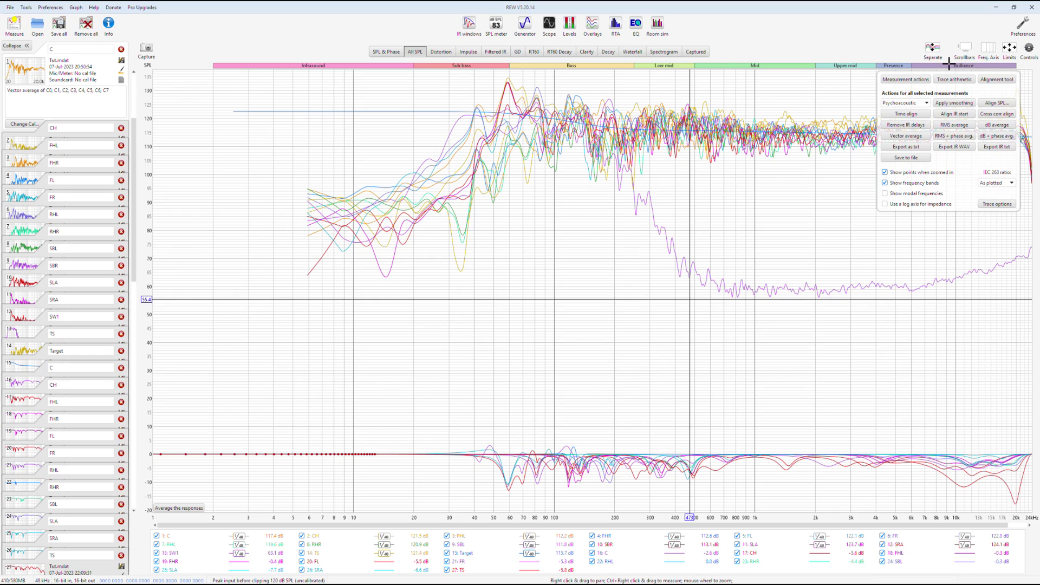
pyautogui.click(1034, 48)
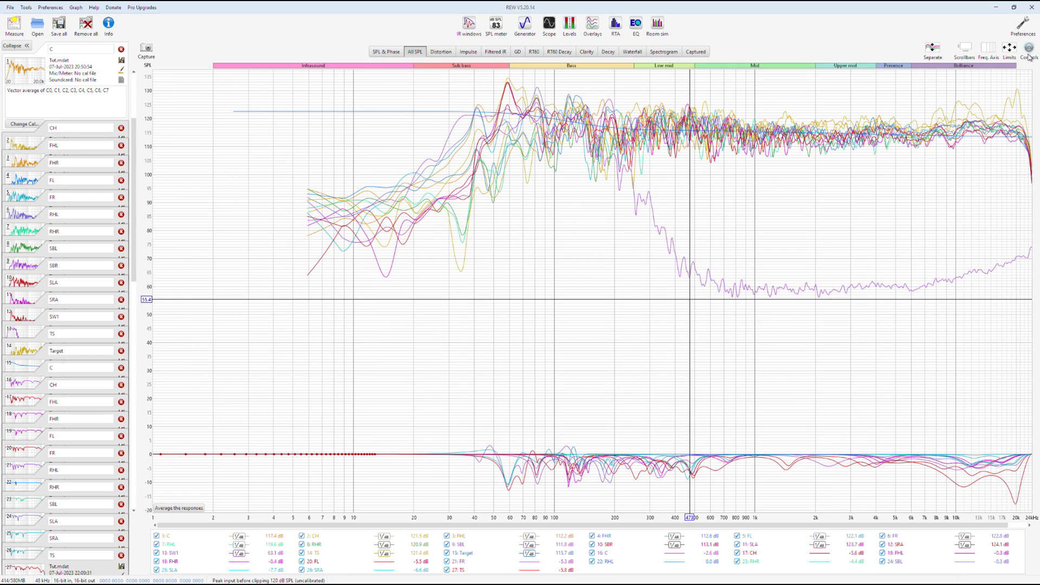
pyautogui.click(1029, 54)
pyautogui.click(926, 103)
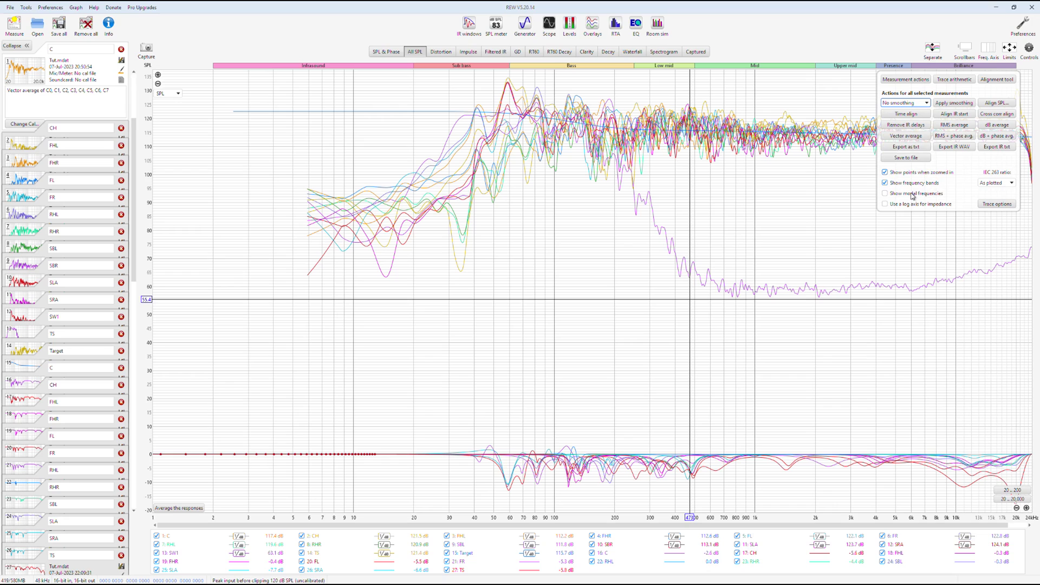
pyautogui.click(951, 103)
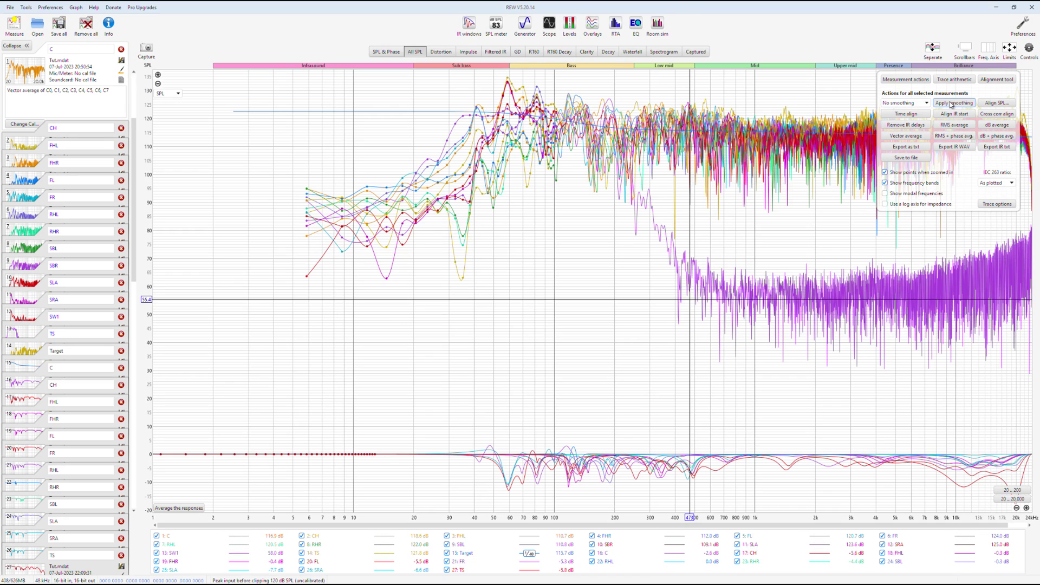
# - Use trace arithmetic A * B to multiply measurement 1: C by filter trace 16: C
pyautogui.click(952, 82)
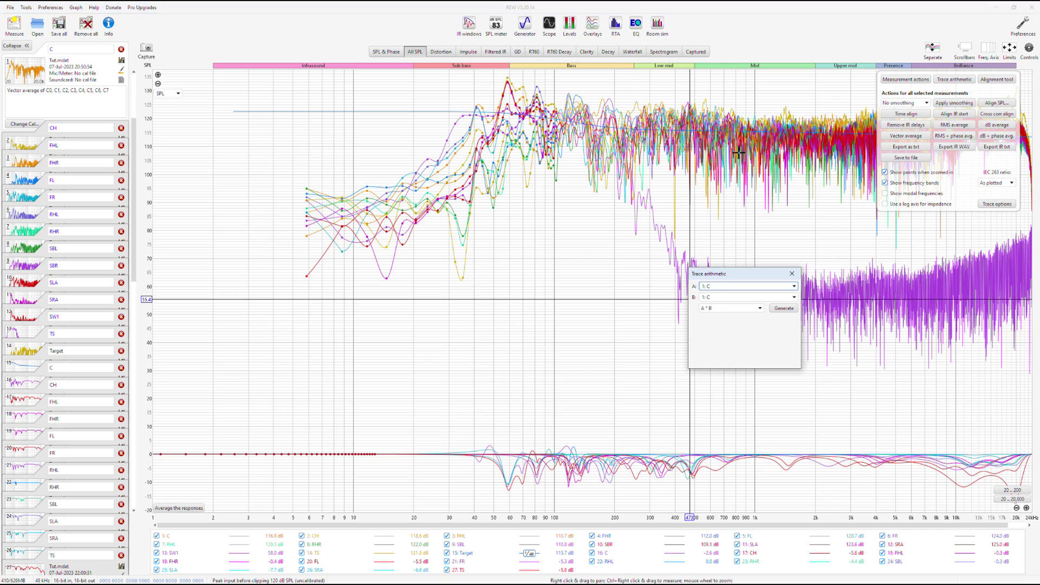
pyautogui.moveTo(719, 274); pyautogui.dragTo(460, 283)
pyautogui.click(460, 294)
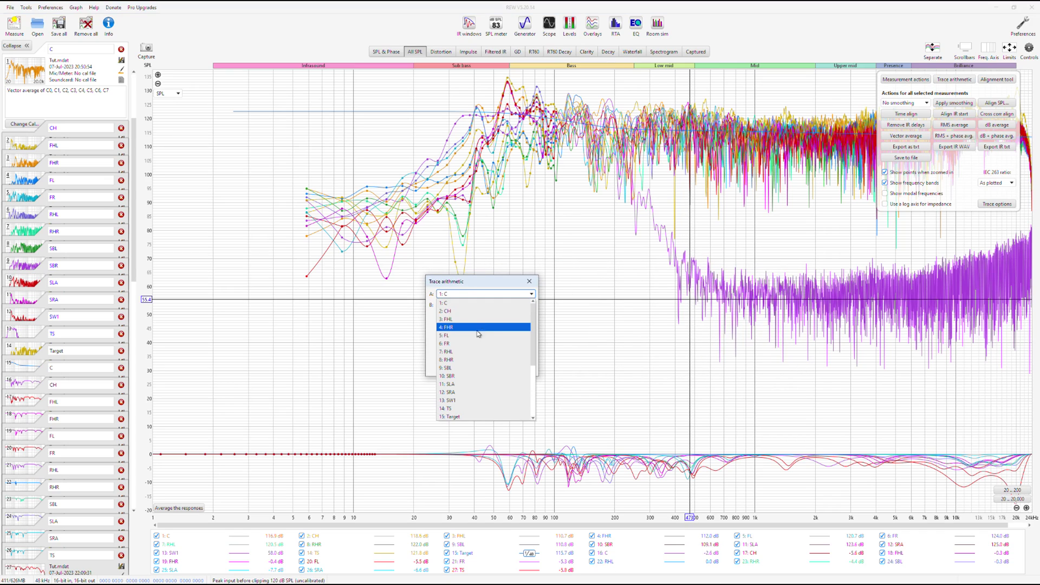
pyautogui.click(459, 305)
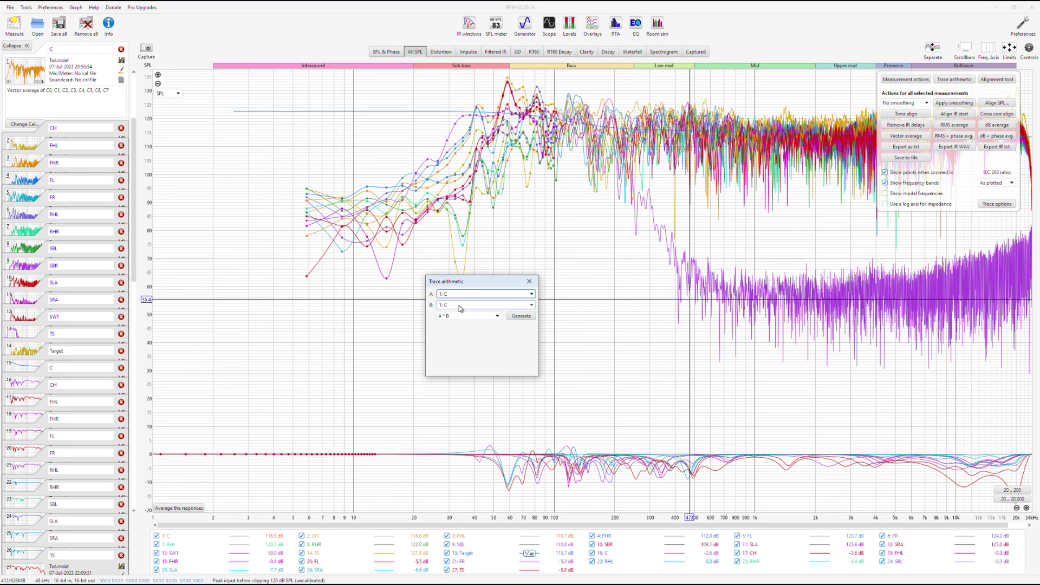
pyautogui.click(460, 306)
pyautogui.scroll(-4, 479, 385)
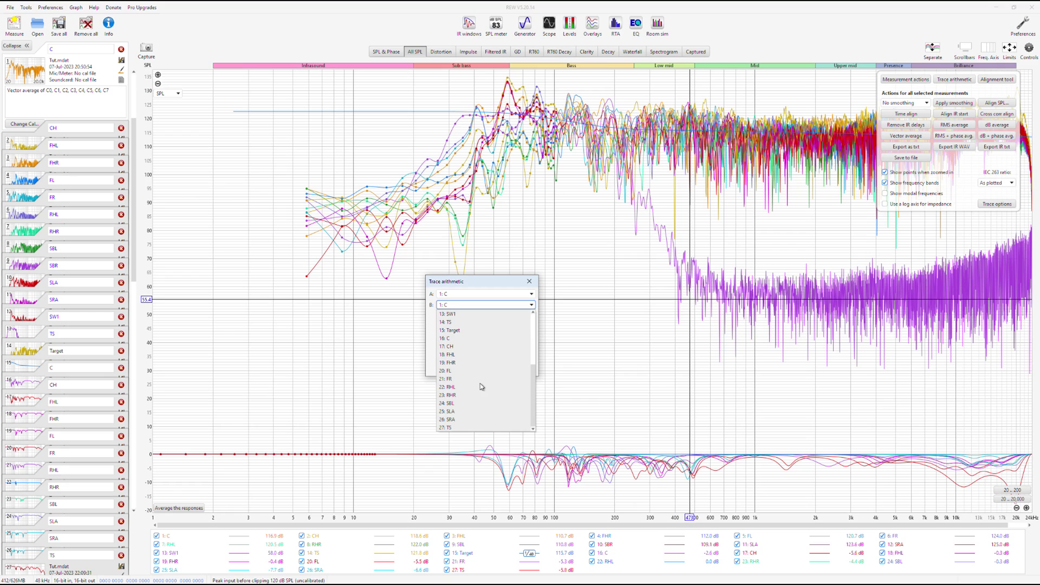
pyautogui.click(472, 338)
pyautogui.click(520, 316)
# - Generate the A * B product of measurement 2: CH and filter trace 17: CH
pyautogui.click(464, 294)
pyautogui.click(464, 310)
pyautogui.click(465, 307)
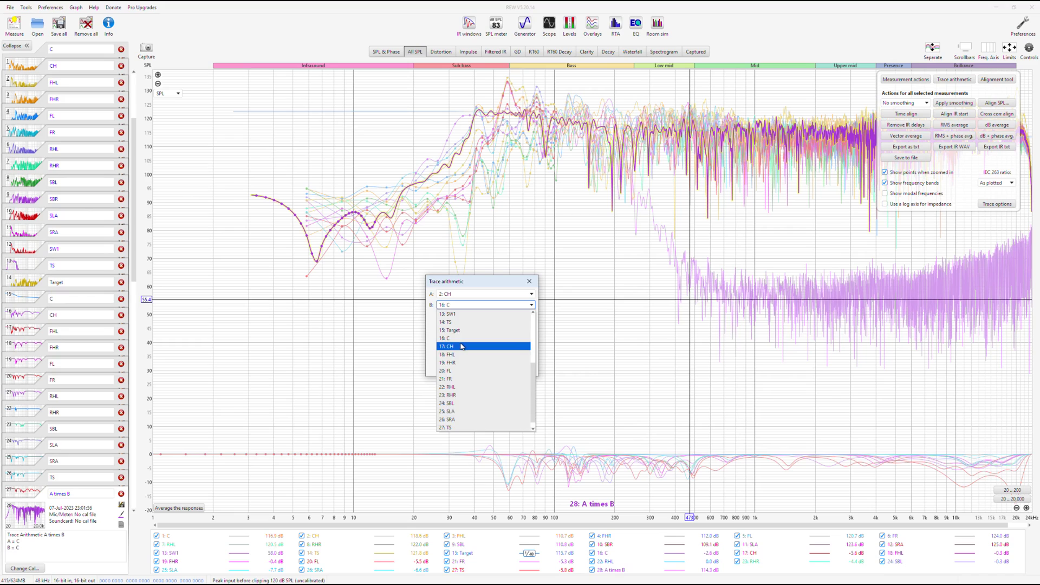
pyautogui.click(471, 346)
pyautogui.click(521, 315)
# - Generate the A * B product of measurement 3: FHL and filter trace 18: FHL
pyautogui.click(493, 295)
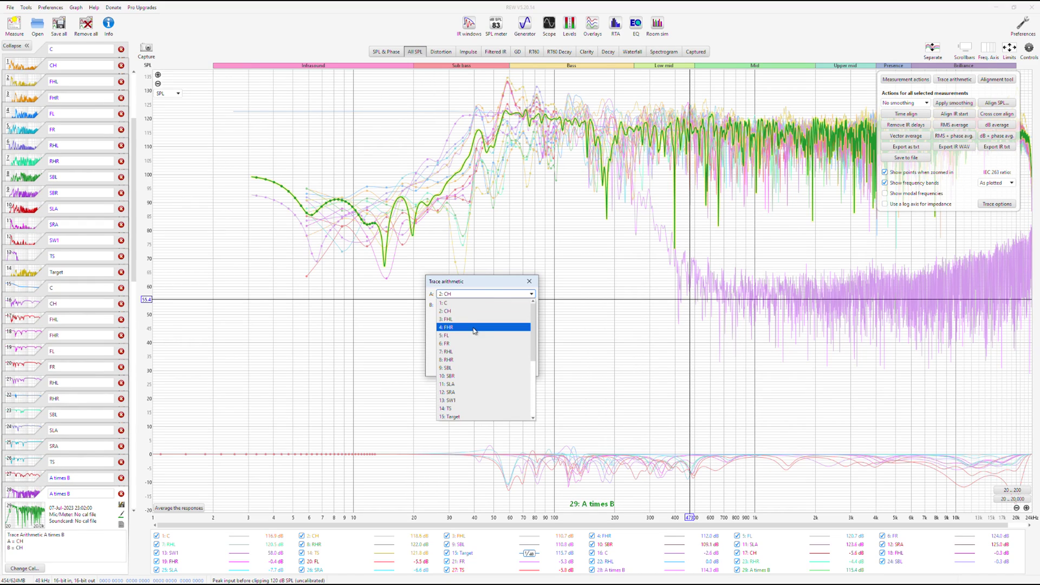
pyautogui.click(475, 312)
pyautogui.click(475, 305)
pyautogui.click(465, 354)
pyautogui.click(521, 316)
# - Generate the A * B products for FHR, FL, FR, RHL, RHR and SBL, each with its matching filter trace
pyautogui.click(477, 305)
pyautogui.click(465, 363)
pyautogui.click(521, 316)
pyautogui.click(521, 316)
pyautogui.click(521, 316)
pyautogui.click(521, 316)
pyautogui.click(506, 305)
pyautogui.click(465, 403)
pyautogui.click(521, 316)
# - Set trace A to 10: SBR in trace arithmetic and look through the B list for a matching SBR filter trace
pyautogui.click(472, 295)
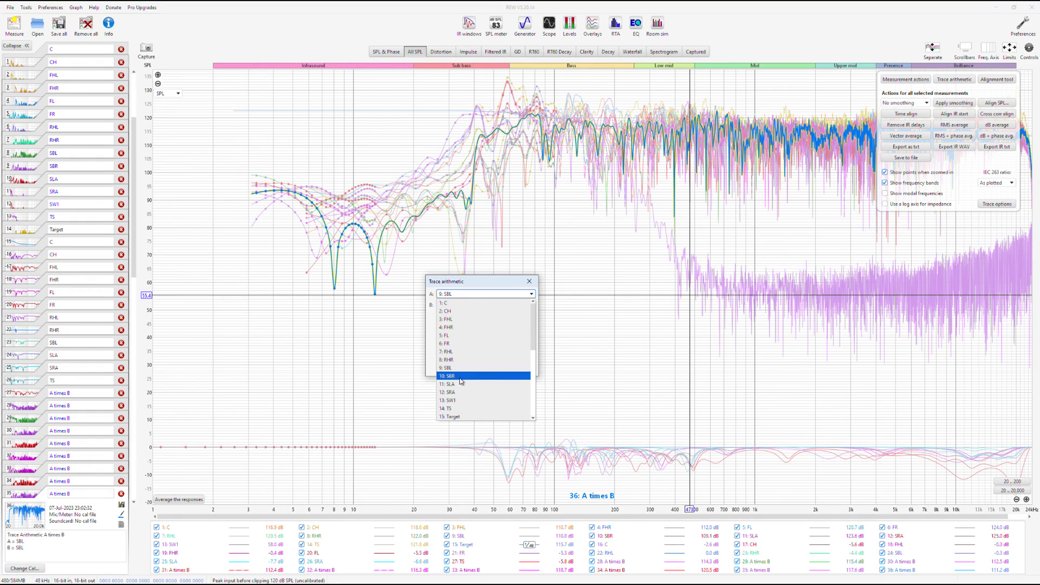
pyautogui.click(460, 381)
pyautogui.click(461, 305)
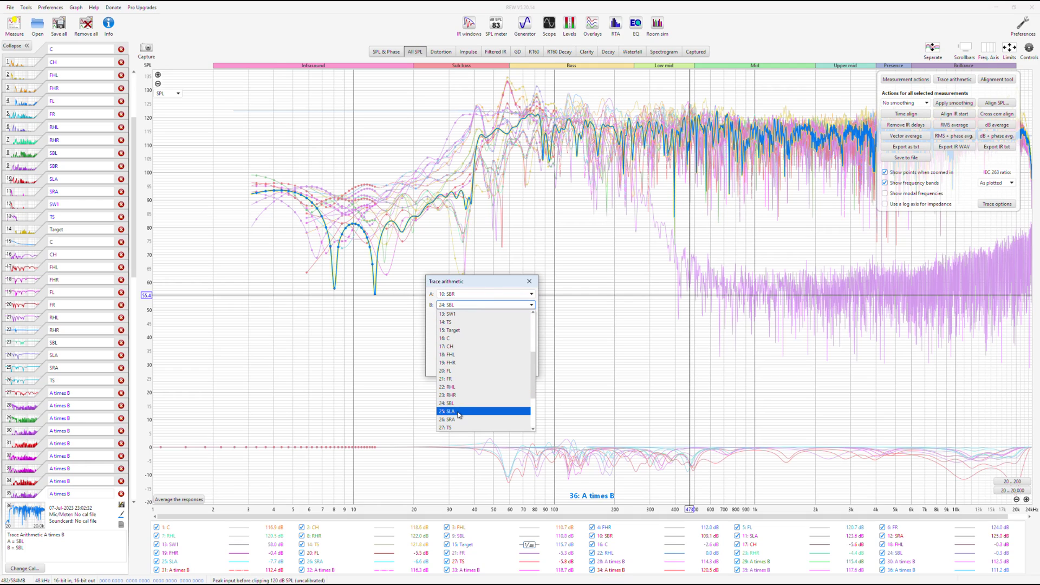
pyautogui.scroll(-2, 460, 411)
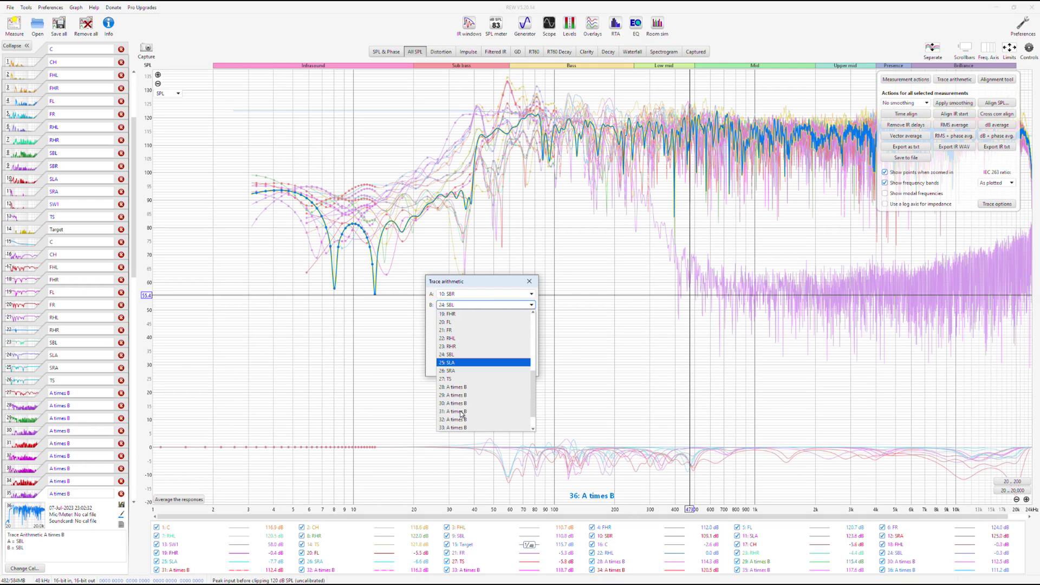
pyautogui.scroll(2, 460, 410)
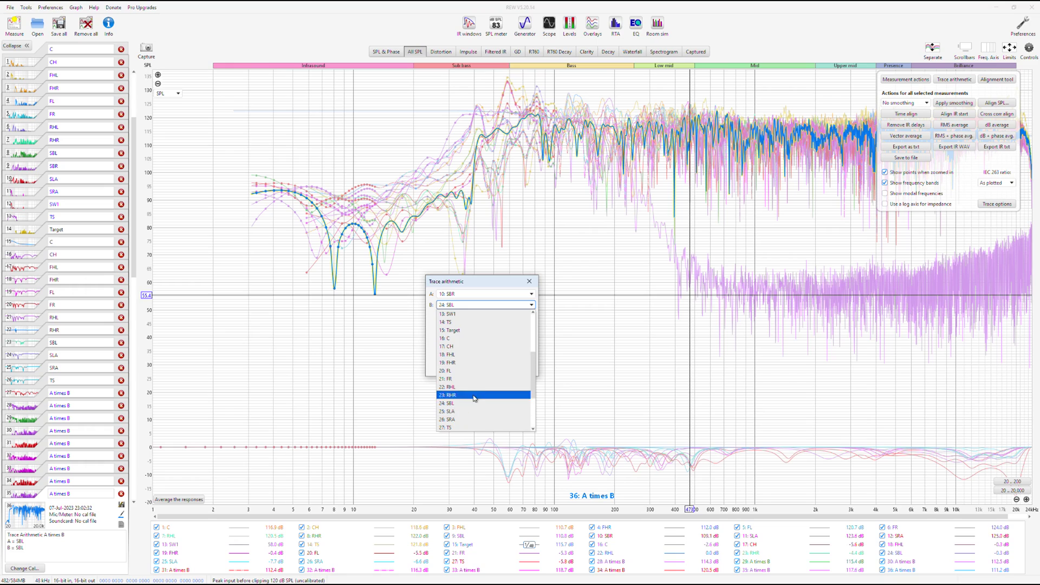
pyautogui.click(534, 282)
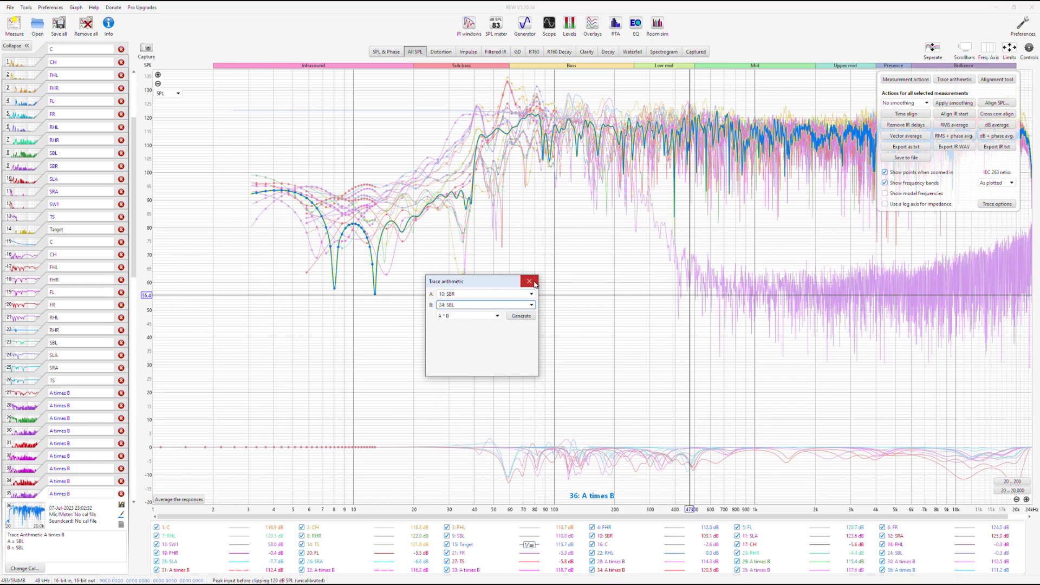
pyautogui.click(534, 282)
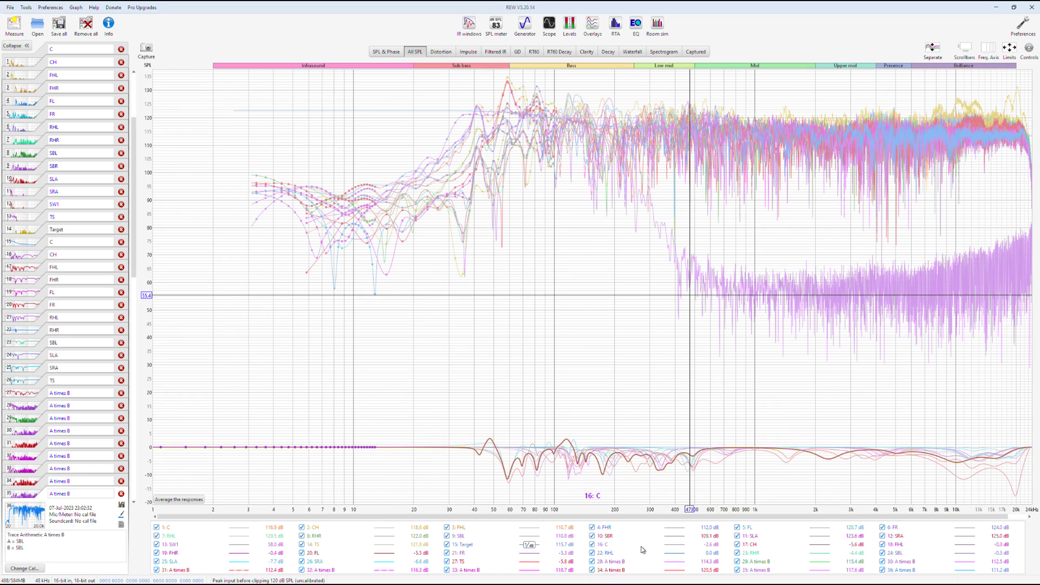
# - Switch to the Tutorial folder in File Explorer and open Tut.mdat in a second REW window
pyautogui.click(994, 8)
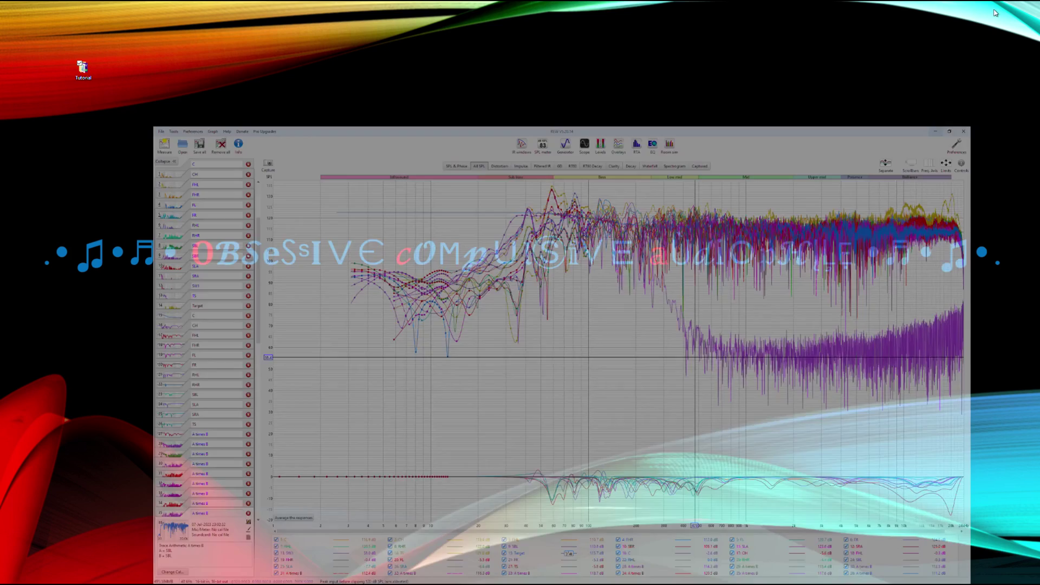
pyautogui.moveTo(705, 579)
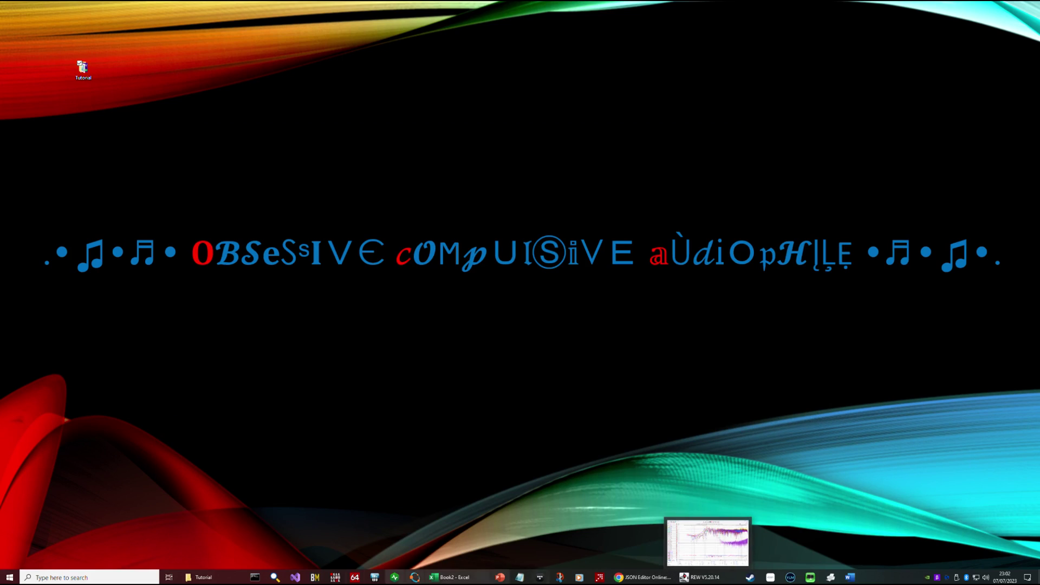
pyautogui.click(203, 578)
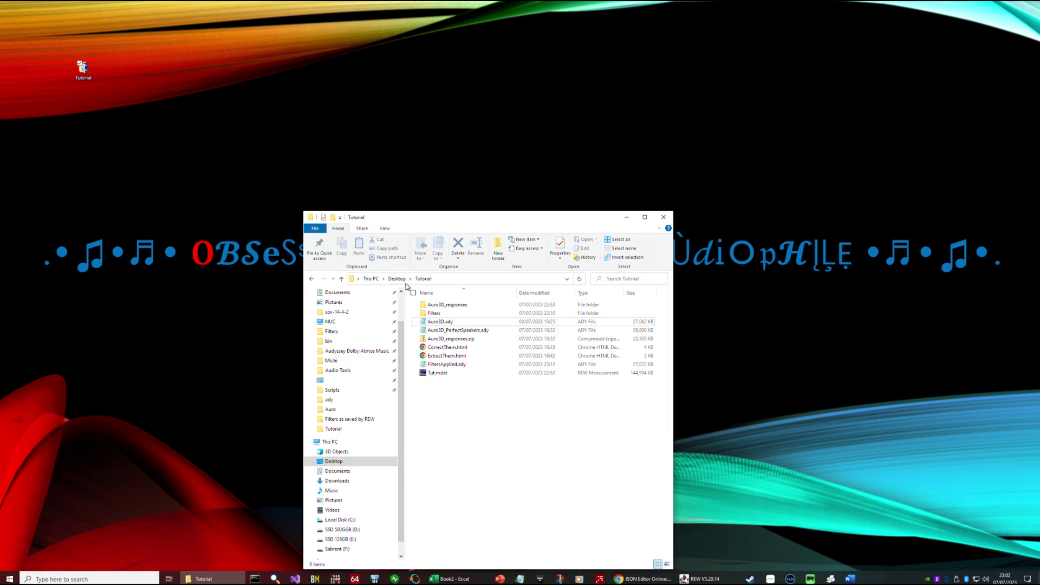
pyautogui.doubleClick(437, 373)
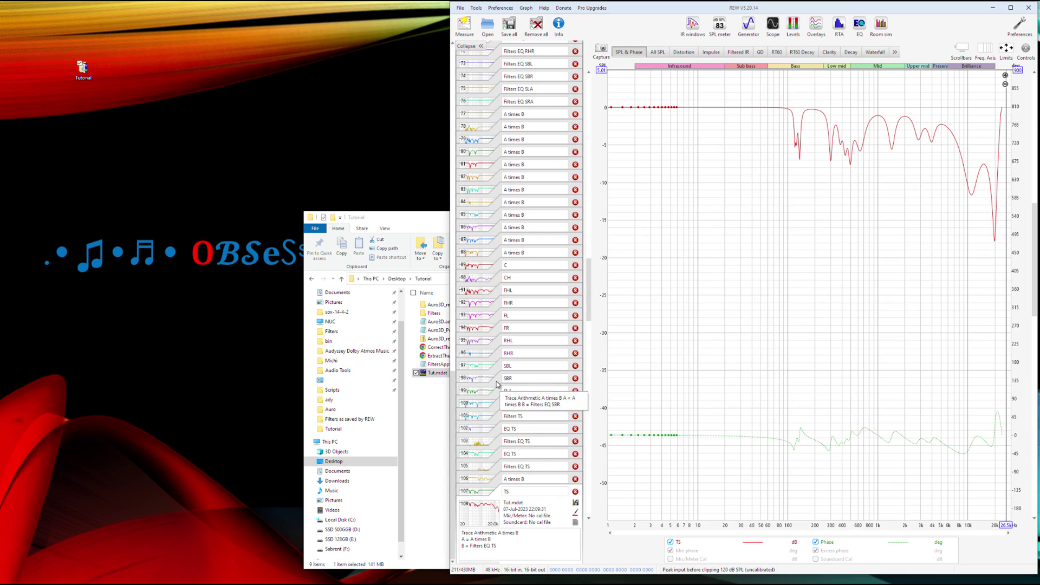
# - Save the SBR filter measurement as SBR.mdat in the Tutorial folder and close the second REW window
pyautogui.click(497, 384)
pyautogui.rightClick(497, 384)
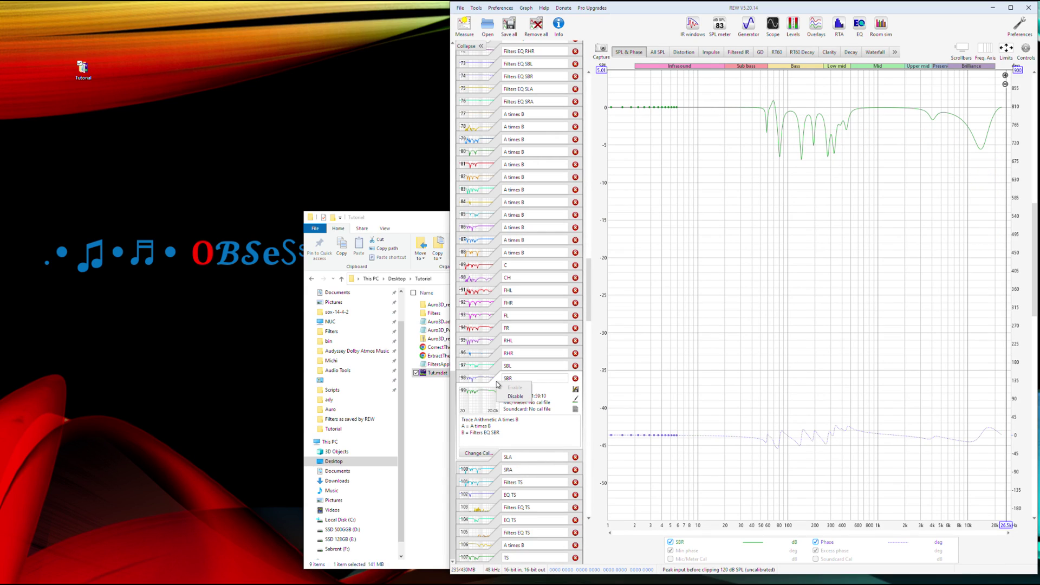
pyautogui.click(461, 7)
pyautogui.click(481, 37)
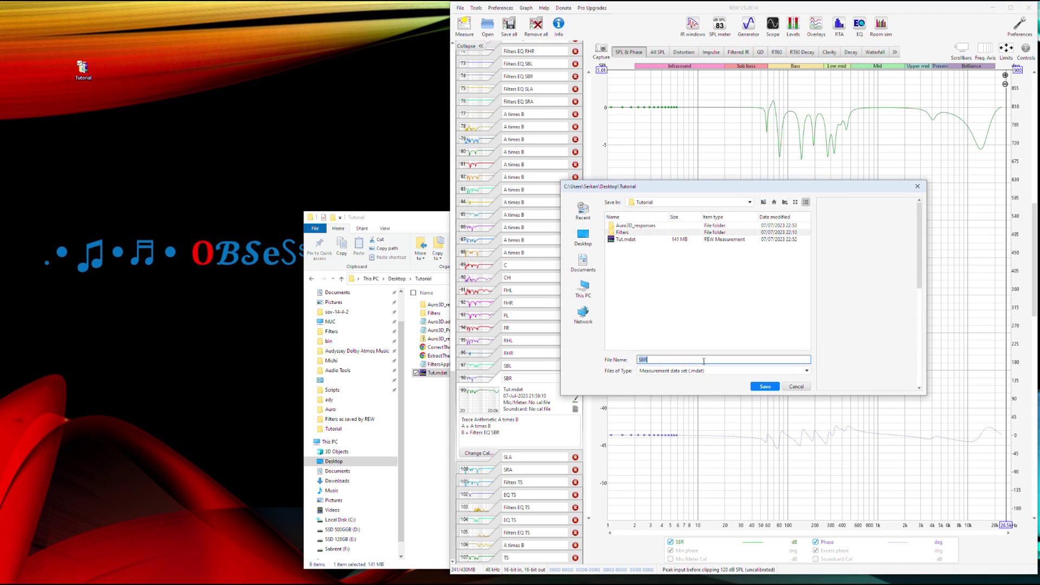
pyautogui.click(762, 387)
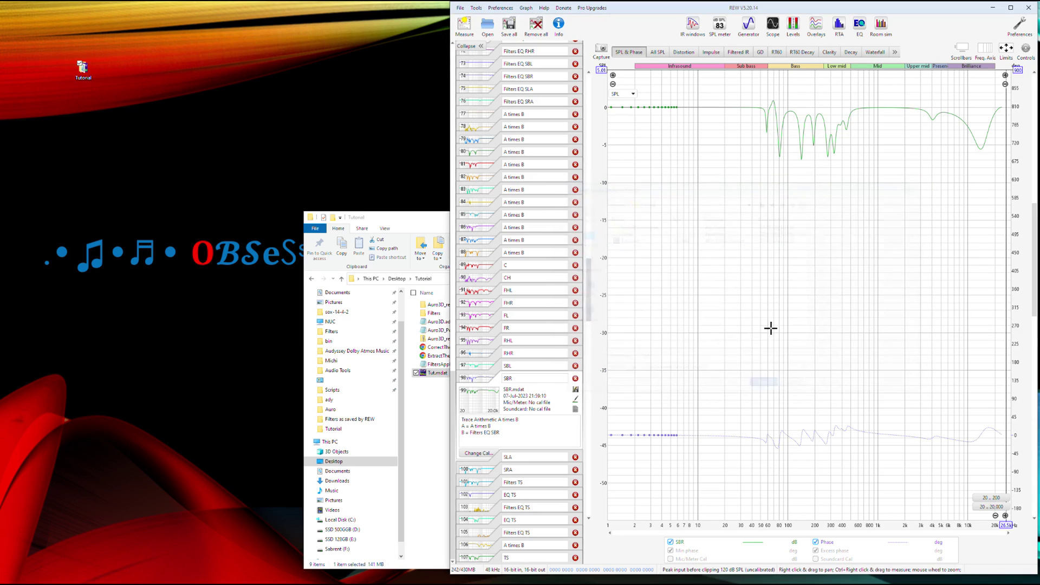
pyautogui.click(1029, 8)
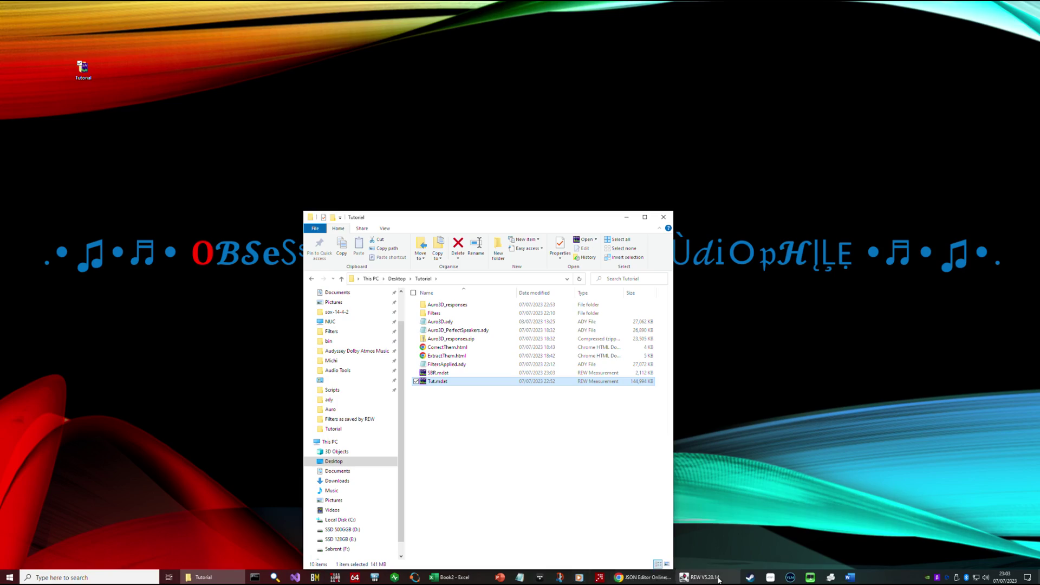
# - Load SBR.mdat from the Tutorial folder into the original REW session
pyautogui.click(718, 577)
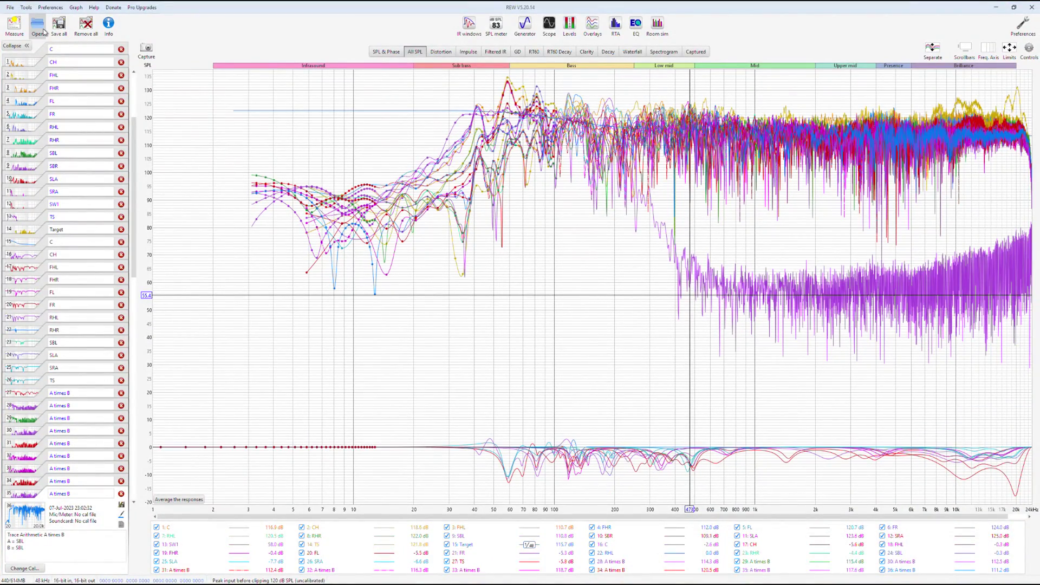
pyautogui.click(1014, 8)
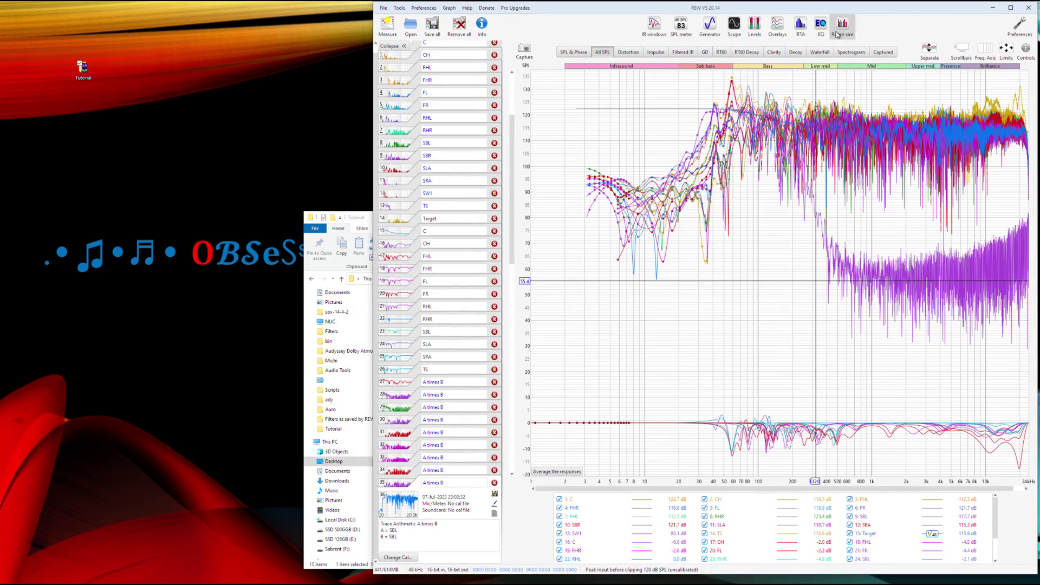
pyautogui.moveTo(363, 217); pyautogui.dragTo(158, 186)
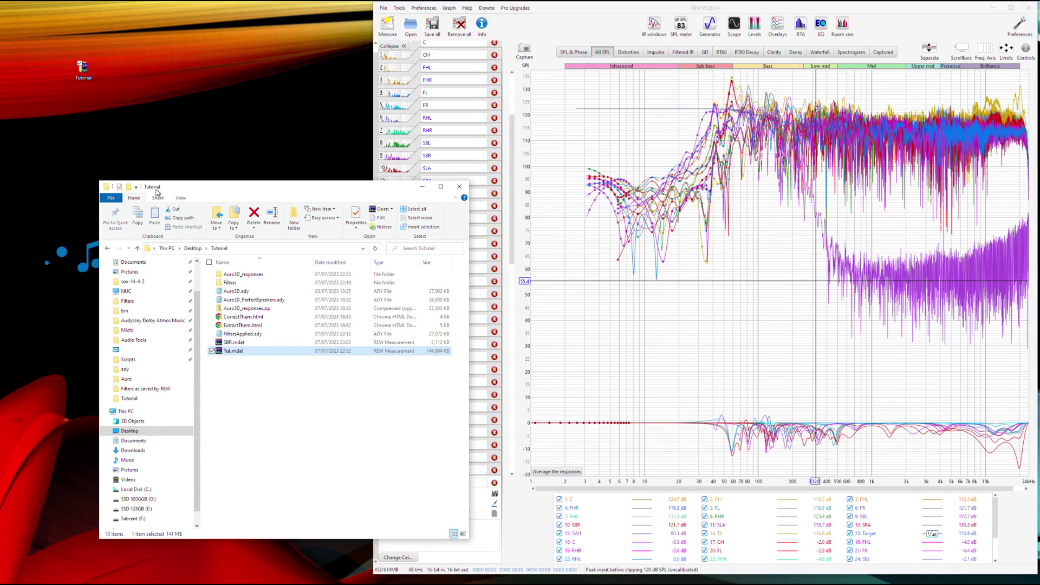
pyautogui.click(241, 345)
pyautogui.moveTo(243, 347); pyautogui.dragTo(623, 342)
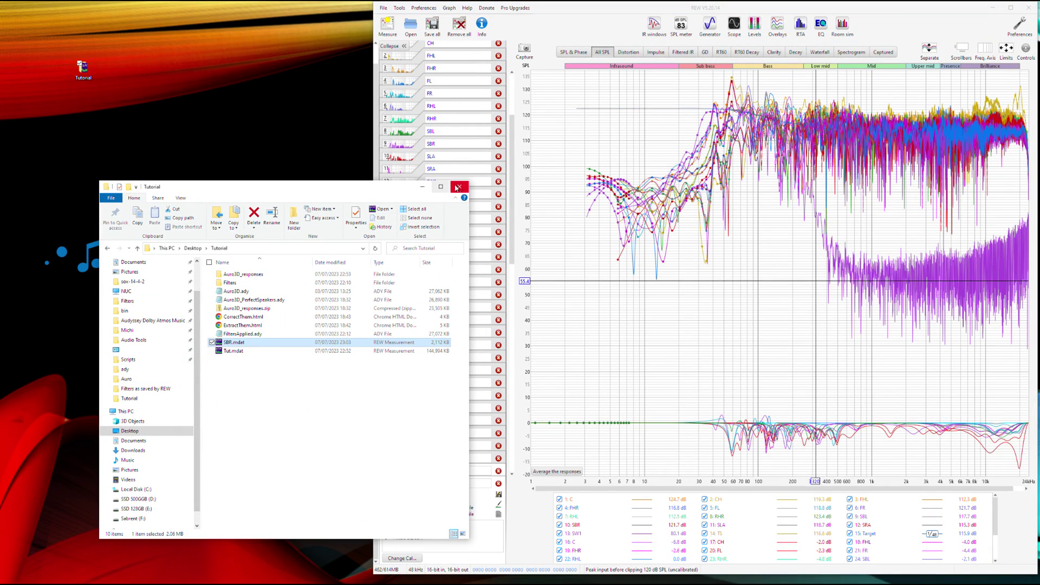
pyautogui.click(459, 187)
pyautogui.click(1011, 7)
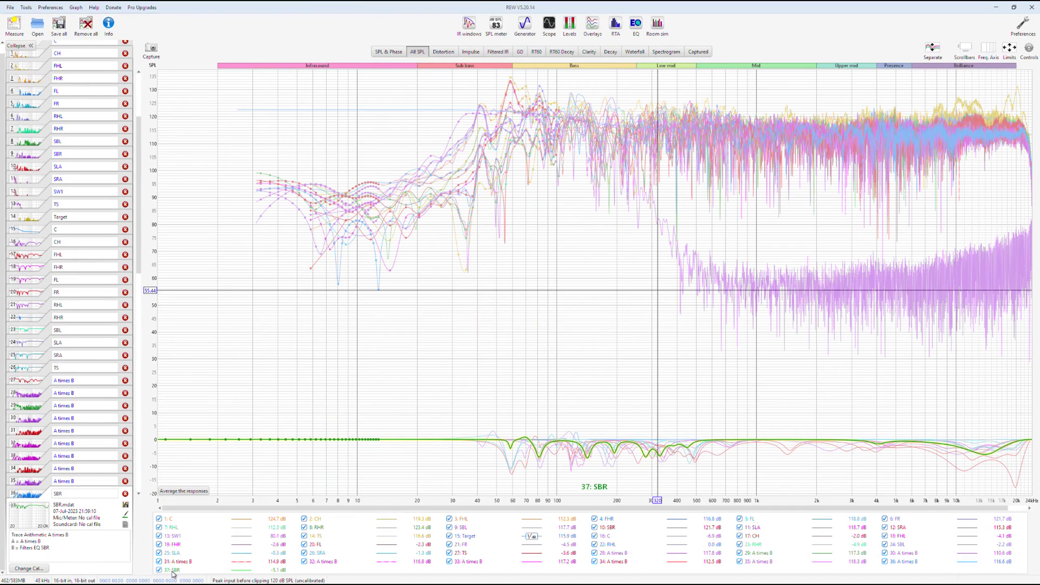
# - Use trace arithmetic A * B to multiply measurement 10: SBR by filter trace 37: SBR
pyautogui.click(1028, 49)
pyautogui.click(954, 79)
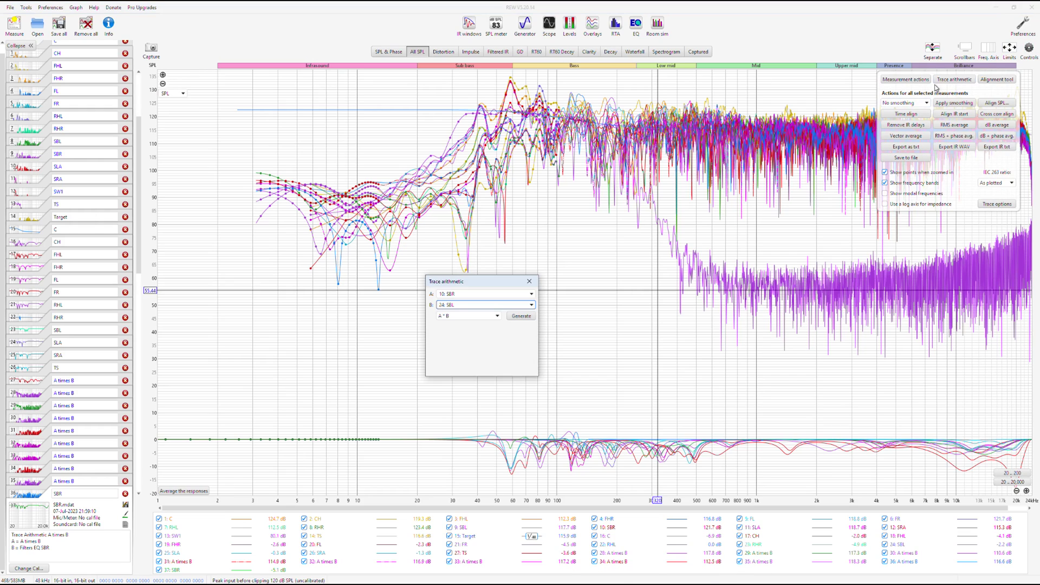
pyautogui.click(467, 305)
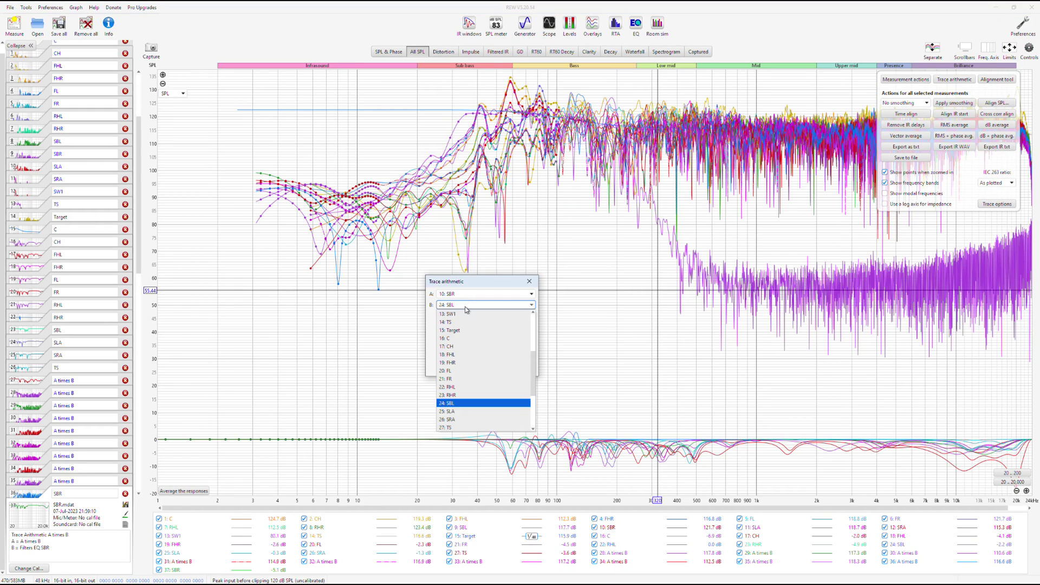
pyautogui.click(455, 428)
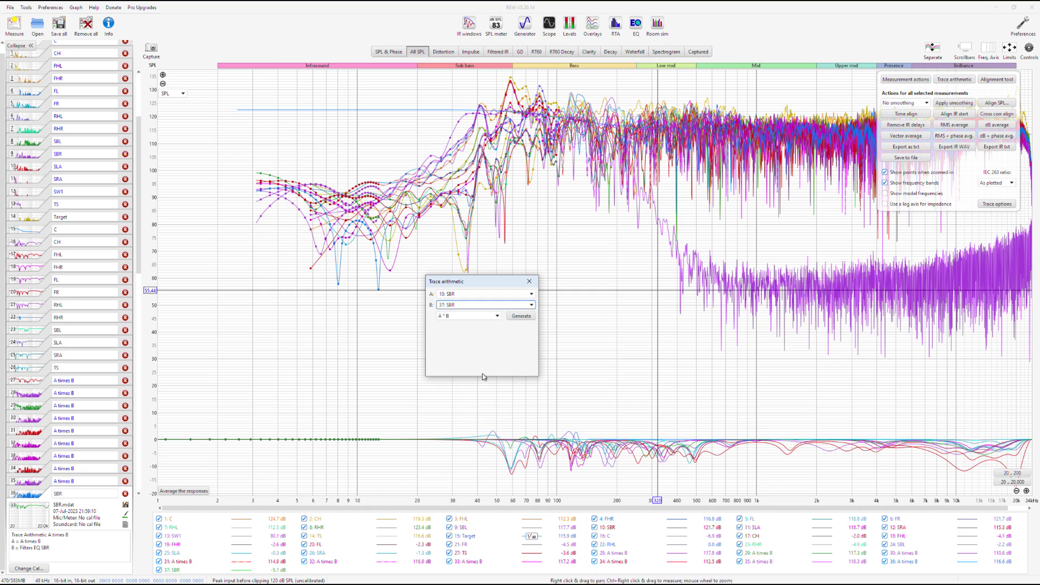
pyautogui.click(524, 318)
# - Generate the A * B product of measurement 11: SLA and filter trace 25: SLA
pyautogui.click(476, 294)
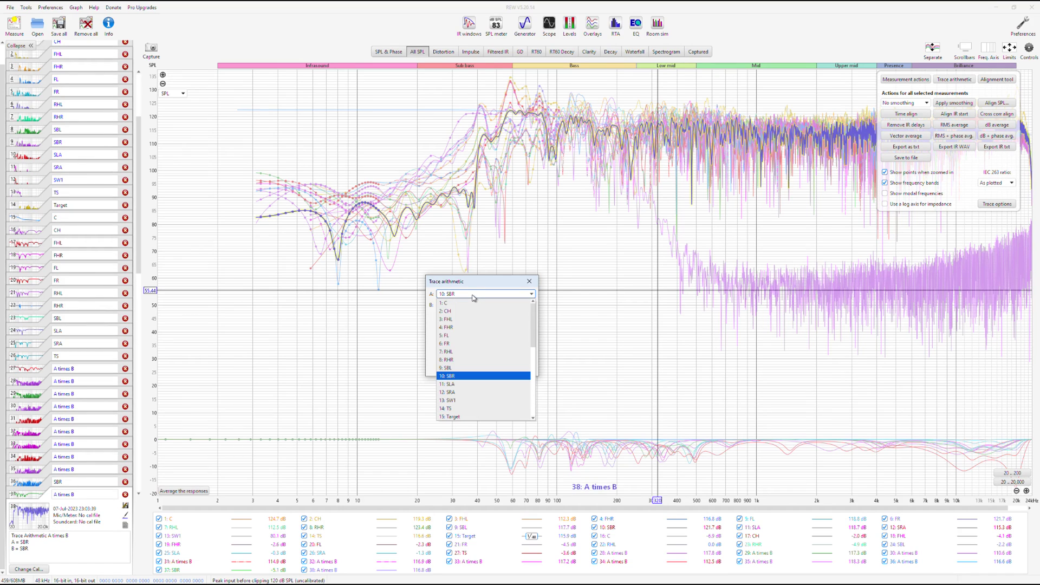
pyautogui.click(452, 384)
pyautogui.click(485, 304)
pyautogui.scroll(2, 464, 349)
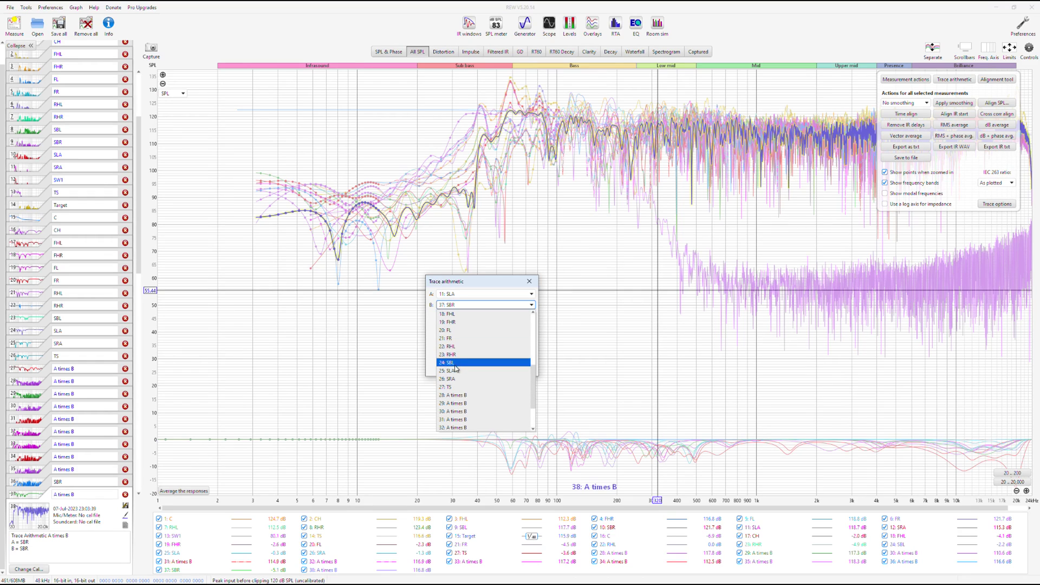
pyautogui.click(458, 369)
pyautogui.click(512, 317)
# - Generate the A * B product of measurement 12: SRA and filter trace 26: SRA
pyautogui.click(490, 294)
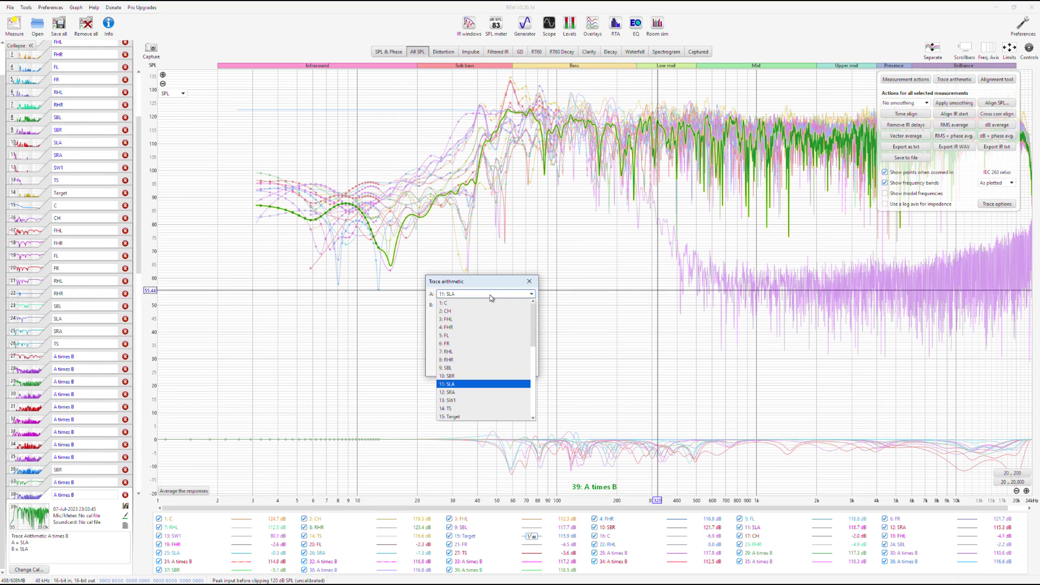
pyautogui.click(462, 392)
pyautogui.click(477, 305)
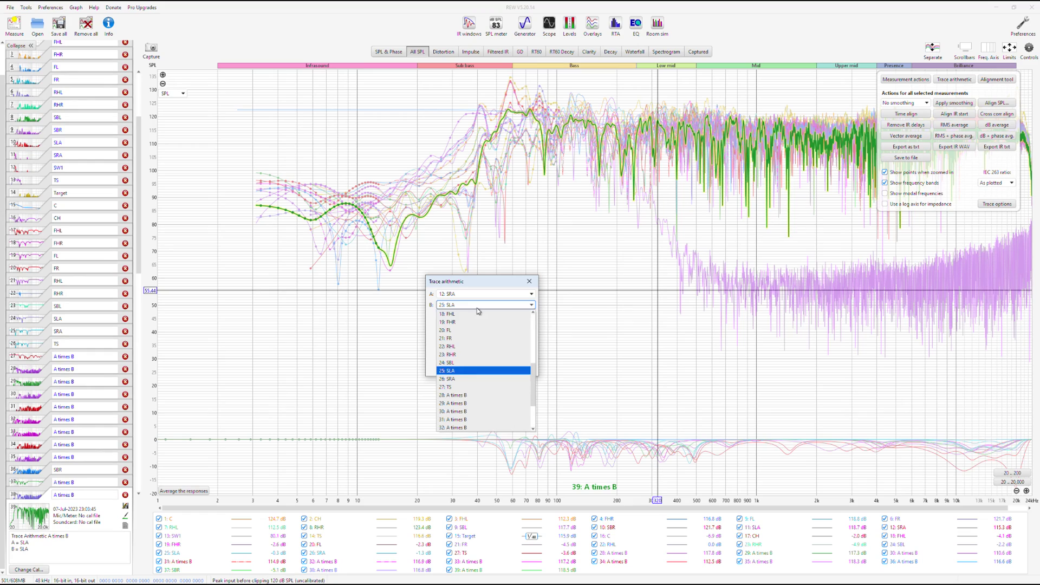
pyautogui.click(468, 380)
pyautogui.click(518, 317)
# - Generate the A * B product of measurement 14: TS and filter trace 27: TS
pyautogui.click(488, 294)
pyautogui.click(465, 409)
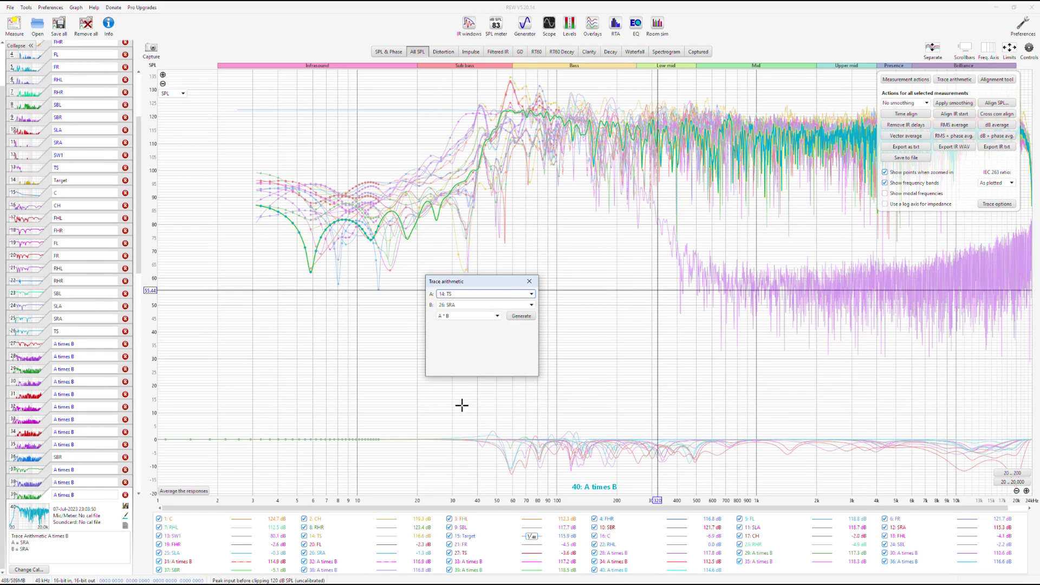
pyautogui.click(487, 305)
pyautogui.click(466, 390)
pyautogui.click(526, 317)
# - Move the loaded SBR filter trace between SBL and SLA in the measurement list, and rename the C product C1
pyautogui.moveTo(61, 445)
pyautogui.mouseDown()
pyautogui.moveTo(62, 292)
pyautogui.moveTo(65, 325)
pyautogui.mouseUp()
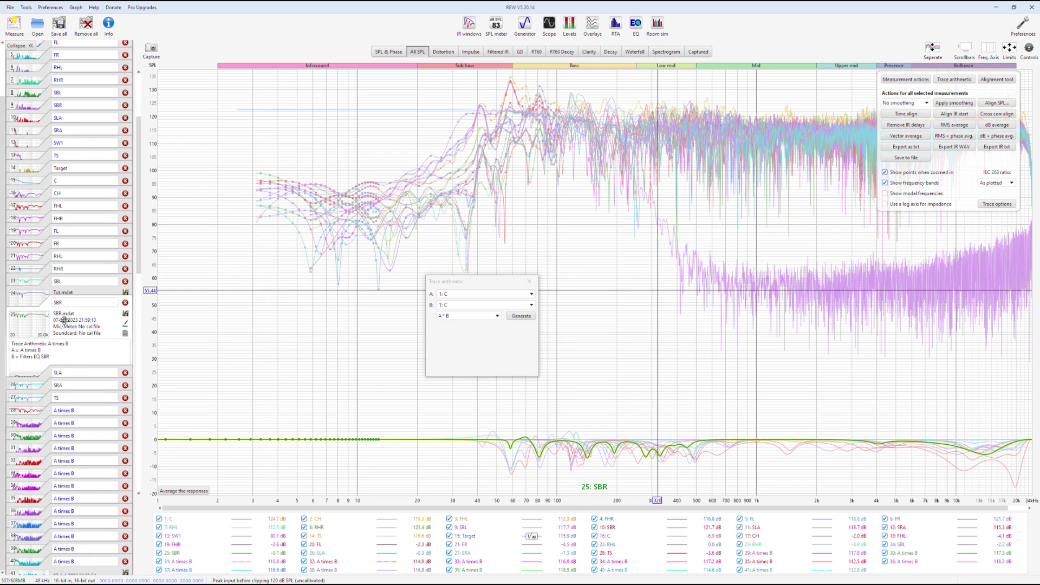
pyautogui.click(46, 419)
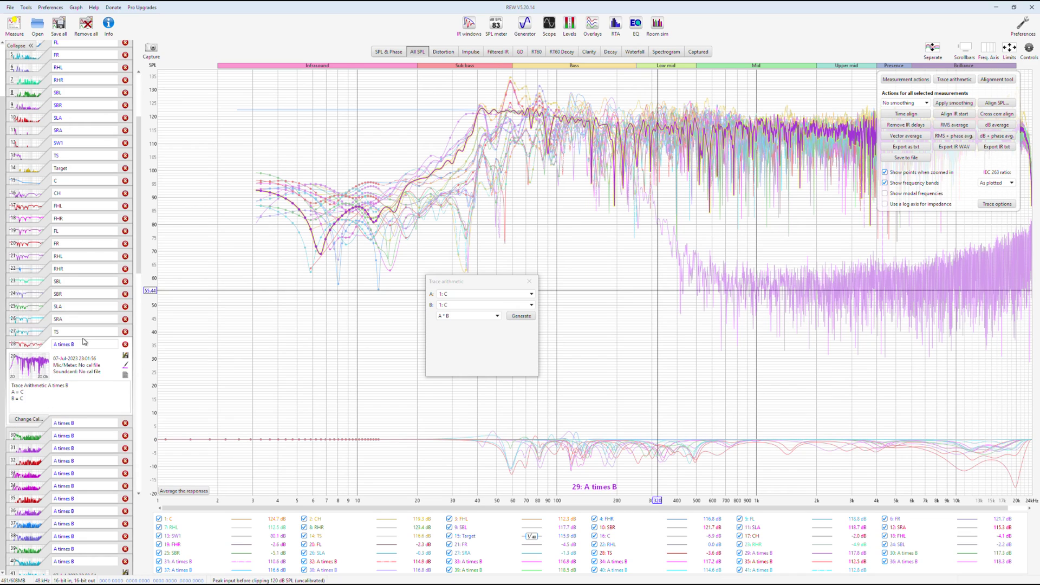
pyautogui.click(84, 343)
pyautogui.write('C1')
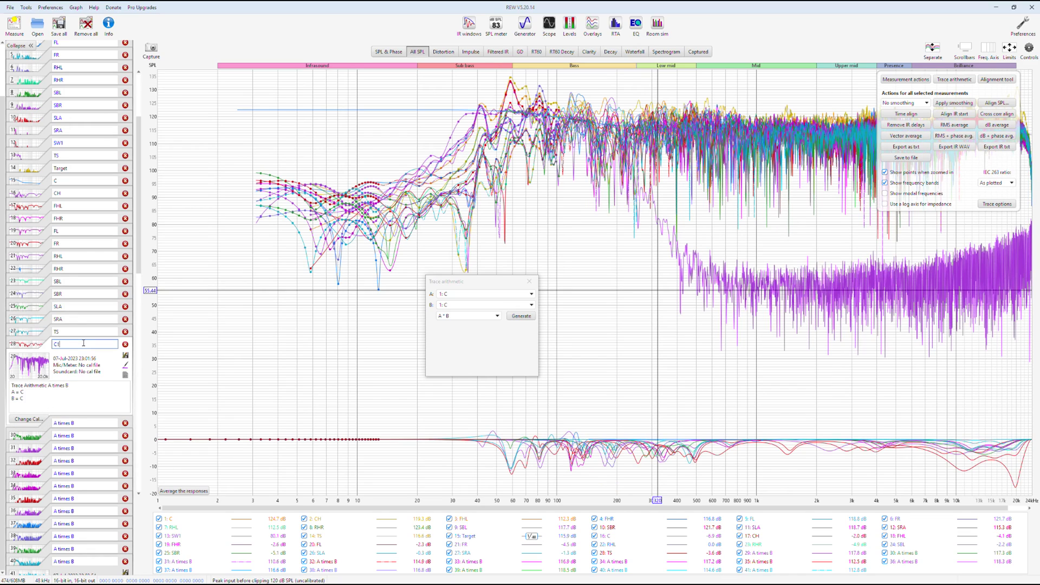
# - Rename the A times B products of CH, FHL and FHR as CH1, FHL and FHR
pyautogui.click(81, 426)
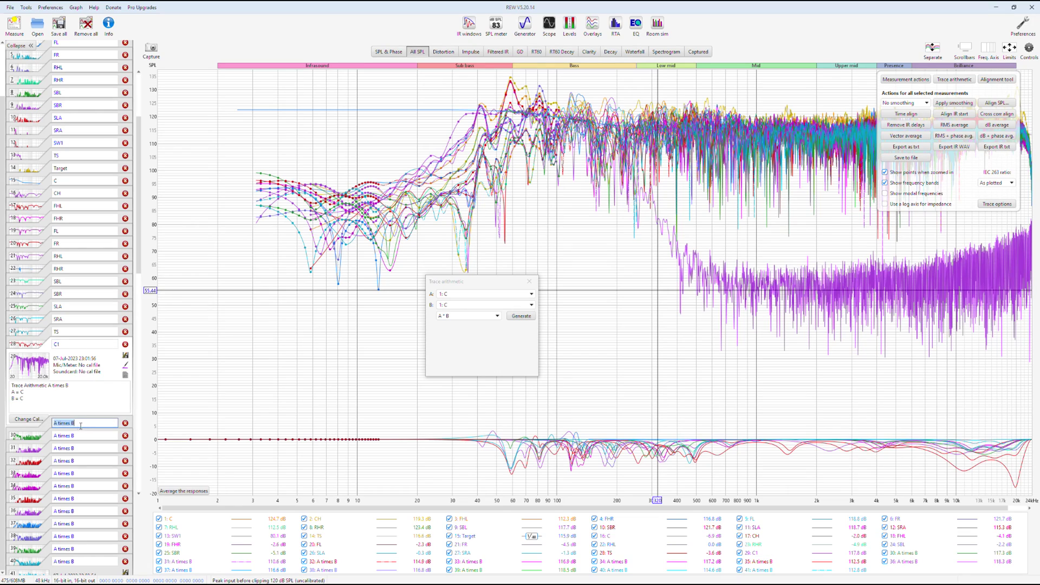
pyautogui.click(46, 435)
pyautogui.click(88, 356)
pyautogui.write('C')
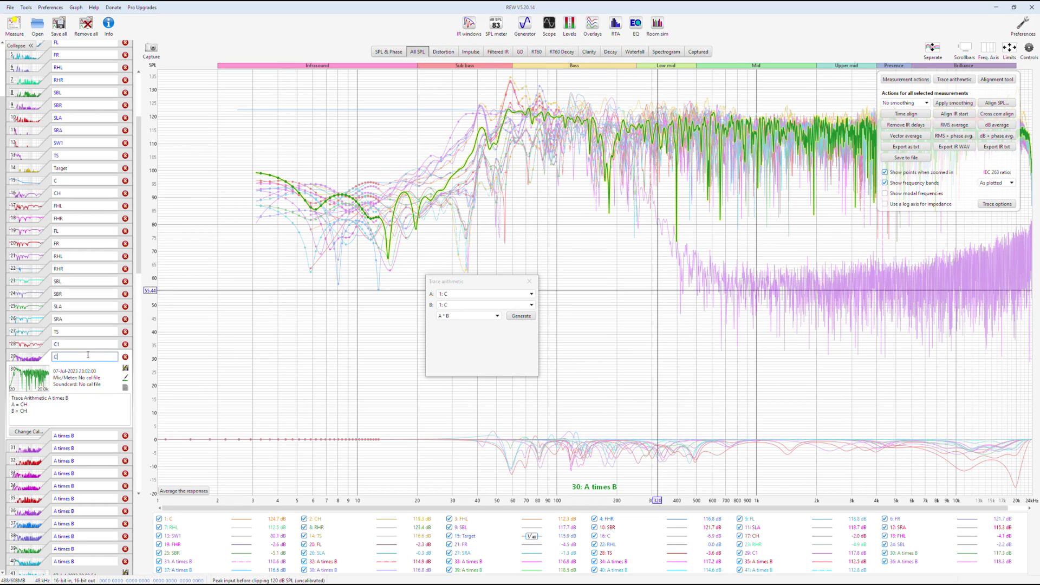
pyautogui.write('H1')
pyautogui.click(48, 438)
pyautogui.click(85, 370)
pyautogui.write('FHL')
pyautogui.press('Return')
pyautogui.click(47, 451)
pyautogui.click(85, 382)
pyautogui.write('FHR')
pyautogui.press('Return')
# - Rename the remaining A times B products FL, FR, RHL, RHR, SBL, SBR, SLA, SRA and TS after their channels
pyautogui.click(48, 463)
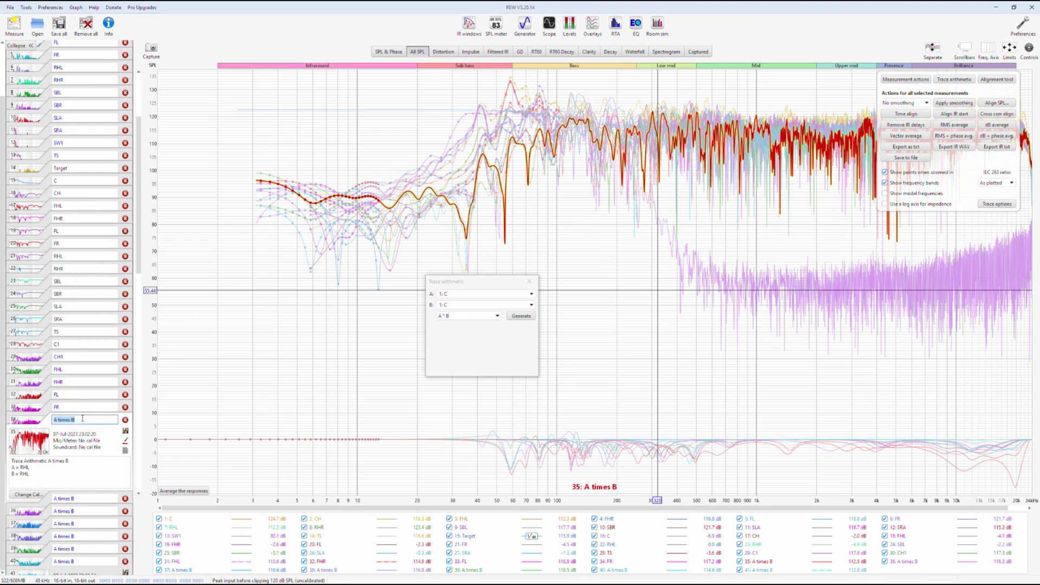
pyautogui.click(85, 444)
pyautogui.write('SBL')
pyautogui.click(84, 457)
pyautogui.write('SBR')
pyautogui.click(85, 469)
pyautogui.write('SLASRA')
pyautogui.click(85, 492)
pyautogui.write('TS')
pyautogui.press('Return')
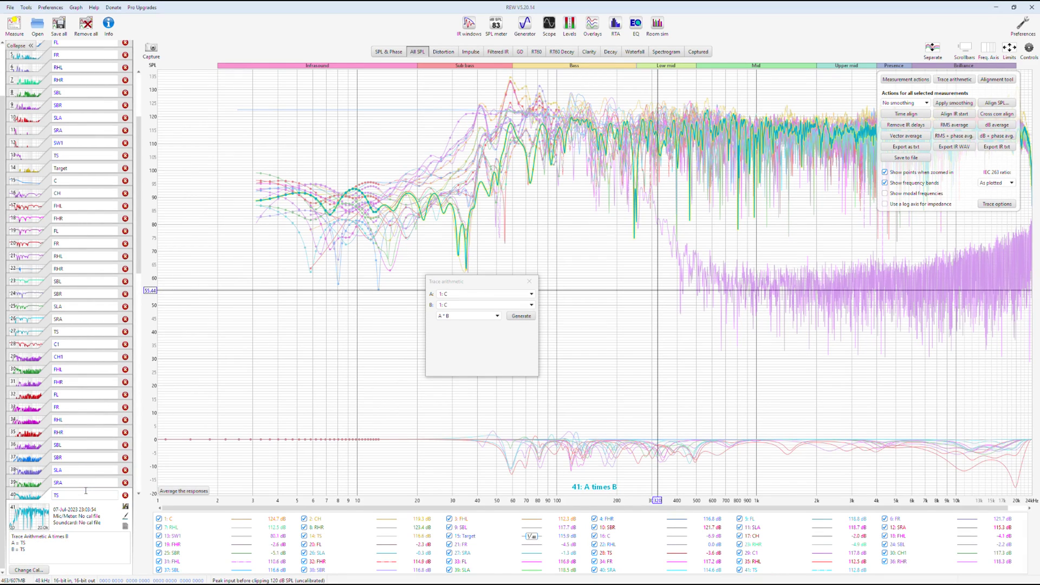
# - Close the trace arithmetic window and clear all trace selections on the All SPL graph
pyautogui.click(529, 281)
pyautogui.rightClick(653, 520)
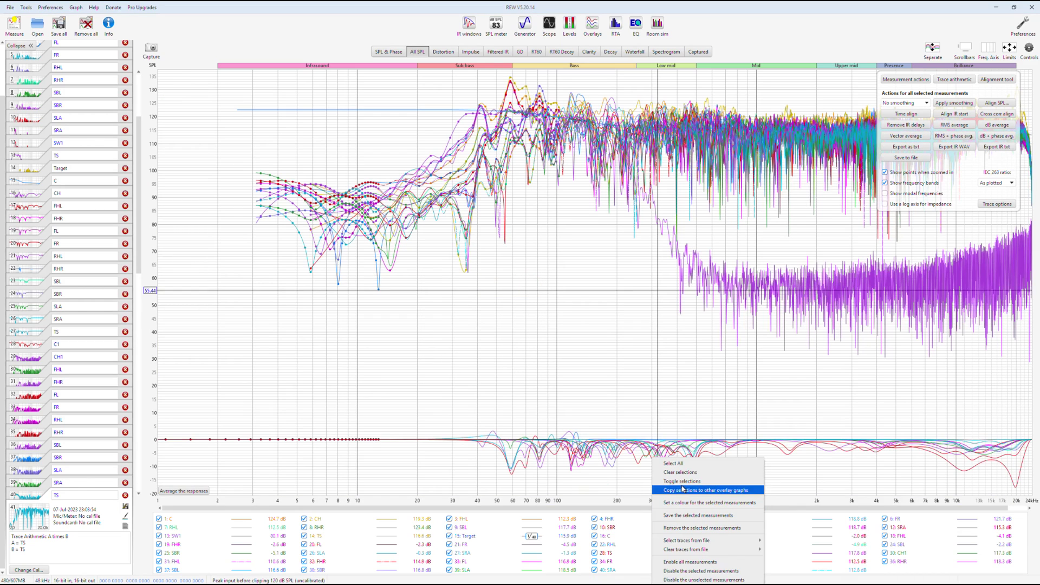
pyautogui.click(669, 472)
# - Show only the A times B product traces from C1 and CH1 through SRA, numbers 29 to 40, leaving the TS product hidden
pyautogui.click(753, 570)
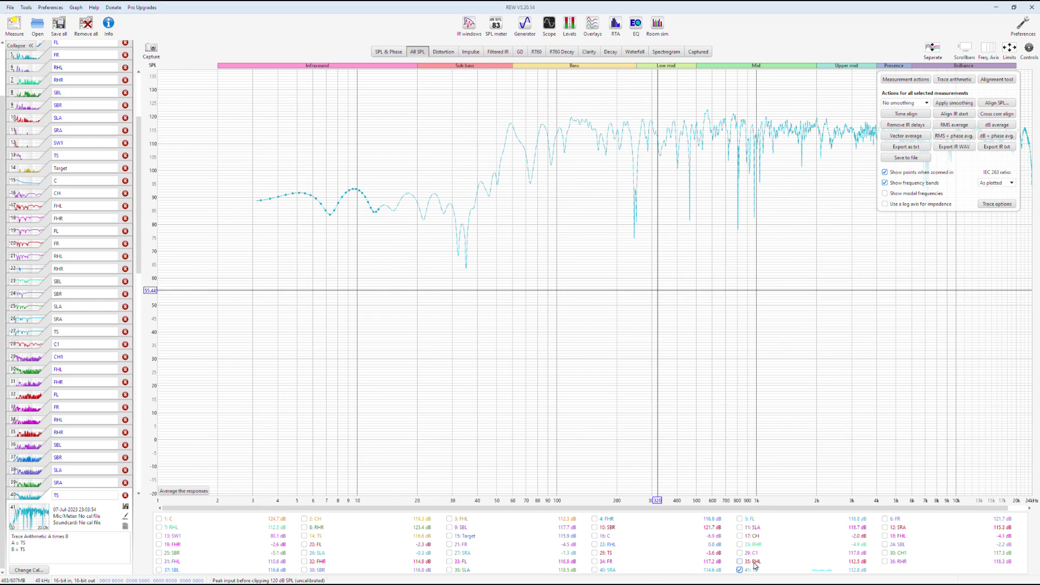
pyautogui.click(740, 561)
pyautogui.click(885, 562)
pyautogui.click(885, 553)
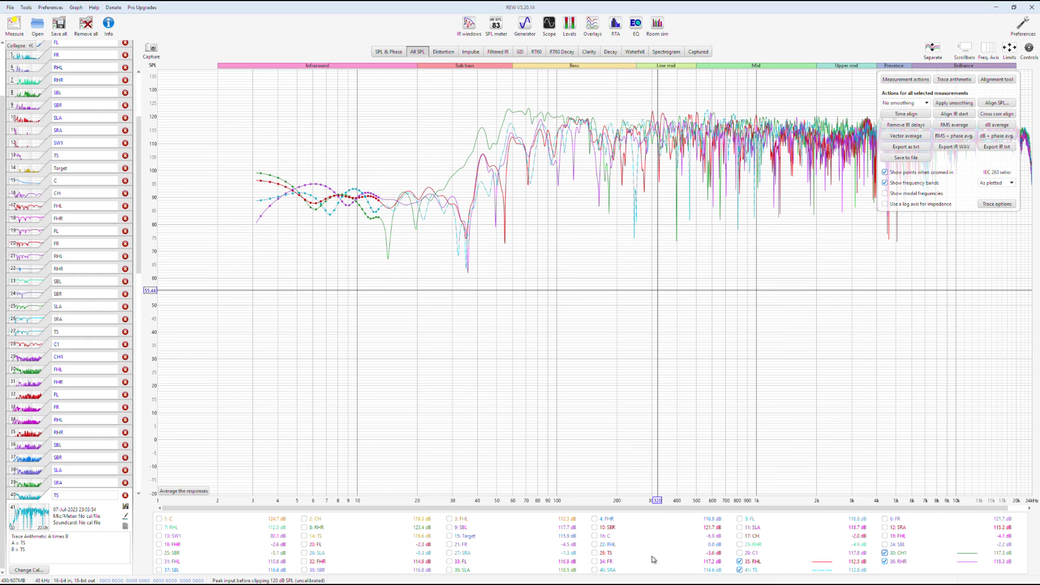
pyautogui.click(609, 563)
pyautogui.click(450, 561)
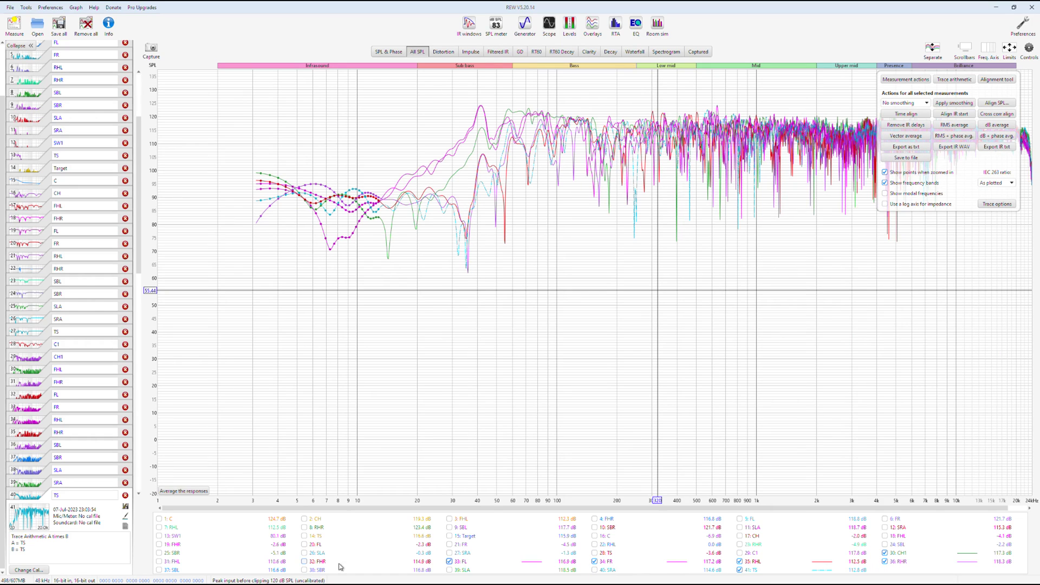
pyautogui.click(303, 561)
pyautogui.click(158, 562)
pyautogui.click(159, 569)
pyautogui.click(304, 570)
pyautogui.click(449, 570)
pyautogui.click(594, 570)
pyautogui.click(740, 570)
pyautogui.click(740, 570)
pyautogui.click(739, 553)
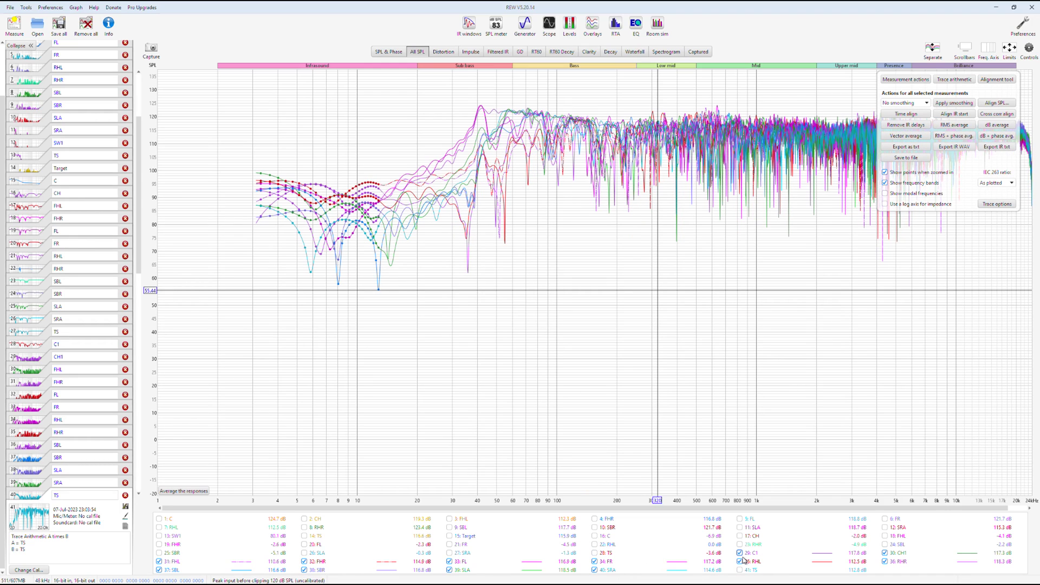
# - Add the suffix 1 to the product names from TS up to FHL, giving FHL1, FHR1, FL1 and so on to TS1
pyautogui.click(92, 495)
pyautogui.write('1')
pyautogui.click(88, 483)
pyautogui.write('1')
pyautogui.click(82, 470)
pyautogui.write('1')
pyautogui.click(78, 458)
pyautogui.write('1')
pyautogui.click(73, 445)
pyautogui.click(64, 369)
# - Apply 1/48 smoothing to the selected product traces and hide the Target trace
pyautogui.click(905, 102)
pyautogui.click(903, 160)
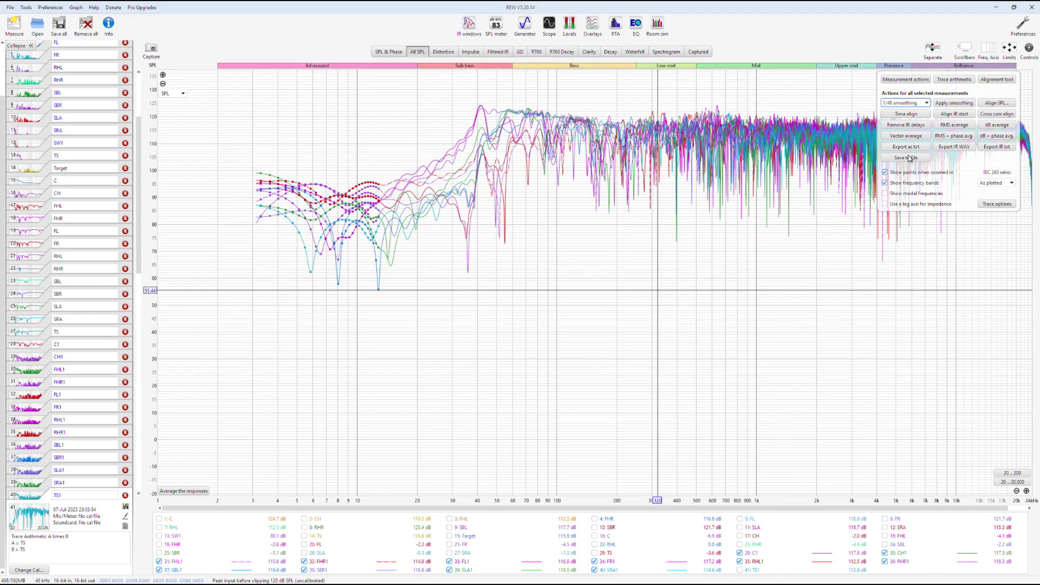
pyautogui.click(954, 103)
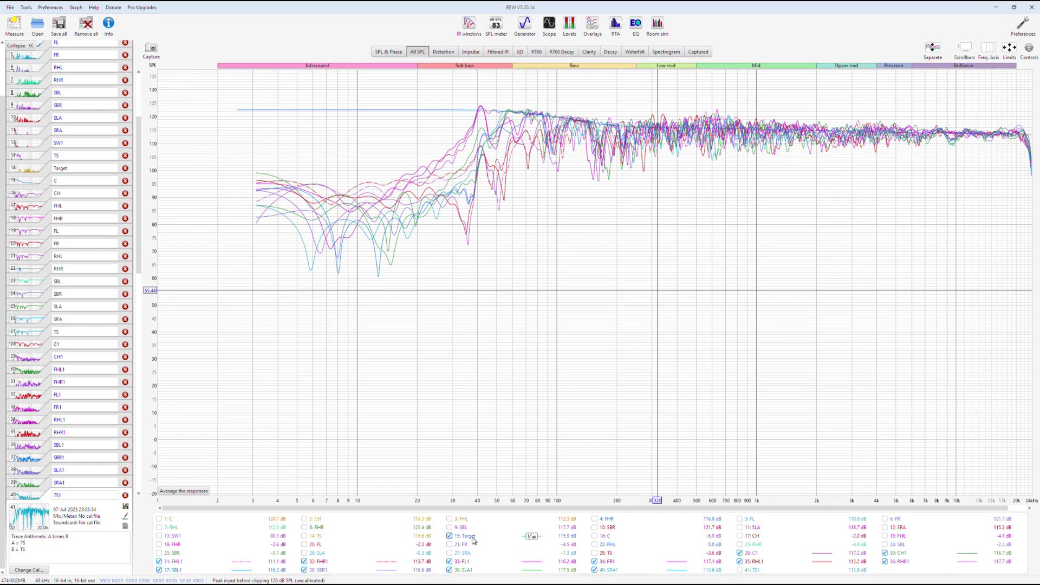
pyautogui.rightClick(531, 537)
pyautogui.click(560, 490)
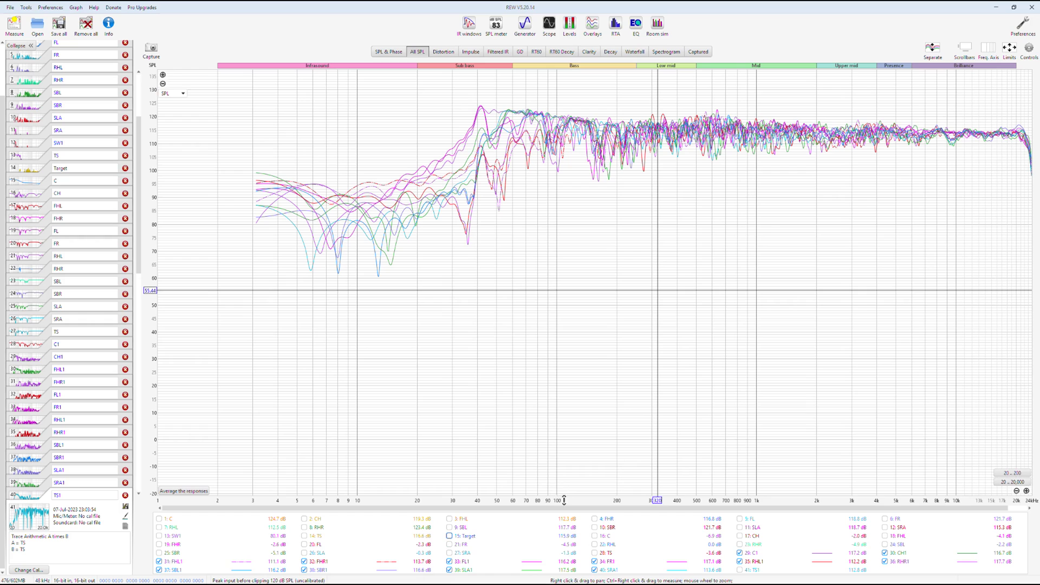
# - Open the Overlays window maximized and examine the impulse responses of the product traces
pyautogui.click(592, 26)
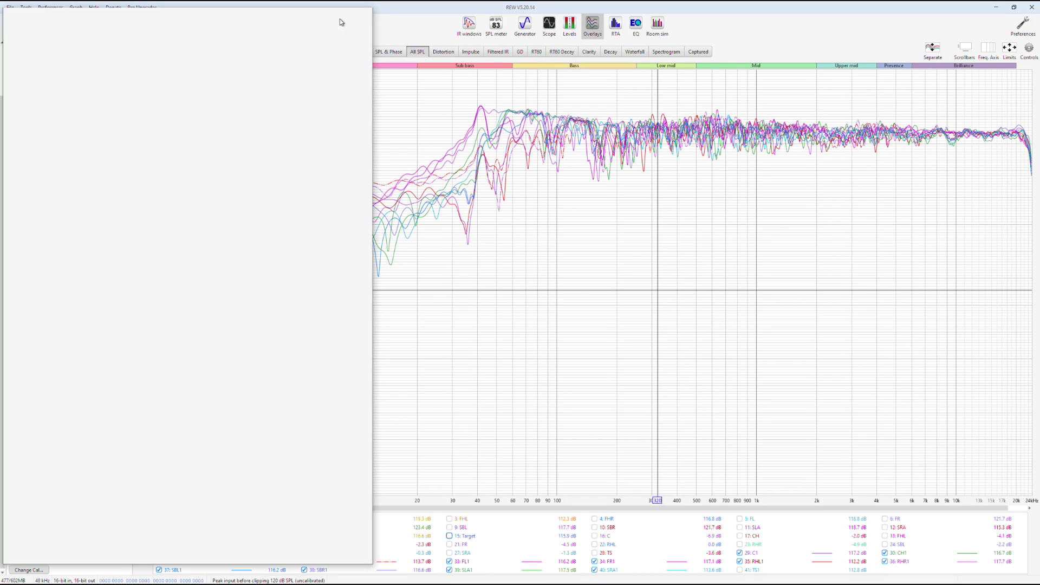
pyautogui.click(353, 4)
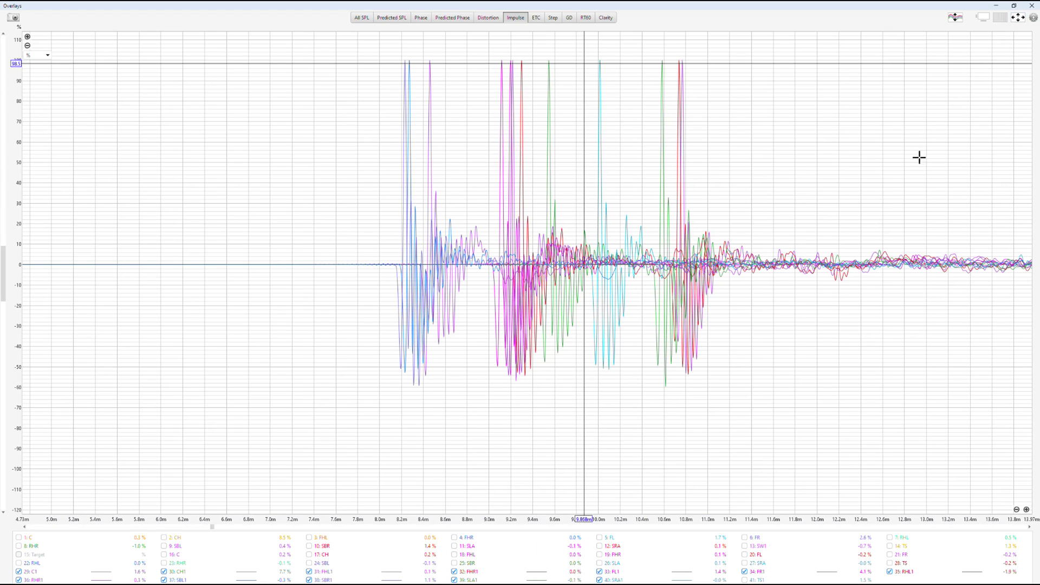
pyautogui.click(1027, 510)
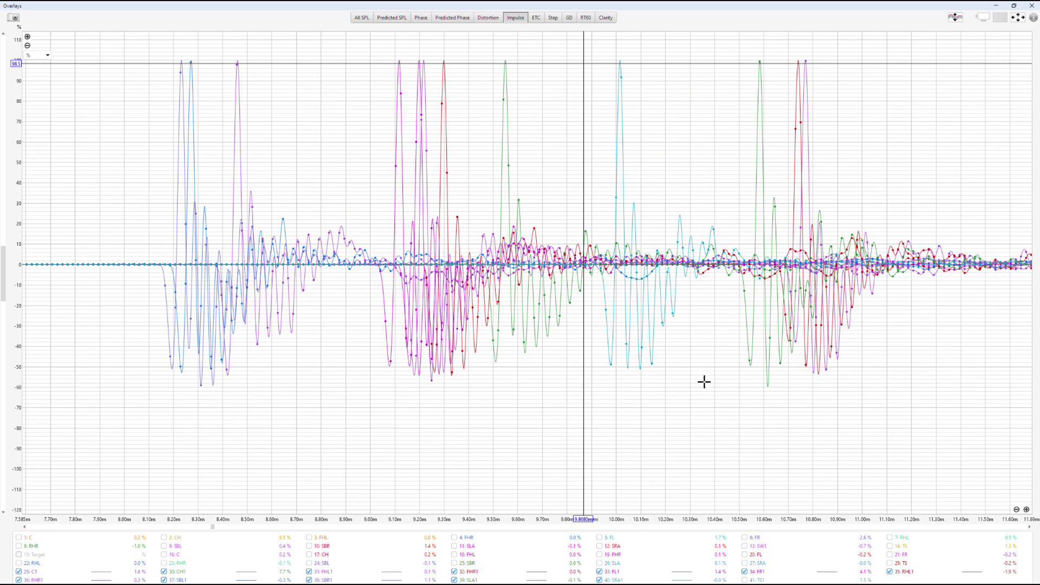
pyautogui.moveTo(968, 93)
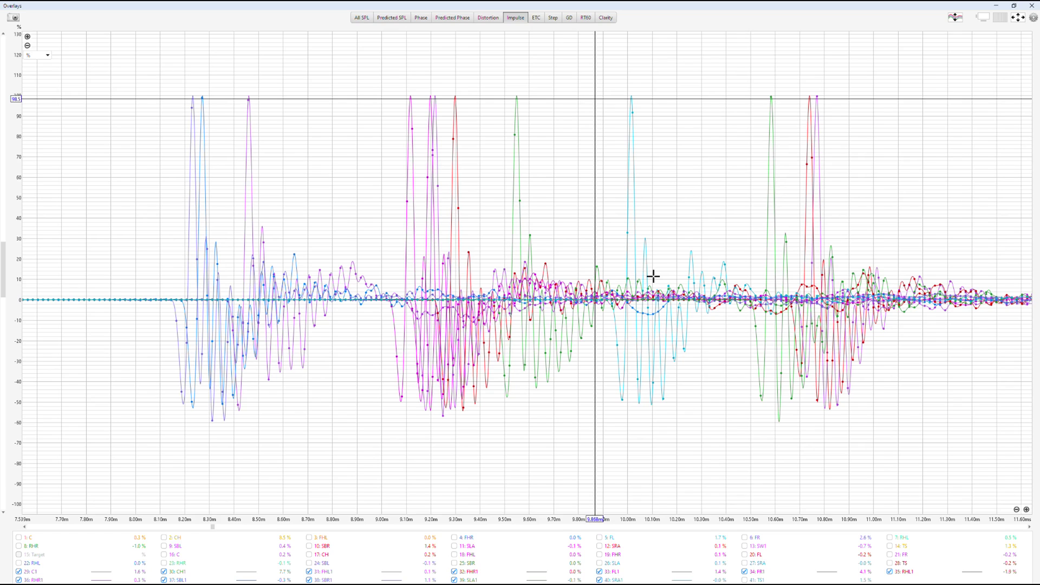
# - Switch to the Book2 workbook in Excel and examine the FL and C distances and the speed of sound
pyautogui.hotkey('alt', 'Tab')
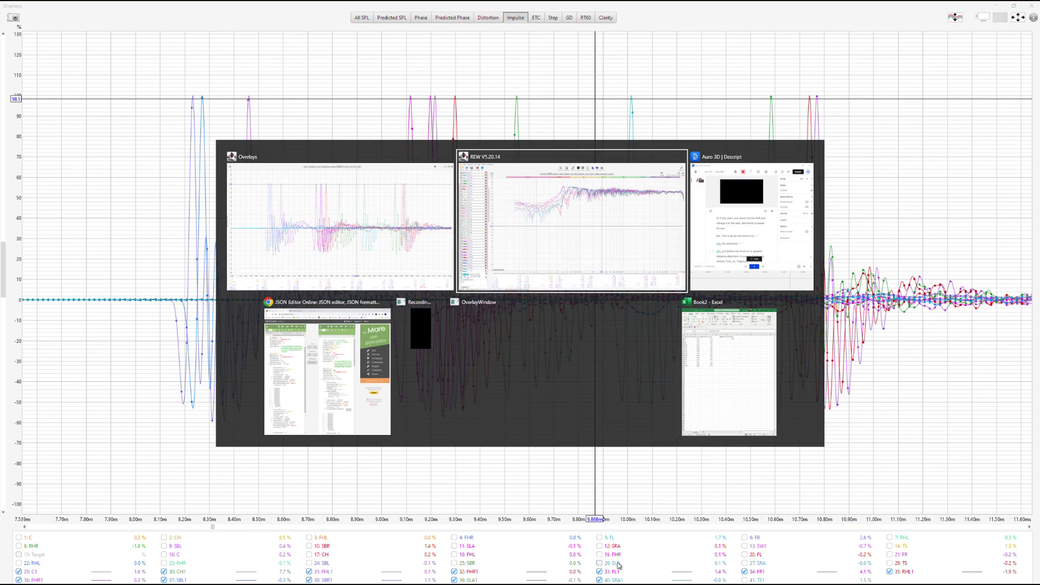
pyautogui.hotkey('alt', 'Tab')
pyautogui.hotkey('alt', 'Tab')
pyautogui.hotkey('alt', 'Tab')
pyautogui.hotkey('alt', 'Tab')
pyautogui.hotkey('alt', 'Tab')
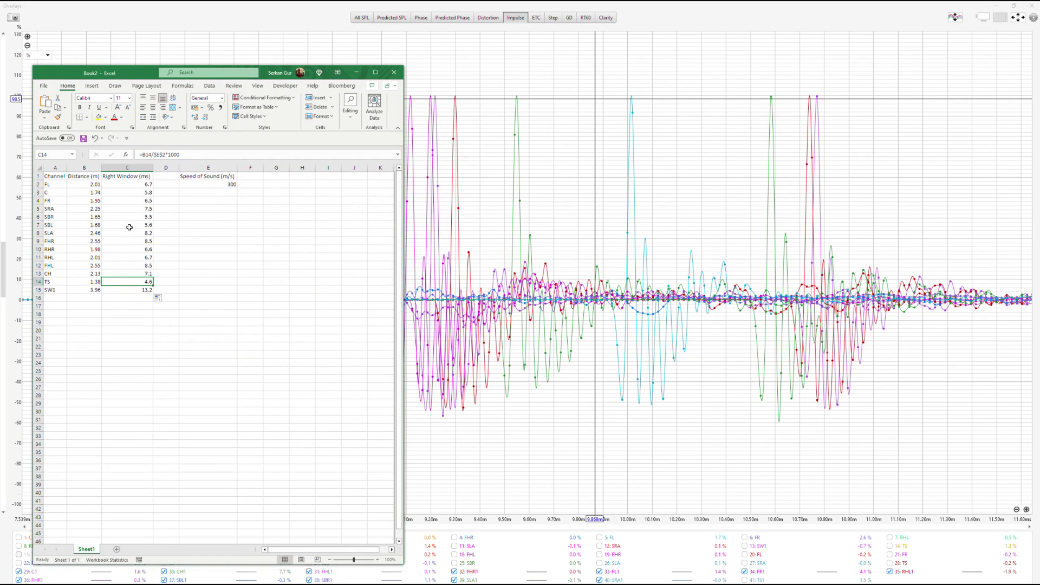
pyautogui.click(90, 185)
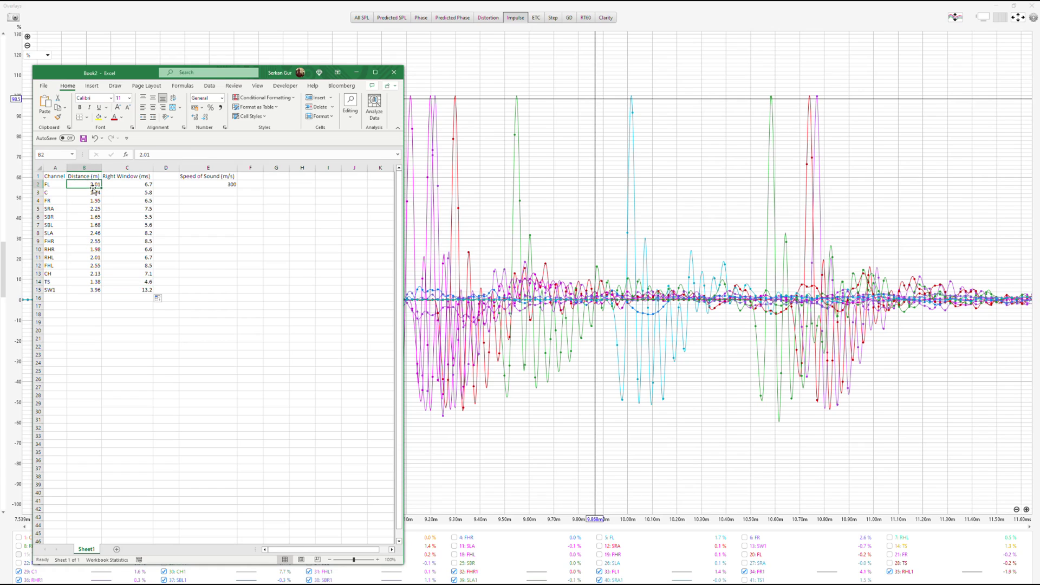
pyautogui.click(90, 193)
pyautogui.click(87, 184)
pyautogui.click(206, 184)
pyautogui.click(253, 183)
pyautogui.write('2')
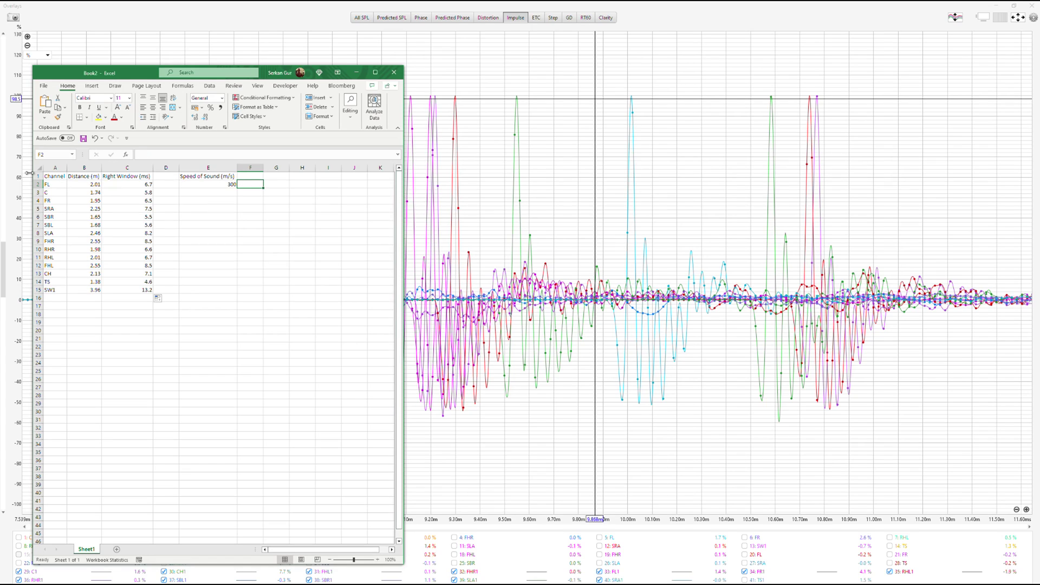
pyautogui.click(76, 184)
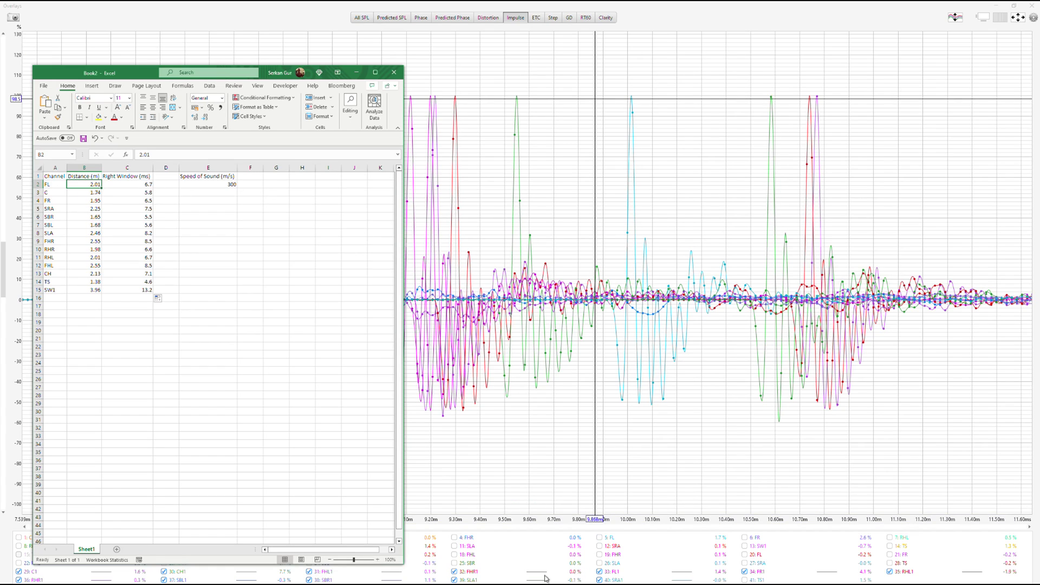
# - Return to REW's Overlays window, clear the trace selections and show only the FL1 and C1 impulse responses
pyautogui.rightClick(525, 555)
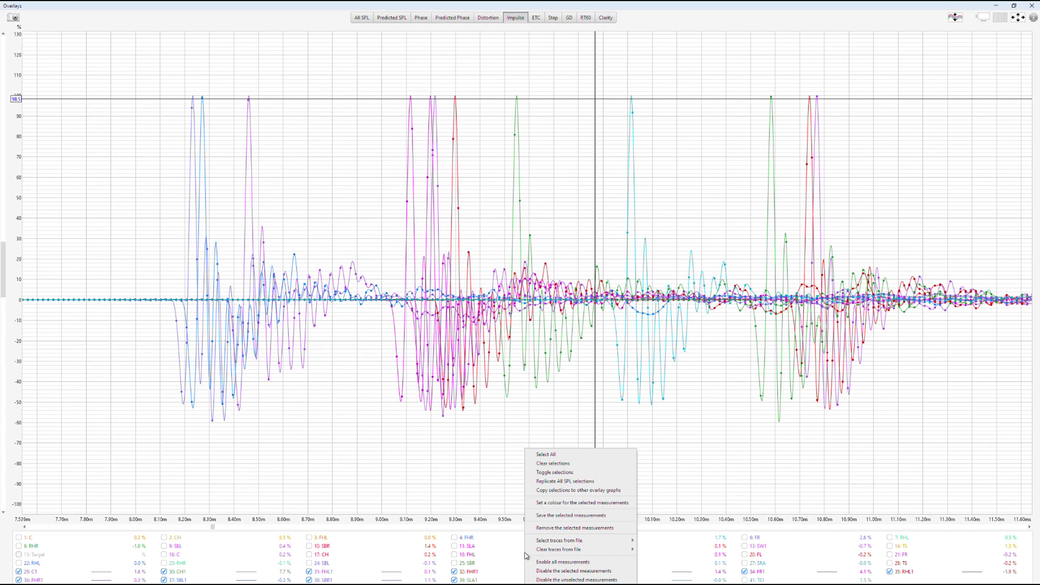
pyautogui.click(567, 464)
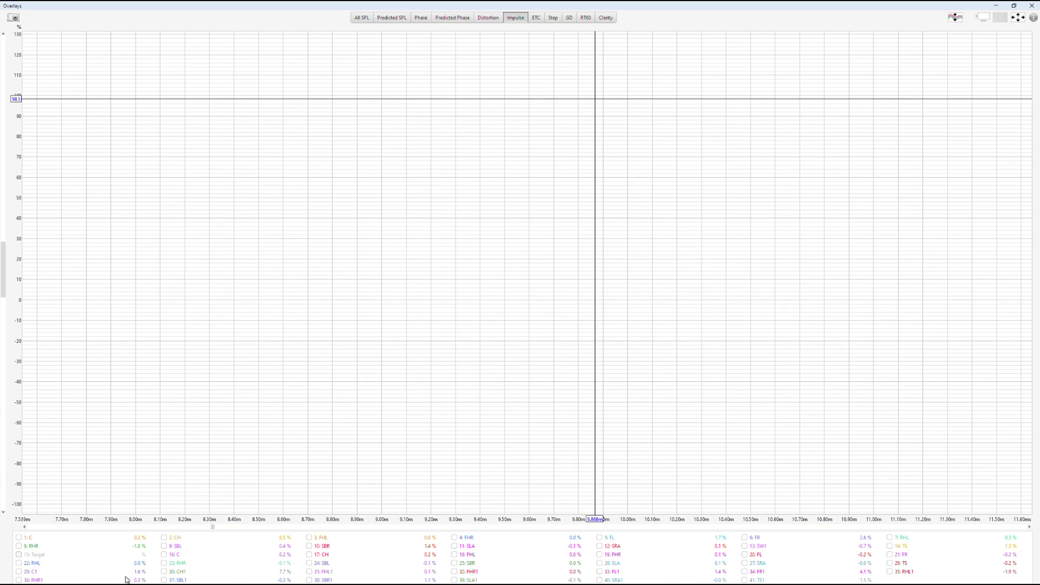
pyautogui.click(612, 572)
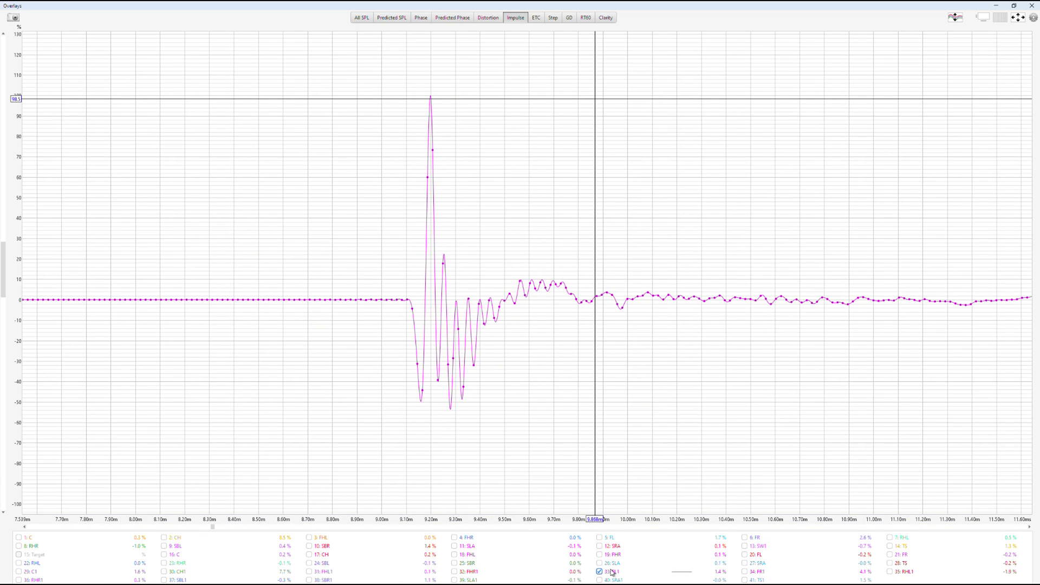
pyautogui.click(19, 573)
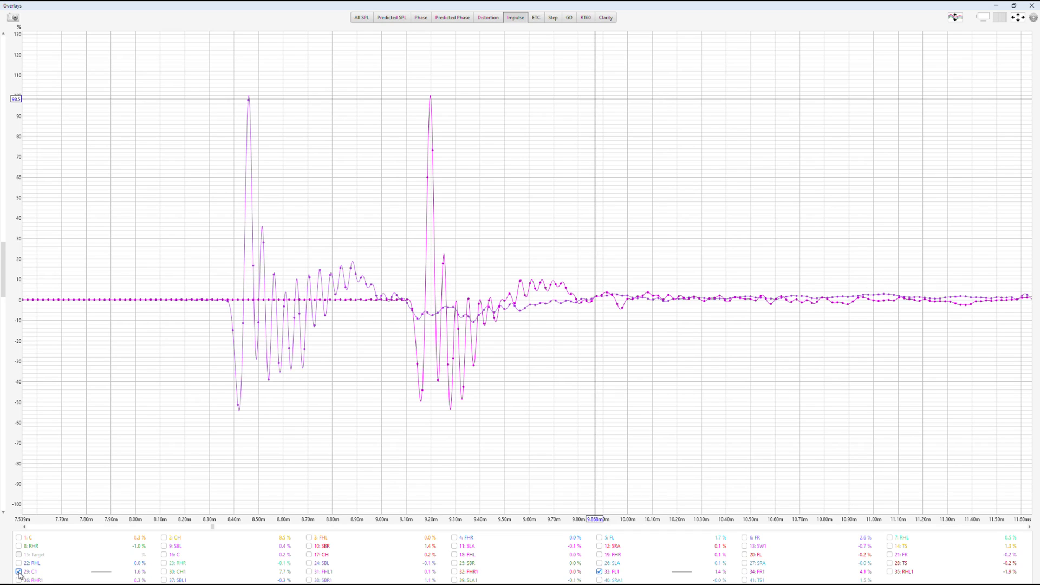
# - Measure the time and distance difference between the C1 and FL1 impulse peaks
pyautogui.click(1027, 510)
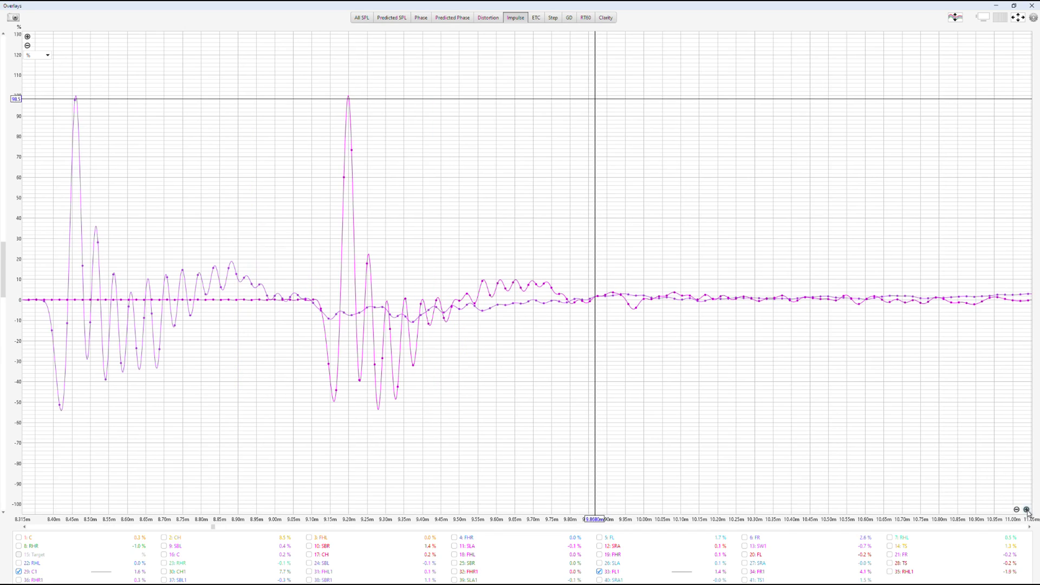
pyautogui.doubleClick(1027, 510)
pyautogui.moveTo(423, 340); pyautogui.dragTo(889, 329)
pyautogui.moveTo(586, 324); pyautogui.dragTo(924, 318)
pyautogui.click(1027, 510)
pyautogui.moveTo(689, 341); pyautogui.dragTo(926, 350)
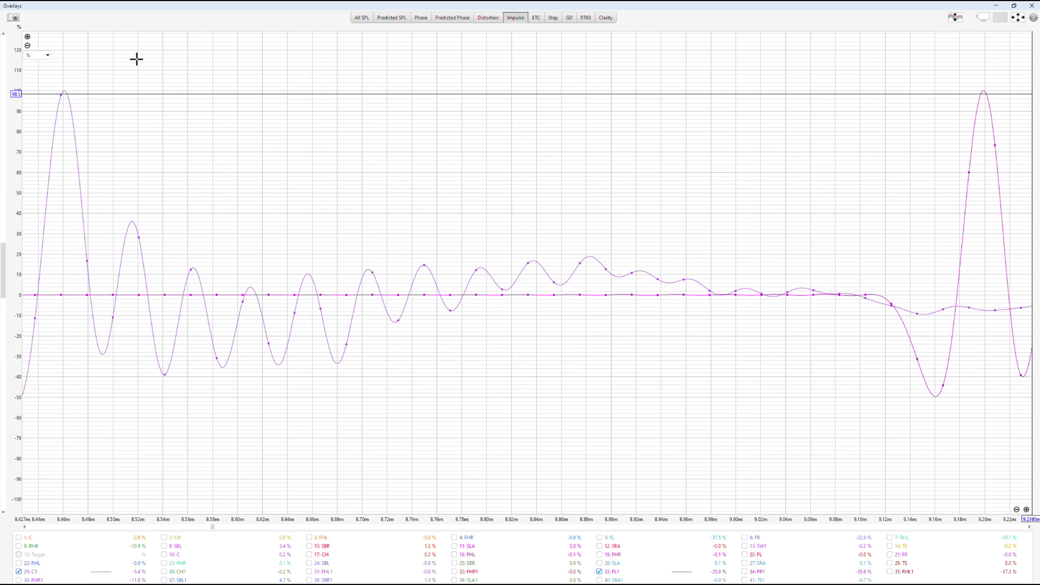
pyautogui.click(28, 37)
pyautogui.click(27, 37)
pyautogui.doubleClick(28, 37)
pyautogui.doubleClick(28, 36)
pyautogui.click(28, 36)
pyautogui.moveTo(330, 130); pyautogui.dragTo(362, 387)
pyautogui.moveTo(424, 260)
pyautogui.mouseDown()
pyautogui.moveTo(382, 243)
pyautogui.moveTo(402, 238)
pyautogui.mouseUp()
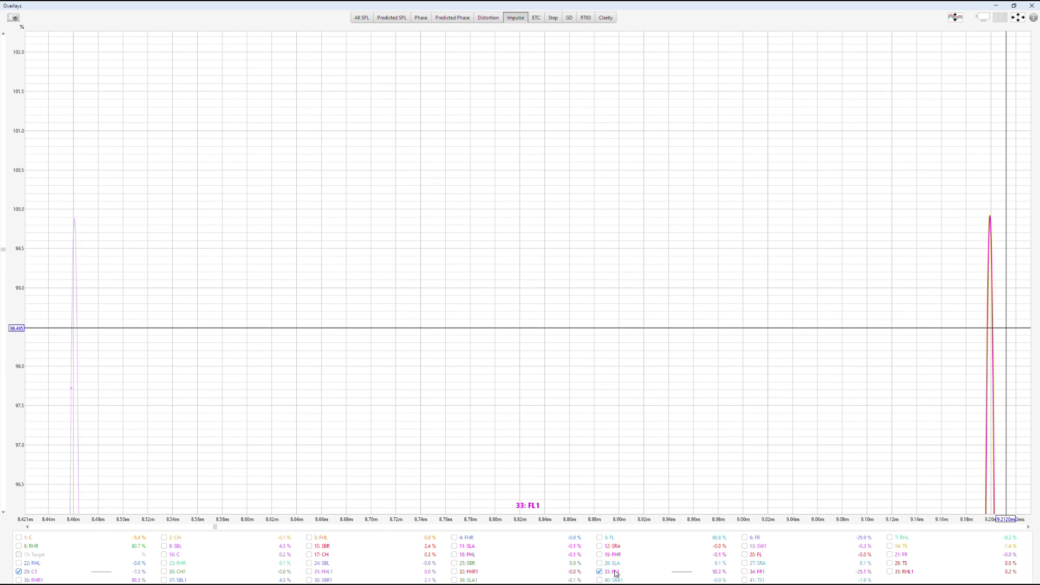
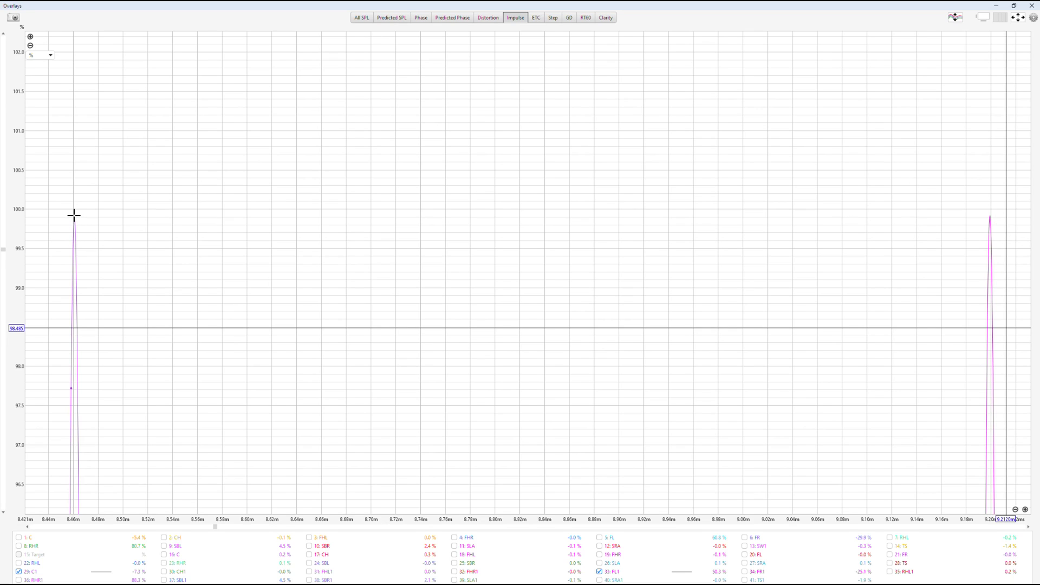
pyautogui.moveTo(73, 215)
pyautogui.mouseDown()
pyautogui.moveTo(111, 167)
pyautogui.moveTo(701, 60)
pyautogui.moveTo(1008, 100)
pyautogui.moveTo(995, 171)
pyautogui.moveTo(989, 162)
pyautogui.moveTo(989, 325)
pyautogui.mouseUp()
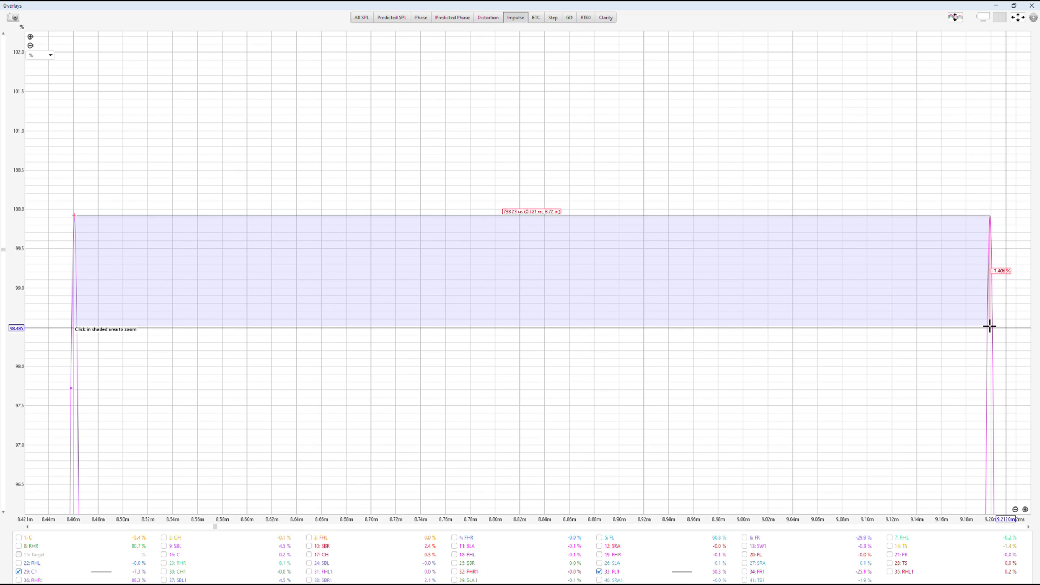
# - Check the speed of sound setting in REW's view preferences and return to the Overlays window
pyautogui.click(1033, 17)
pyautogui.click(996, 5)
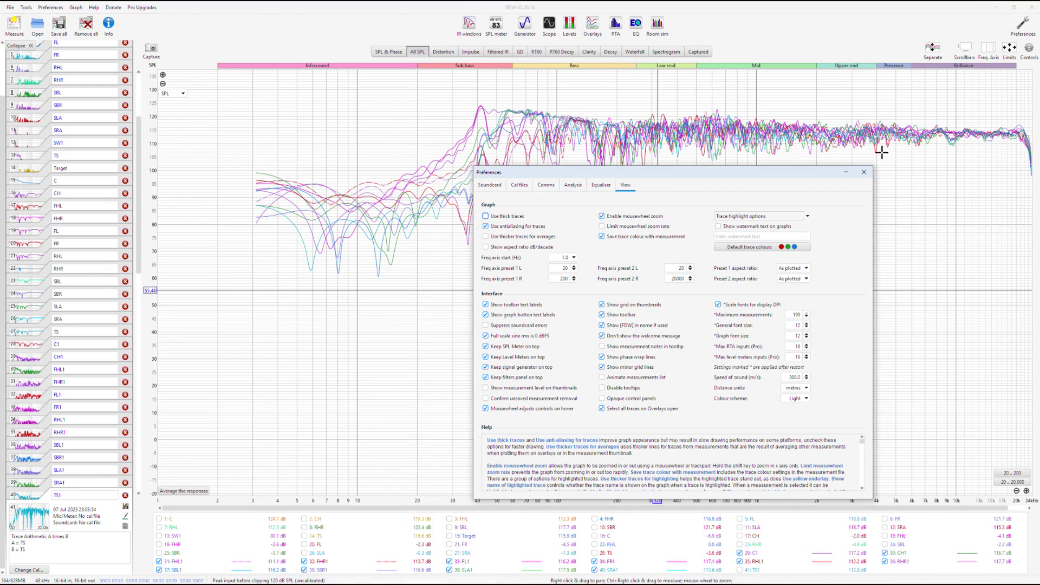
pyautogui.click(790, 379)
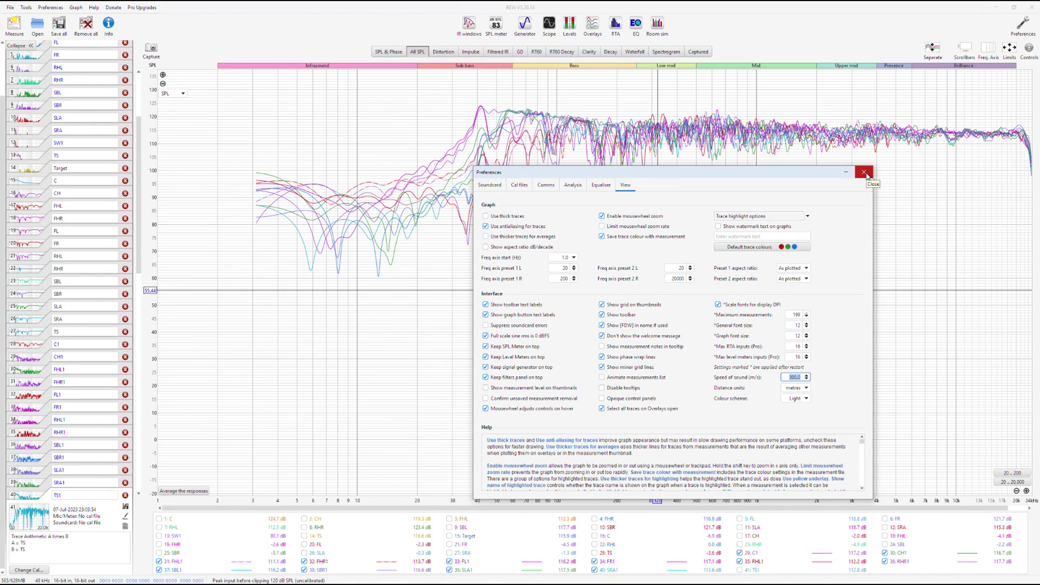
pyautogui.click(996, 7)
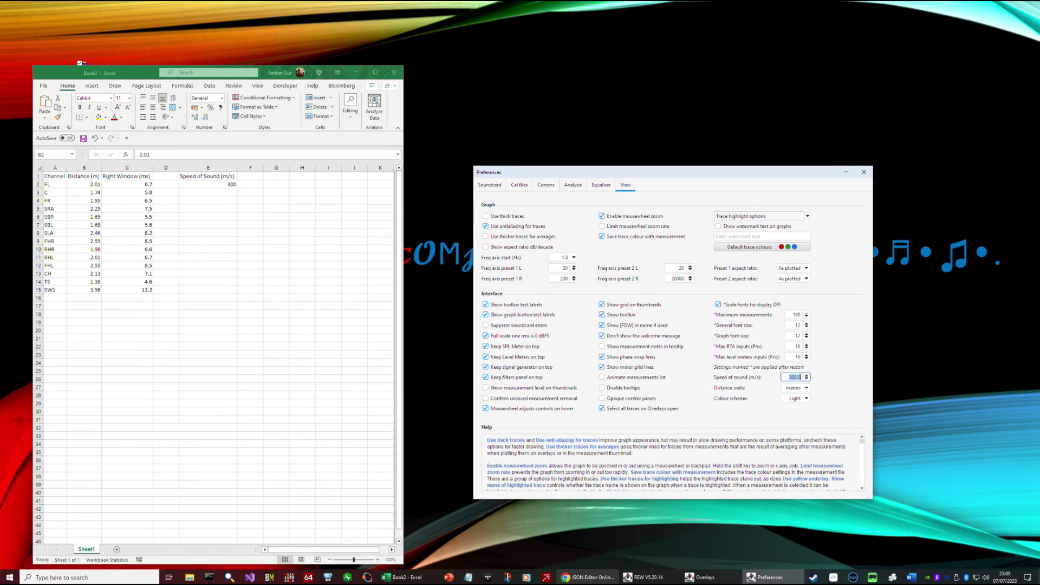
pyautogui.click(702, 577)
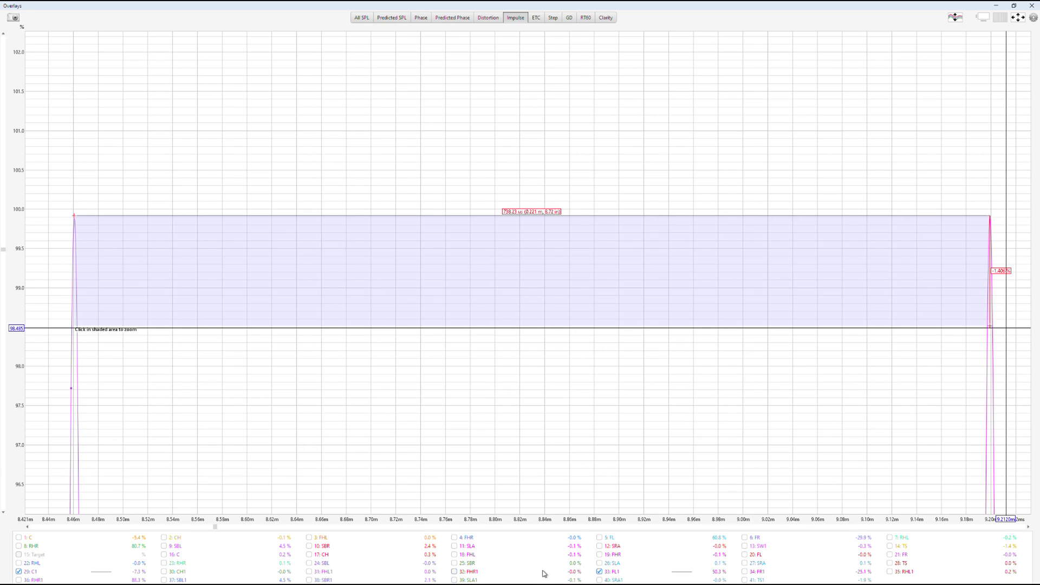
# - Switch to the Excel workbook, insert a column before Speed of Sound (m/s) and head it Difference
pyautogui.hotkey('alt', 'Tab')
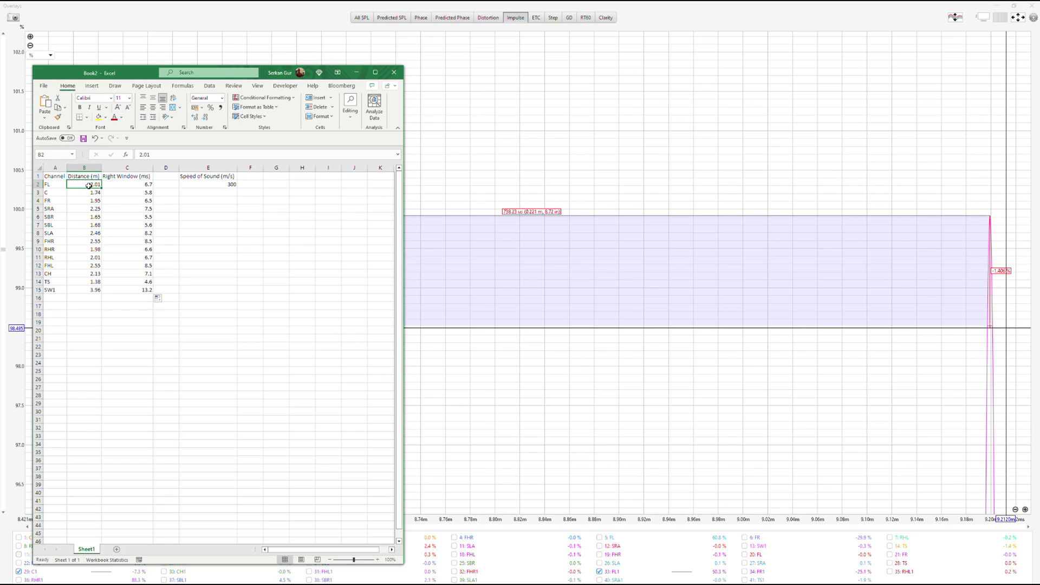
pyautogui.click(166, 176)
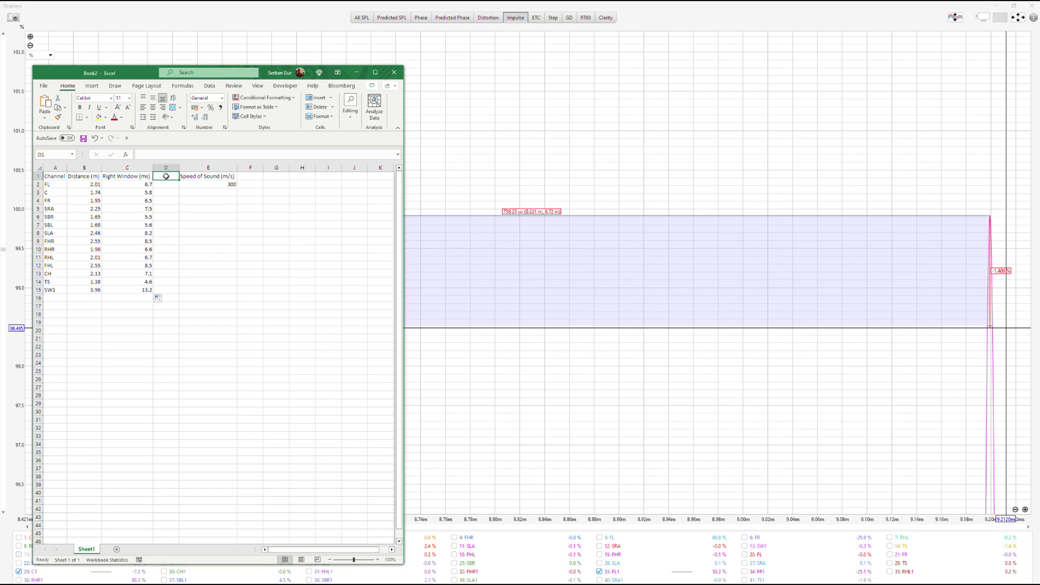
pyautogui.click(198, 168)
pyautogui.rightClick(198, 174)
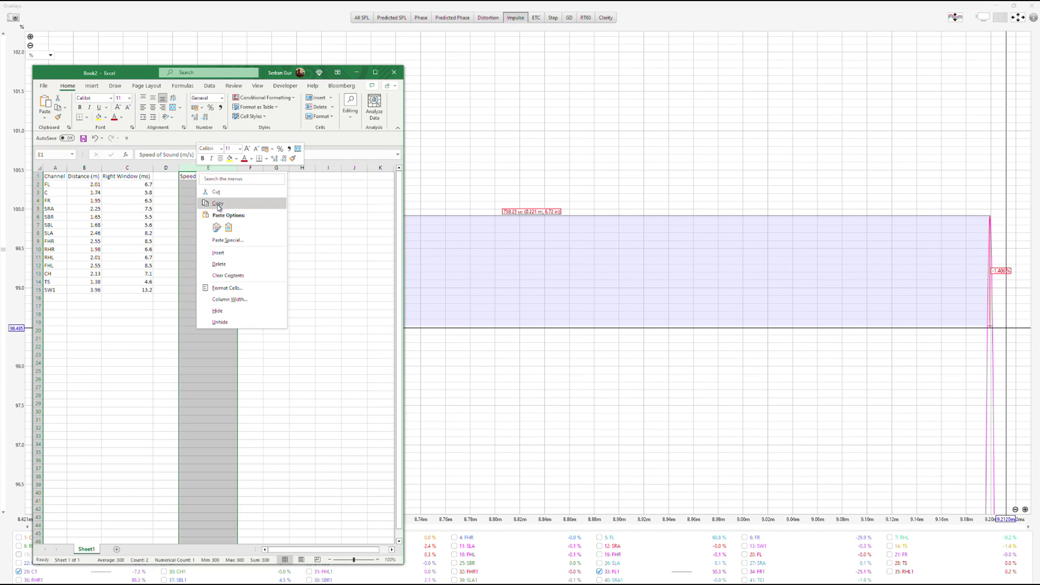
pyautogui.click(218, 252)
pyautogui.click(191, 176)
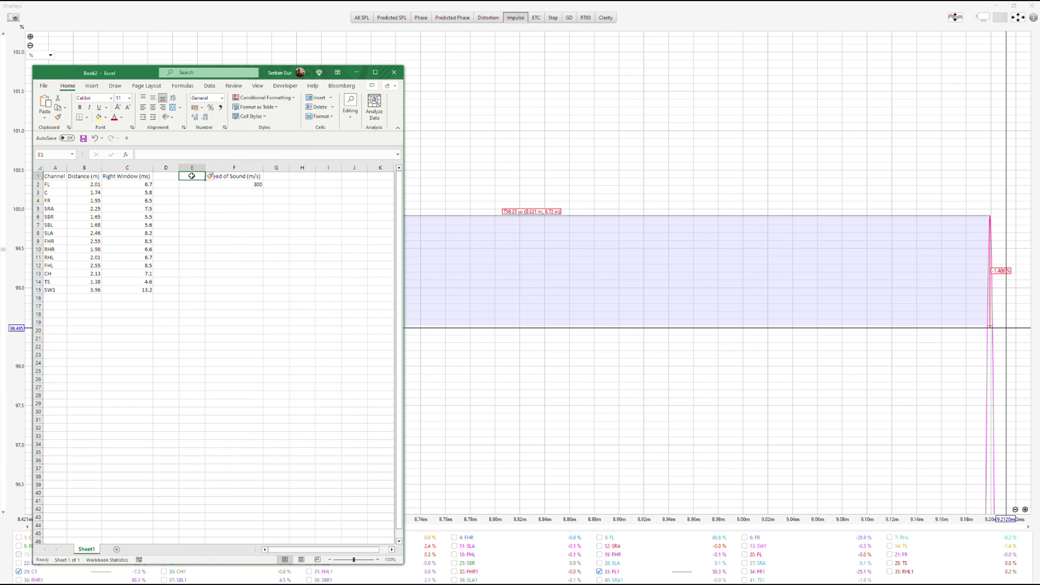
pyautogui.write('Difference')
pyautogui.press('Return')
# - Enter -0.221 as the Difference for C and move the Difference column directly beside Right Window (ms)
pyautogui.click(193, 193)
pyautogui.write('-')
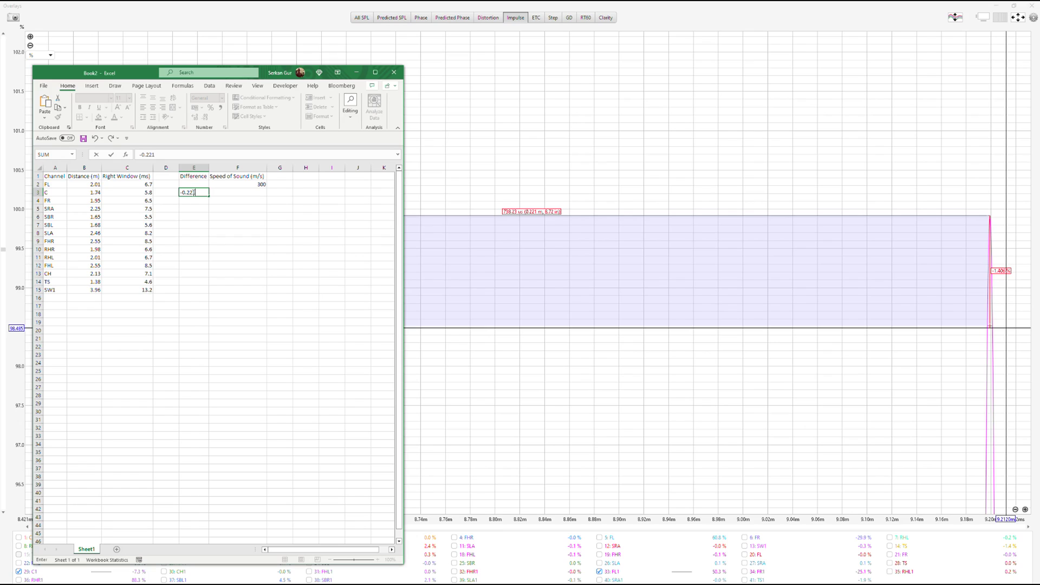
pyautogui.write('0.221')
pyautogui.press('Return')
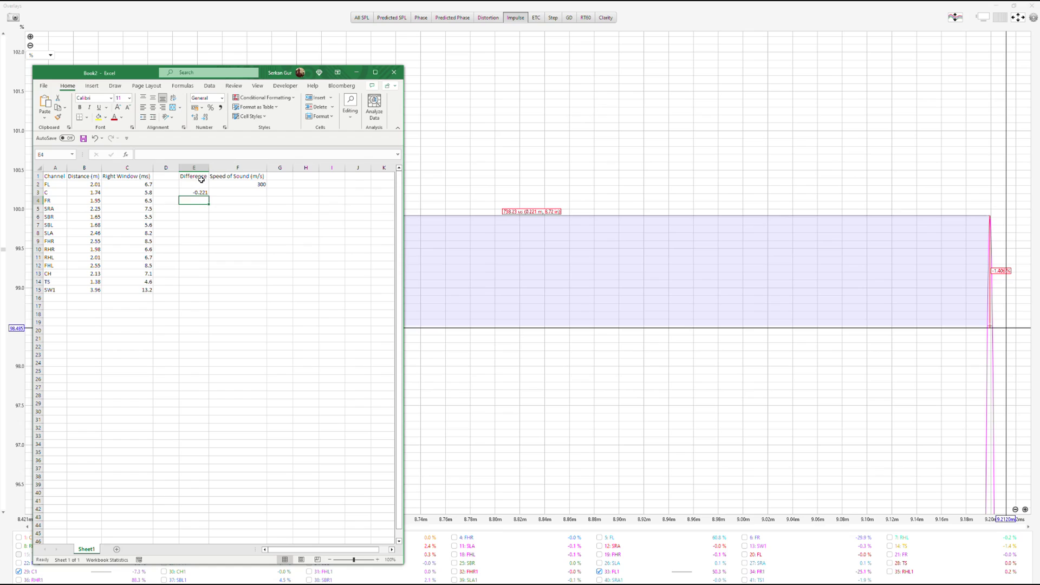
pyautogui.click(199, 169)
pyautogui.moveTo(179, 194); pyautogui.dragTo(169, 197)
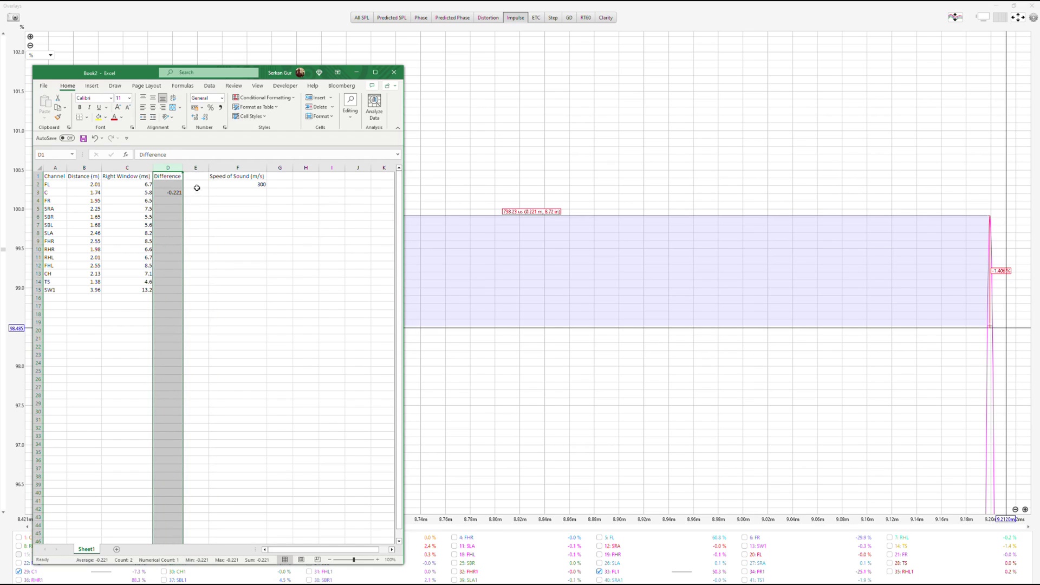
# - Head column E Distance and calculate the distance for C with =$B$2+D3, displayed to two decimal places
pyautogui.click(198, 174)
pyautogui.write('Distance')
pyautogui.click(189, 193)
pyautogui.write('=')
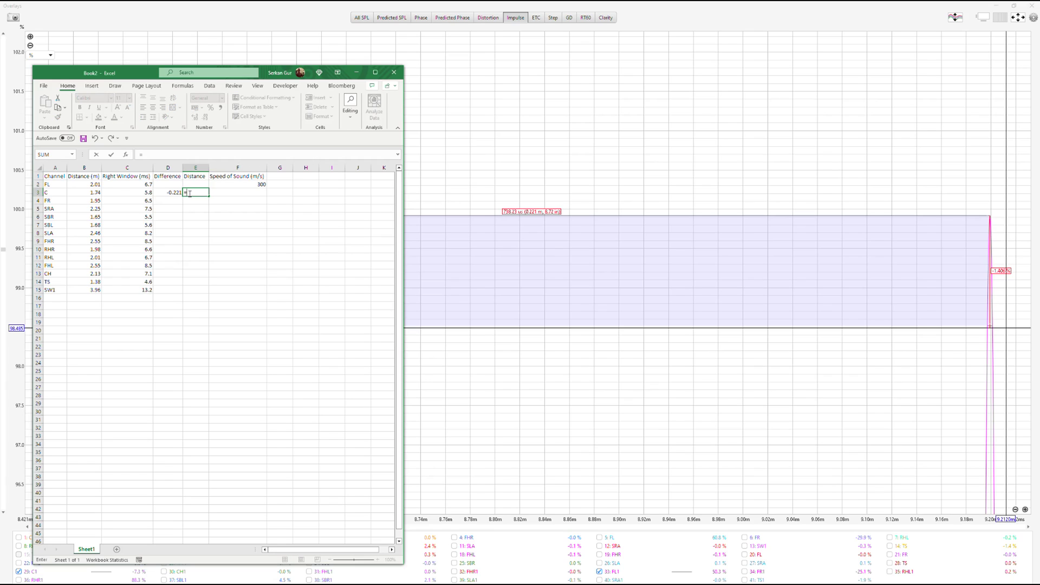
pyautogui.click(79, 185)
pyautogui.press('F4')
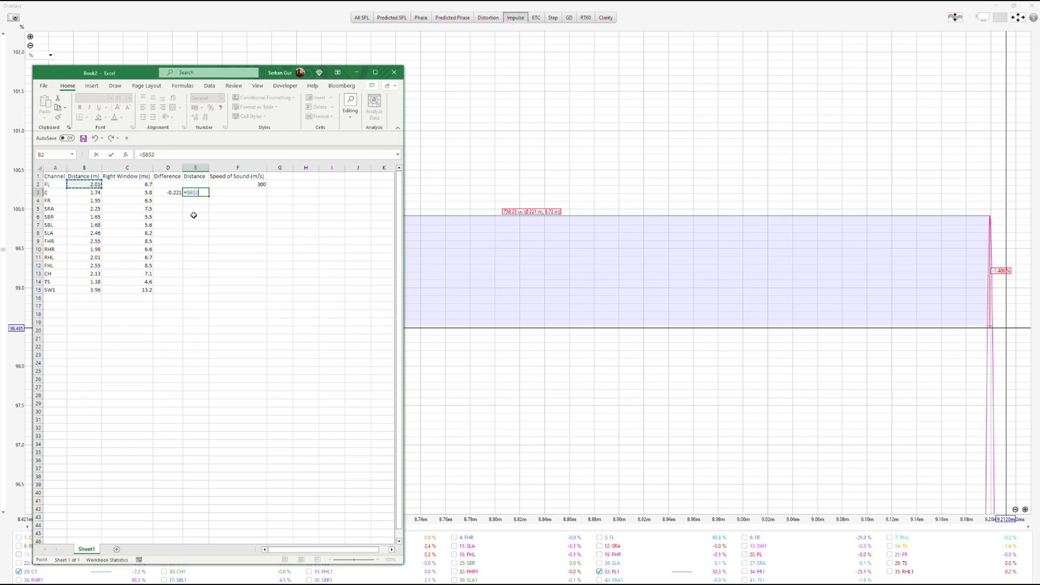
pyautogui.click(167, 192)
pyautogui.press('Return')
pyautogui.click(195, 192)
pyautogui.click(206, 118)
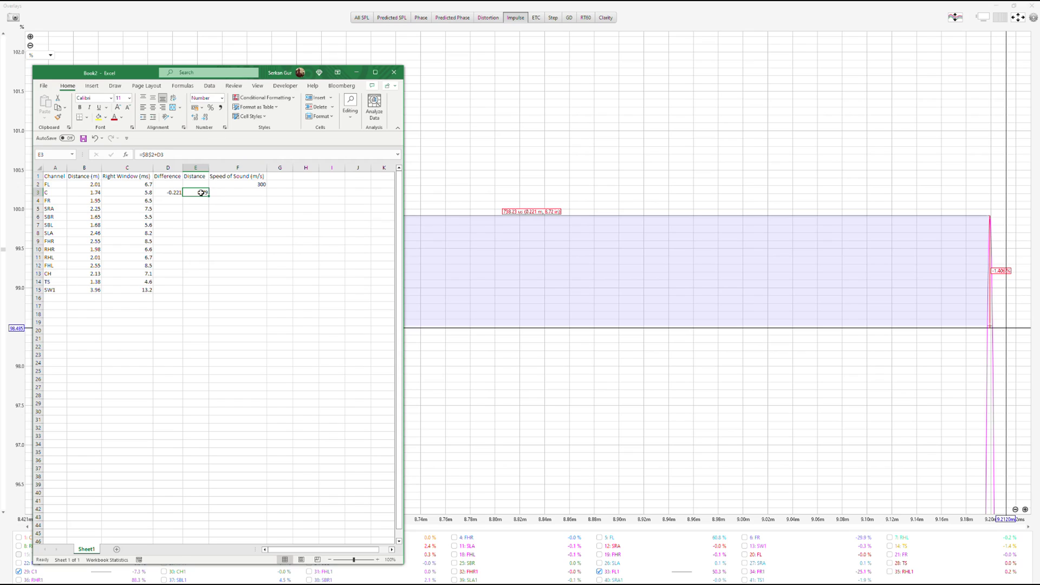
# - Fill the Distance formula down from the C row through the SW1 row
pyautogui.moveTo(208, 197); pyautogui.dragTo(203, 296)
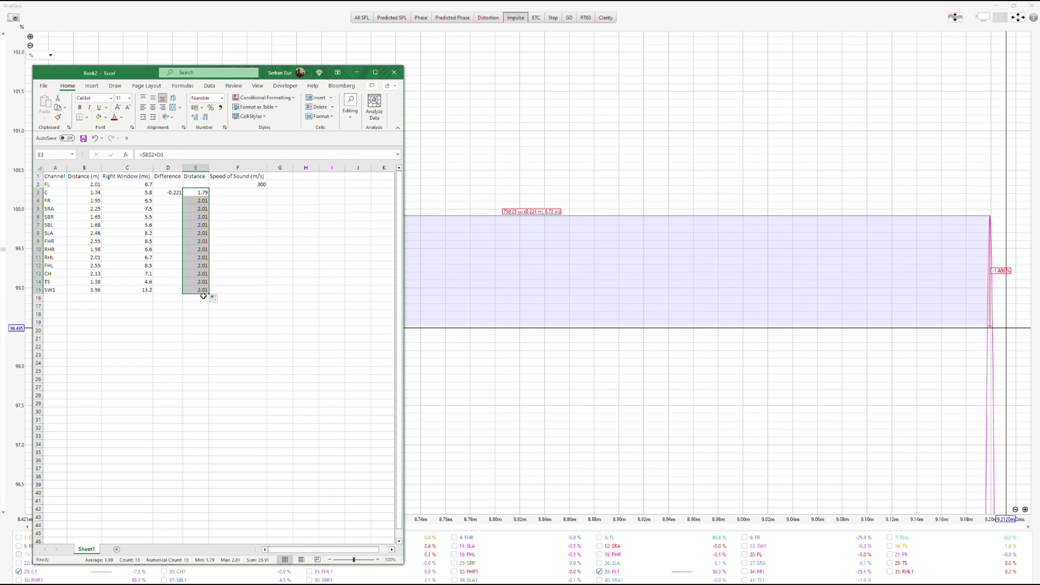
pyautogui.click(173, 203)
pyautogui.click(195, 191)
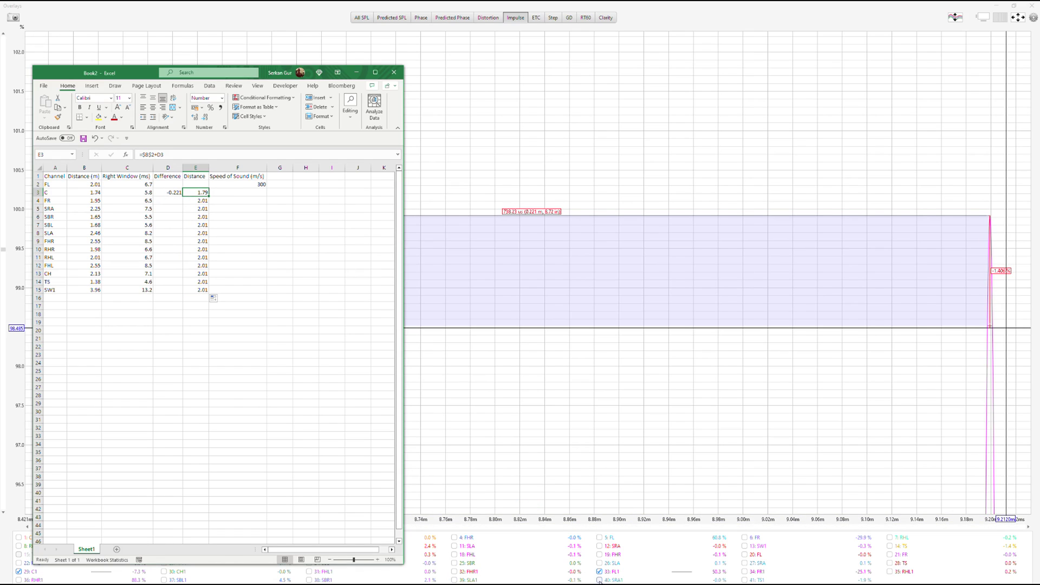
# - Switch to JSON Editor Online, widen the second document's pane and expand the channelReport of detected channel 1 (C)
pyautogui.hotkey('alt', 'Tab')
pyautogui.hotkey('alt', 'Tab')
pyautogui.hotkey('alt', 'Tab')
pyautogui.hotkey('alt', 'Tab')
pyautogui.hotkey('alt', 'Tab')
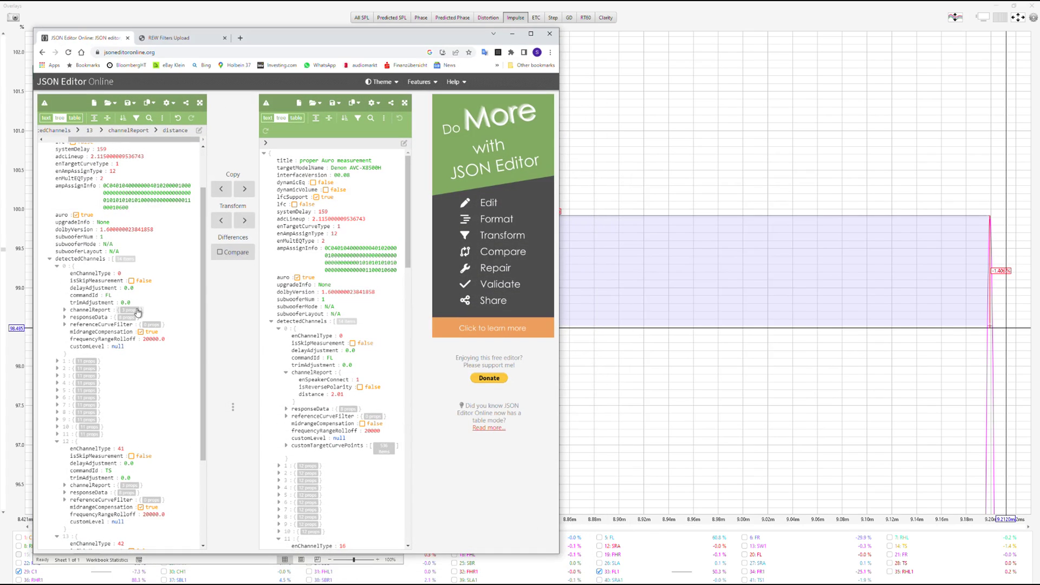
pyautogui.moveTo(233, 406); pyautogui.dragTo(65, 386)
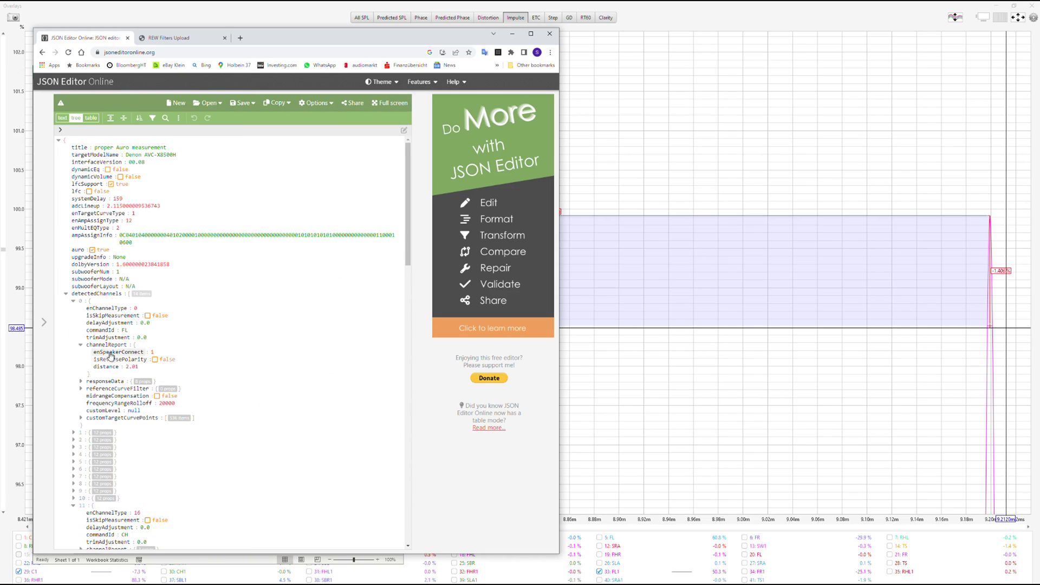
pyautogui.click(73, 432)
pyautogui.scroll(-2, 250, 460)
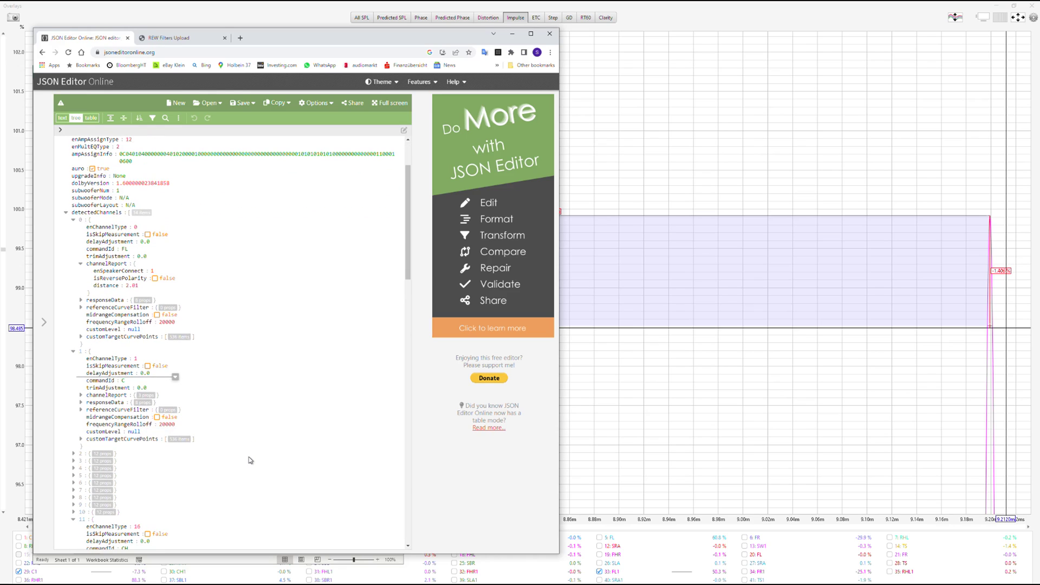
pyautogui.click(81, 395)
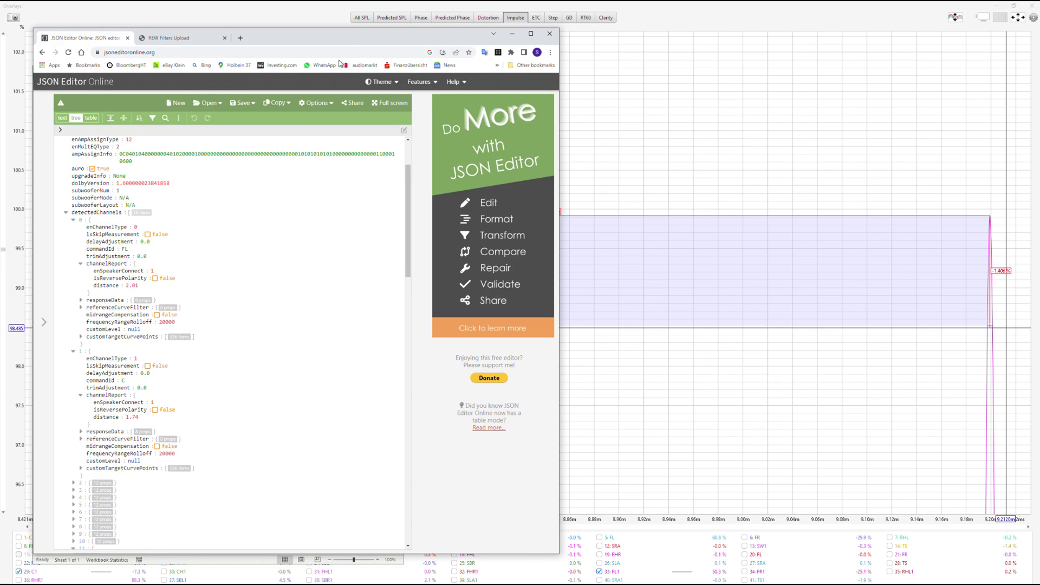
# - Place the browser window beside the workbook, set channel C's distance to 1.79 and minimize the browser
pyautogui.moveTo(341, 36); pyautogui.dragTo(703, 20)
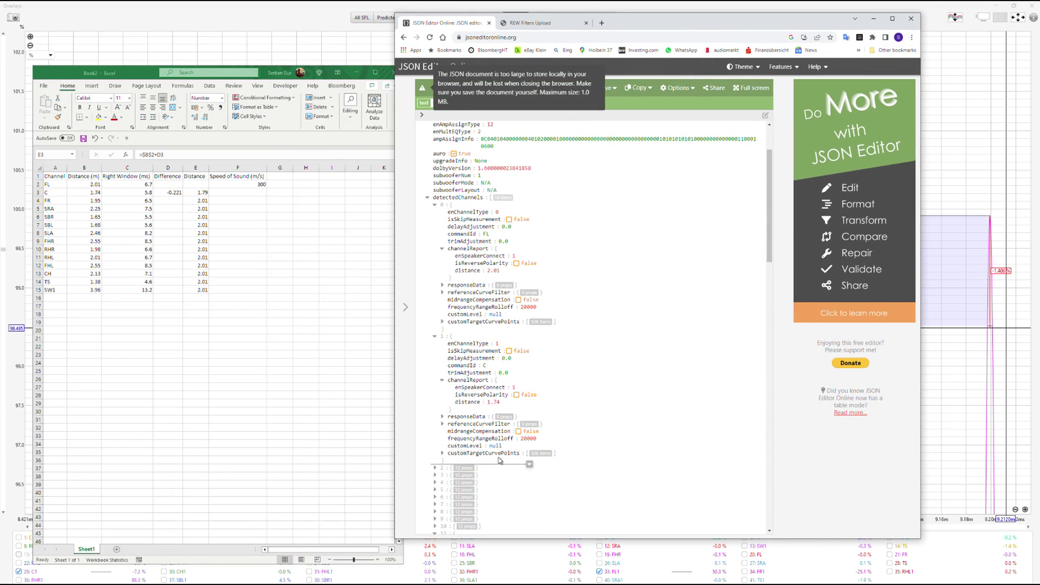
pyautogui.click(490, 402)
pyautogui.write('1')
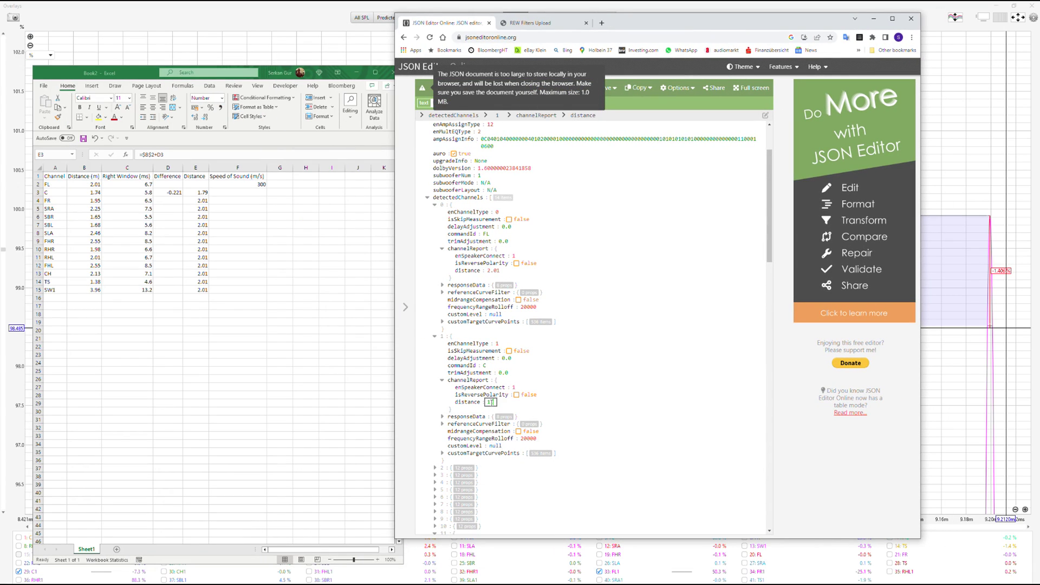
pyautogui.click(492, 406)
pyautogui.click(874, 20)
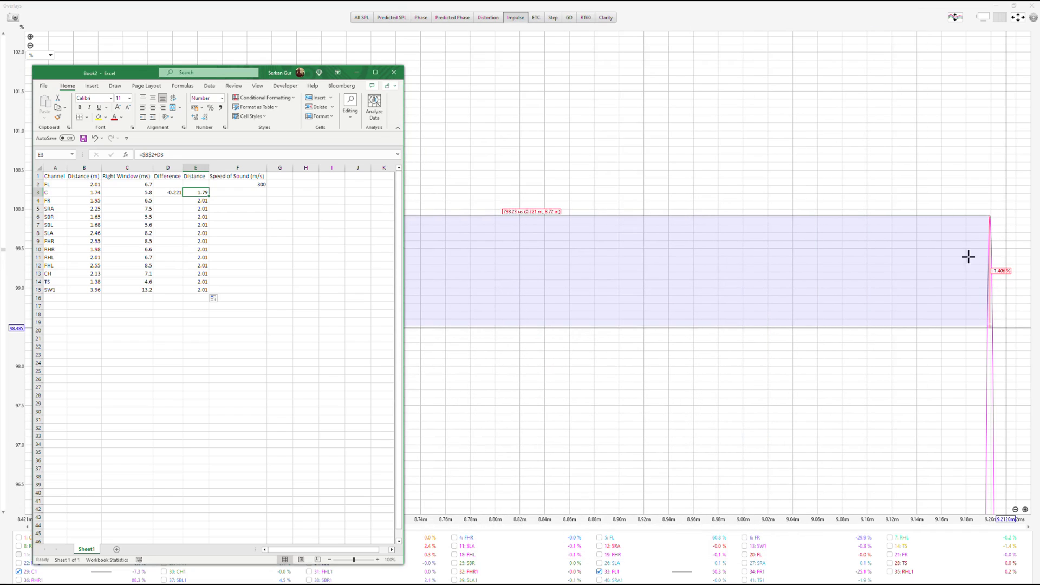
# - In REW's Overlays window, show FR1 instead of C1 and measure the time and distance difference between the FR1 and FL1 impulse peaks
pyautogui.click(54, 200)
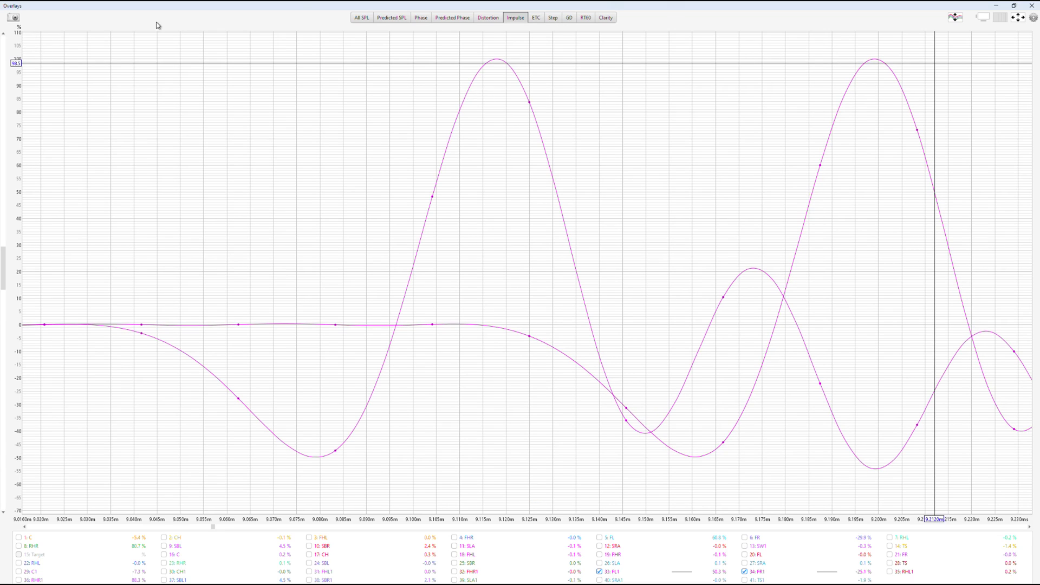
pyautogui.click(27, 37)
pyautogui.click(28, 37)
pyautogui.click(28, 36)
pyautogui.click(27, 36)
pyautogui.moveTo(539, 155); pyautogui.dragTo(341, 378)
pyautogui.click(1025, 509)
pyautogui.click(1025, 509)
pyautogui.moveTo(544, 378); pyautogui.dragTo(885, 507)
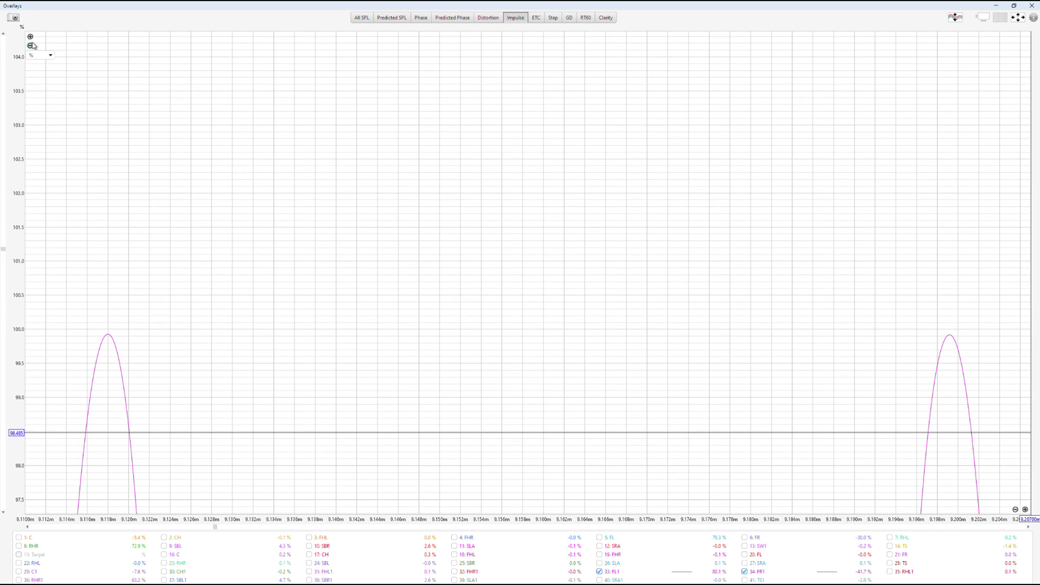
pyautogui.click(30, 37)
pyautogui.click(31, 37)
pyautogui.click(30, 37)
pyautogui.moveTo(535, 149); pyautogui.dragTo(567, 408)
pyautogui.moveTo(597, 167); pyautogui.dragTo(592, 262)
pyautogui.click(30, 36)
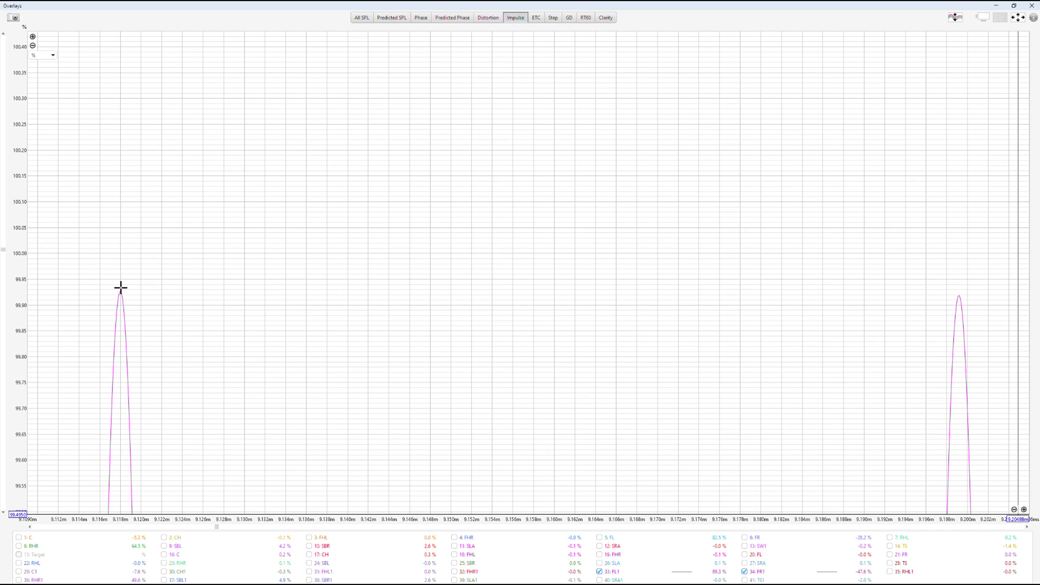
pyautogui.moveTo(120, 286)
pyautogui.mouseDown()
pyautogui.moveTo(522, 186)
pyautogui.moveTo(942, 342)
pyautogui.moveTo(959, 412)
pyautogui.mouseUp()
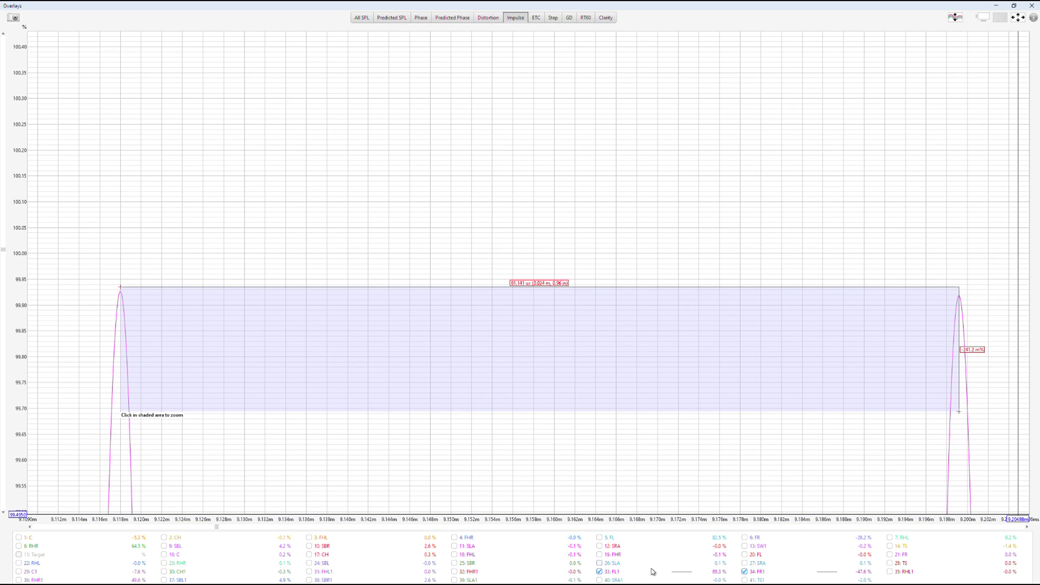
# - Switch to the Excel workbook and enter -0.024 as the Difference for FR
pyautogui.hotkey('alt', 'Tab')
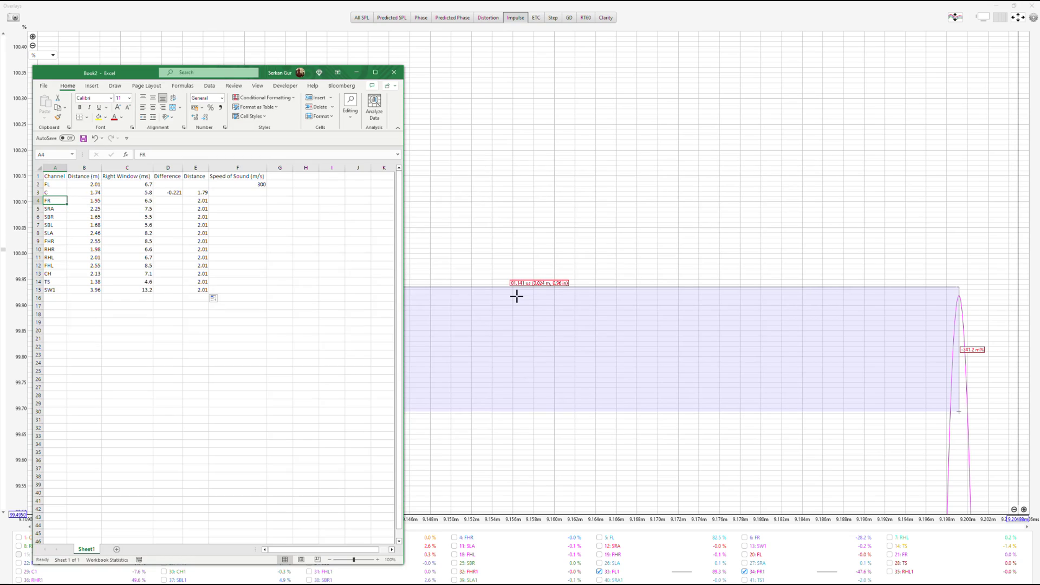
pyautogui.click(163, 198)
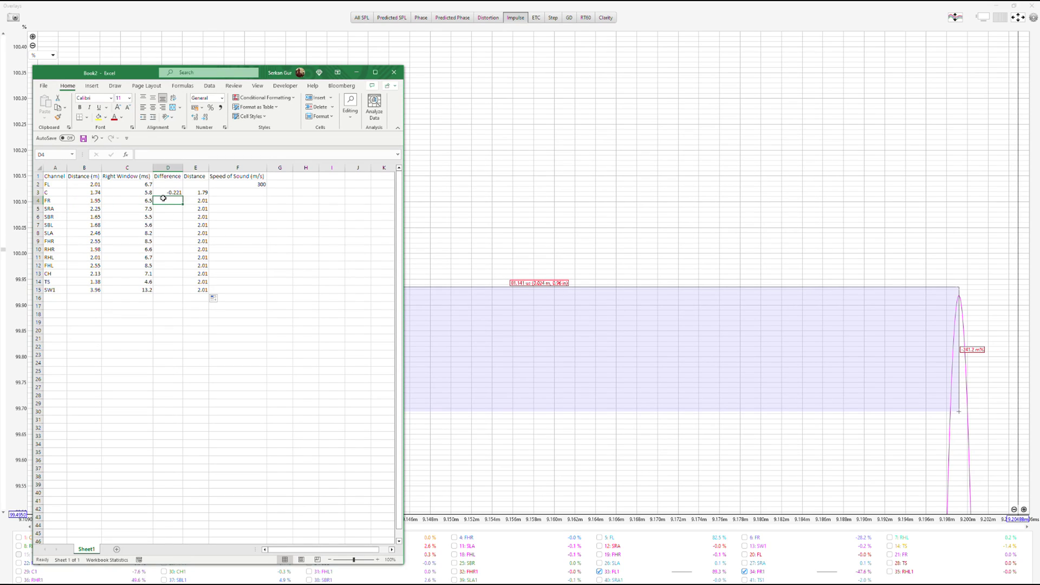
pyautogui.write('-0.024')
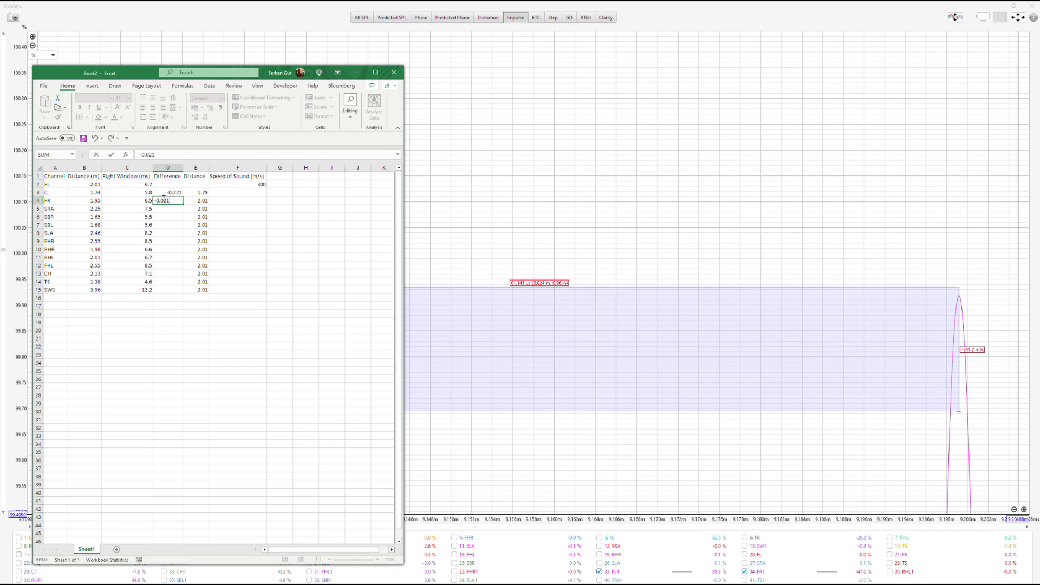
pyautogui.press('Return')
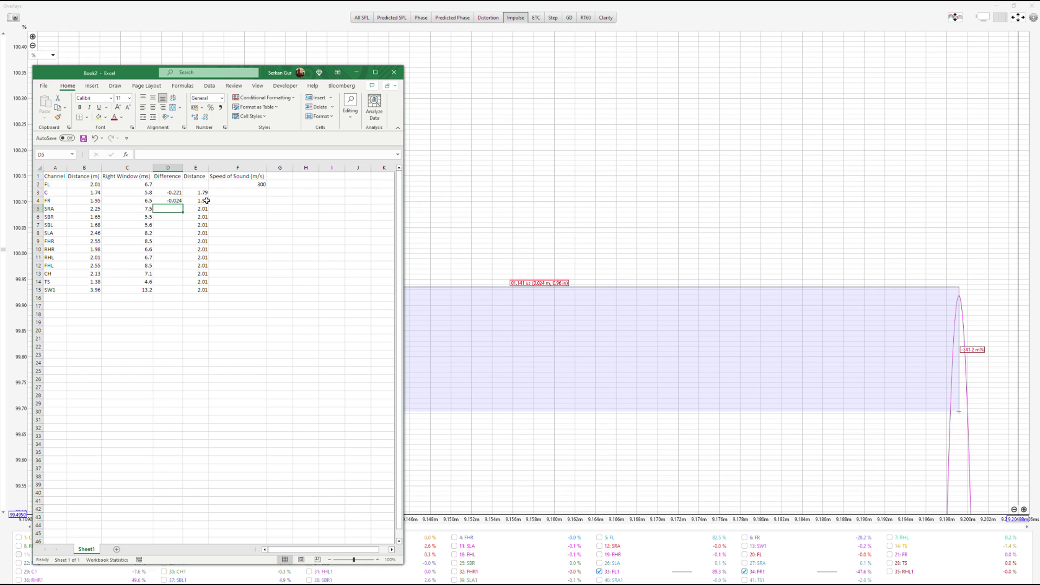
# - Switch to JSON Editor Online, expand channel 2 (FR) and its channelReport, set its distance to 1.99 and minimize the browser
pyautogui.hotkey('alt', 'Tab')
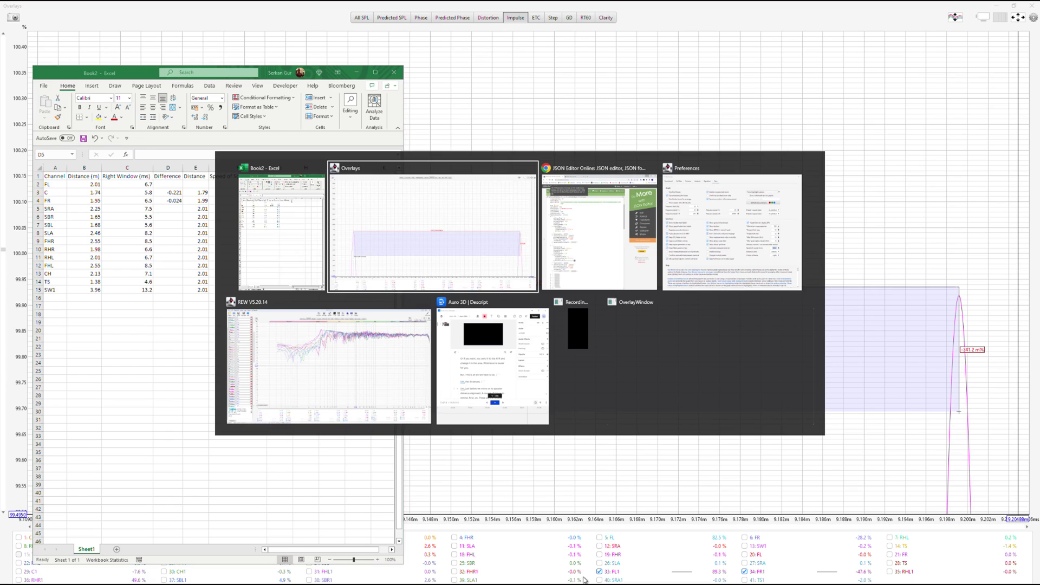
pyautogui.hotkey('alt', 'Tab')
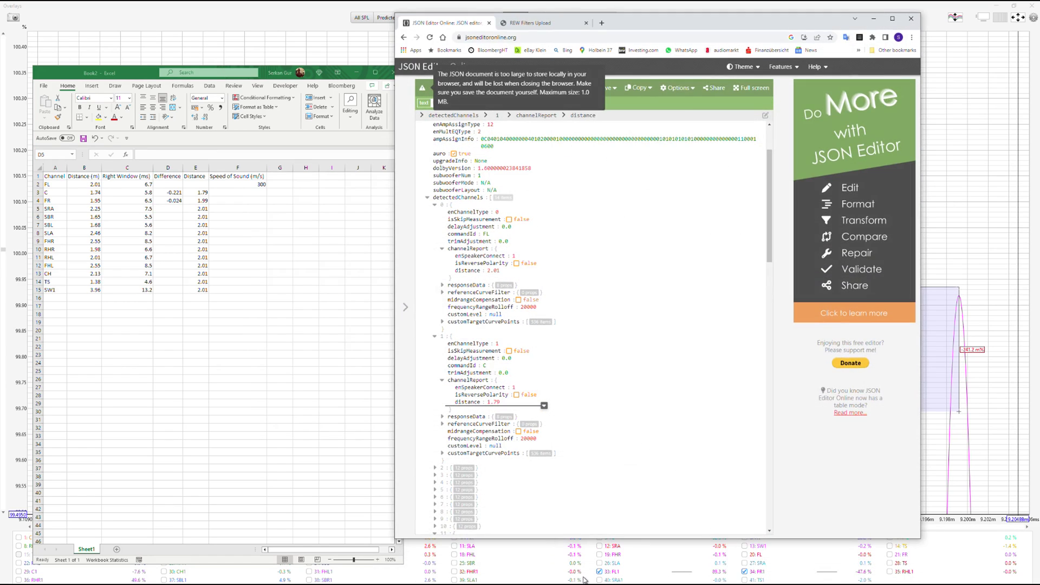
pyautogui.click(435, 468)
pyautogui.scroll(-2, 581, 489)
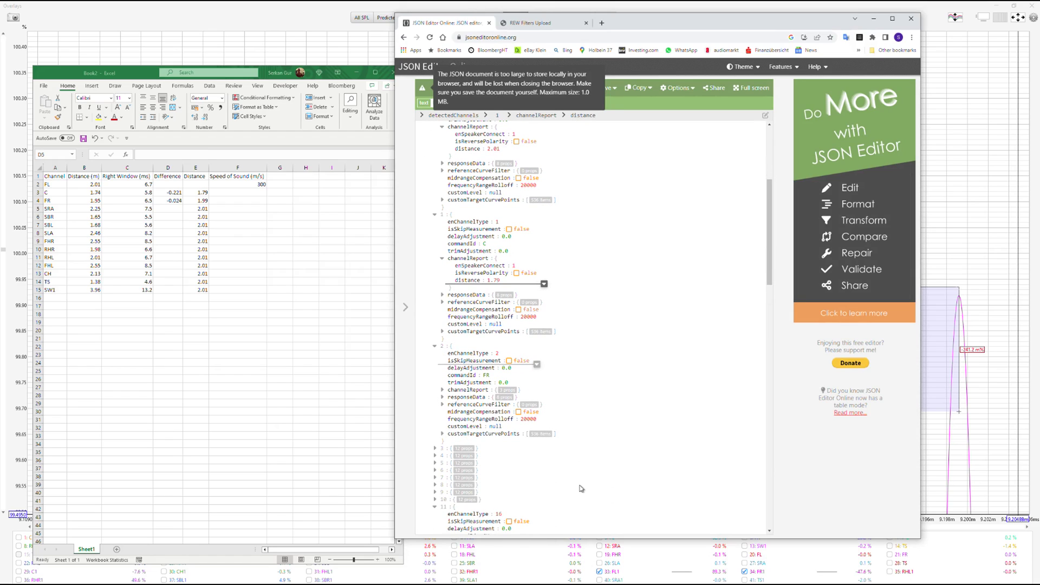
pyautogui.click(442, 390)
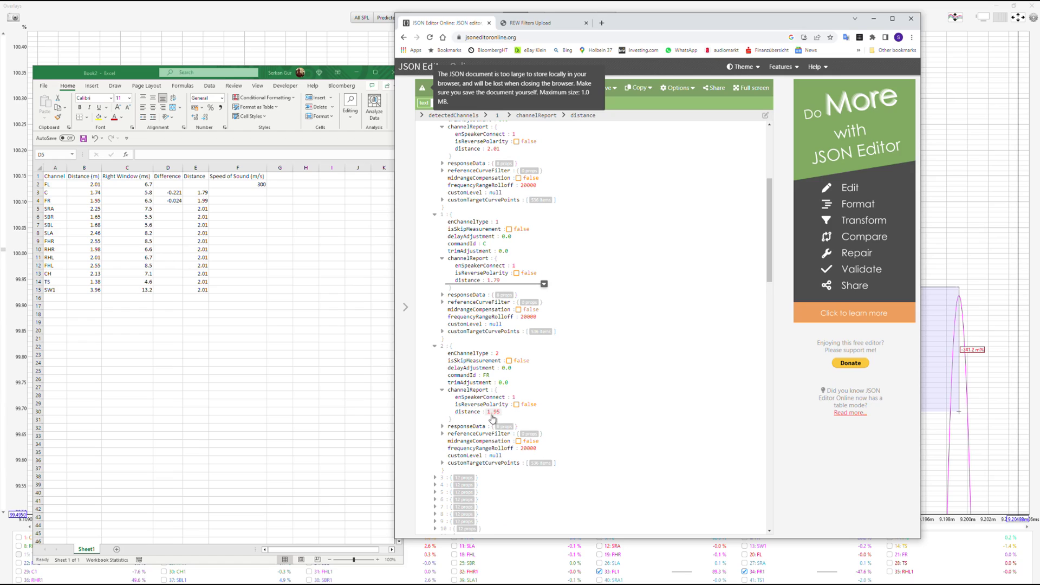
pyautogui.write('1.')
pyautogui.press('Return')
pyautogui.click(868, 21)
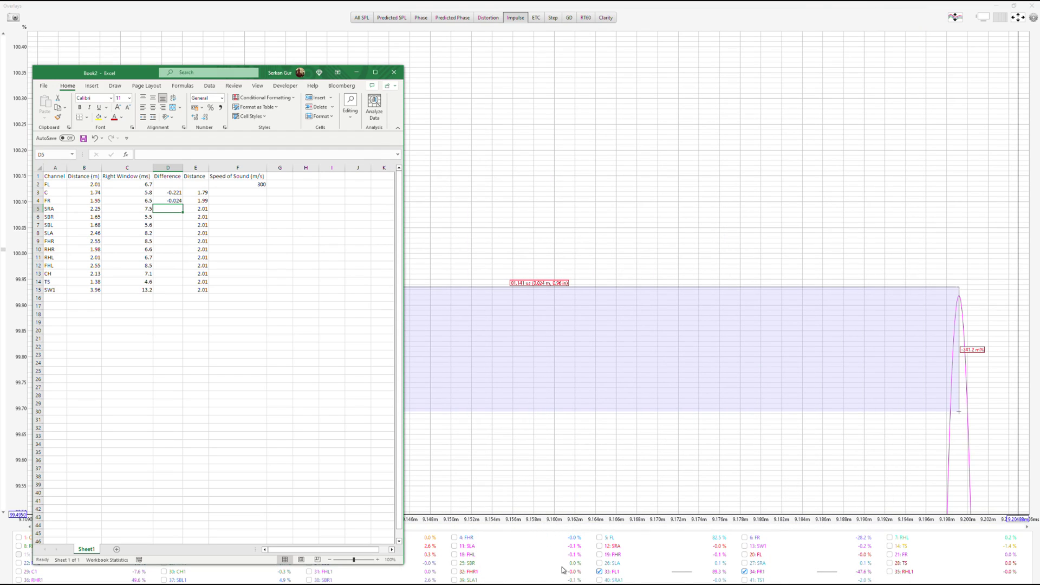
# - In REW's Overlays window, show RHL1 instead of FR1 and measure the time and distance difference between the RHL1 and FL1 impulse peaks
pyautogui.click(745, 571)
pyautogui.click(890, 571)
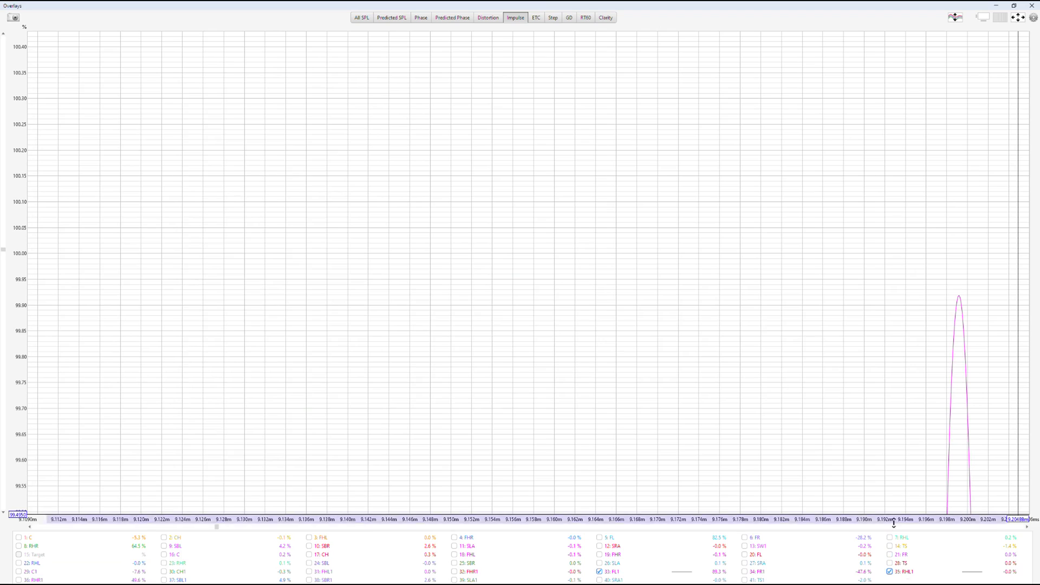
pyautogui.moveTo(904, 574)
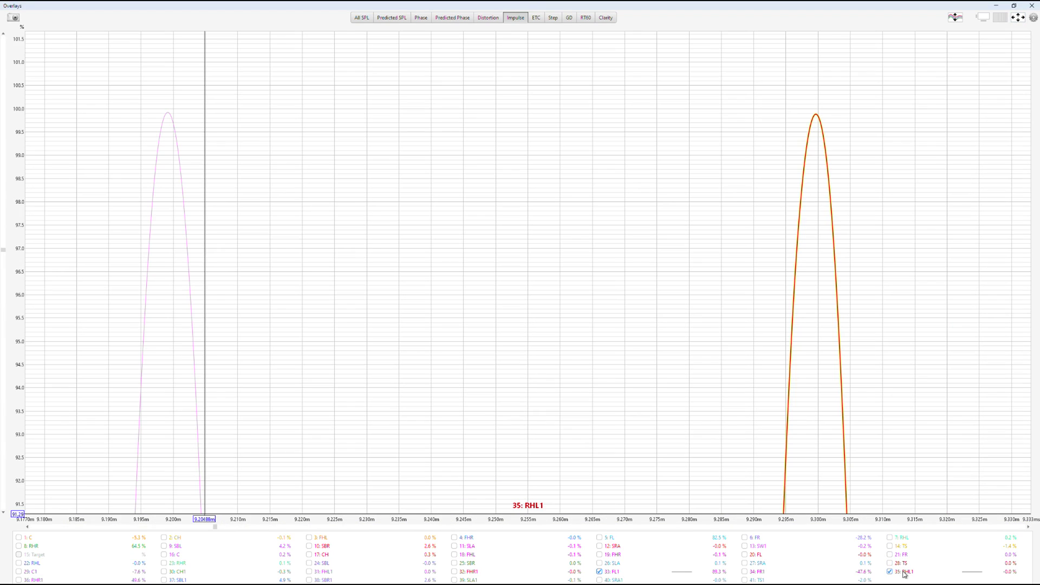
pyautogui.moveTo(619, 574)
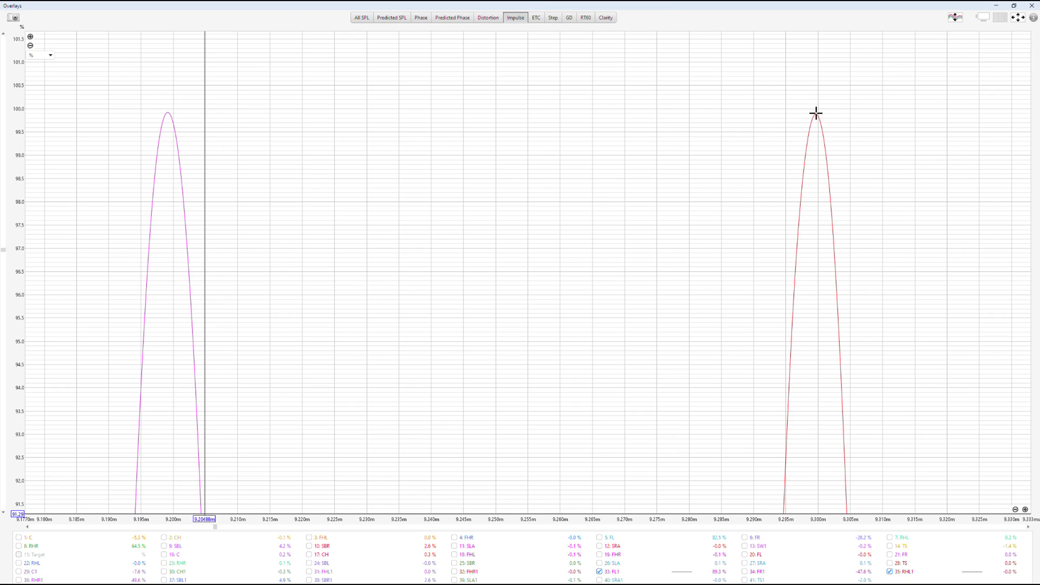
pyautogui.moveTo(815, 112)
pyautogui.mouseDown()
pyautogui.moveTo(594, 65)
pyautogui.moveTo(125, 70)
pyautogui.moveTo(168, 121)
pyautogui.moveTo(152, 202)
pyautogui.moveTo(167, 192)
pyautogui.mouseUp()
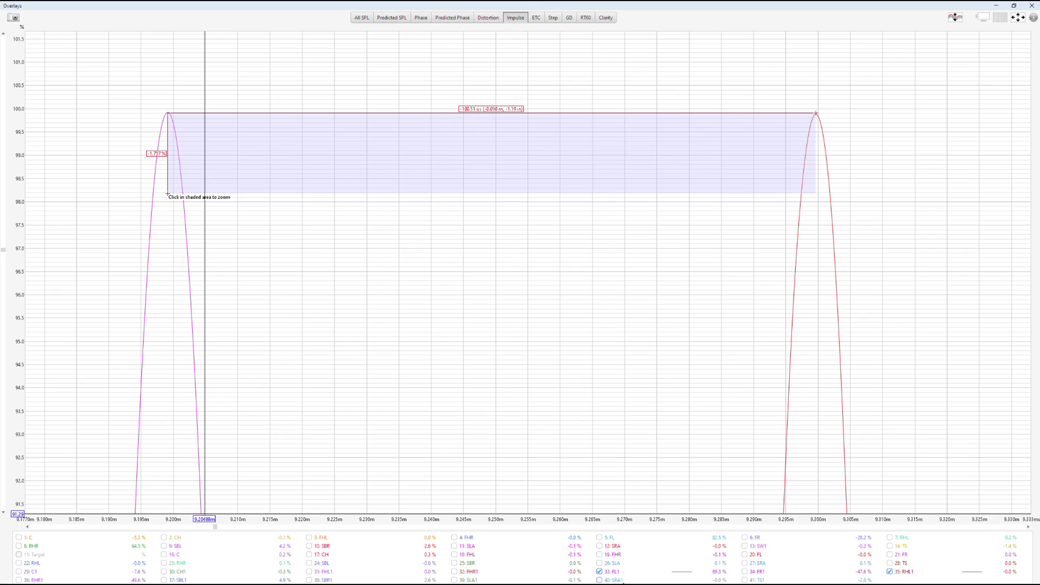
# - Switch to the Excel workbook, enter 0.03 as the Difference for SRA and select its calculated Distance
pyautogui.hotkey('alt', 'Tab')
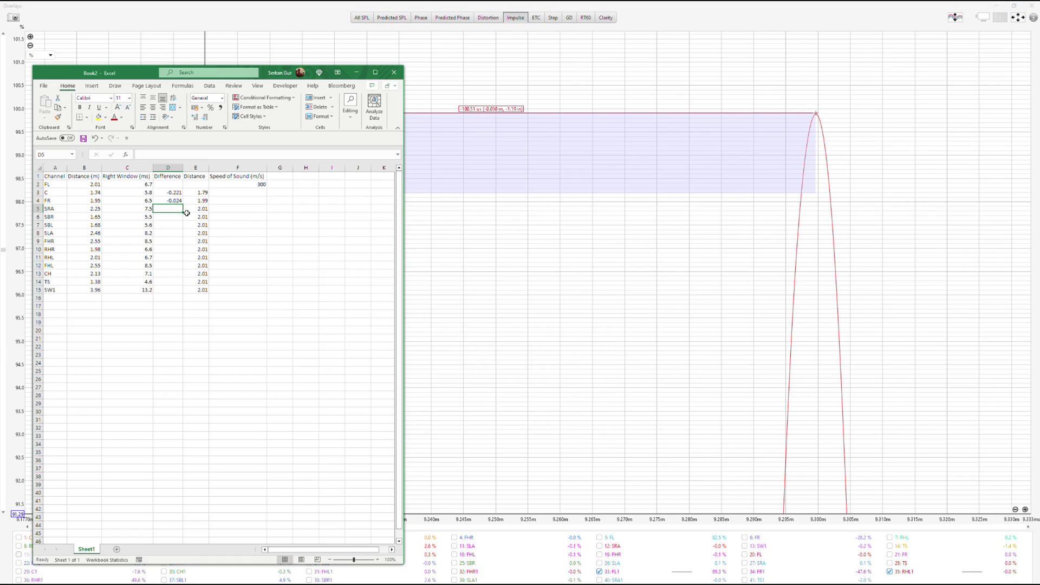
pyautogui.write('0.0')
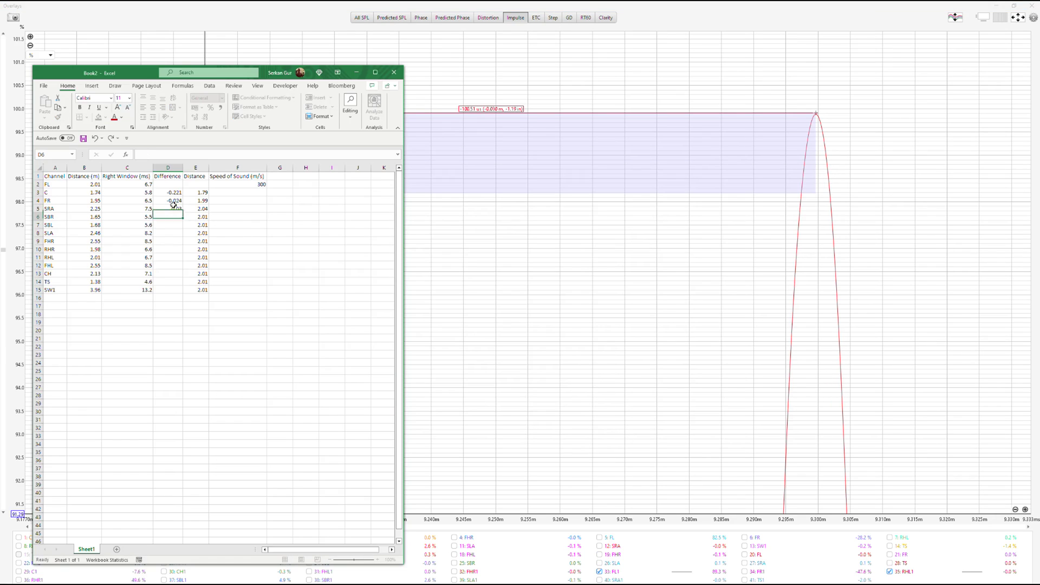
pyautogui.write('3')
pyautogui.press('Return')
pyautogui.click(202, 209)
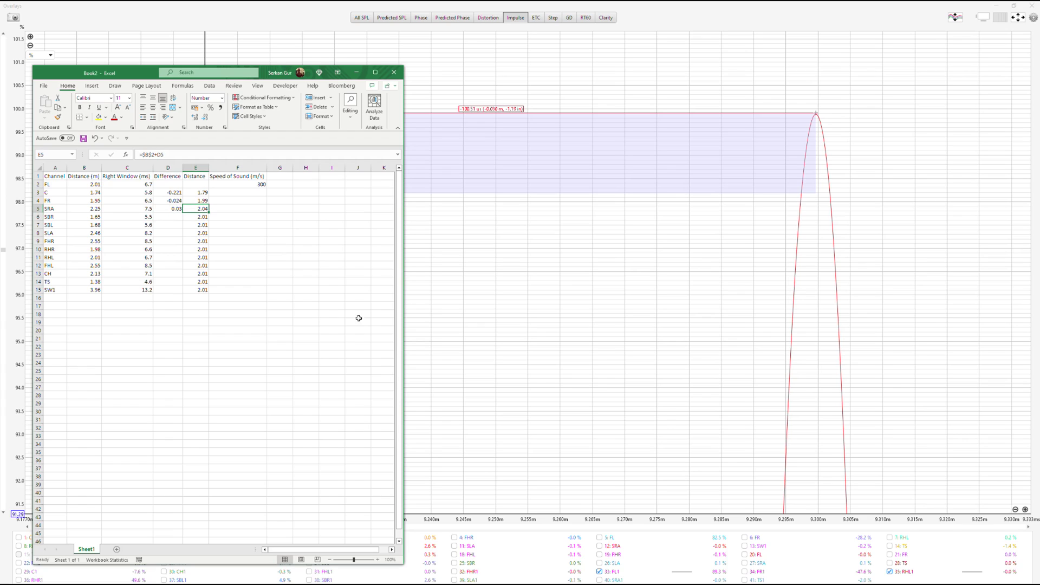
# - Clear the Difference for SRA, enter 0.03 as the Difference for RHL instead and select RHL's calculated Distance
pyautogui.click(166, 207)
pyautogui.press('Delete')
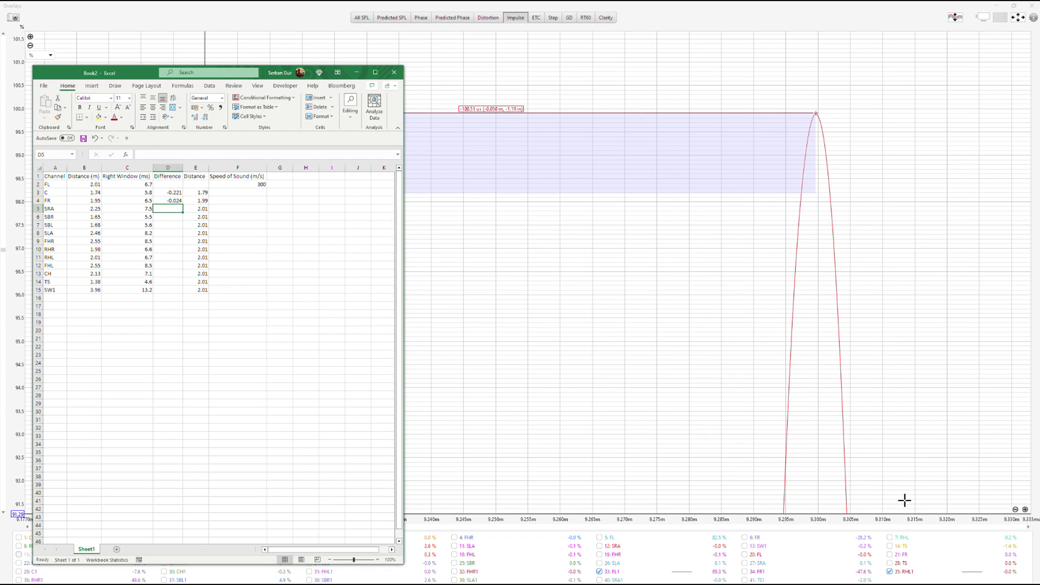
pyautogui.click(173, 258)
pyautogui.write('0.03')
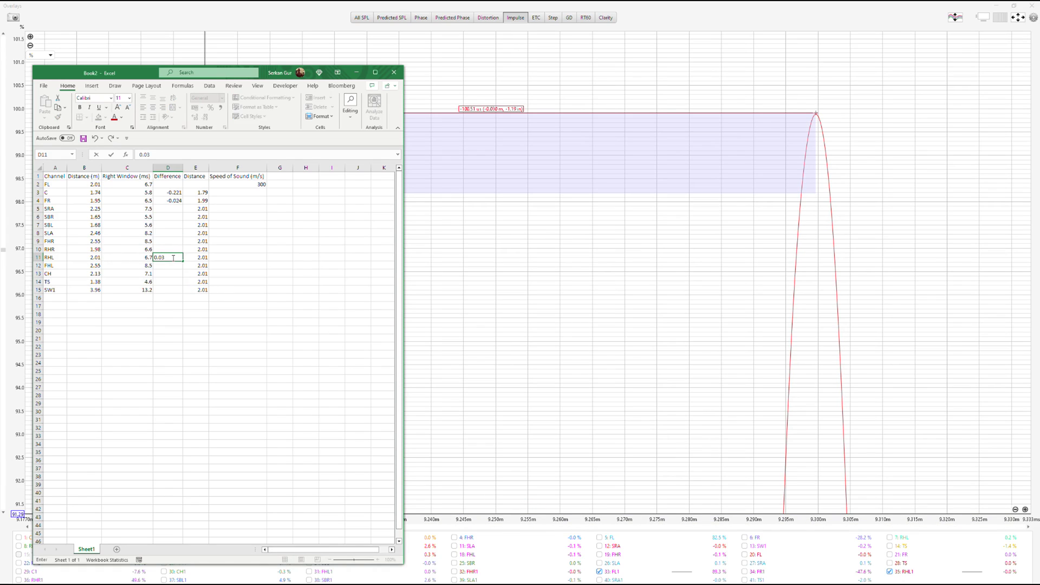
pyautogui.press('Return')
pyautogui.click(195, 259)
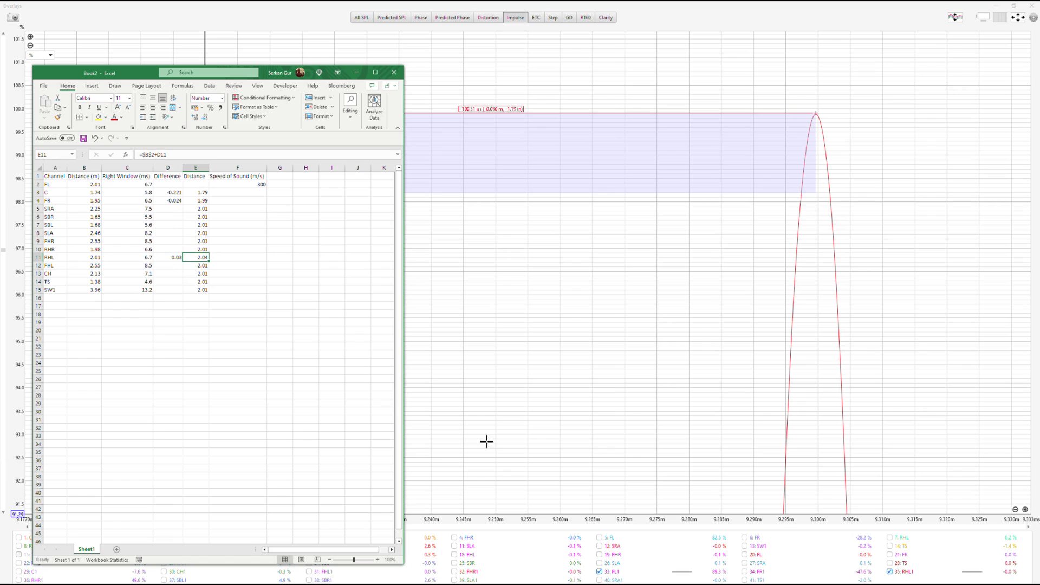
# - Switch to JSON Editor Online and collapse all expanded channel entries under detectedChannels
pyautogui.hotkey('alt', 'Tab')
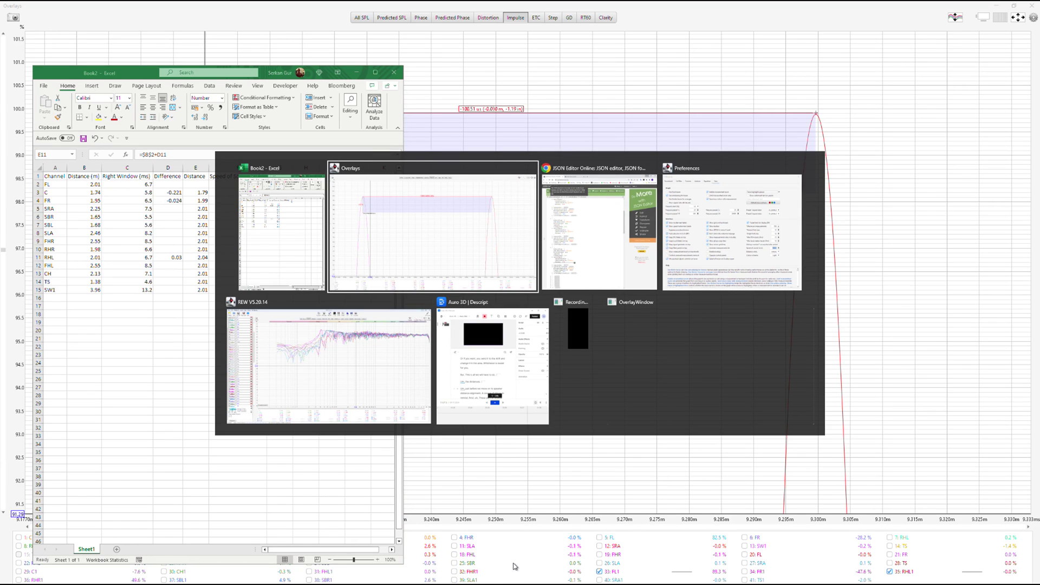
pyautogui.hotkey('alt', 'Tab')
pyautogui.scroll(-5, 575, 388)
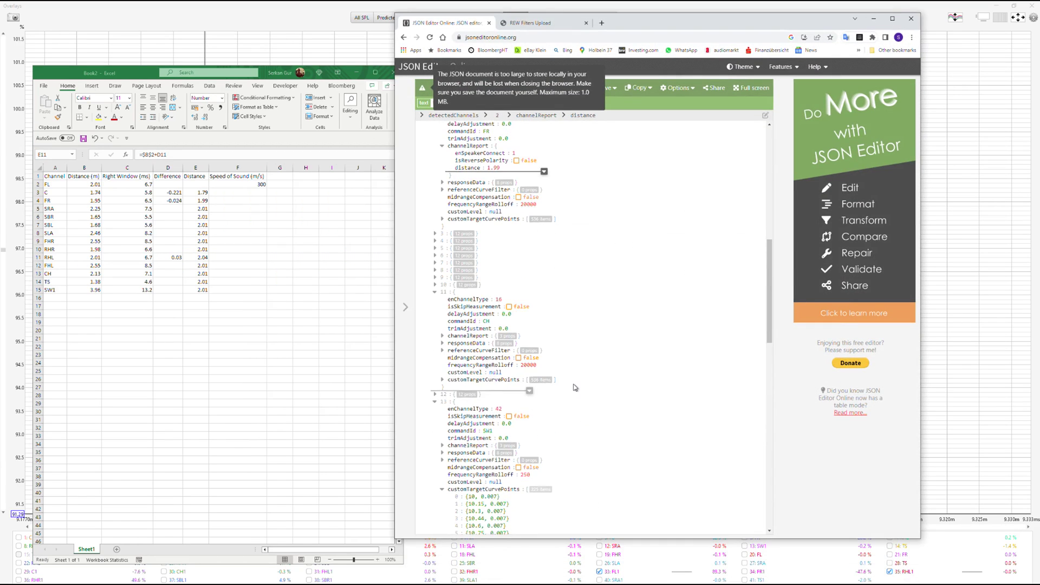
pyautogui.scroll(-5, 574, 388)
pyautogui.click(442, 165)
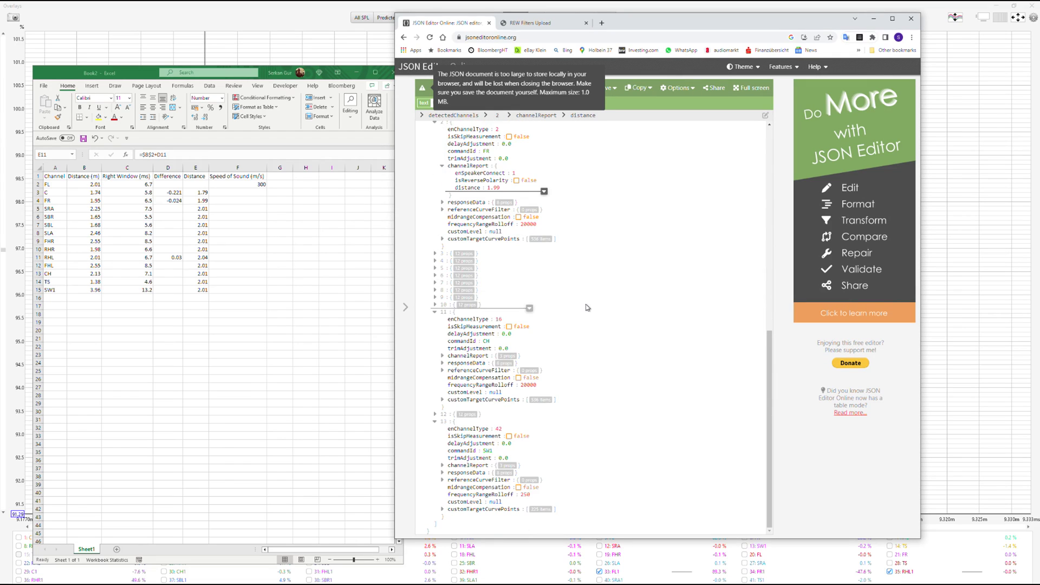
pyautogui.scroll(10, 460, 217)
pyautogui.scroll(5, 460, 217)
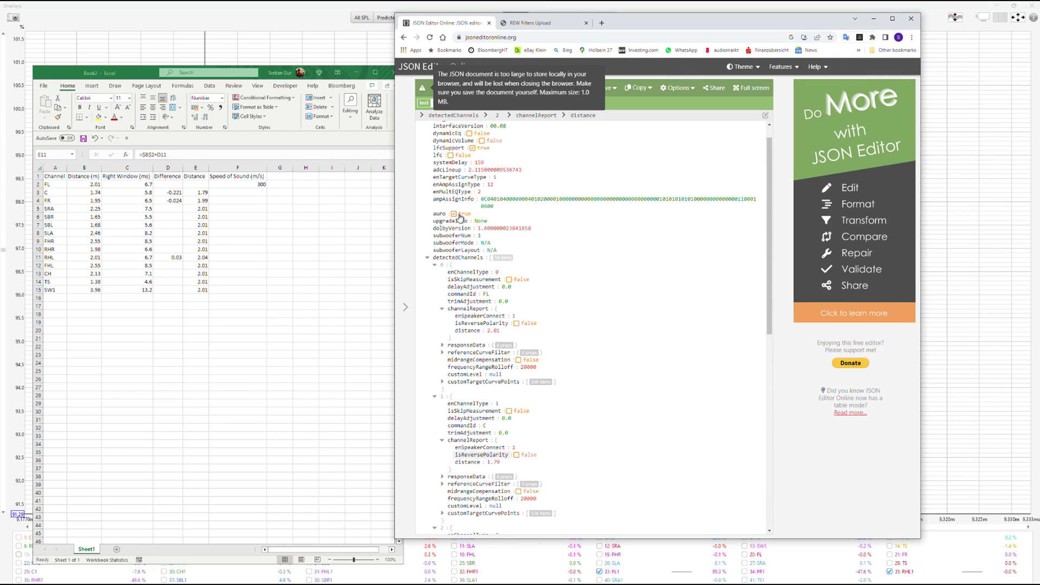
pyautogui.click(427, 259)
pyautogui.click(427, 278)
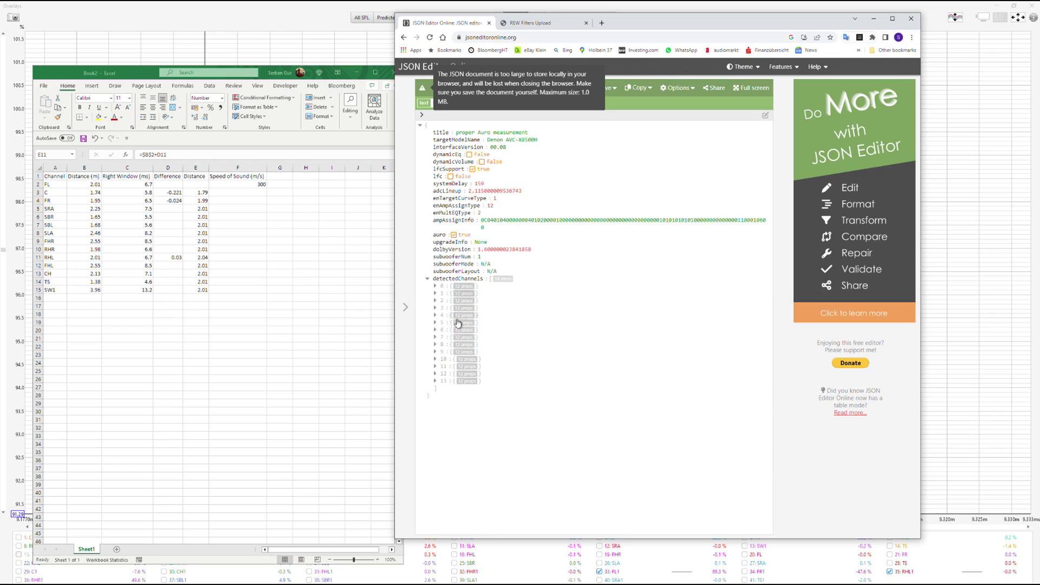
# - Locate and expand channel 9 (RHL) and its channelReport, and set its distance to 2.04
pyautogui.click(435, 338)
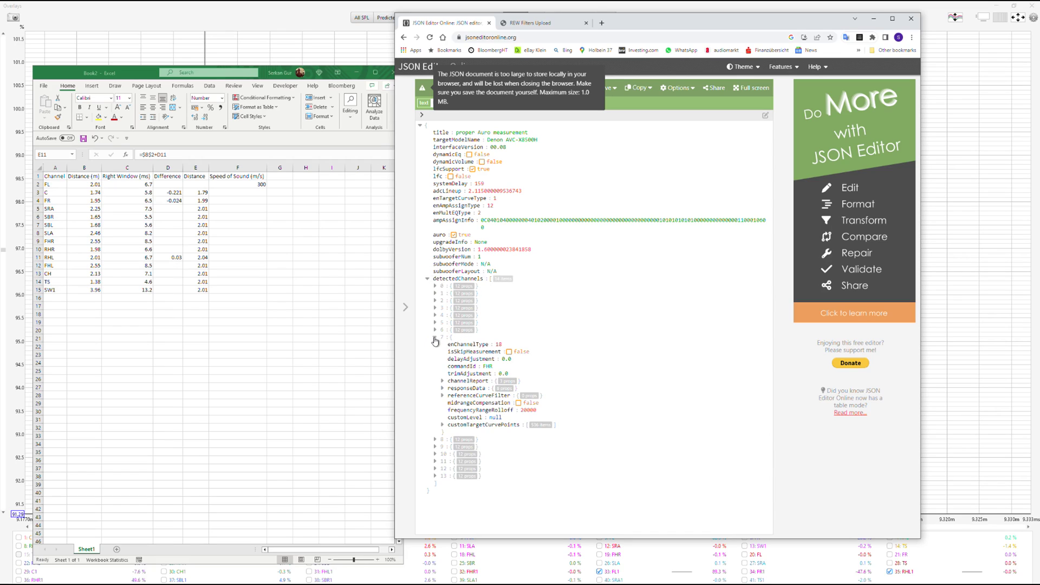
pyautogui.click(435, 338)
pyautogui.click(435, 353)
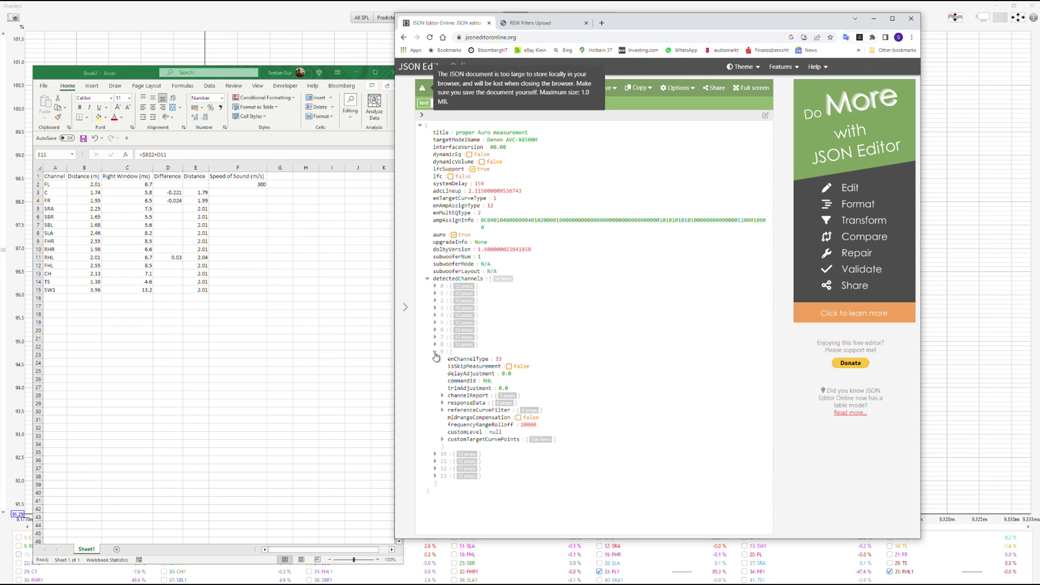
pyautogui.click(442, 396)
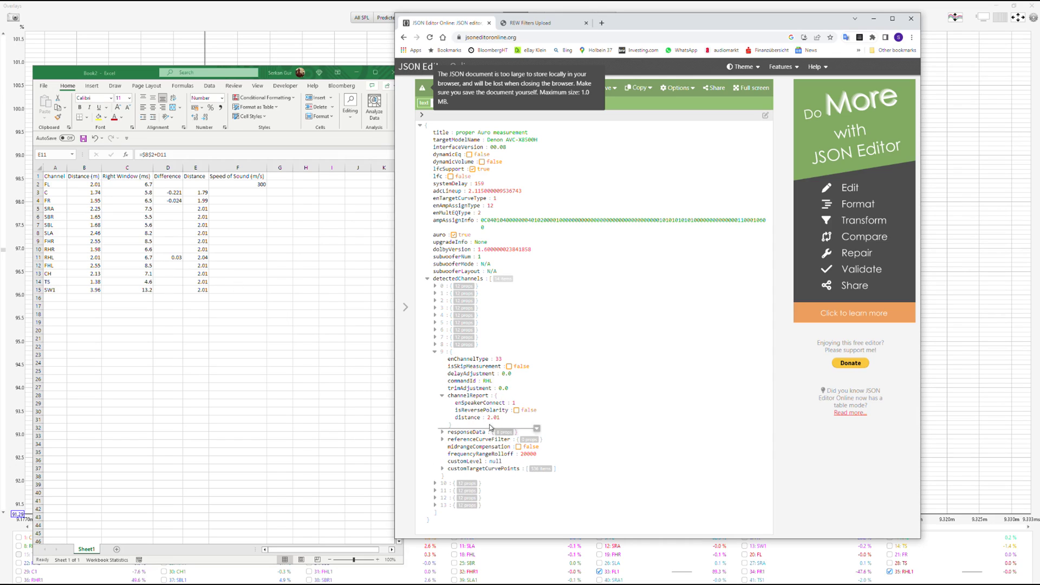
pyautogui.click(492, 419)
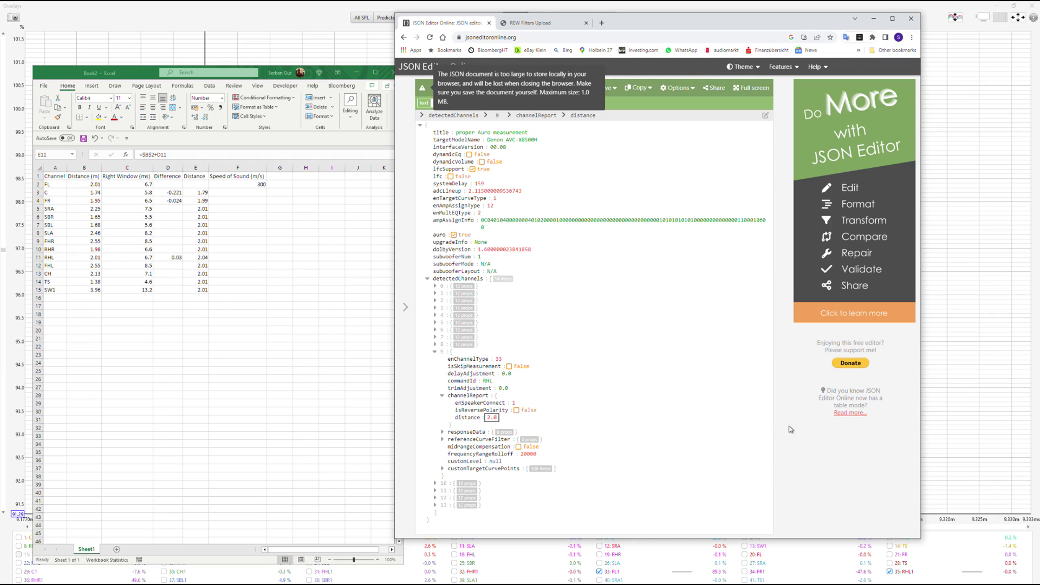
pyautogui.press('Return')
# - Minimize the browser and the Excel workbook, switch to REW's main window and show measurement 13 (SW1) in the All SPL graph
pyautogui.click(873, 18)
pyautogui.click(357, 72)
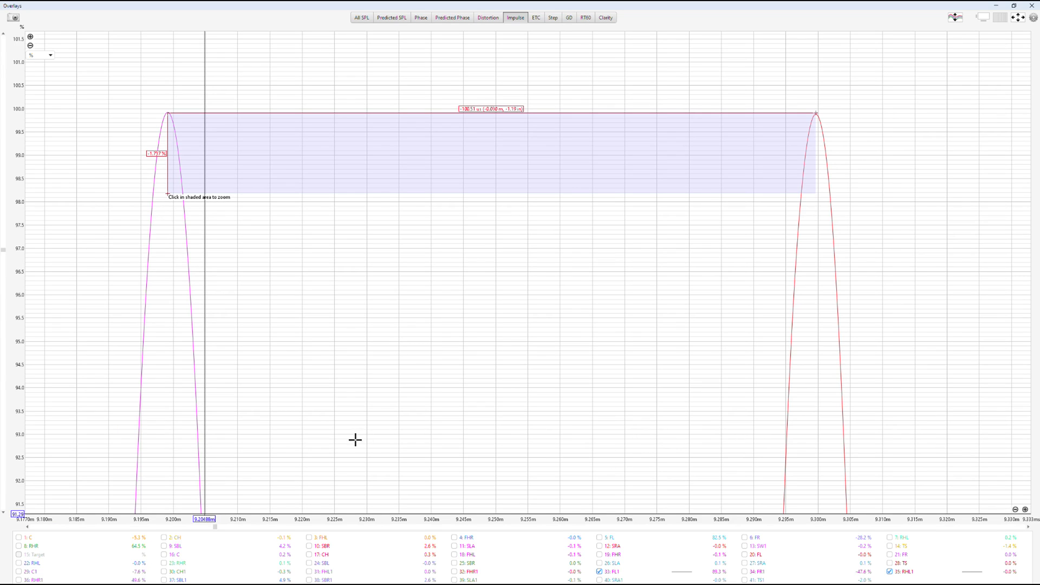
pyautogui.rightClick(378, 549)
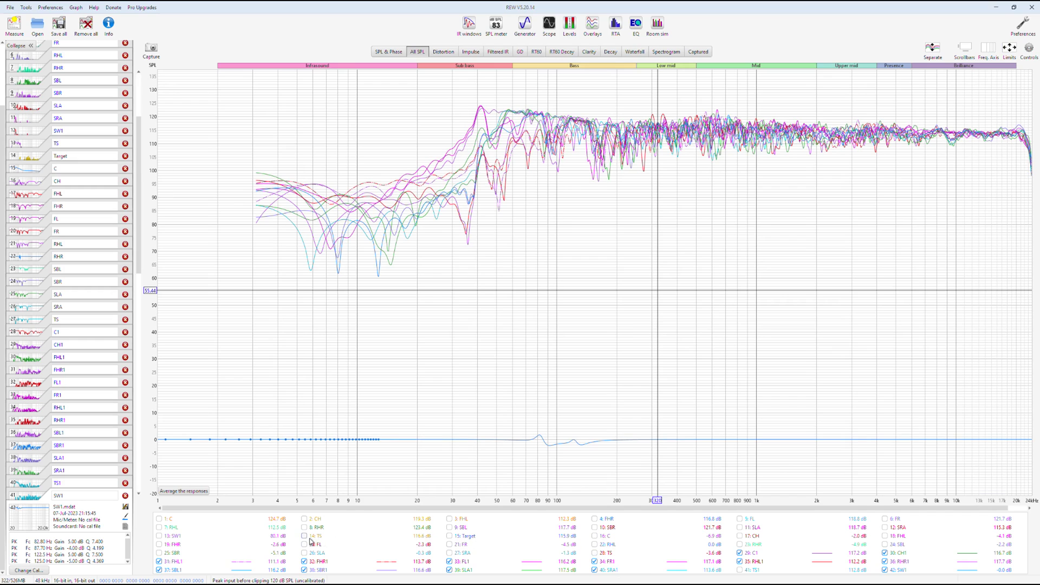
pyautogui.click(175, 538)
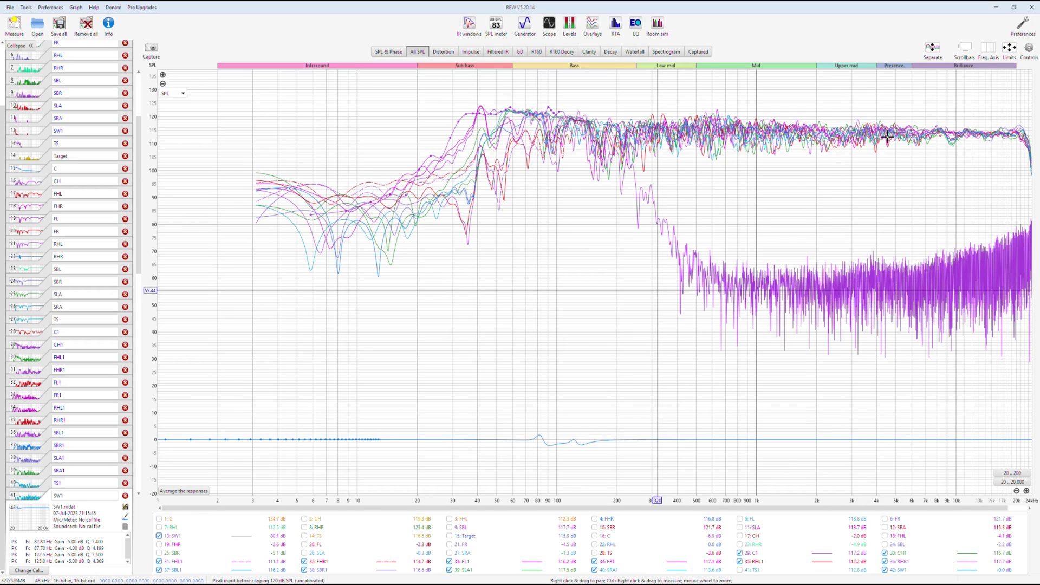
# - Generate the trace arithmetic product A * B with 13: SW1 as A and 42: SW1 as B
pyautogui.moveTo(1029, 49)
pyautogui.click(955, 80)
pyautogui.click(499, 294)
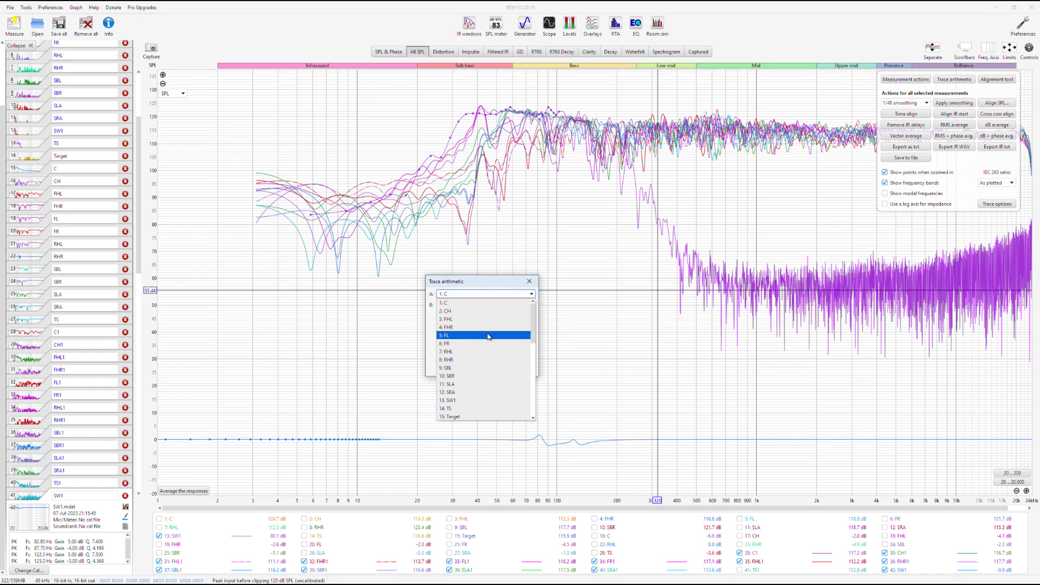
pyautogui.click(479, 401)
pyautogui.click(491, 307)
pyautogui.scroll(-5, 489, 383)
pyautogui.click(467, 428)
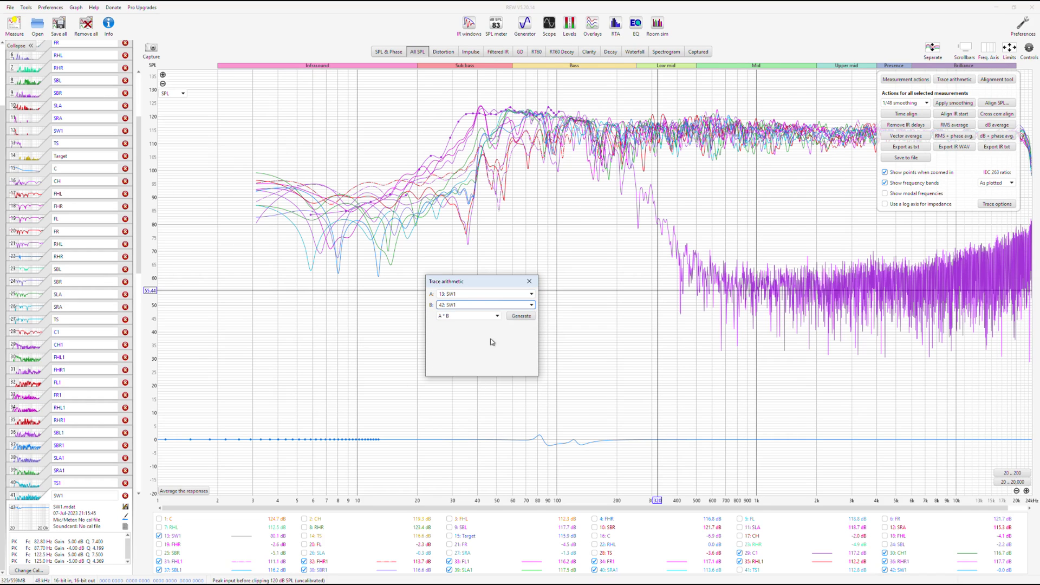
pyautogui.click(521, 316)
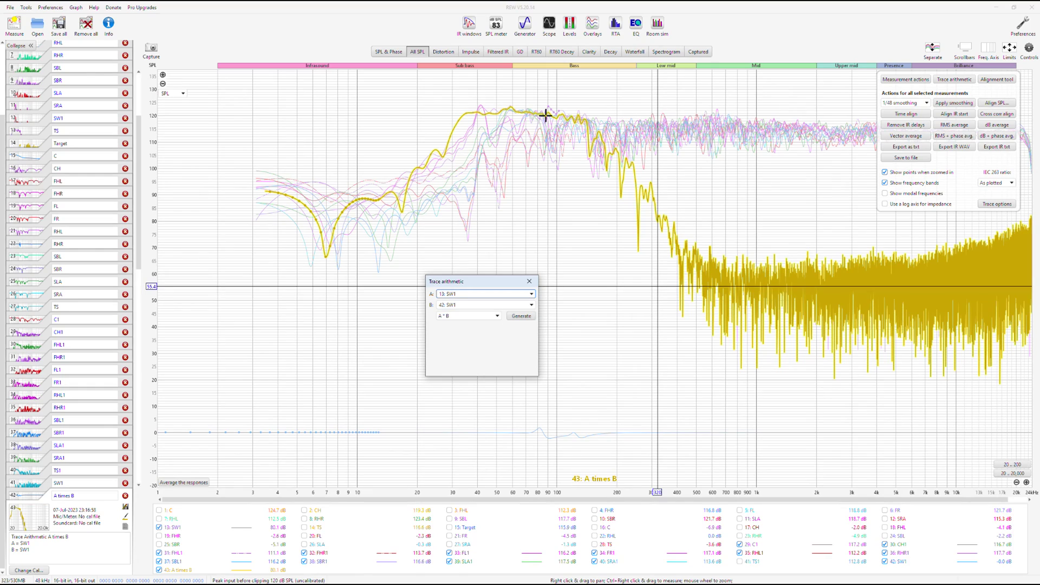
# - Rename the generated A times B measurement as SW11 and close the Trace arithmetic dialog
pyautogui.click(89, 494)
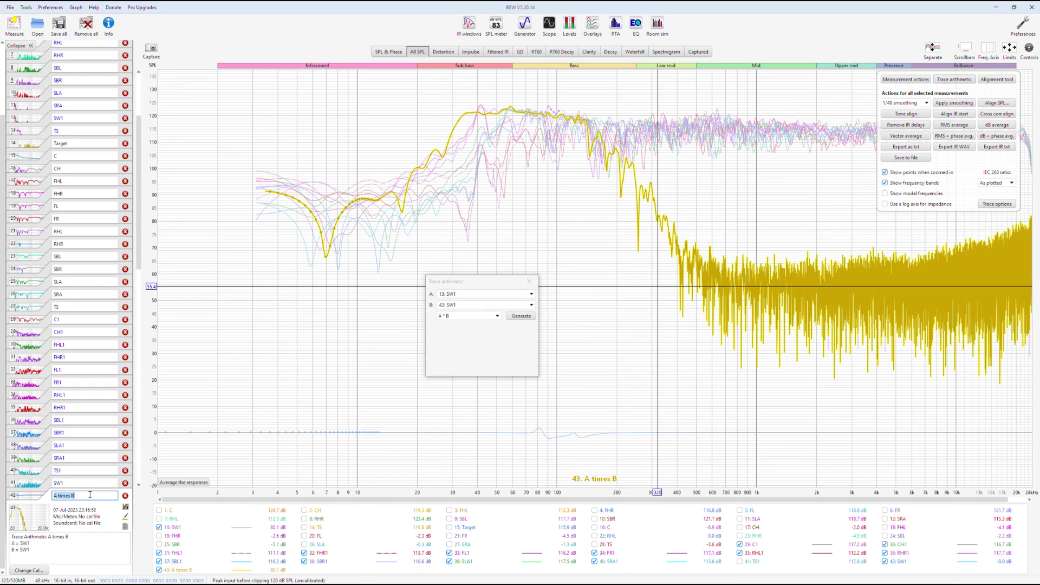
pyautogui.write('SW11')
pyautogui.press('Return')
pyautogui.click(213, 428)
pyautogui.click(529, 281)
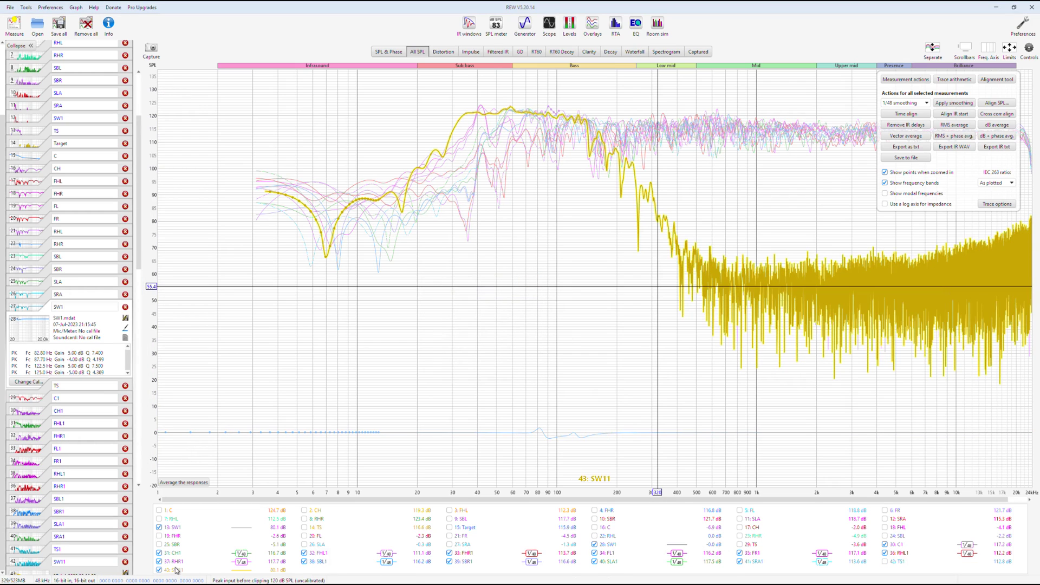
# - Open and maximize the Overlays window and leave only the FL1 and SW11 impulse responses shown
pyautogui.click(593, 25)
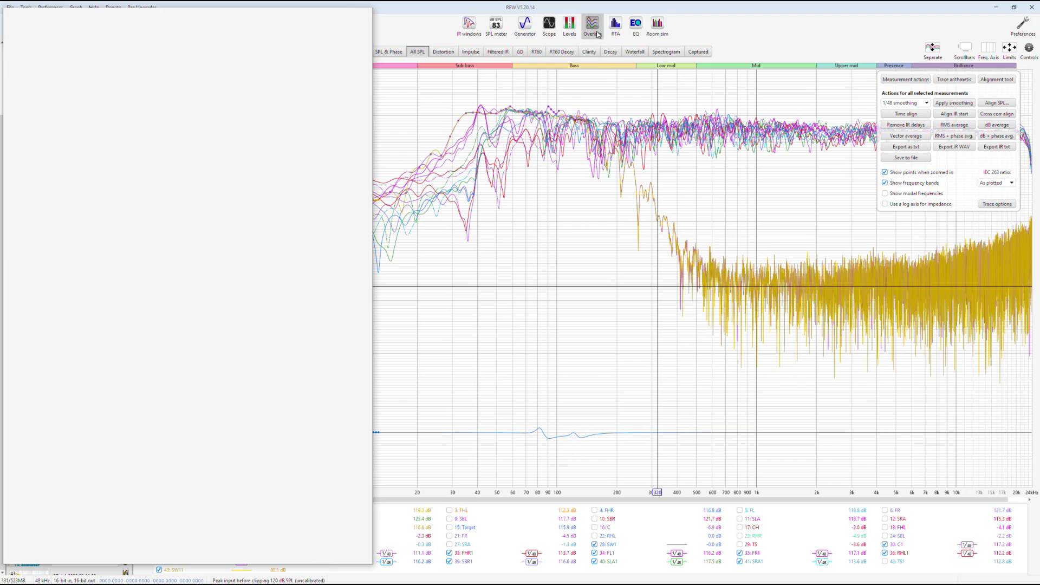
pyautogui.click(345, 13)
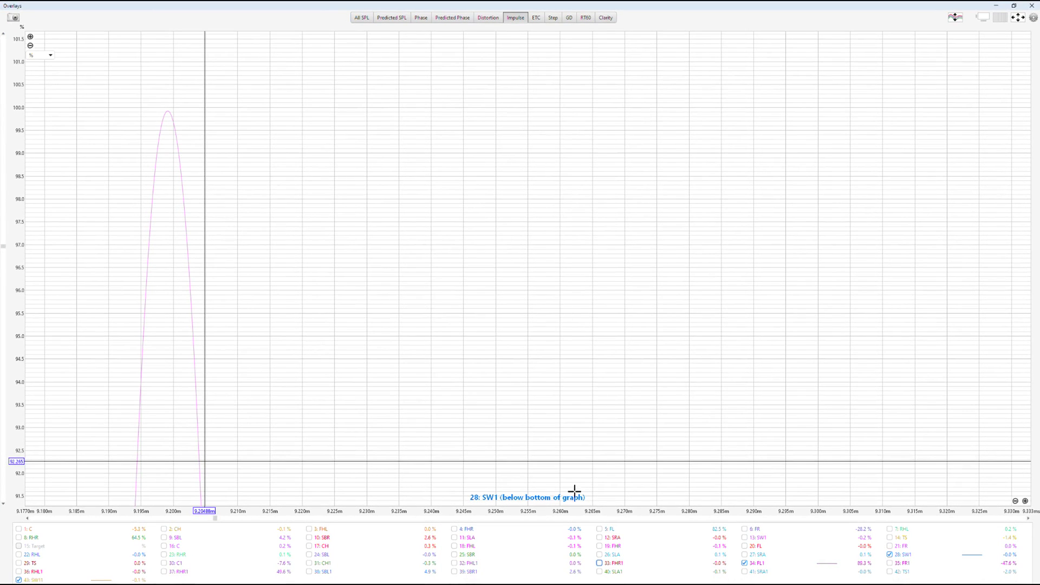
pyautogui.click(891, 555)
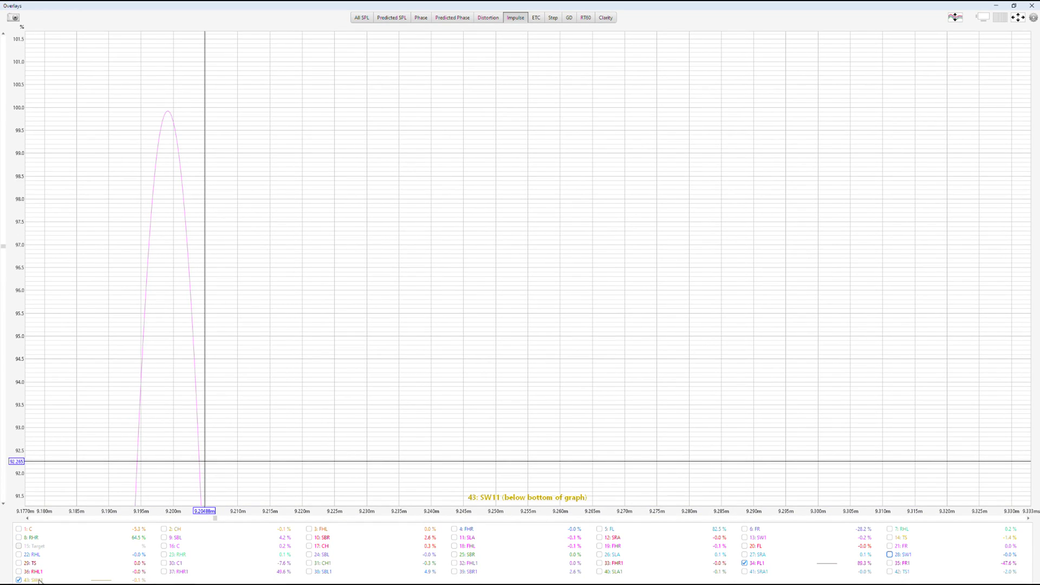
# - Fit the impulse graph's time axis to the data and measure the offset from SW11's highest positive peak to FL1's peak
pyautogui.click(1018, 17)
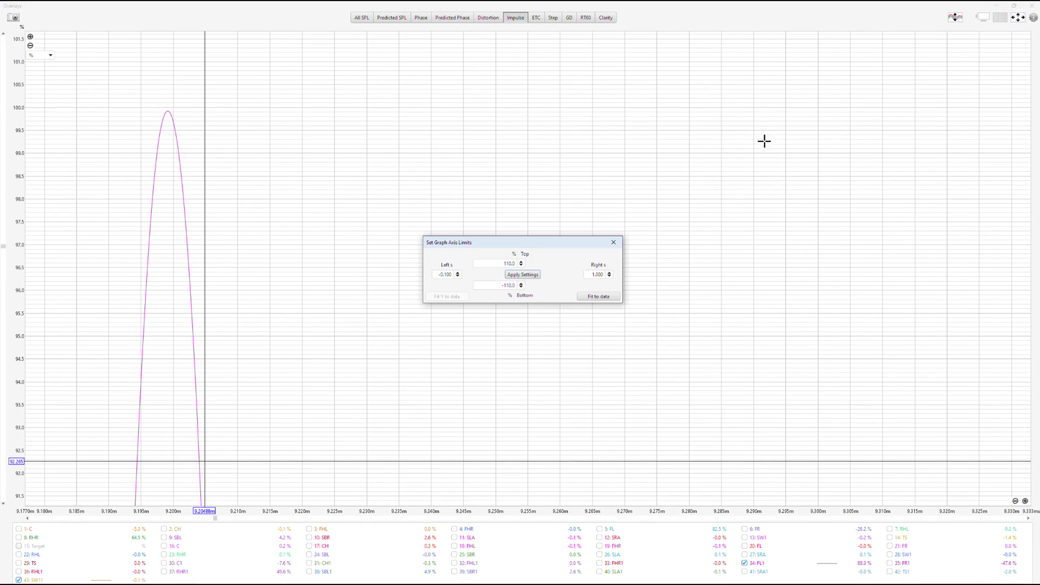
pyautogui.click(597, 298)
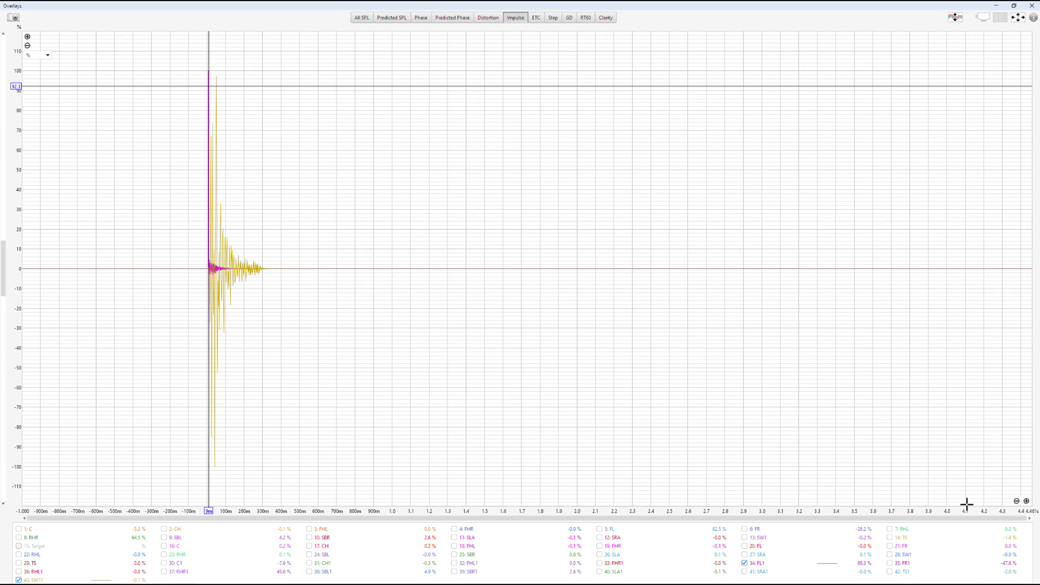
pyautogui.click(1027, 501)
pyautogui.click(1027, 501)
pyautogui.click(1027, 502)
pyautogui.click(1027, 502)
pyautogui.click(1027, 501)
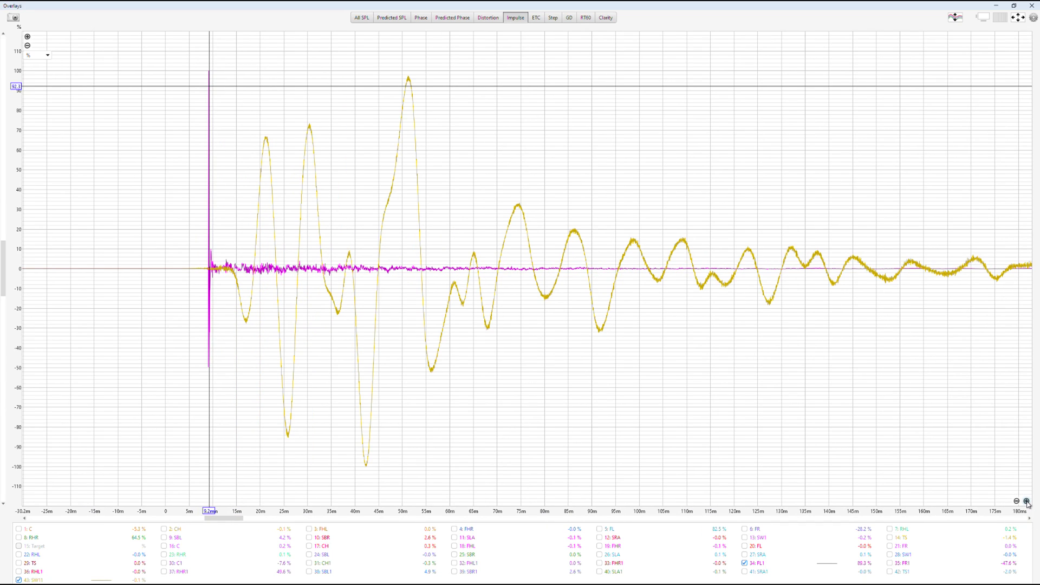
pyautogui.moveTo(638, 375); pyautogui.dragTo(886, 369)
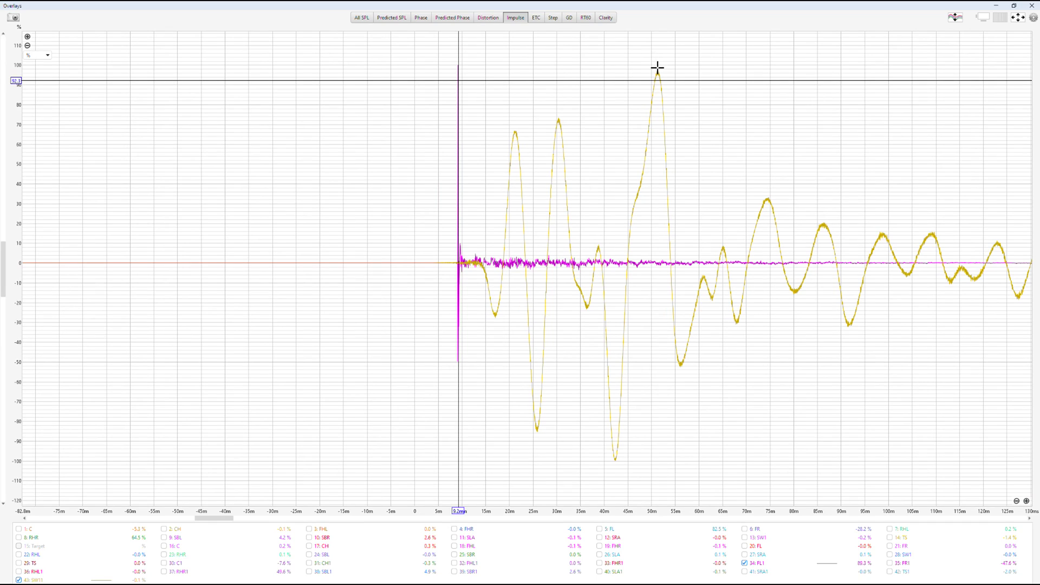
pyautogui.moveTo(657, 68)
pyautogui.mouseDown()
pyautogui.moveTo(516, 37)
pyautogui.moveTo(458, 90)
pyautogui.mouseUp()
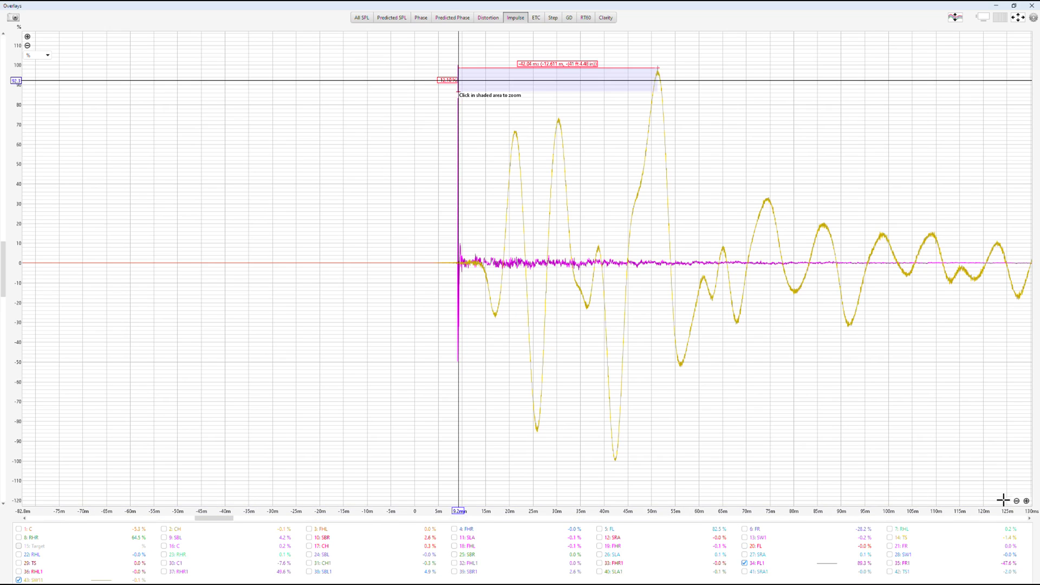
# - Examine the FL1 impulse peak and the start of the SW11 impulse at close range
pyautogui.click(1027, 501)
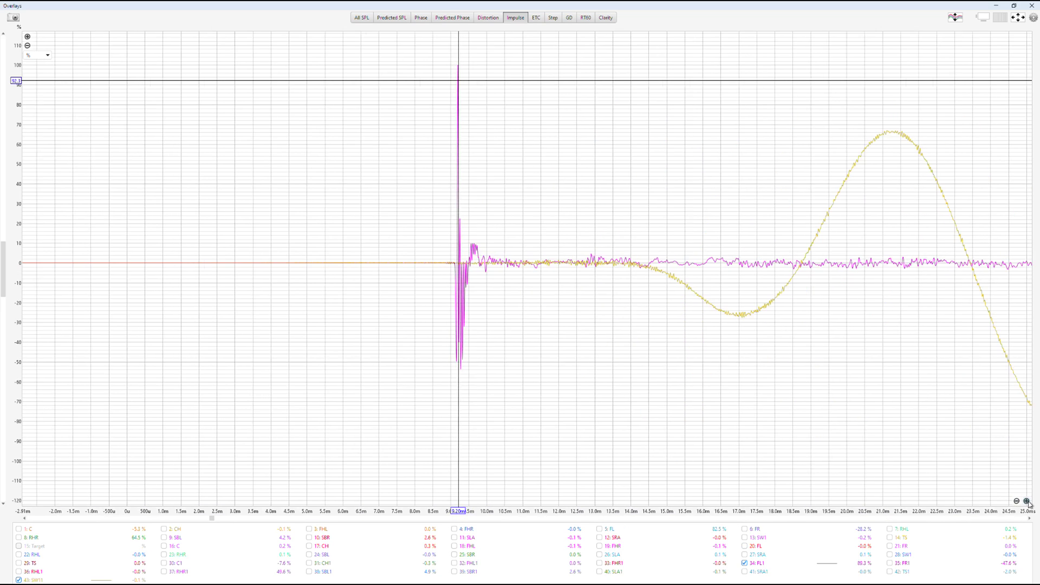
pyautogui.click(1027, 501)
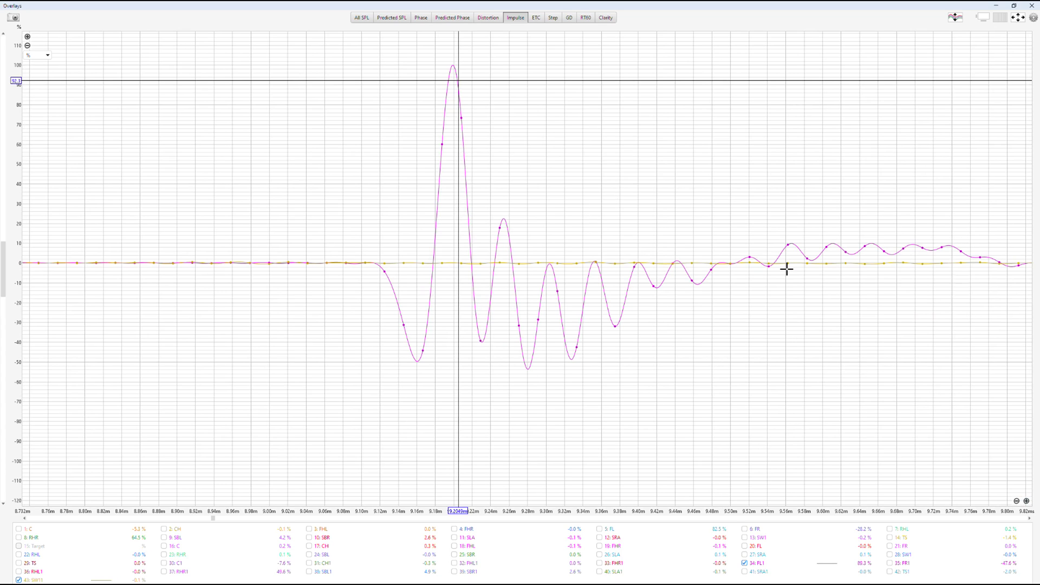
pyautogui.moveTo(725, 376); pyautogui.dragTo(677, 414)
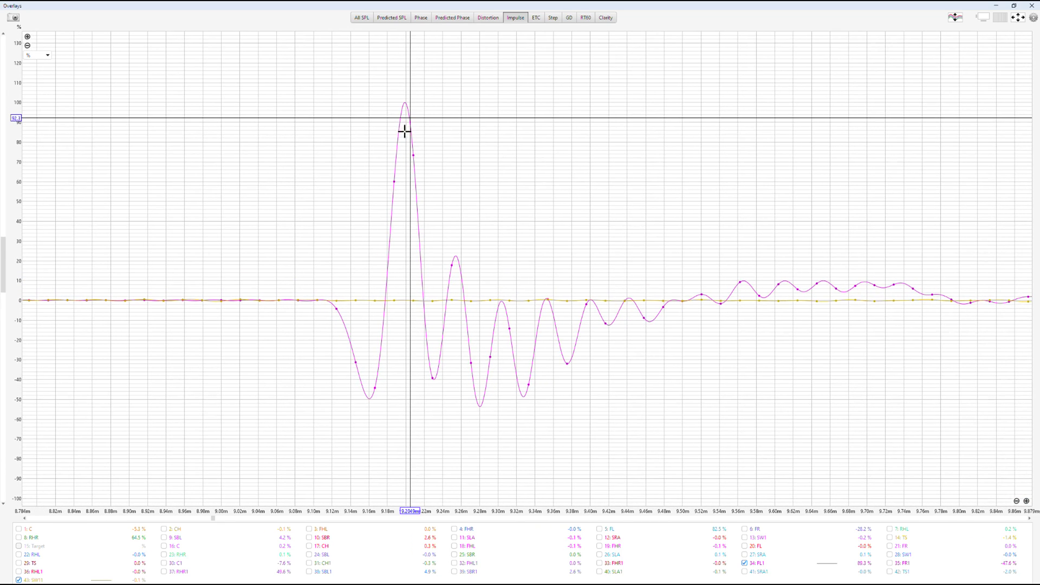
pyautogui.click(707, 365)
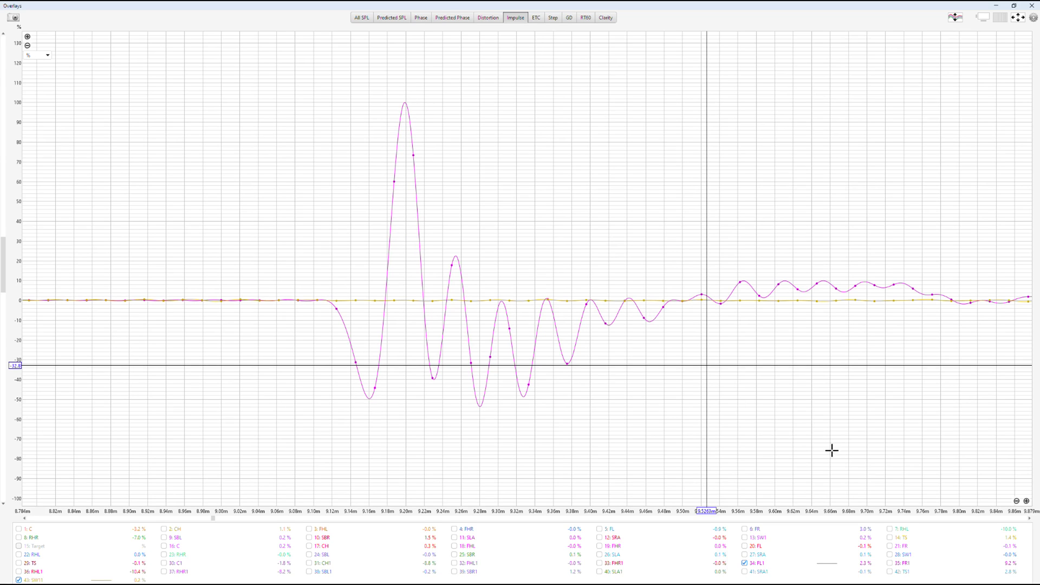
# - Bring the whole FL1 and SW11 impulse responses into view and place the cursor on SW11's first positive peak
pyautogui.click(1016, 501)
pyautogui.click(1016, 501)
pyautogui.click(1017, 501)
pyautogui.moveTo(998, 428); pyautogui.dragTo(530, 389)
pyautogui.moveTo(908, 356); pyautogui.dragTo(584, 381)
pyautogui.click(1017, 501)
pyautogui.click(1017, 501)
pyautogui.click(1017, 501)
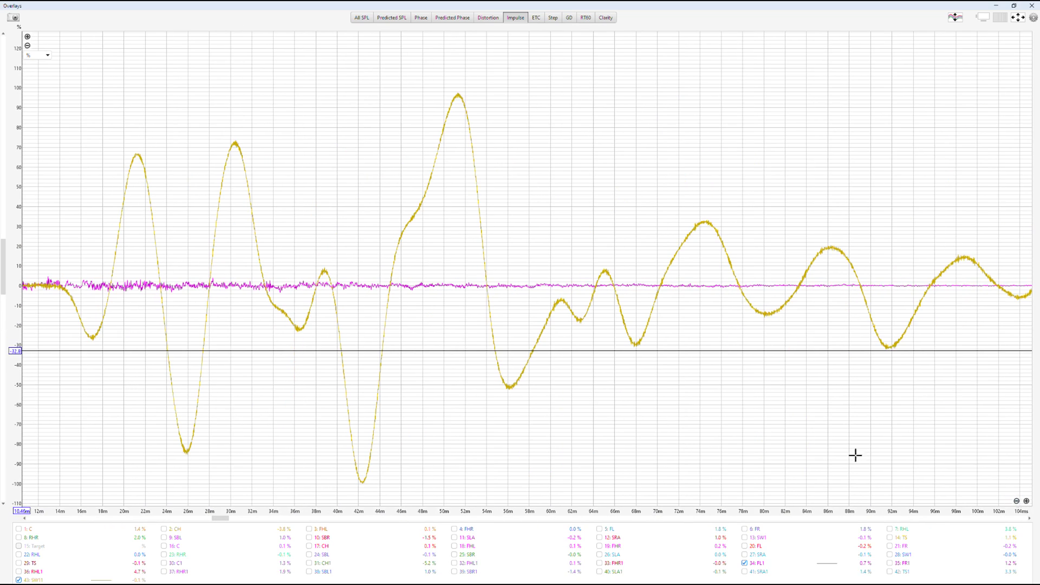
pyautogui.click(1017, 502)
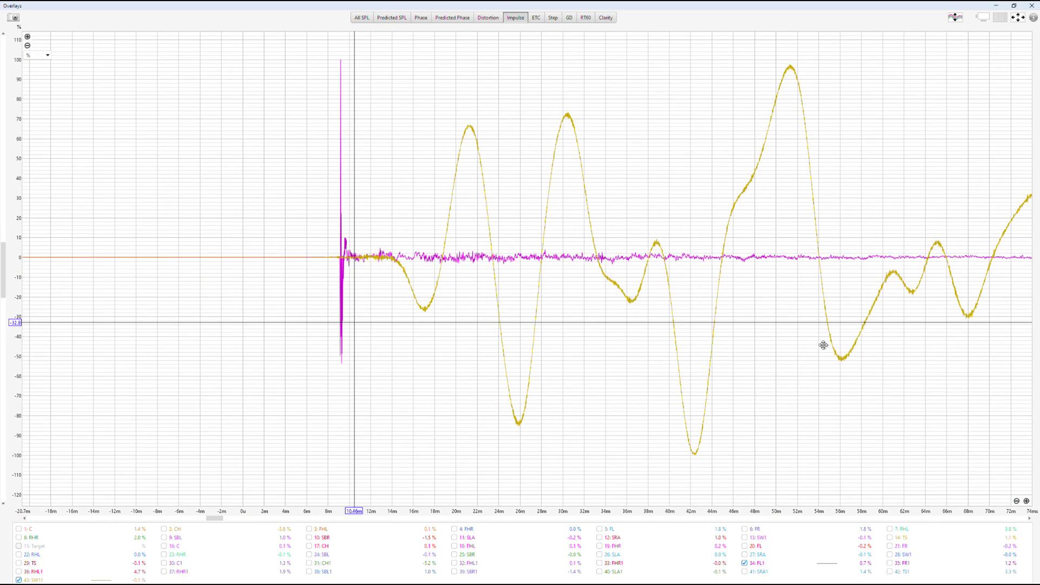
pyautogui.click(470, 130)
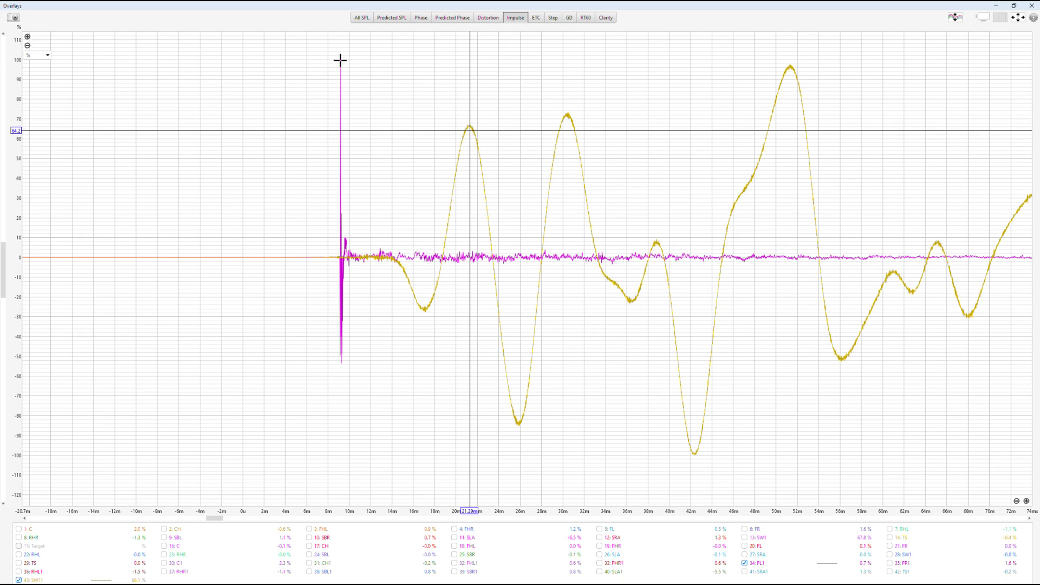
# - Examine the heights of the FL1 peak and SW11's positive peaks on an enlarged percent scale
pyautogui.click(27, 37)
pyautogui.click(28, 36)
pyautogui.click(28, 37)
pyautogui.click(27, 36)
pyautogui.click(28, 37)
pyautogui.click(29, 37)
pyautogui.moveTo(768, 164); pyautogui.dragTo(504, 170)
pyautogui.click(30, 47)
pyautogui.click(29, 46)
pyautogui.click(30, 47)
pyautogui.click(30, 46)
pyautogui.click(30, 46)
pyautogui.click(28, 46)
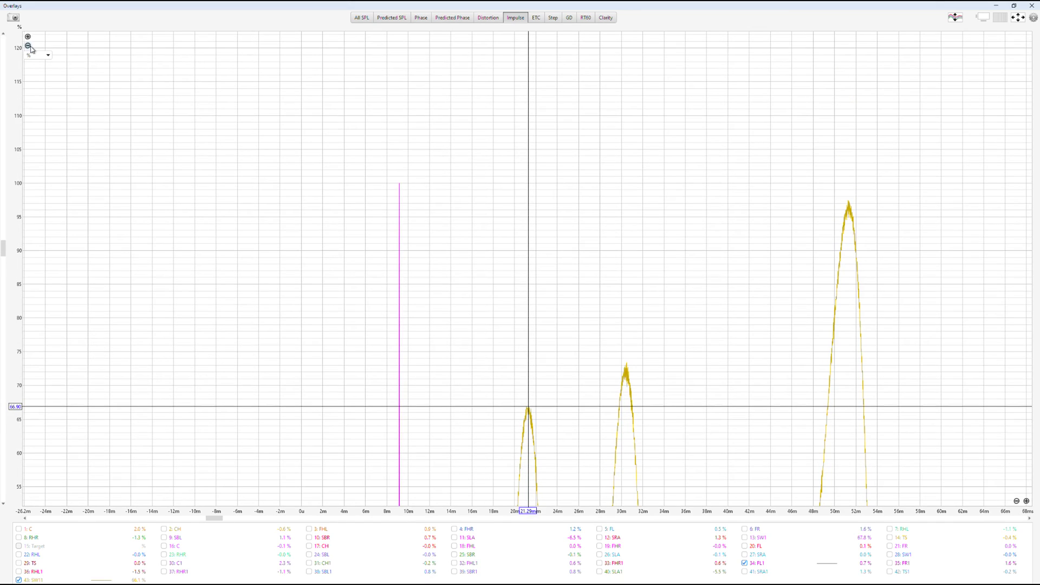
pyautogui.click(28, 37)
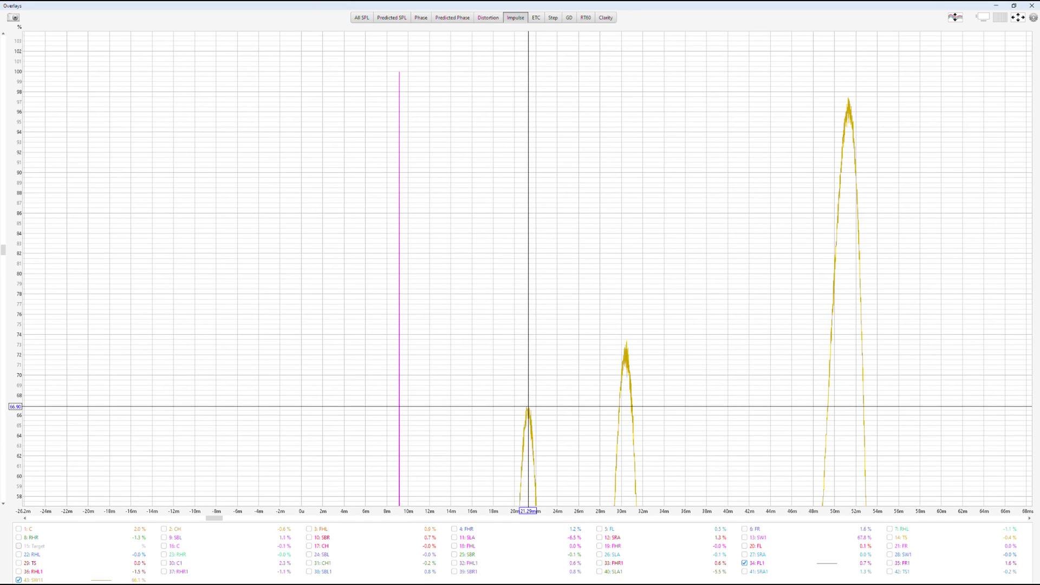
# - Inspect the crest of SW11's first positive peak on an enlarged time axis with the FL1 peak in view
pyautogui.click(1026, 501)
pyautogui.click(1026, 501)
pyautogui.click(1026, 501)
pyautogui.moveTo(553, 339); pyautogui.dragTo(760, 326)
pyautogui.click(1026, 501)
pyautogui.click(1026, 501)
pyautogui.moveTo(678, 392); pyautogui.dragTo(885, 393)
pyautogui.click(952, 465)
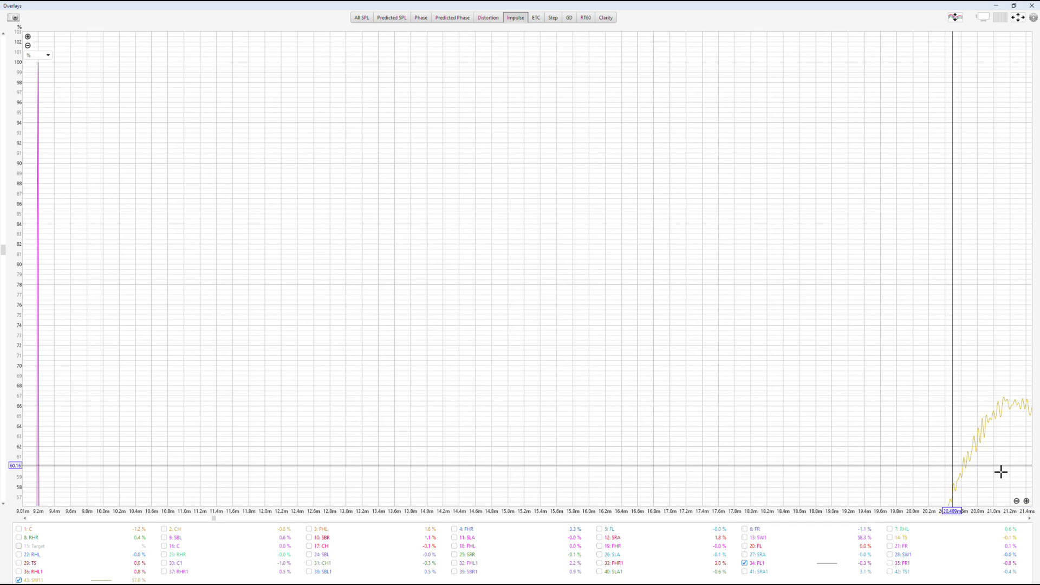
pyautogui.click(1017, 501)
pyautogui.moveTo(843, 390); pyautogui.dragTo(776, 390)
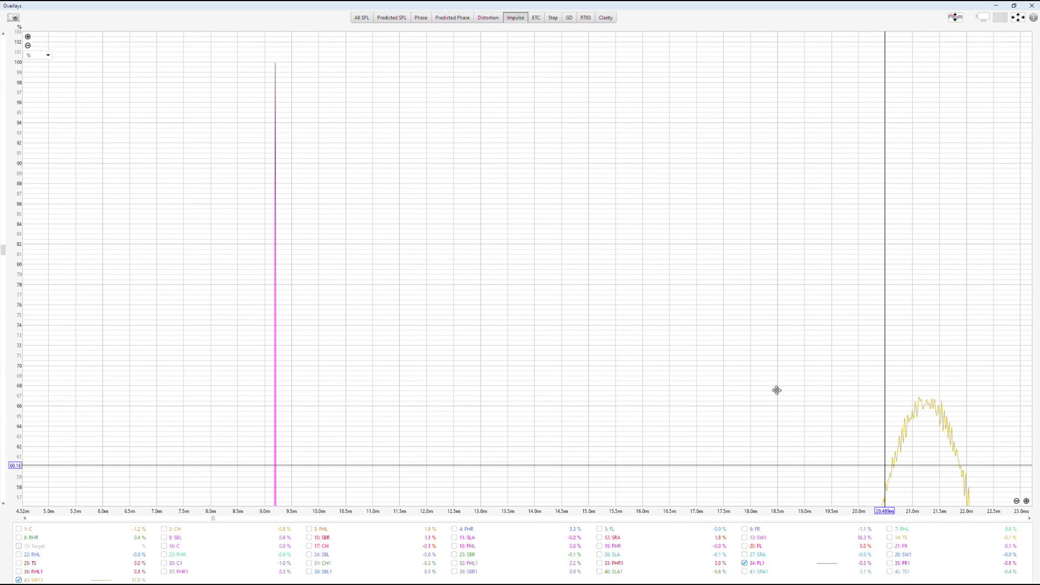
pyautogui.click(920, 402)
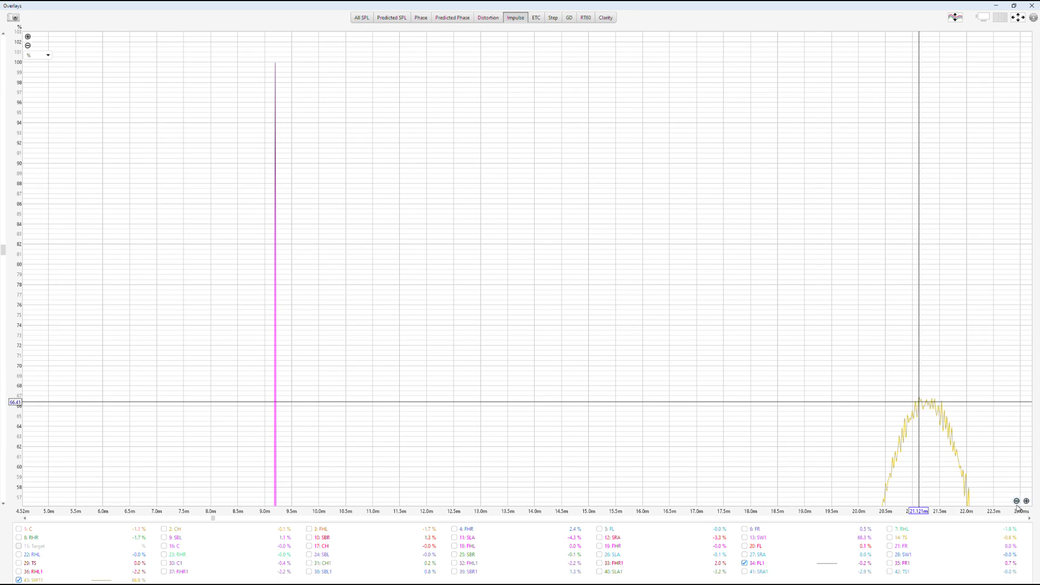
pyautogui.click(927, 417)
# - Frame both peaks and measure the offset from SW11's first positive peak to FL1's peak
pyautogui.click(1017, 501)
pyautogui.moveTo(989, 472); pyautogui.dragTo(886, 114)
pyautogui.moveTo(869, 368); pyautogui.dragTo(889, 486)
pyautogui.moveTo(882, 311); pyautogui.dragTo(889, 327)
pyautogui.moveTo(854, 188); pyautogui.dragTo(861, 253)
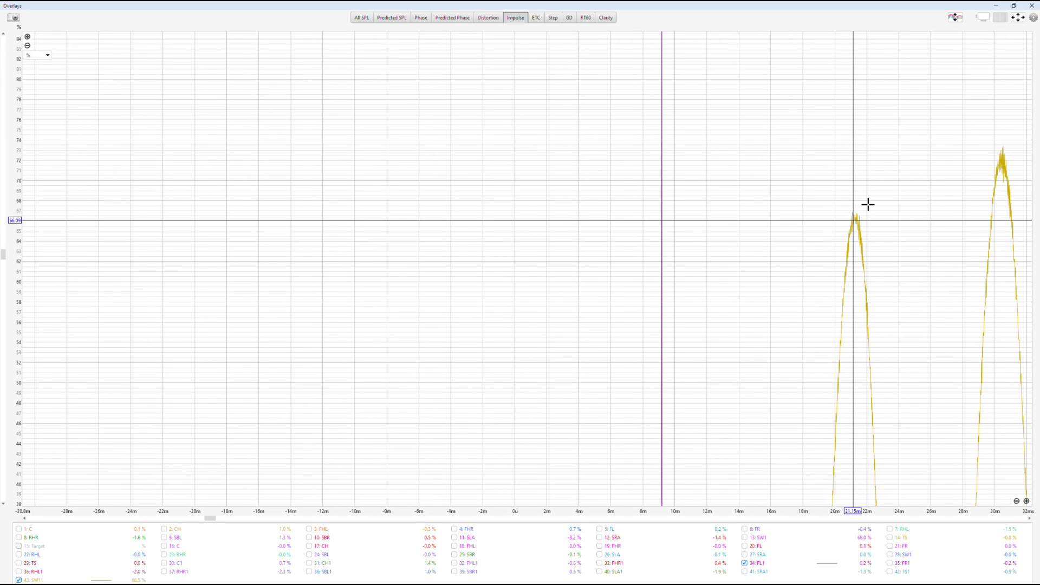
pyautogui.moveTo(880, 197); pyautogui.dragTo(886, 412)
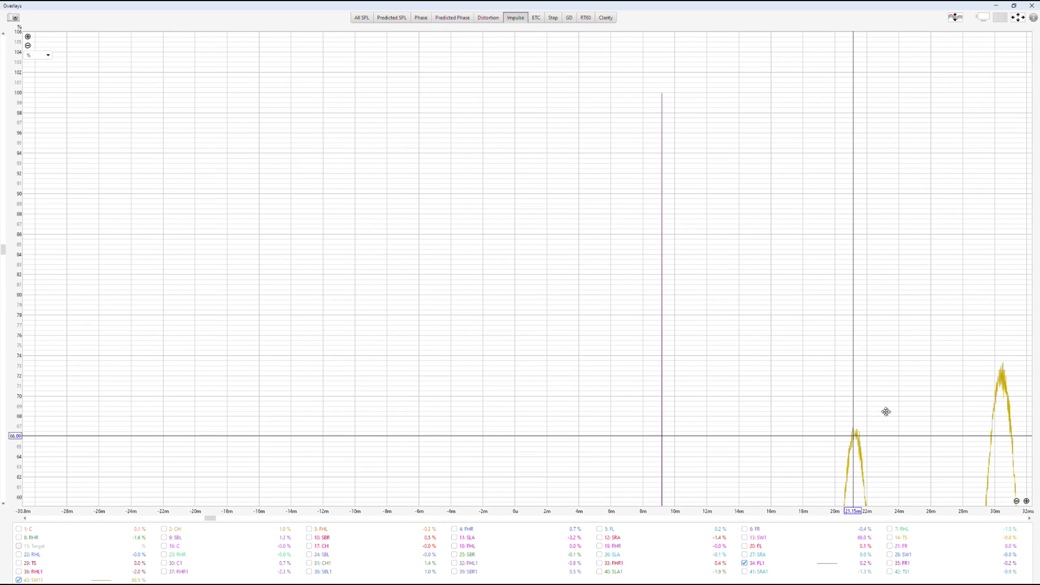
pyautogui.click(1027, 501)
pyautogui.click(1027, 501)
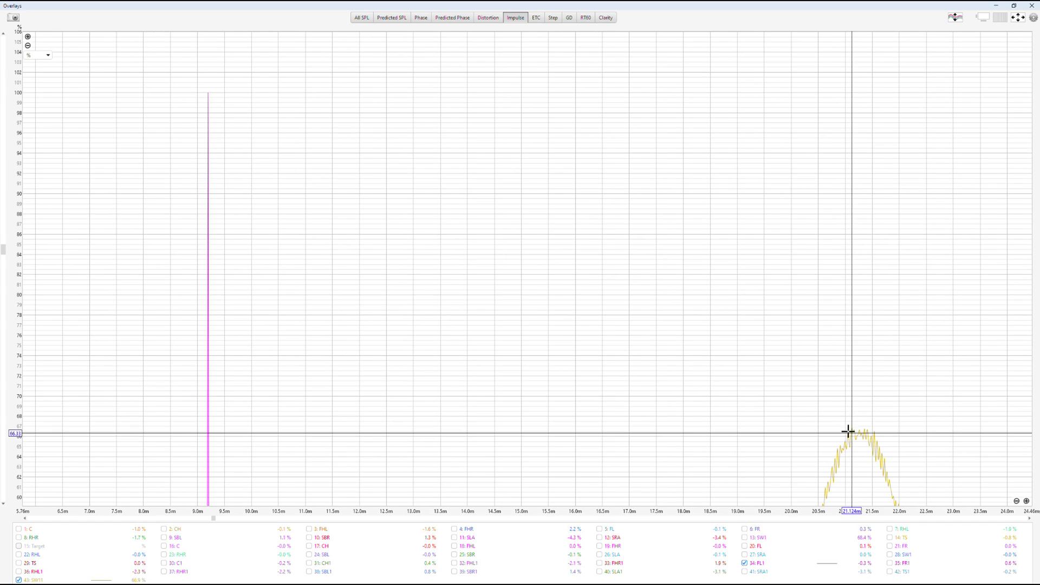
pyautogui.moveTo(851, 421)
pyautogui.mouseDown()
pyautogui.moveTo(436, 74)
pyautogui.moveTo(193, 92)
pyautogui.moveTo(208, 79)
pyautogui.mouseUp()
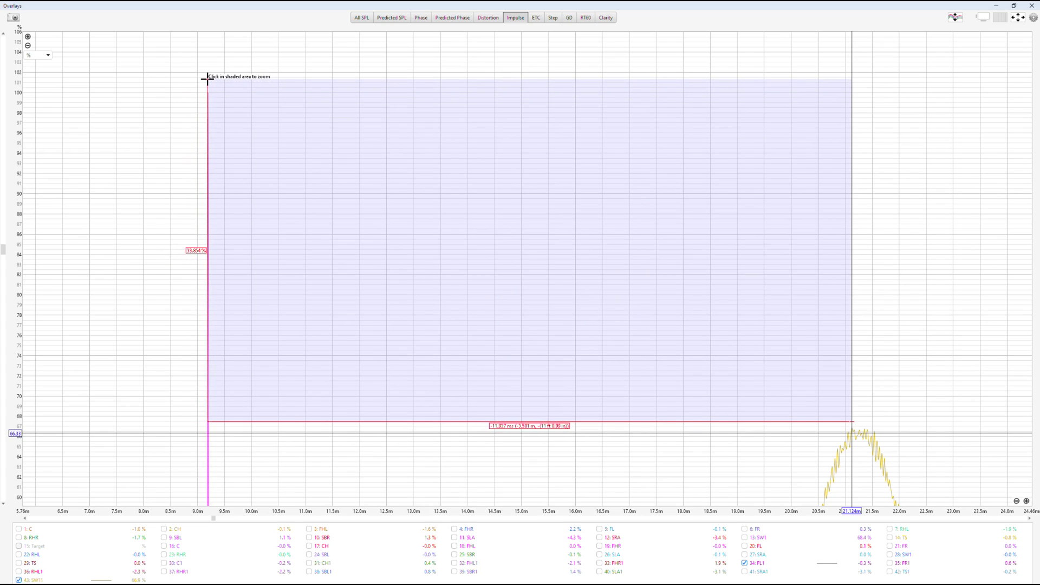
pyautogui.press('ctrl')
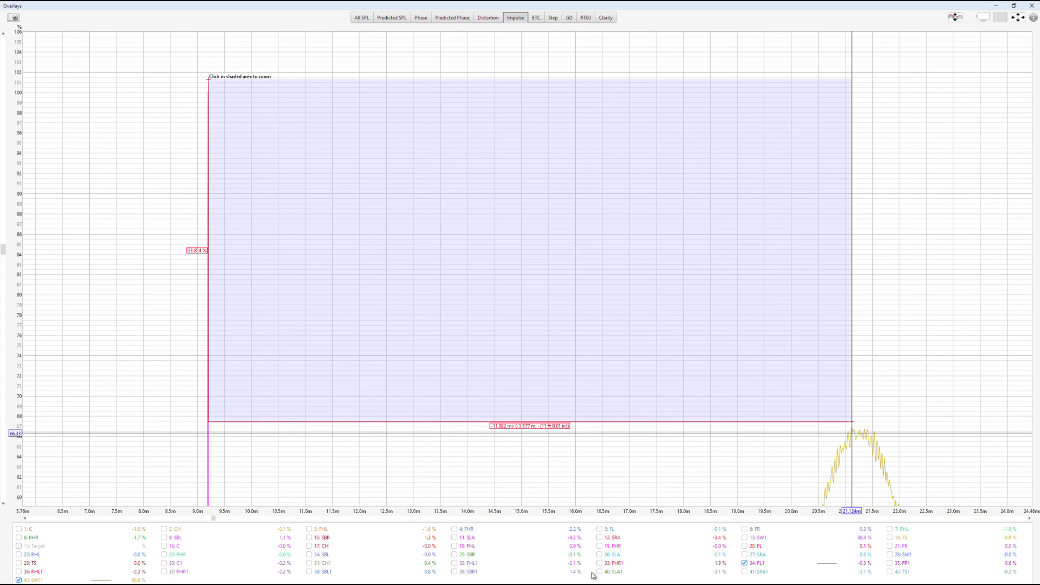
# - Switch to the Excel workbook, enter 3.577 as SW1's difference and select its calculated distance
pyautogui.hotkey('alt', 'Tab')
pyautogui.hotkey('alt', 'Tab')
pyautogui.hotkey('alt', 'Tab')
pyautogui.hotkey('alt', 'Tab')
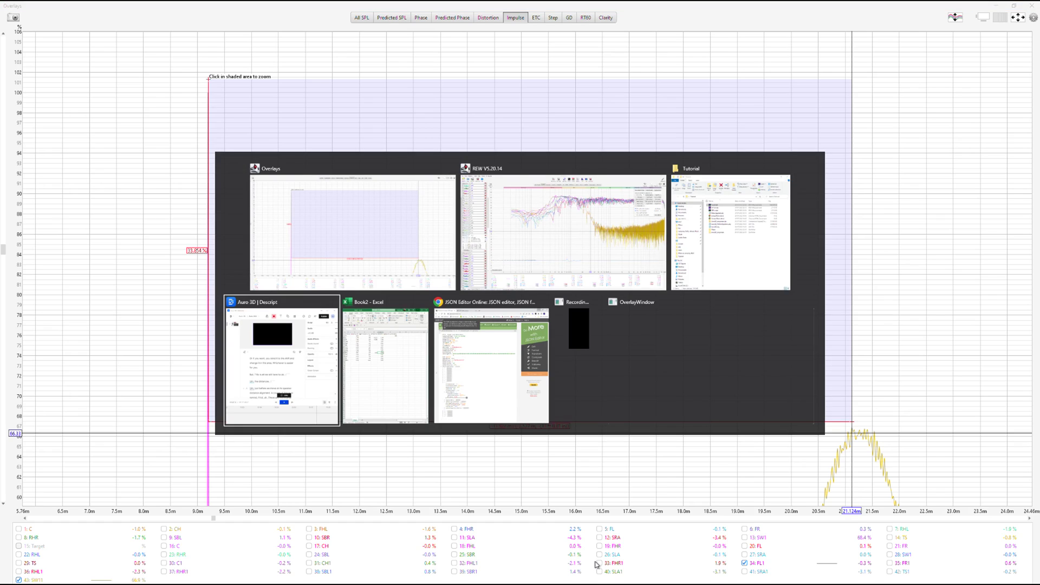
pyautogui.click(173, 287)
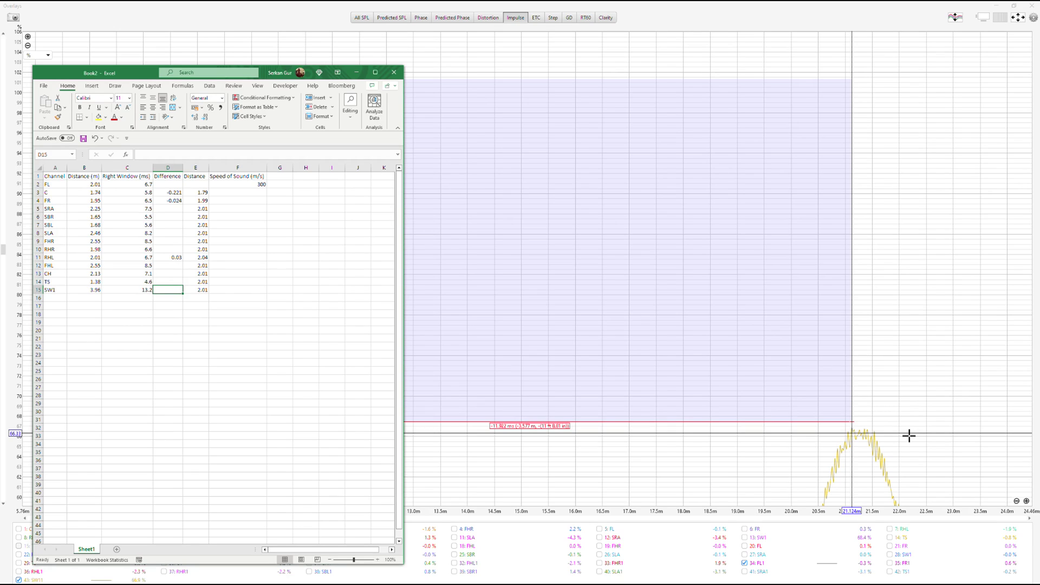
pyautogui.write('3.577')
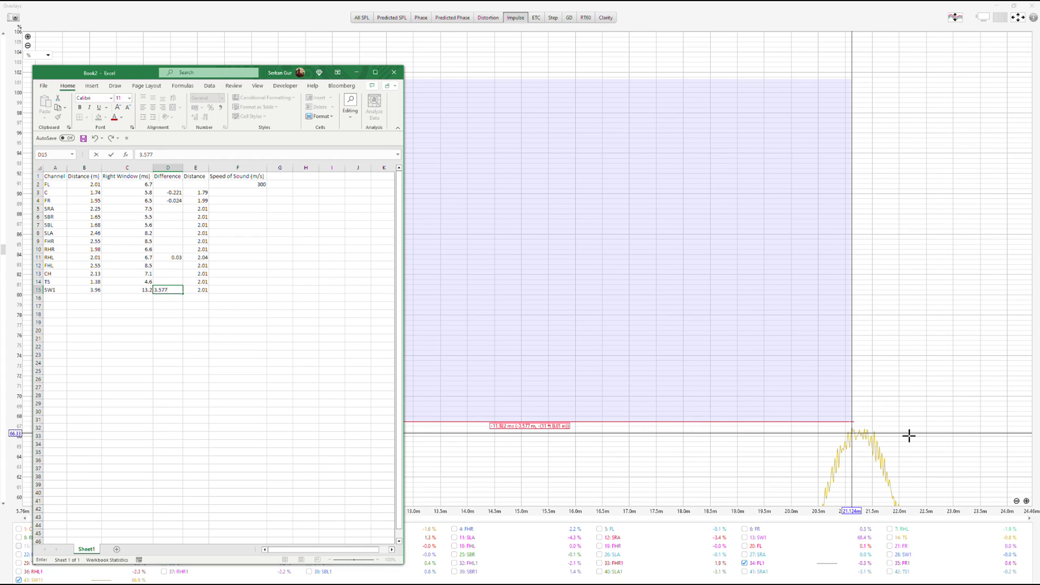
pyautogui.press('Return')
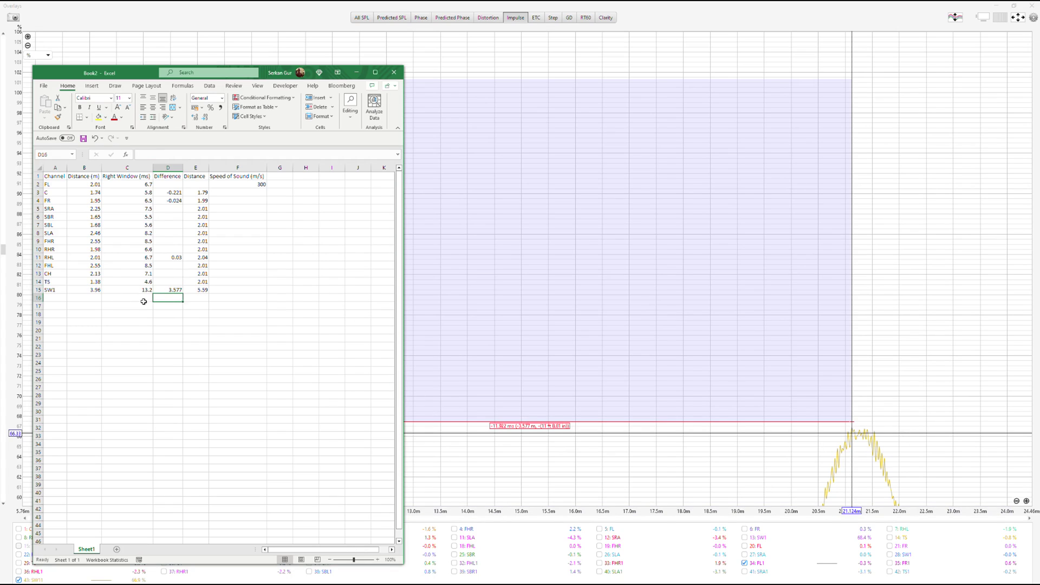
pyautogui.click(202, 288)
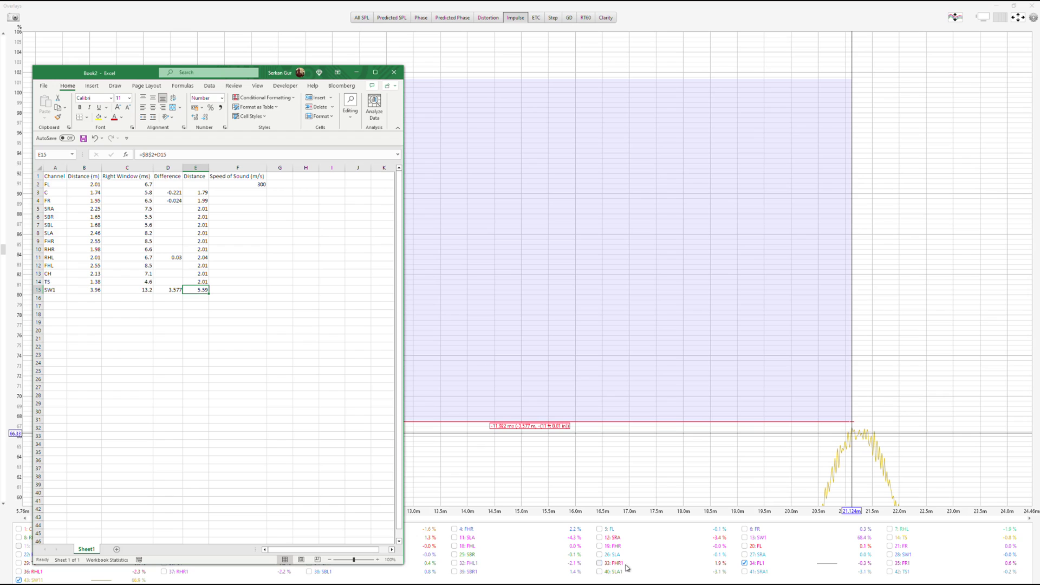
# - In JSON Editor Online, set the SW1 channel's distance to 5.59, then minimize the browser and Overlays windows
pyautogui.hotkey('alt', 'Tab')
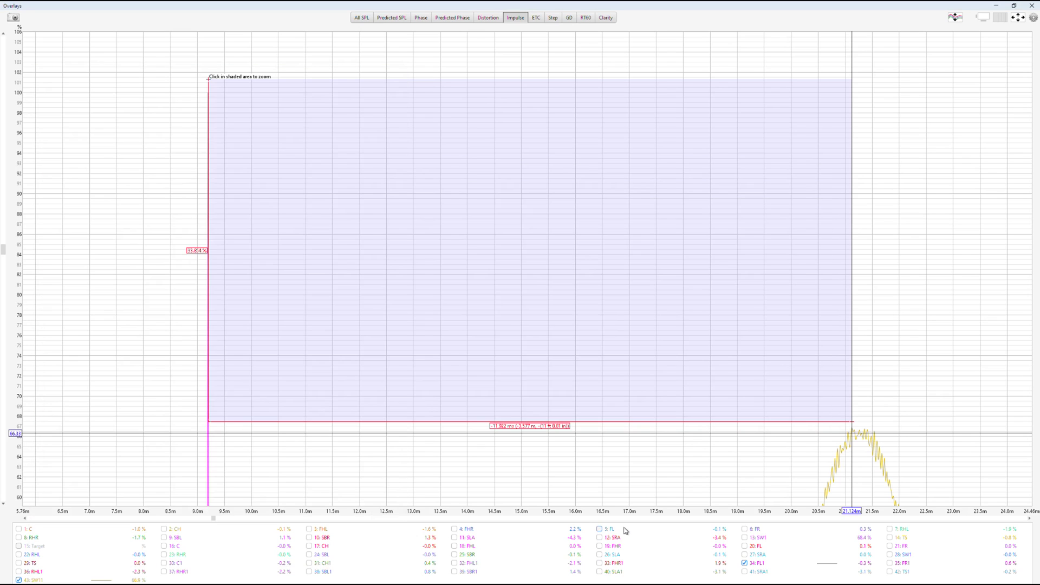
pyautogui.hotkey('alt', 'Tab')
pyautogui.hotkey('alt', 'Tab')
pyautogui.hotkey('alt', 'Tab')
pyautogui.hotkey('alt', 'Tab')
pyautogui.click(495, 385)
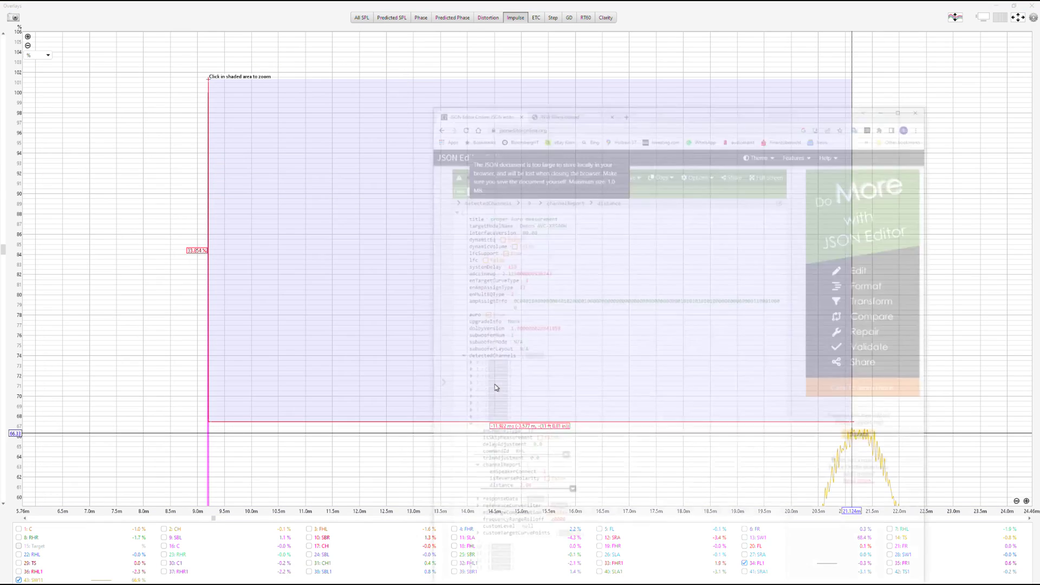
pyautogui.click(435, 506)
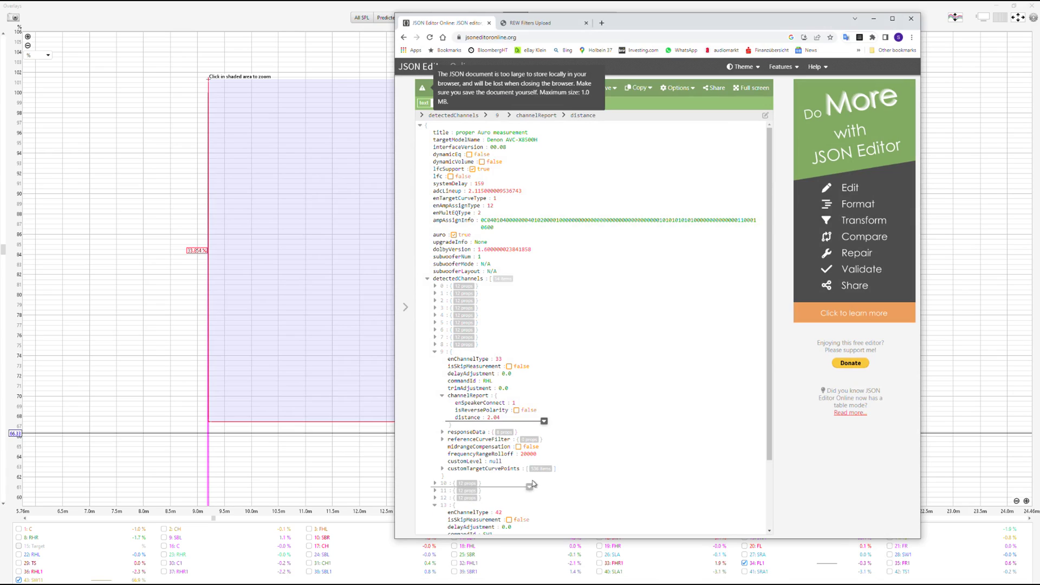
pyautogui.scroll(-2, 439, 488)
pyautogui.click(442, 466)
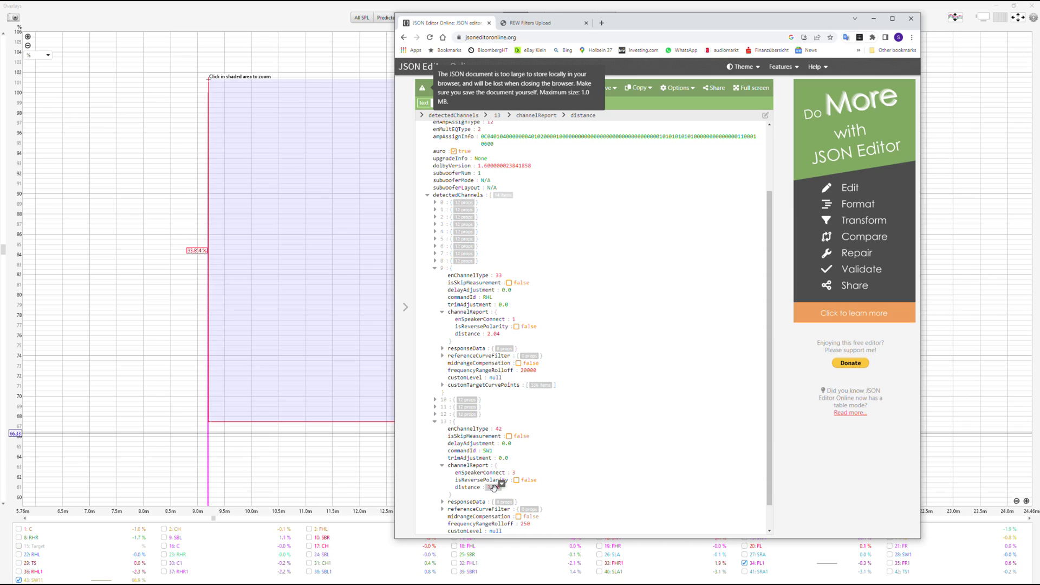
pyautogui.click(494, 487)
pyautogui.press('Return')
pyautogui.click(874, 19)
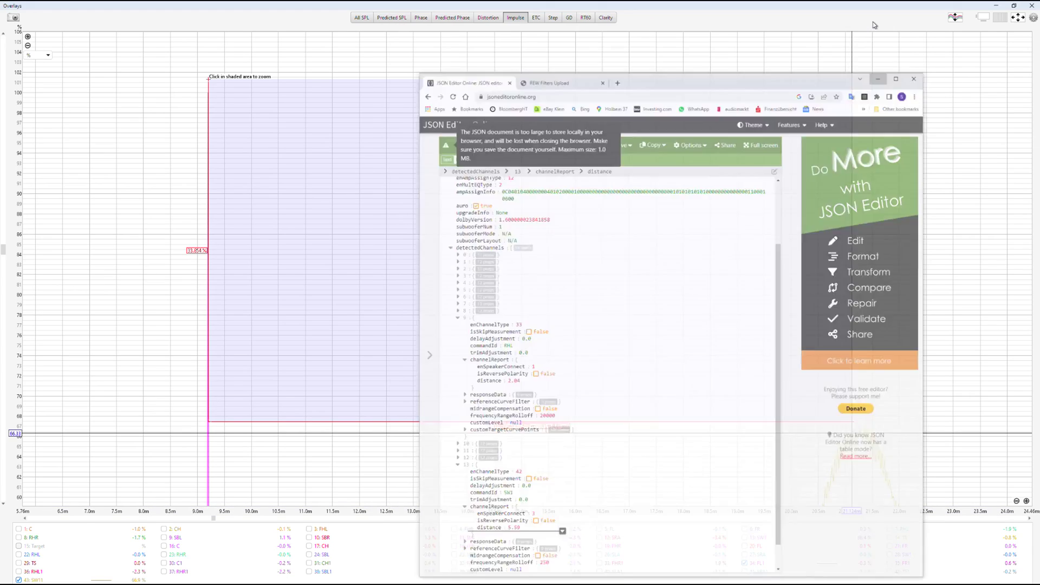
pyautogui.click(996, 6)
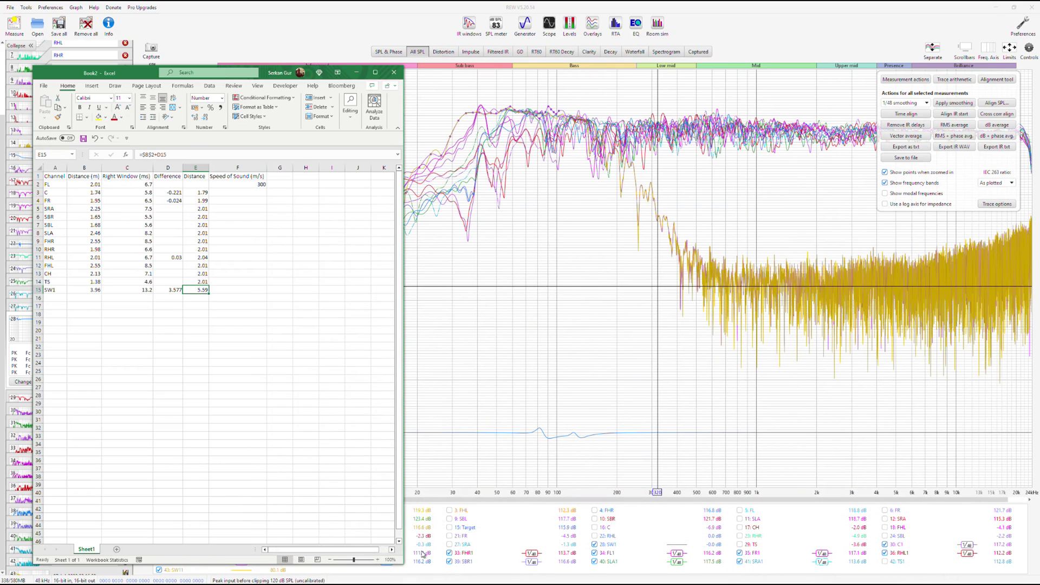
# - Switch back to JSON Editor Online, maximize its window and start saving the document to disk
pyautogui.hotkey('alt', 'Tab')
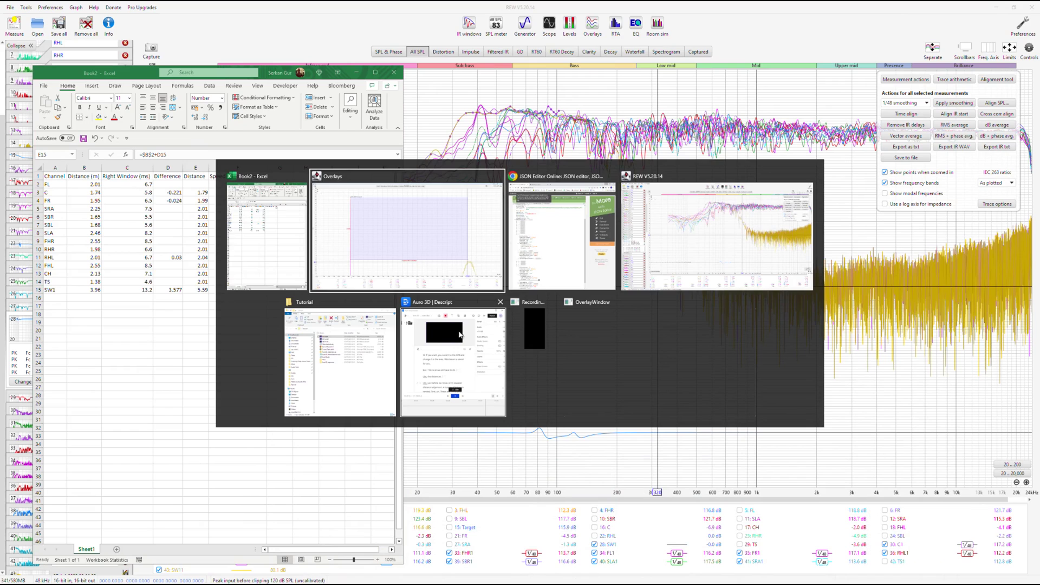
pyautogui.click(589, 263)
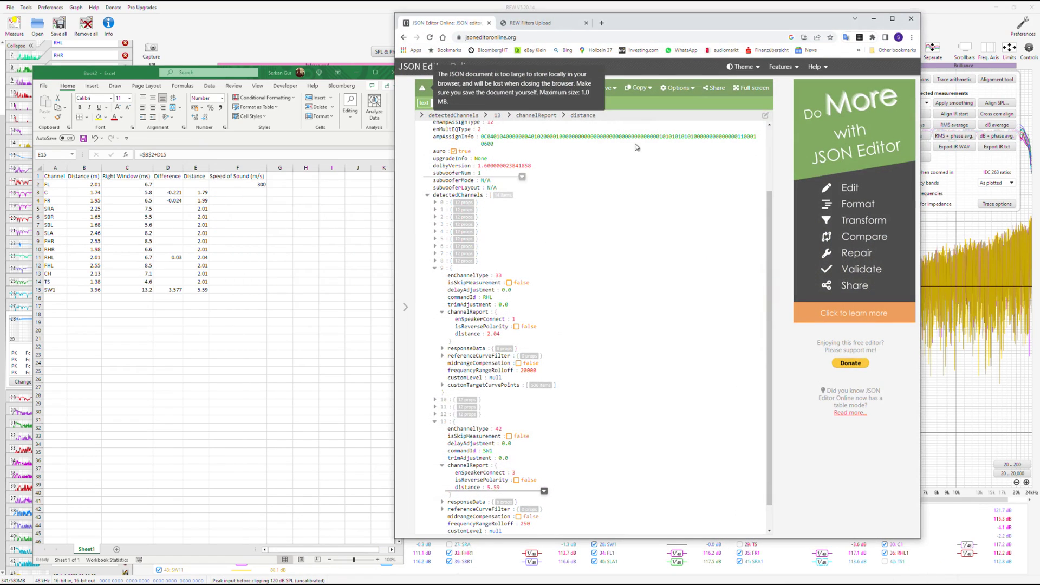
pyautogui.click(611, 88)
pyautogui.click(575, 89)
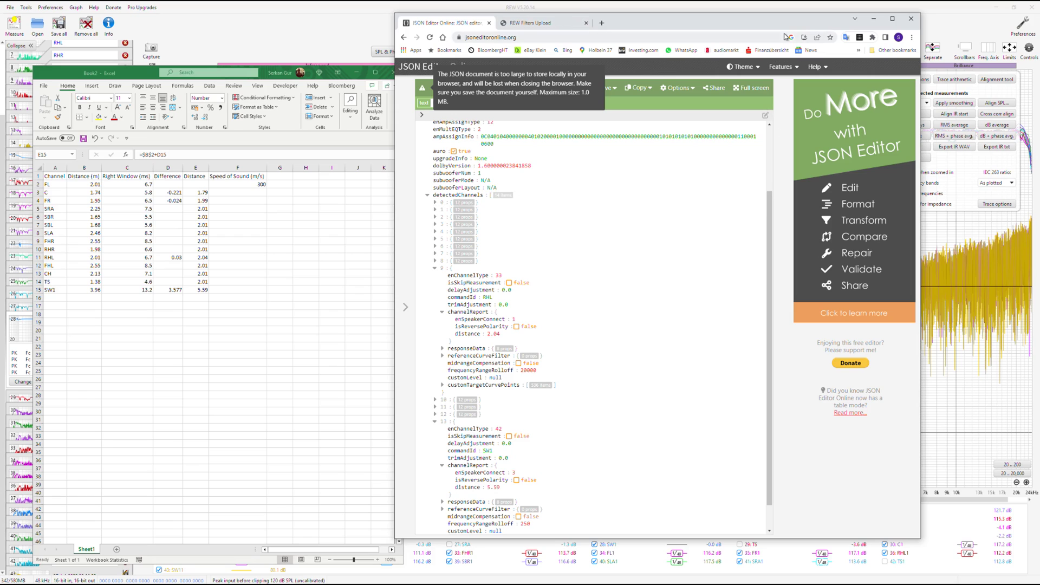
pyautogui.click(892, 19)
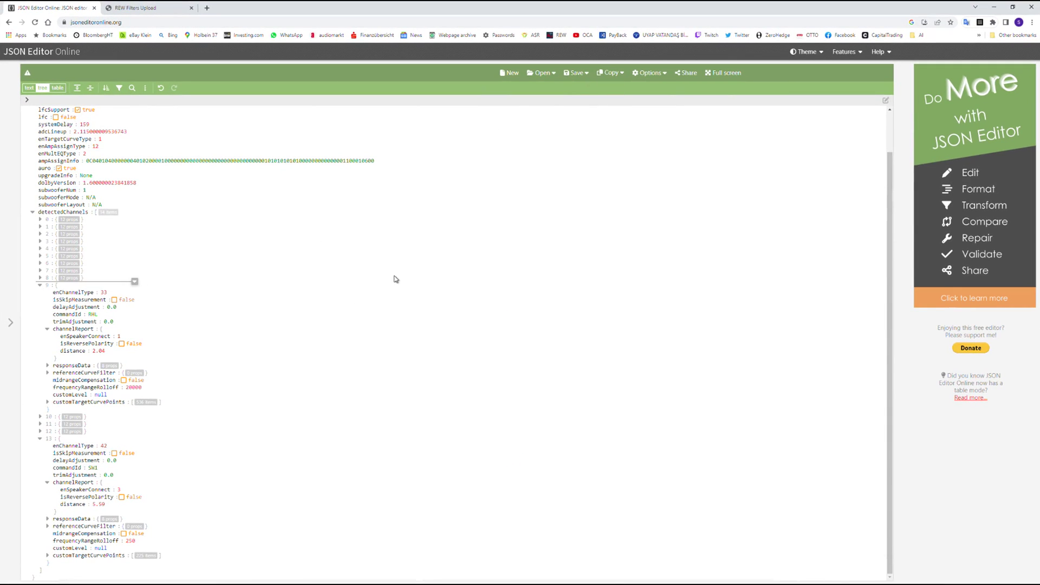
pyautogui.moveTo(576, 73)
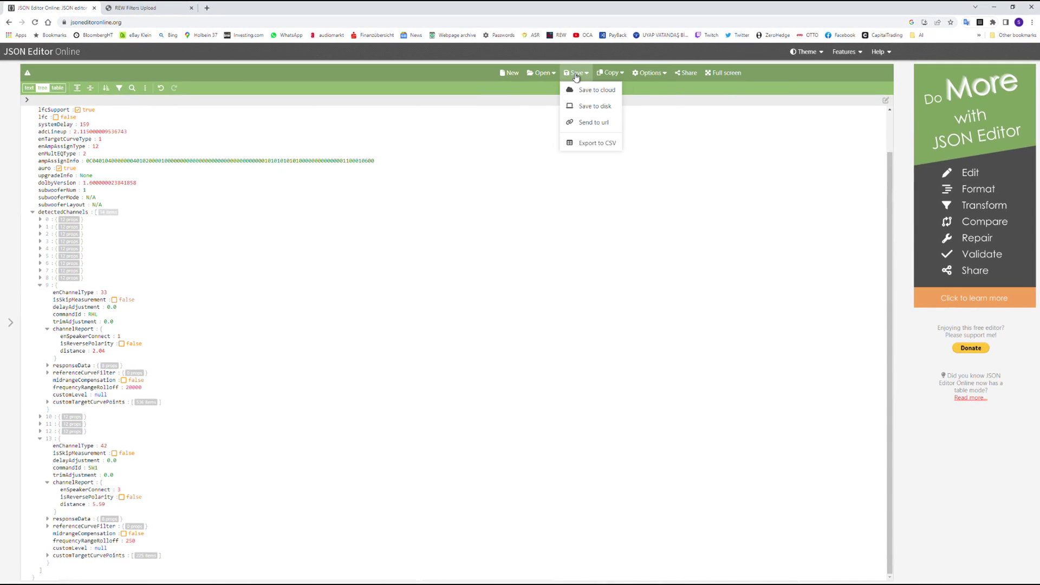
pyautogui.click(583, 107)
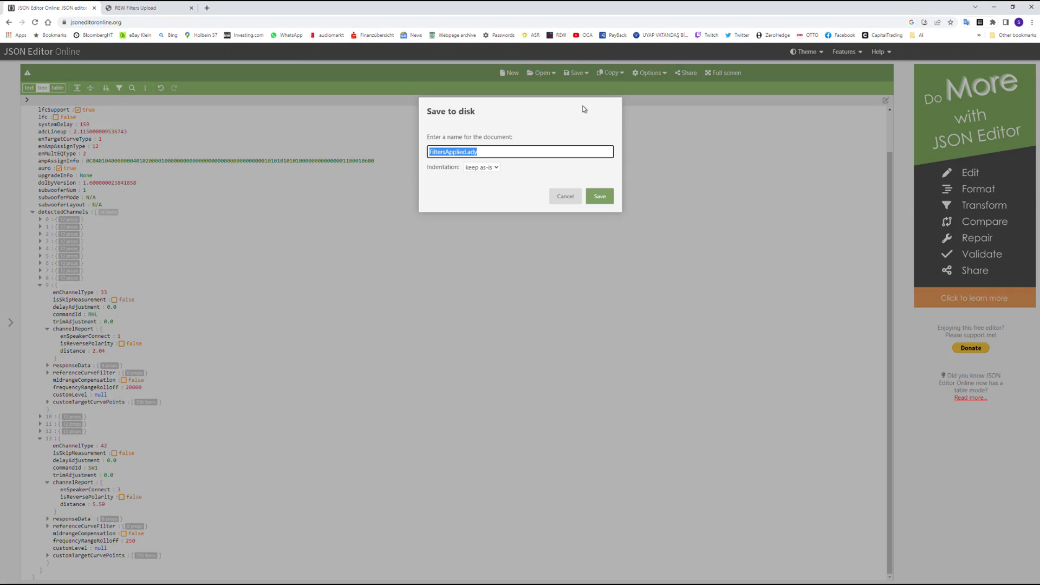
pyautogui.click(592, 197)
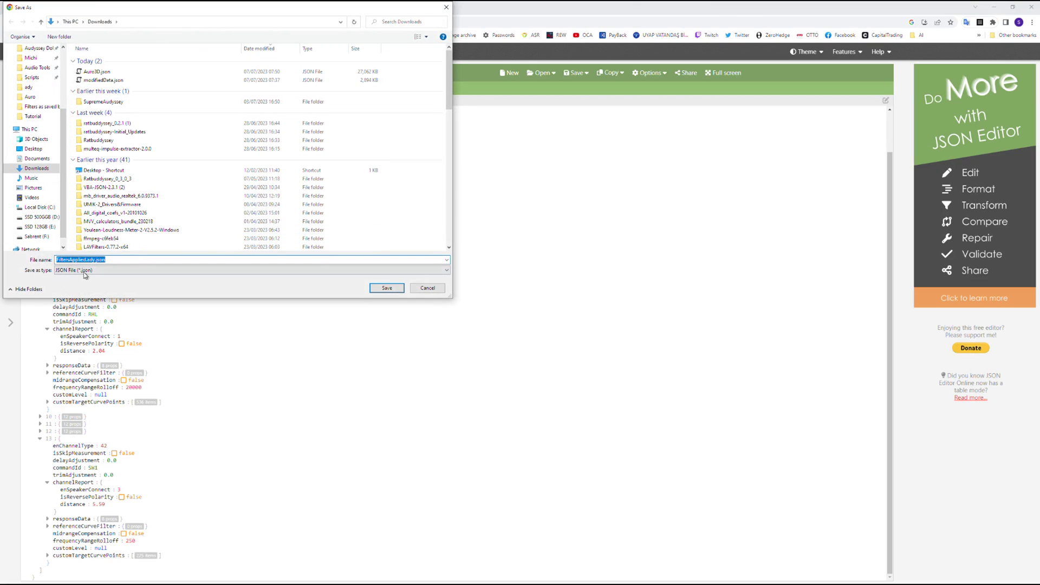
# - Name the file FiltersAppliedDistCorrect.ady and save it in the Desktop's Tutorial folder
pyautogui.click(97, 260)
pyautogui.press('BackSpace')
pyautogui.write('DistCorrect')
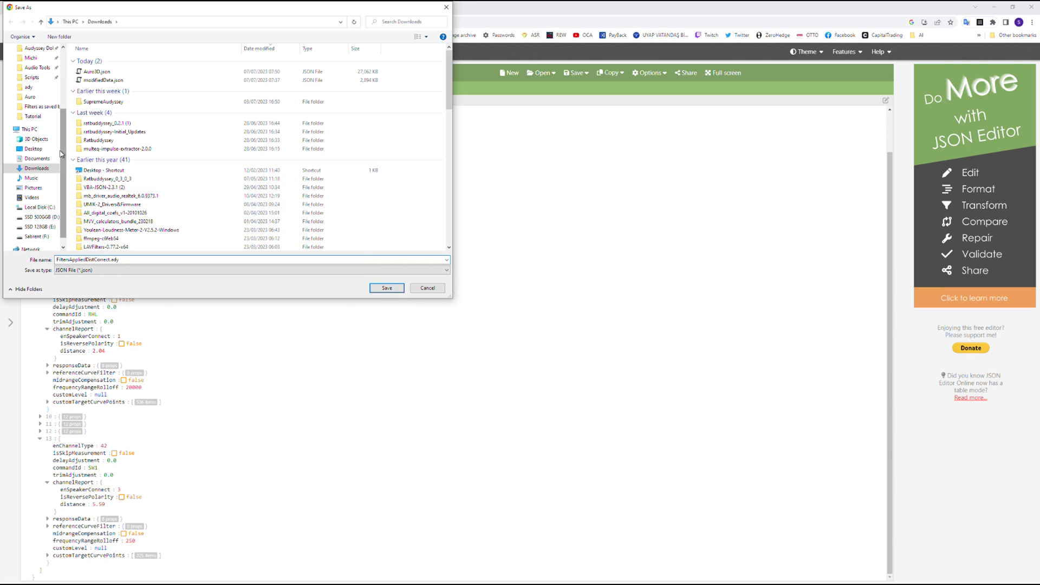
pyautogui.click(33, 149)
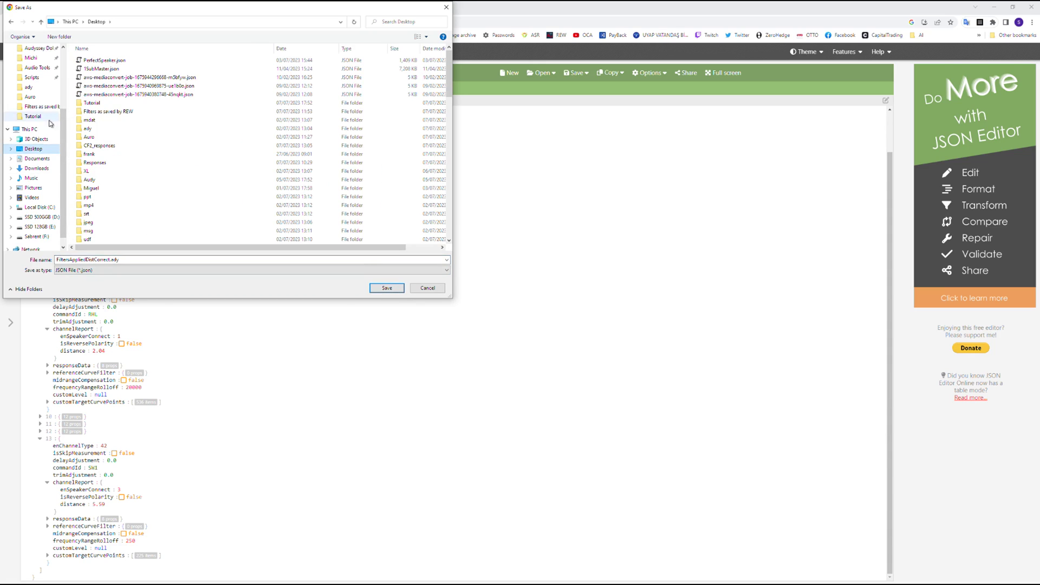
pyautogui.doubleClick(91, 102)
pyautogui.click(387, 288)
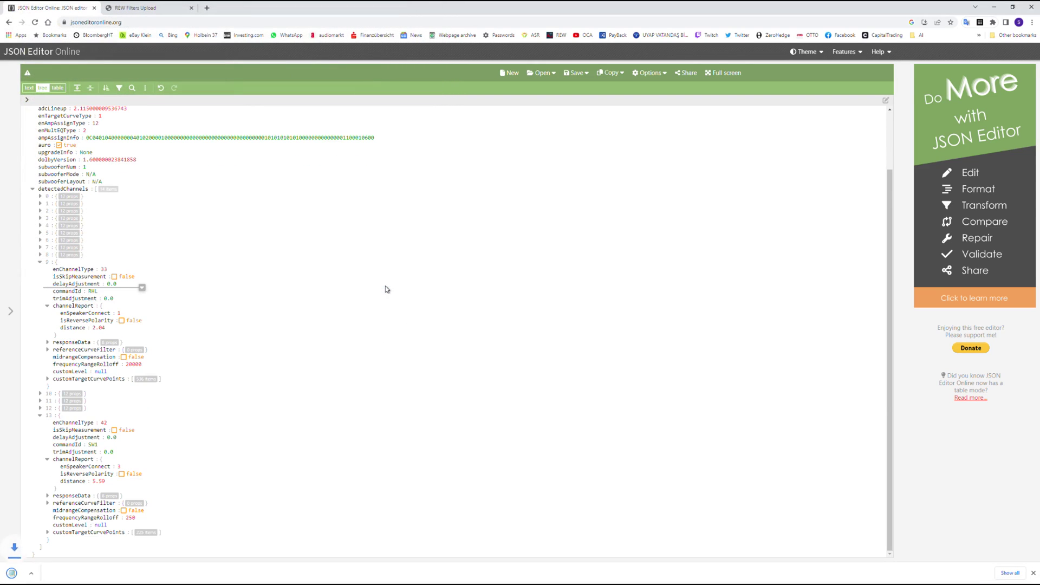